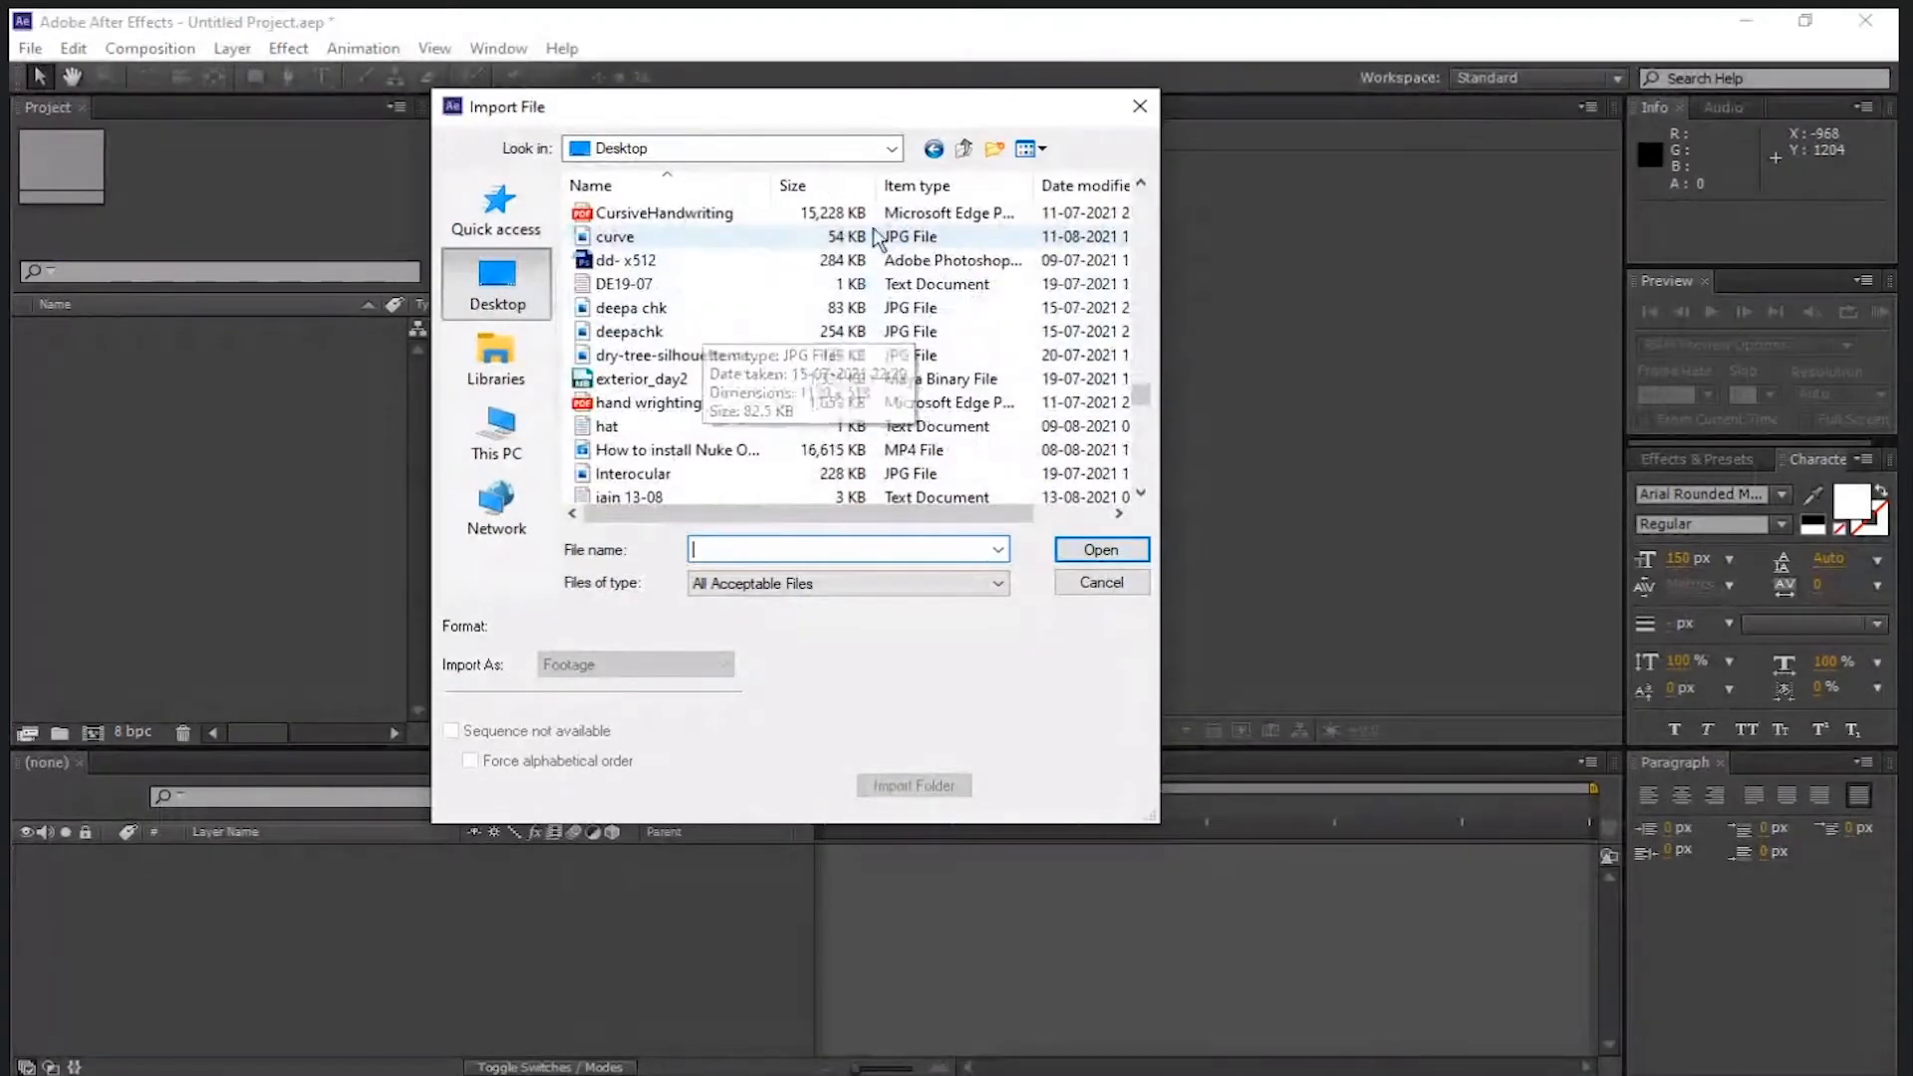
scroll(687, 319, up, 3)
double_click(653, 285)
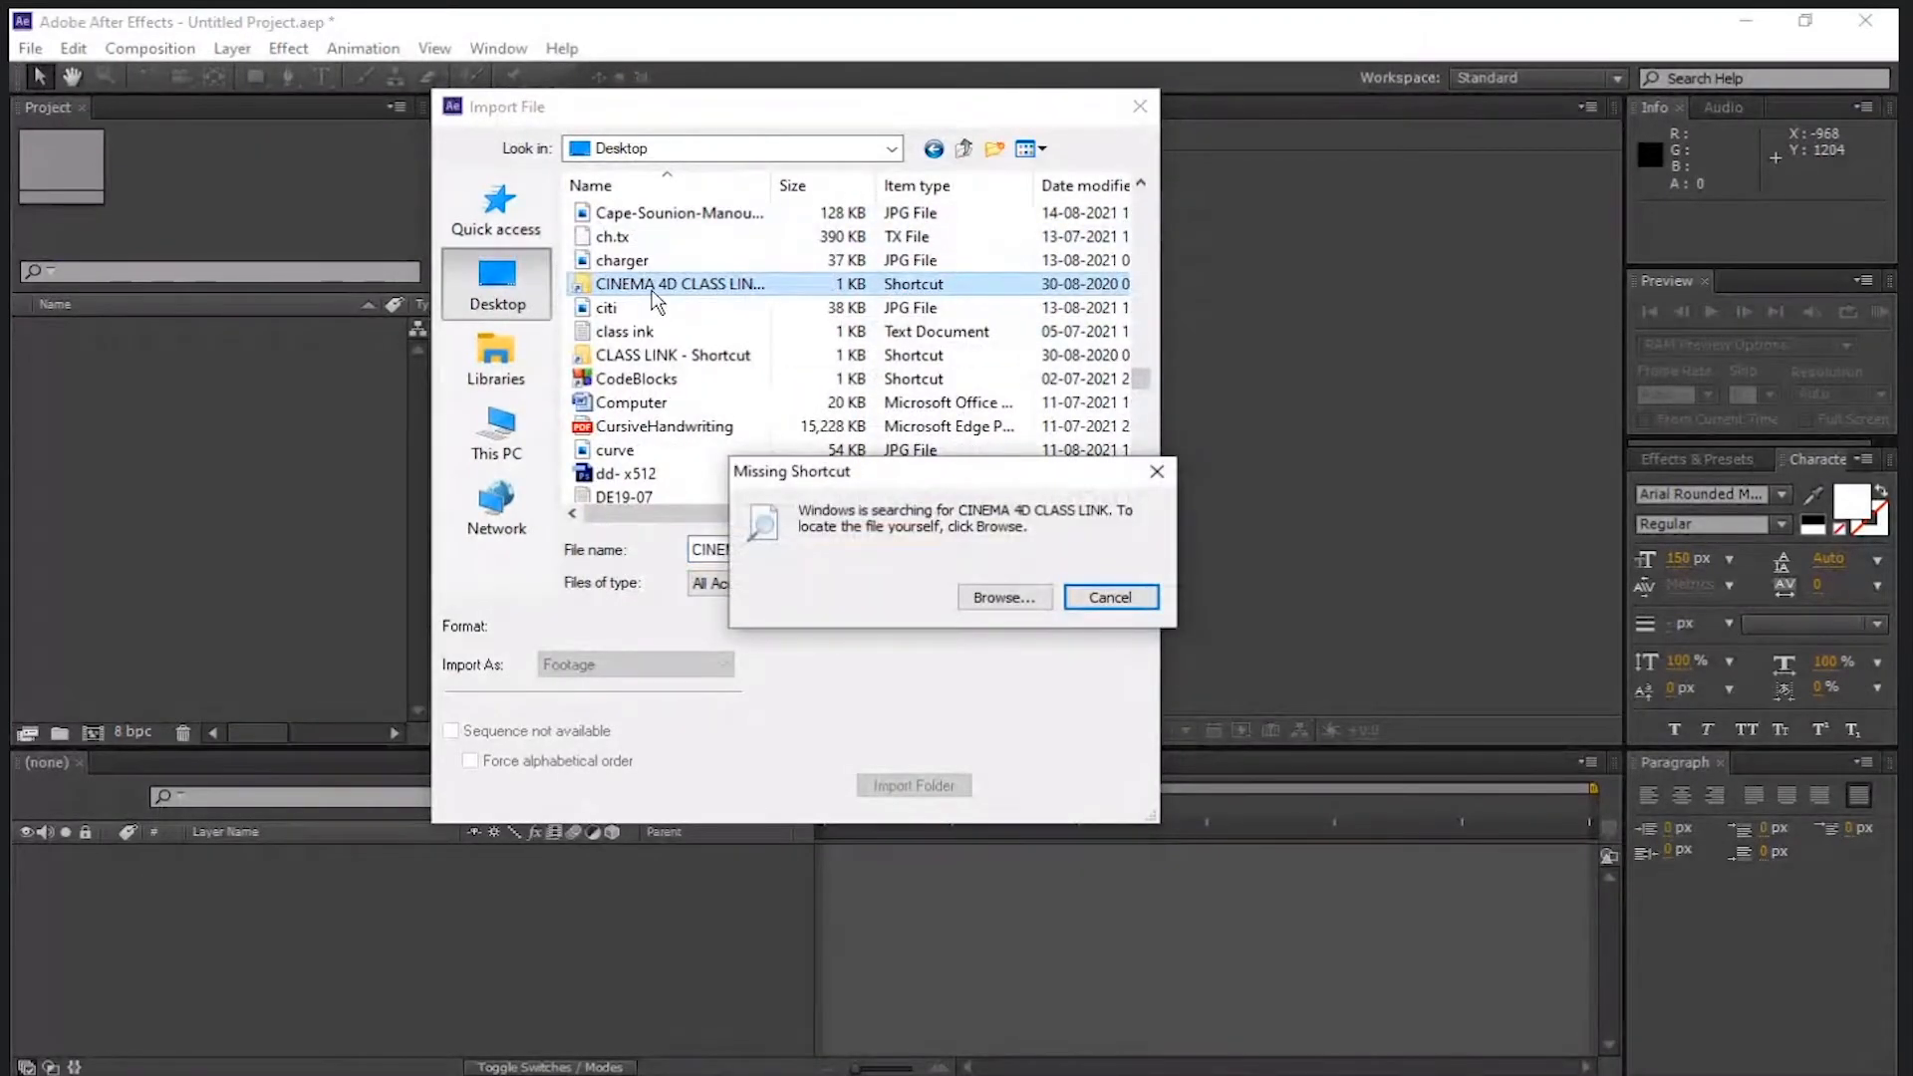
click(1133, 642)
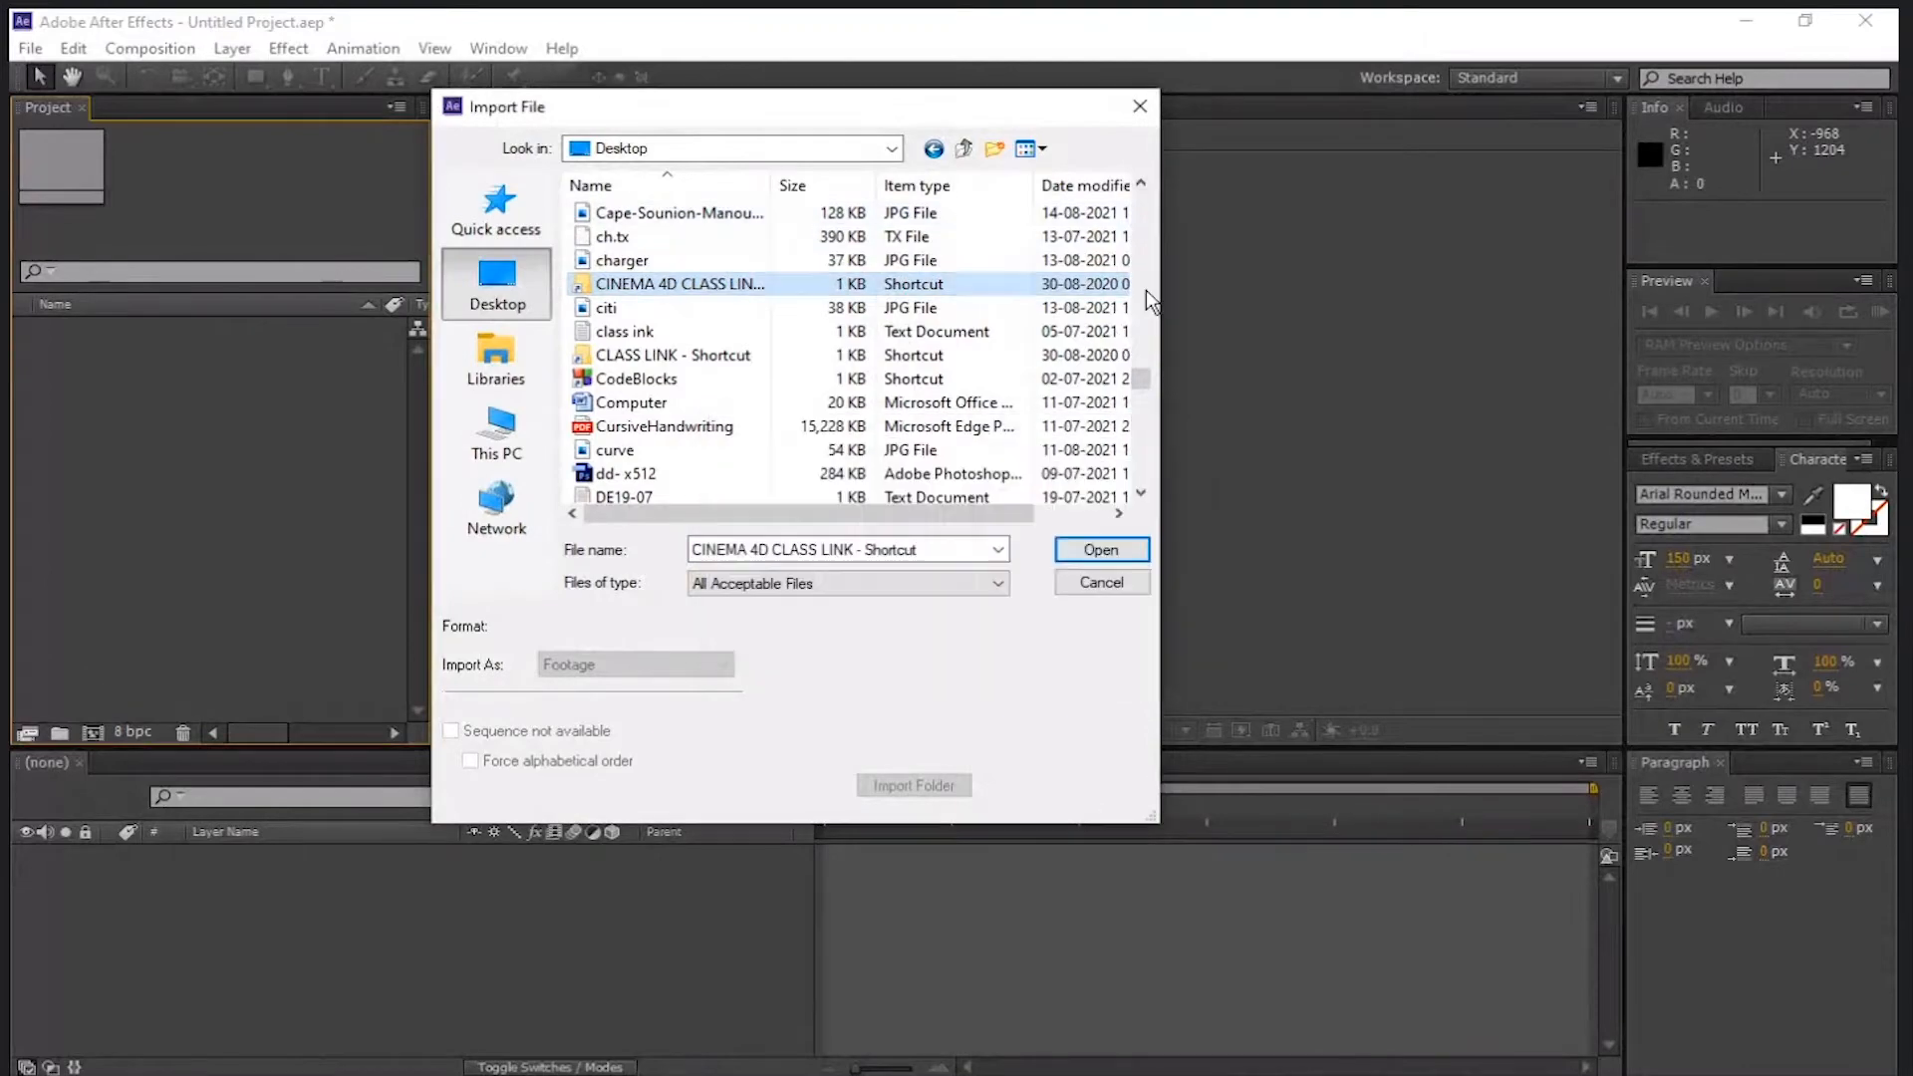
click(1140, 106)
- Open the ASSIGNMENT-3-3D CUBE folder on the desktop and select its full path for use in the import dialog
click(1757, 33)
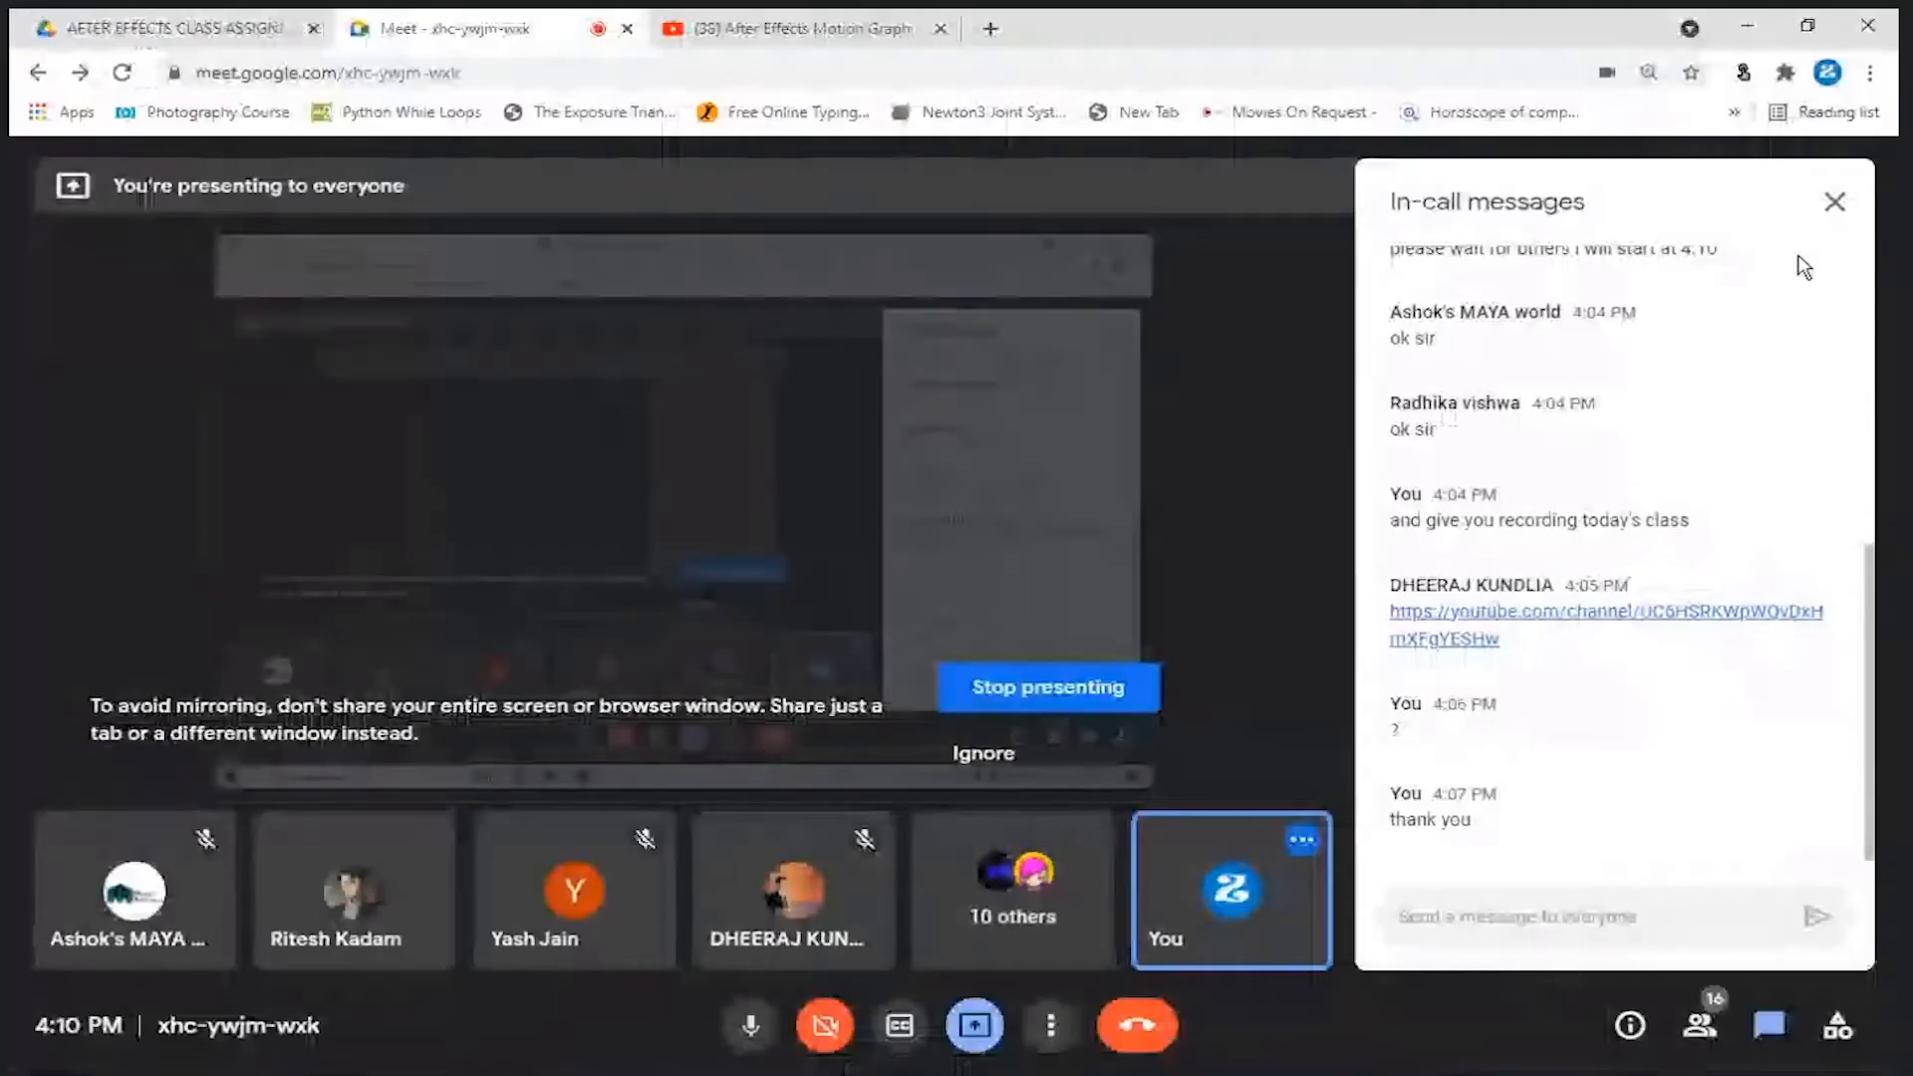
click(1750, 18)
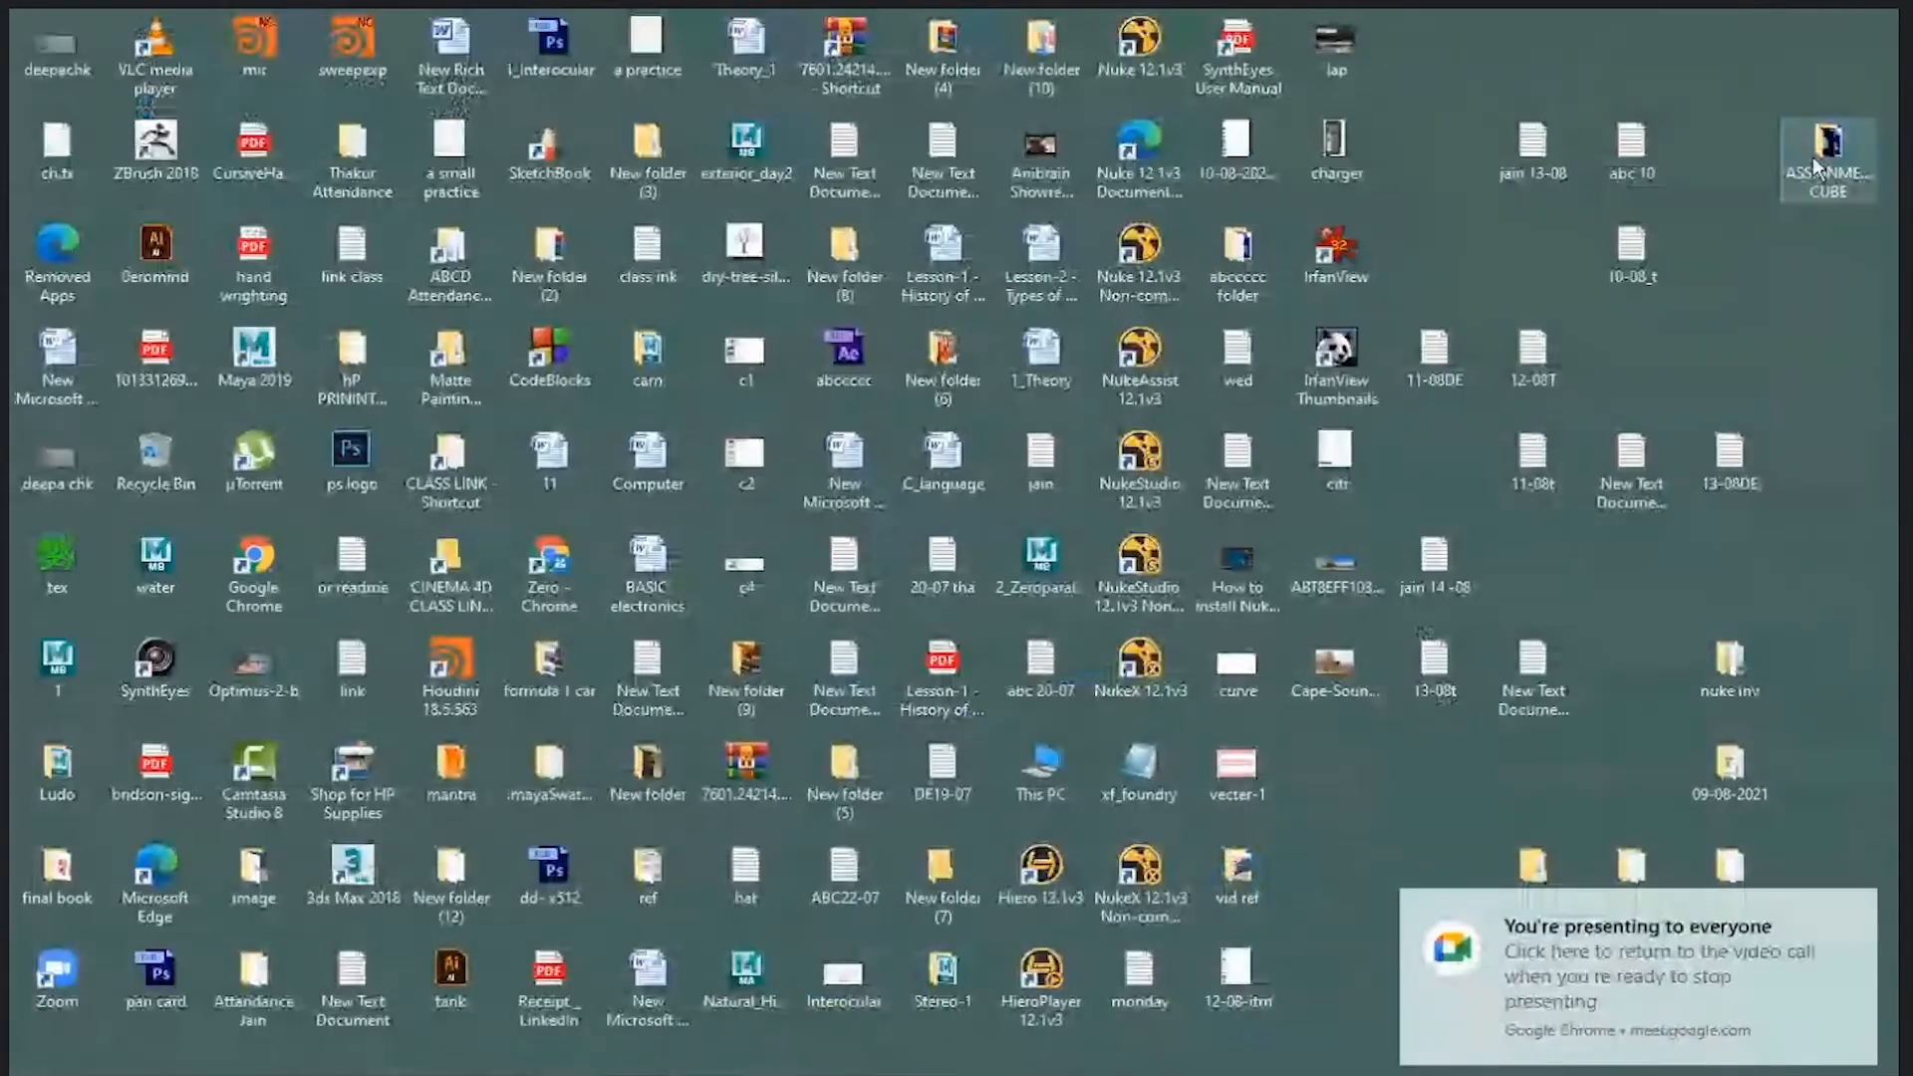
double_click(1819, 168)
click(857, 282)
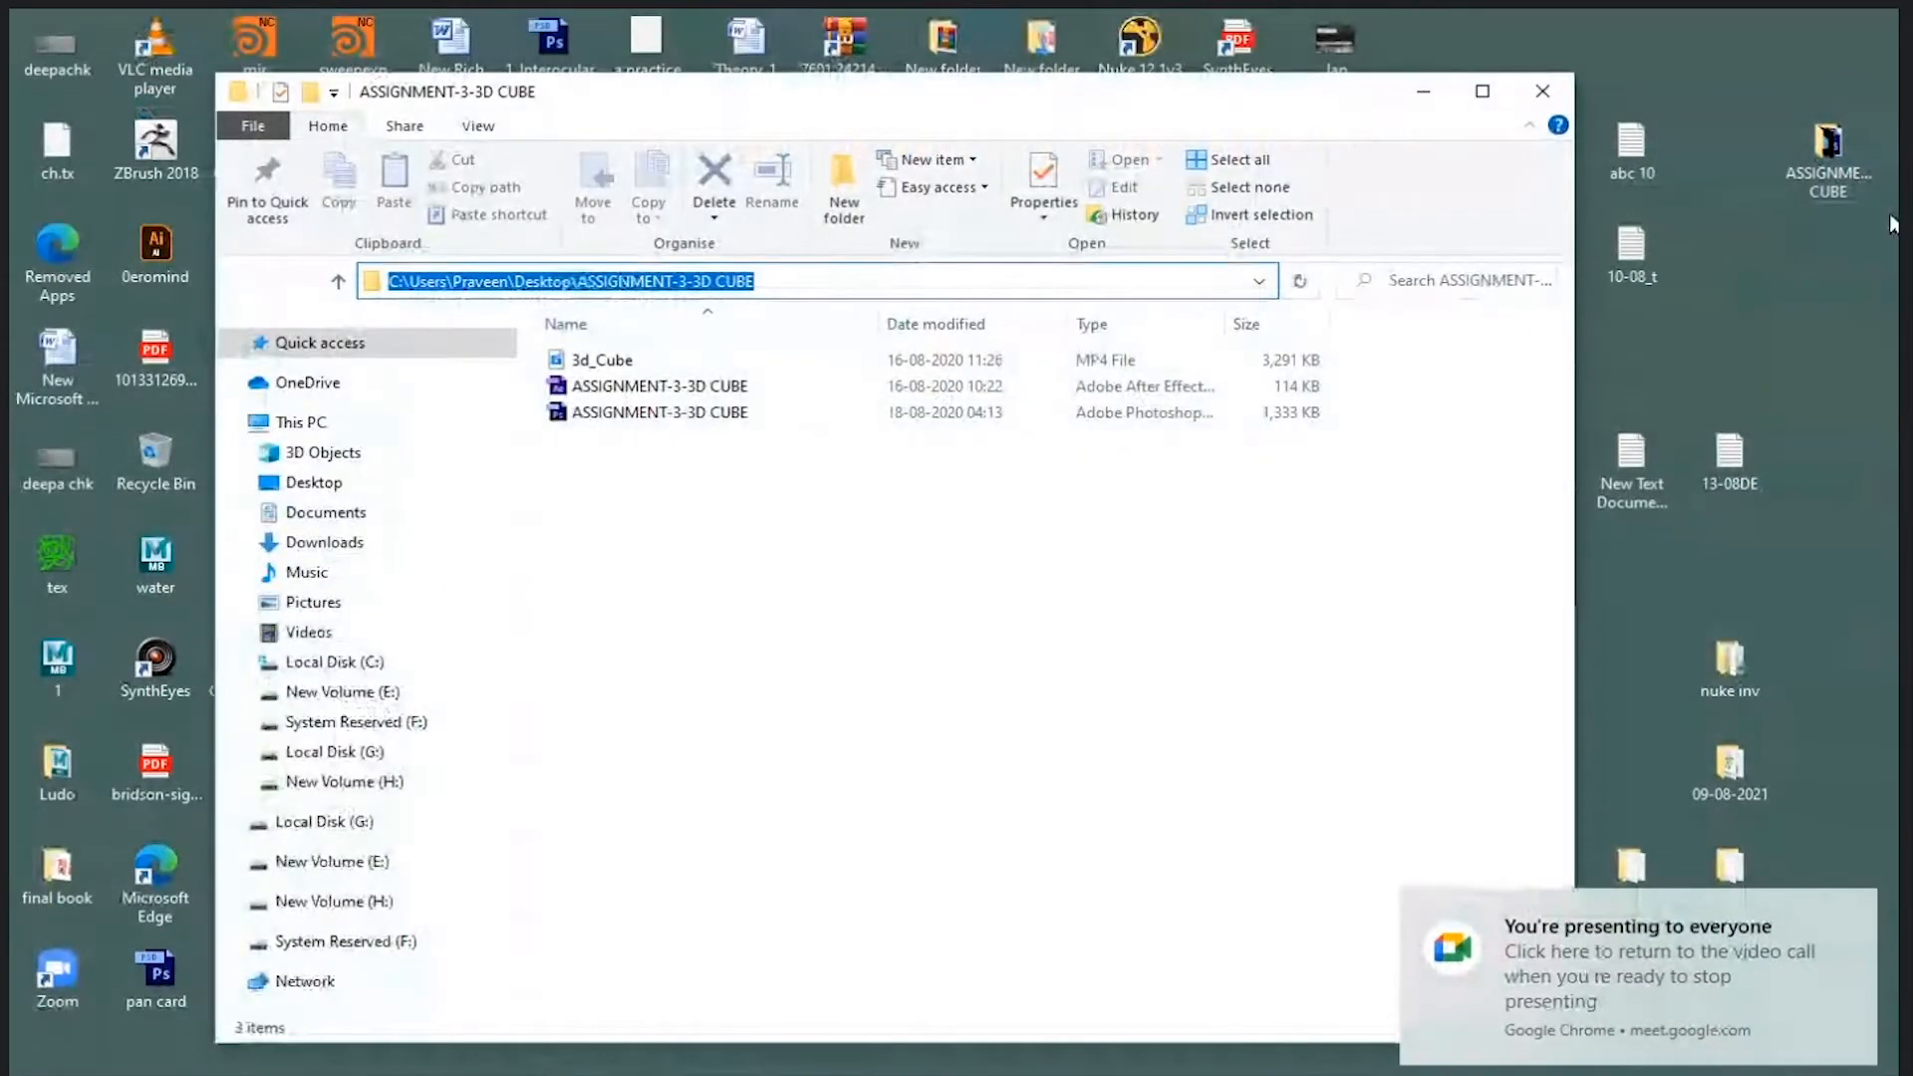
click(1423, 90)
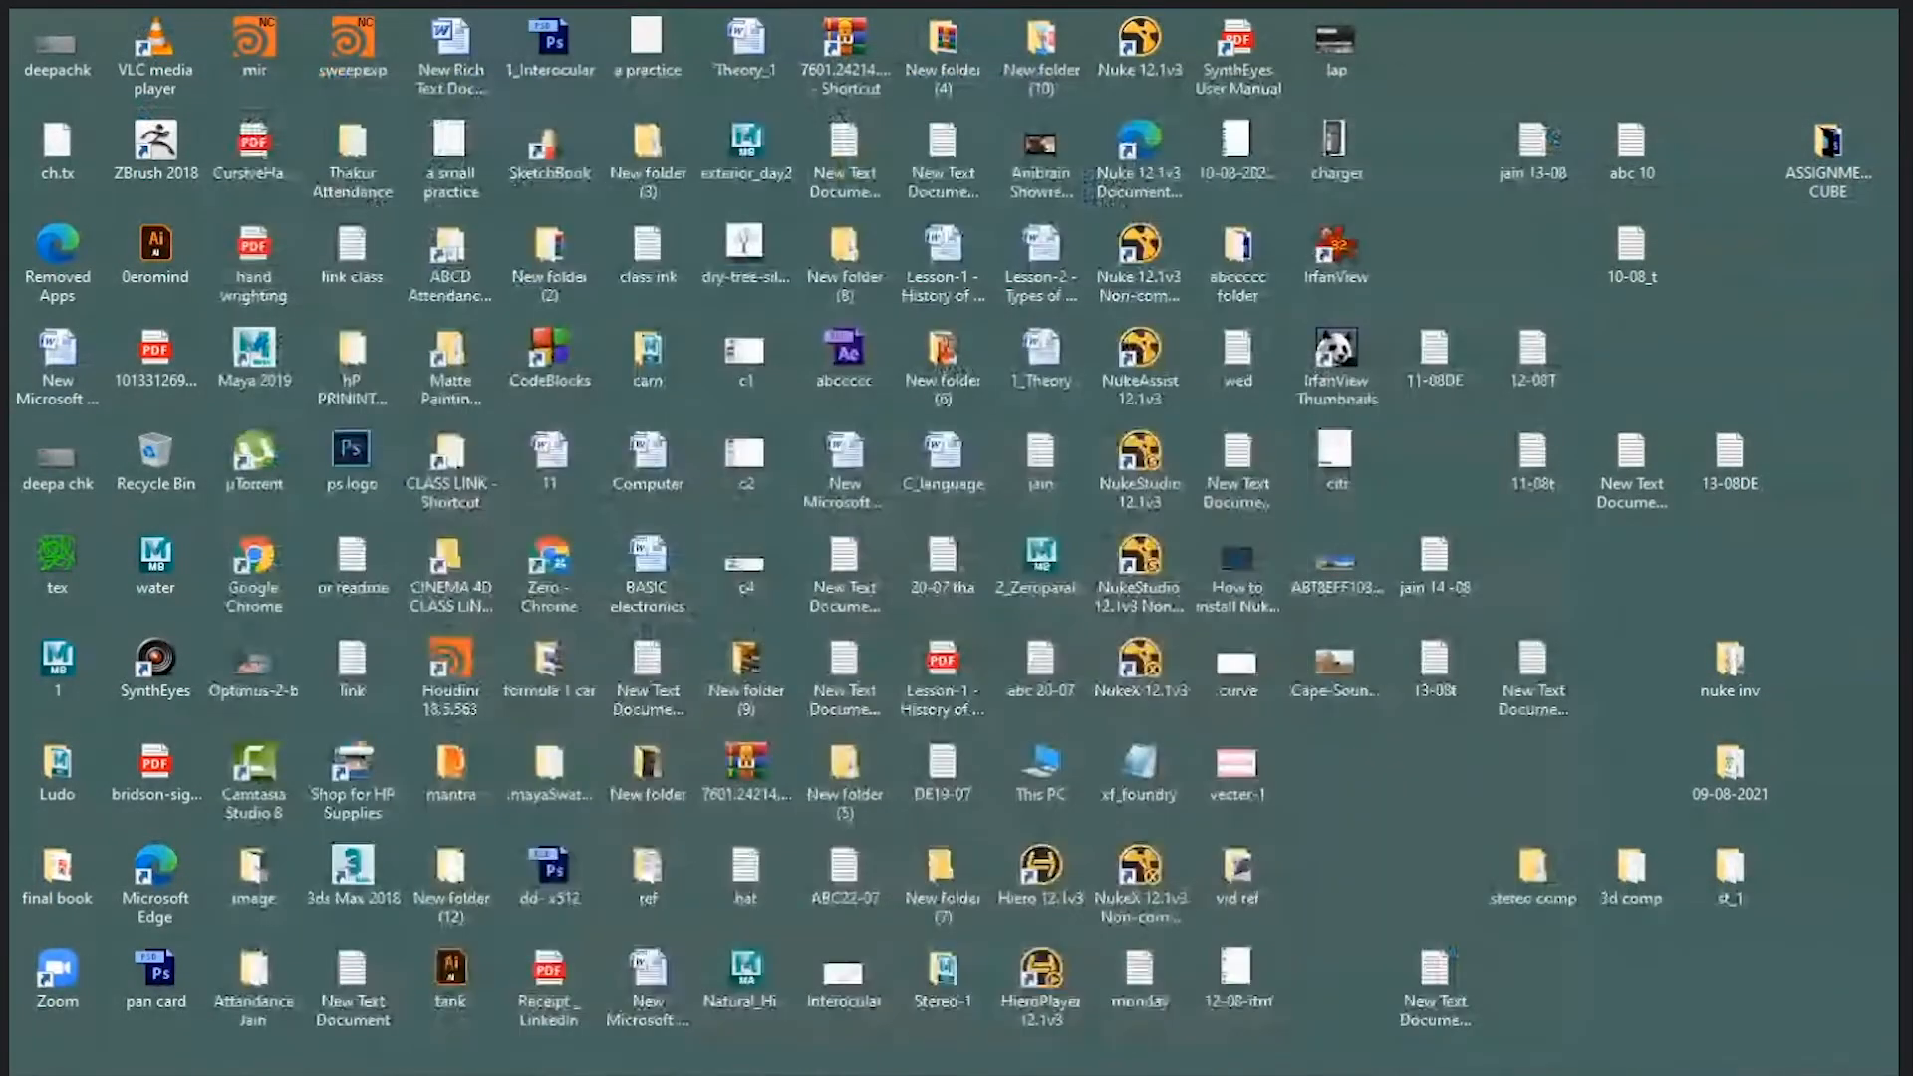
- Switch to Photoshop and examine the complete unfolded cube layout in ASSIGNMENT-3-3D CUBE.psd
click(718, 1074)
click(757, 1074)
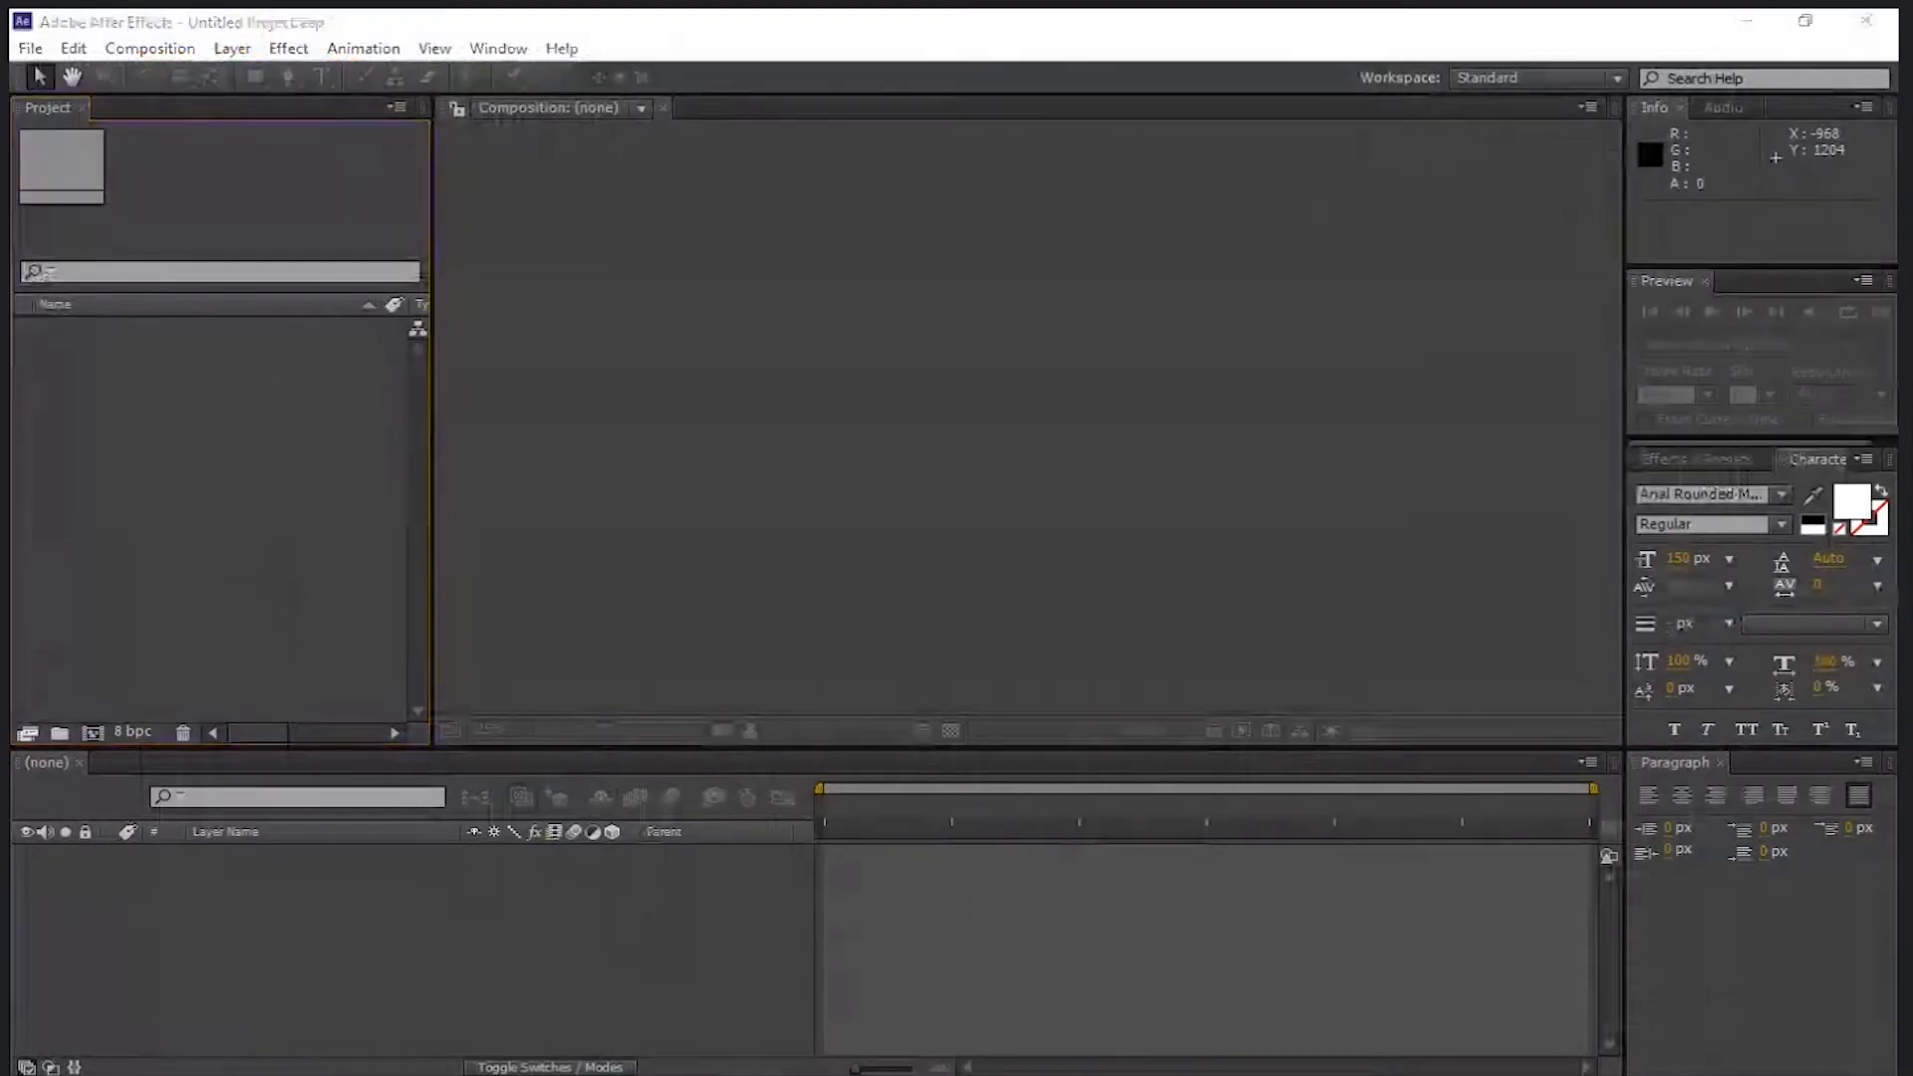
scroll(1203, 596, up, 3)
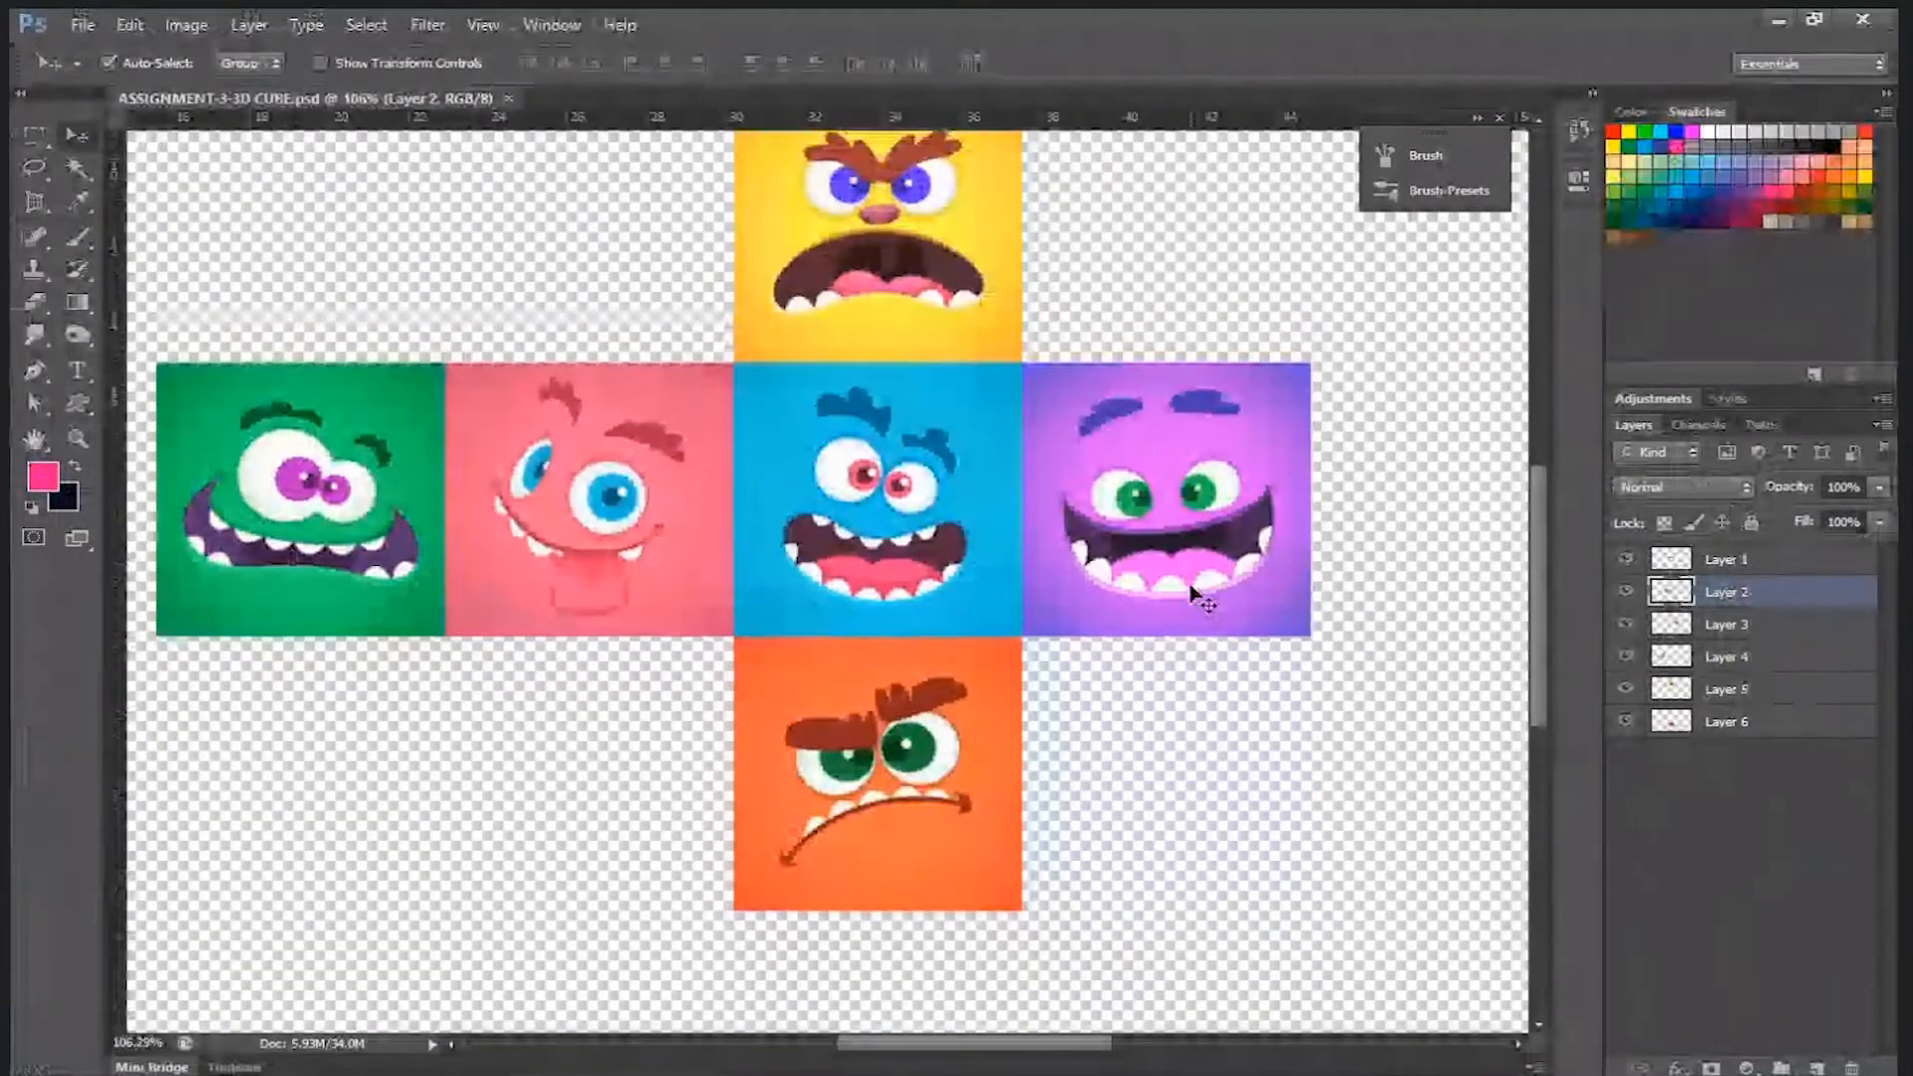
key(ctrl+minus)
key(ctrl+minus)
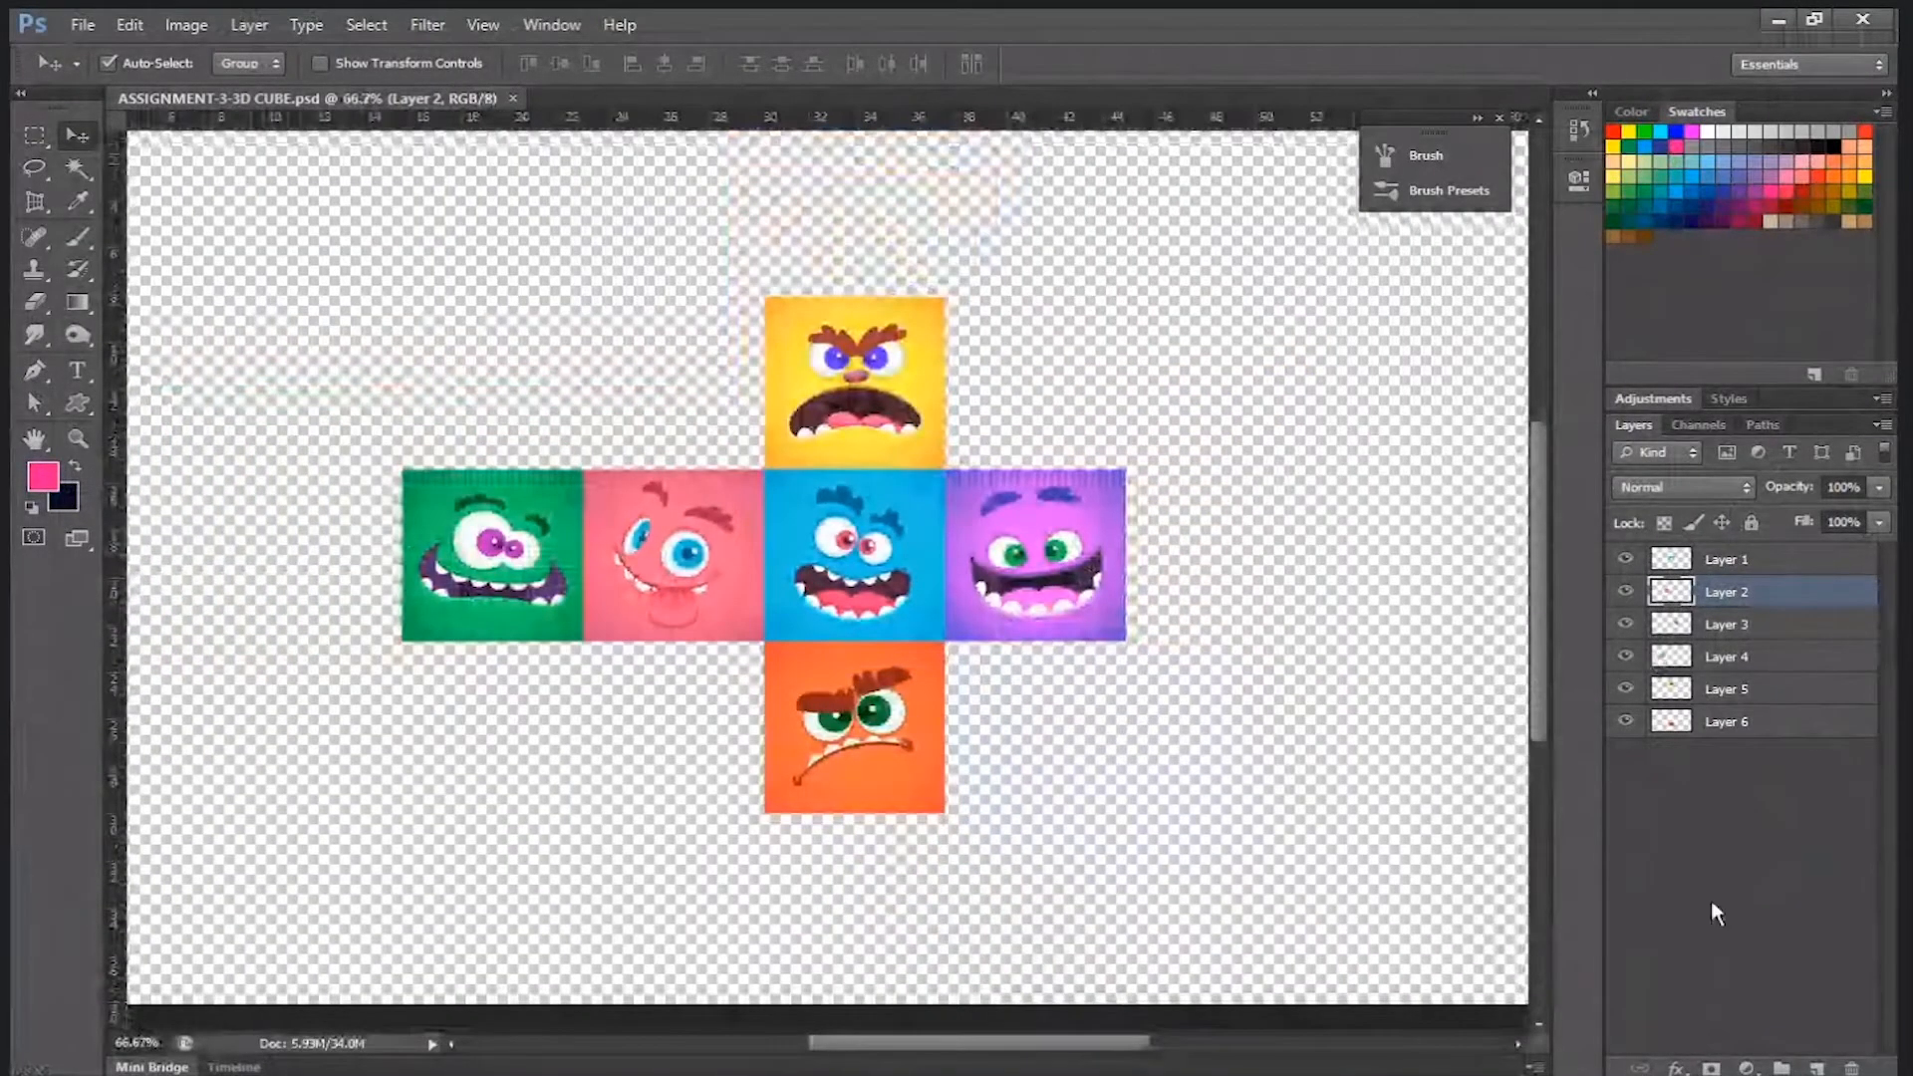
- Add a pink-filled layer beneath the cube faces and set up a dark brush of size 10 for annotating
click(1816, 1068)
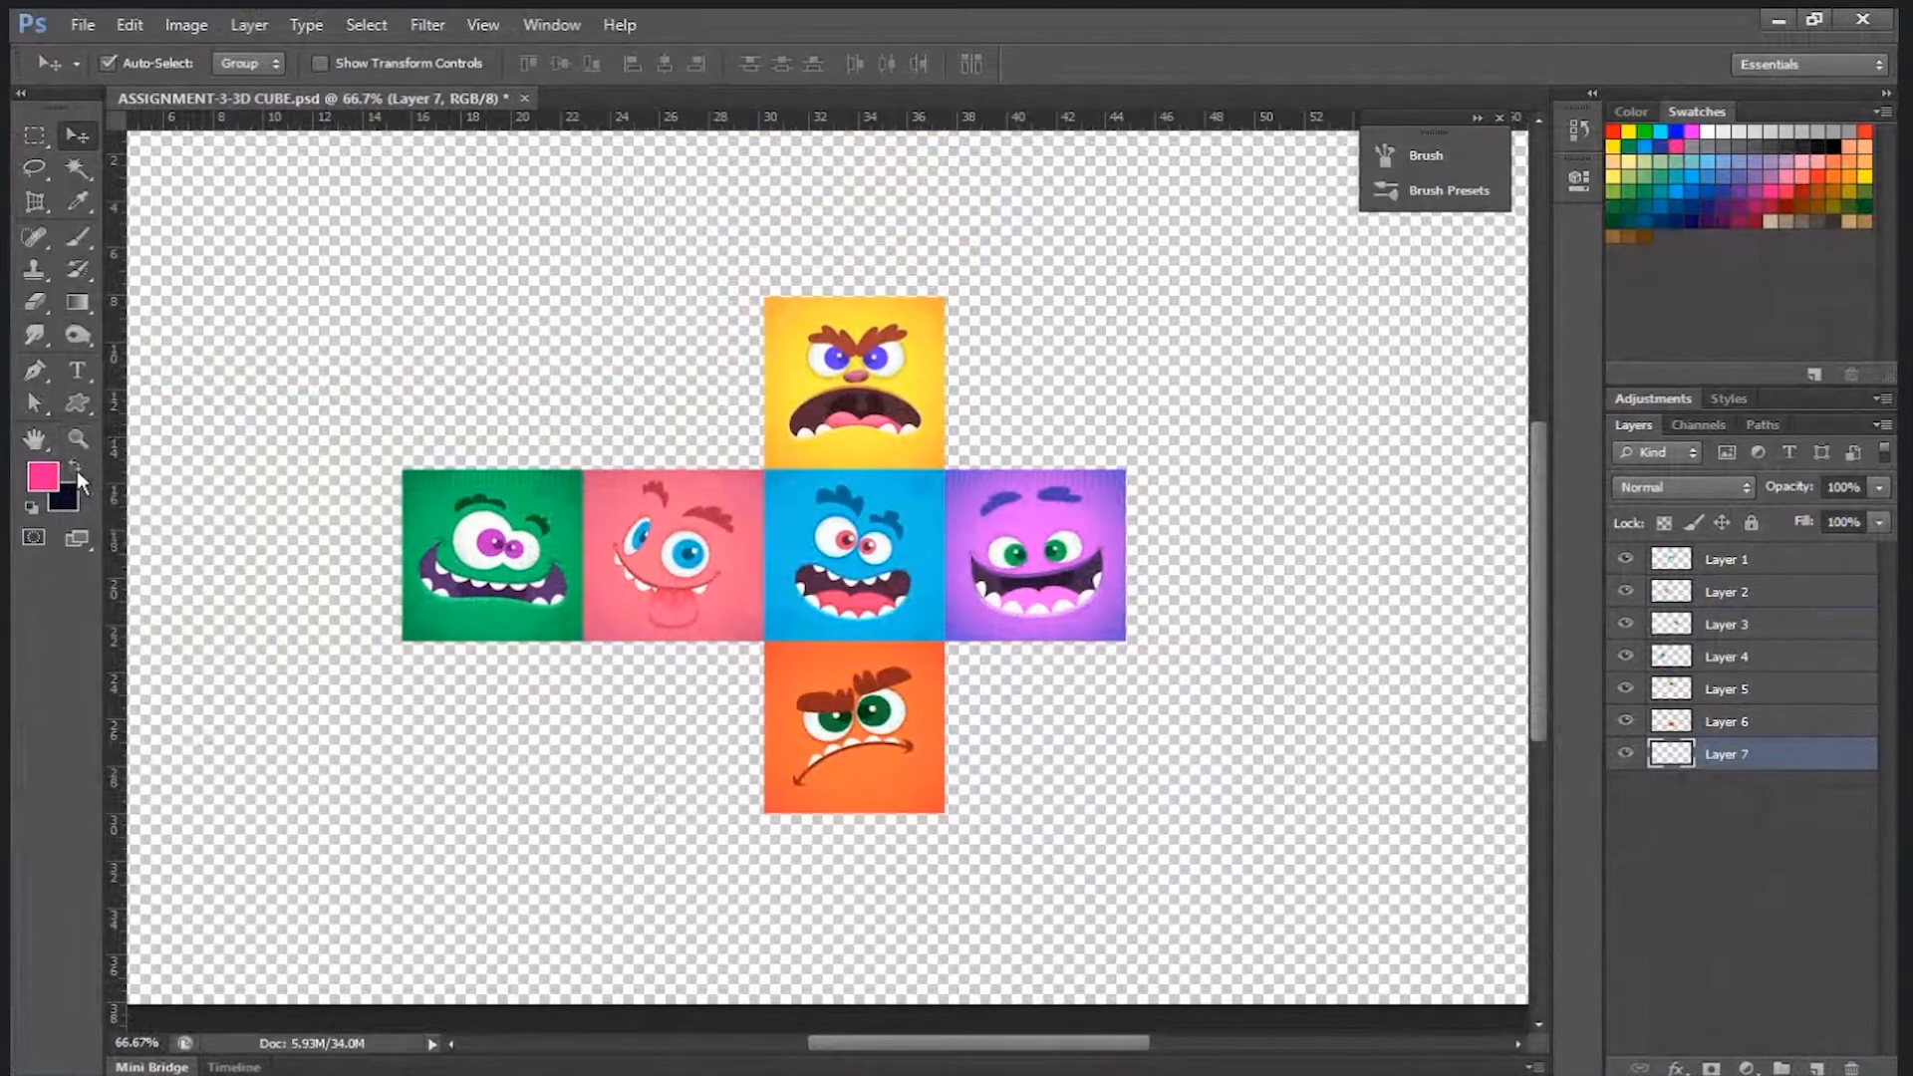
key(alt+BackSpace)
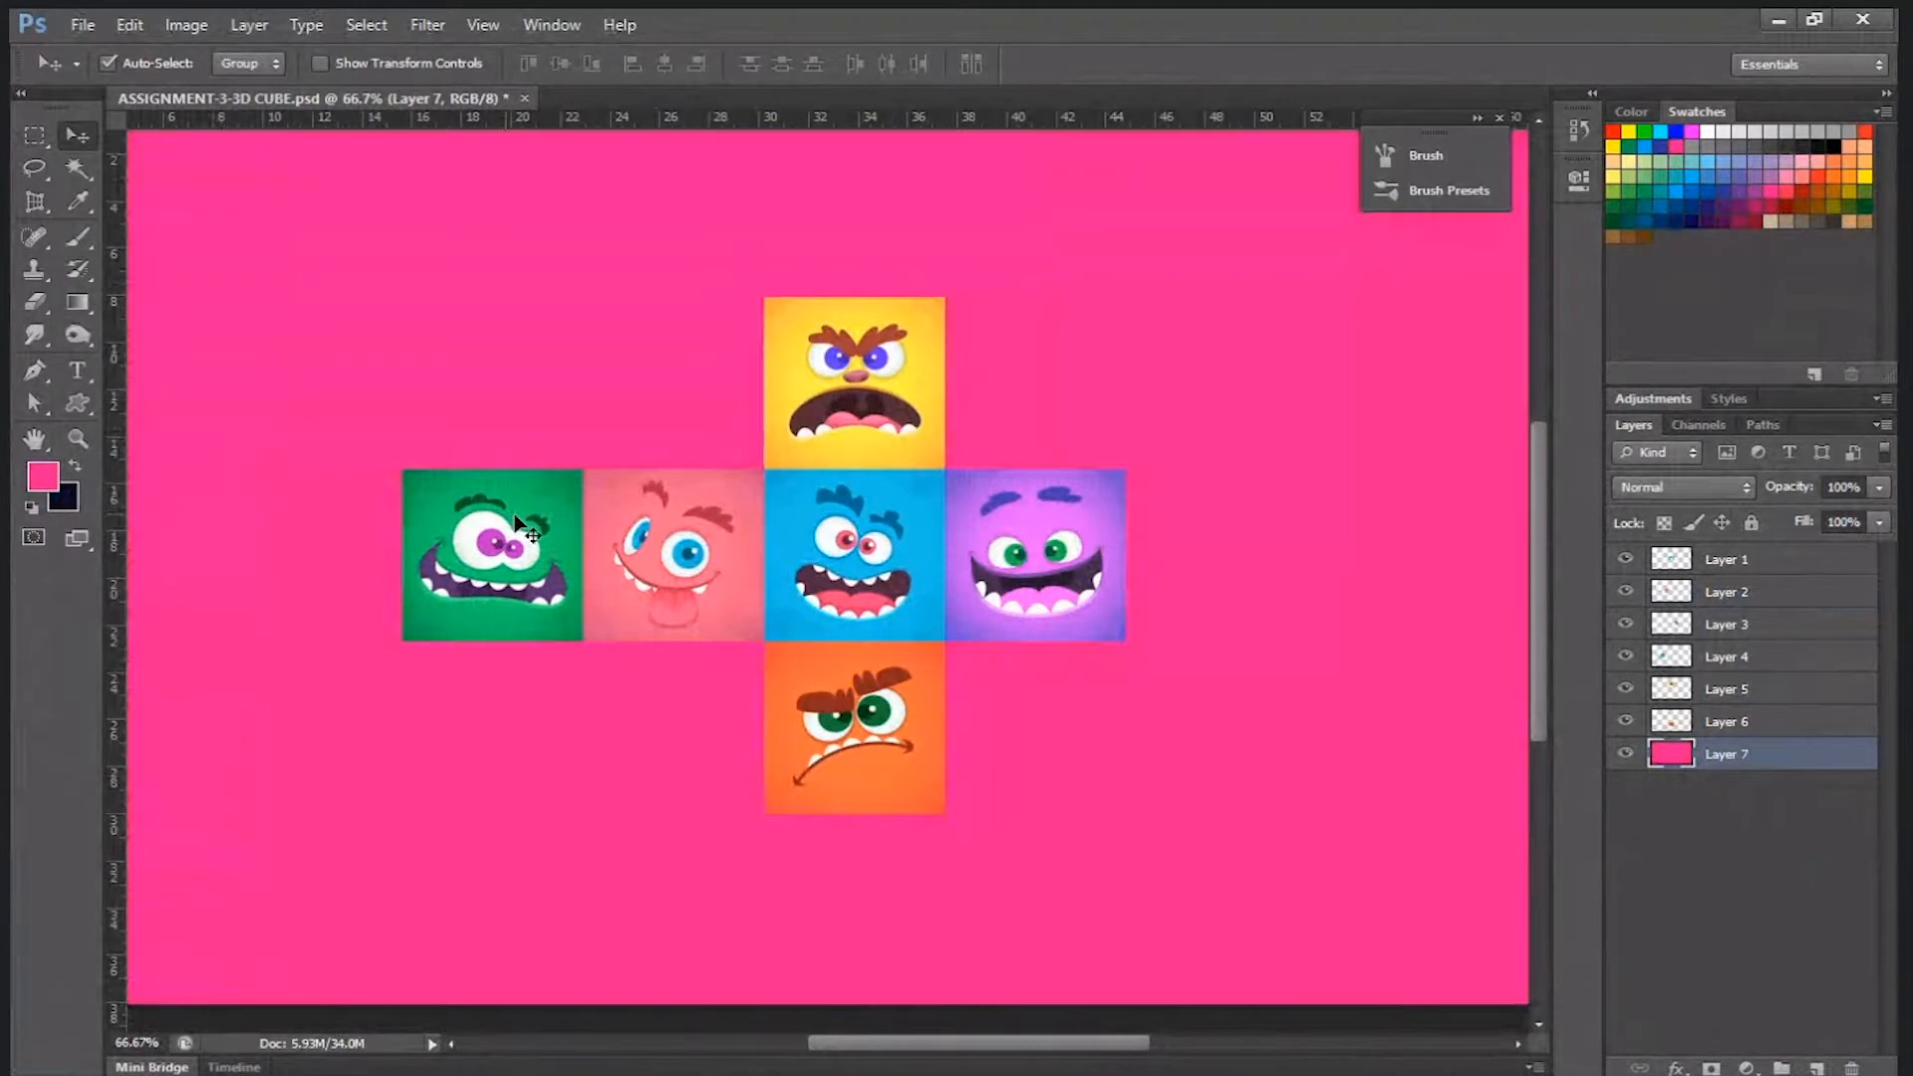
click(76, 466)
click(78, 237)
click(168, 235)
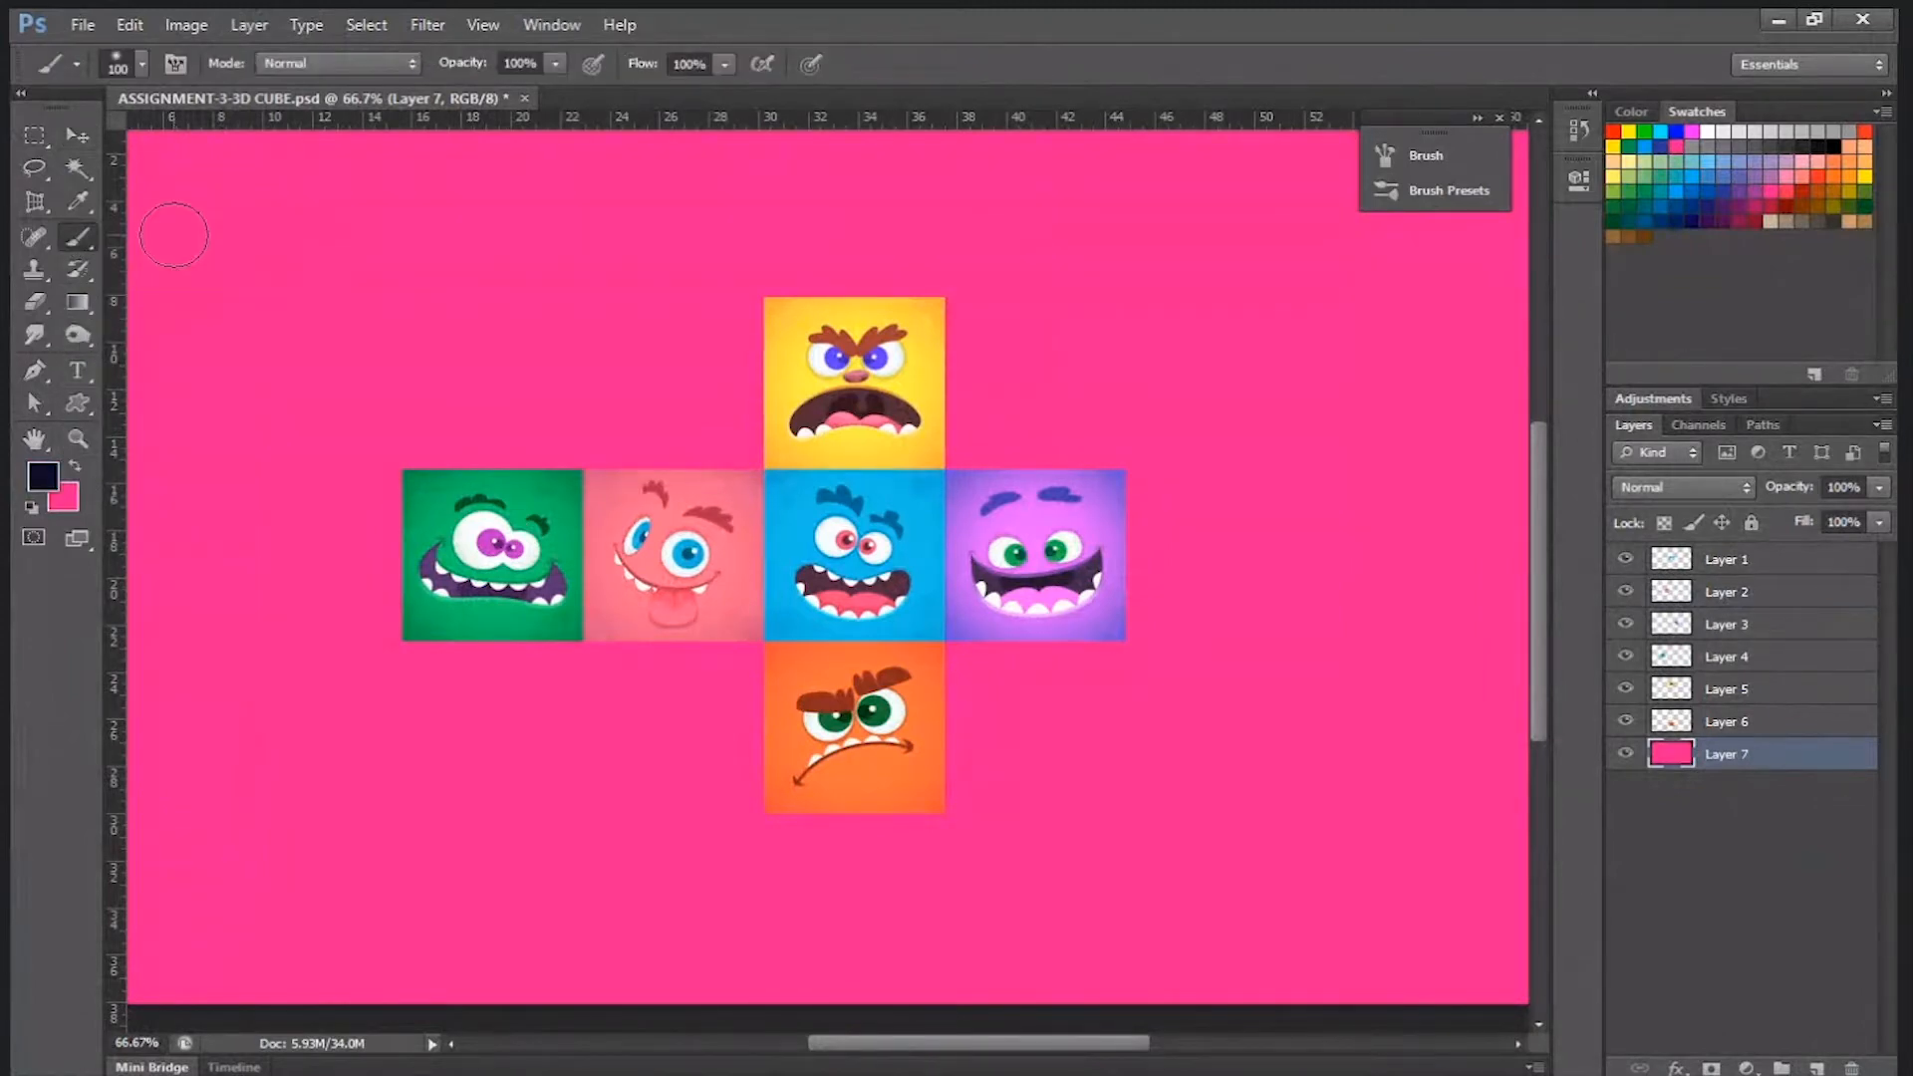
key(bracketleft)
key(bracketleft)
key(bracketleft)
key(bracketleft)
key(bracketleft)
key(bracketleft)
key(bracketleft)
key(bracketleft)
key(bracketleft)
- Handwrite circled 2D and 3D notes beside the cube layout, linked by arrows and lines to a circled word and small shapes
mouse_move(961, 359)
mouse_down()
mouse_move(1176, 284)
mouse_move(1224, 309)
mouse_move(1236, 267)
mouse_move(1328, 271)
mouse_move(1310, 315)
mouse_move(1435, 309)
mouse_move(1375, 347)
mouse_move(1336, 423)
mouse_move(1358, 513)
mouse_move(1373, 466)
mouse_up()
mouse_move(1184, 599)
mouse_down()
mouse_move(1264, 670)
mouse_move(1313, 638)
mouse_move(1353, 650)
mouse_move(1465, 616)
mouse_up()
mouse_move(1282, 686)
mouse_down()
mouse_move(1263, 786)
mouse_move(1321, 773)
mouse_move(1266, 827)
mouse_move(1249, 784)
mouse_move(1073, 883)
mouse_move(1084, 905)
mouse_move(1034, 917)
mouse_move(1048, 950)
mouse_move(965, 941)
mouse_move(1054, 945)
mouse_up()
mouse_move(1263, 204)
mouse_down()
mouse_move(1208, 189)
mouse_move(1241, 324)
mouse_up()
mouse_move(1396, 239)
mouse_down()
mouse_move(1318, 395)
mouse_move(1430, 309)
mouse_up()
drag(1246, 553, 1390, 576)
mouse_move(1066, 814)
mouse_down()
mouse_move(962, 1008)
mouse_move(1136, 859)
mouse_move(1055, 821)
mouse_up()
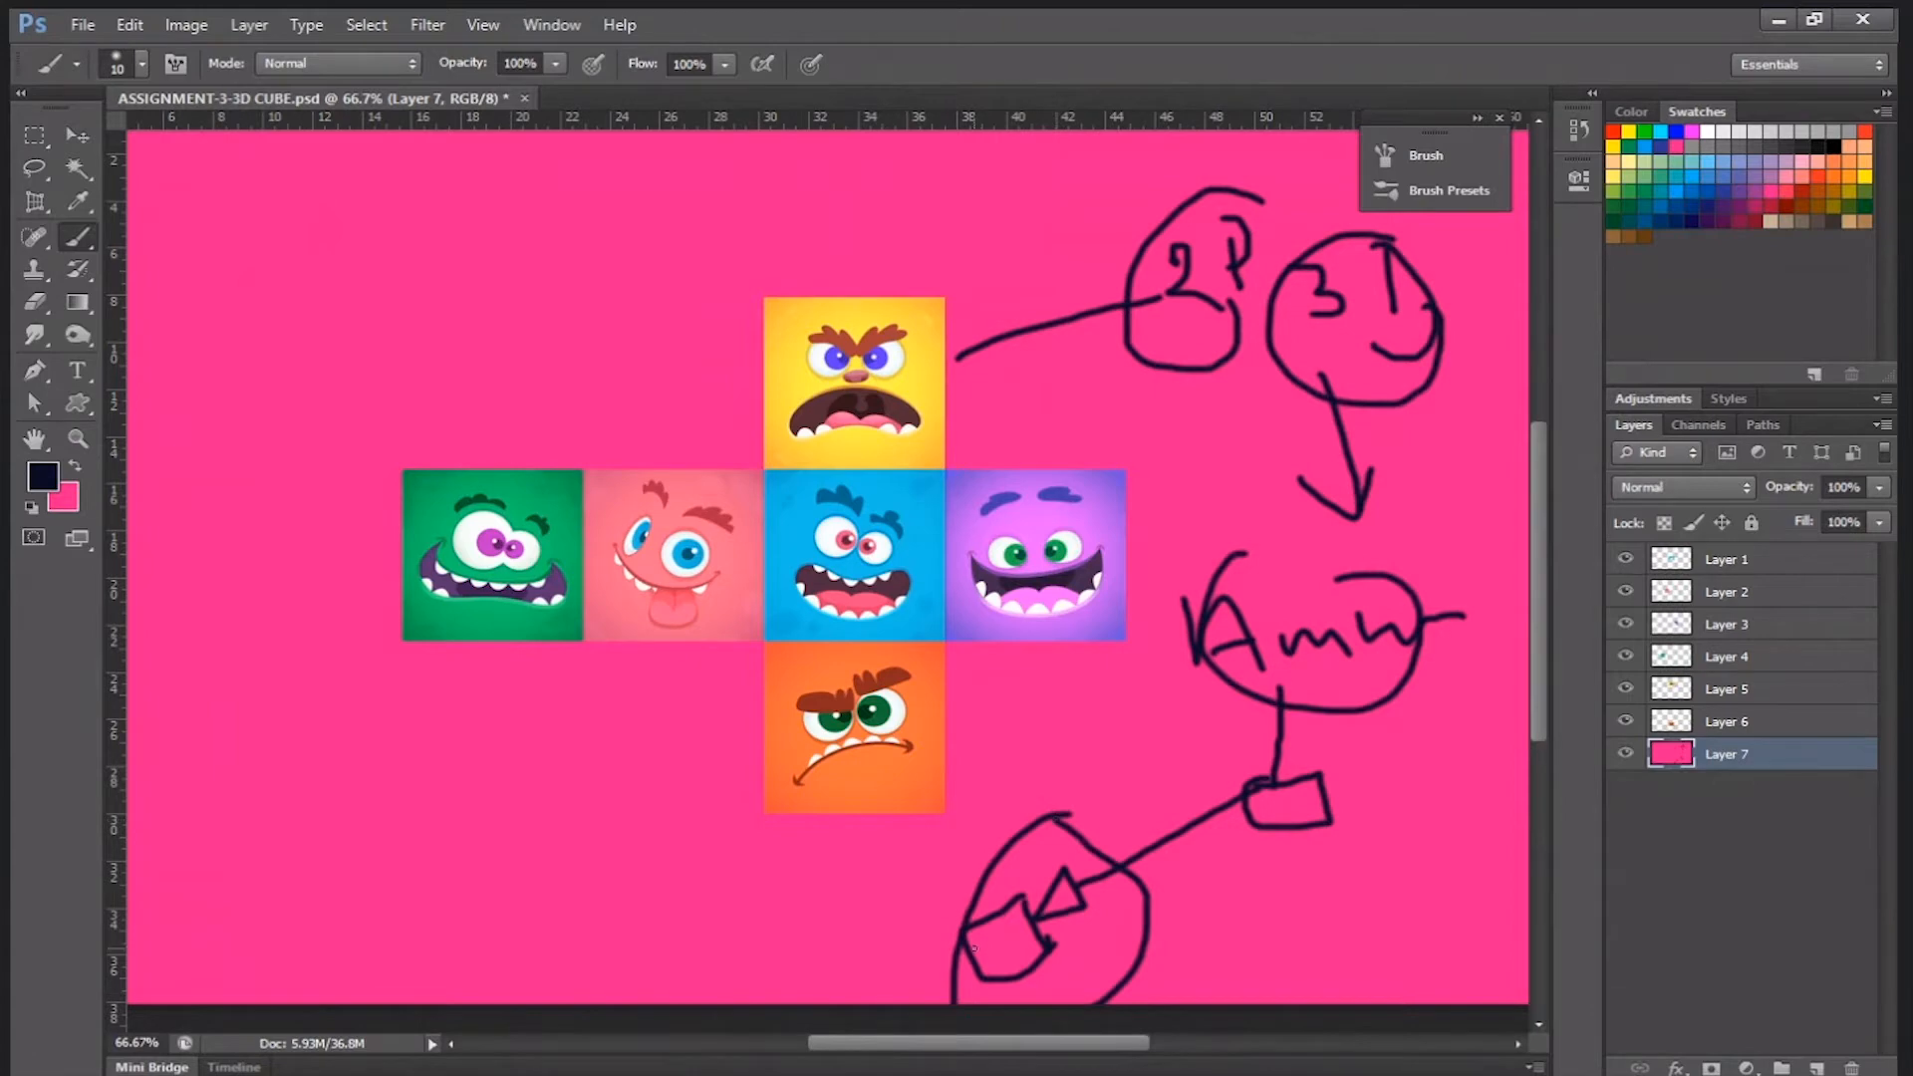
- Extend the line from the circled shapes to a large freehand outline below the pink face, containing several small shapes
mouse_move(955, 942)
mouse_down()
mouse_move(873, 951)
mouse_move(462, 774)
mouse_move(504, 749)
mouse_move(540, 764)
mouse_move(495, 753)
mouse_up()
mouse_move(550, 821)
mouse_down()
mouse_move(605, 819)
mouse_move(554, 833)
mouse_up()
mouse_move(641, 752)
mouse_down()
mouse_move(658, 792)
mouse_move(688, 760)
mouse_move(660, 787)
mouse_up()
mouse_move(638, 852)
mouse_down()
mouse_move(678, 829)
mouse_move(704, 849)
mouse_up()
click(725, 740)
drag(726, 743, 733, 823)
mouse_move(719, 718)
mouse_down()
mouse_move(579, 705)
mouse_move(448, 719)
mouse_move(579, 894)
mouse_move(773, 880)
mouse_move(747, 800)
mouse_up()
- Sketch a rectangle above the green face, divide it into four cells and scribble in two of them
mouse_move(302, 218)
mouse_down()
mouse_move(294, 431)
mouse_move(613, 207)
mouse_move(648, 207)
mouse_move(650, 431)
mouse_move(281, 427)
mouse_up()
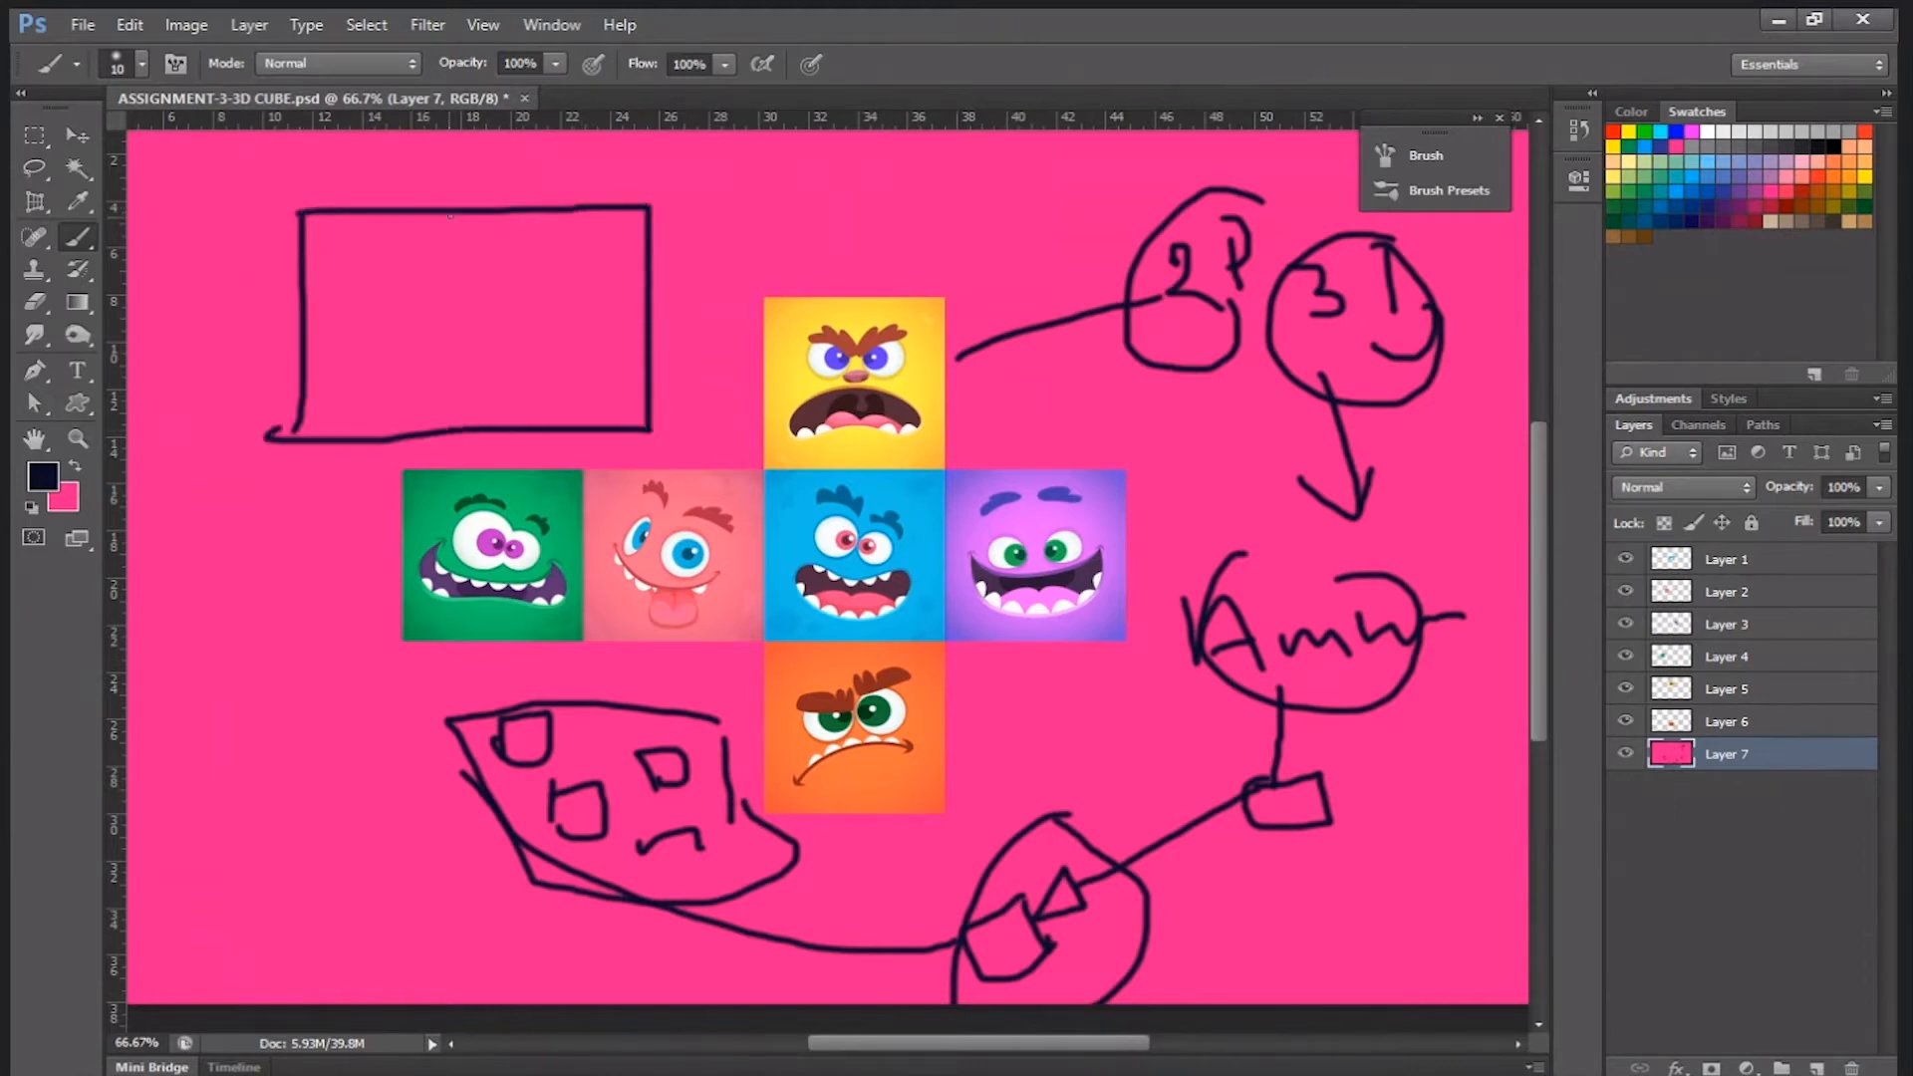
drag(455, 213, 451, 454)
drag(301, 314, 639, 314)
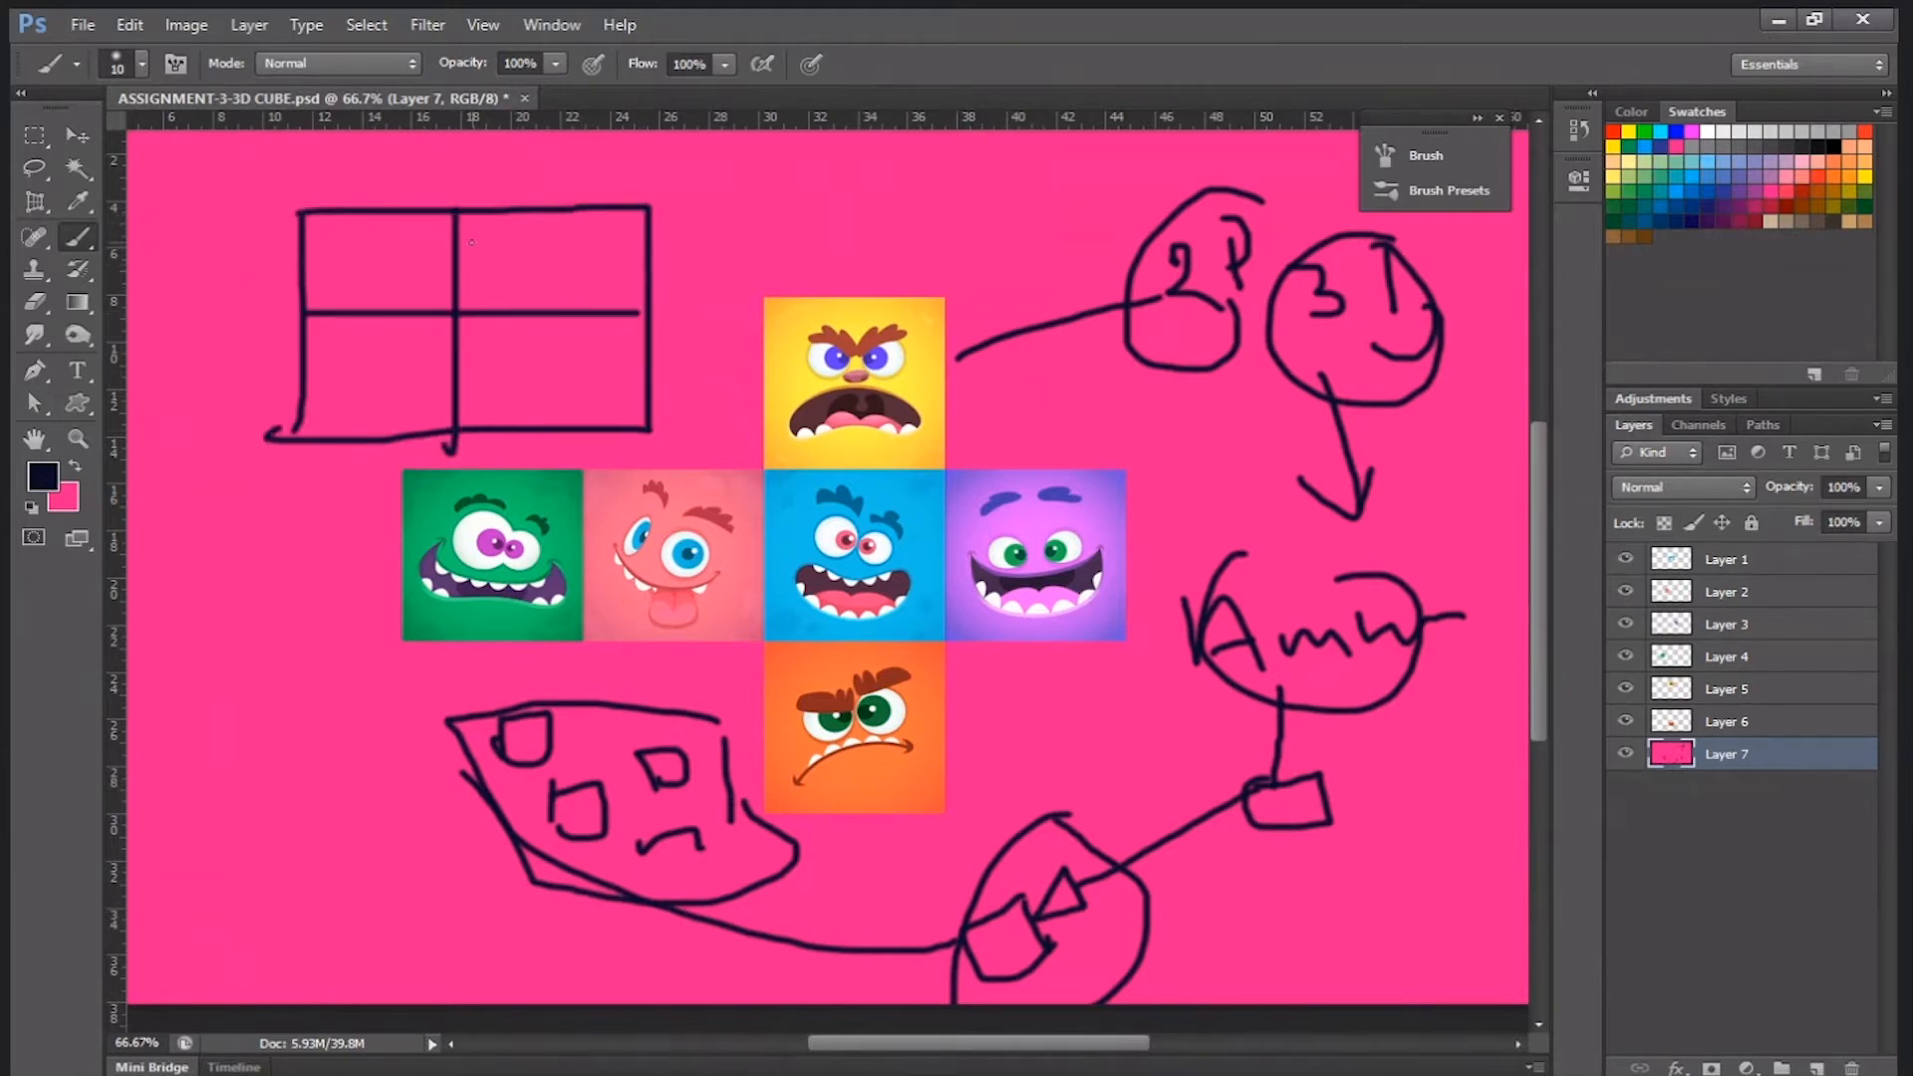
mouse_move(471, 242)
mouse_down()
mouse_move(498, 275)
mouse_move(618, 244)
mouse_up()
drag(488, 359, 608, 353)
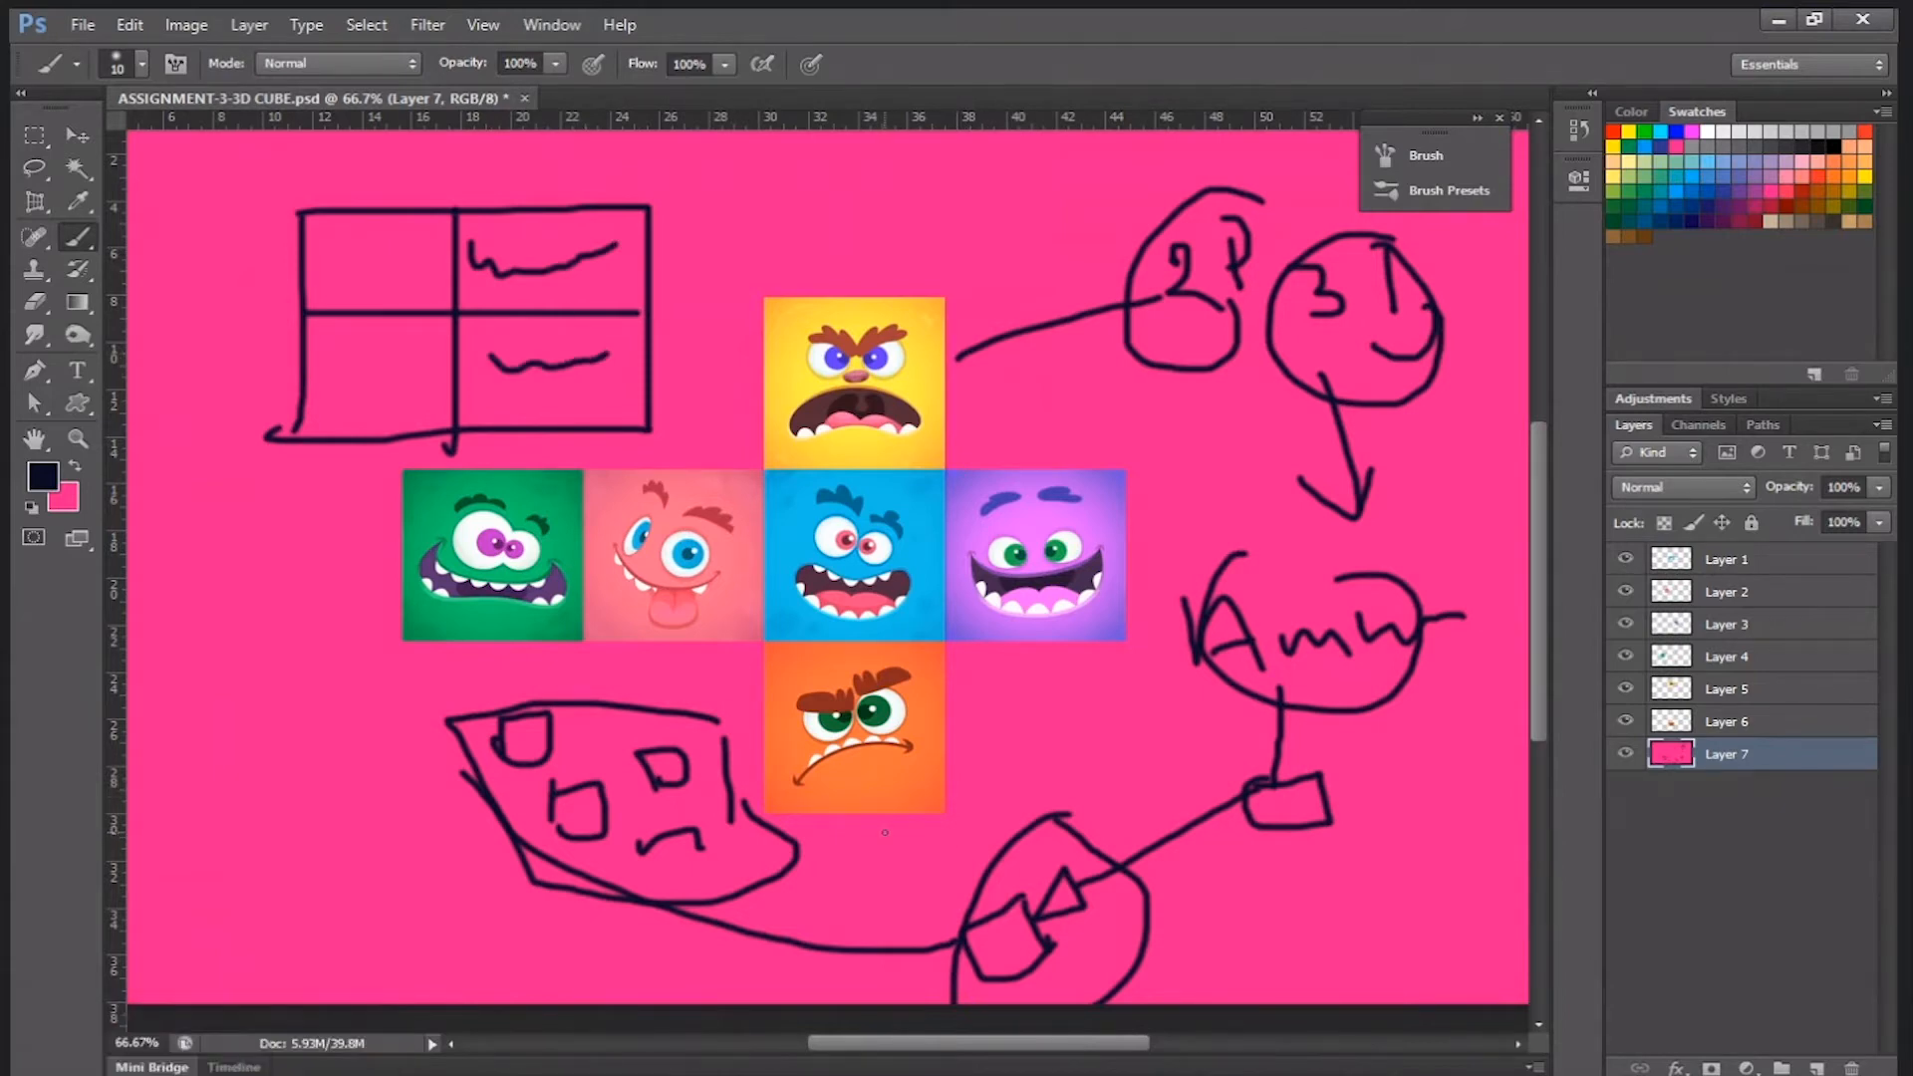
- Sketch a small quadrilateral below the green face and delete the pink annotation layer
mouse_move(233, 729)
mouse_down()
mouse_move(239, 825)
mouse_move(424, 832)
mouse_move(255, 809)
mouse_up()
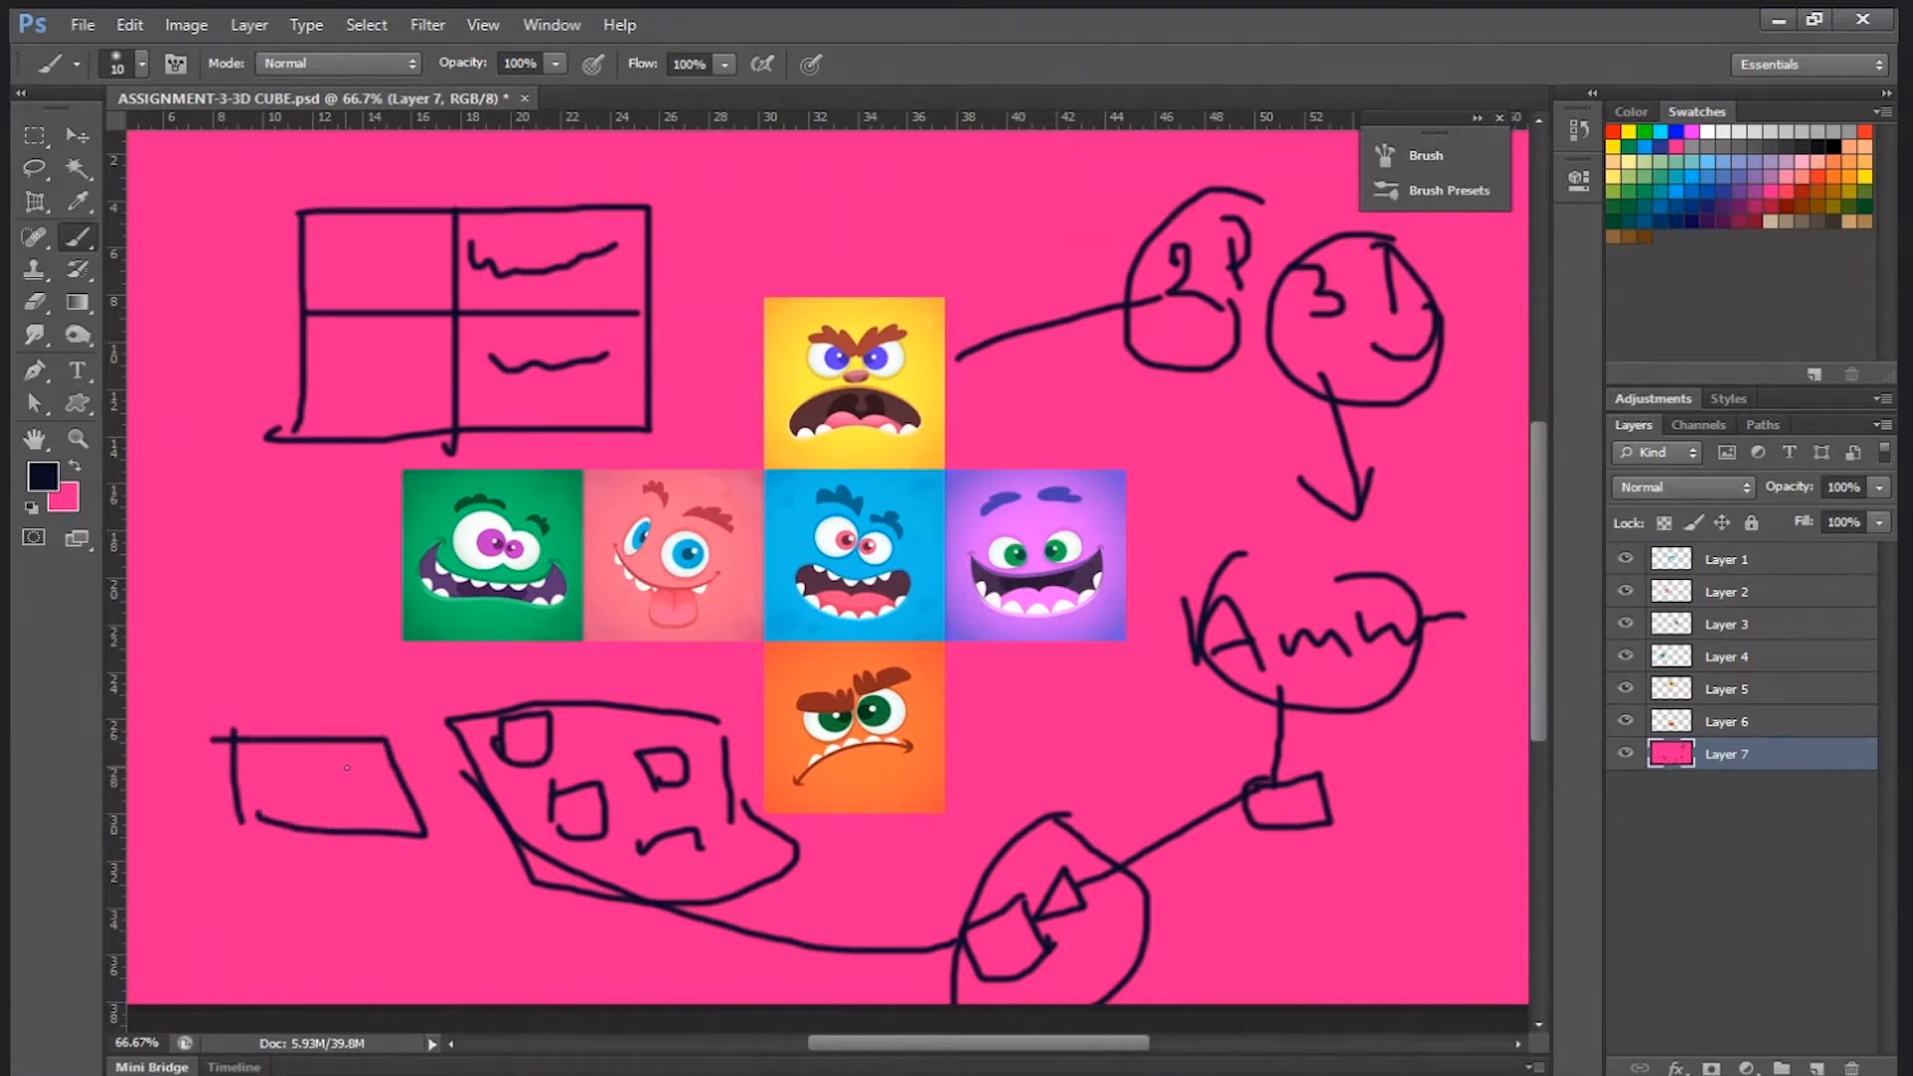
drag(345, 766, 417, 771)
key(Delete)
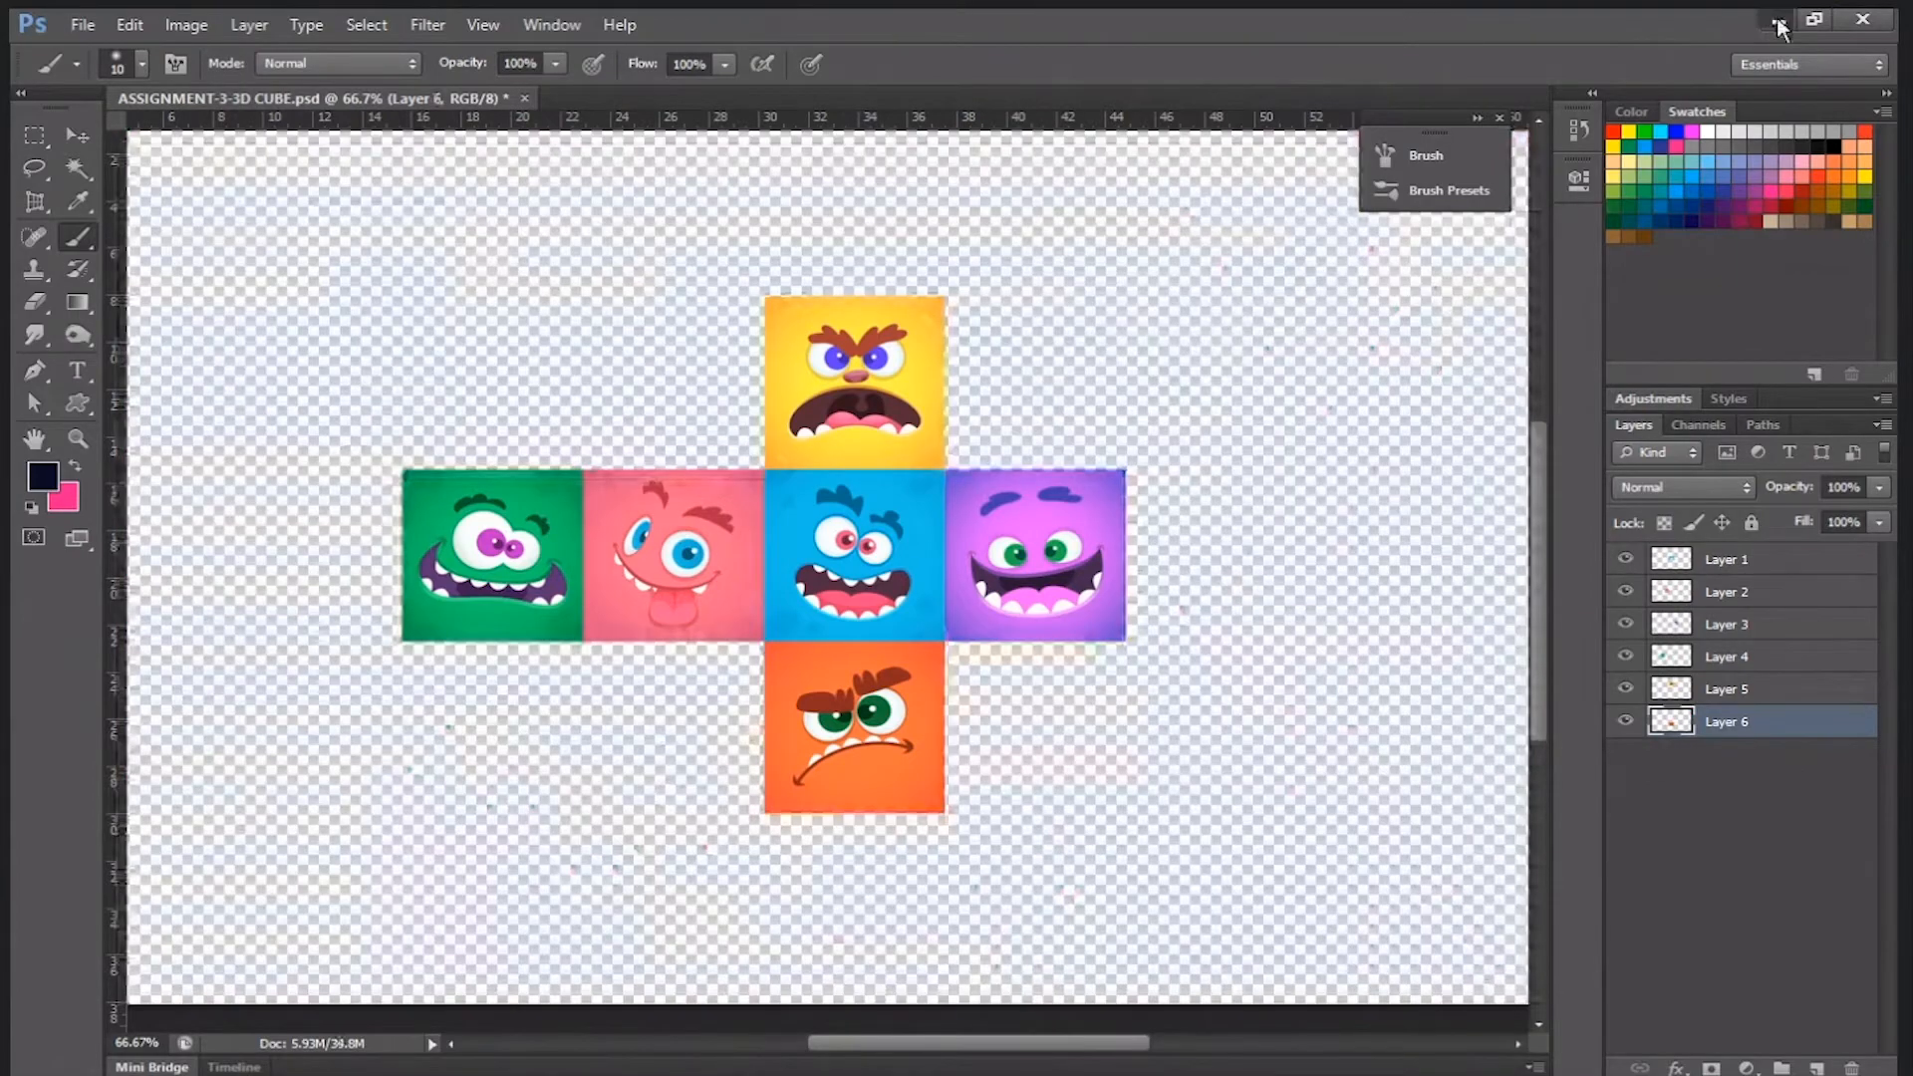
- Switch to After Effects and choose the ASSIGNMENT-3-3D CUBE Photoshop file for import
click(1779, 22)
double_click(201, 499)
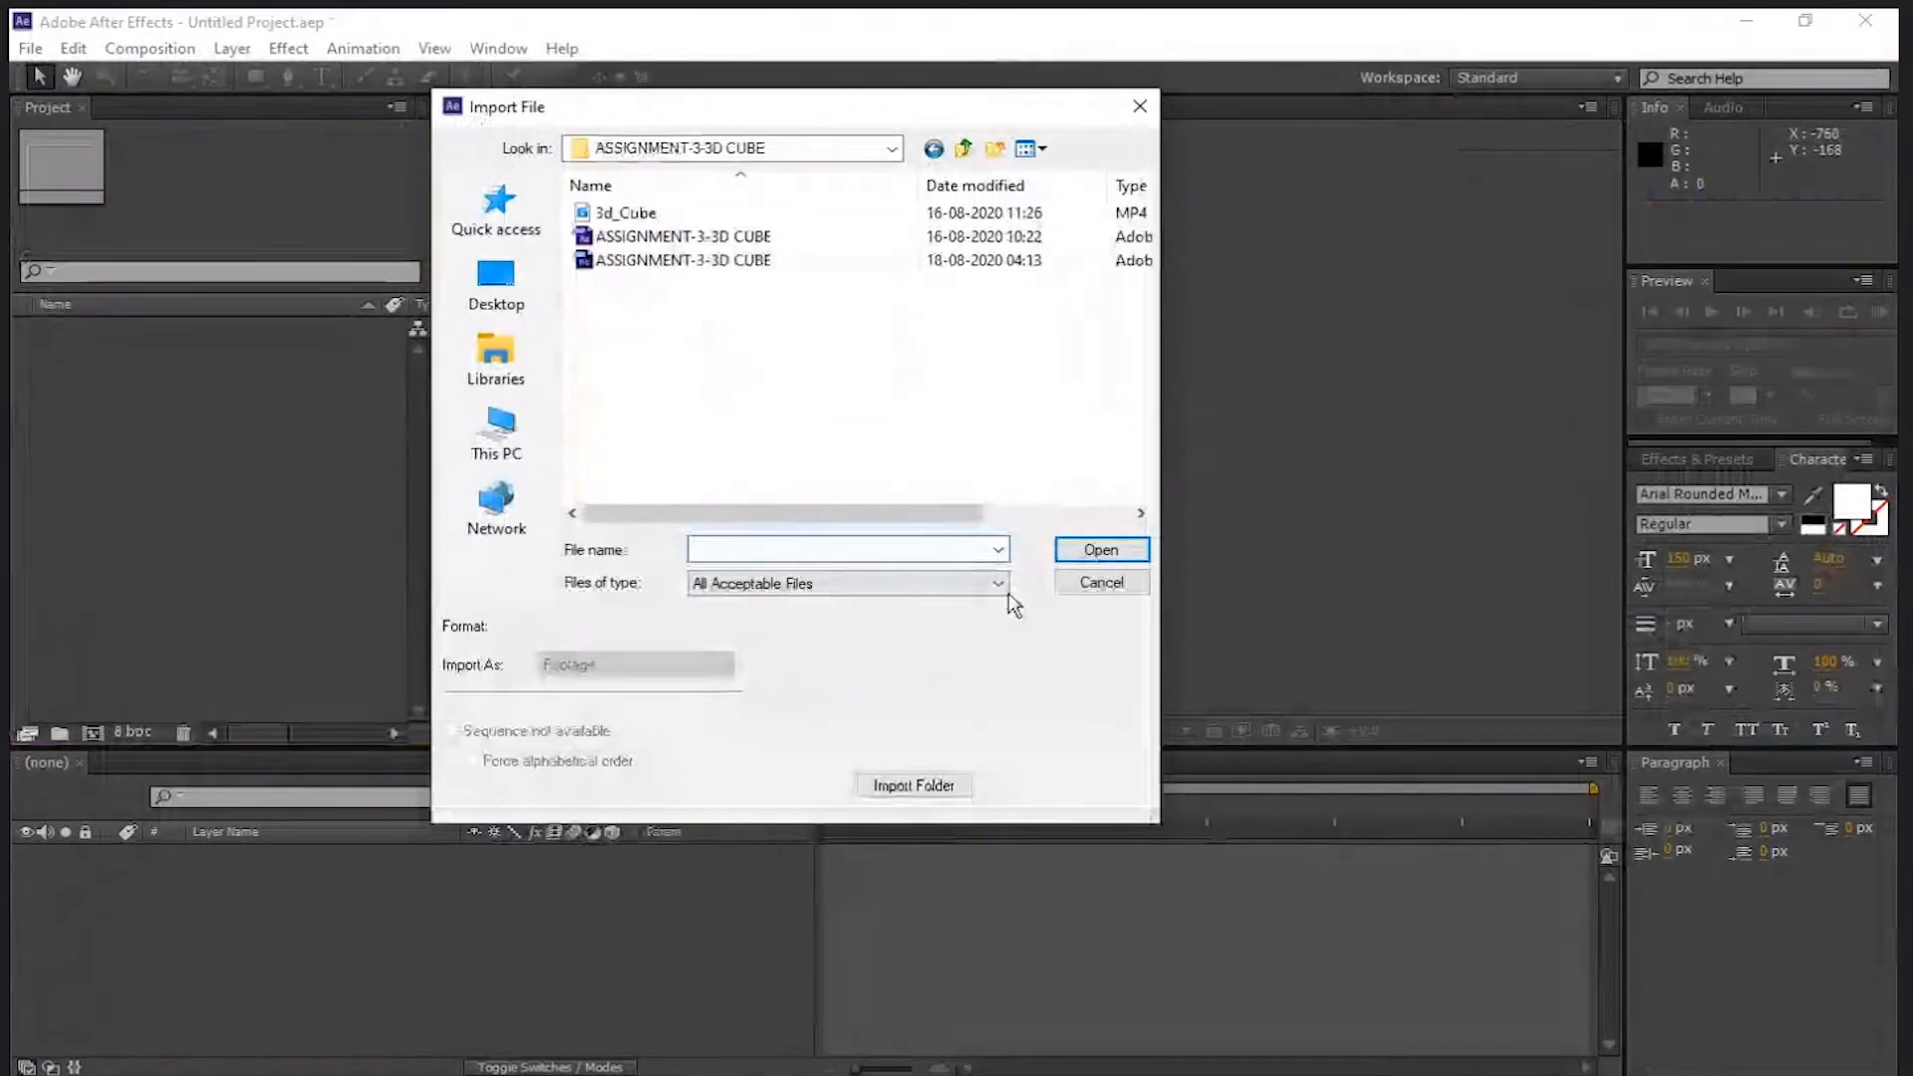
click(762, 264)
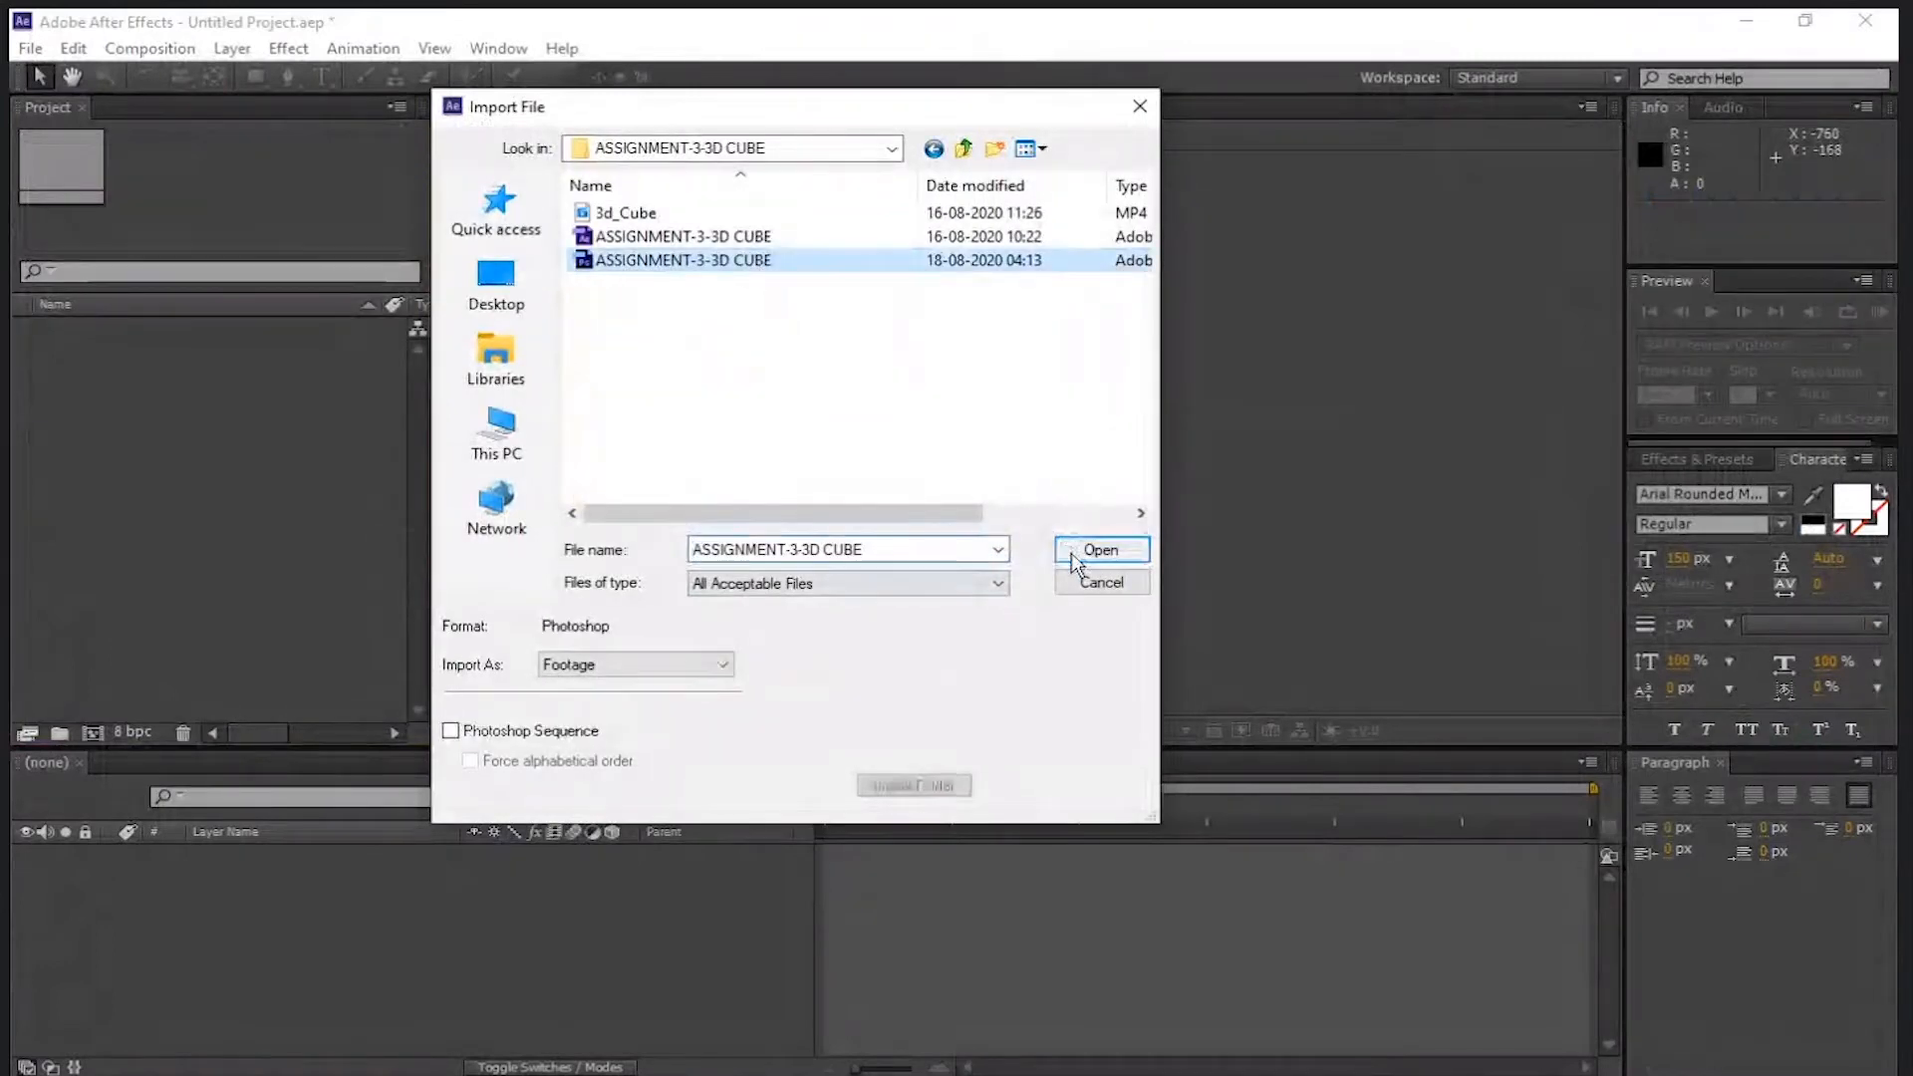
click(1074, 550)
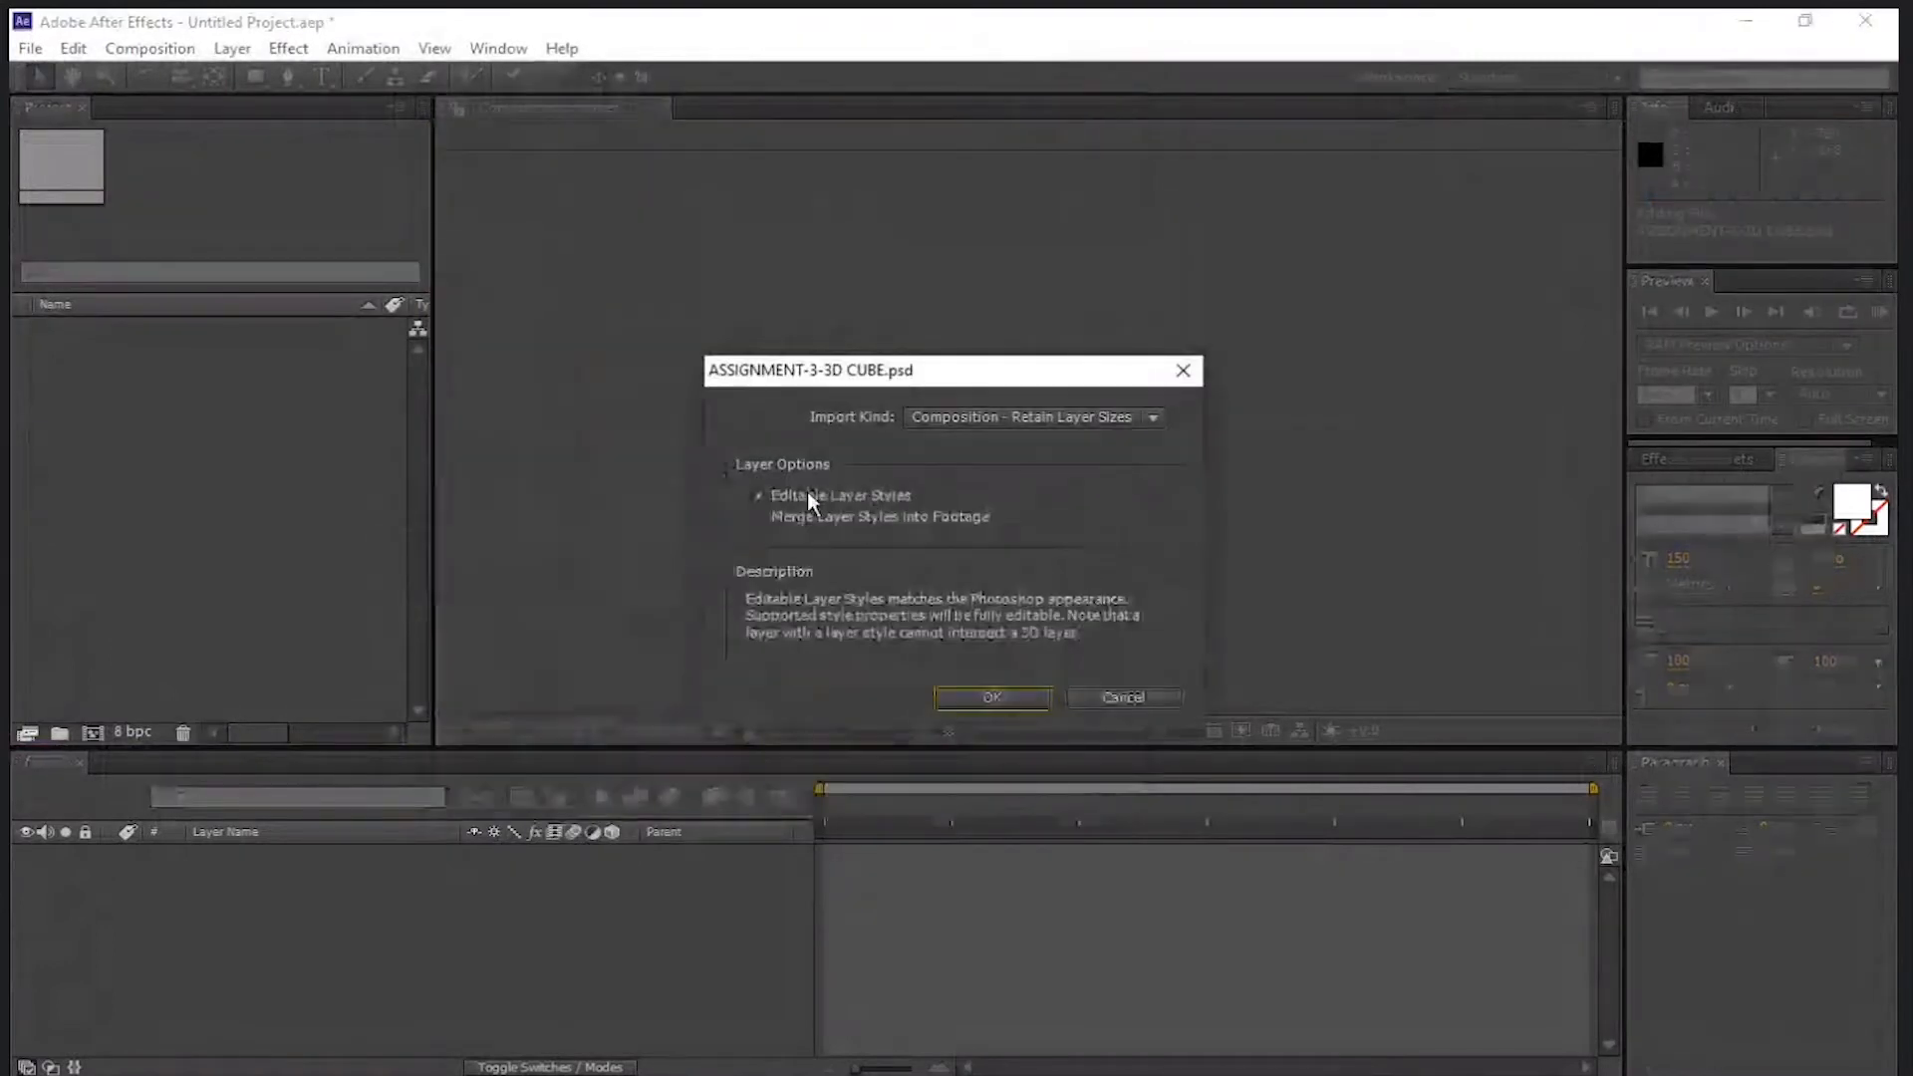
- Import the PSD as Composition - Retain Layer Sizes with Editable Layer Styles, and open the resulting composition
click(972, 423)
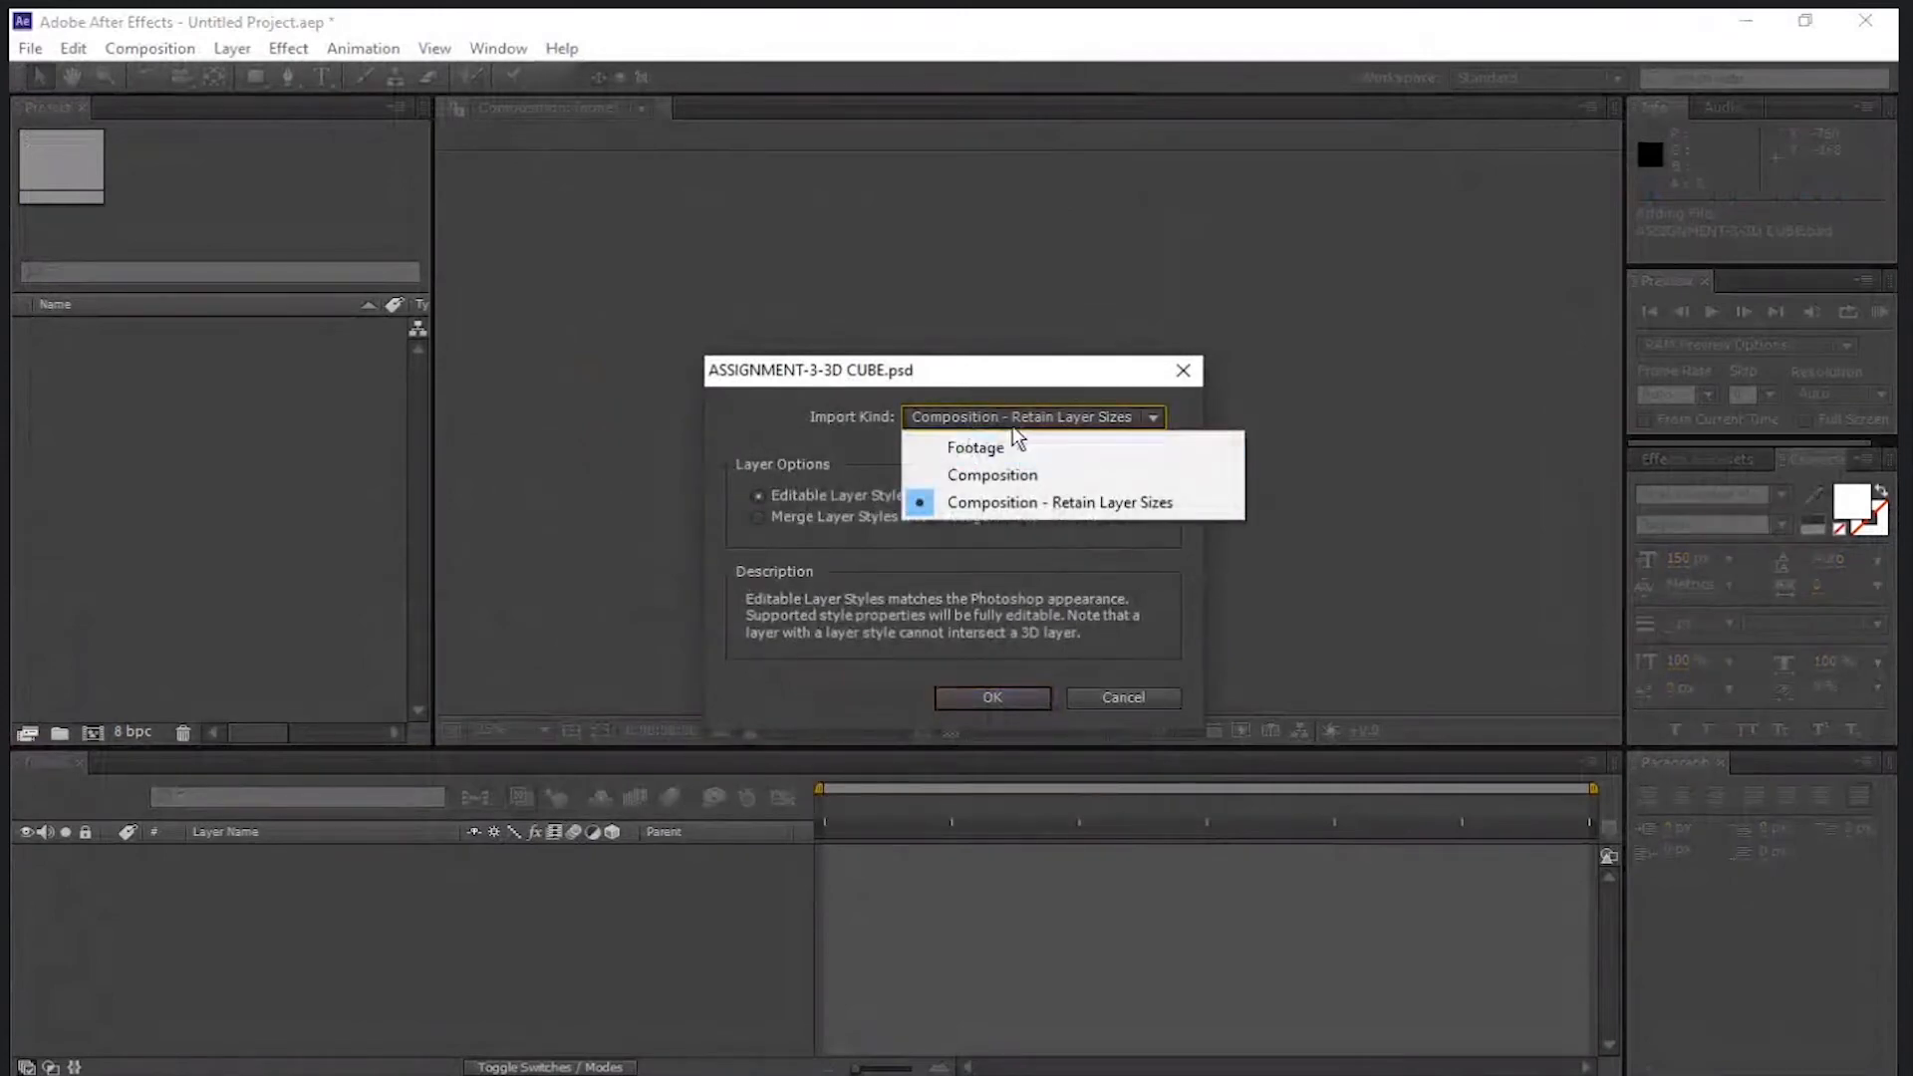
click(1029, 504)
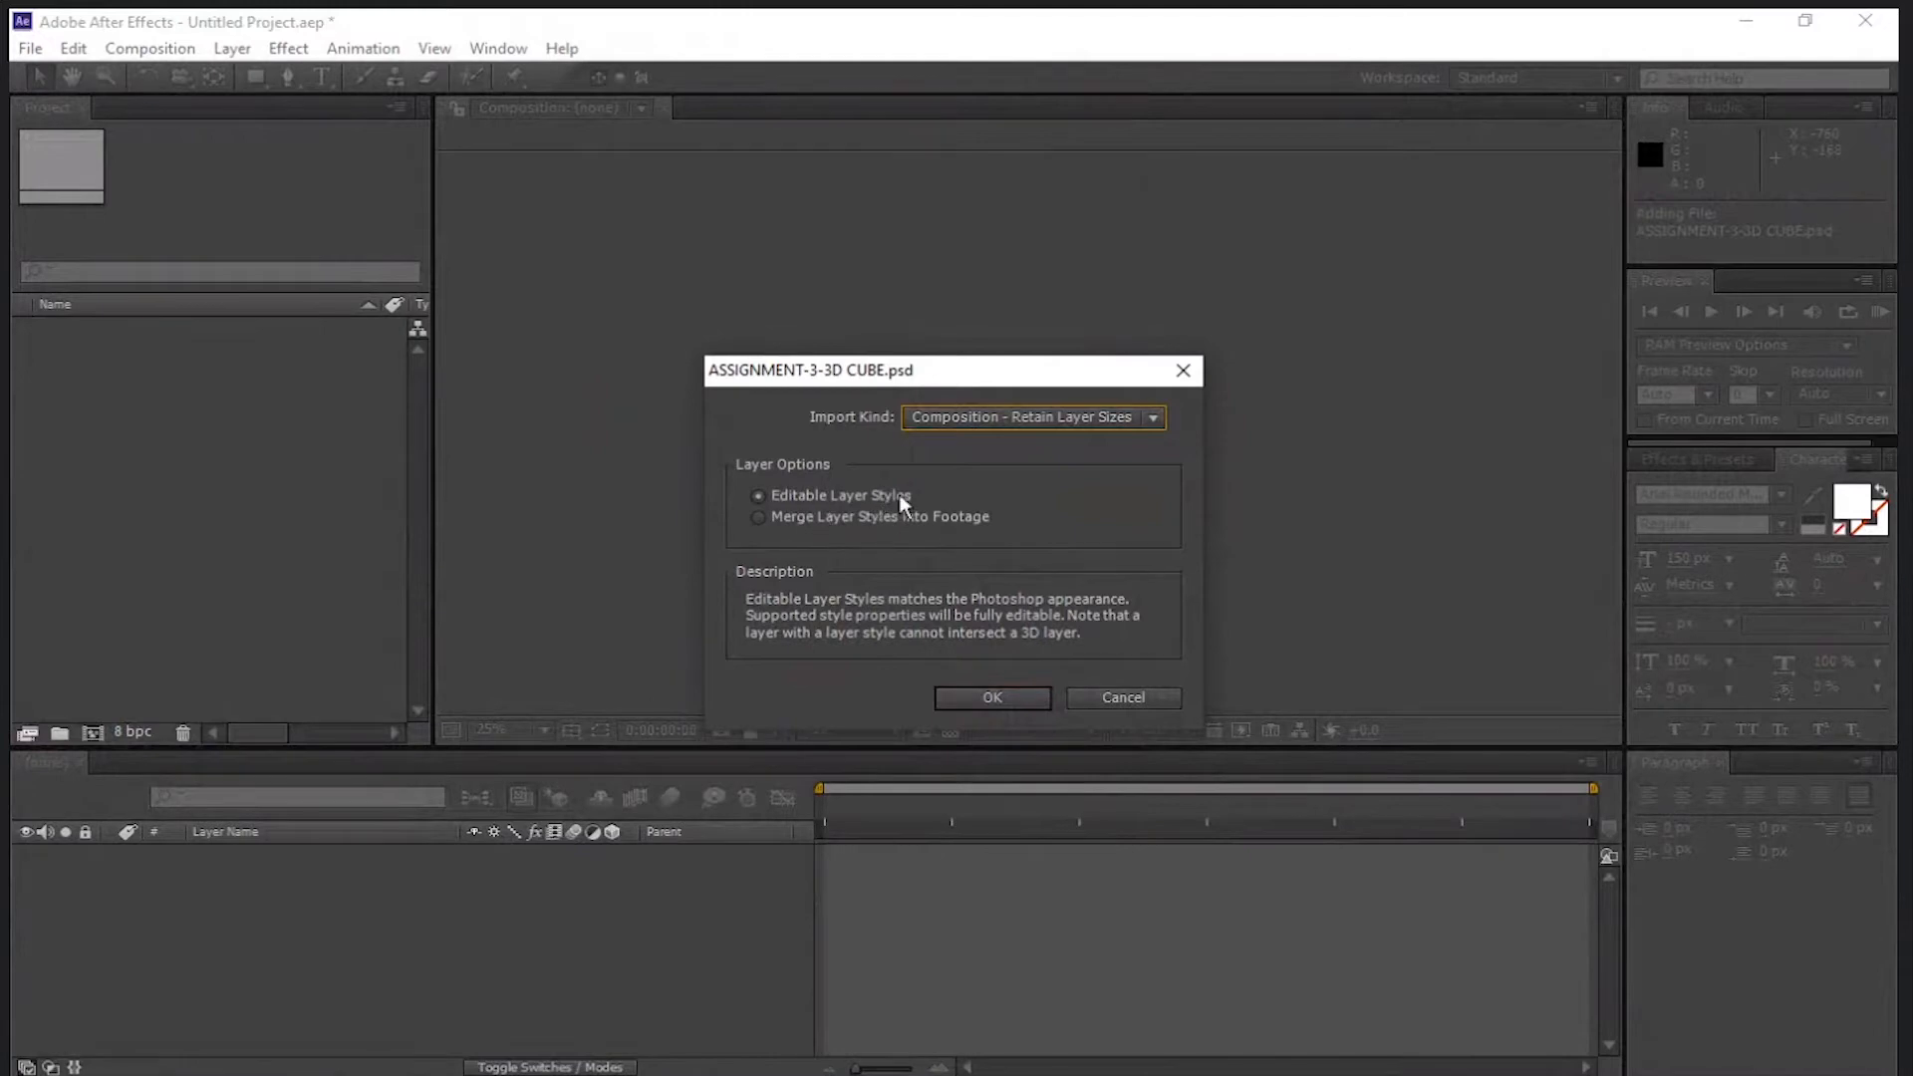
click(859, 516)
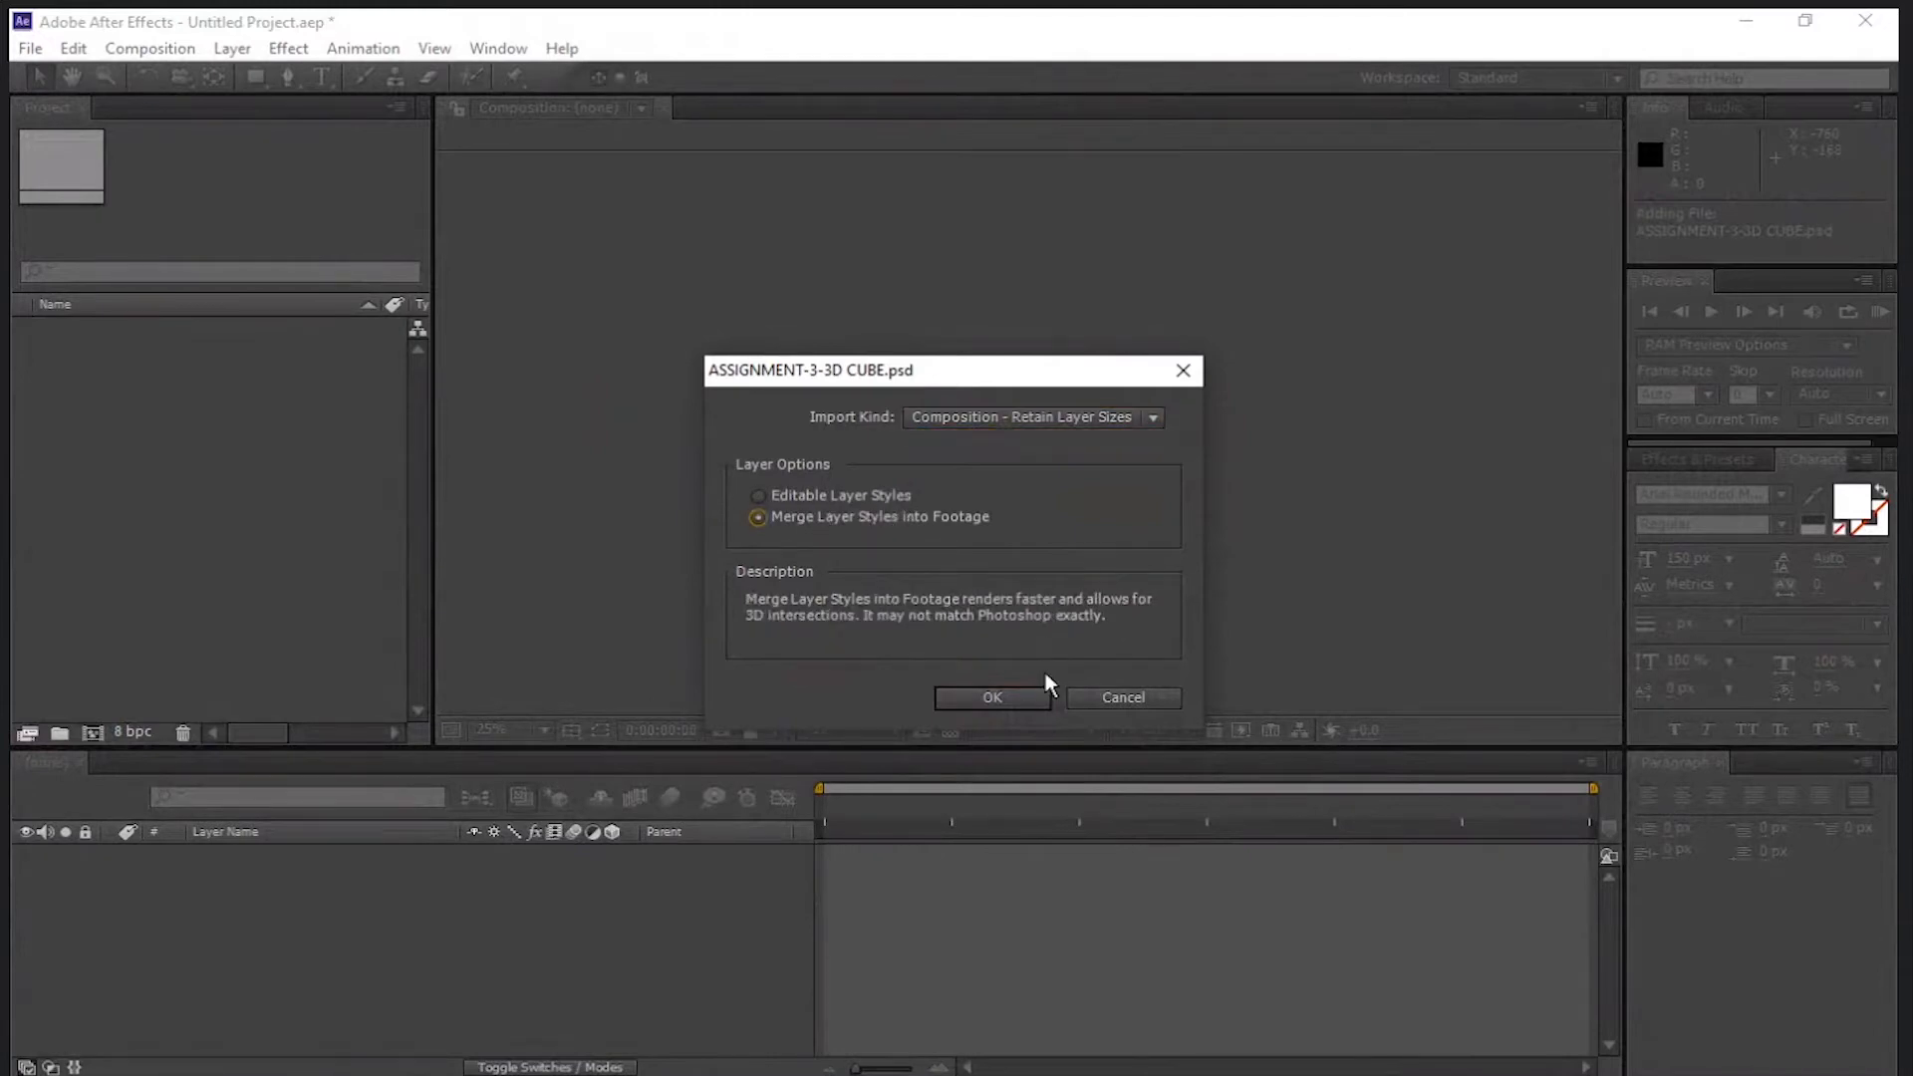
click(840, 495)
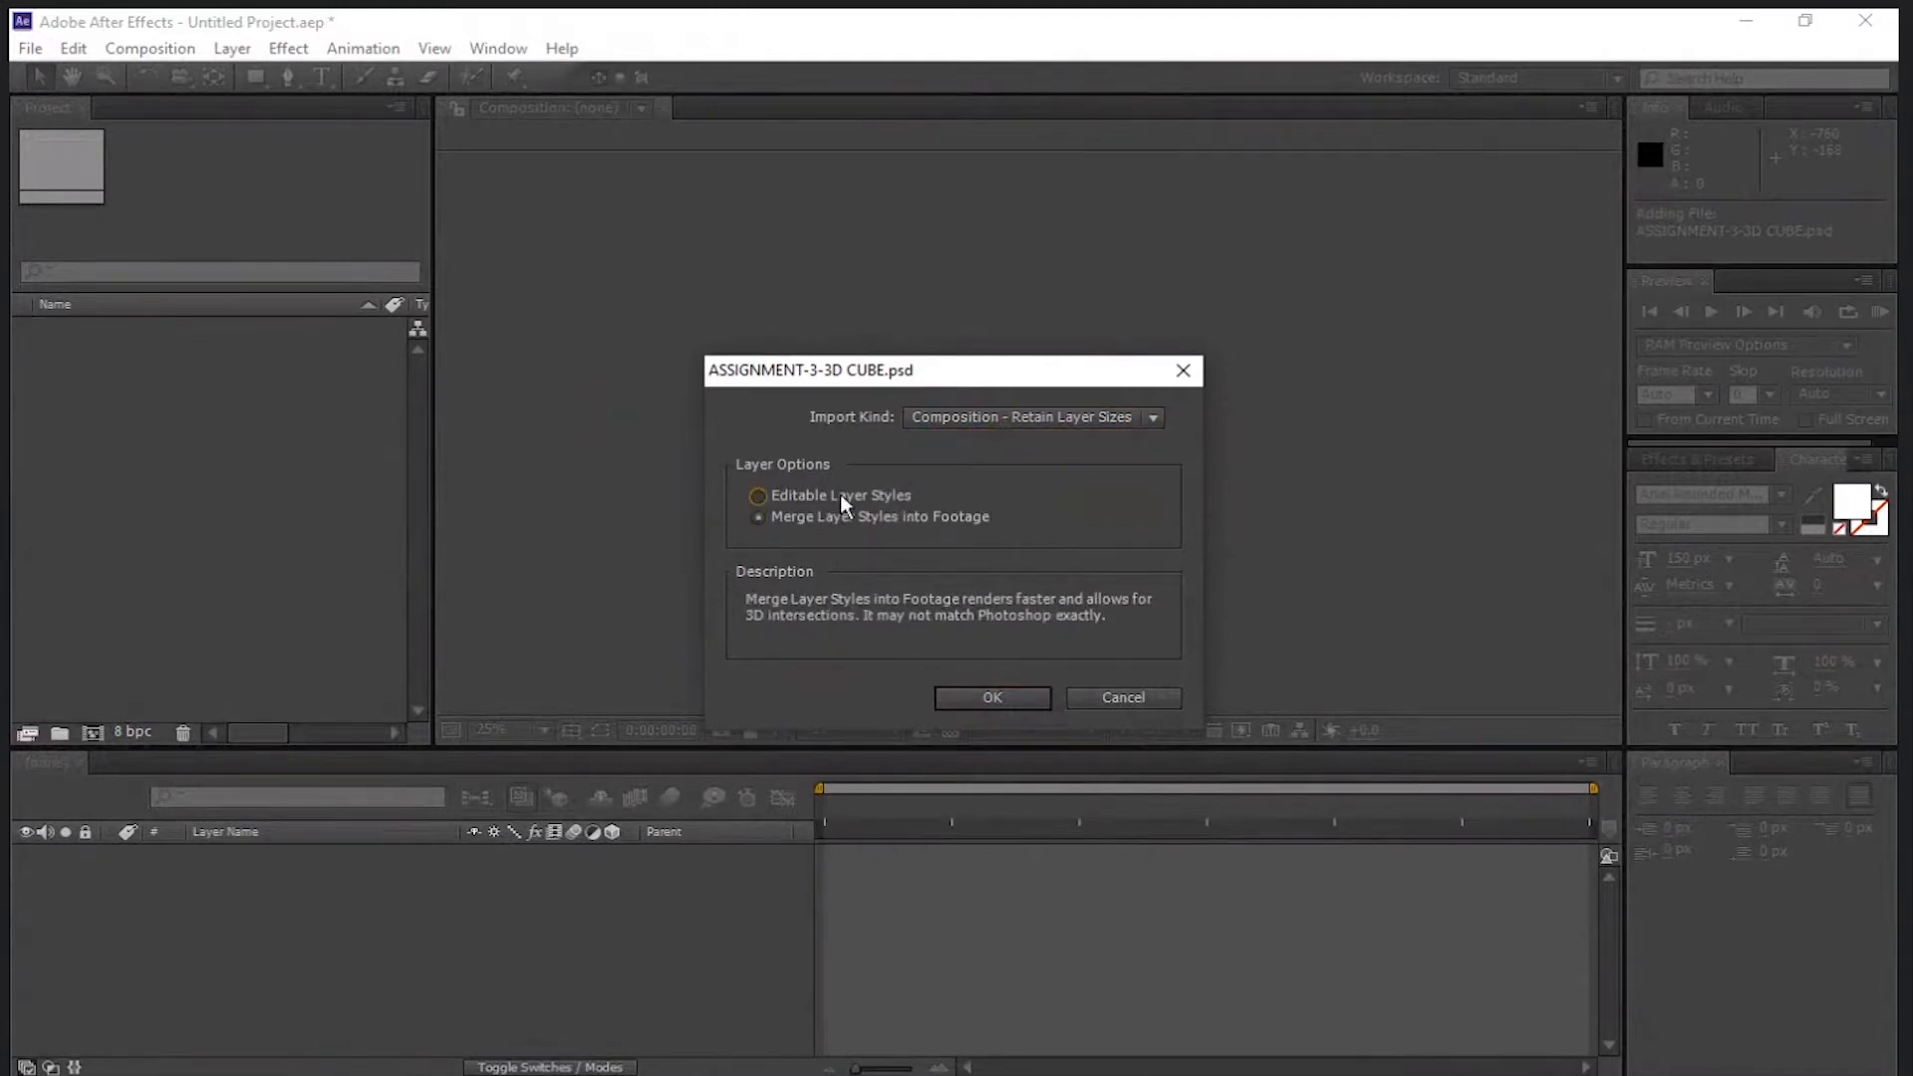
click(984, 690)
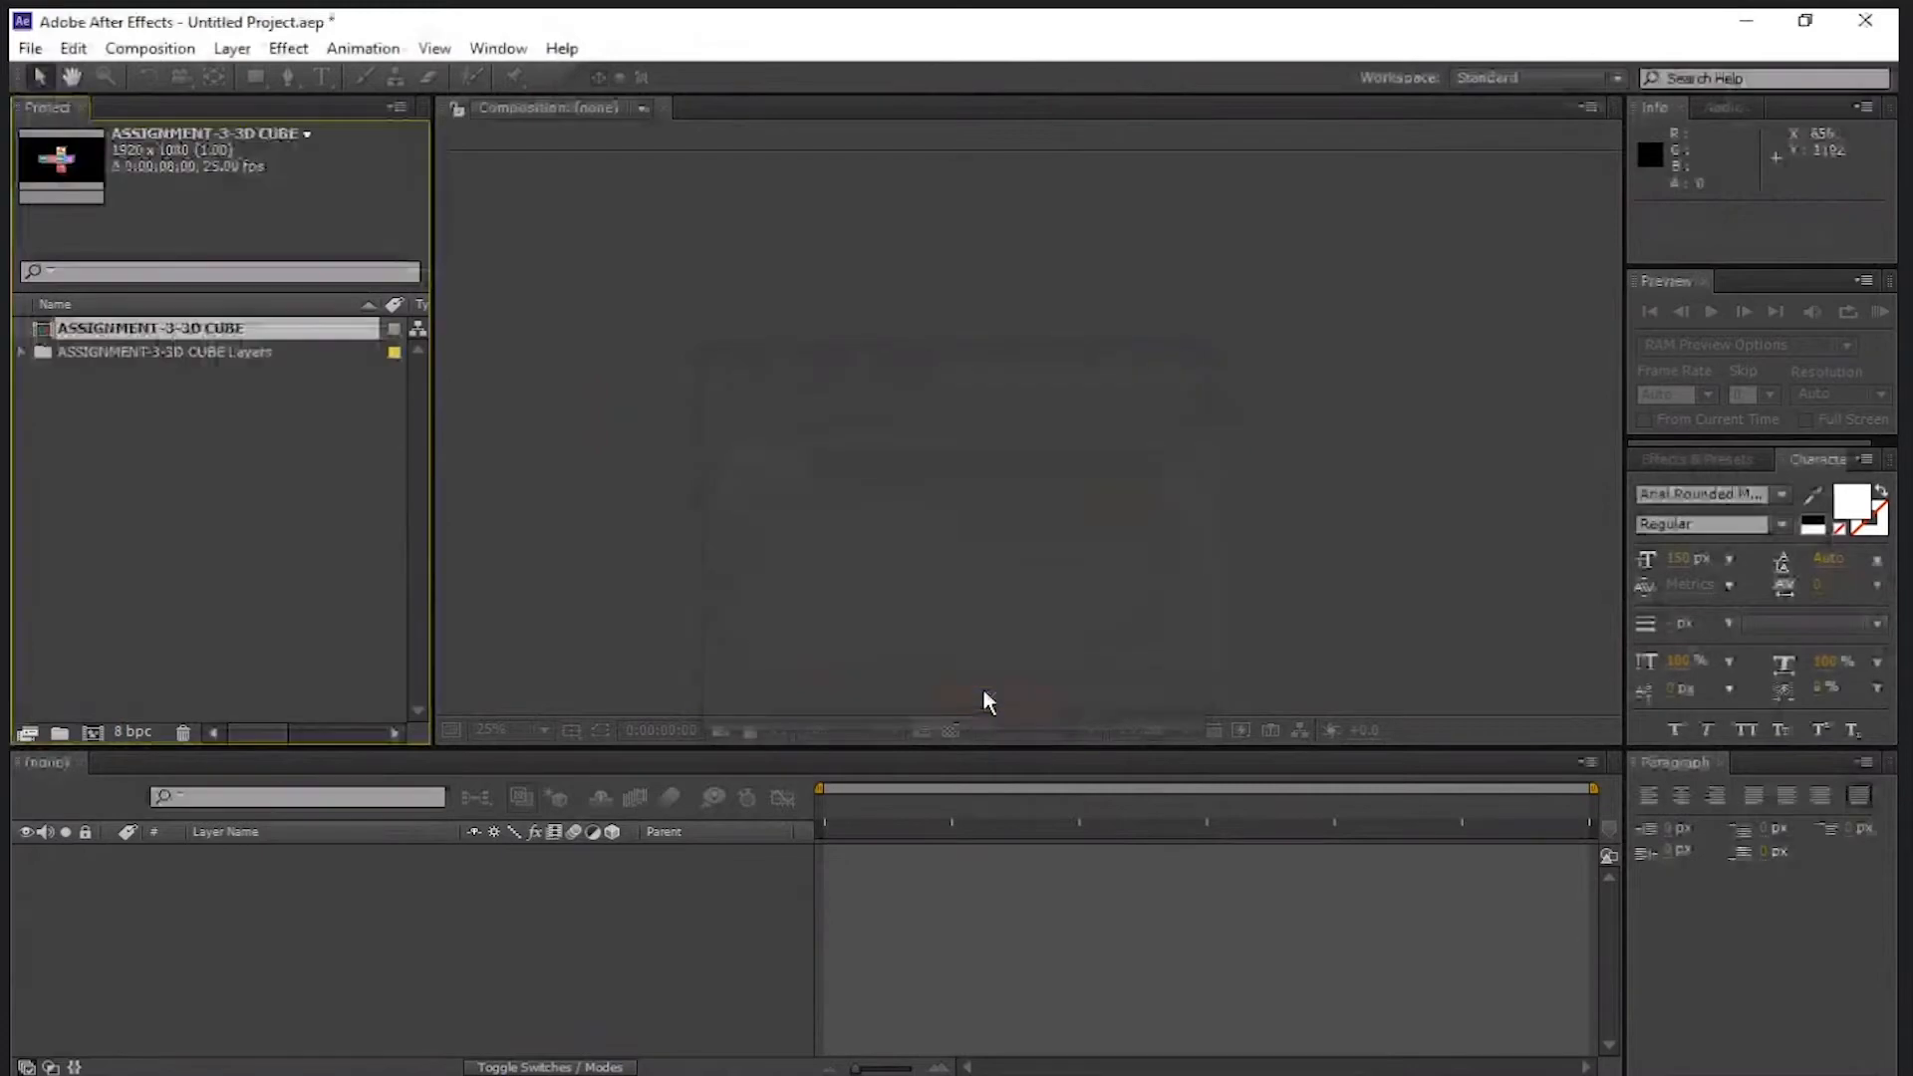
double_click(95, 336)
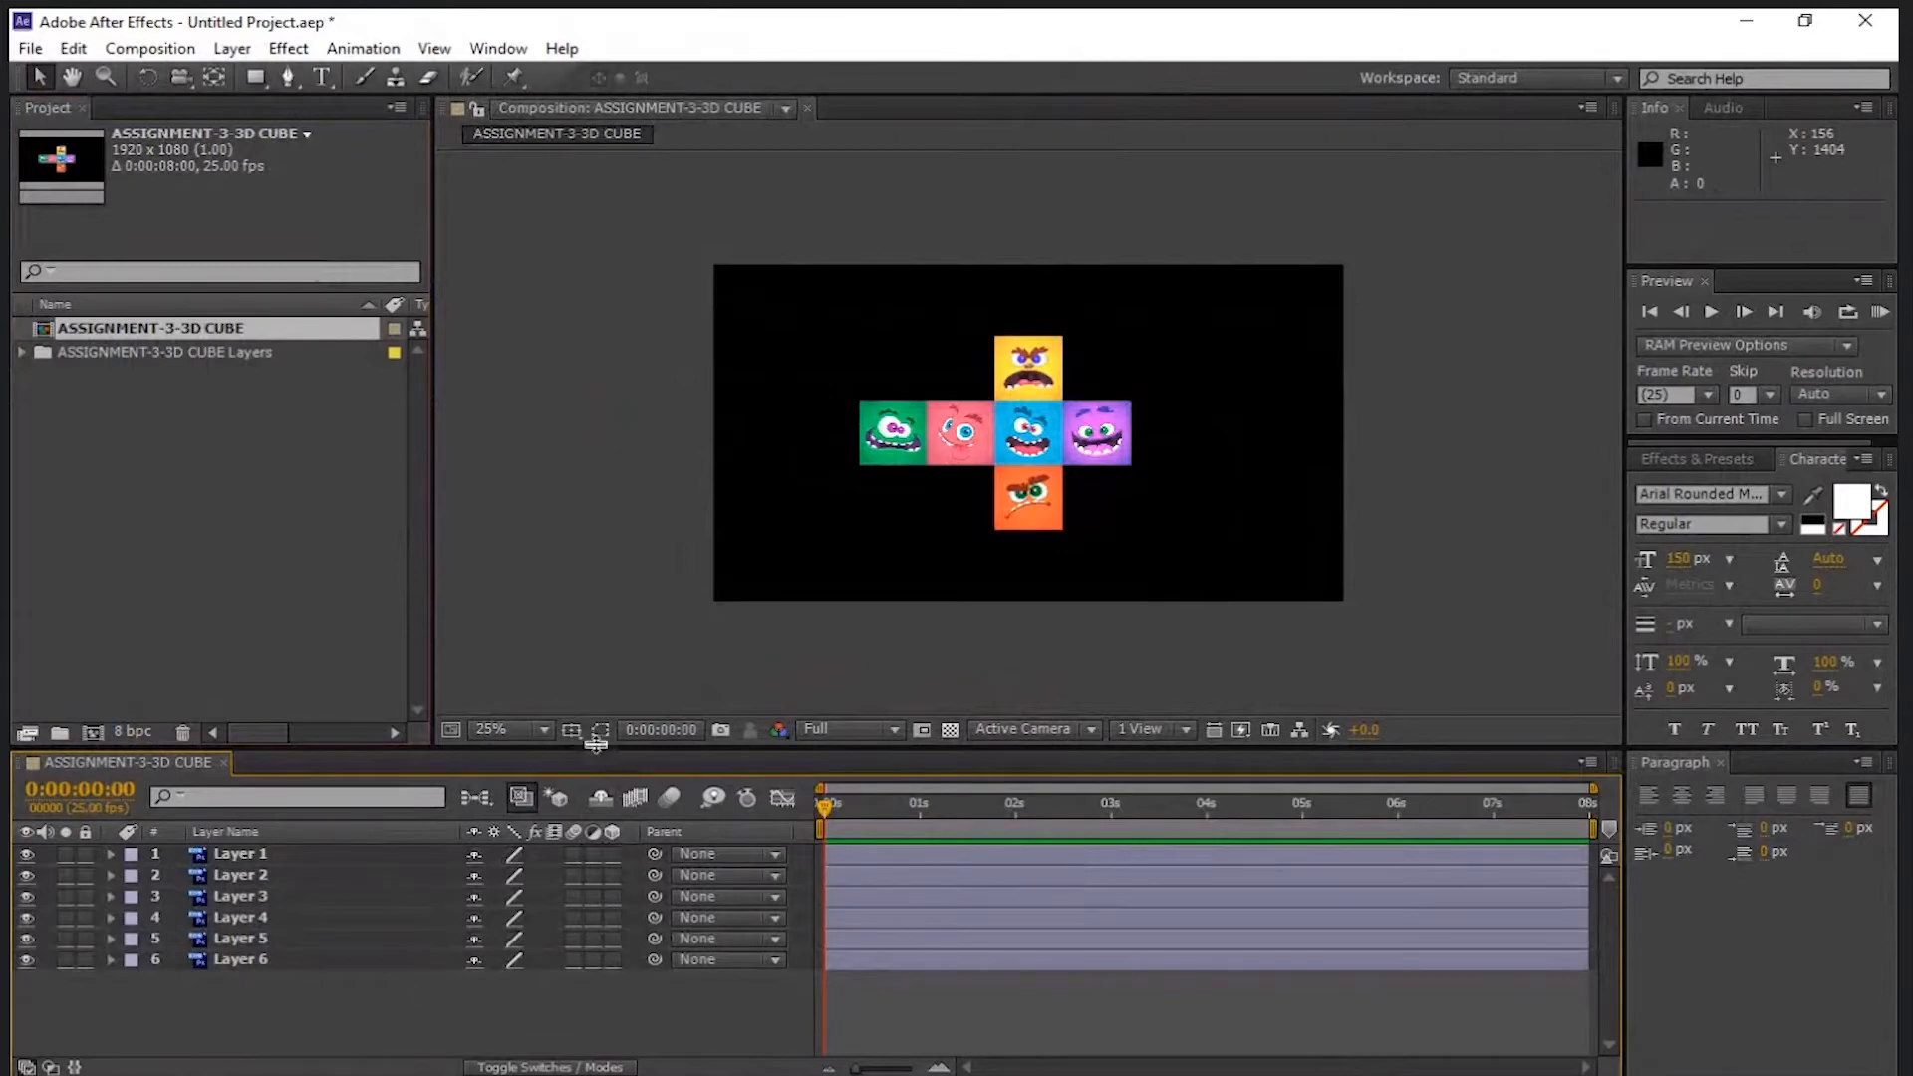
- Try the 3D switch on all six layers and compare Layer 1's transform properties with 3D off and on
drag(596, 748, 606, 871)
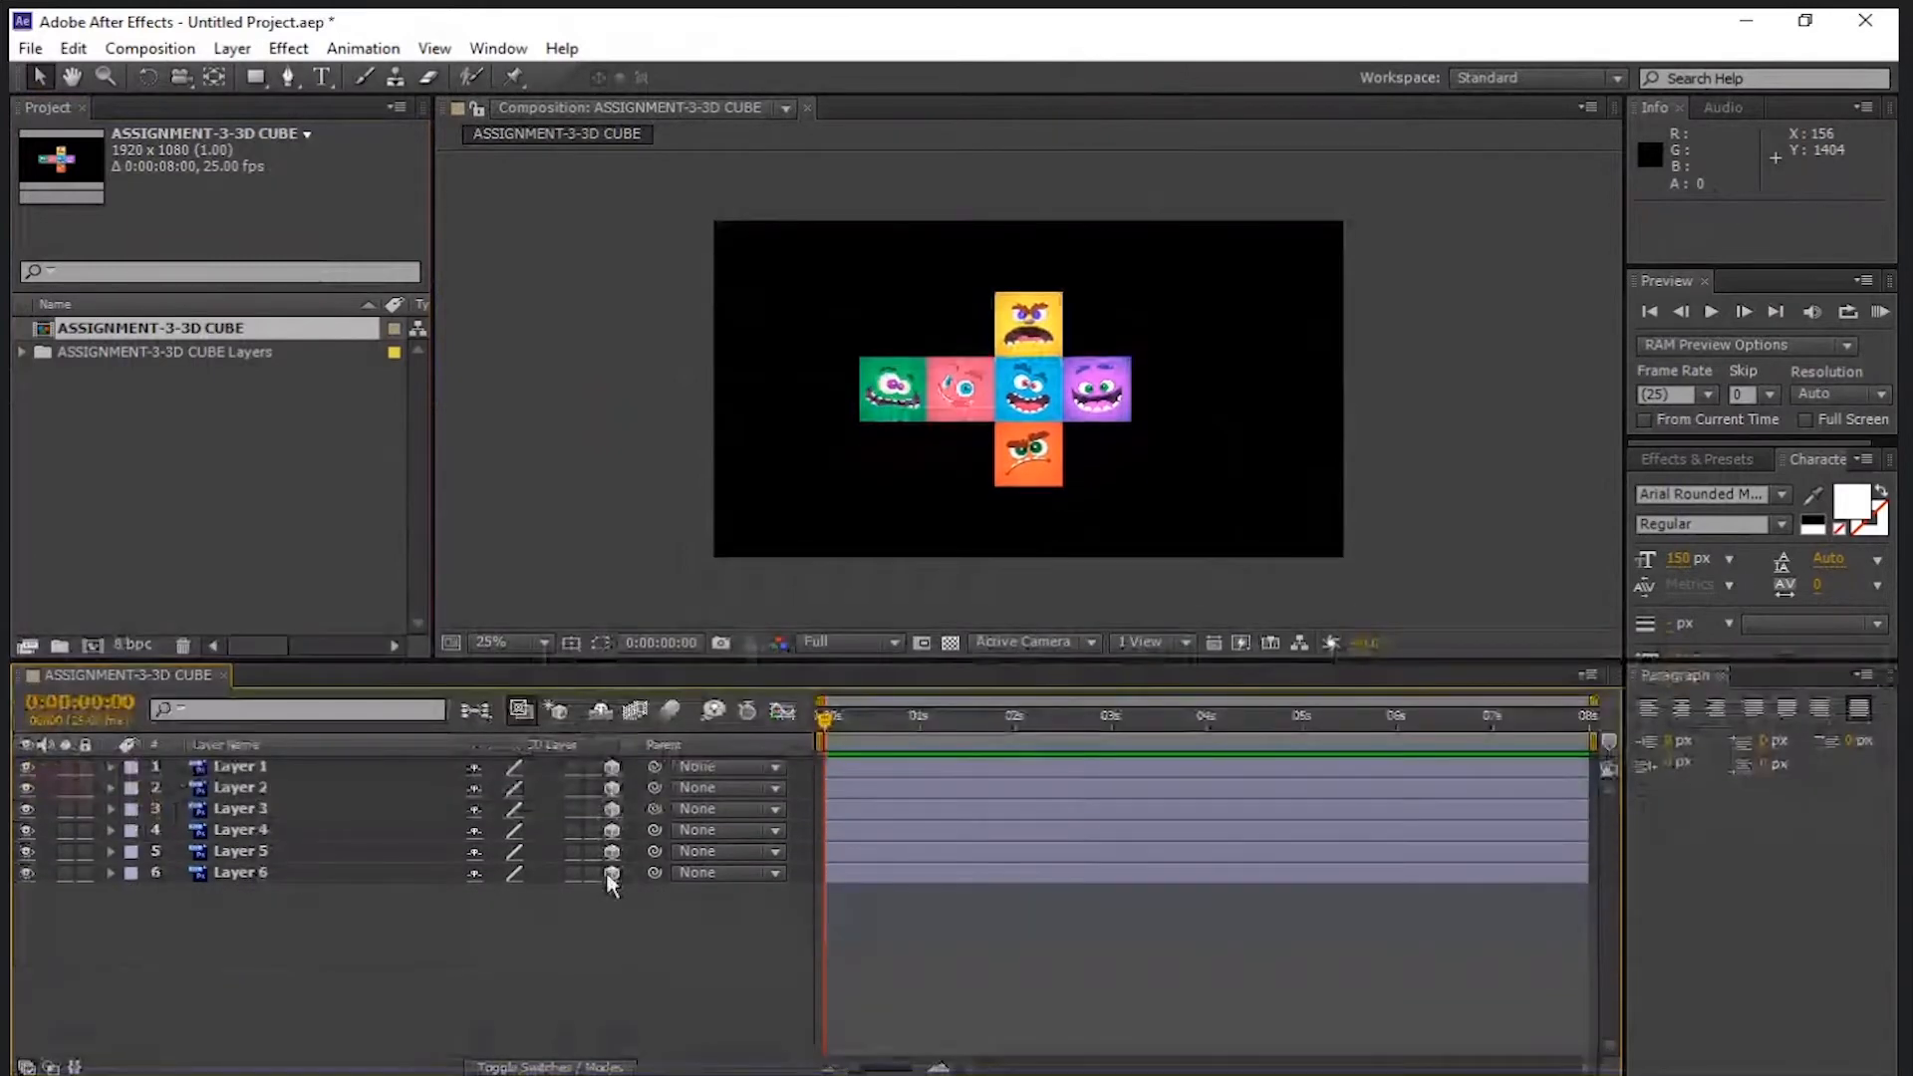
drag(606, 873, 614, 762)
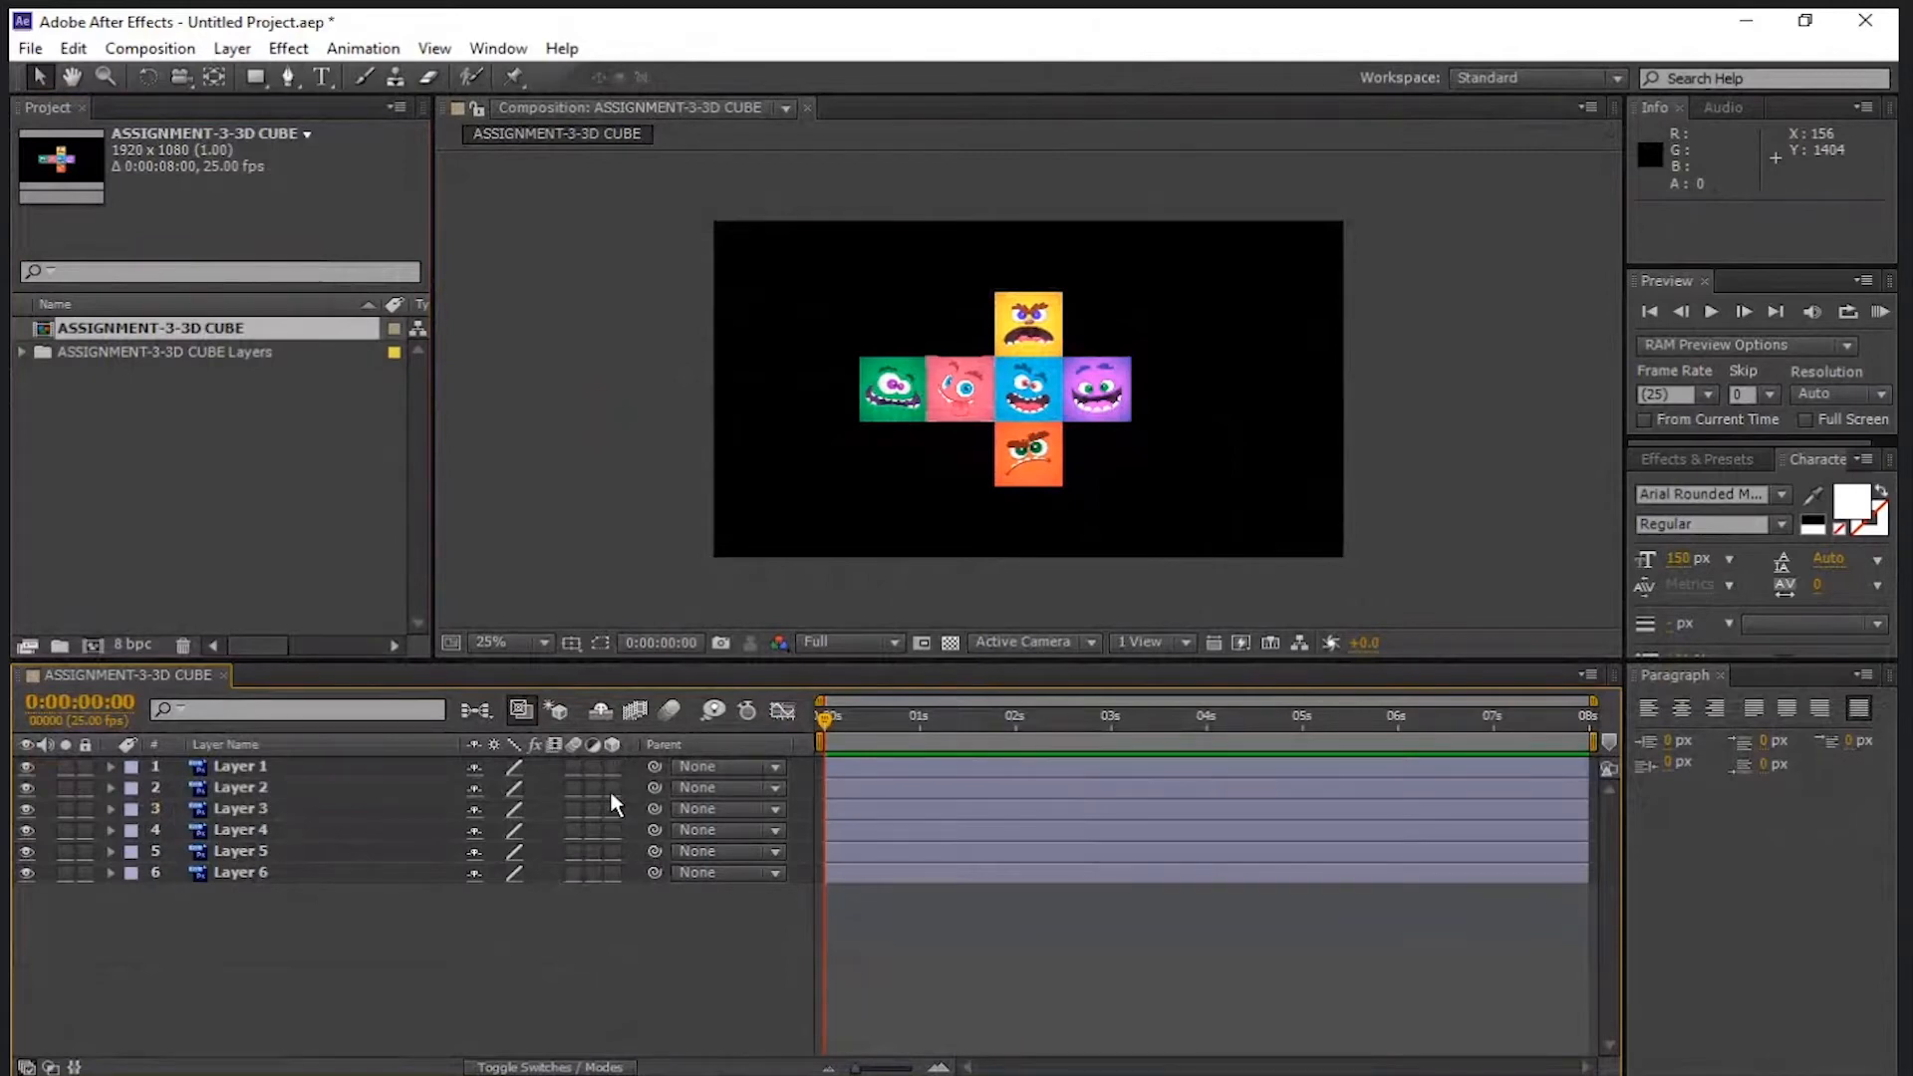
click(110, 766)
click(133, 787)
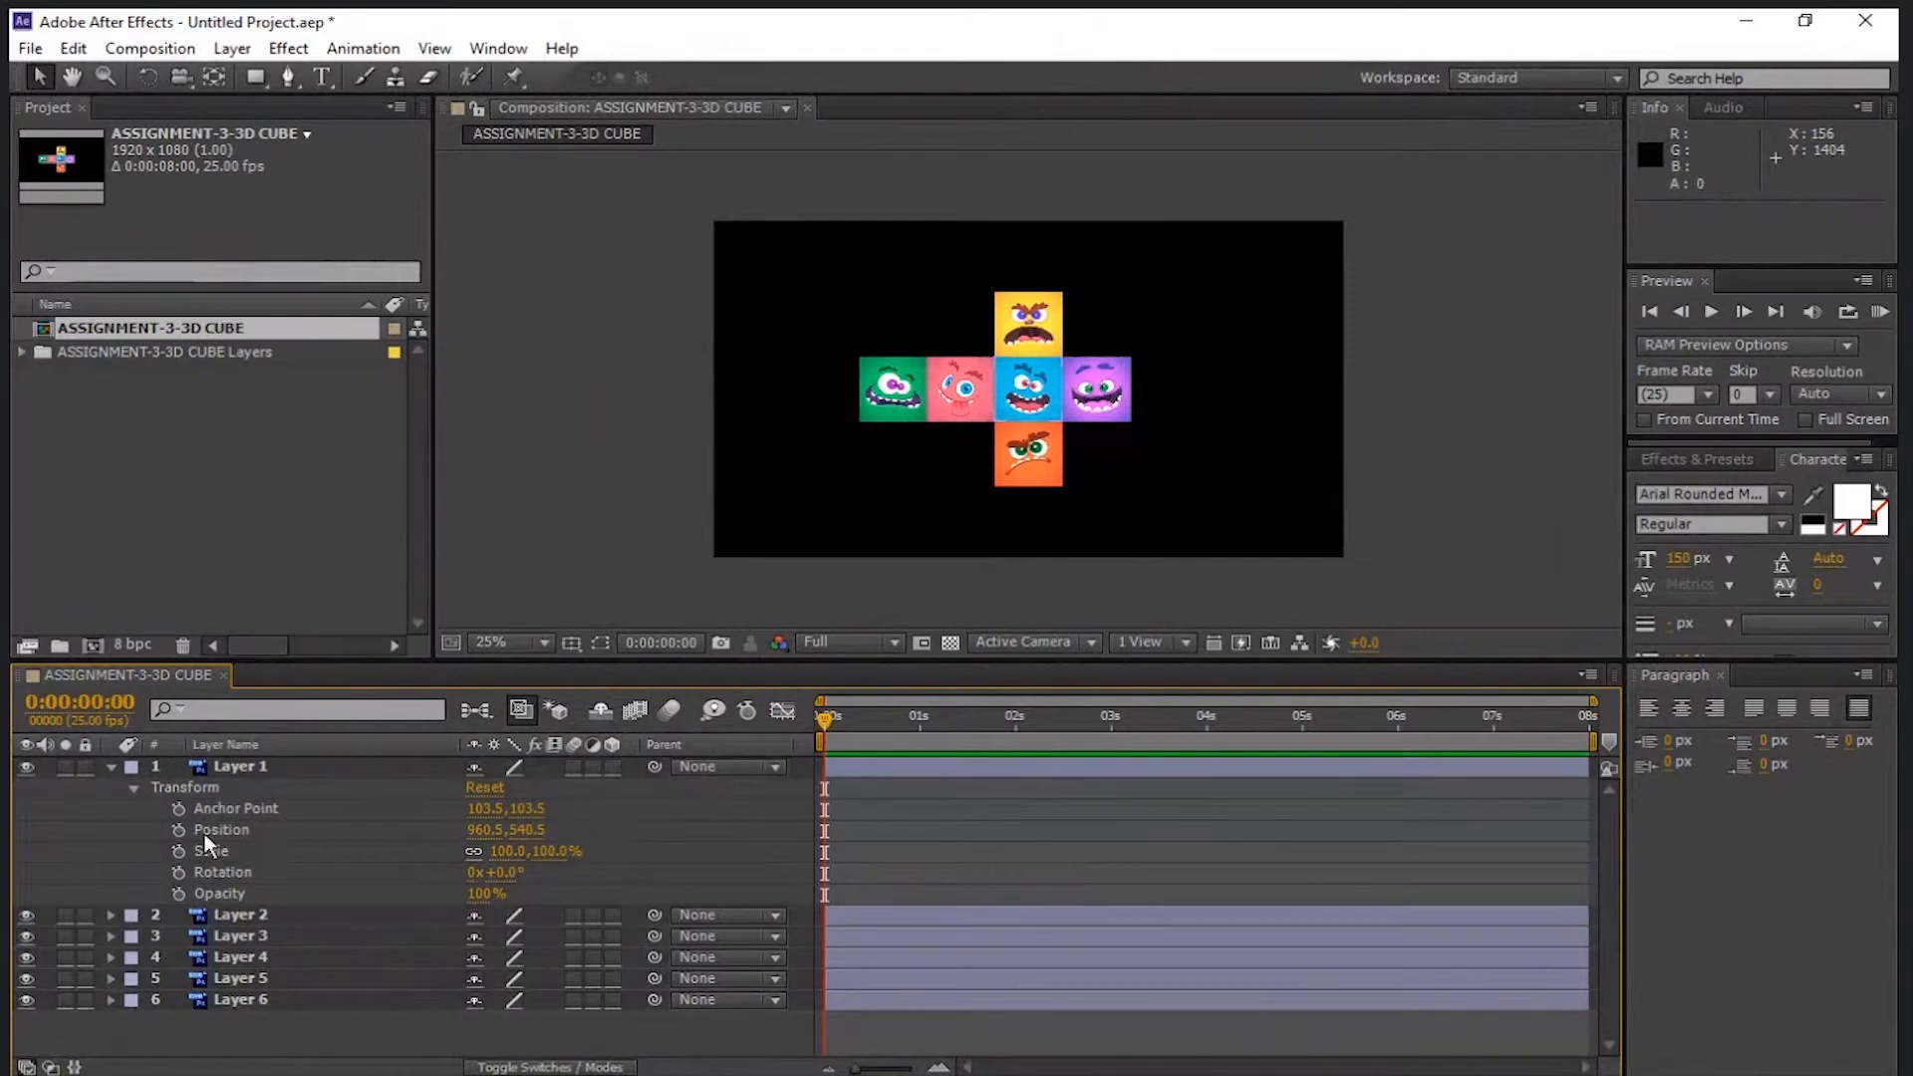
click(614, 766)
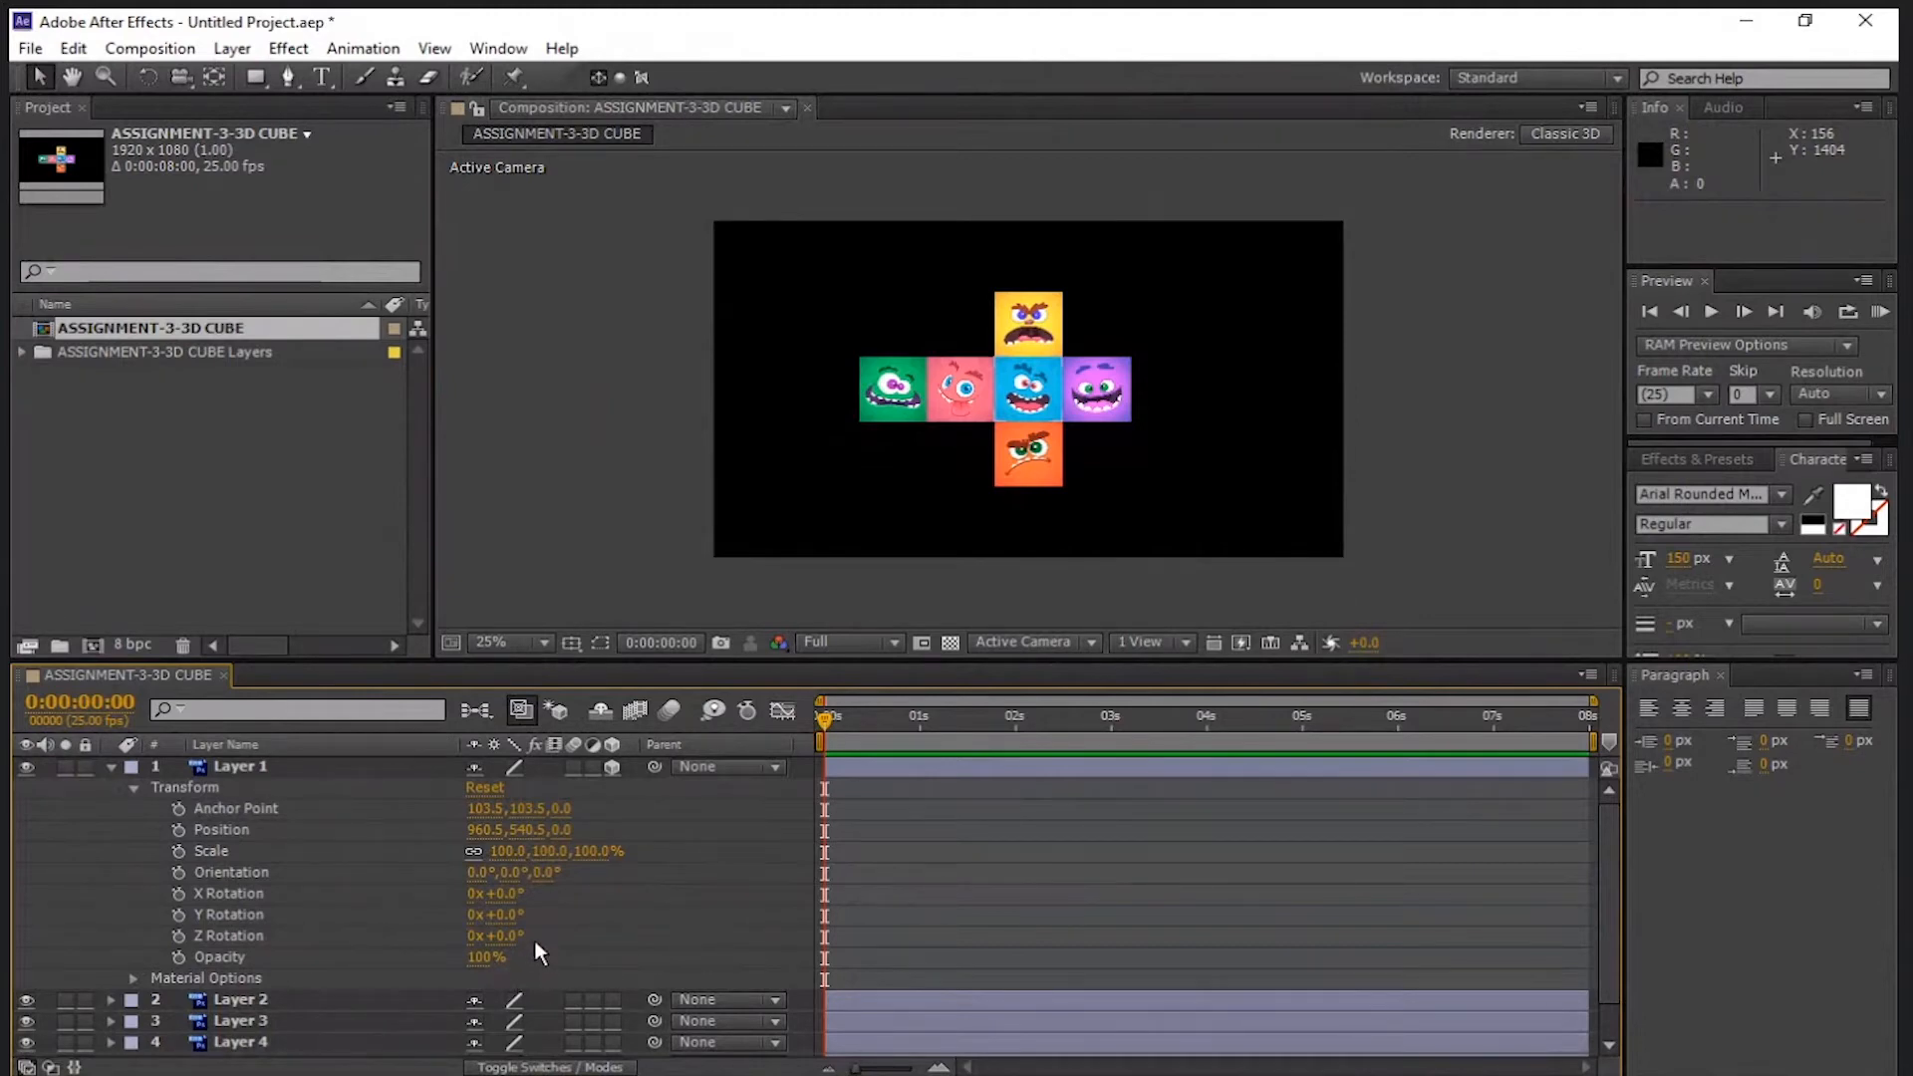
click(110, 767)
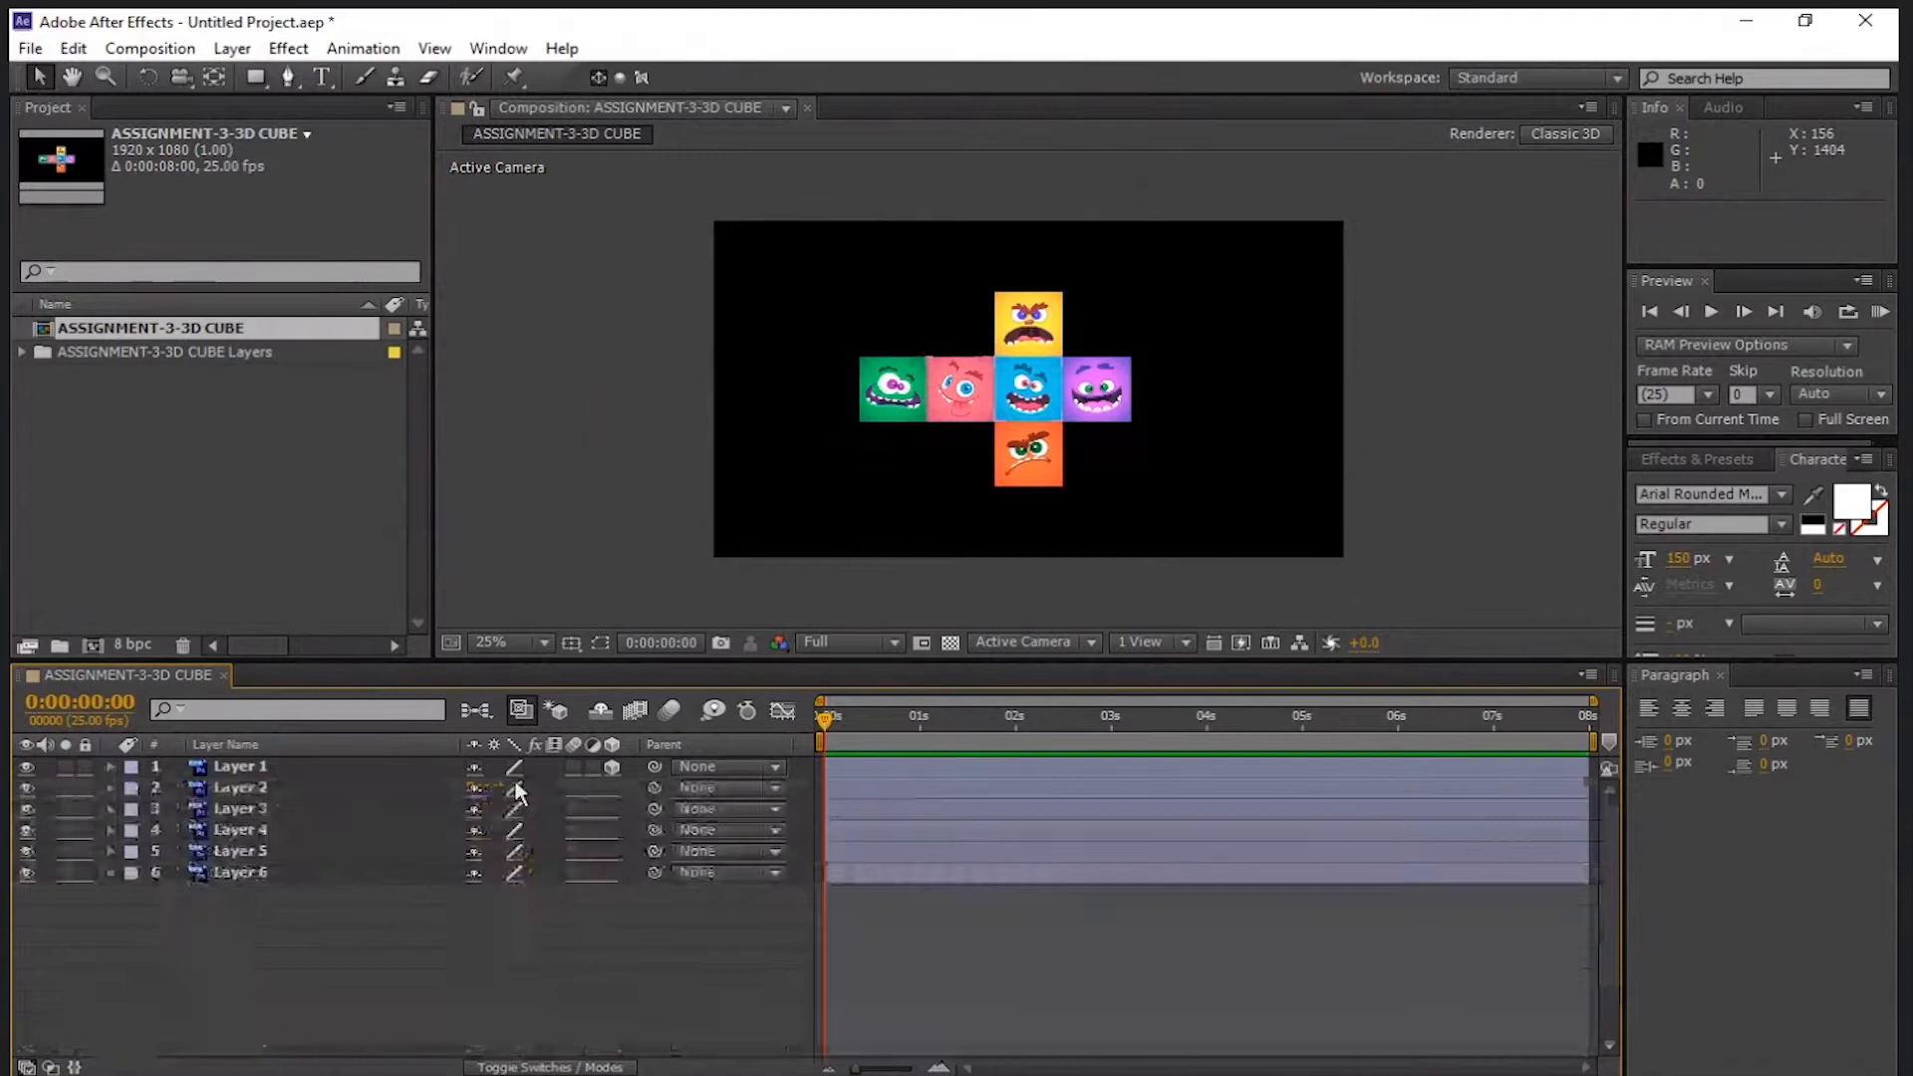
click(610, 767)
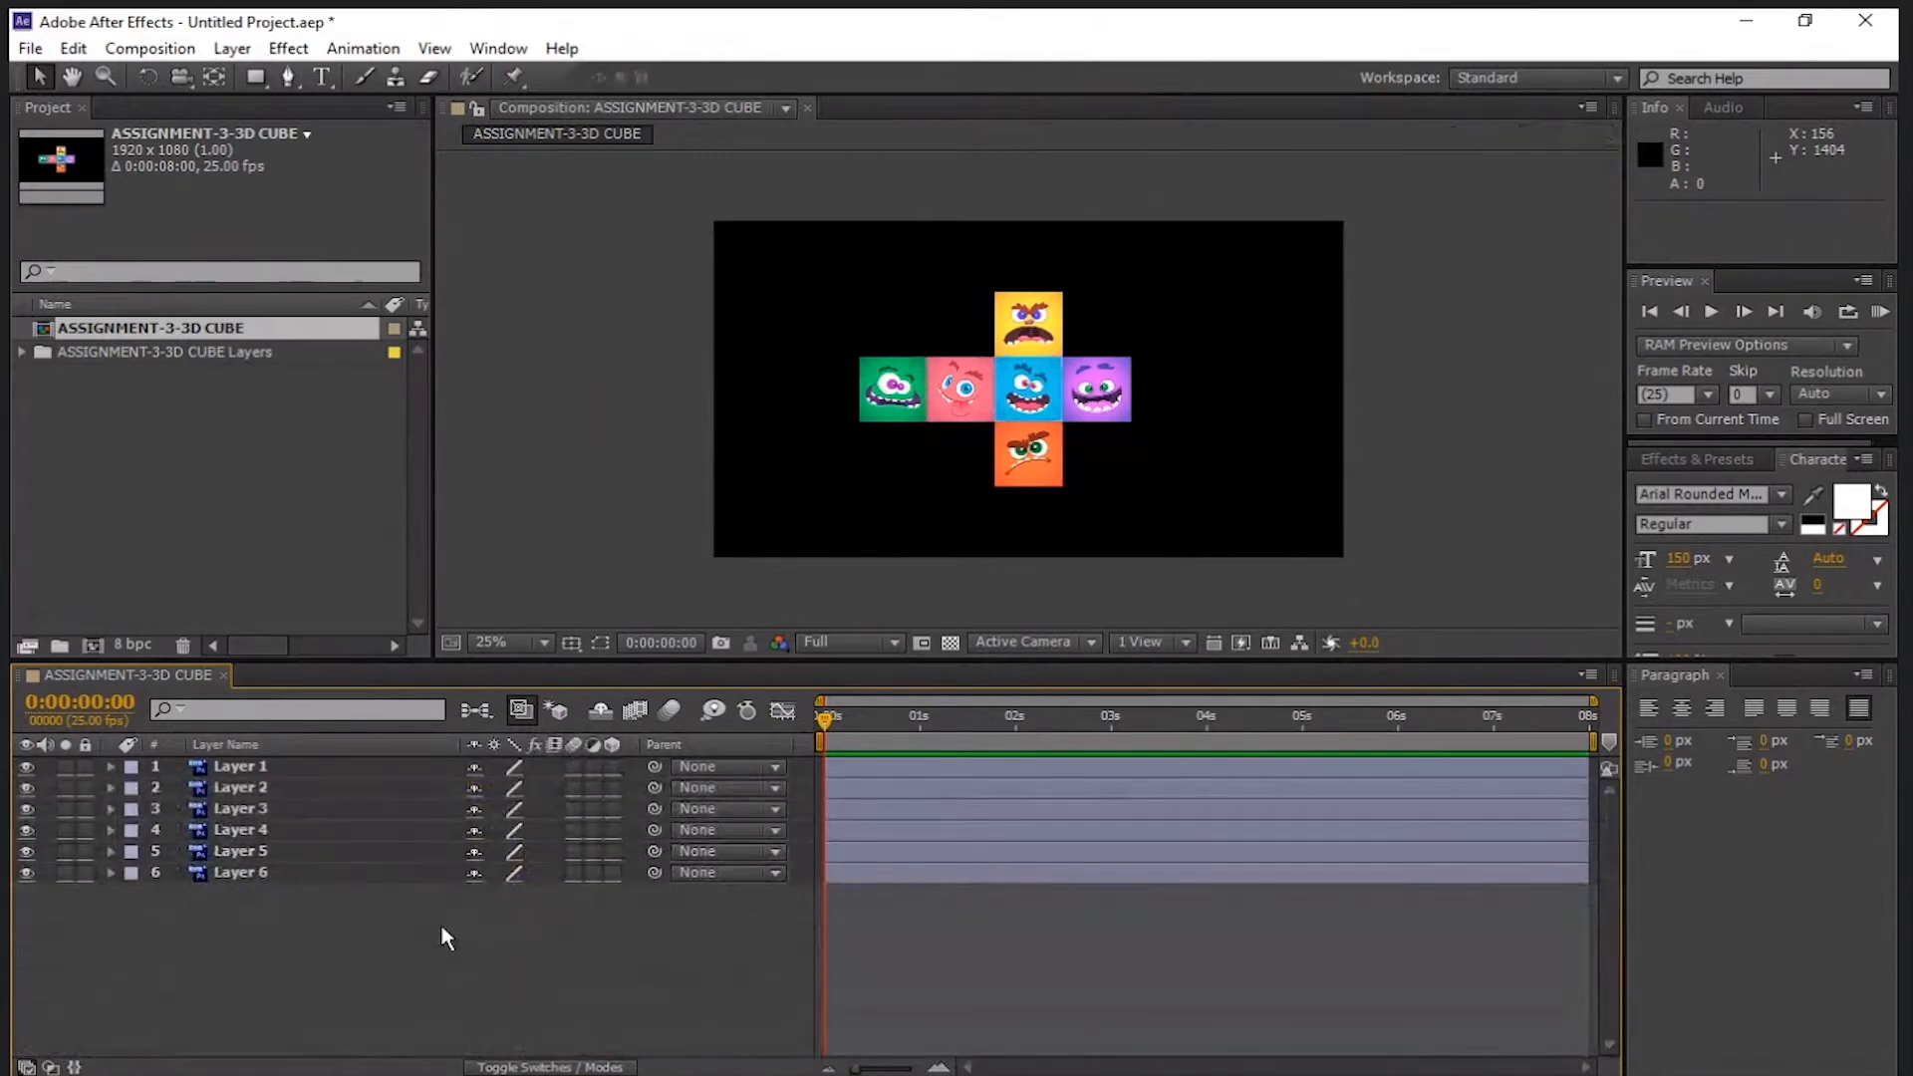
- Toggle the timeline columns between layer switches and modes, ending with the Mode and TrkMat columns shown
key(F4)
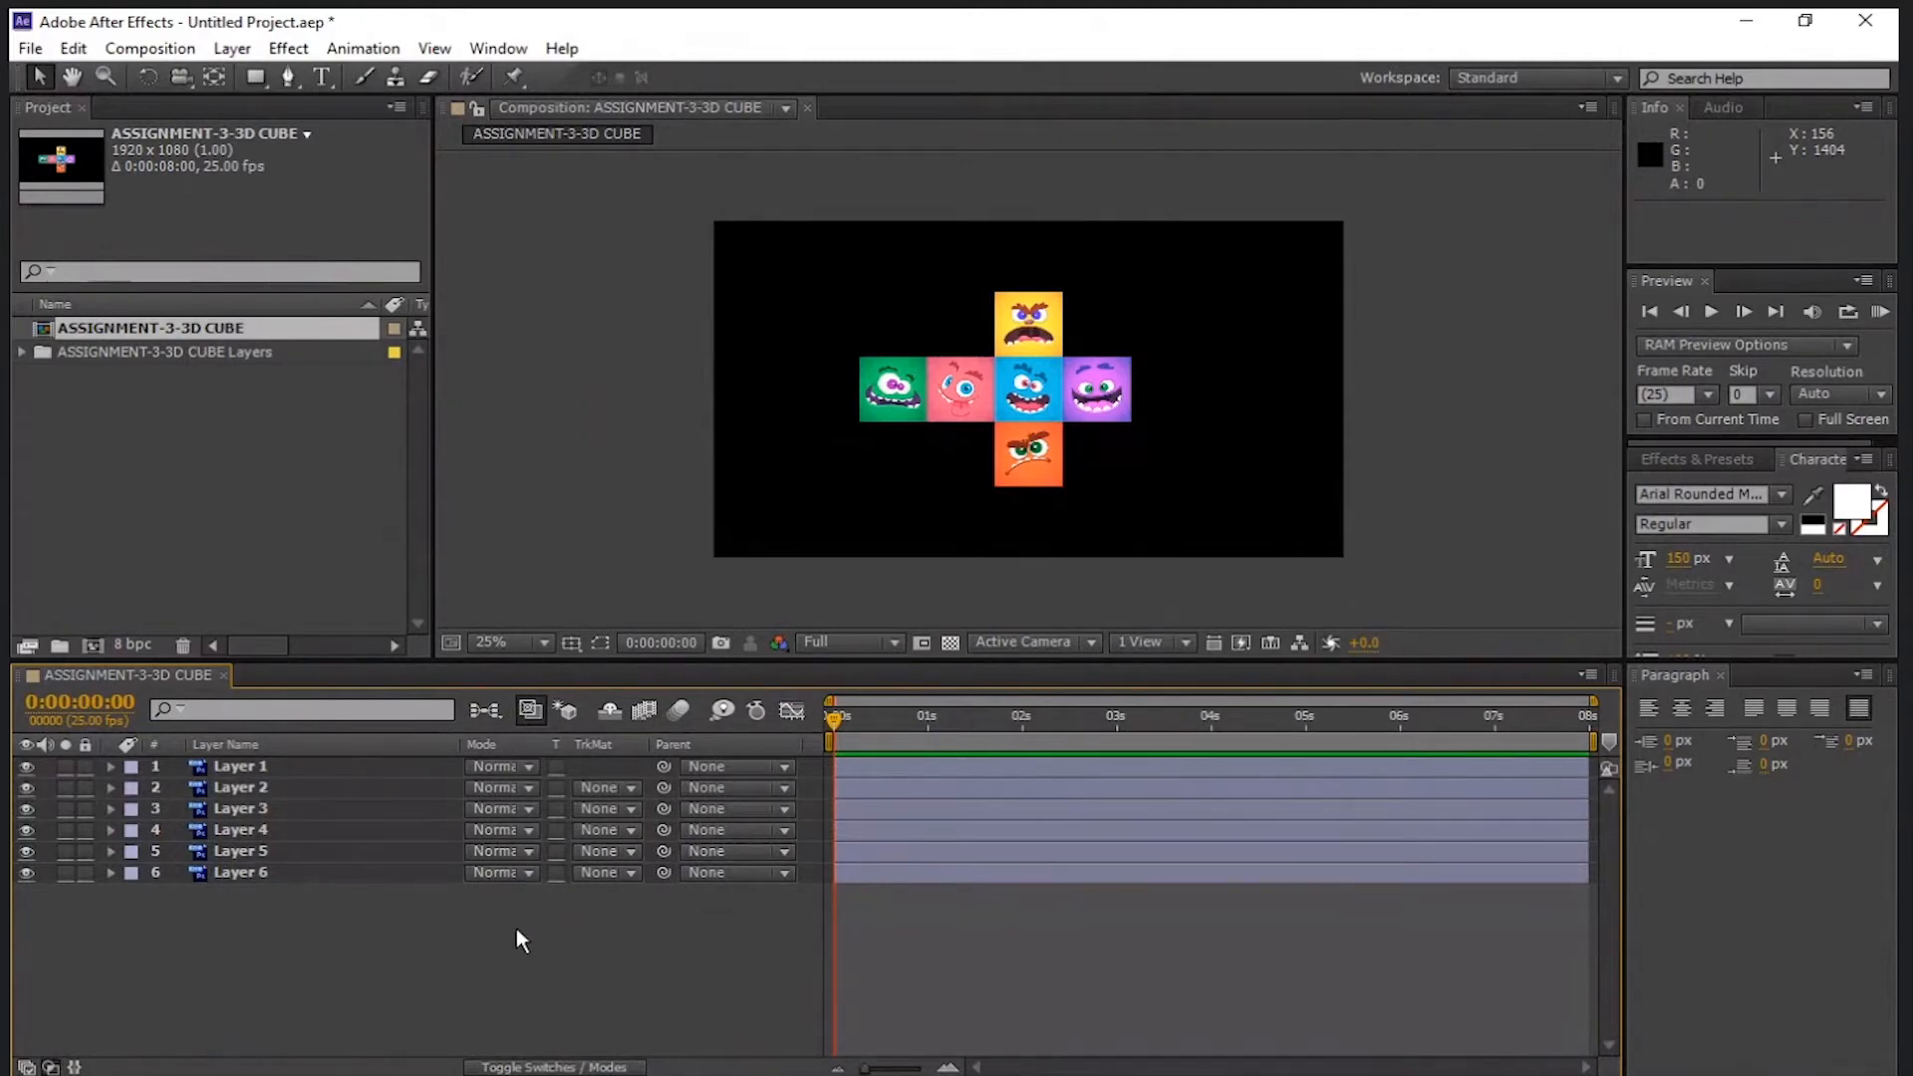
key(F4)
key(F4)
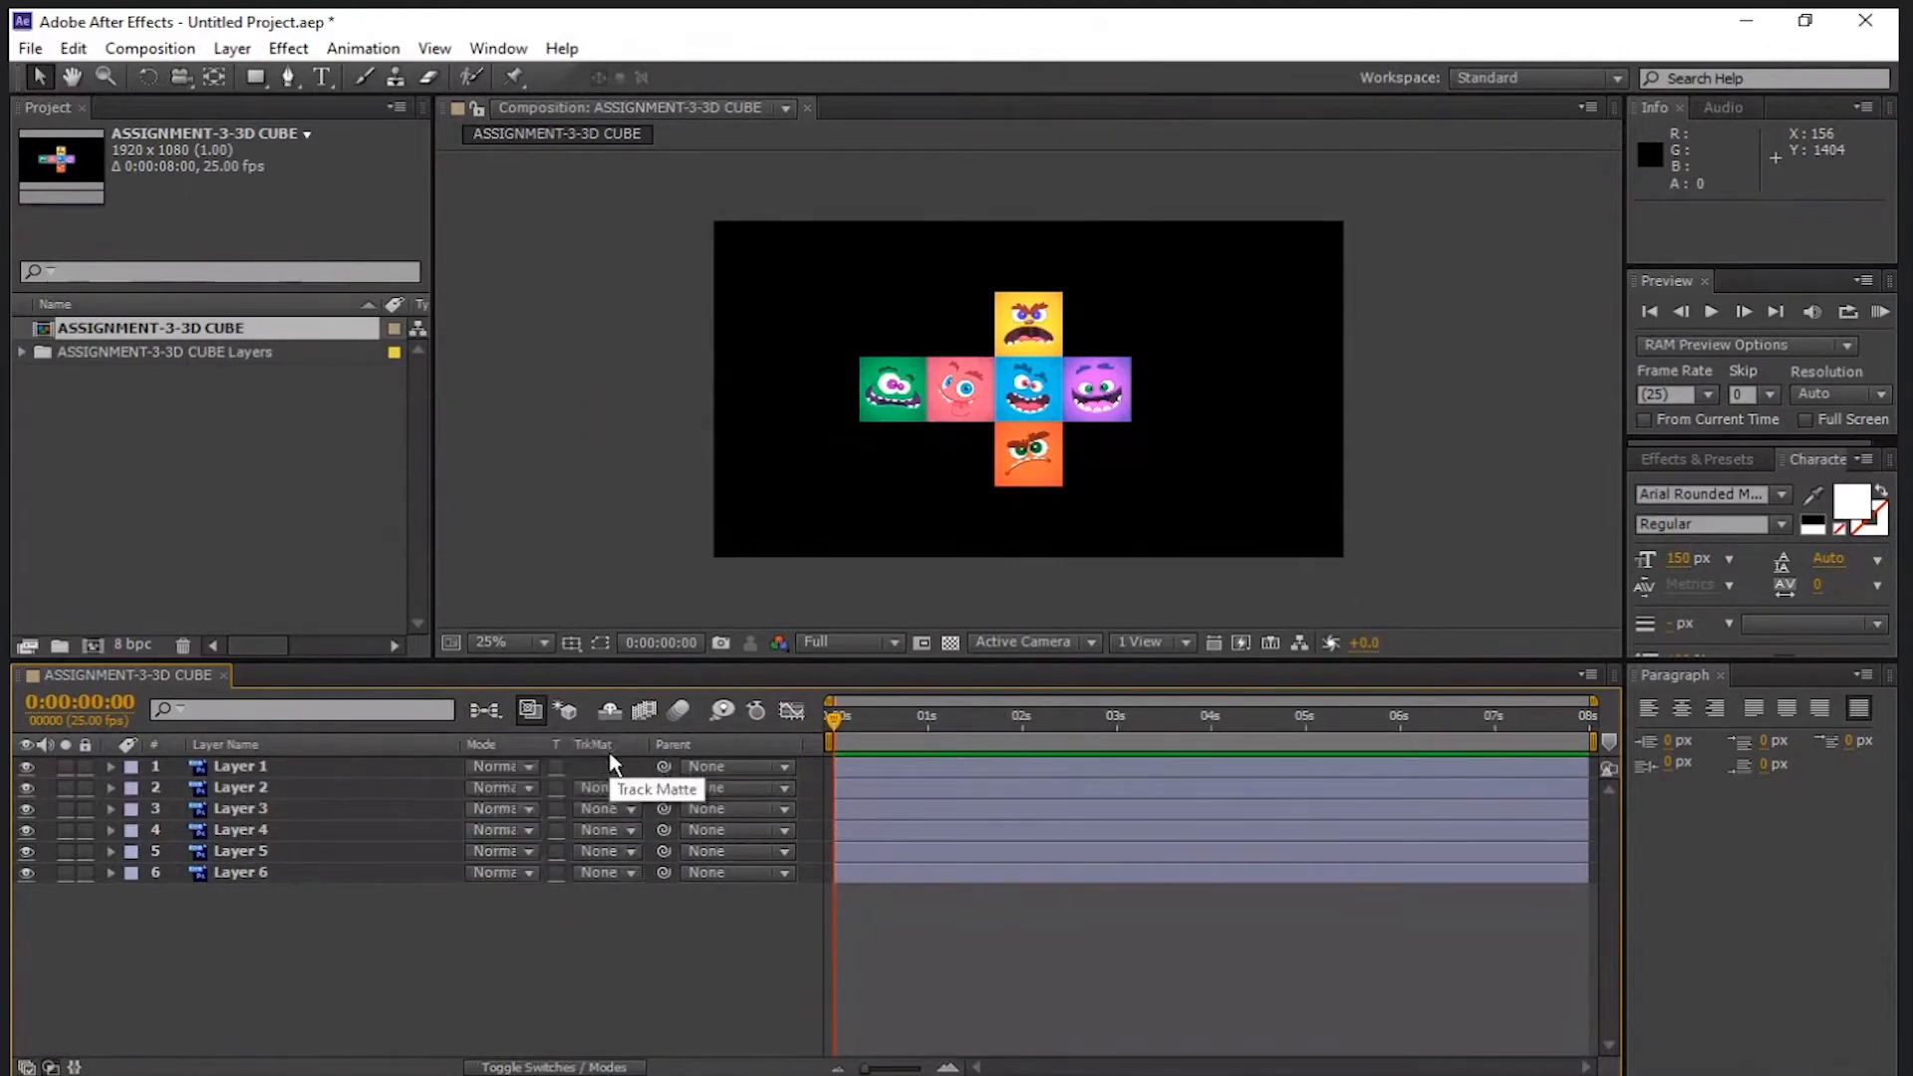
- Show the Switches column in the timeline and hide the Modes column
right_click(733, 744)
mouse_move(903, 834)
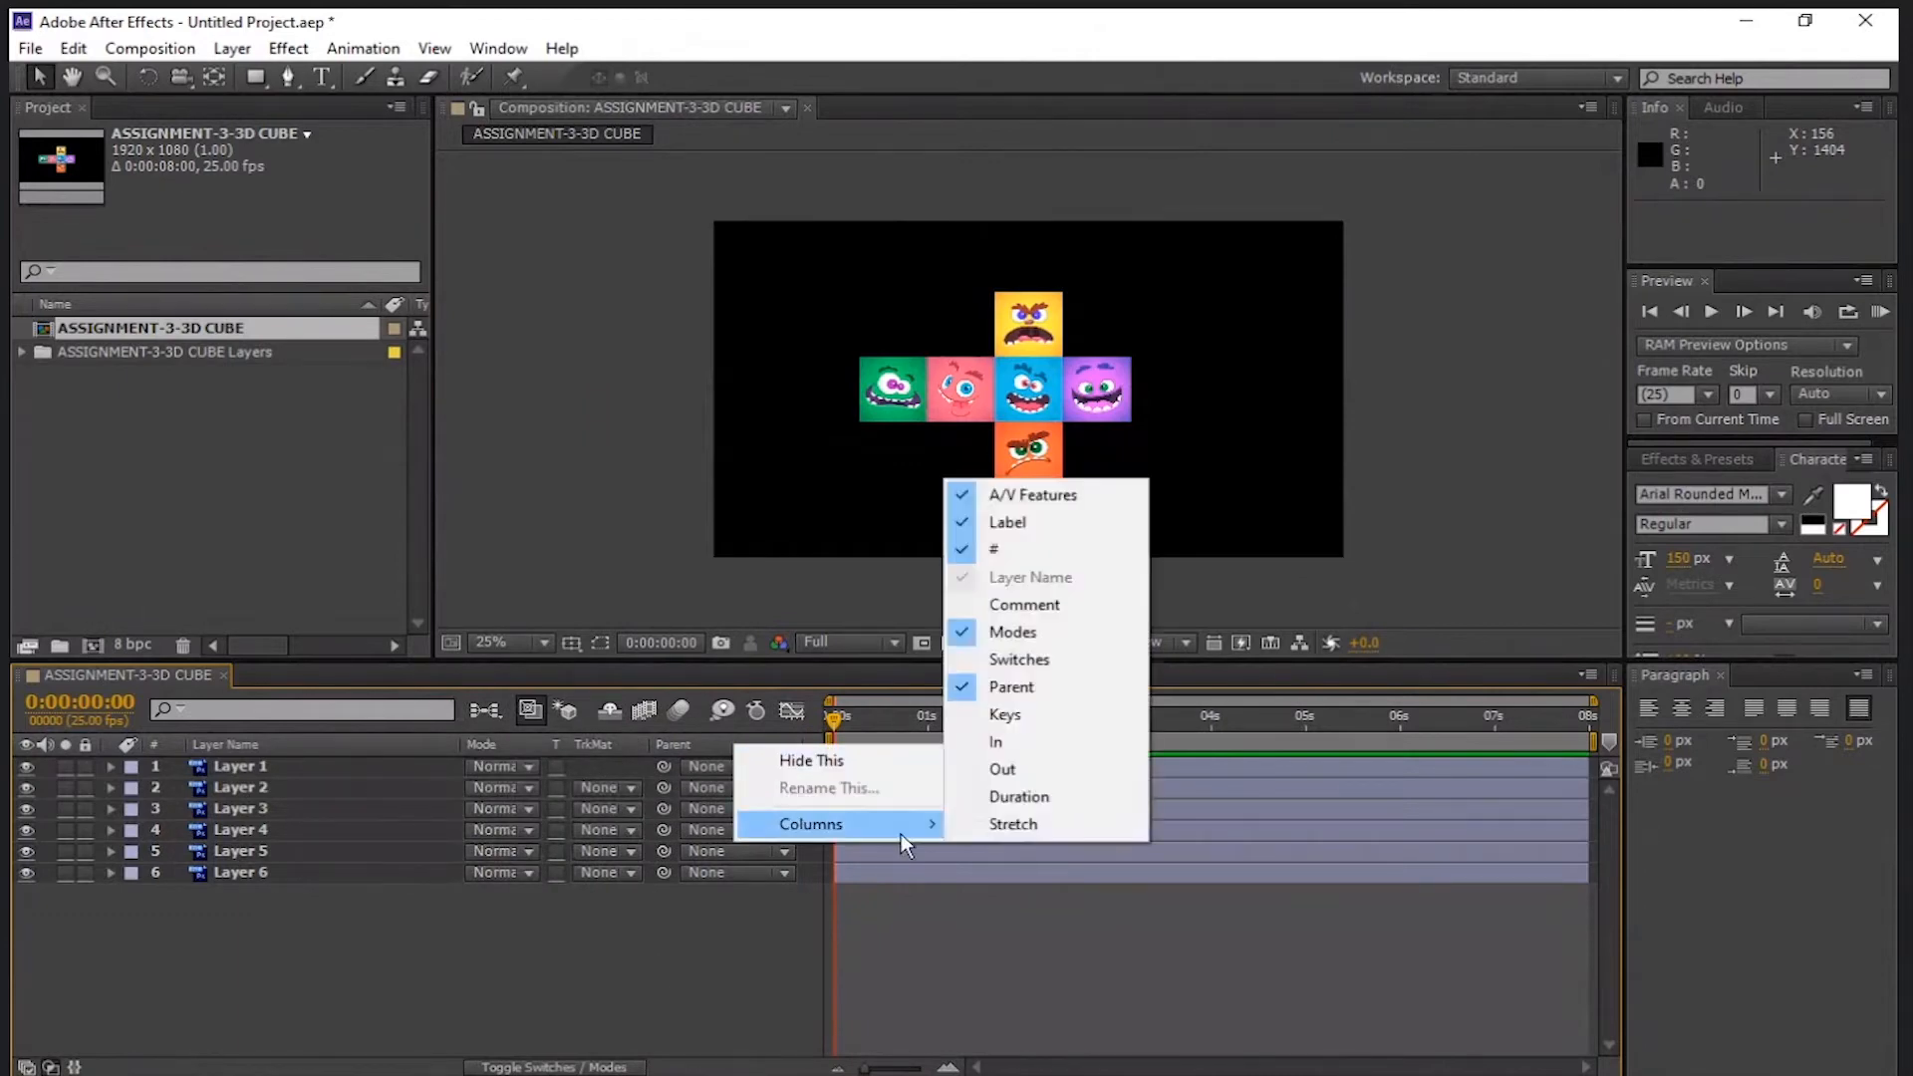
click(1071, 676)
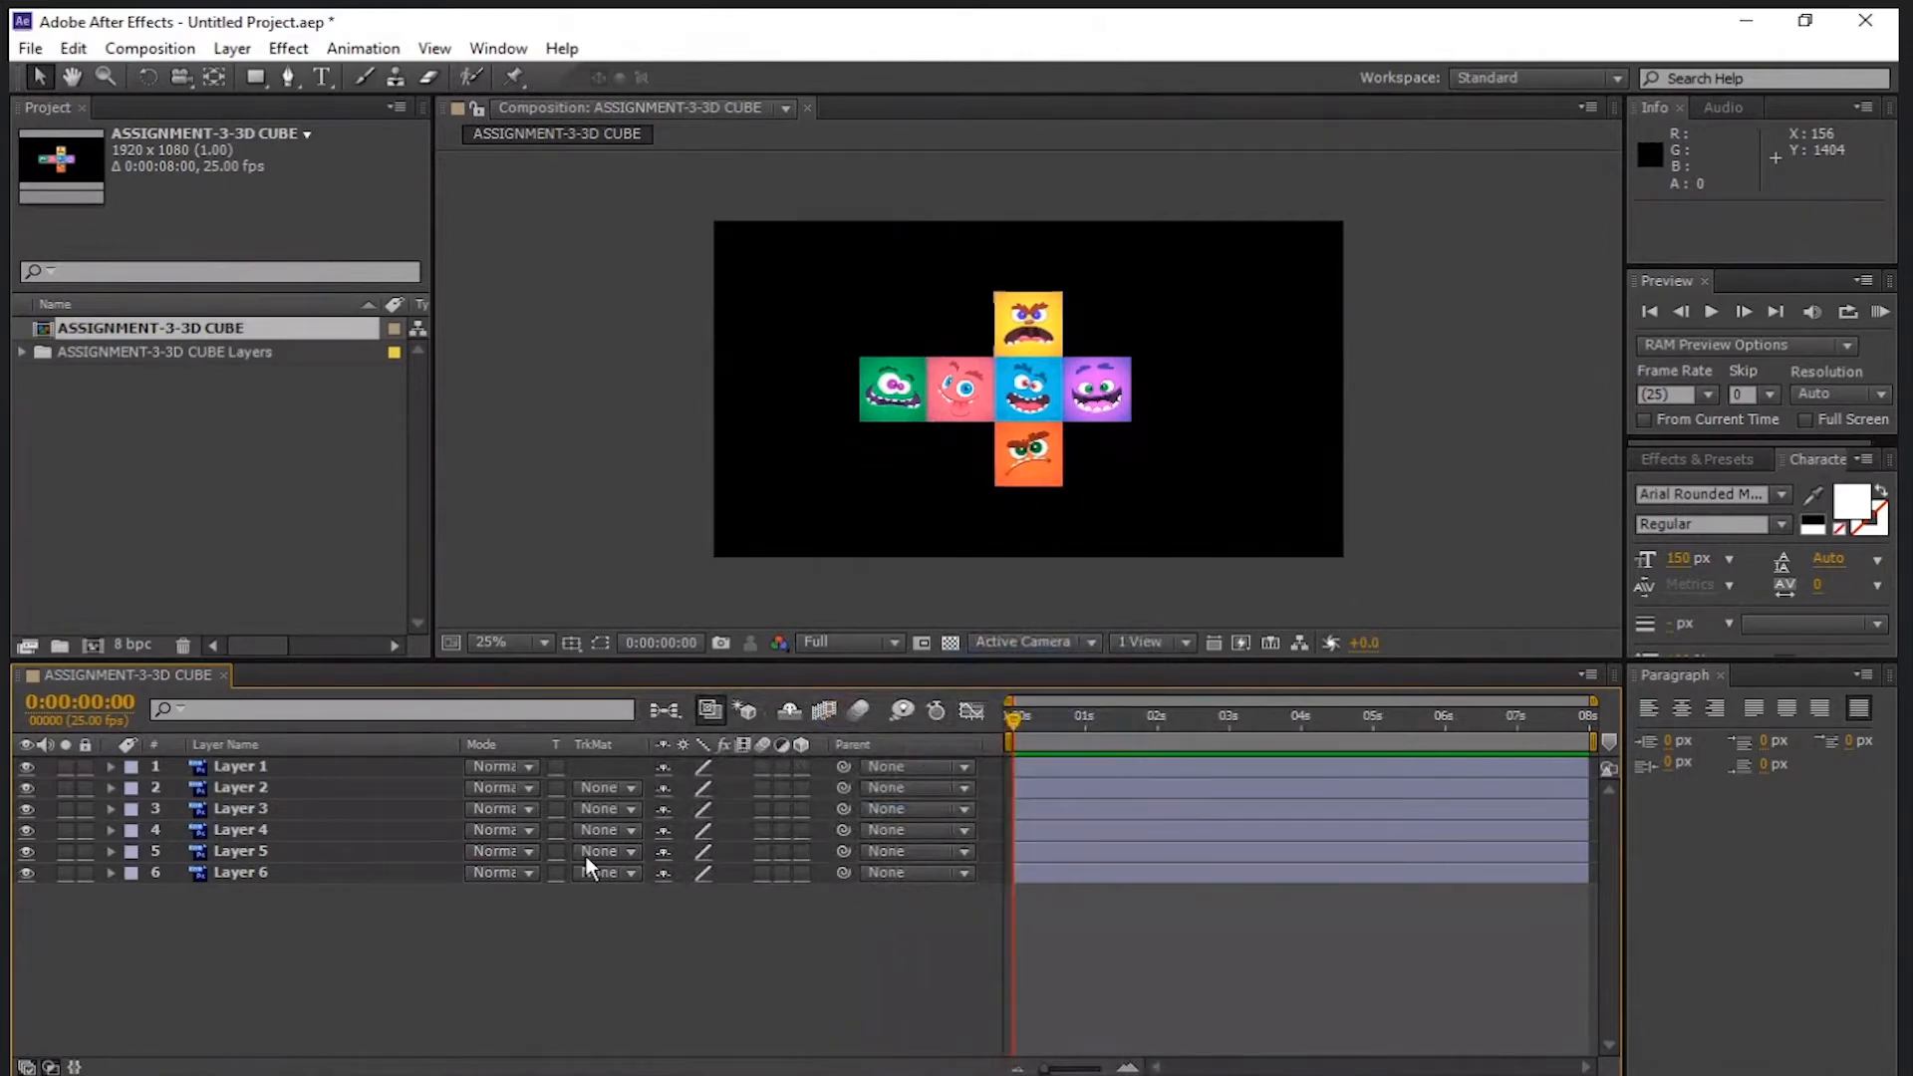
right_click(919, 746)
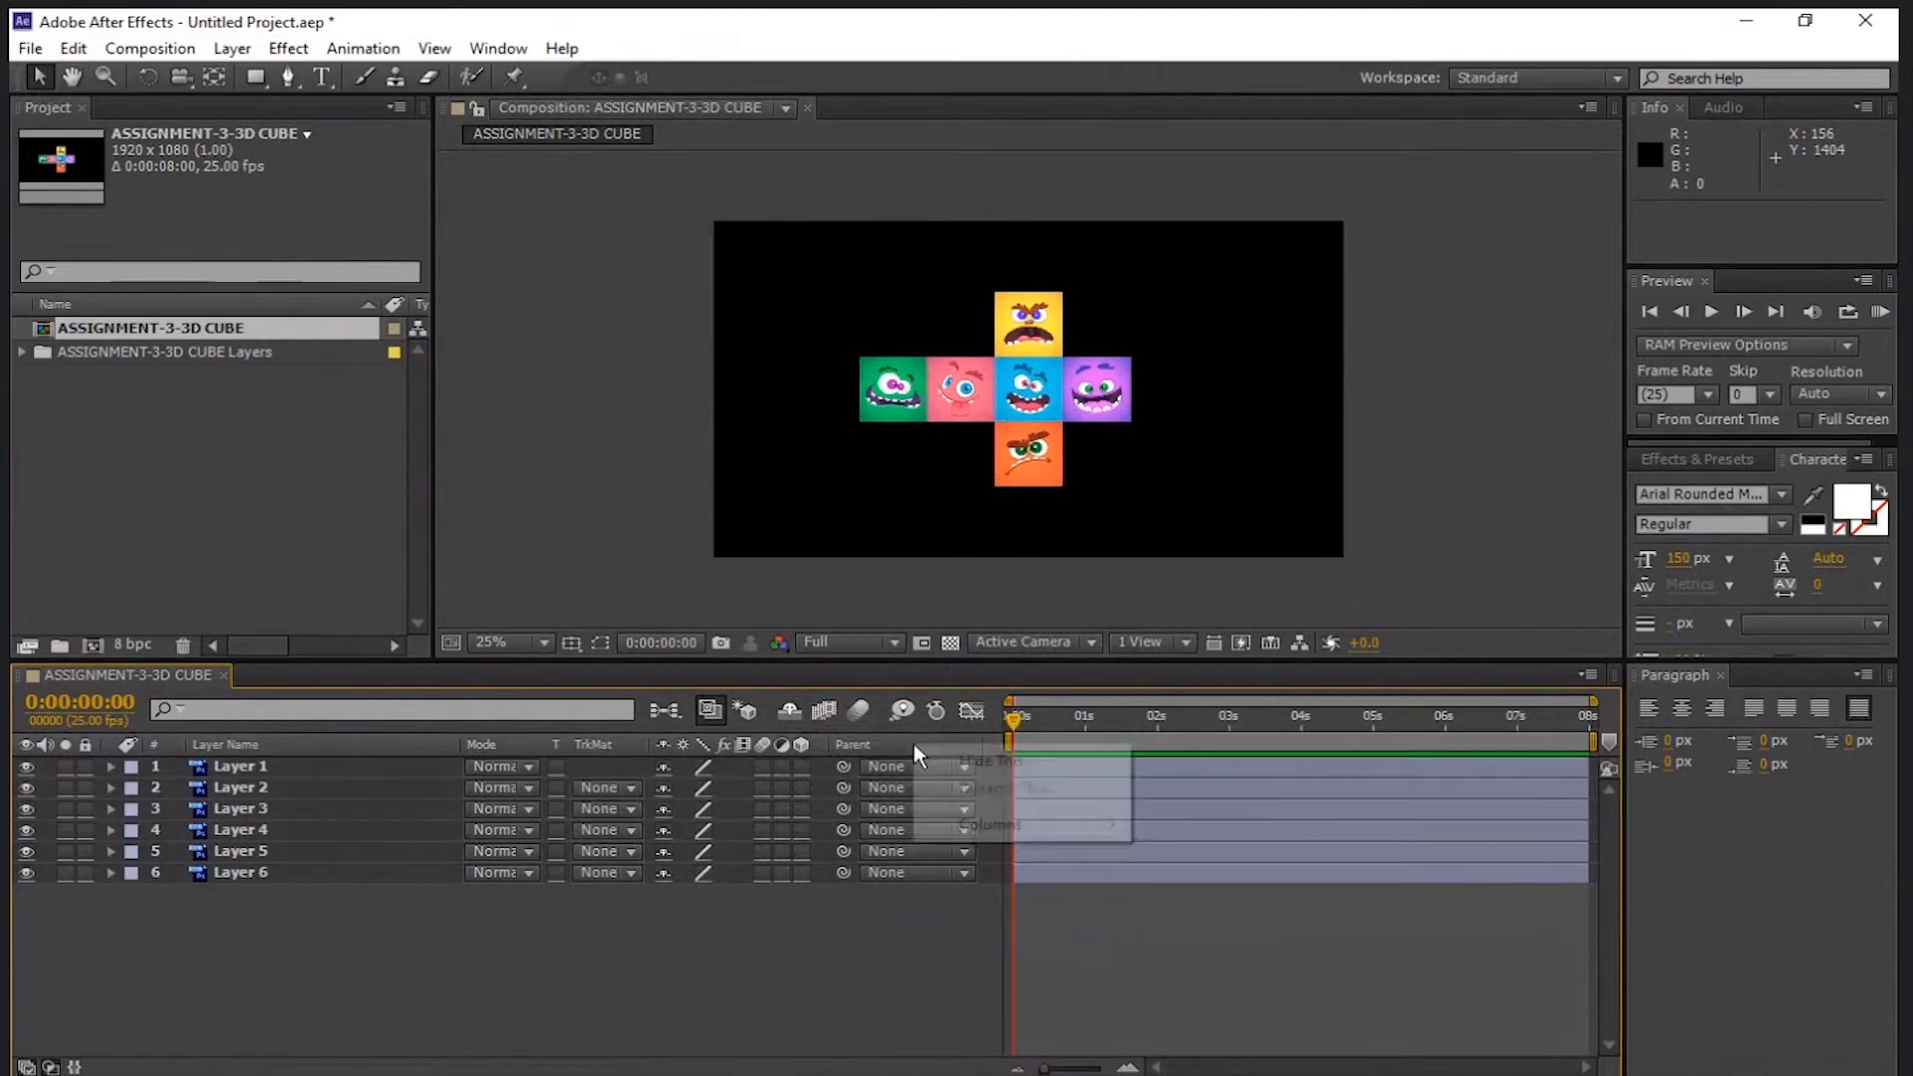
right_click(913, 744)
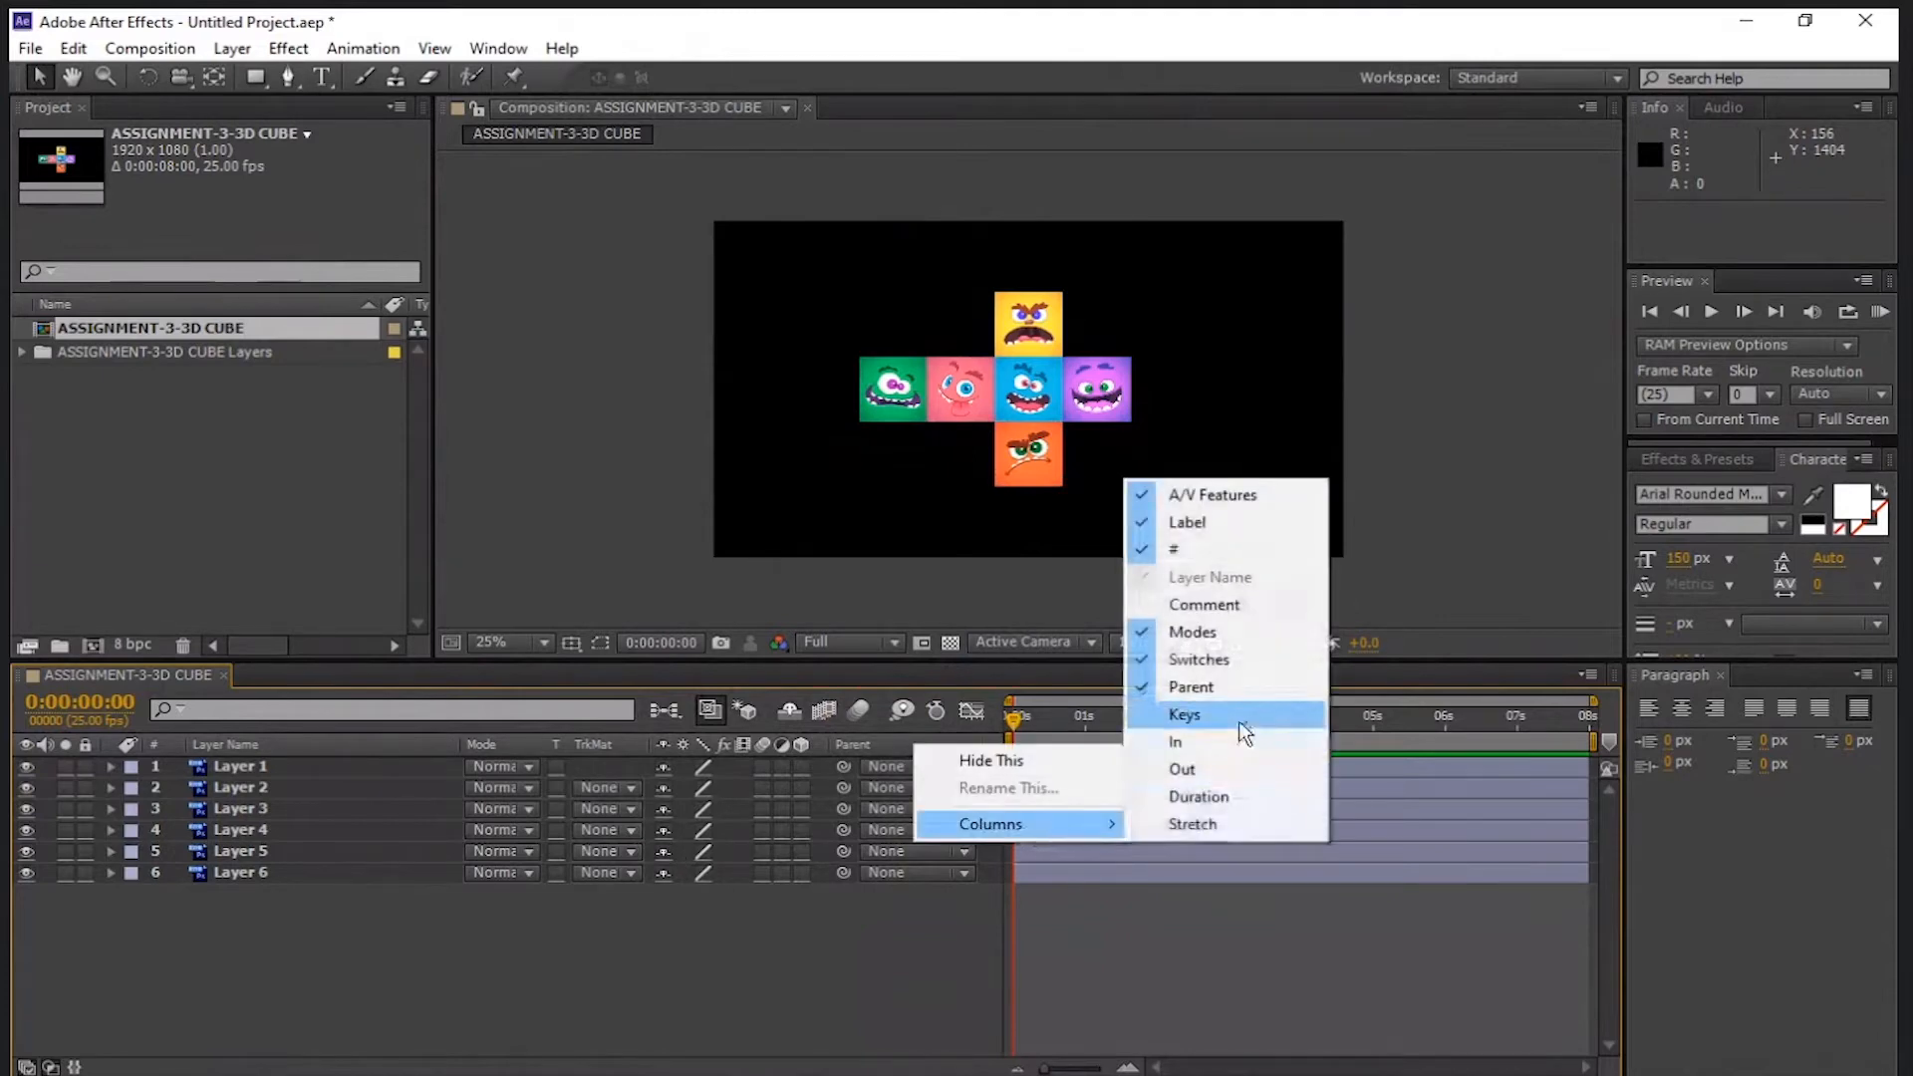
click(1213, 637)
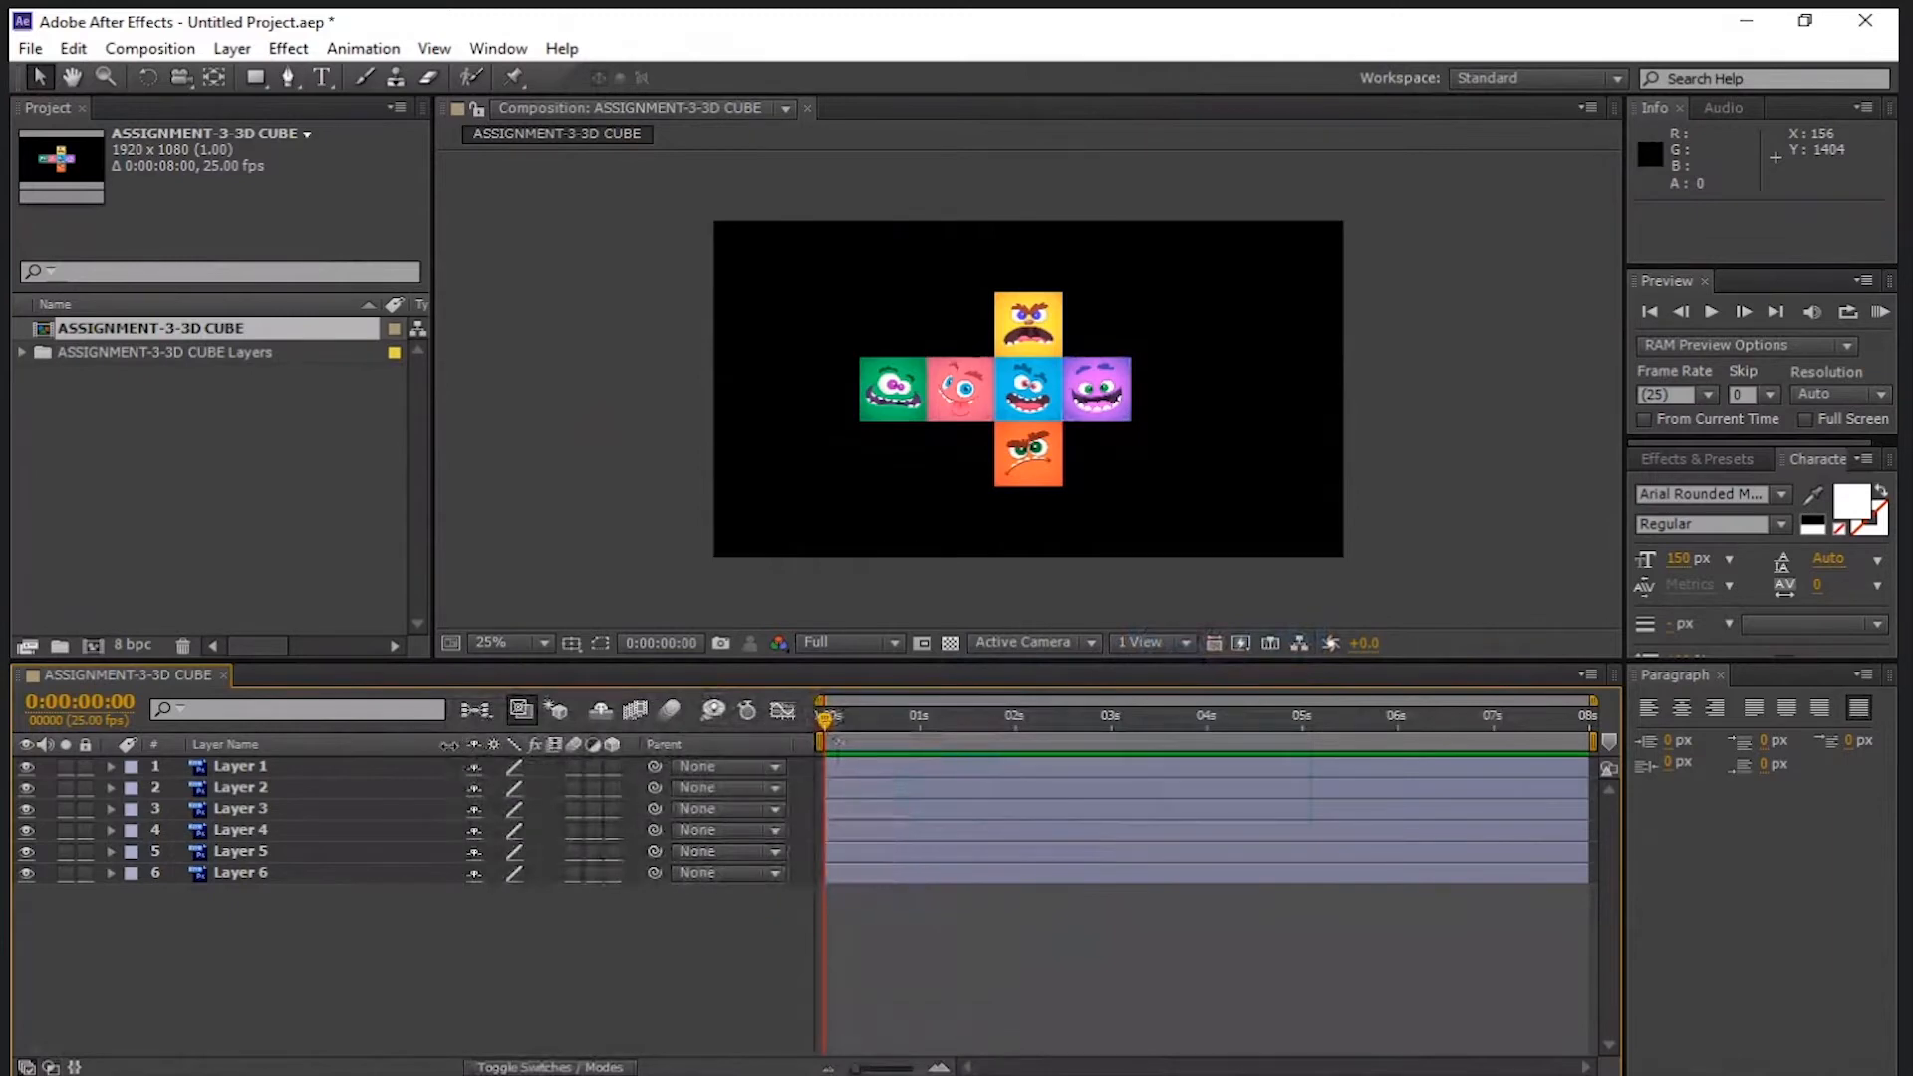
- Narrow the timeline's Layer Name column and shrink the timeline's height to give the composition view more room
drag(456, 745, 313, 745)
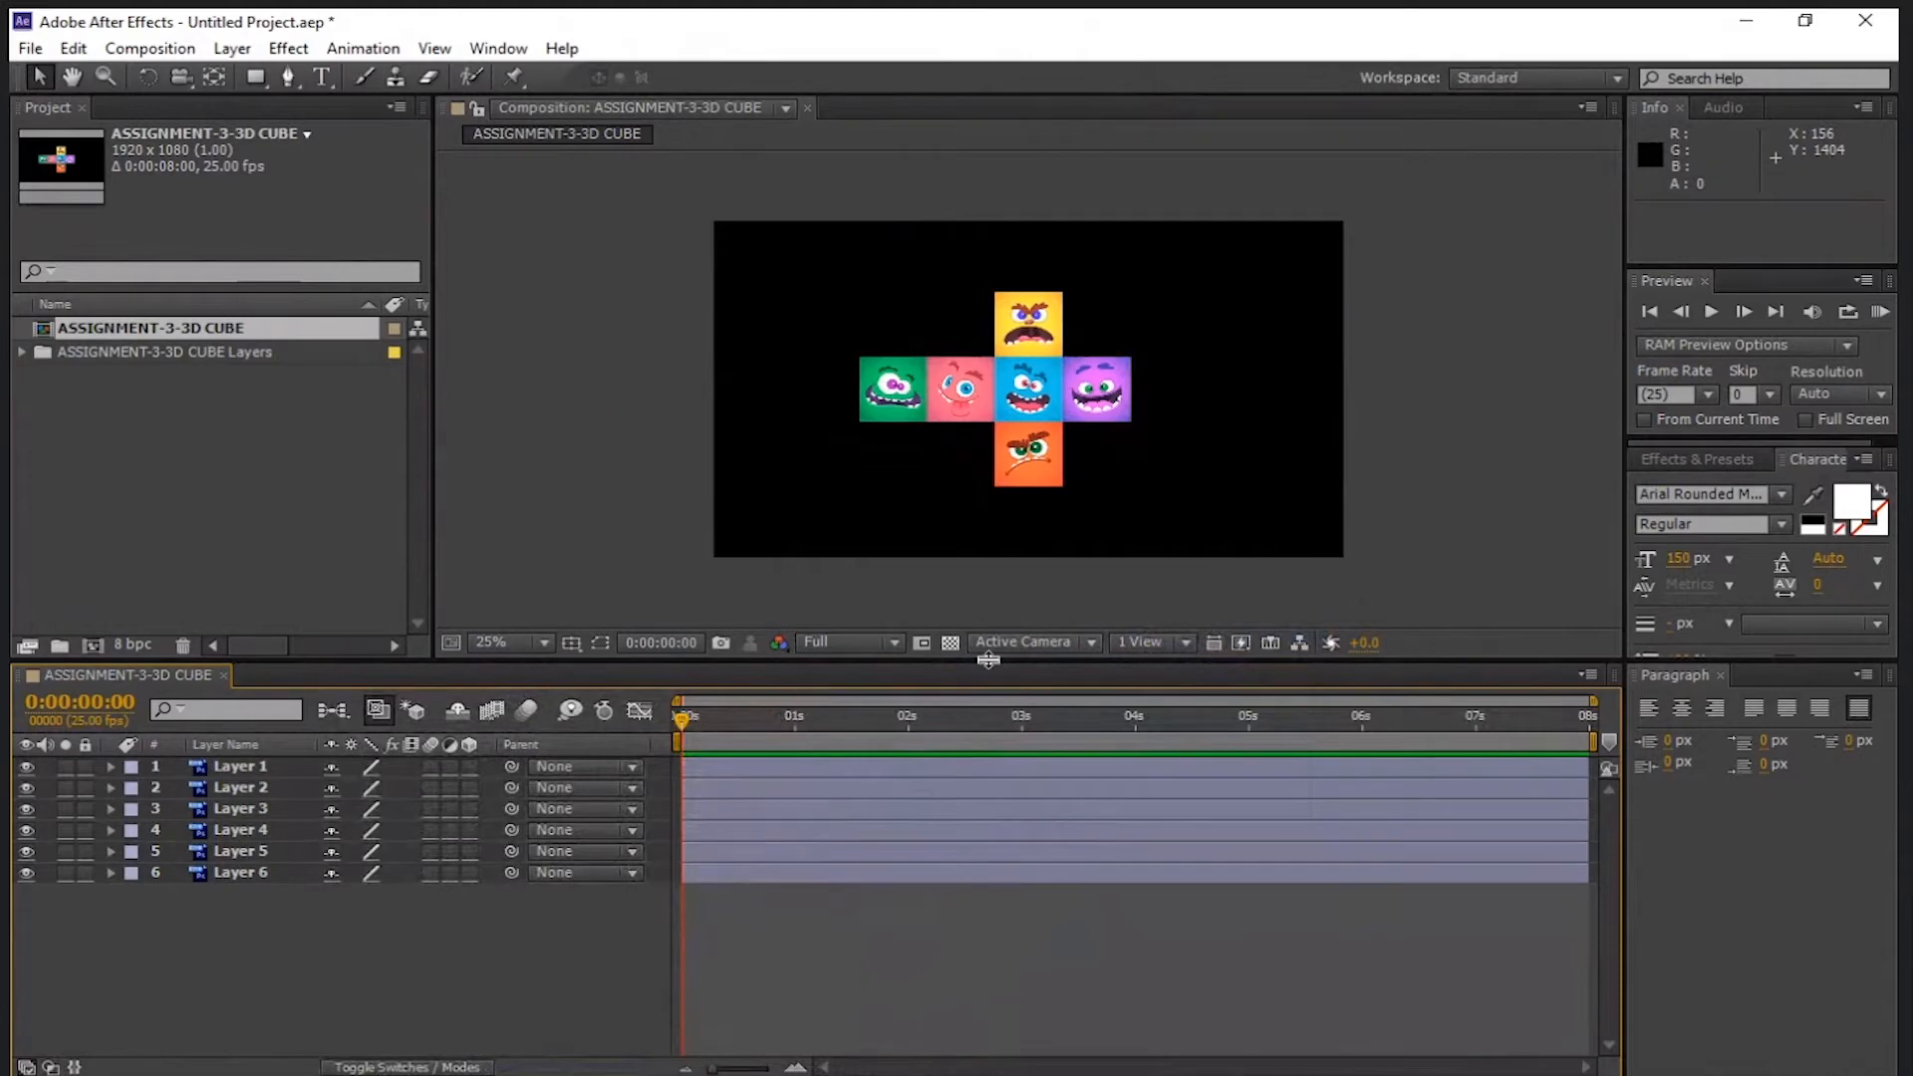
drag(988, 659, 979, 737)
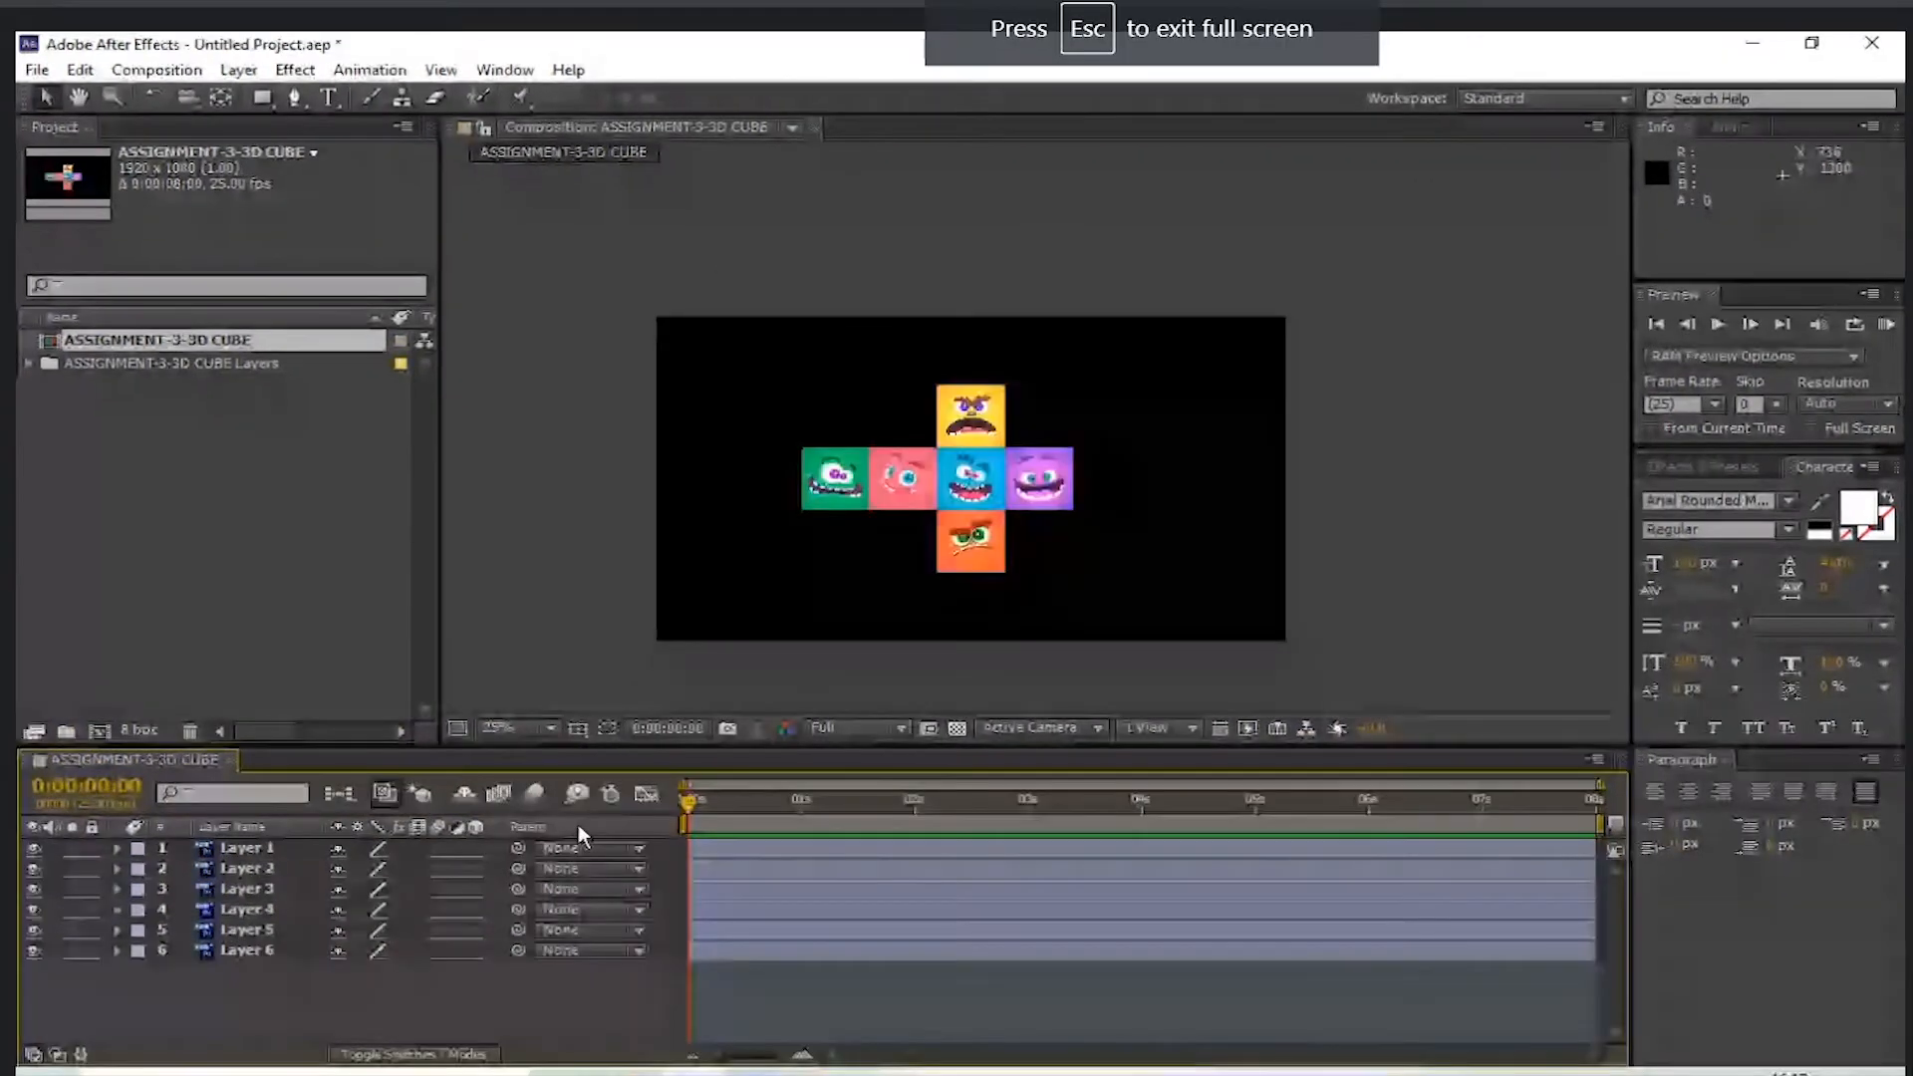
- Hide the timeline's A/V Features column and show it again
right_click(571, 797)
mouse_move(646, 877)
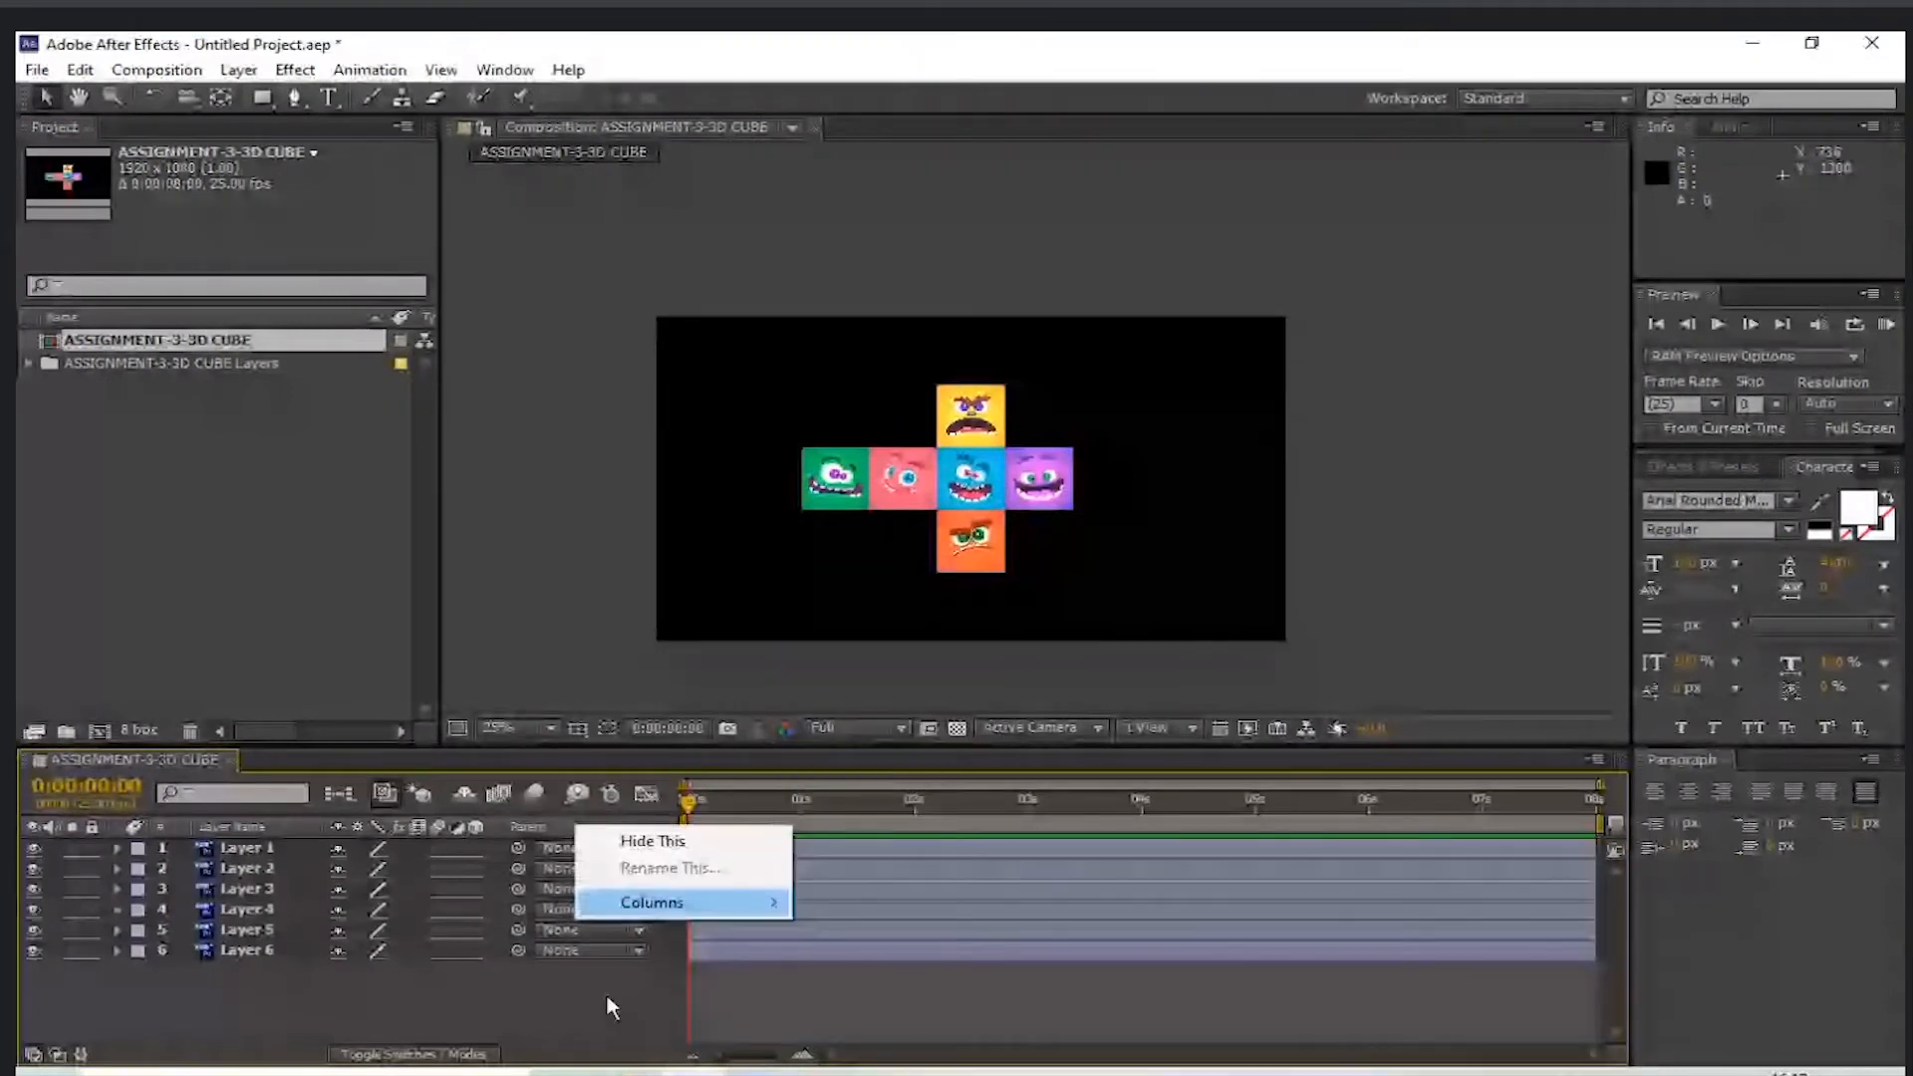
right_click(629, 826)
mouse_move(757, 901)
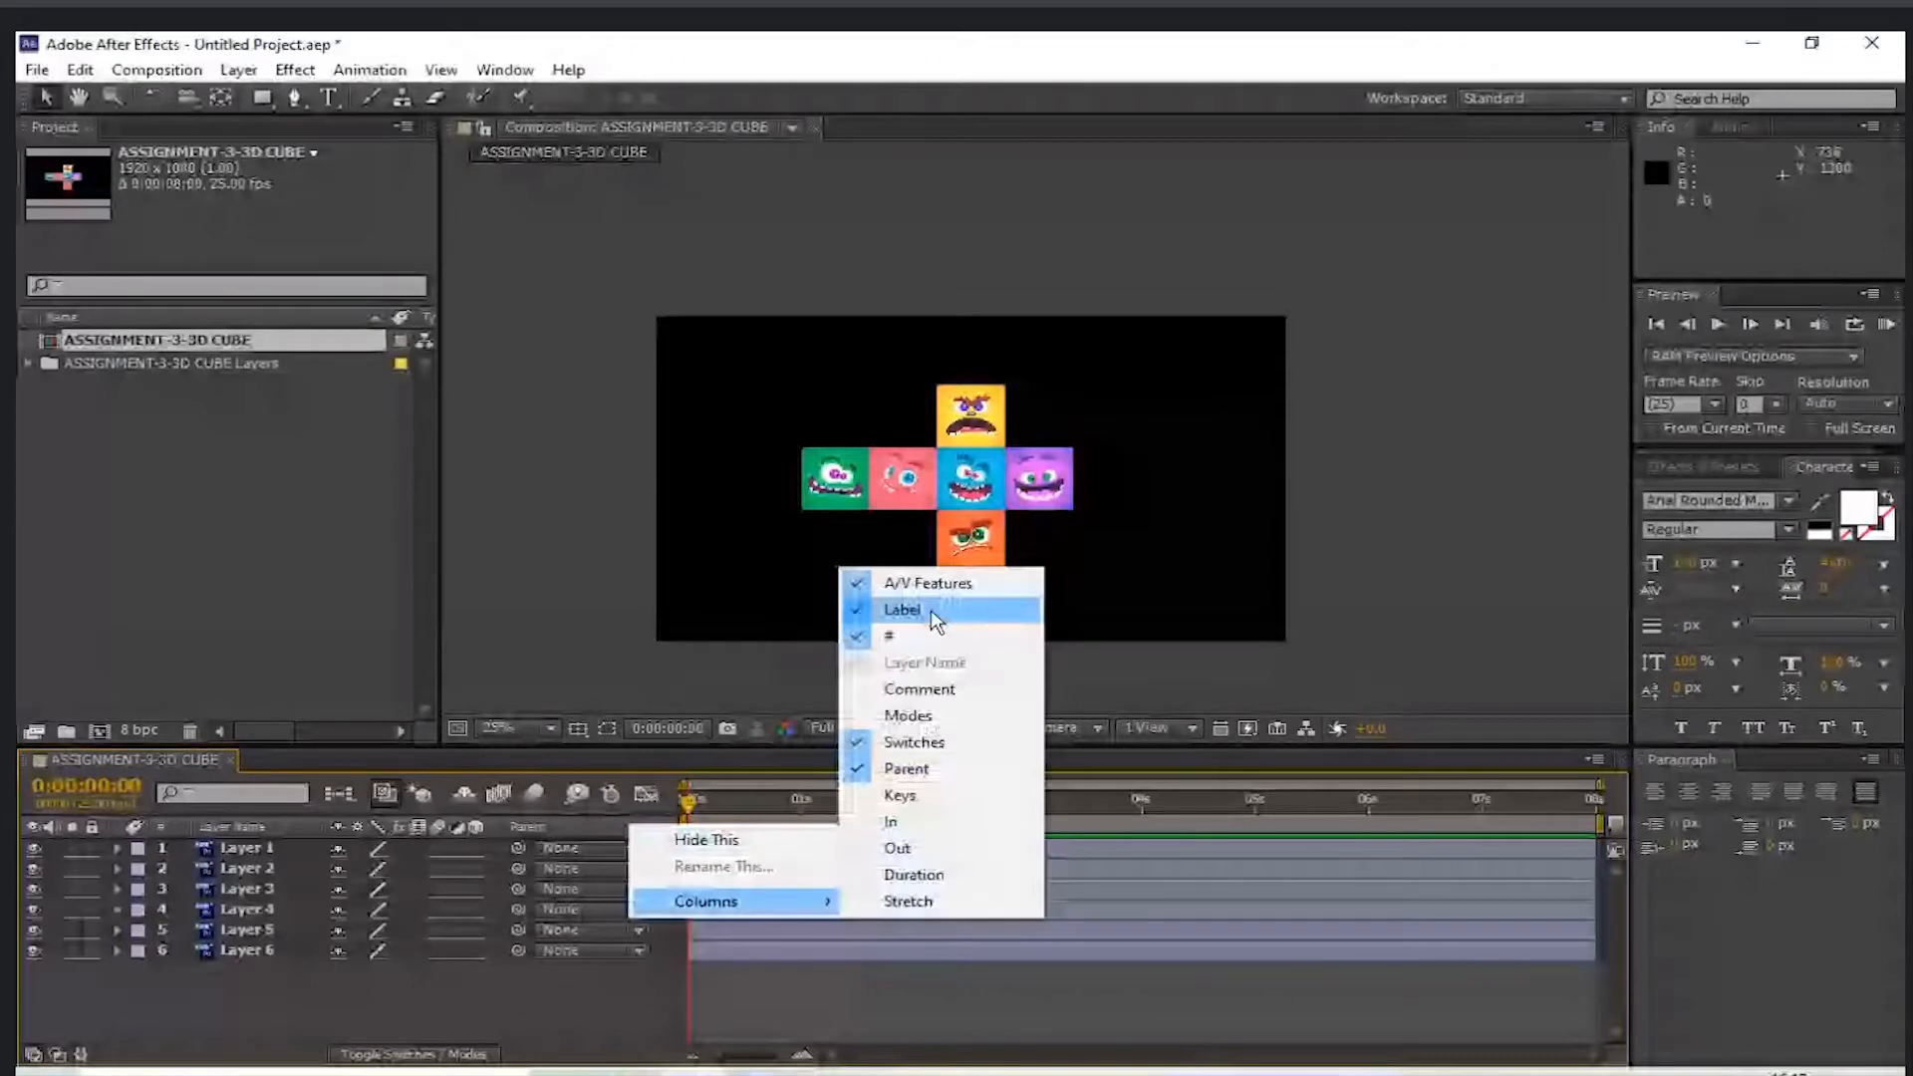
click(928, 585)
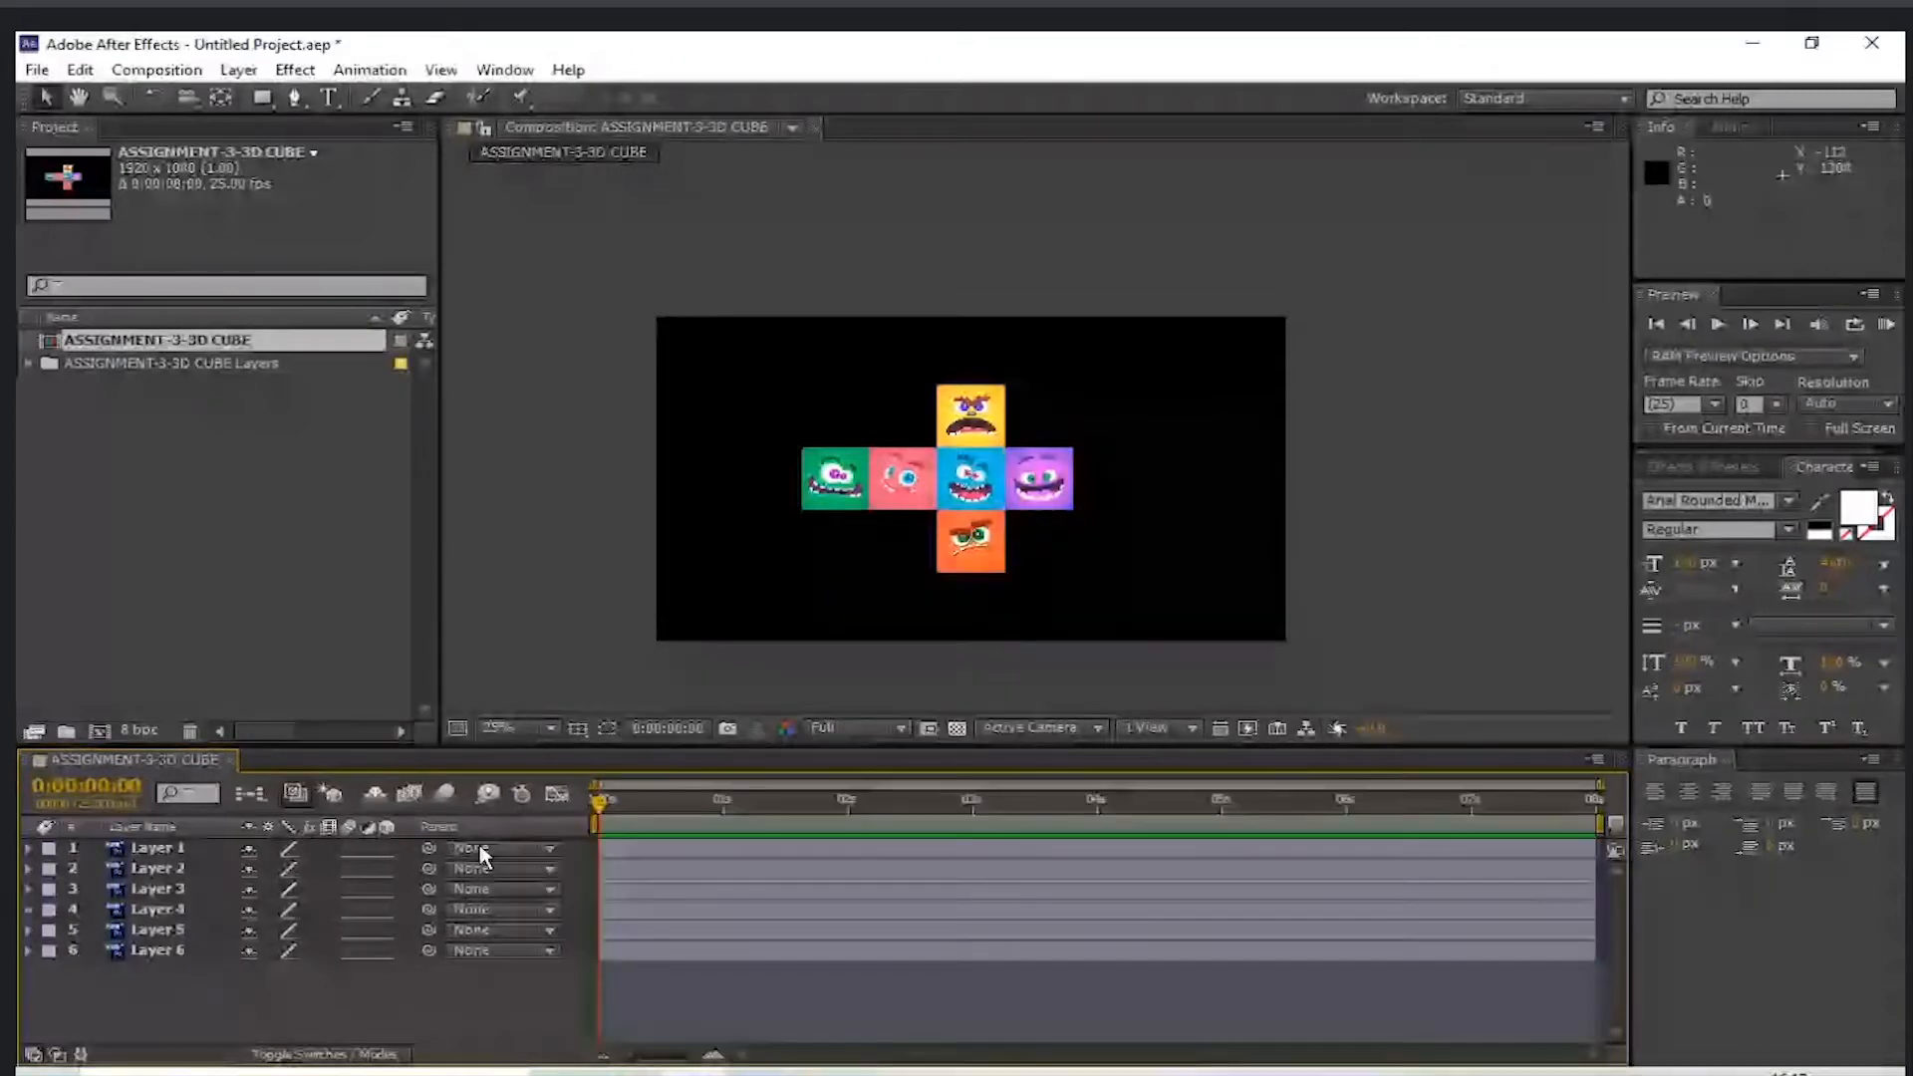
right_click(488, 825)
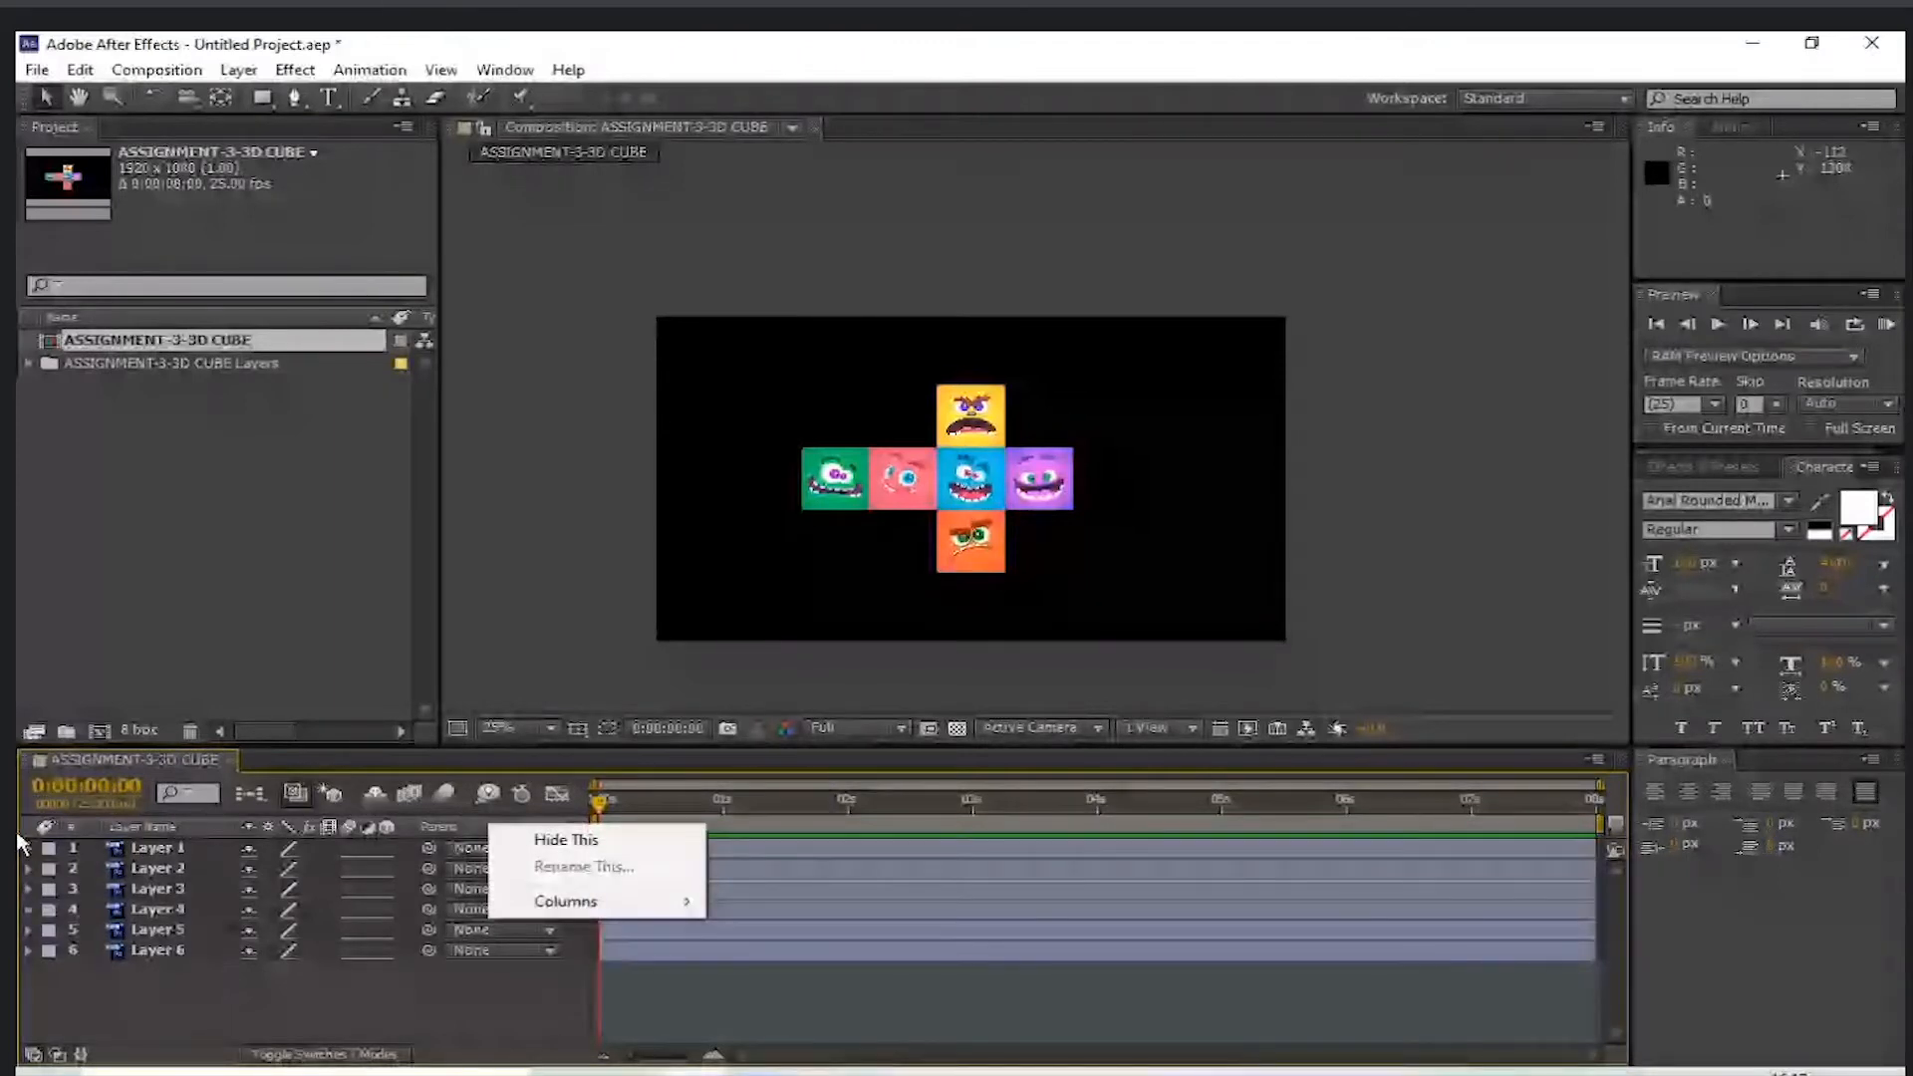
mouse_move(598, 901)
click(845, 586)
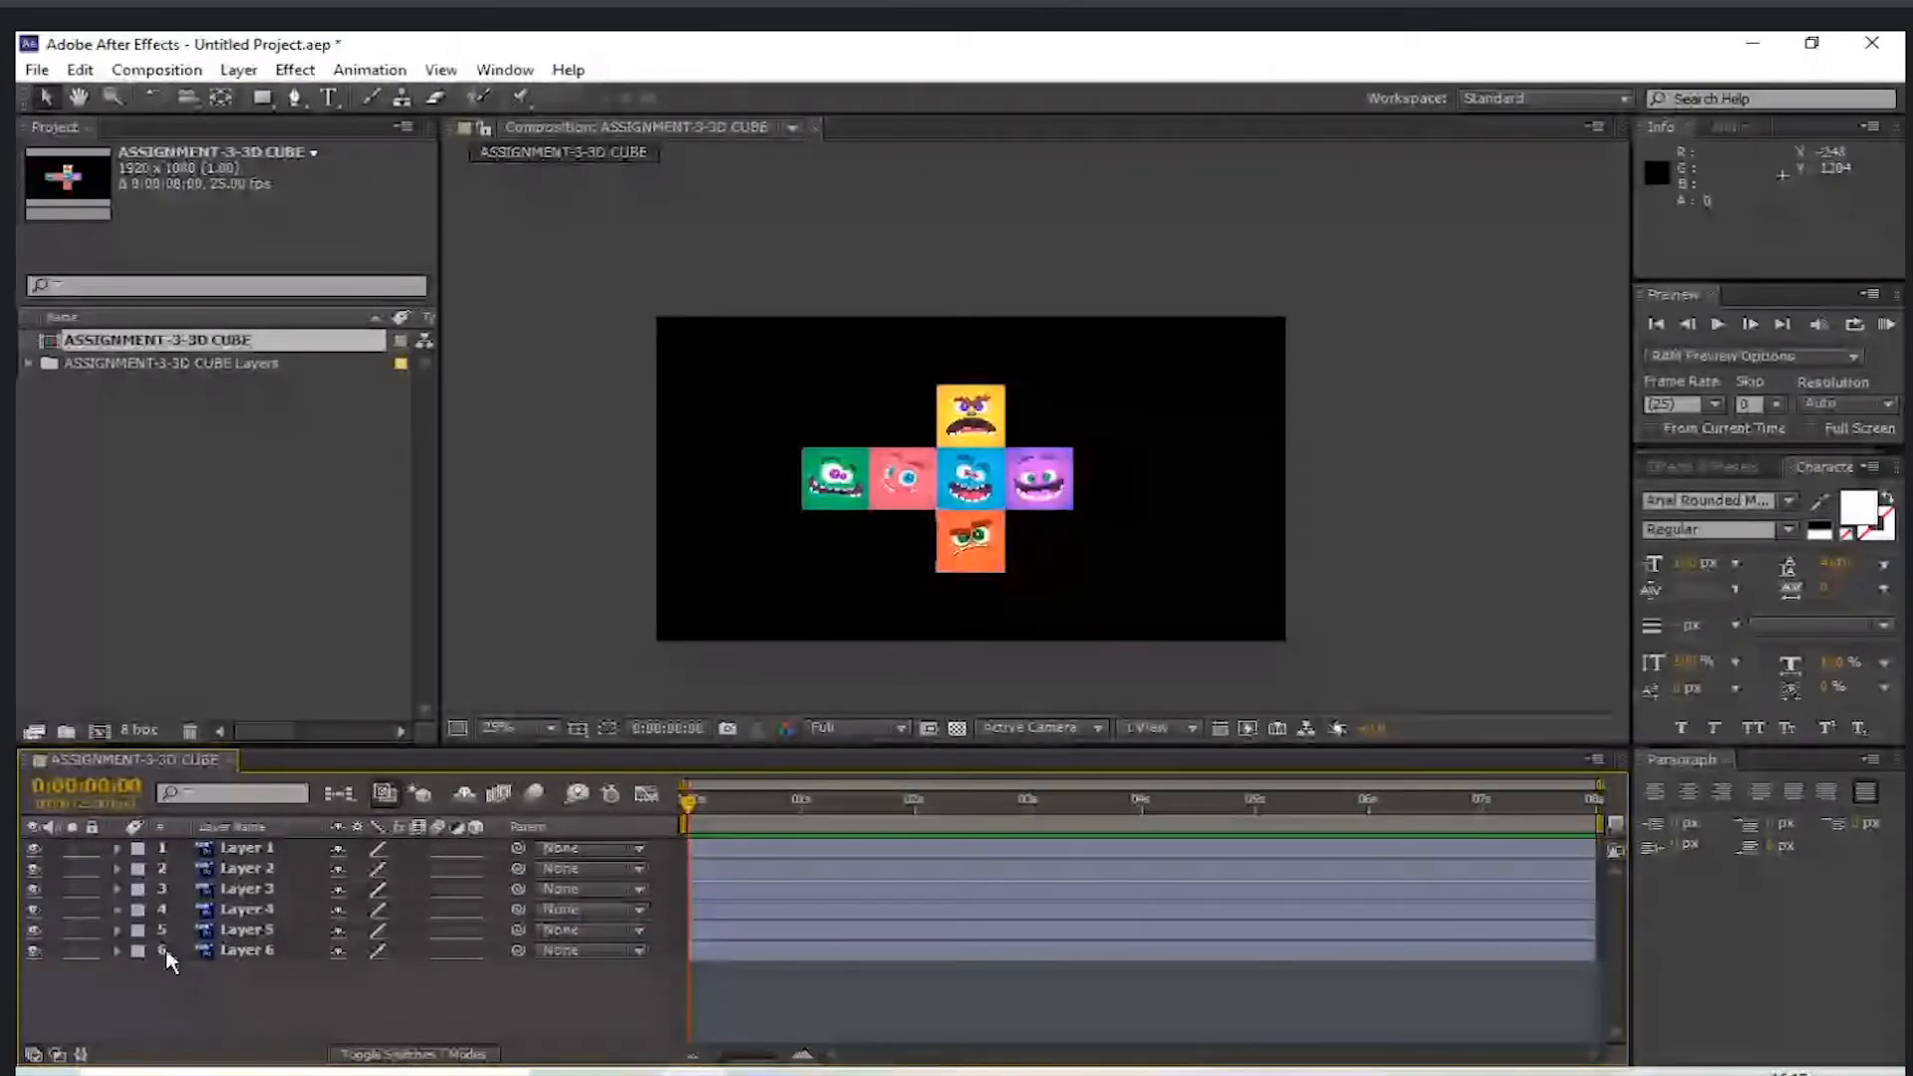
- Move Layer 6 to the top of the layer stack and return it to the bottom
click(254, 950)
key(ctrl+shift+bracketright)
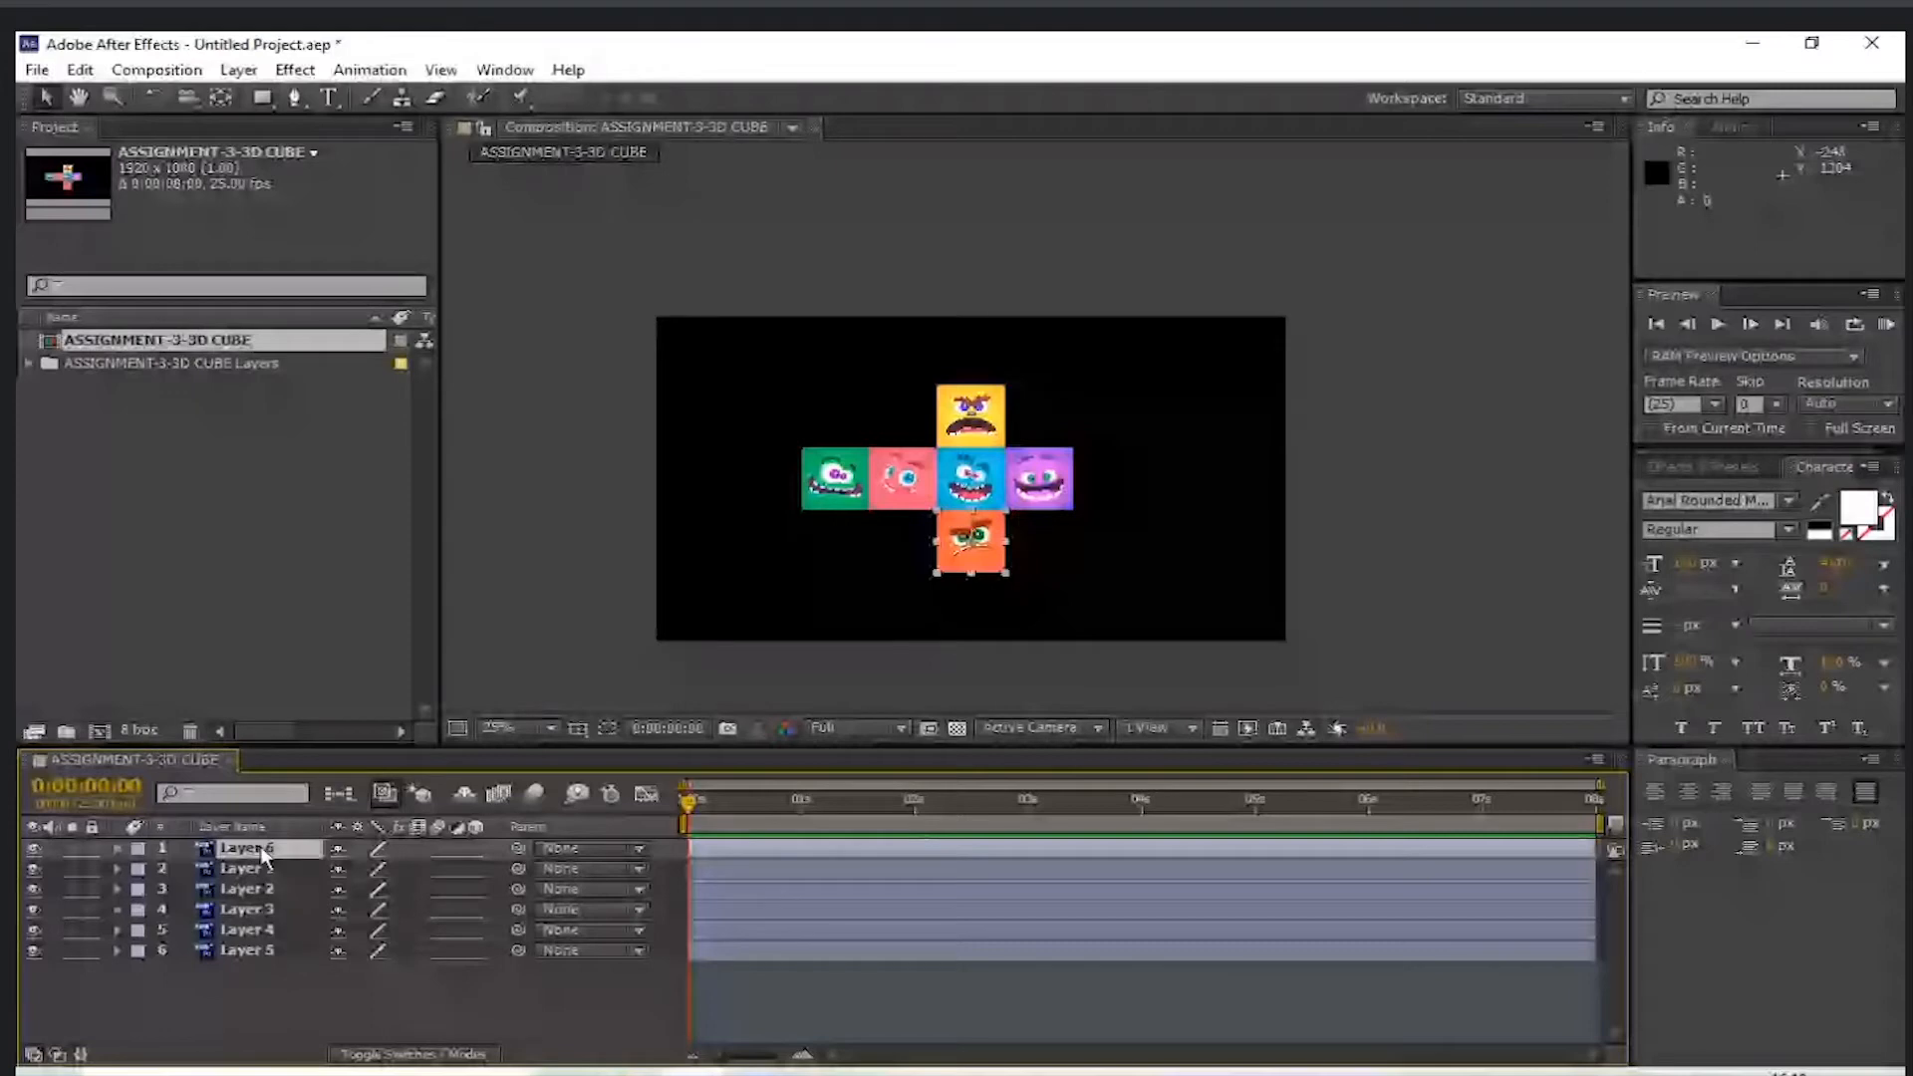
drag(255, 846, 276, 963)
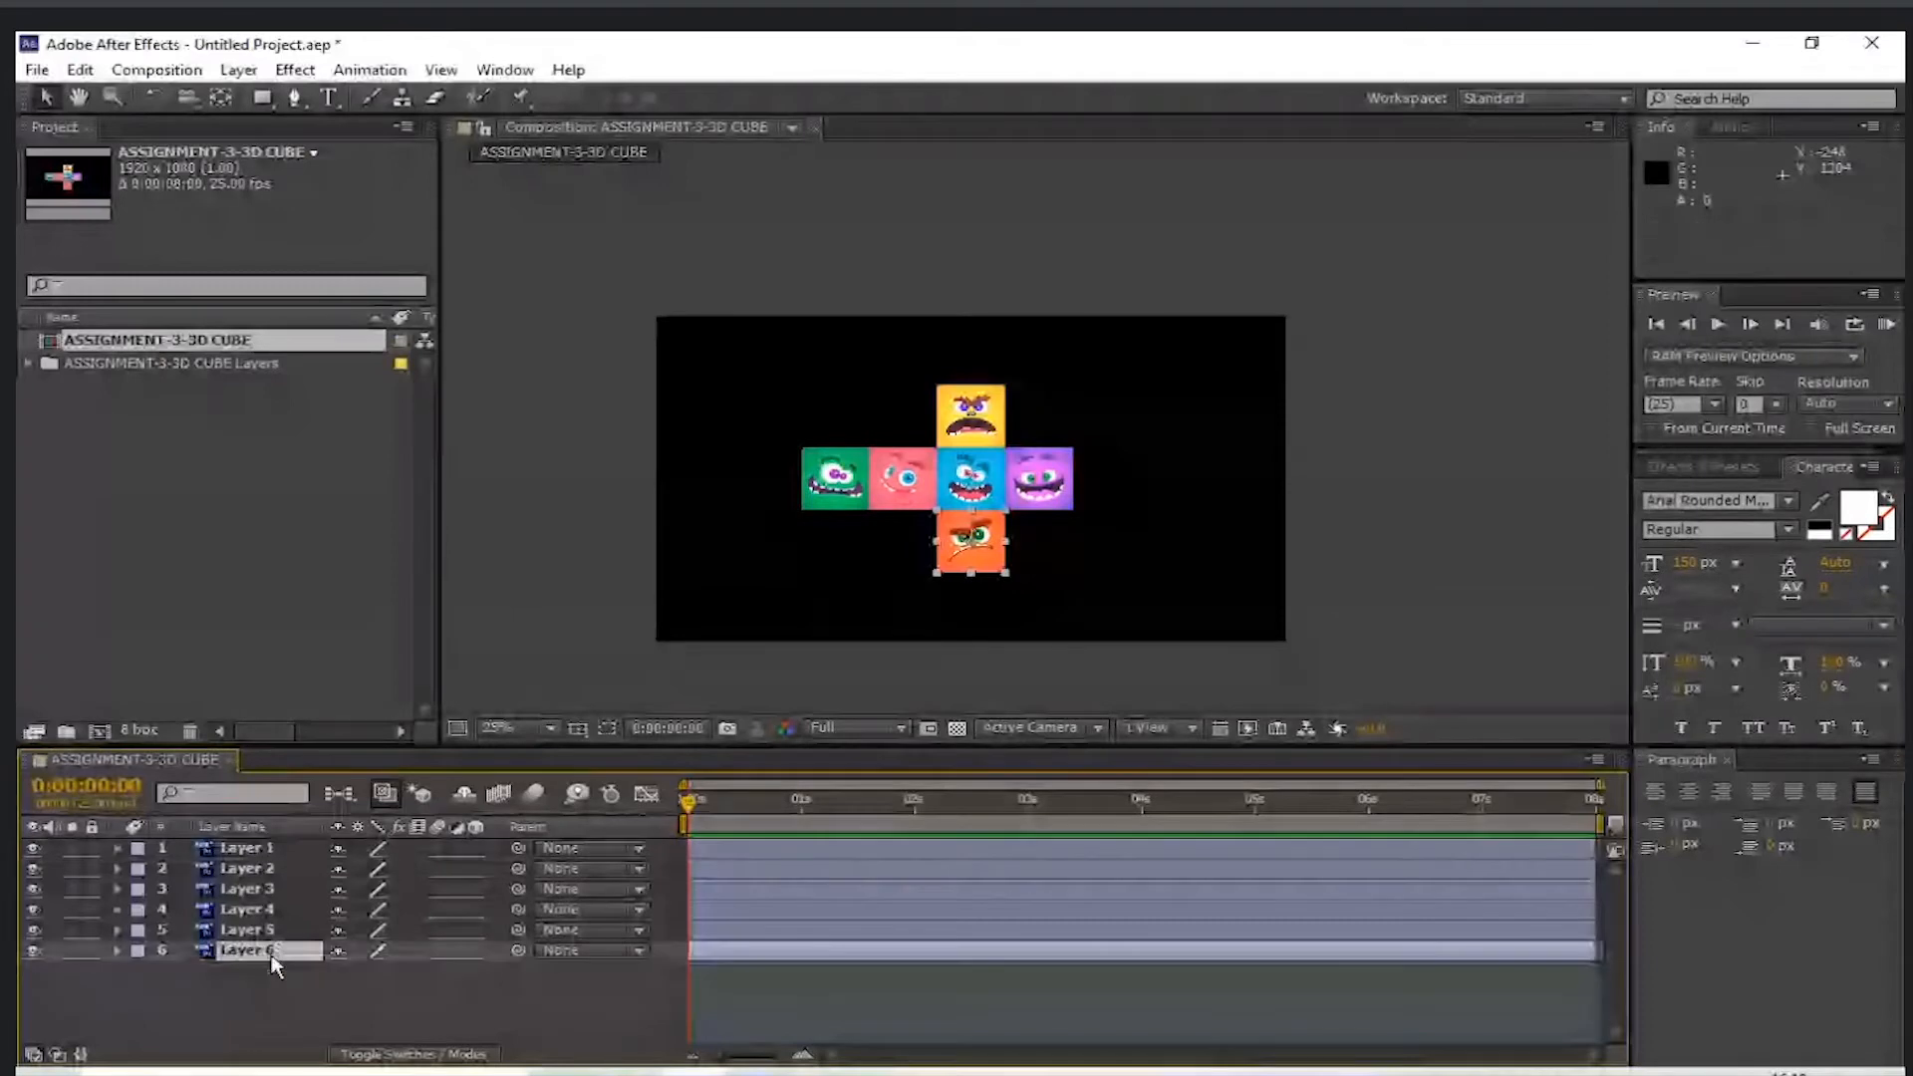
click(276, 965)
- Rename Layer 1 as 12, compare it with the source names in the timeline and layers folder, and undo the rename
click(309, 852)
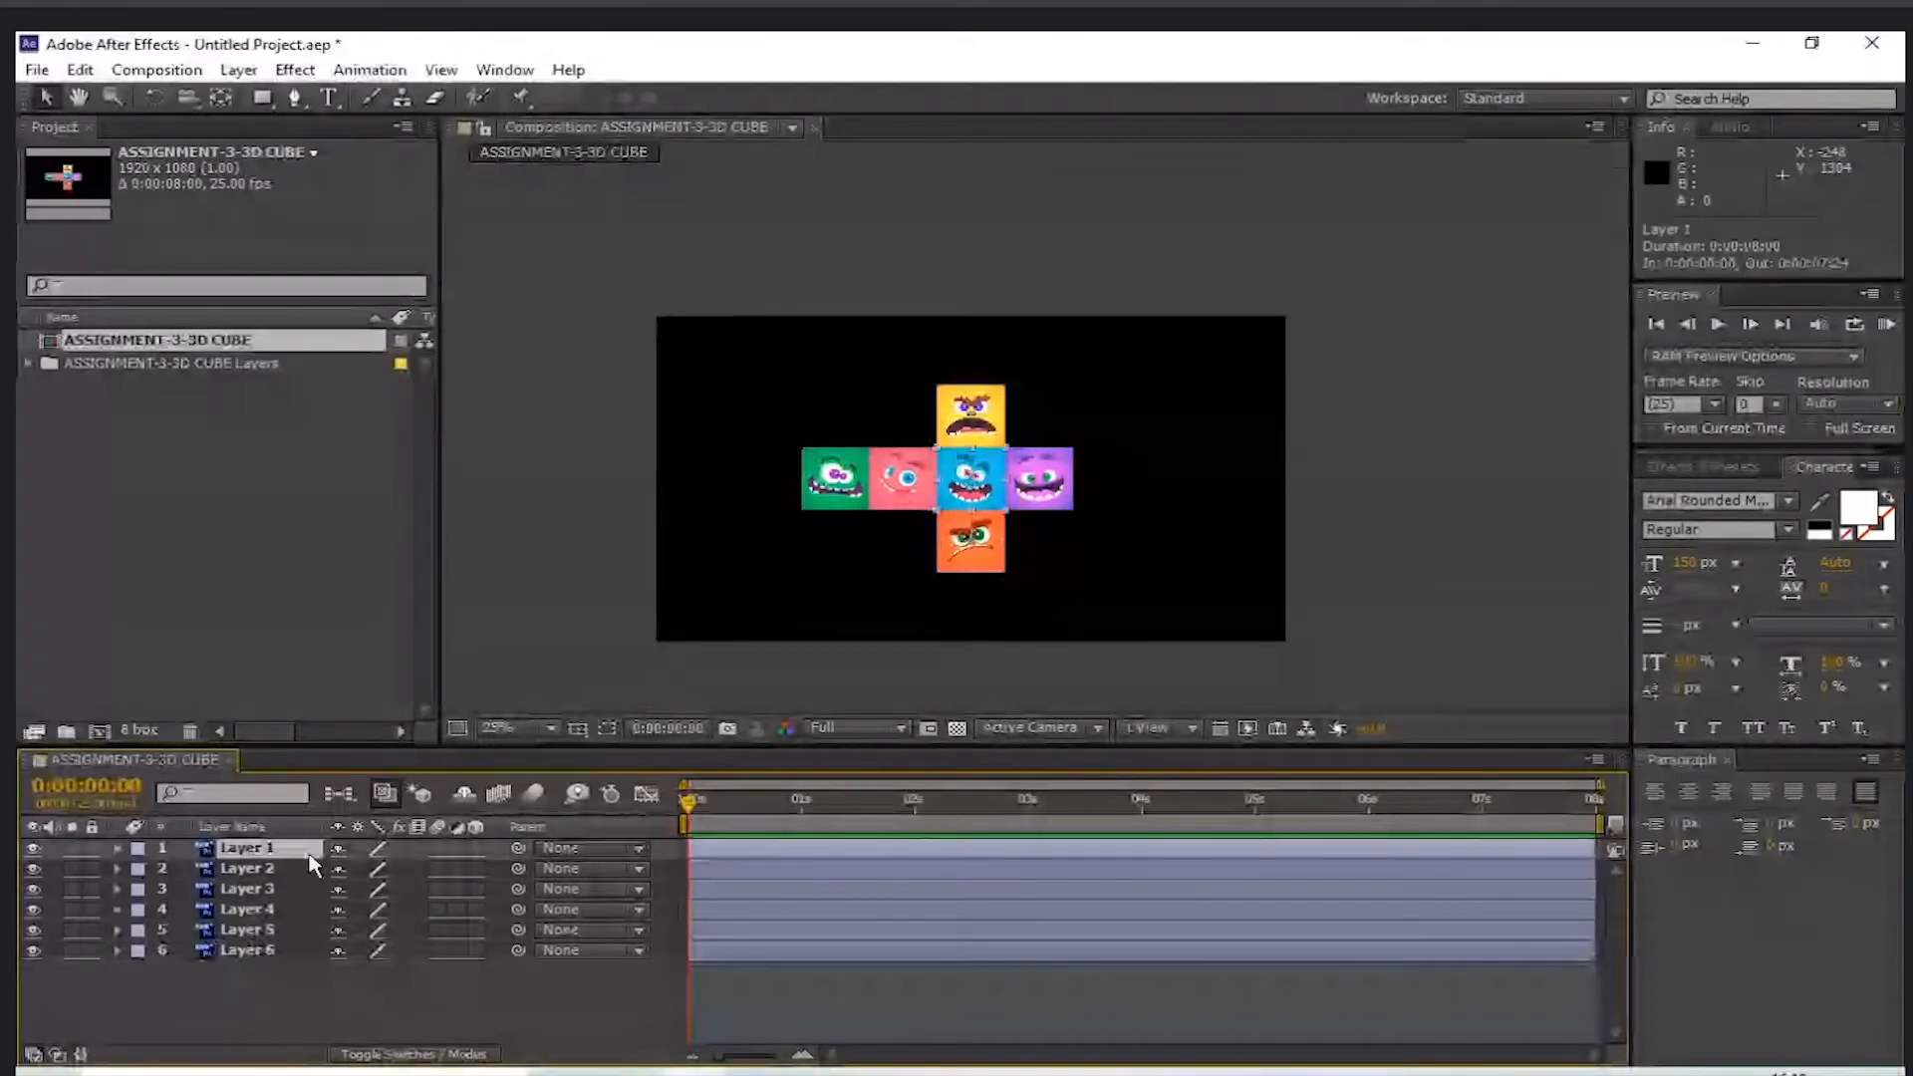
key(Return)
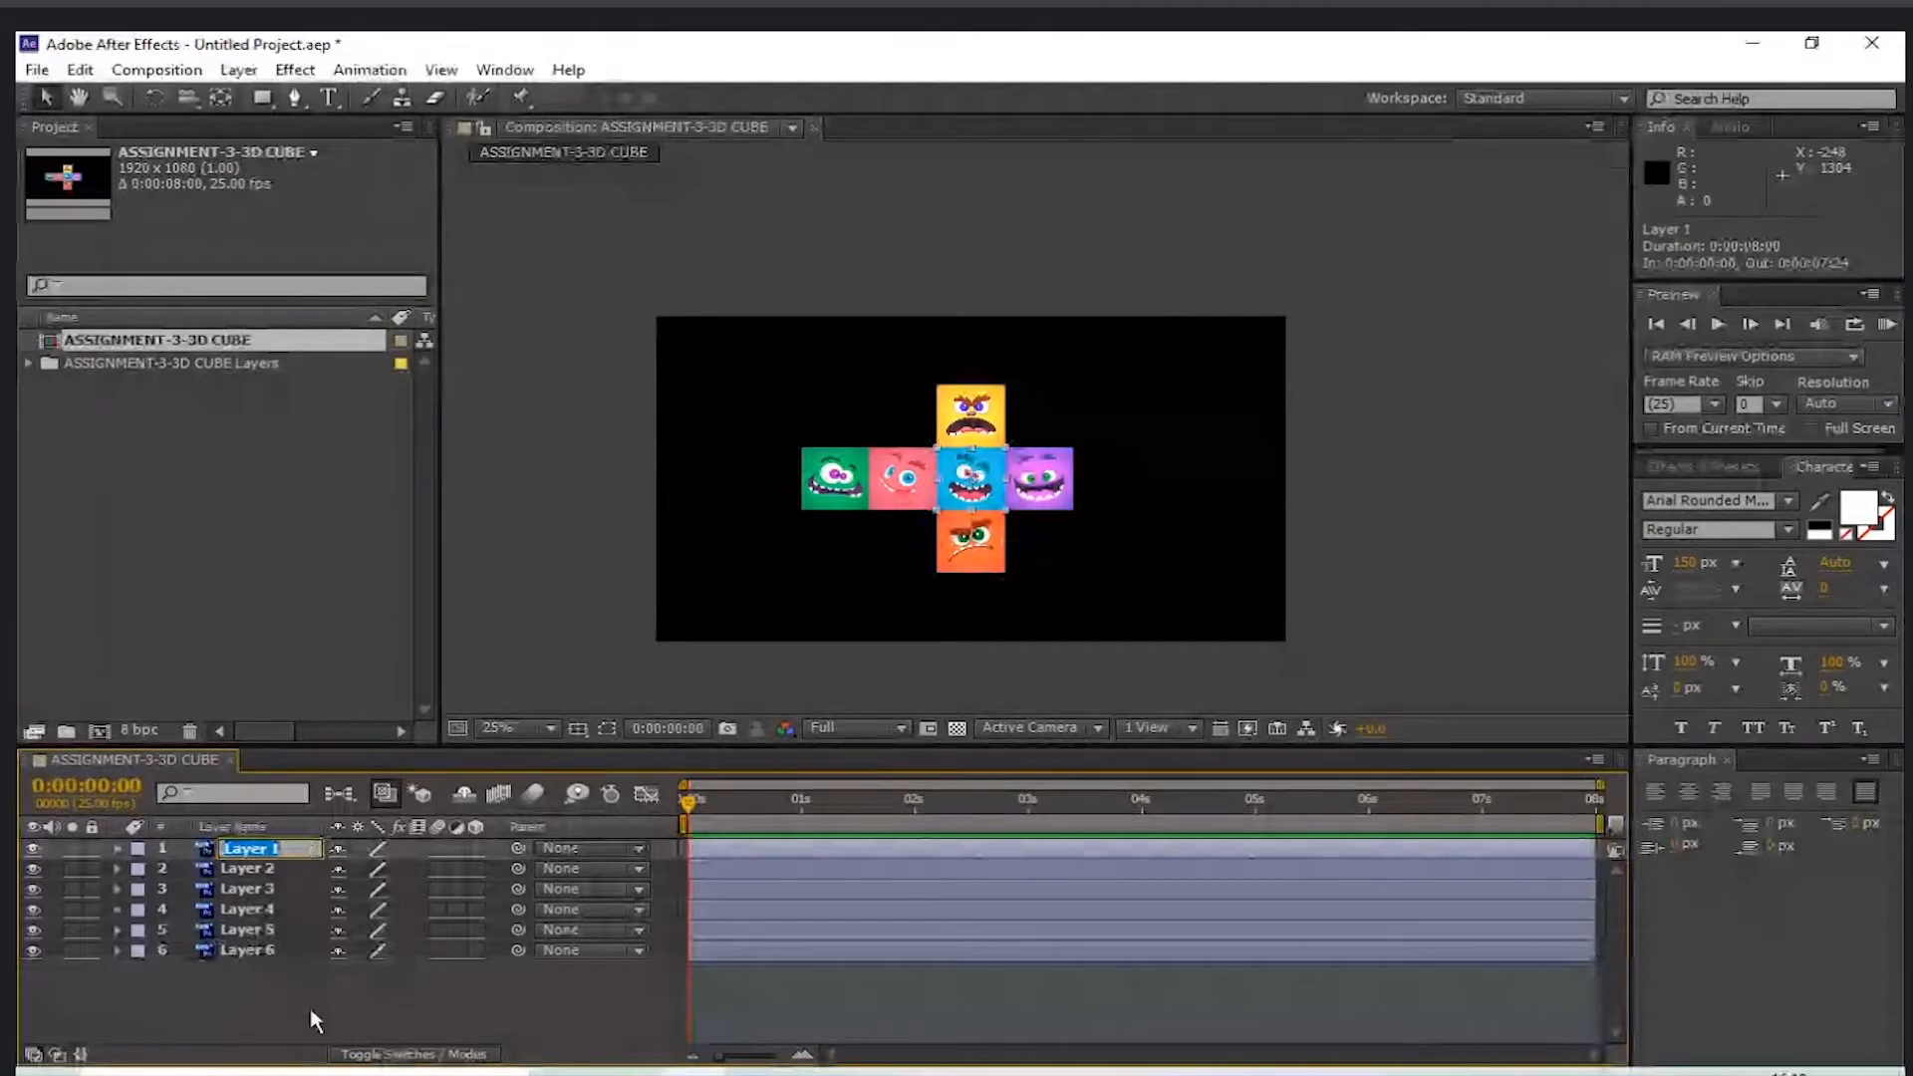
text(12)
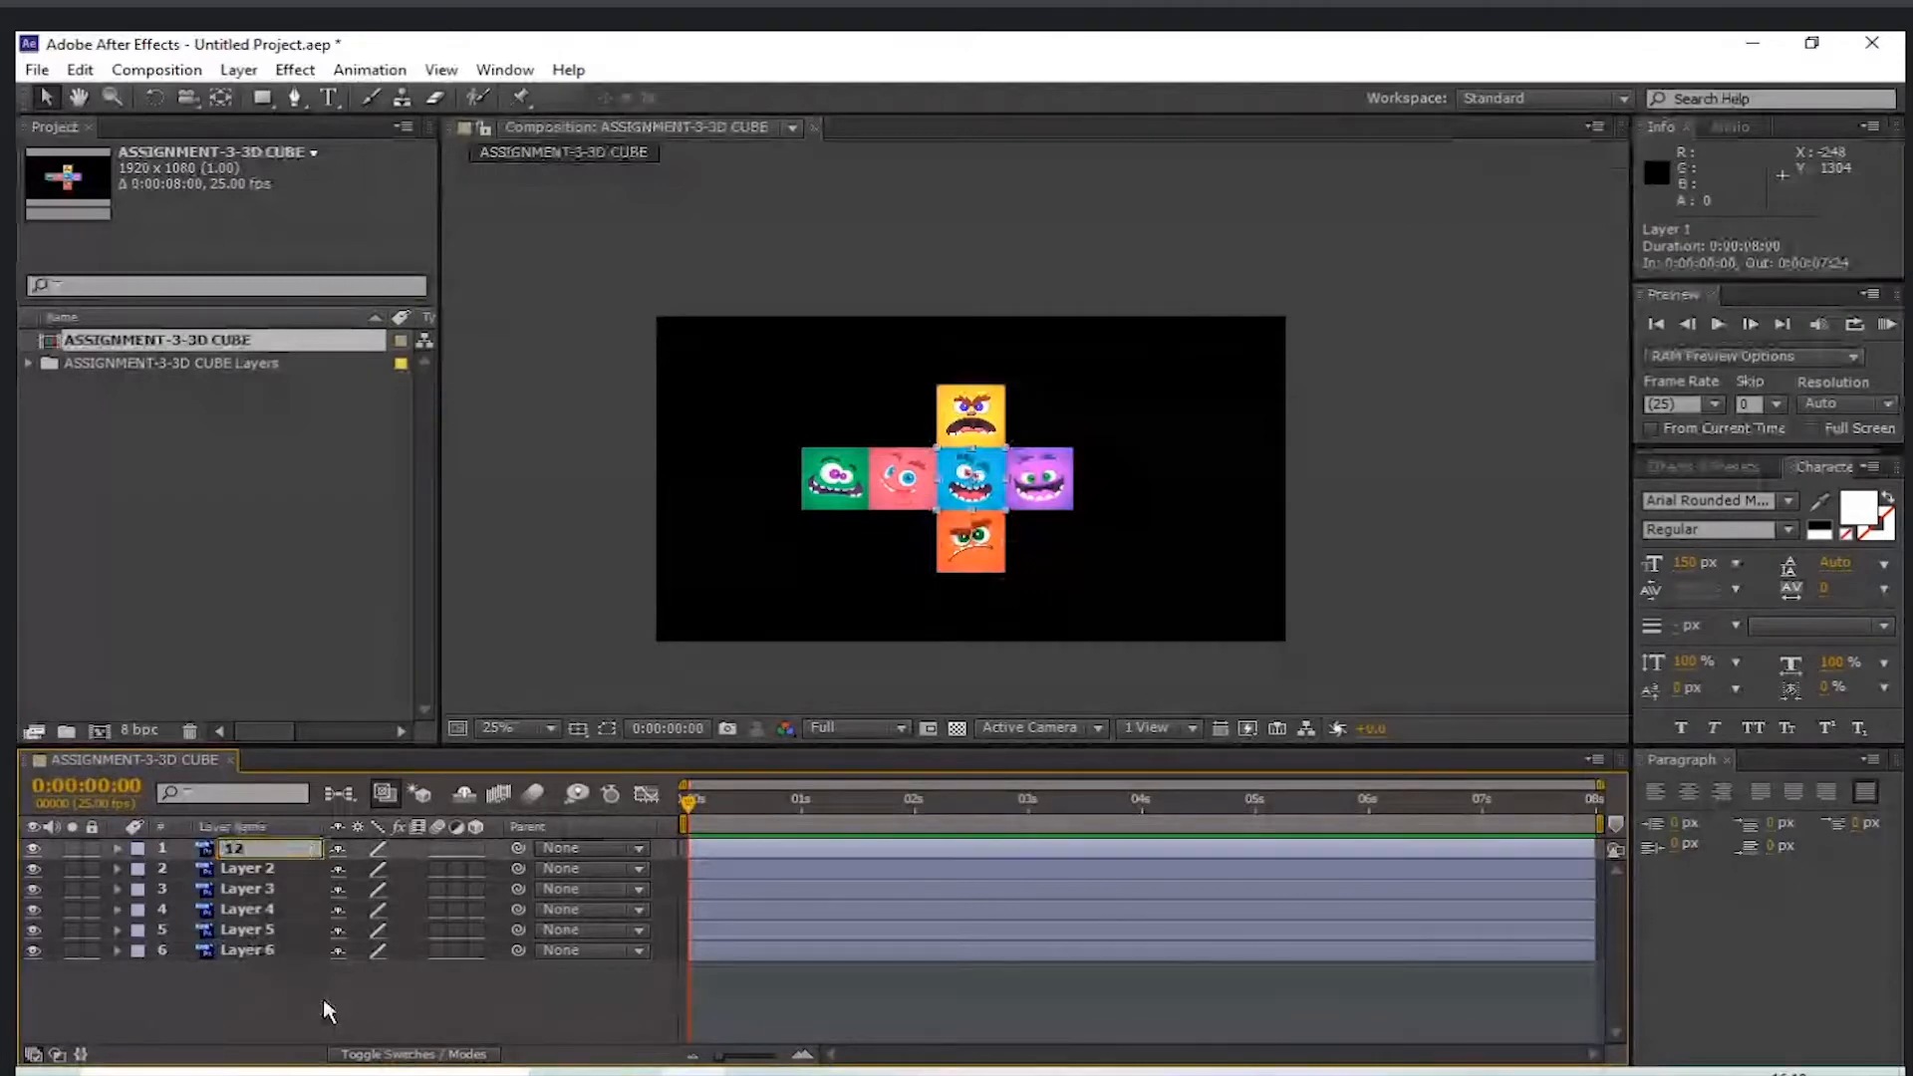
click(323, 999)
click(29, 362)
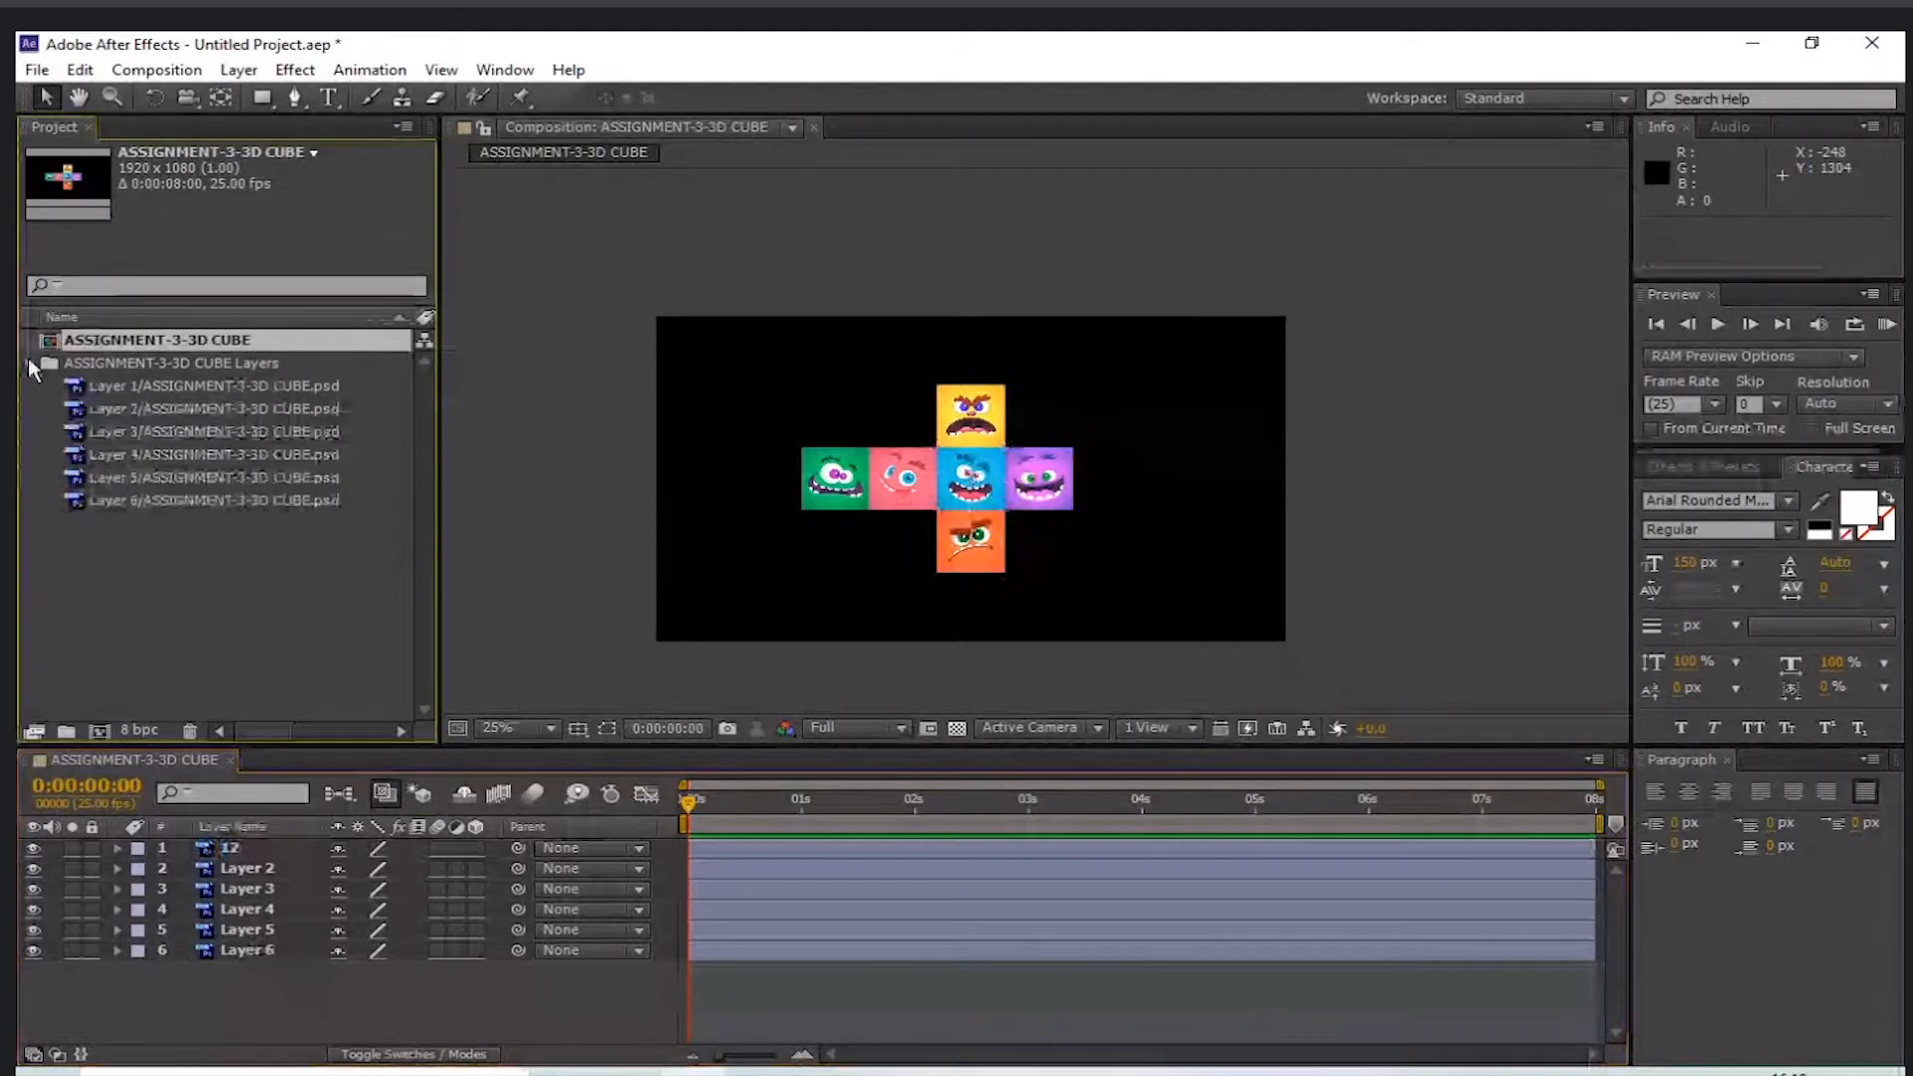
click(271, 823)
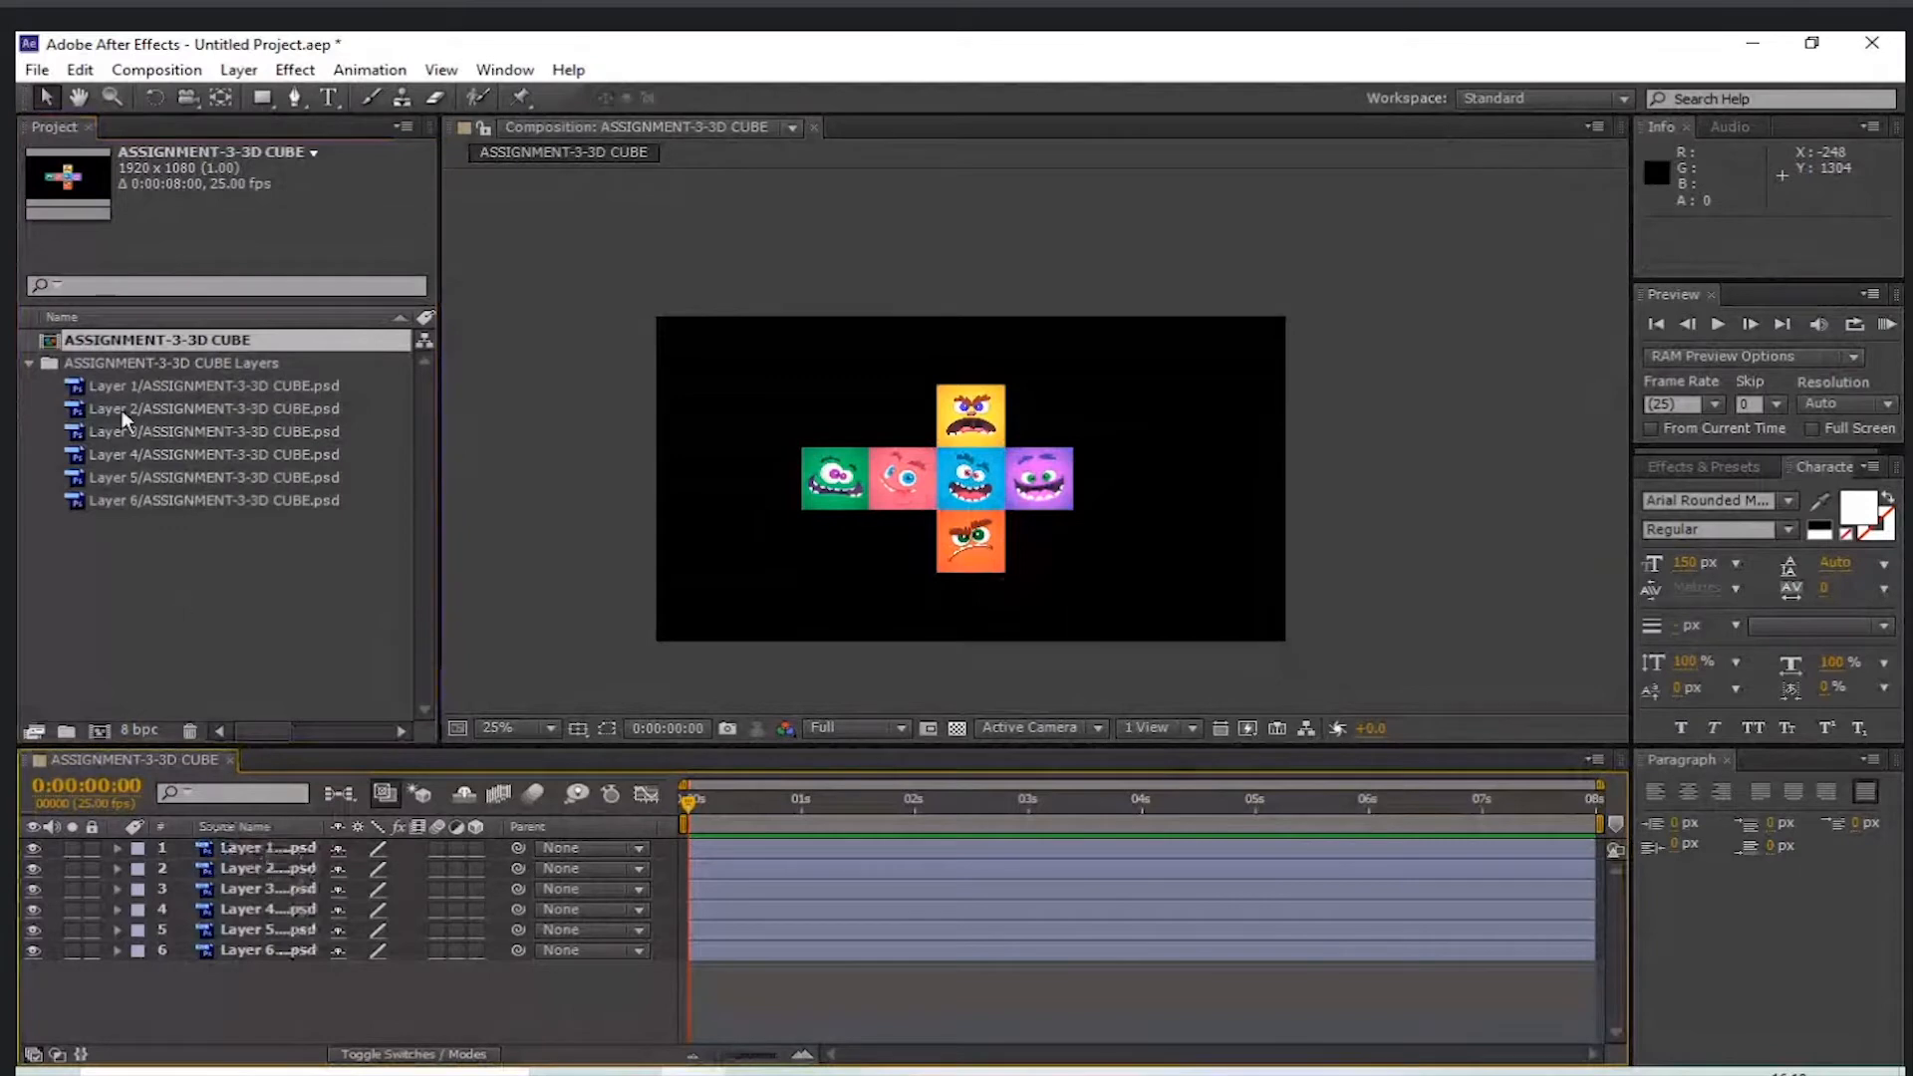
click(235, 827)
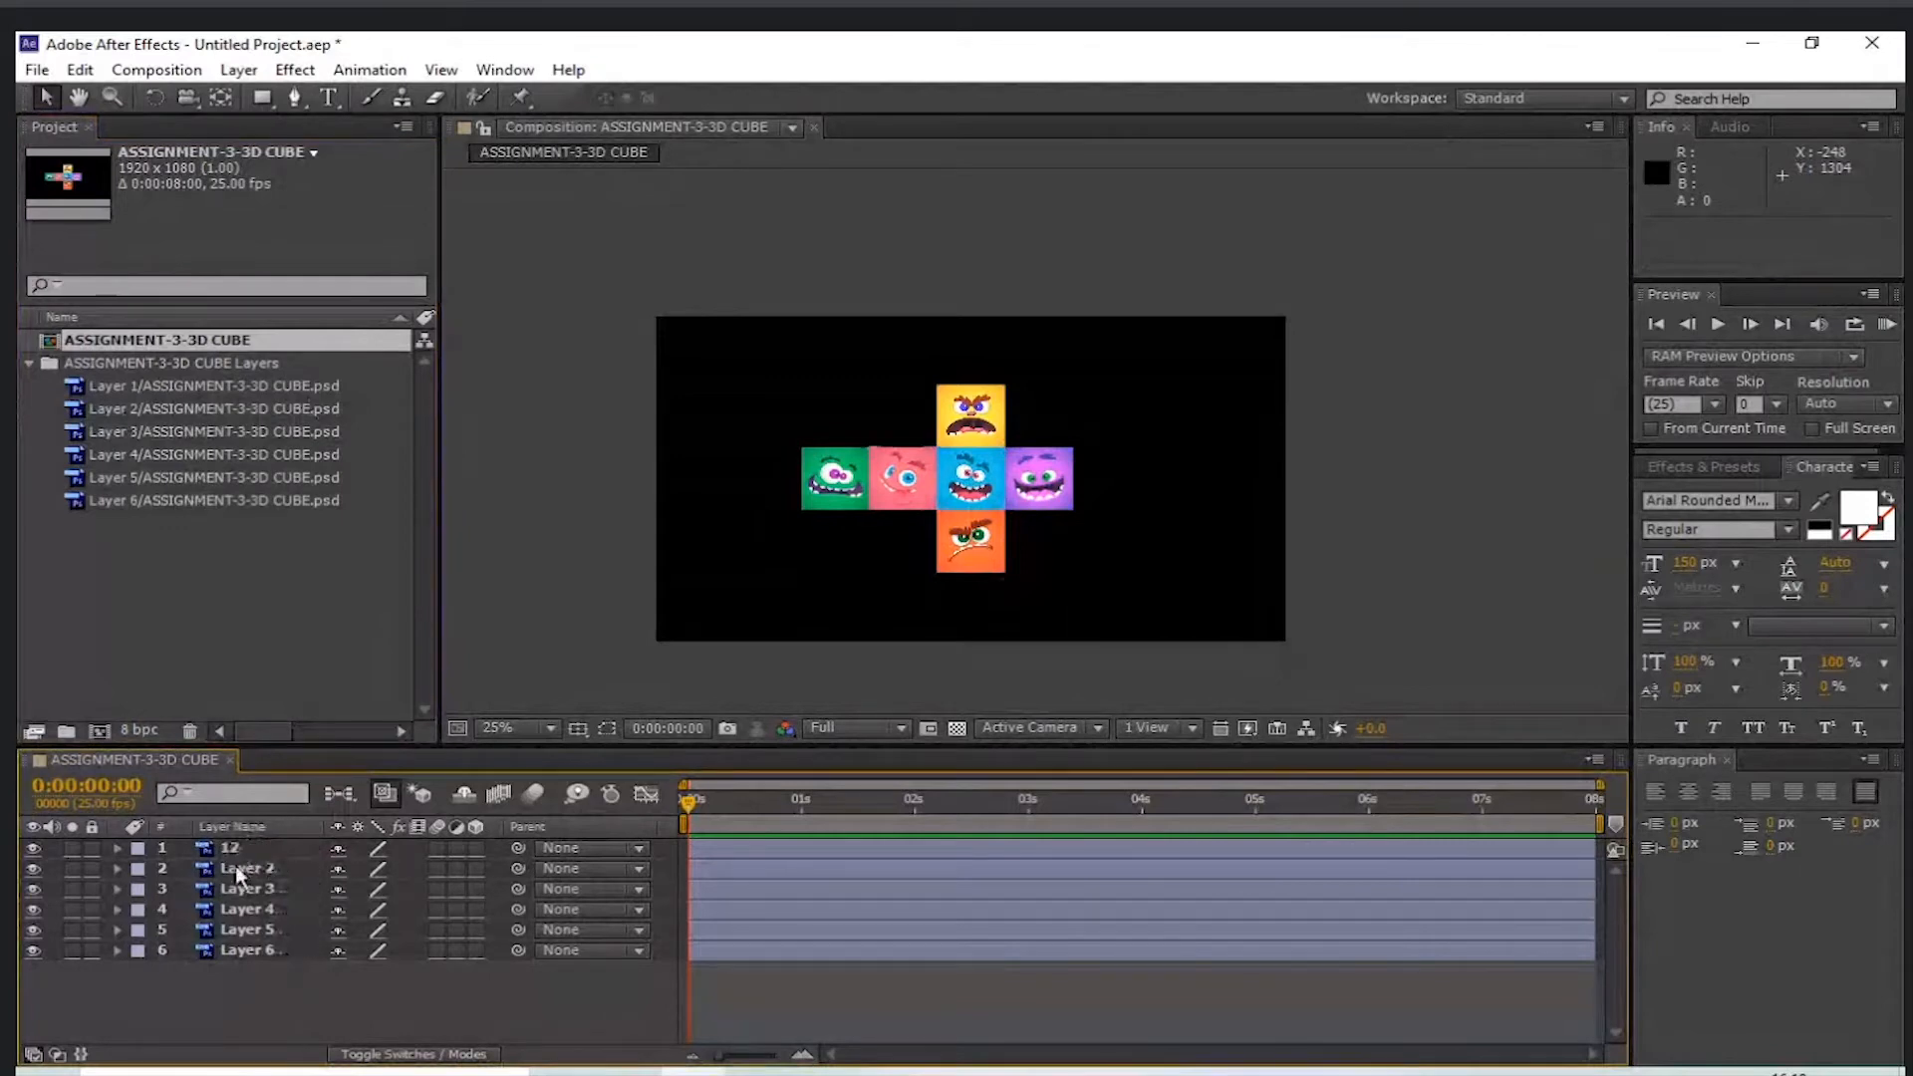
key(ctrl+z)
click(338, 999)
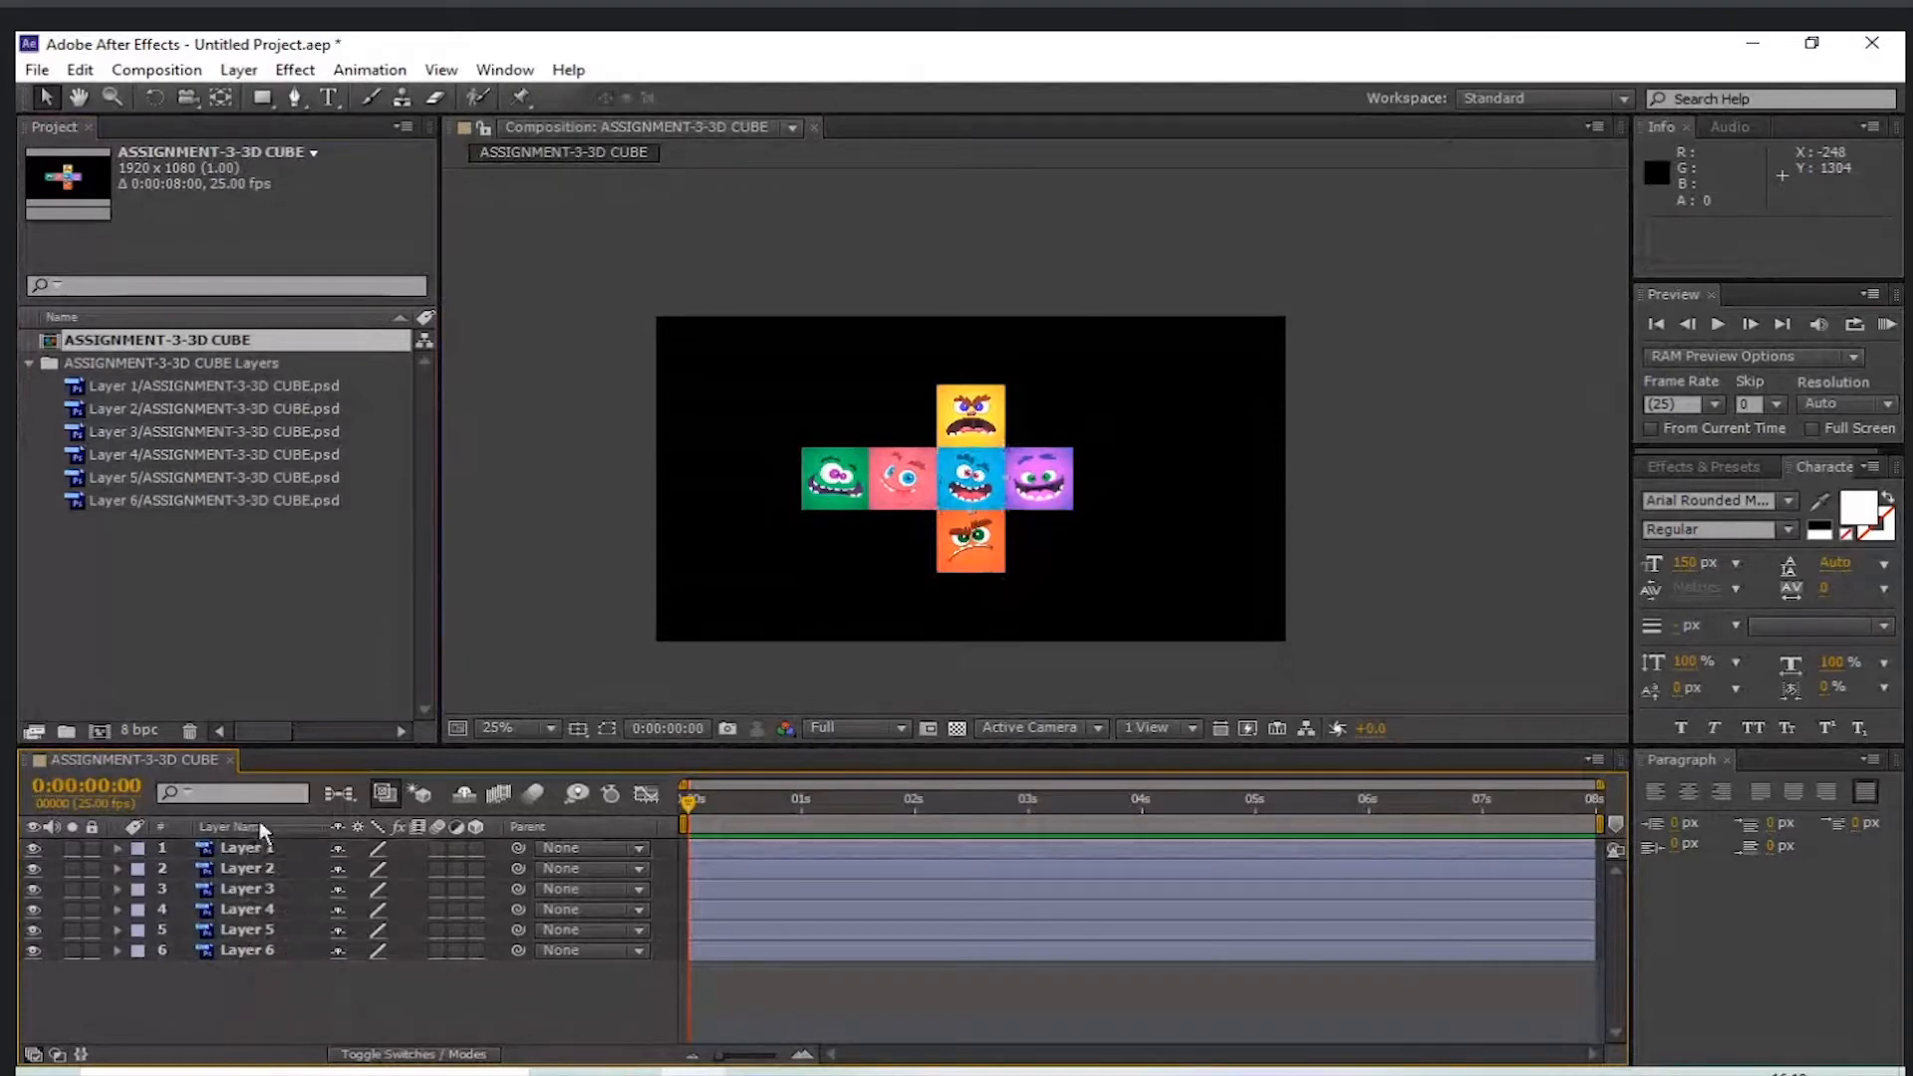
- Move Layer 3 above Layer 1 in the layer stack and undo the reordering
click(247, 889)
drag(248, 889, 254, 840)
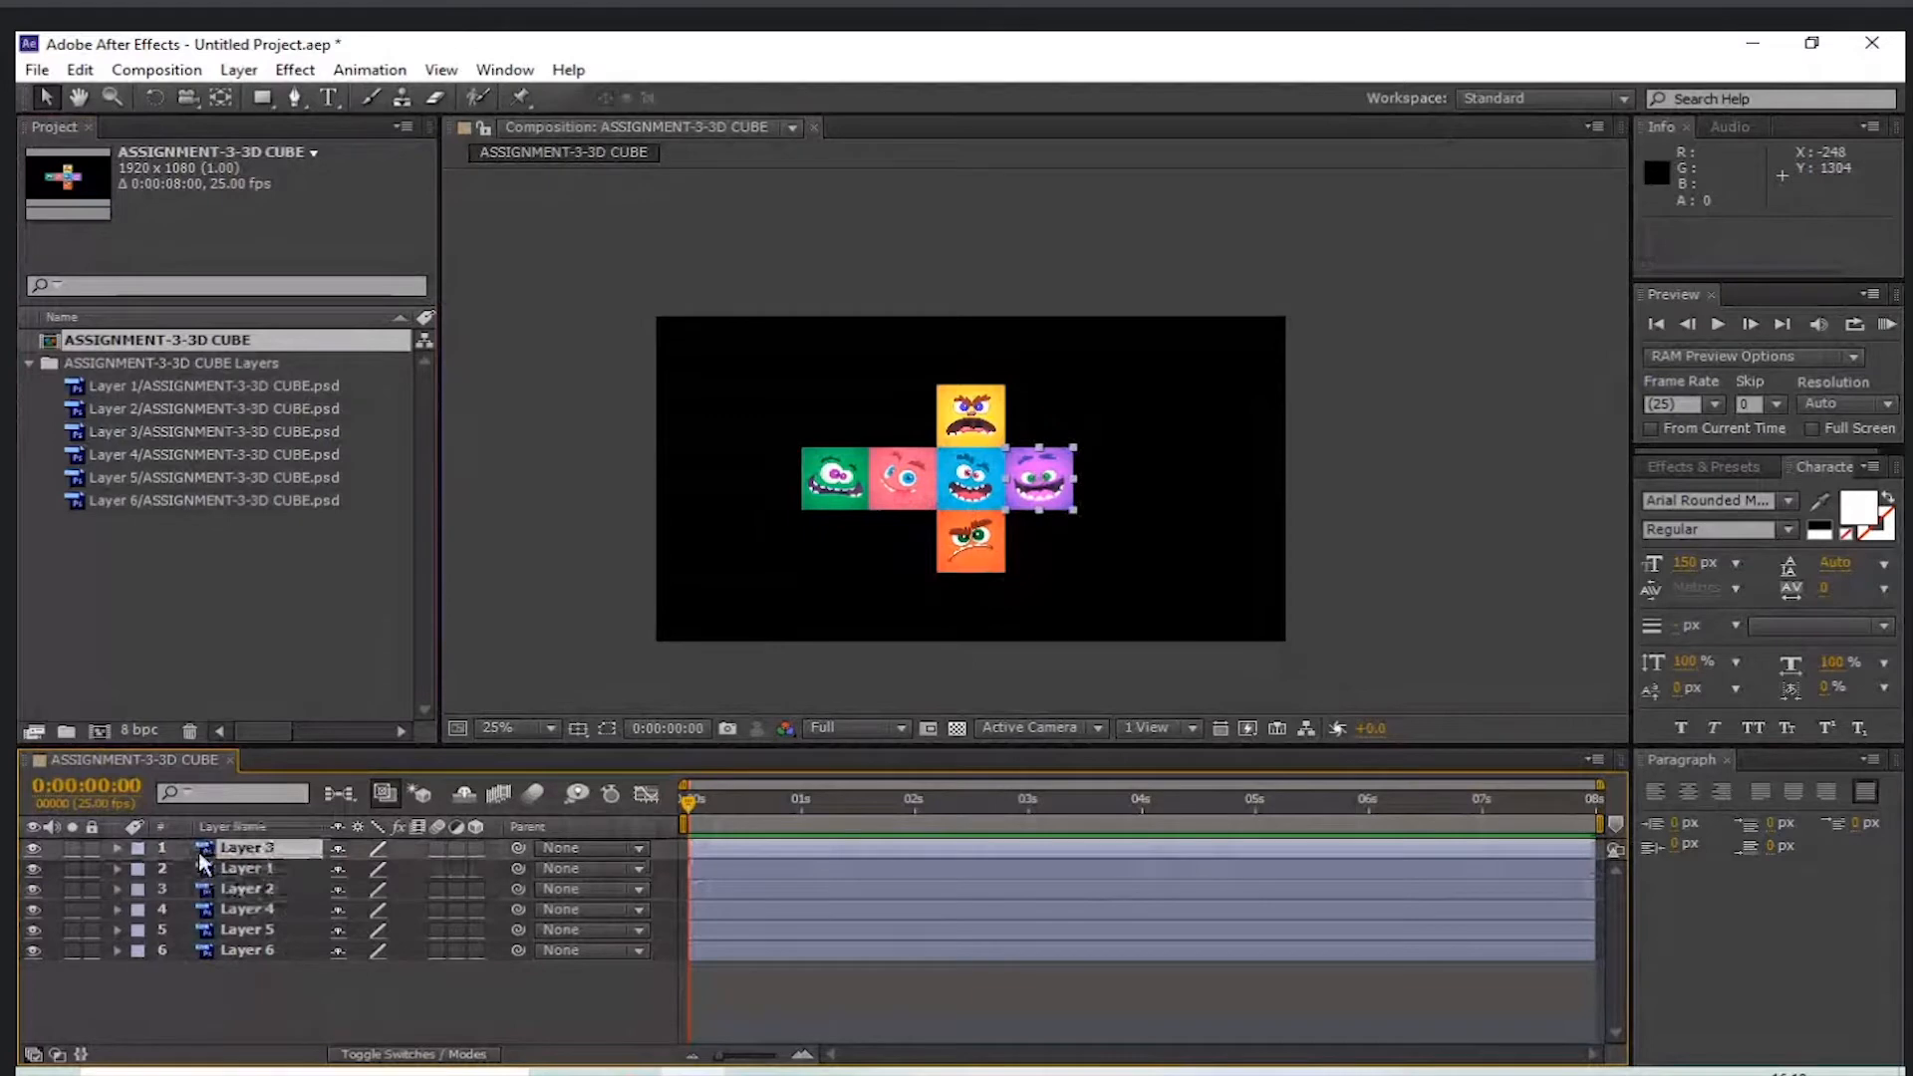
key(ctrl+z)
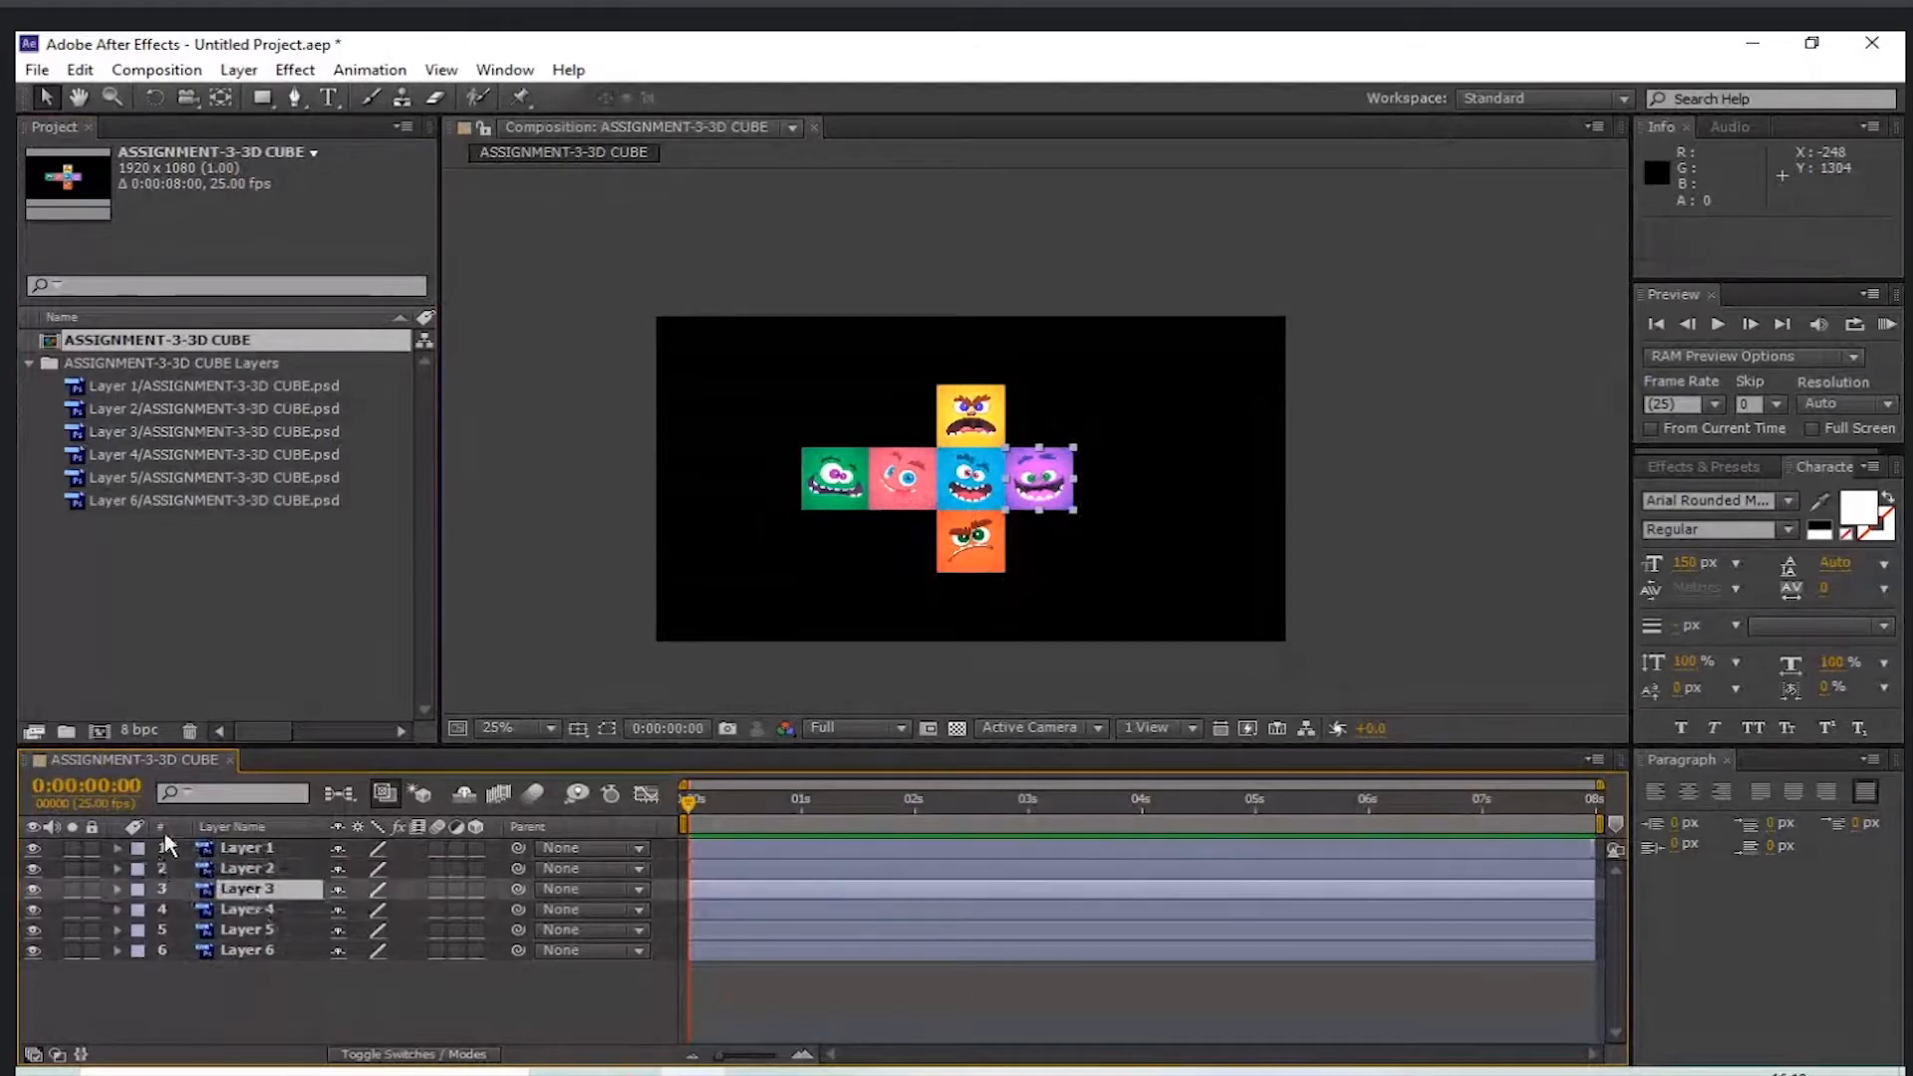
- Hide the timeline's layer number (#) column and restore it
right_click(612, 827)
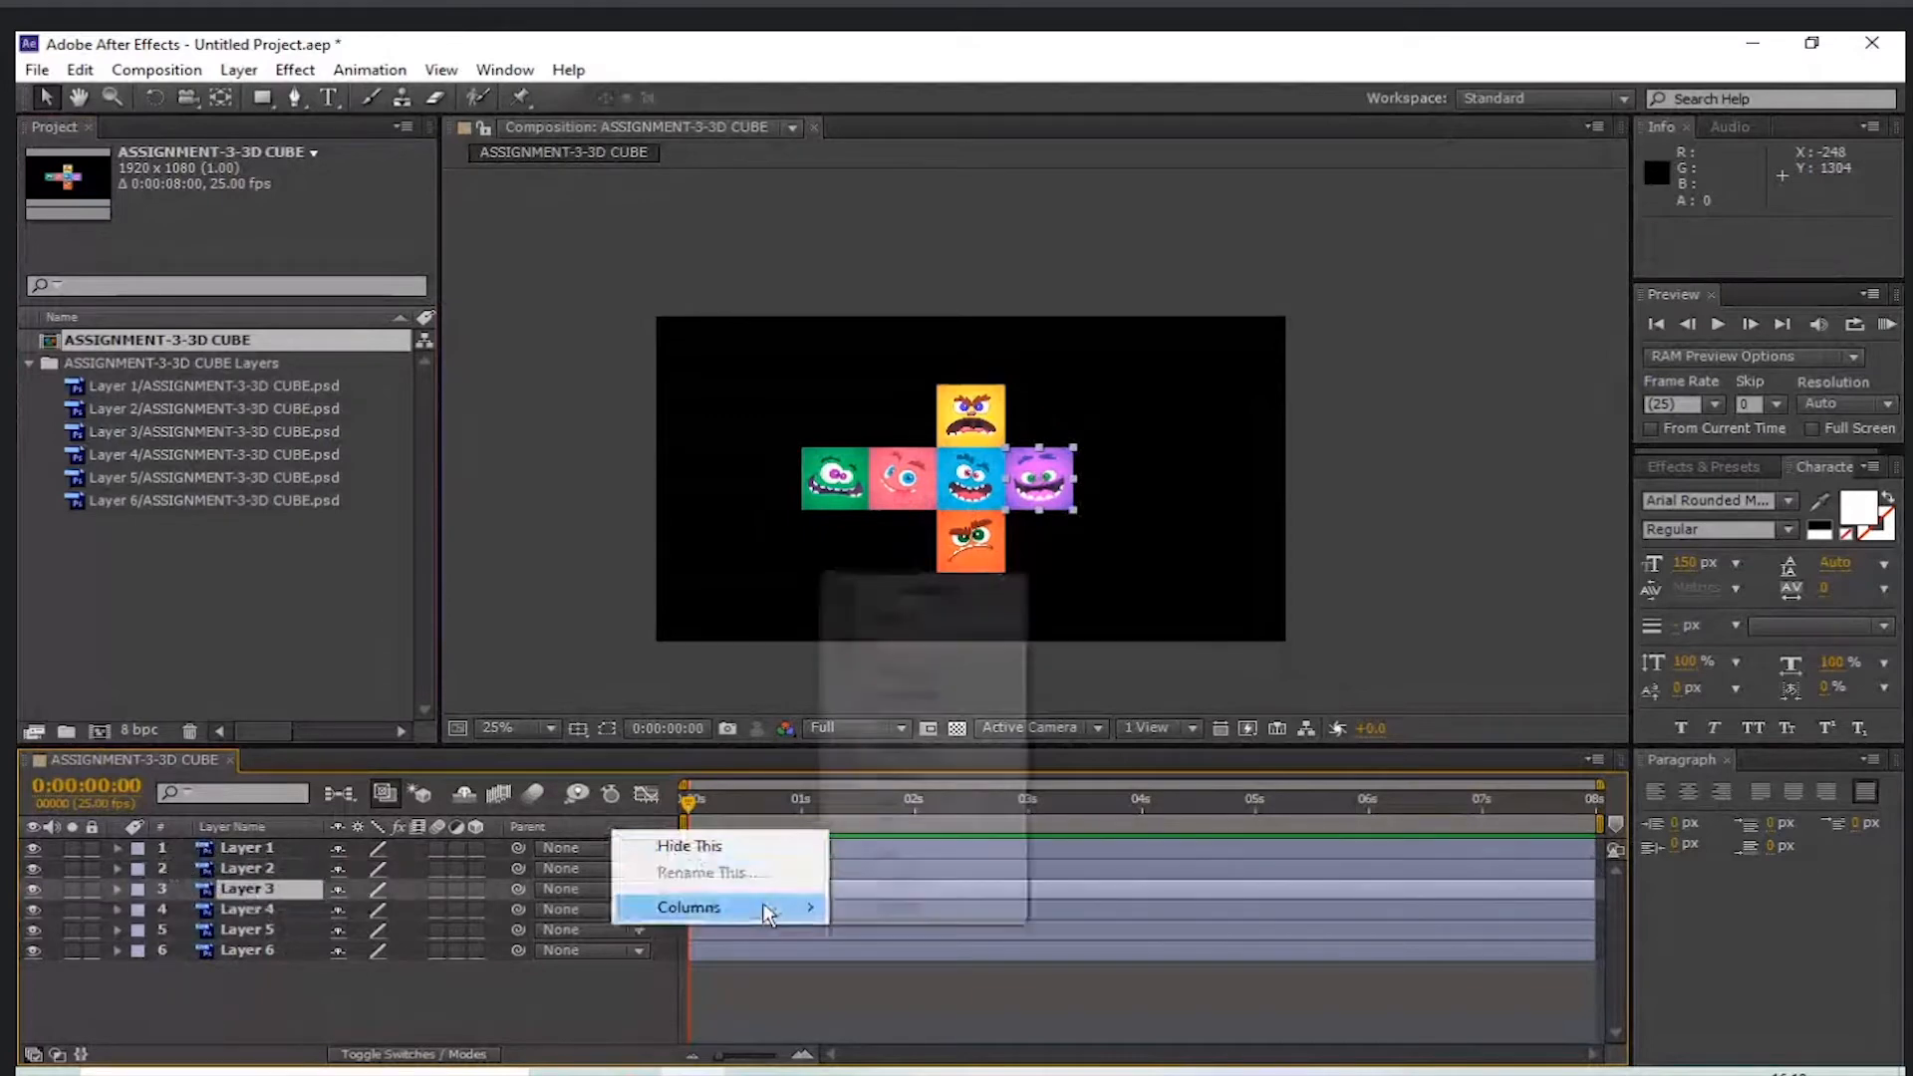
mouse_move(769, 914)
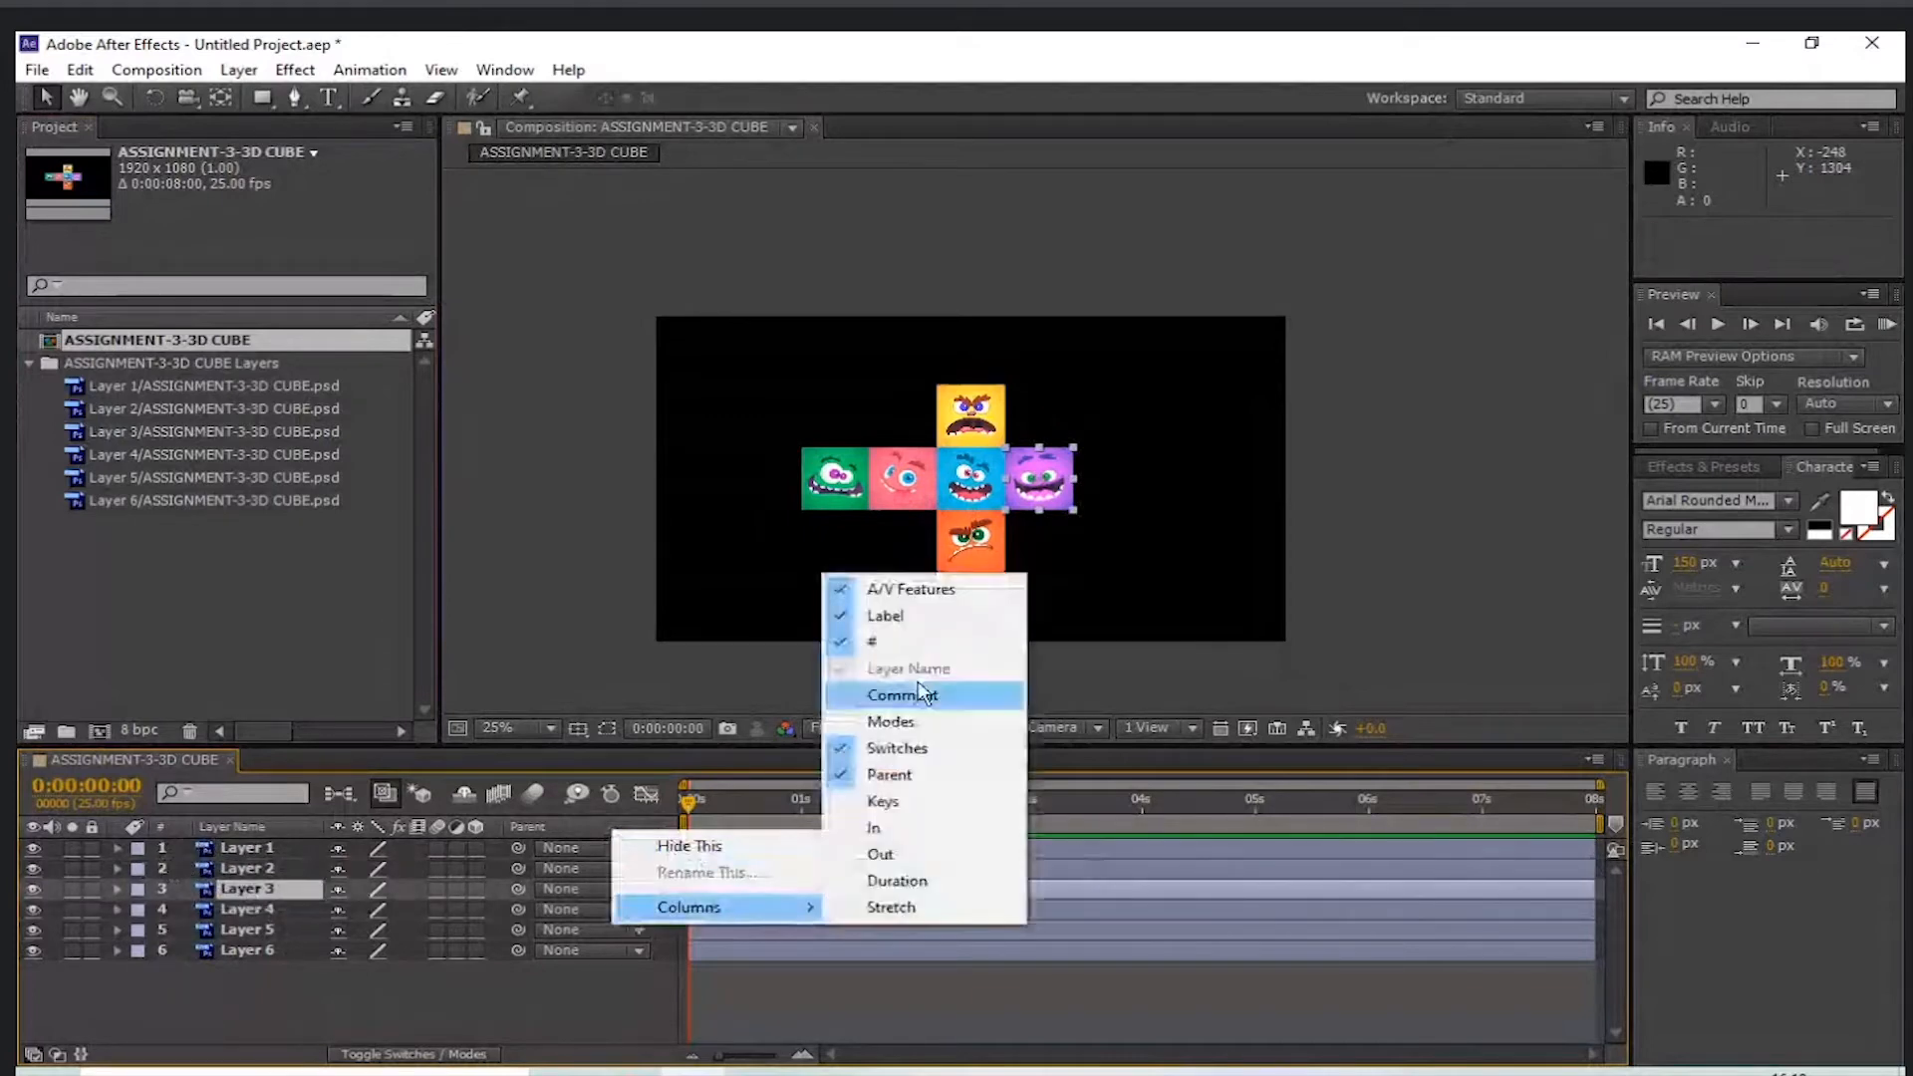
click(844, 646)
right_click(576, 819)
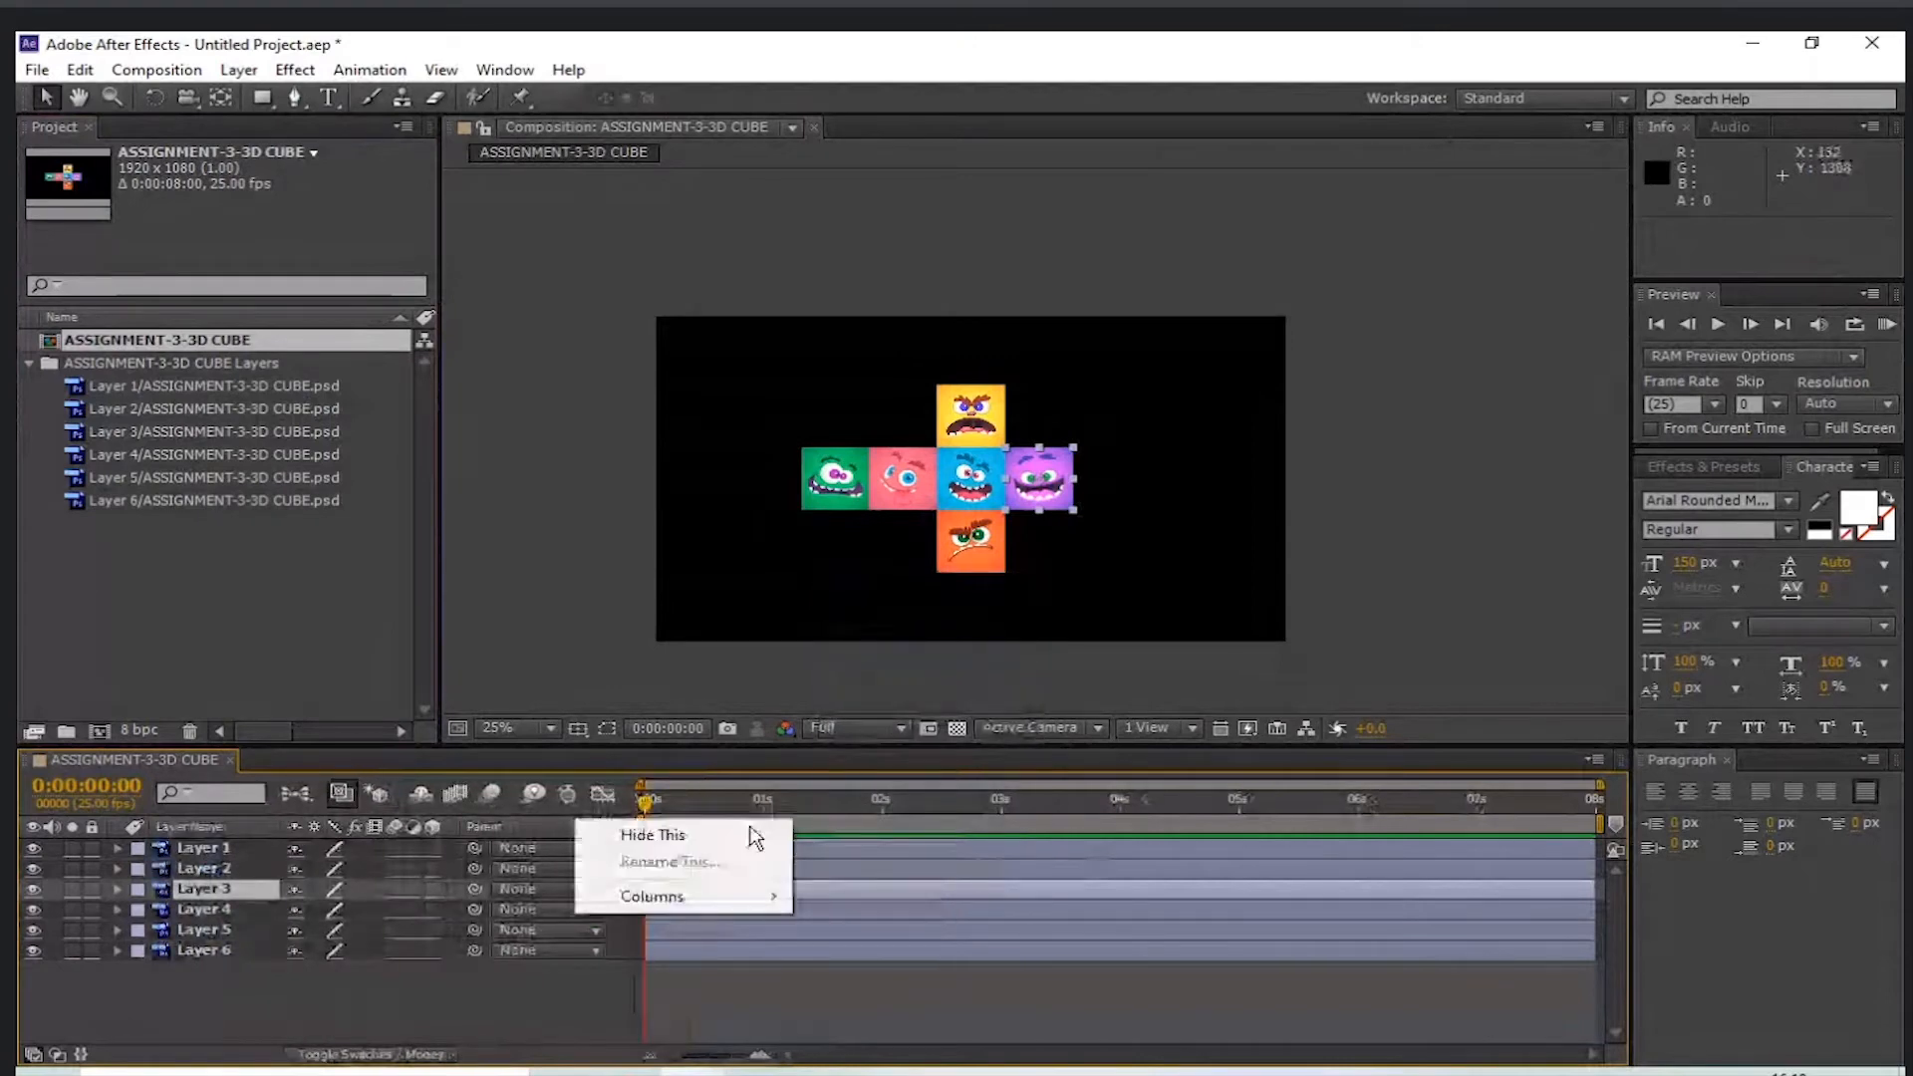
mouse_move(758, 896)
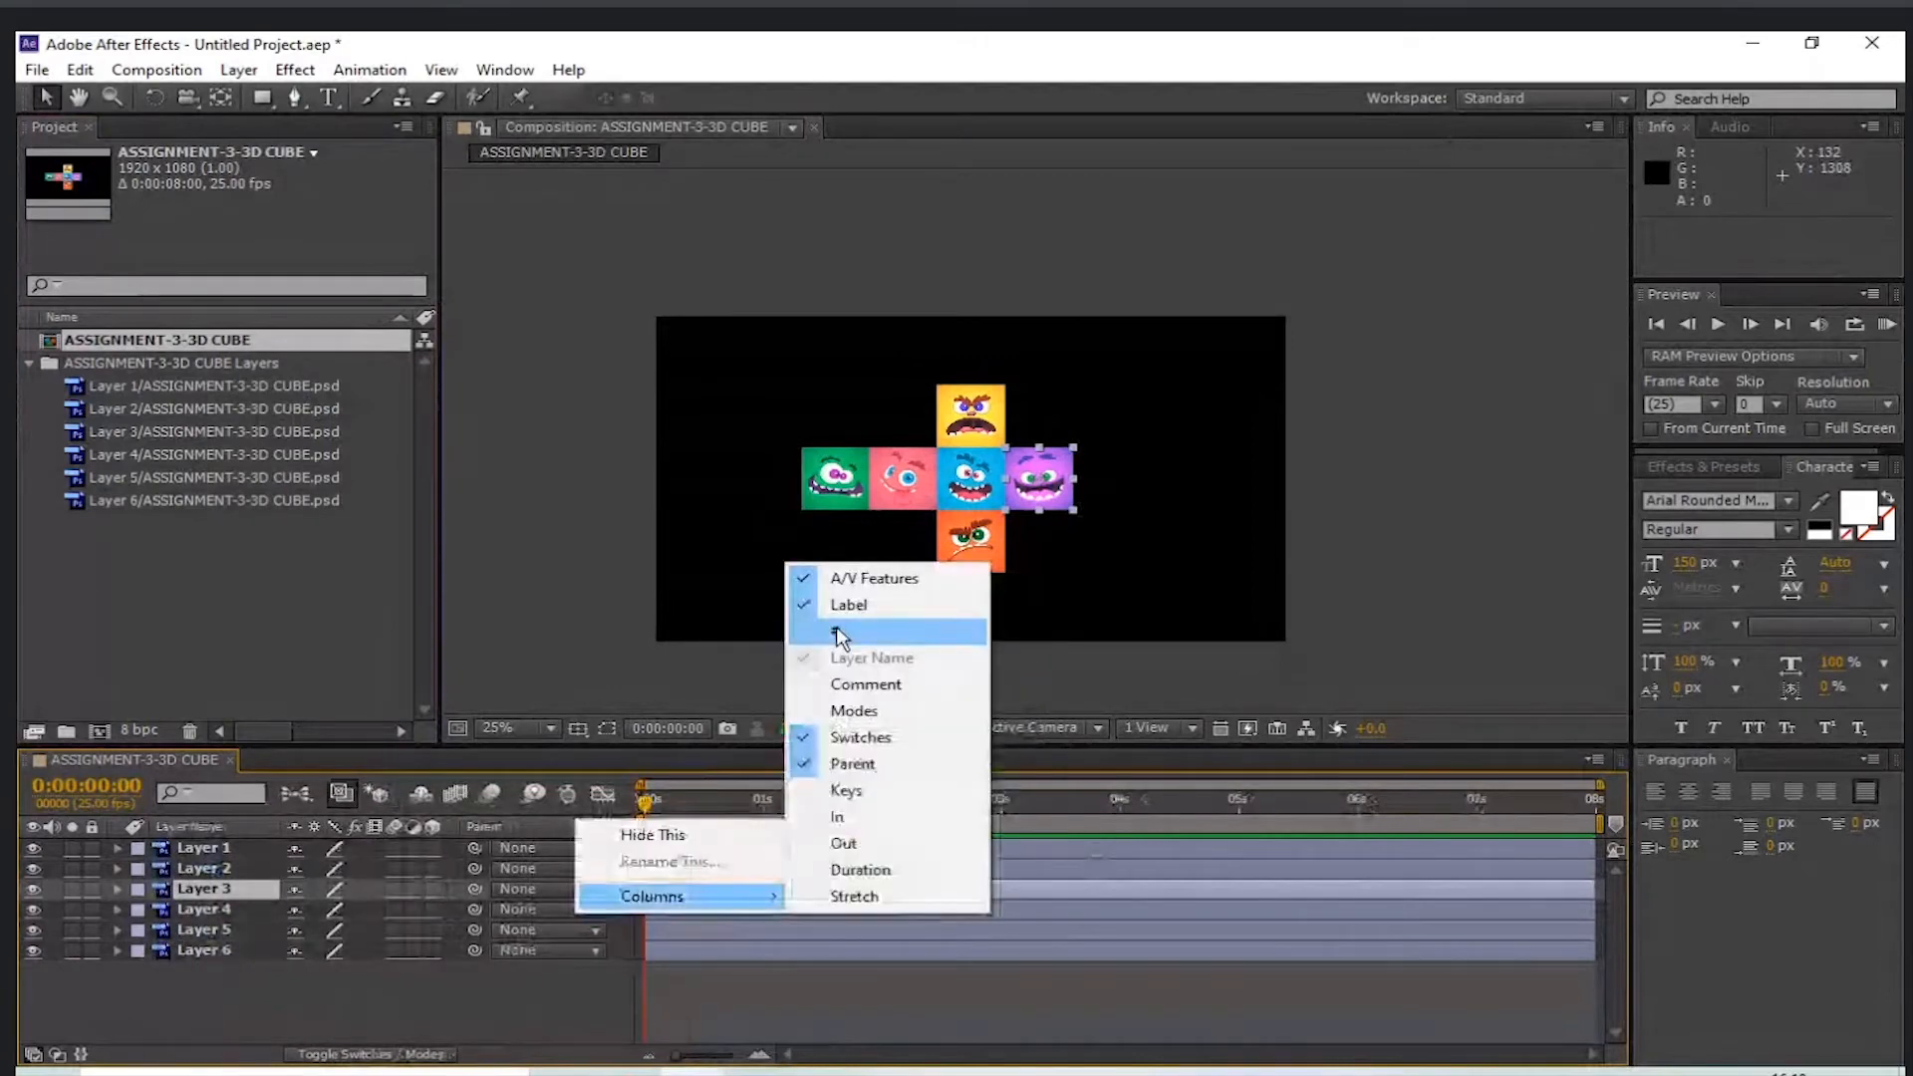
click(840, 635)
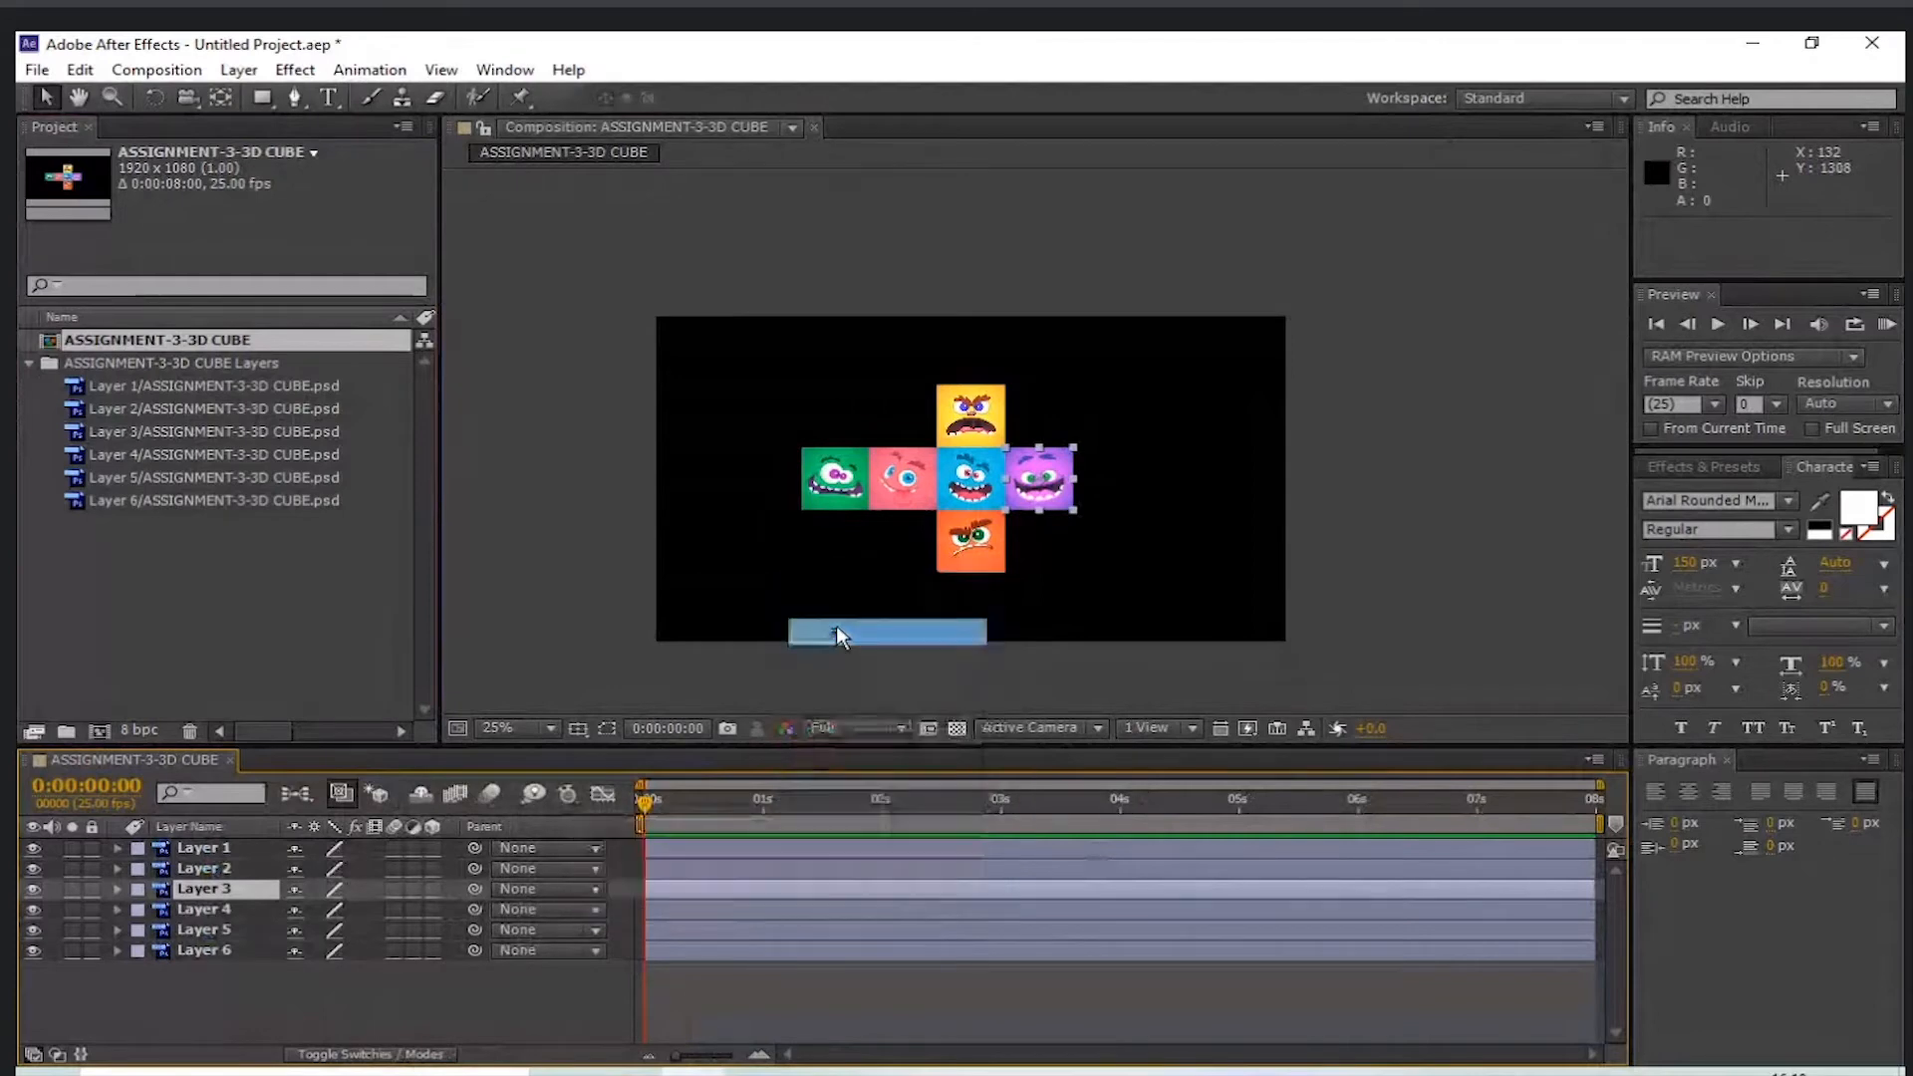
- Hide the timeline's Parent column and bring it back
right_click(575, 826)
mouse_move(688, 900)
click(864, 772)
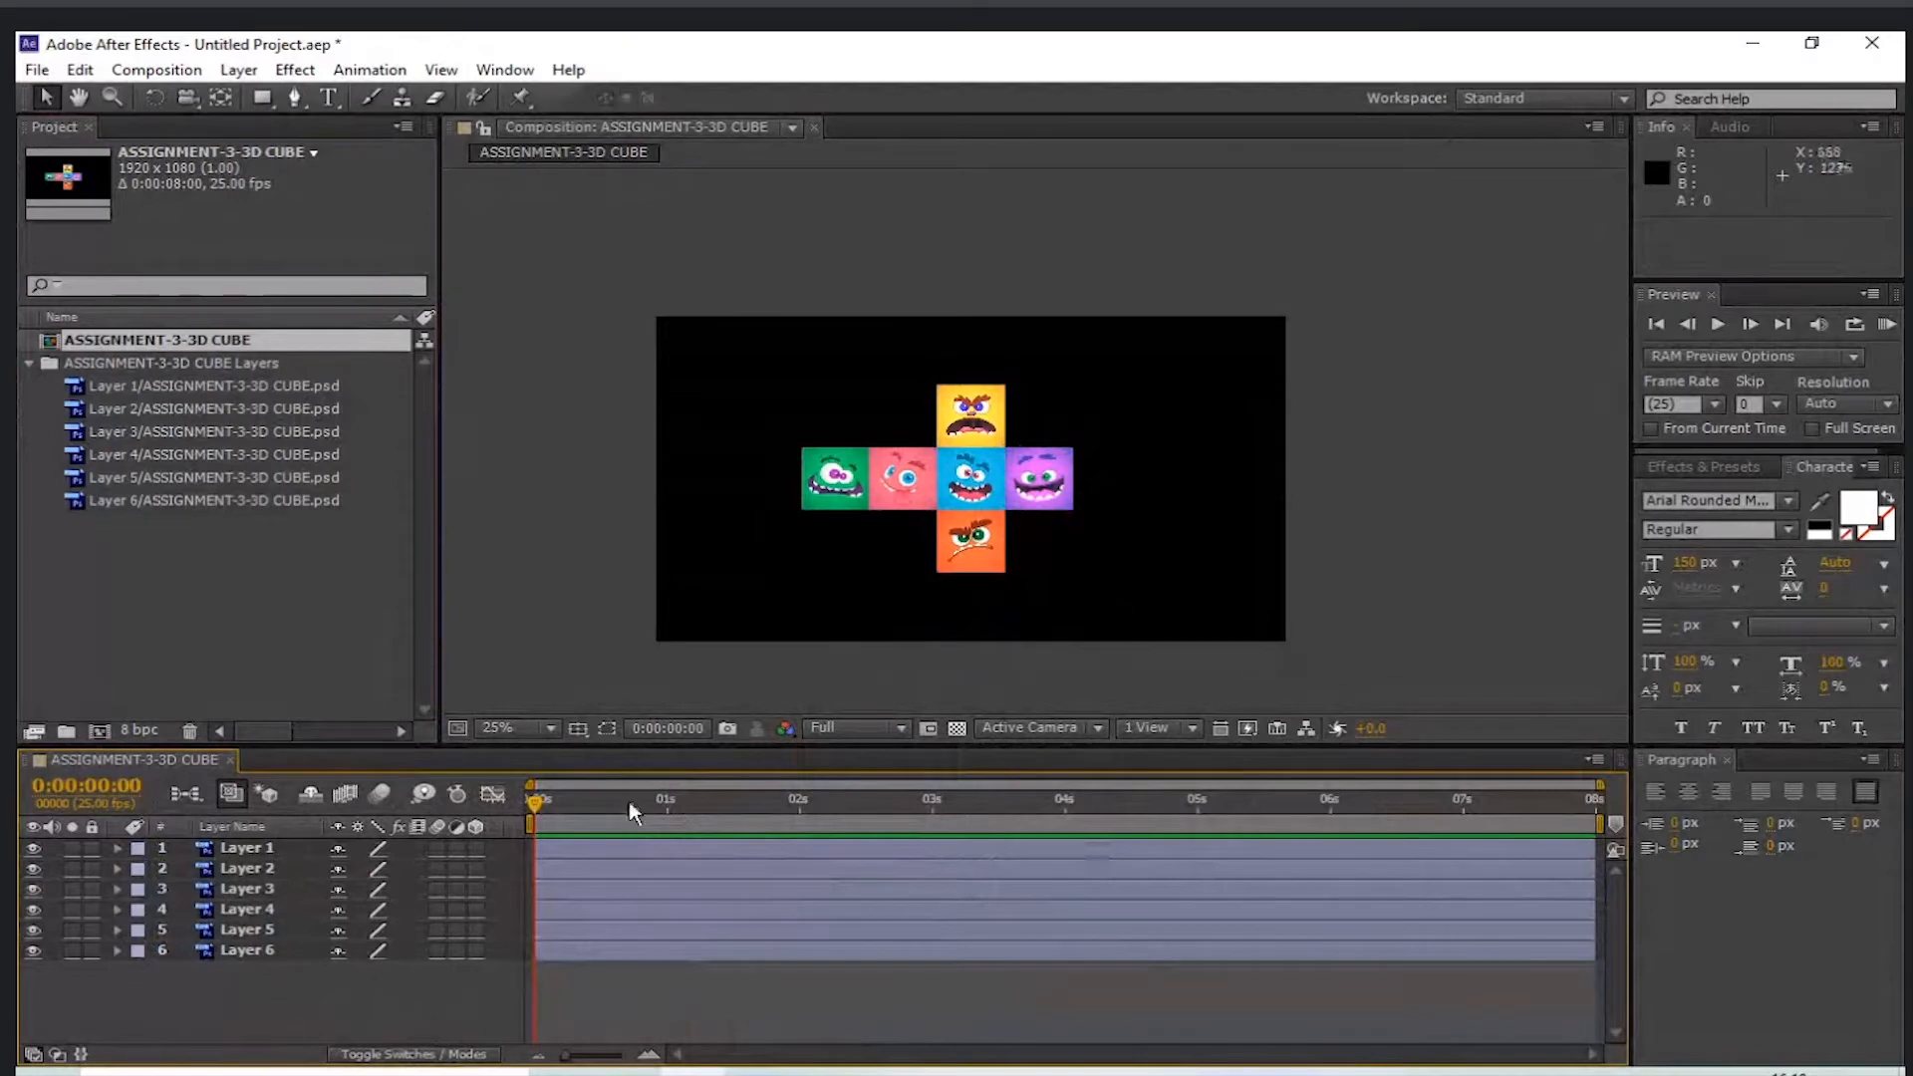
right_click(506, 828)
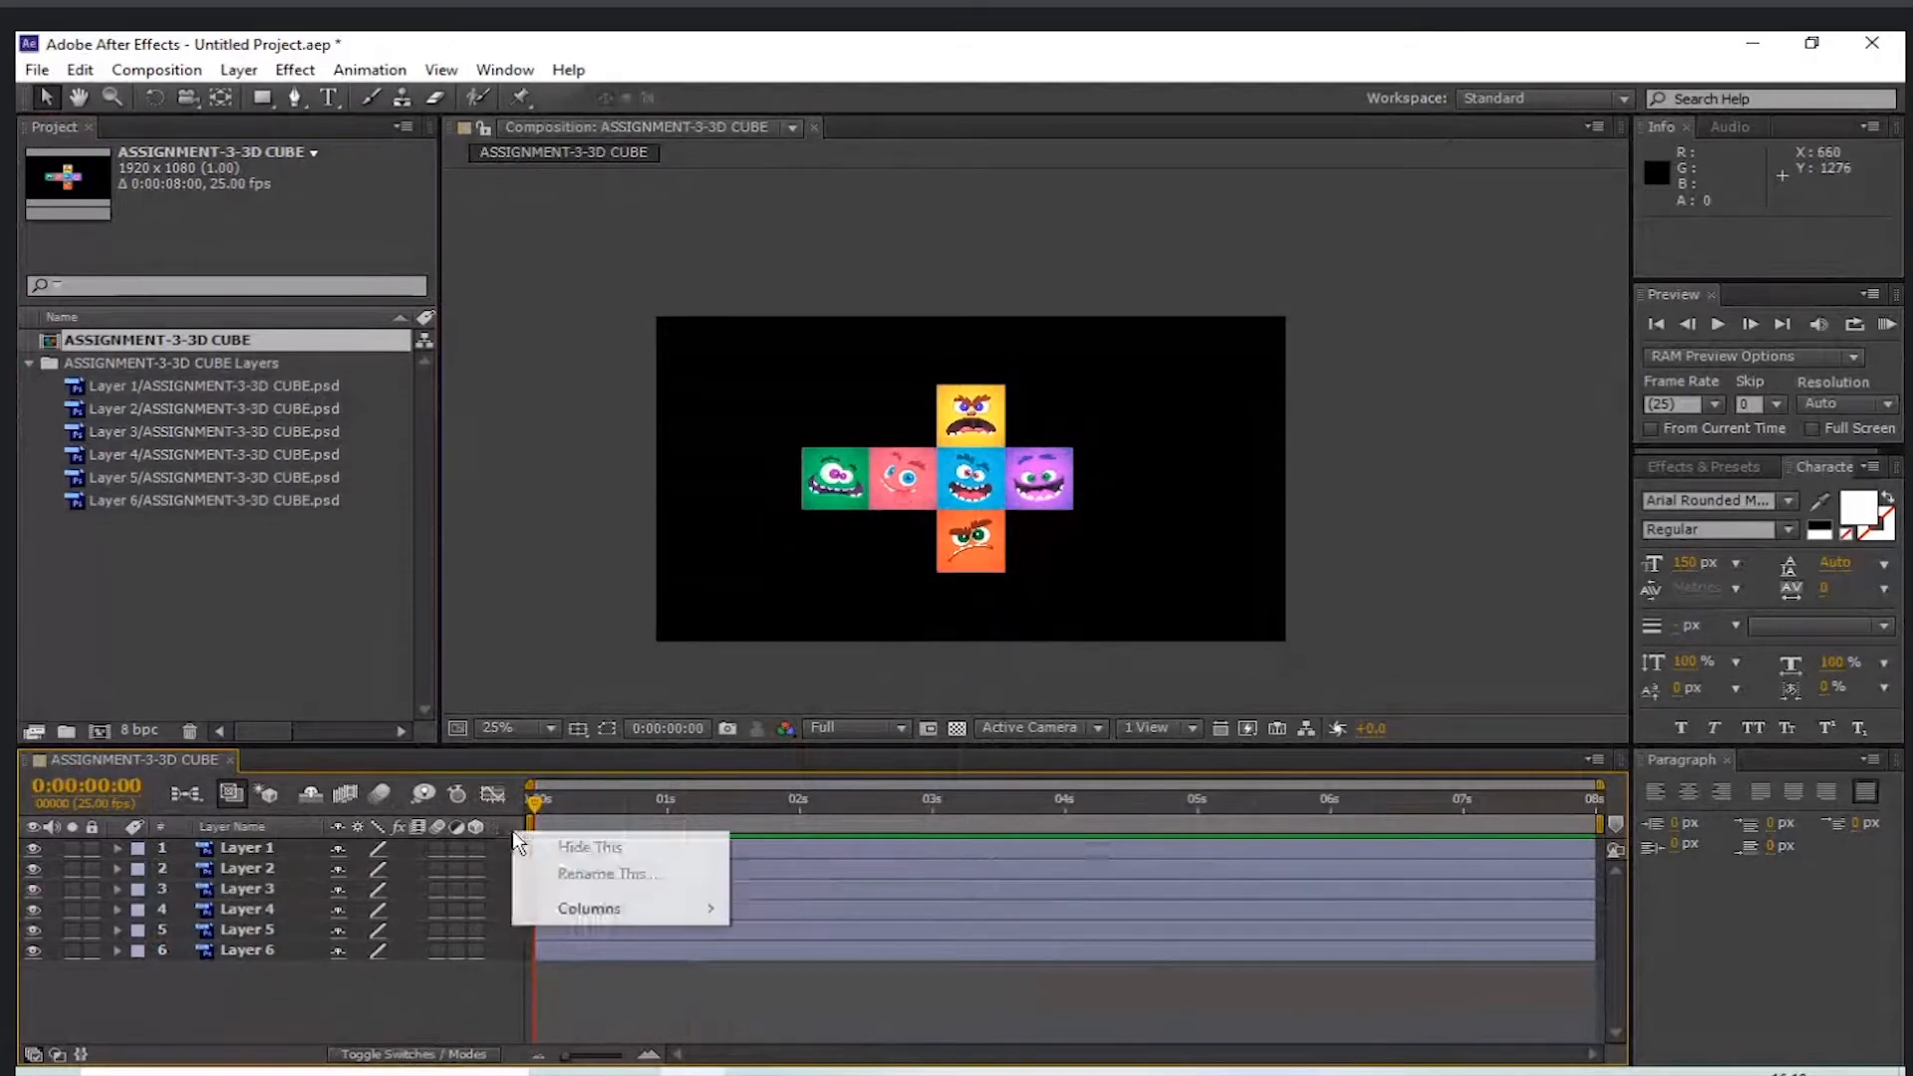
mouse_move(618, 908)
click(802, 777)
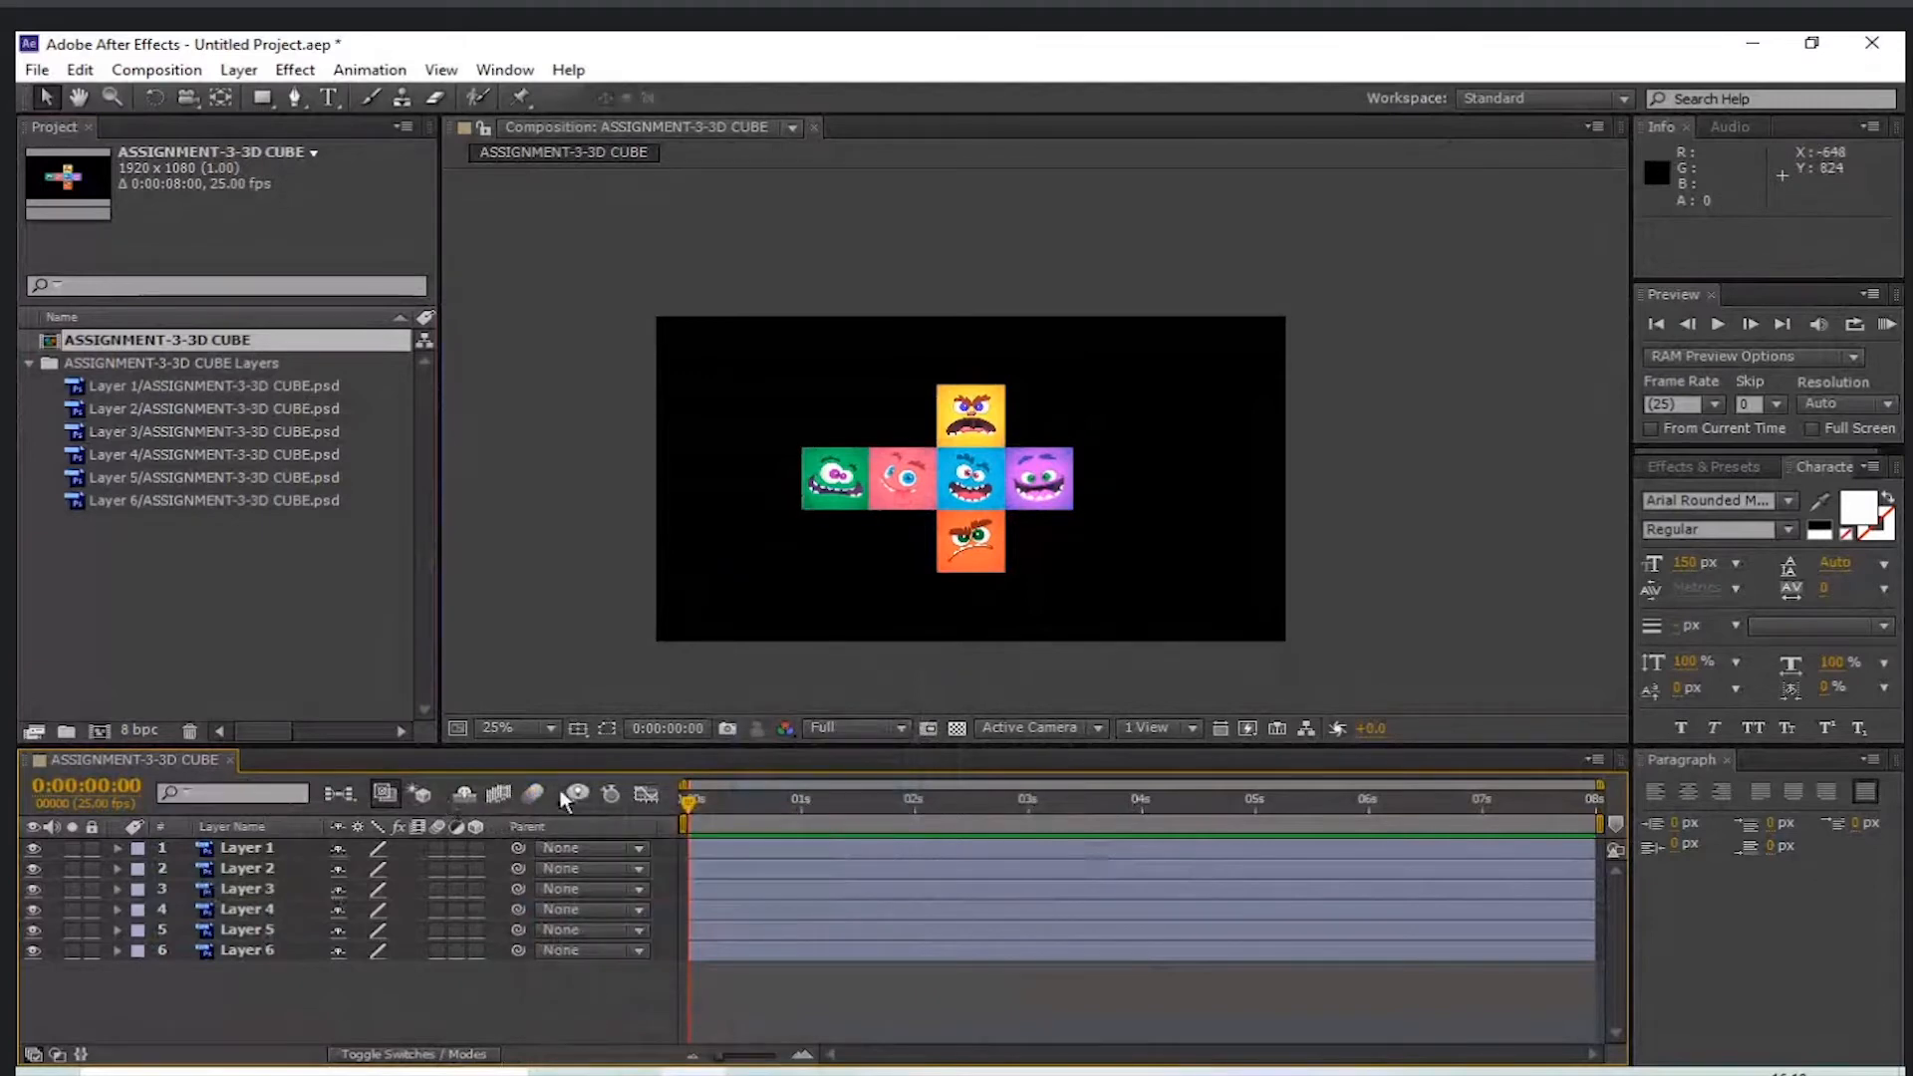
right_click(551, 821)
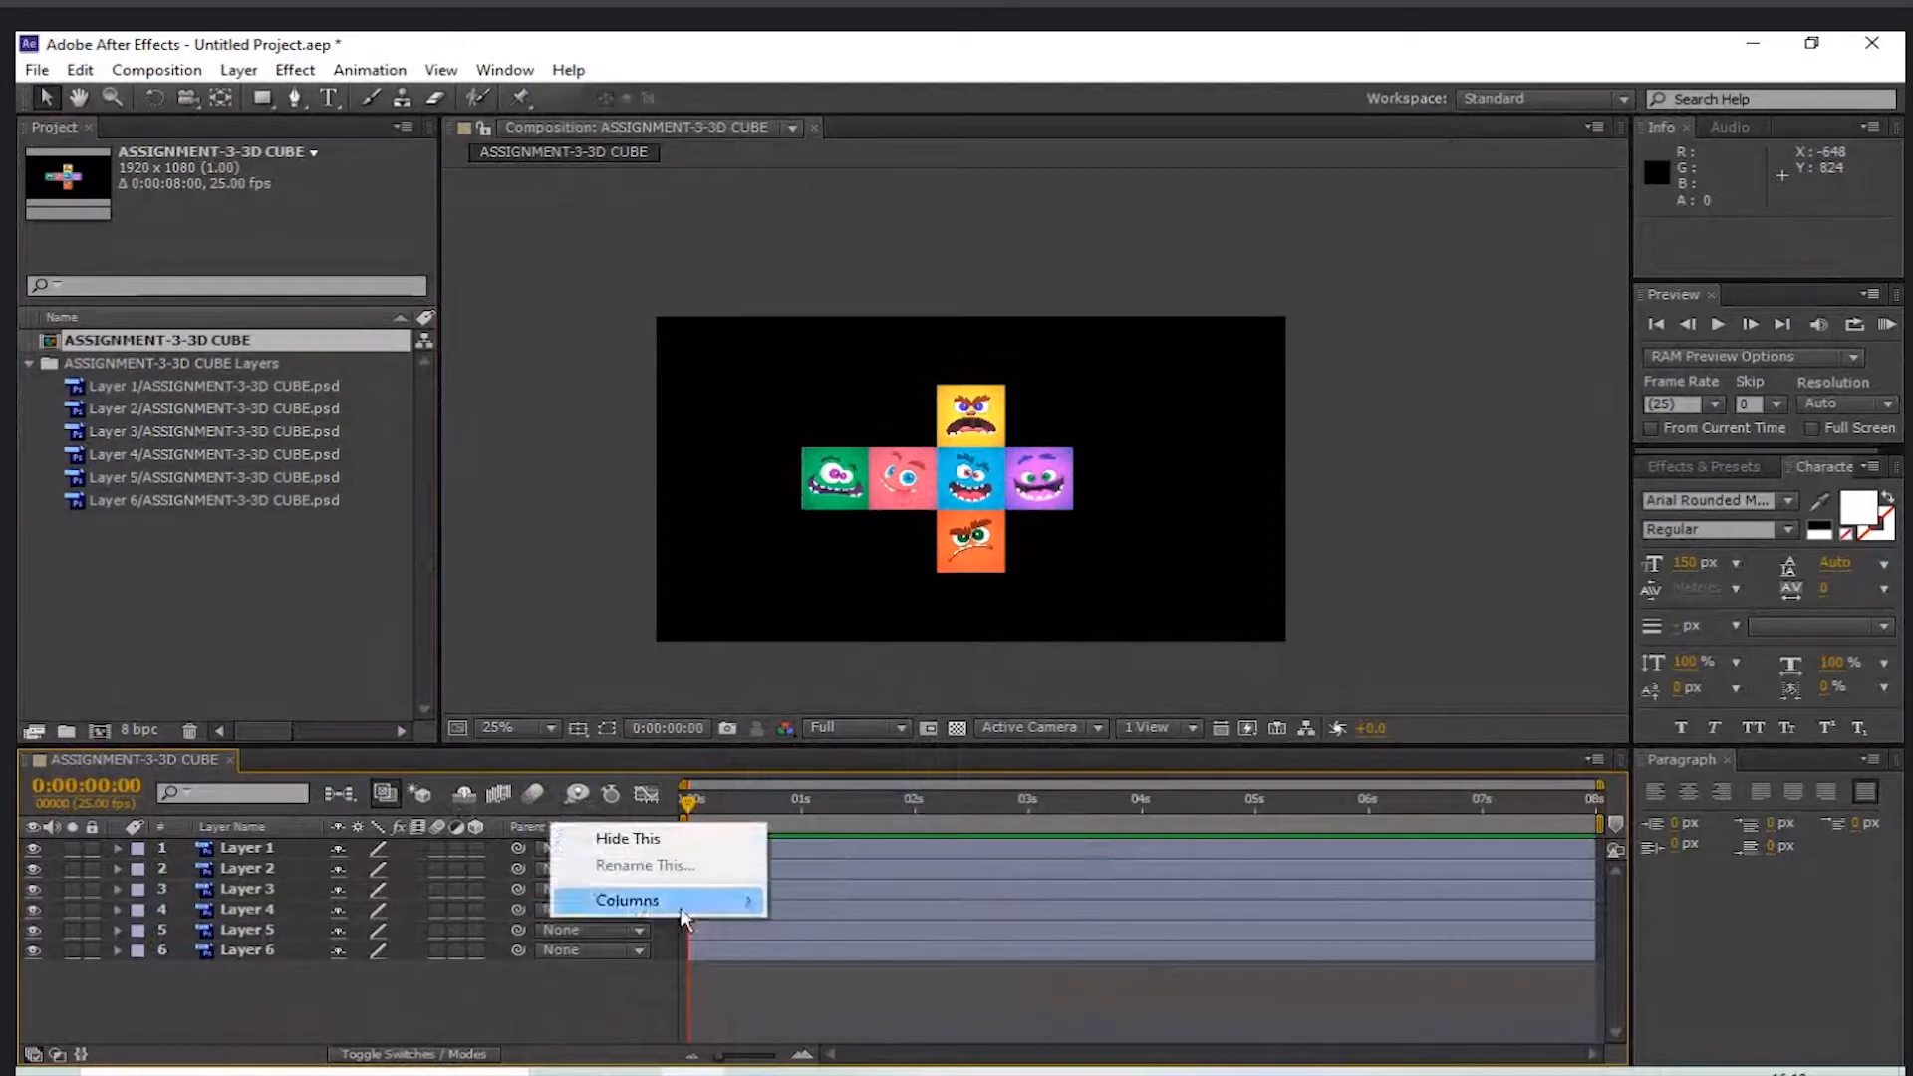
mouse_move(672, 897)
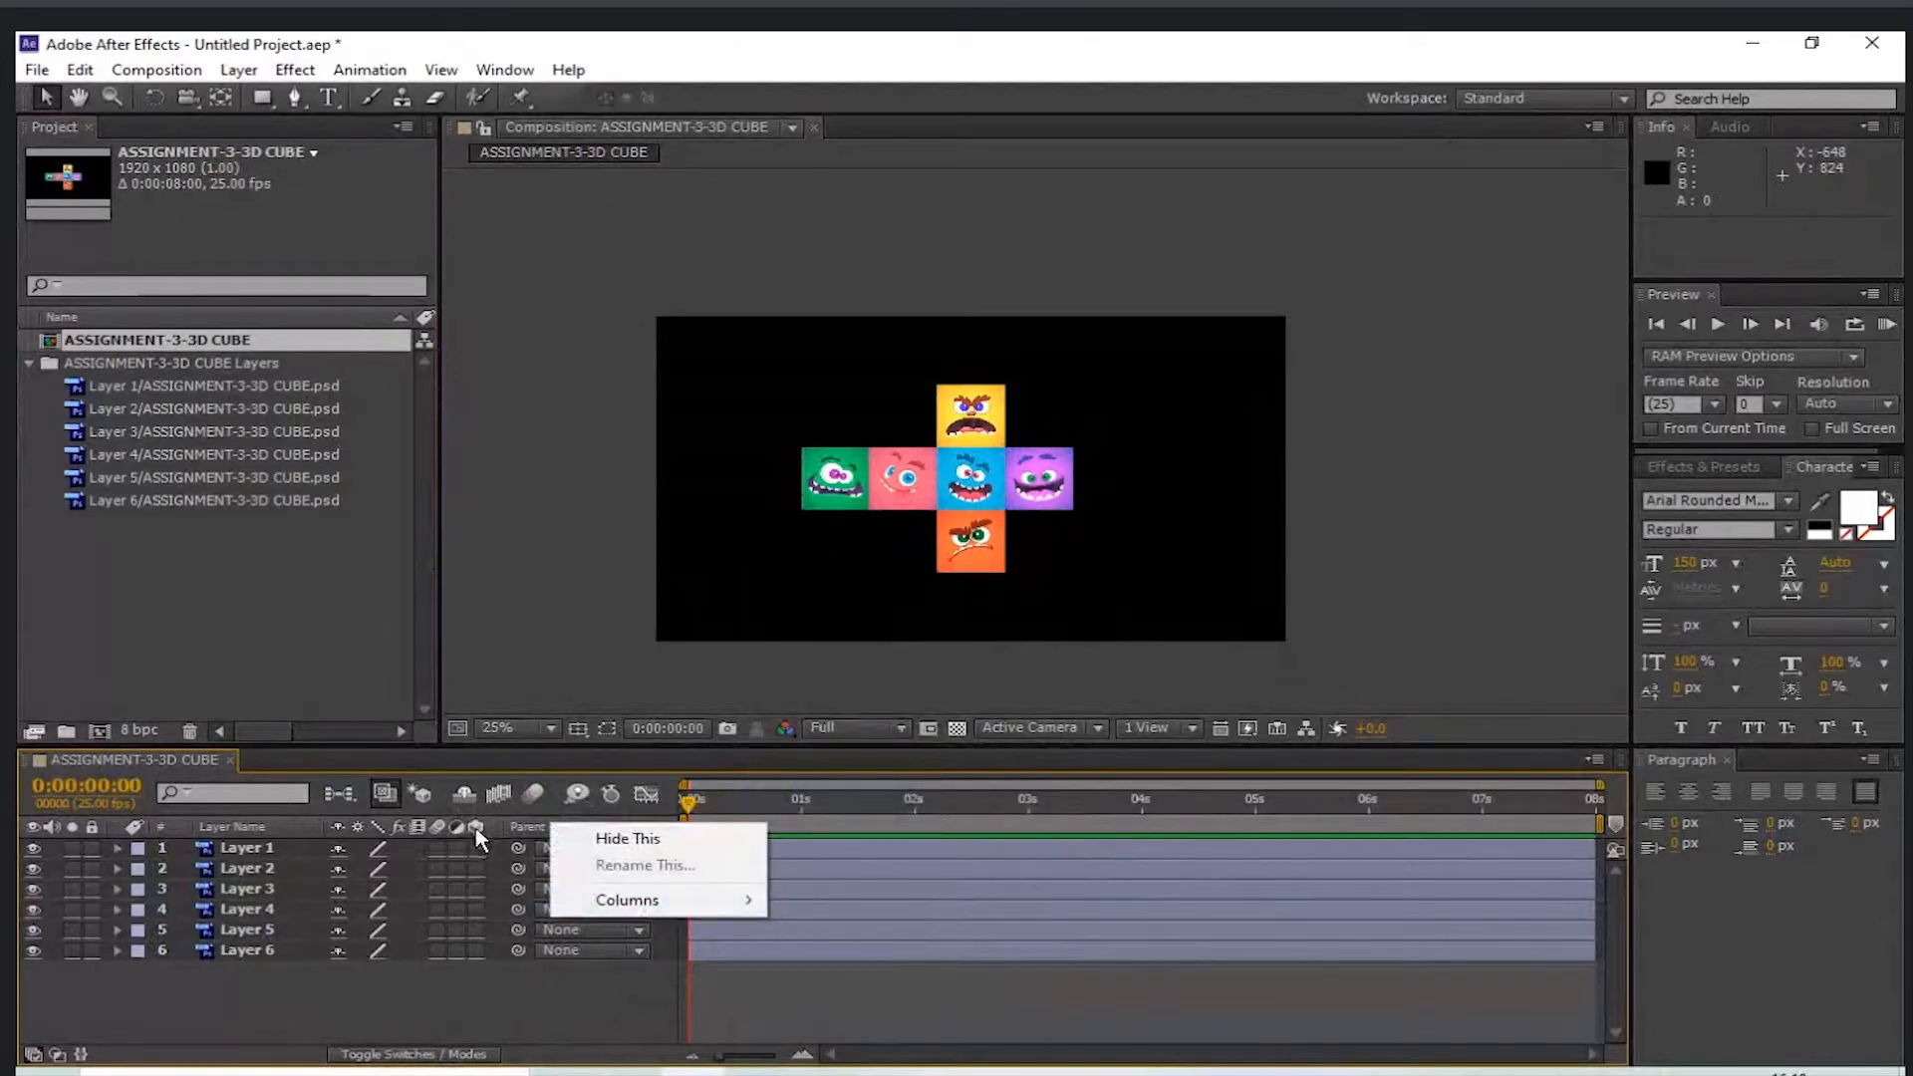
click(473, 968)
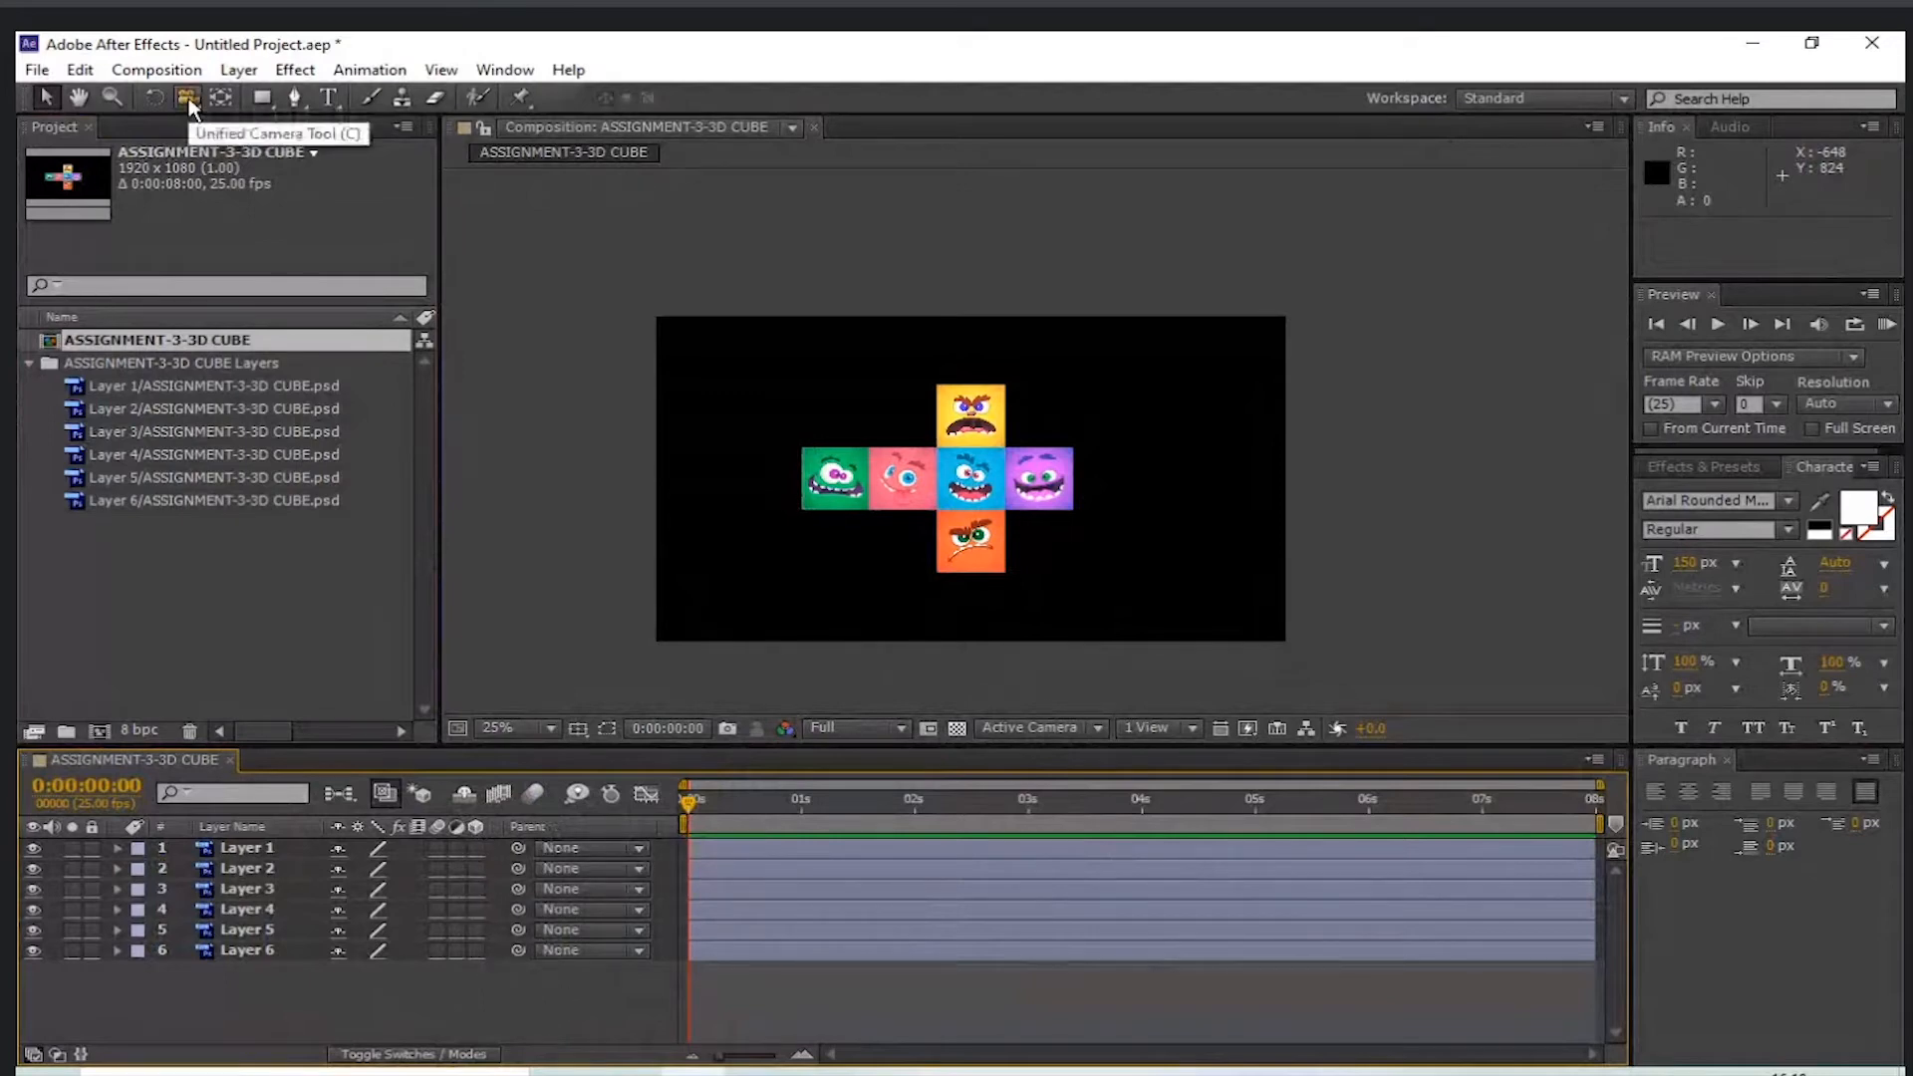
- Activate the Unified Camera Tool
drag(188, 98, 351, 1021)
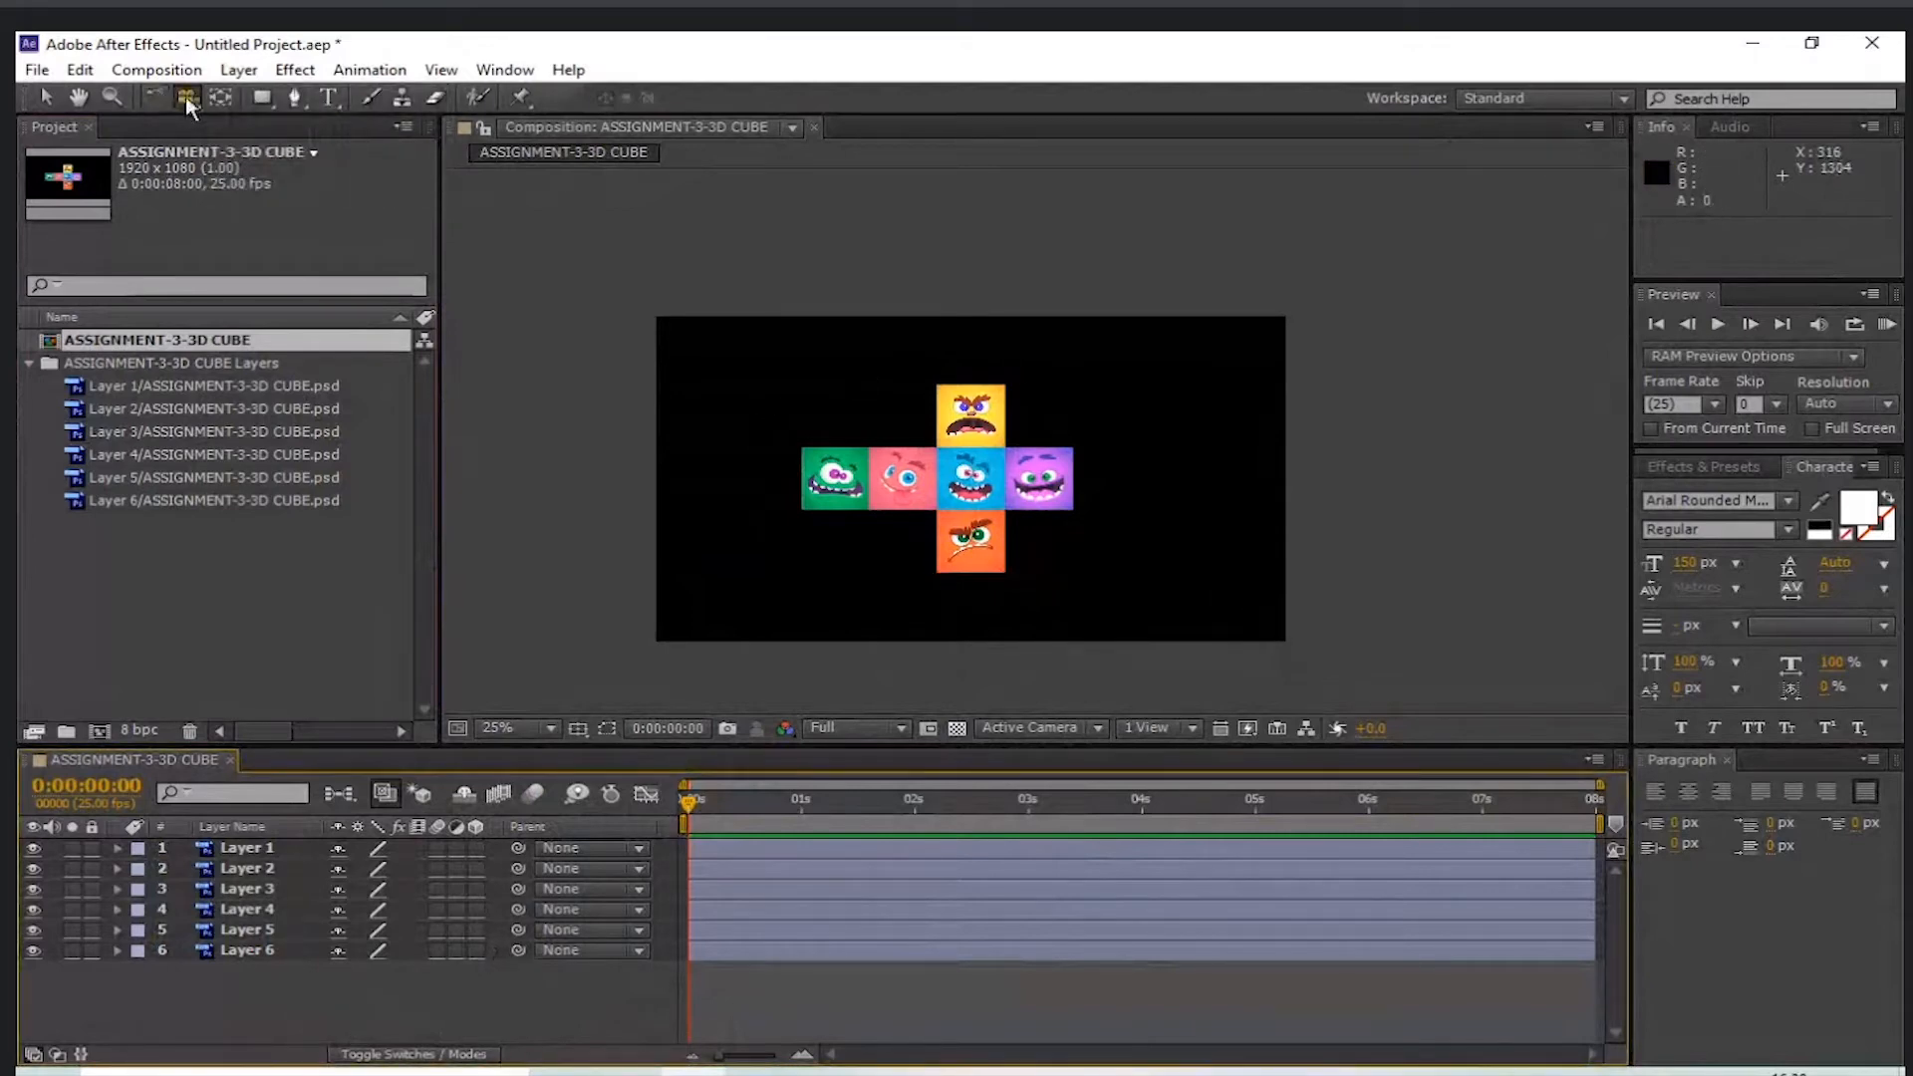
- Activate the Track Z Camera Tool and switch back to the Unified Camera Tool
drag(185, 96, 297, 176)
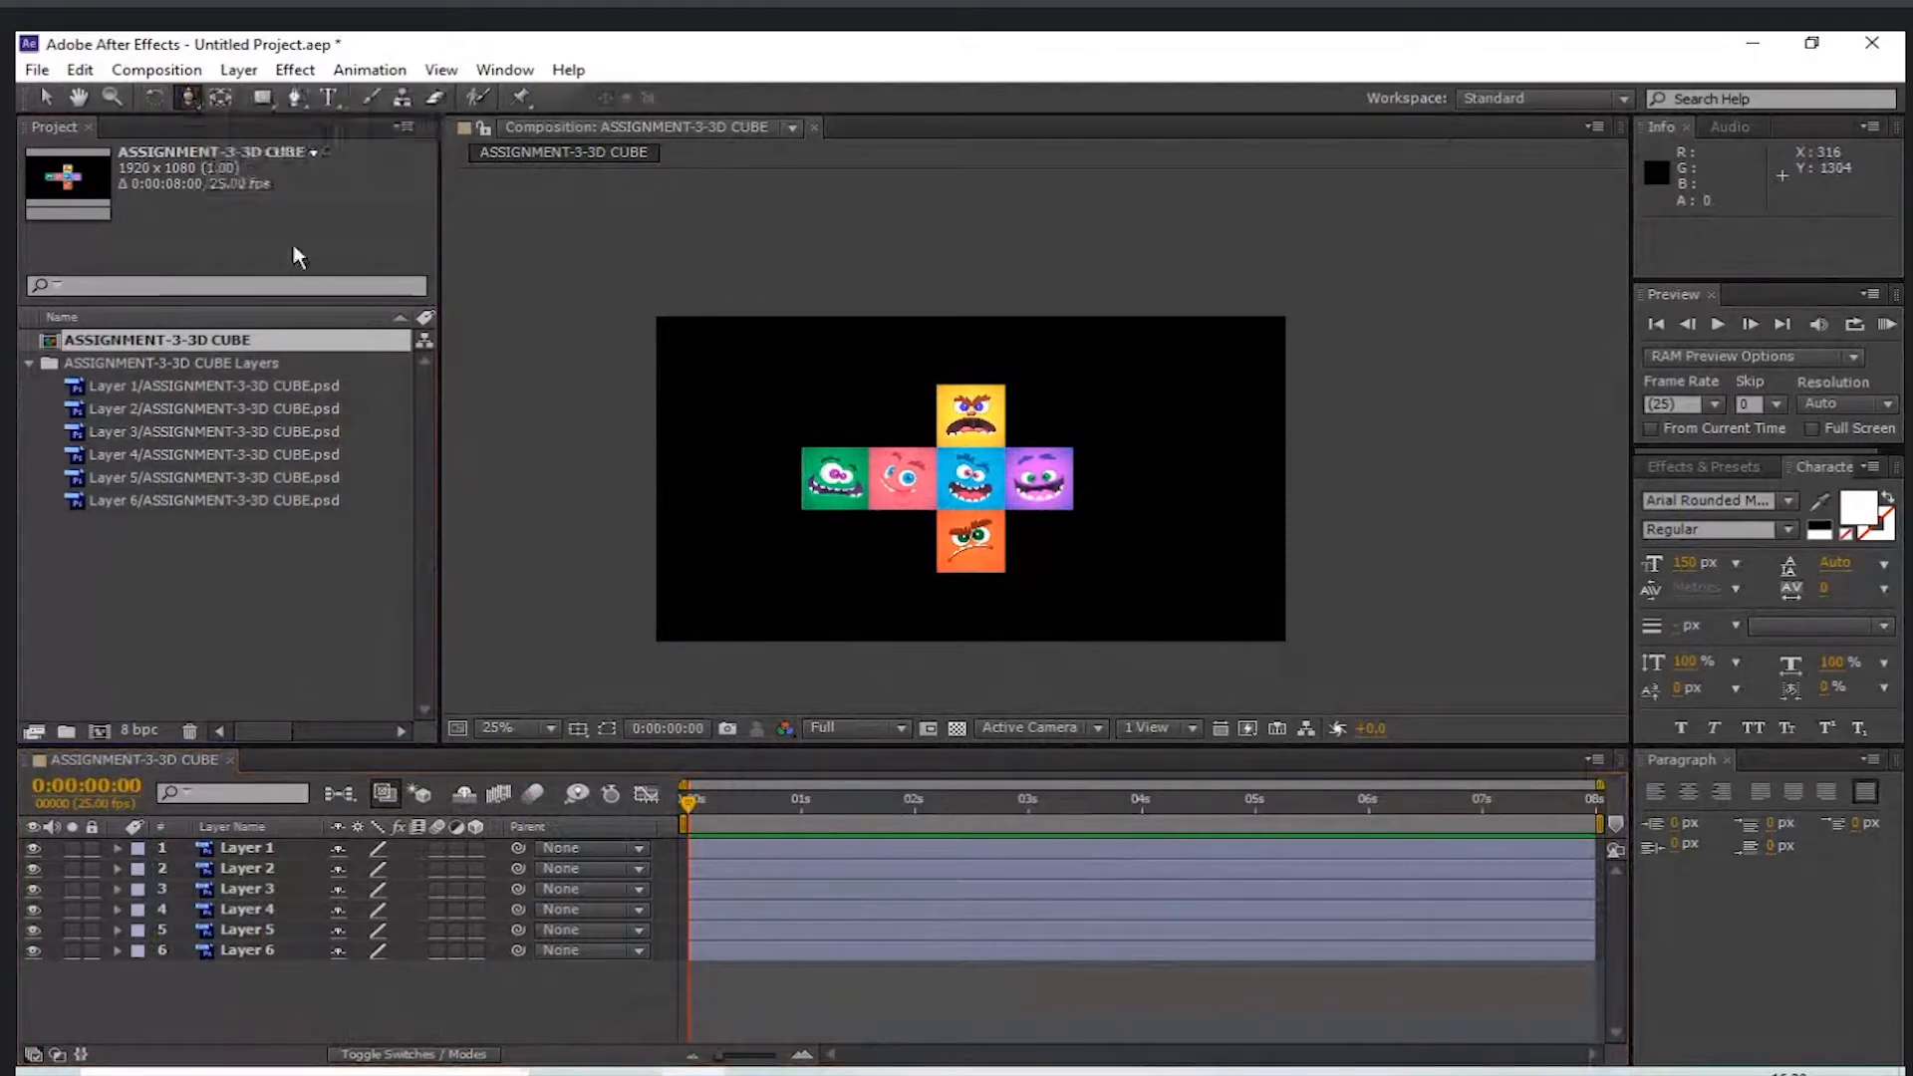
click(468, 997)
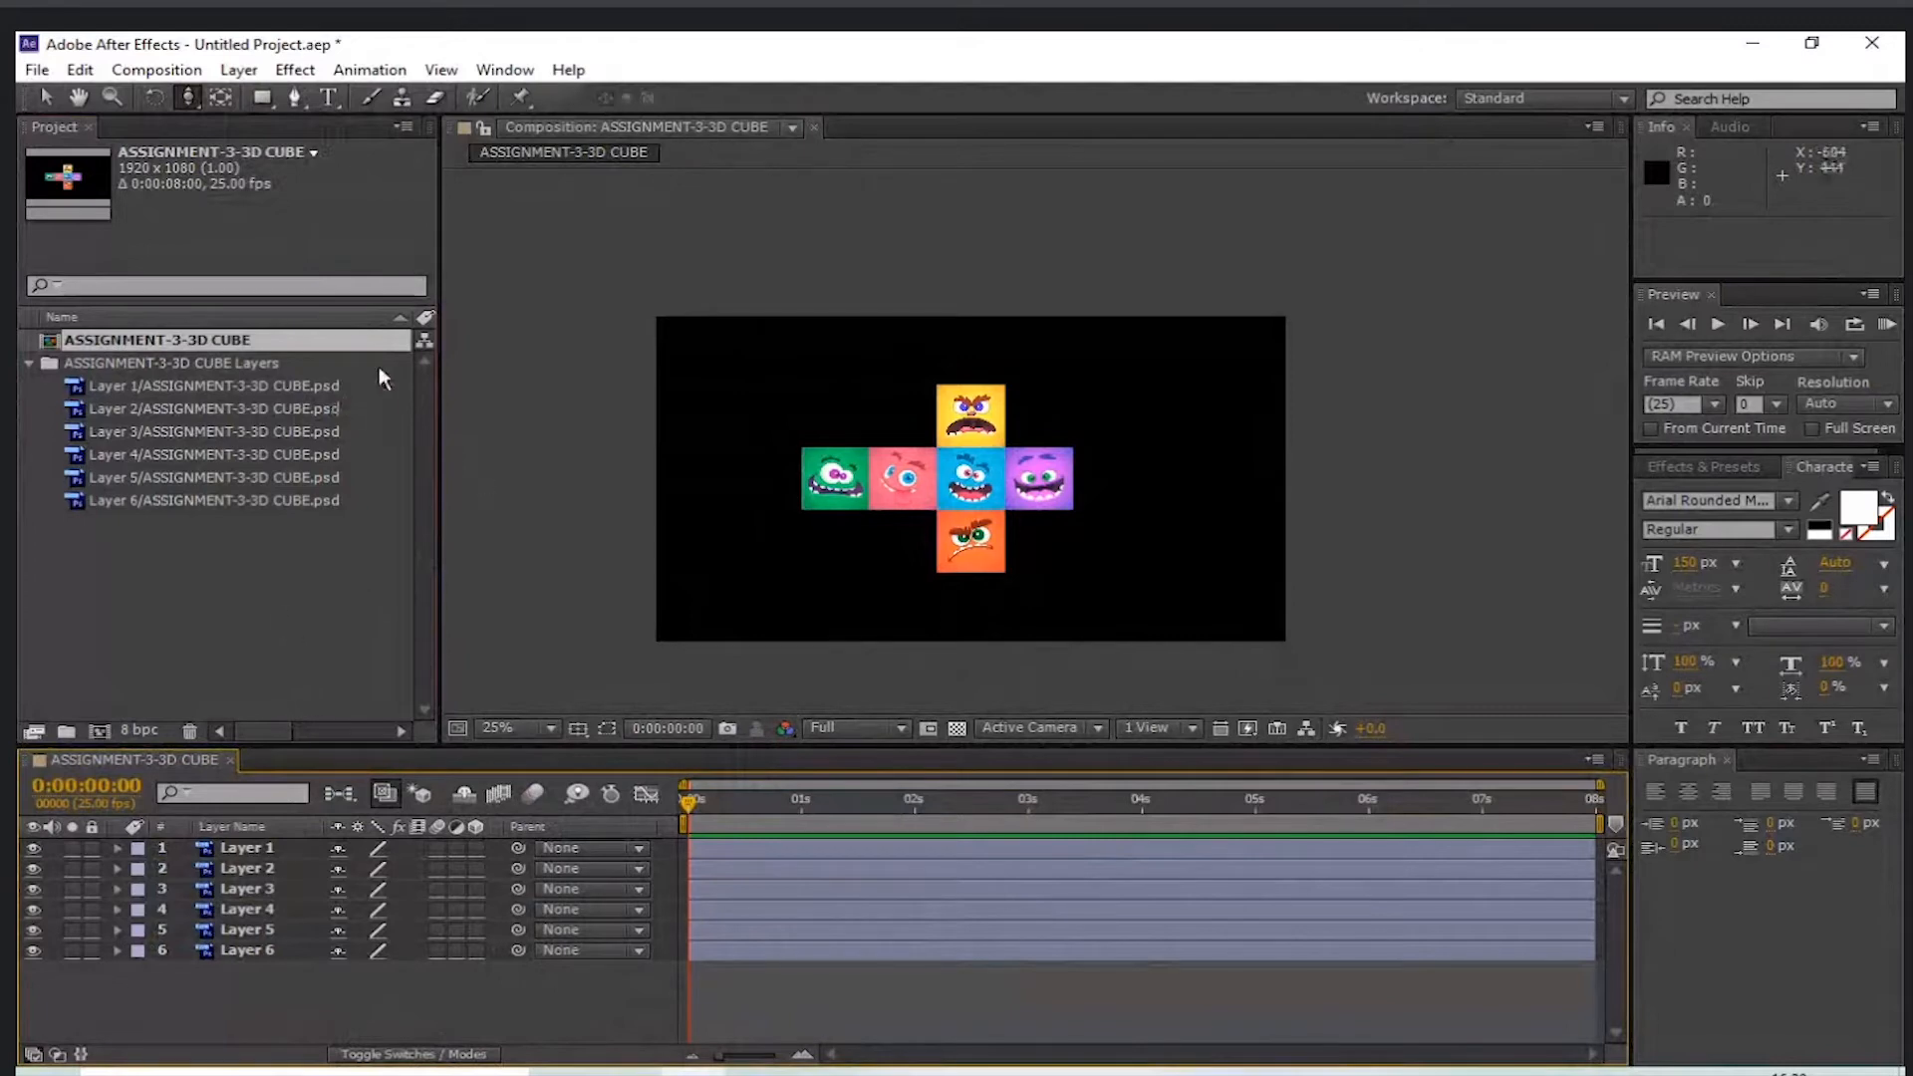
click(187, 96)
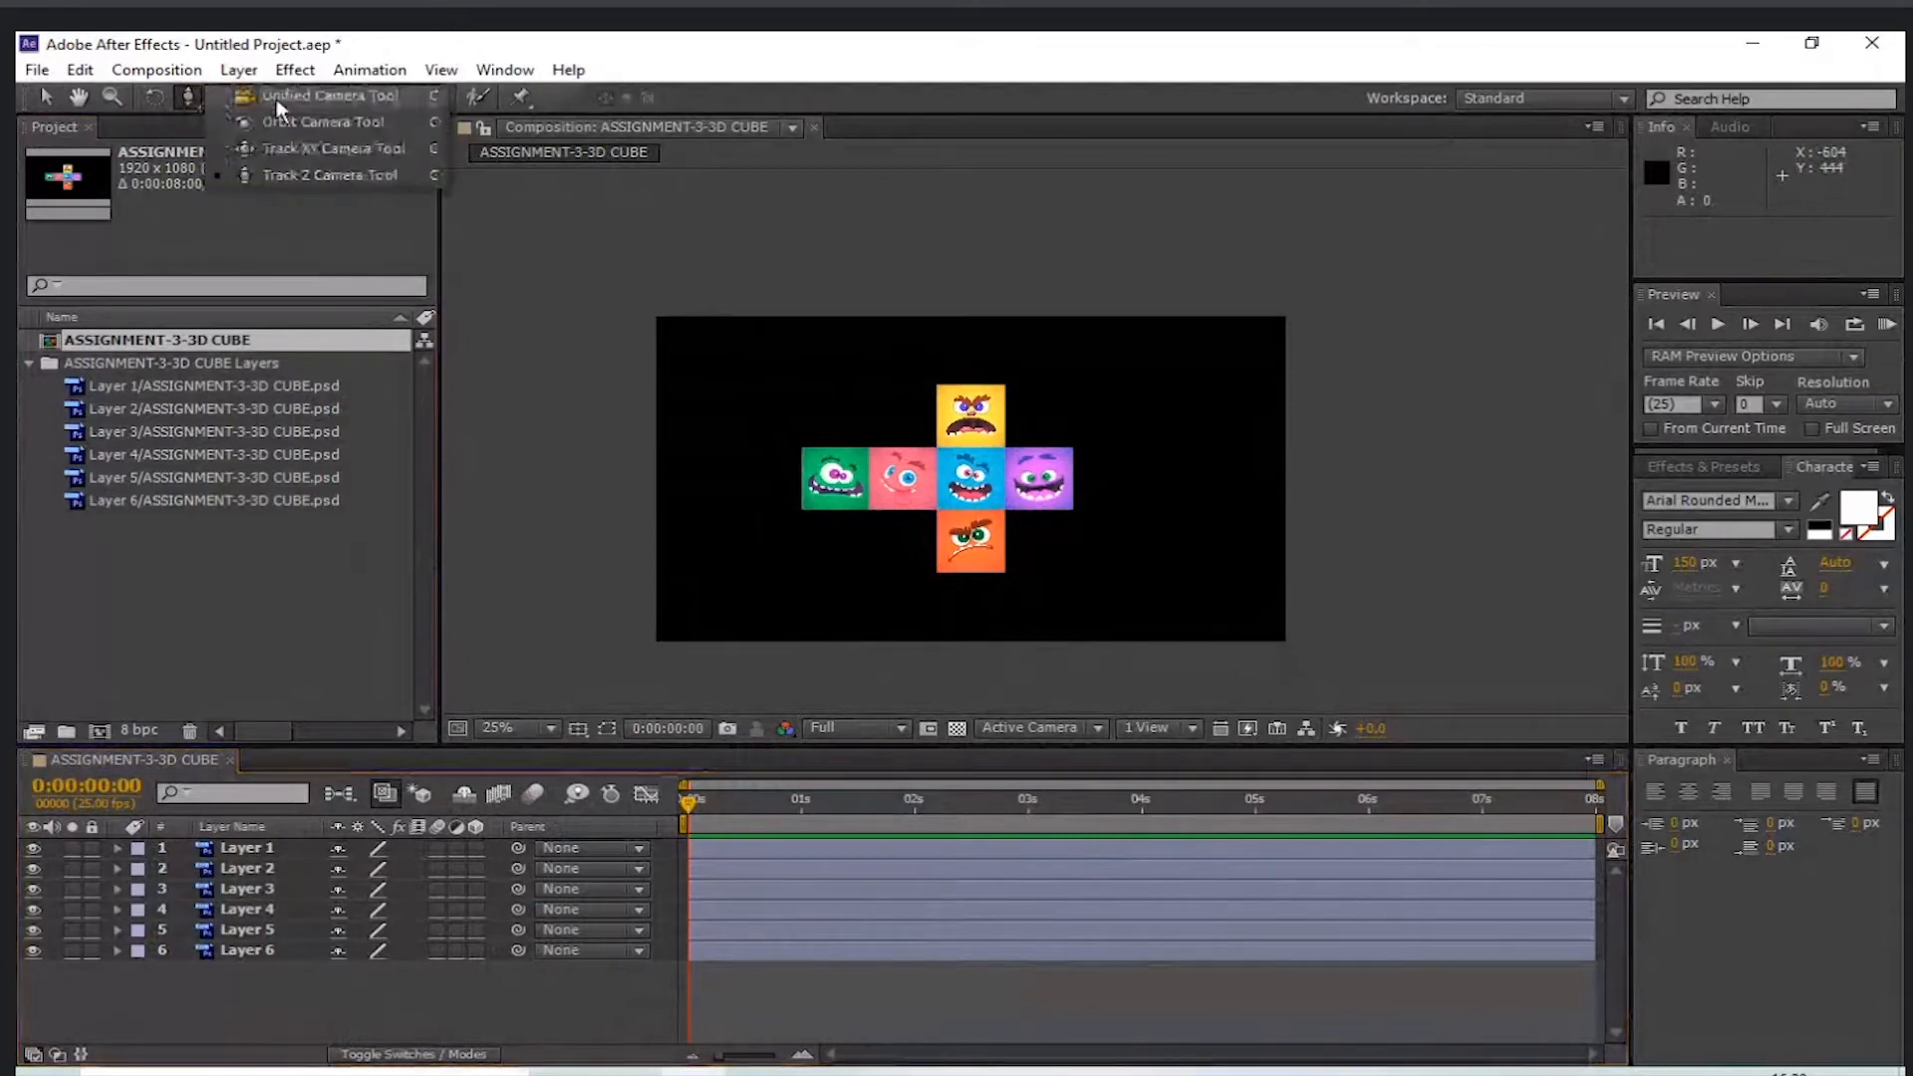
click(277, 99)
click(189, 98)
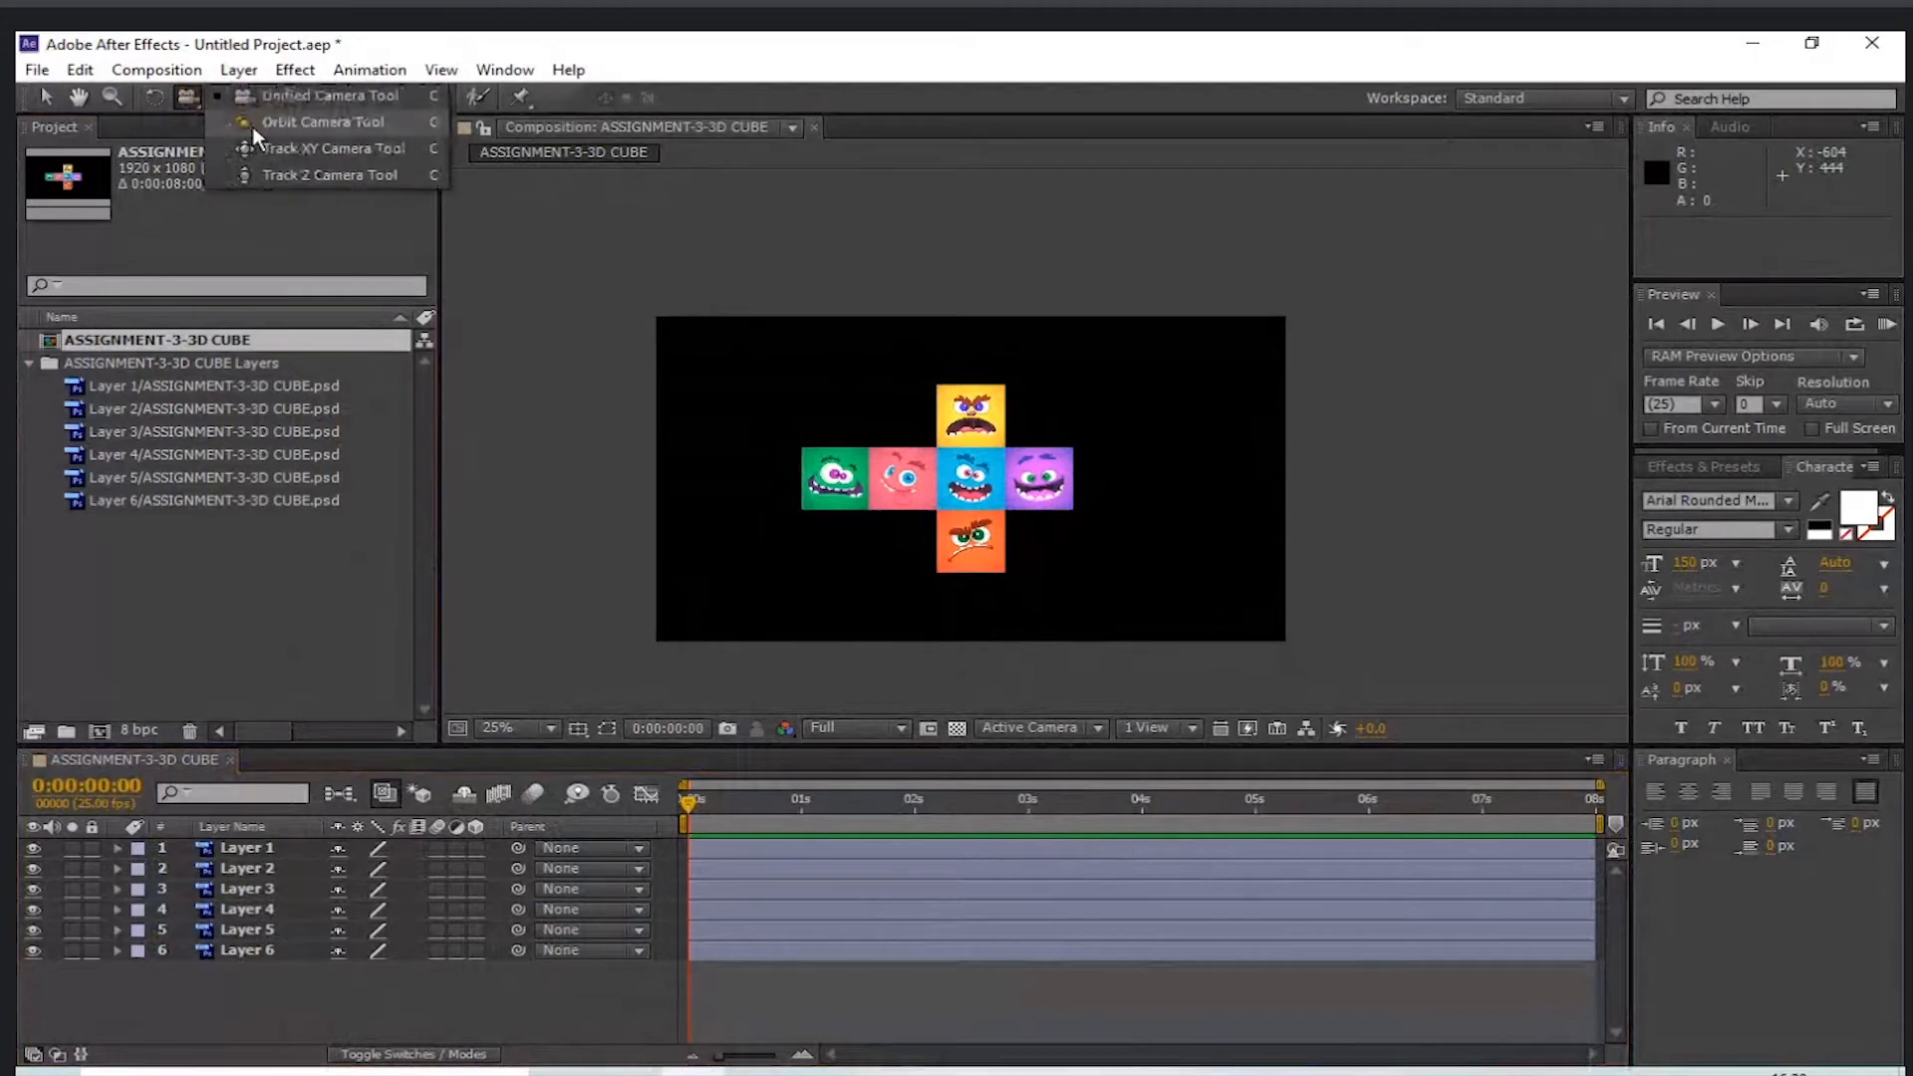
click(458, 992)
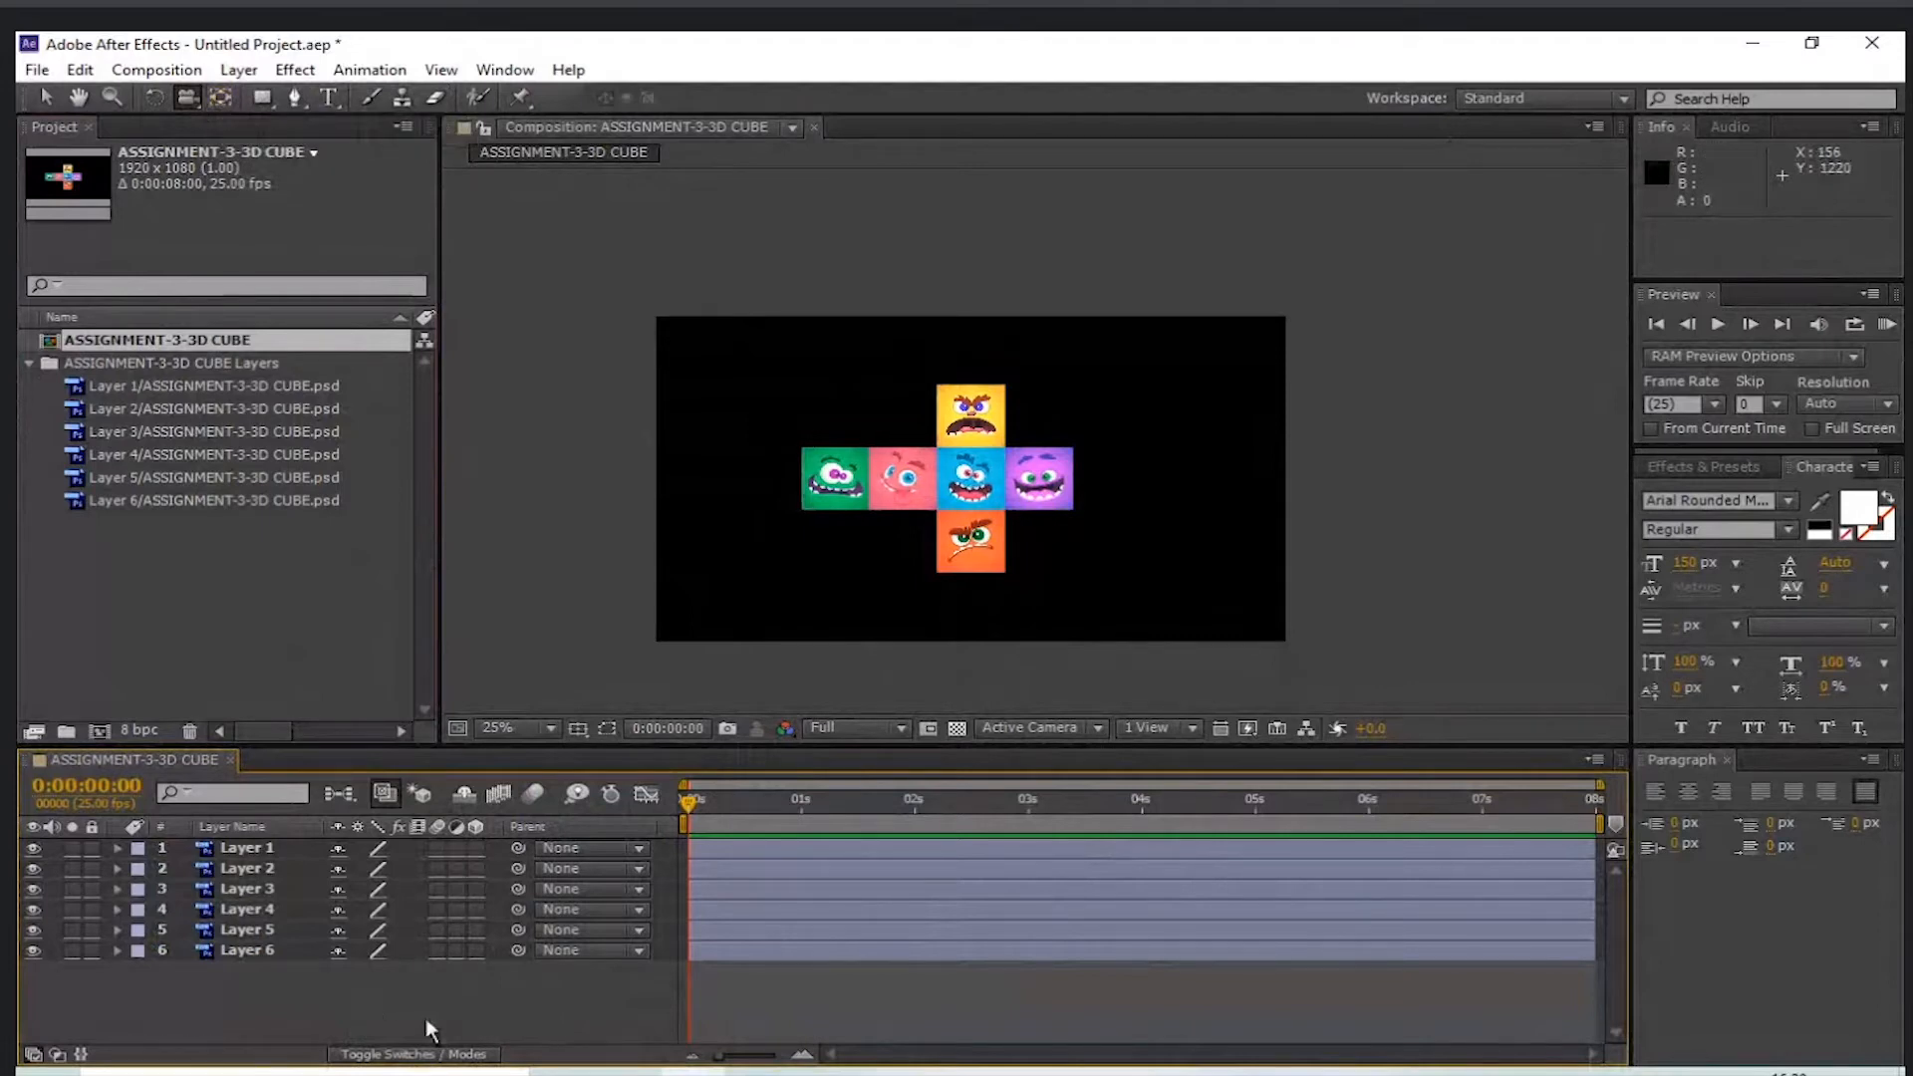
- Select Layer 1 through Layer 6 and turn all of them into 3D layers
click(261, 852)
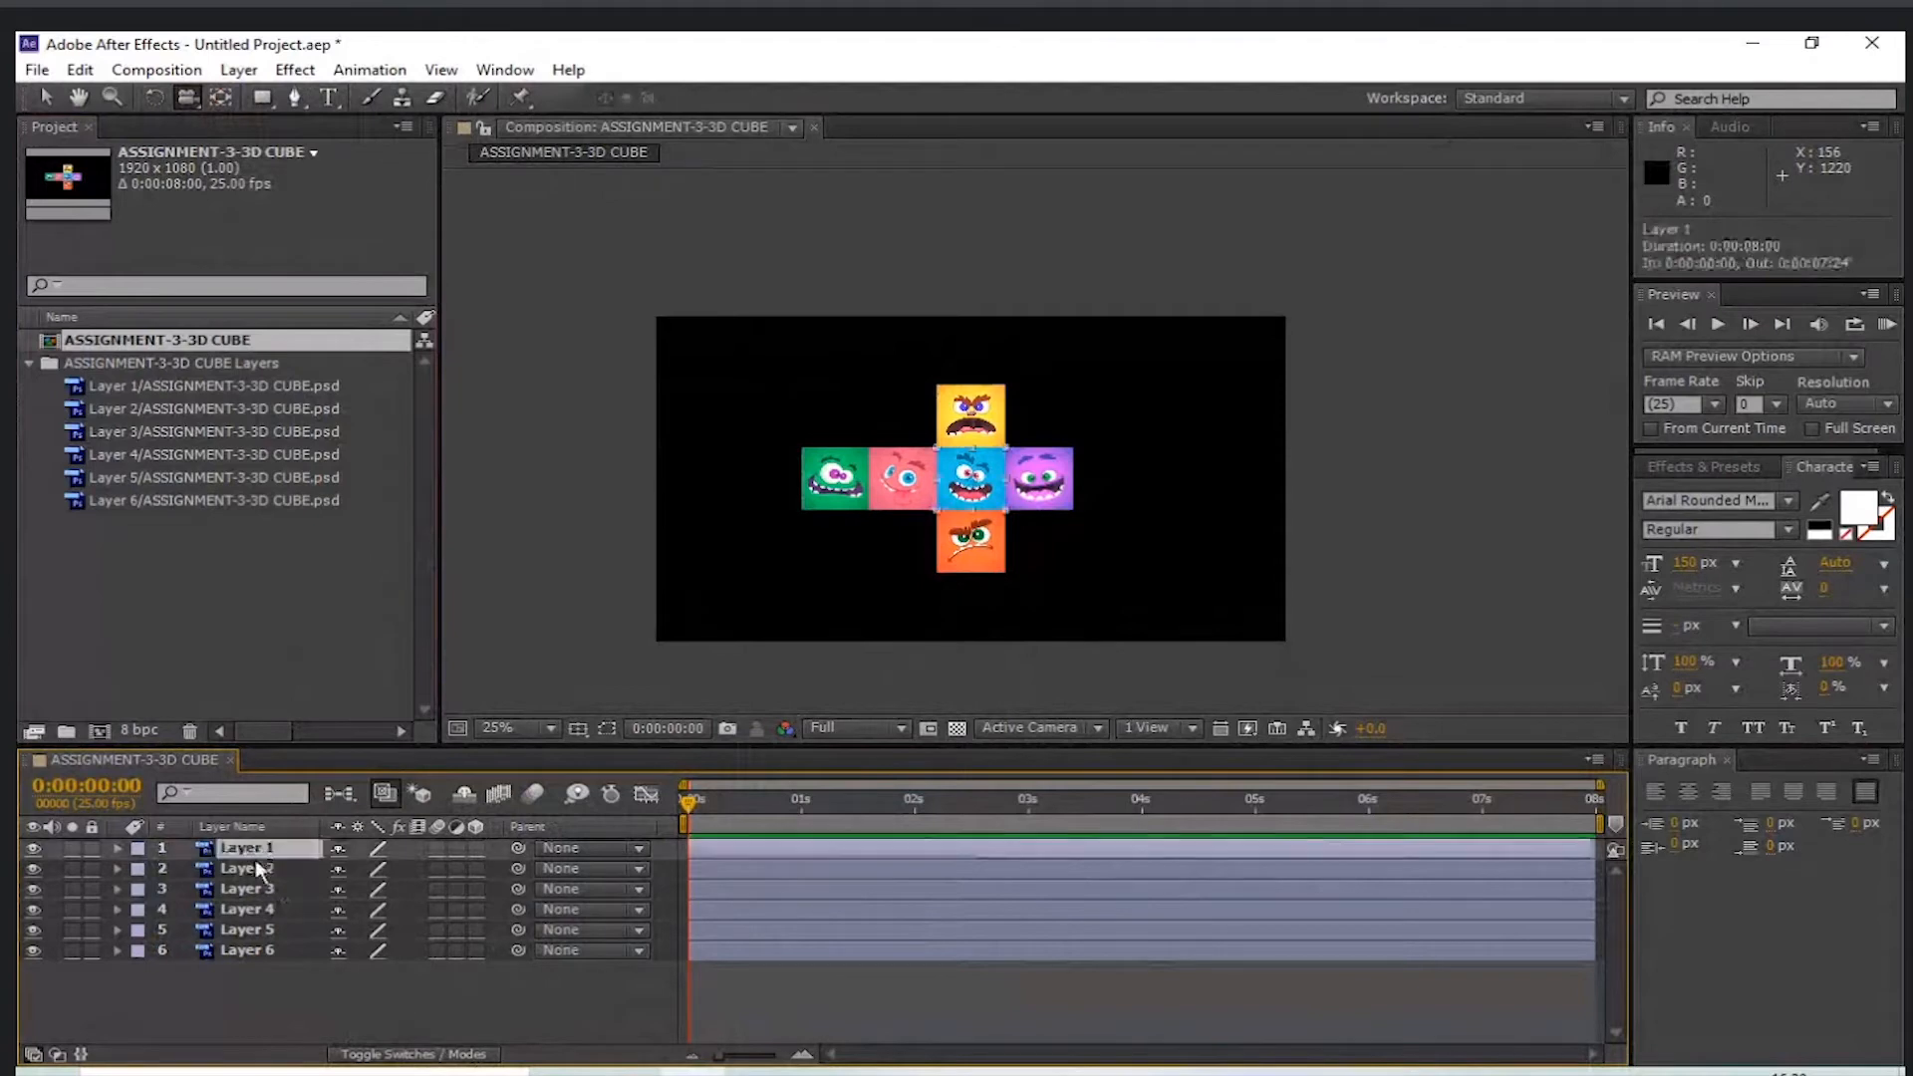
shift+click(257, 951)
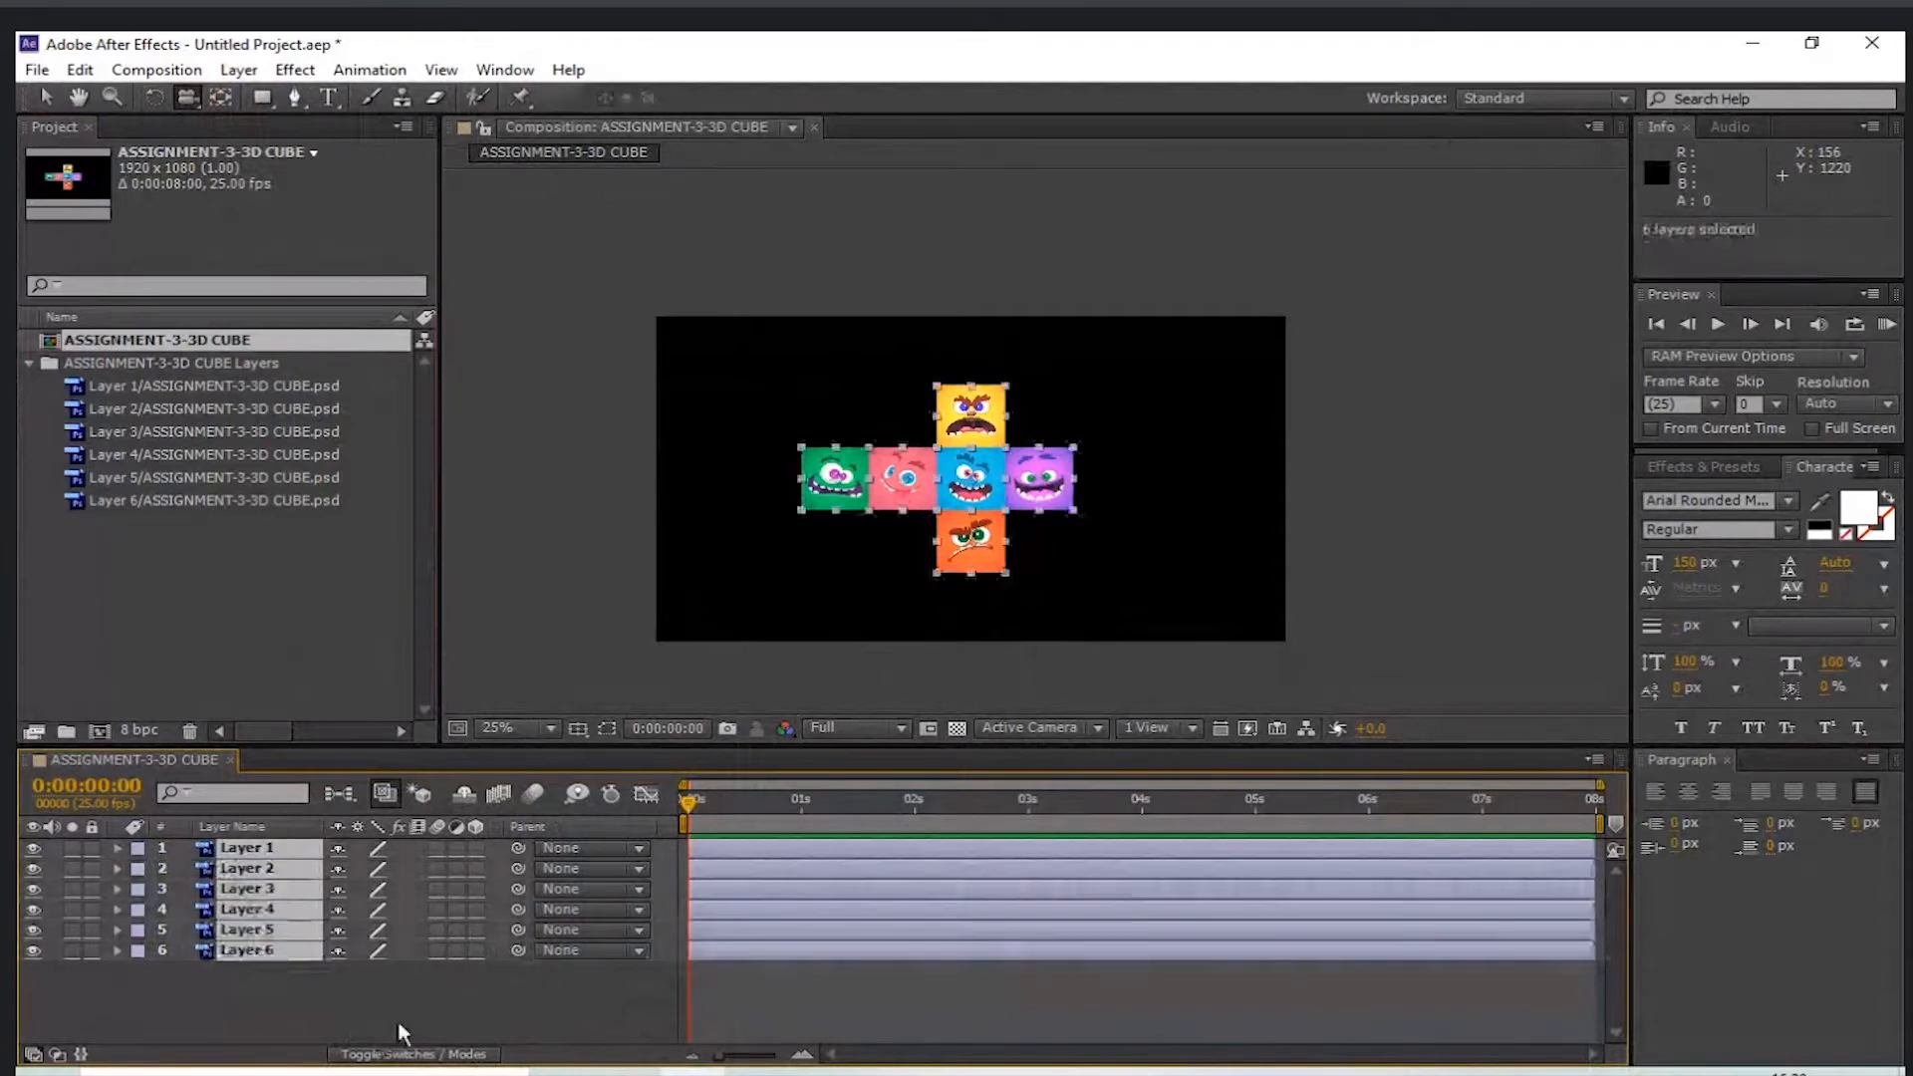
click(475, 869)
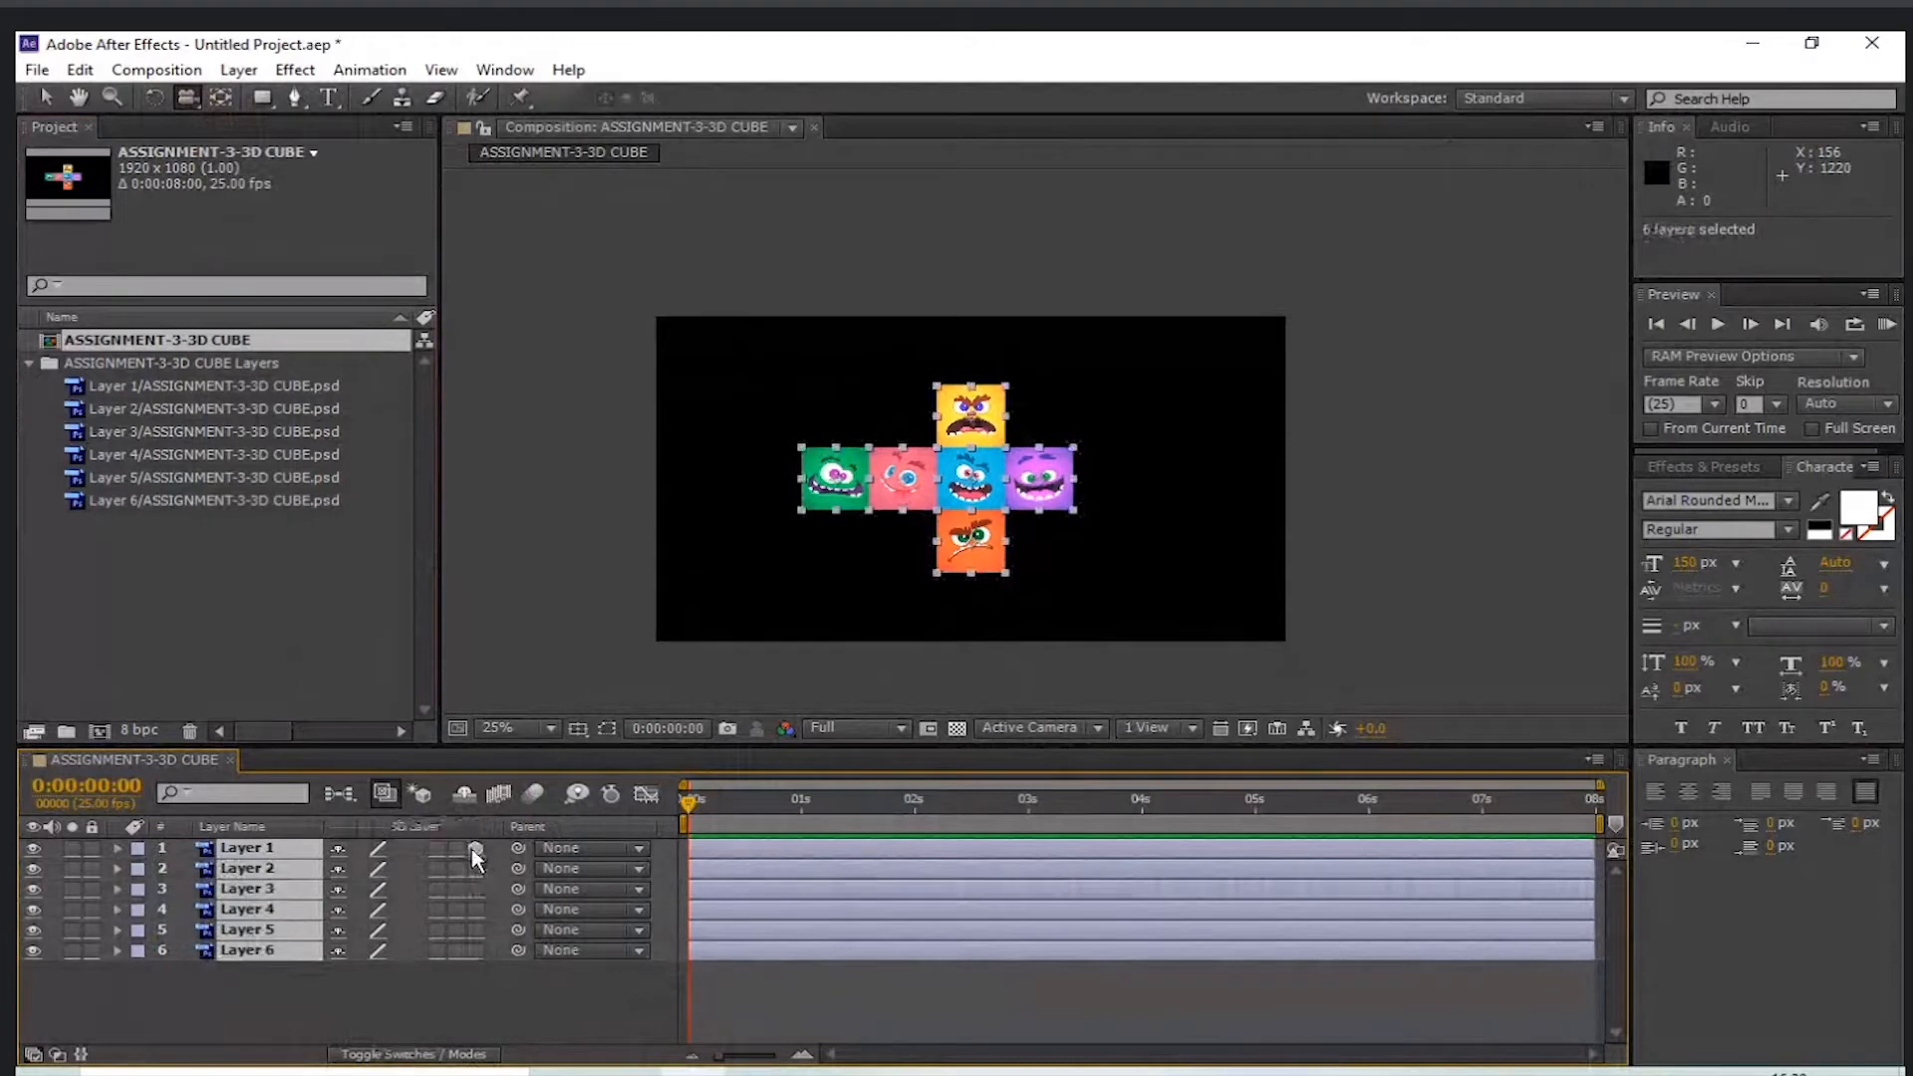
click(570, 1019)
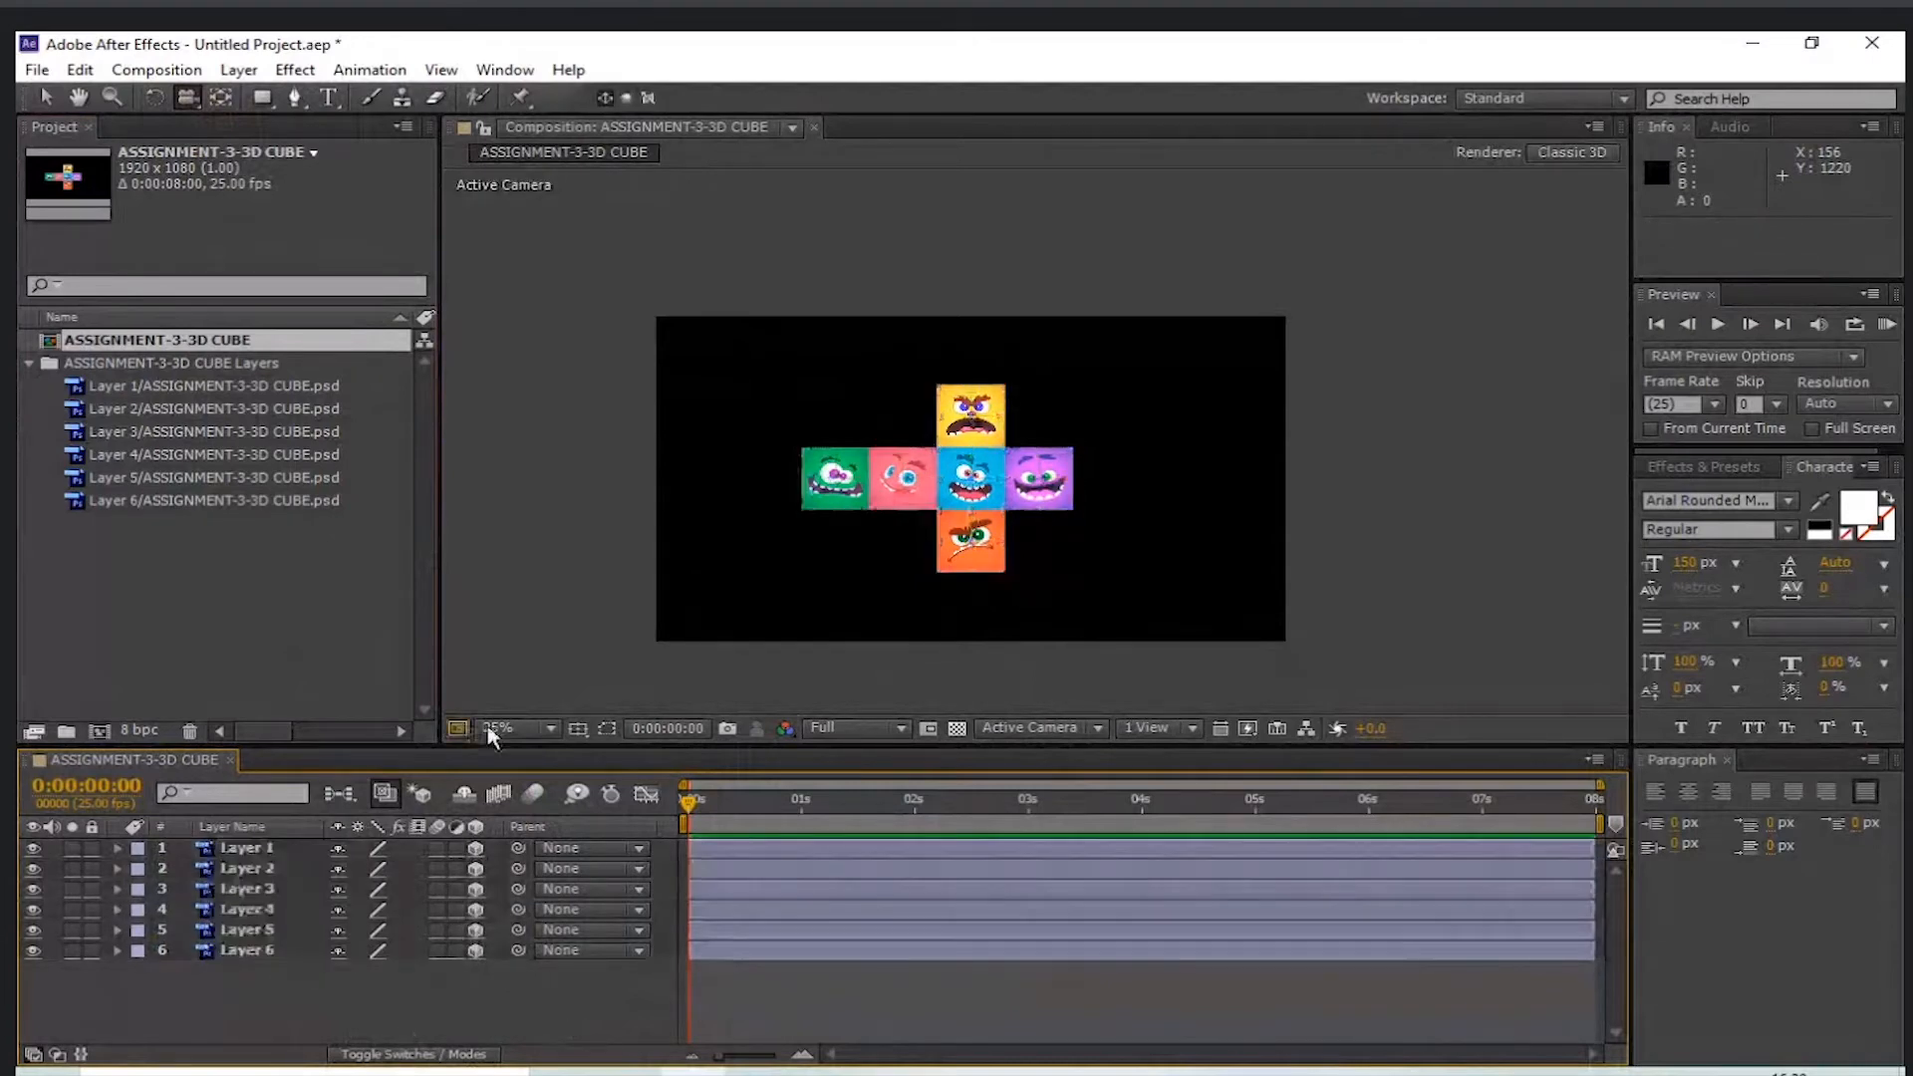
- Show the composition's transparency grid and hide it again
click(954, 736)
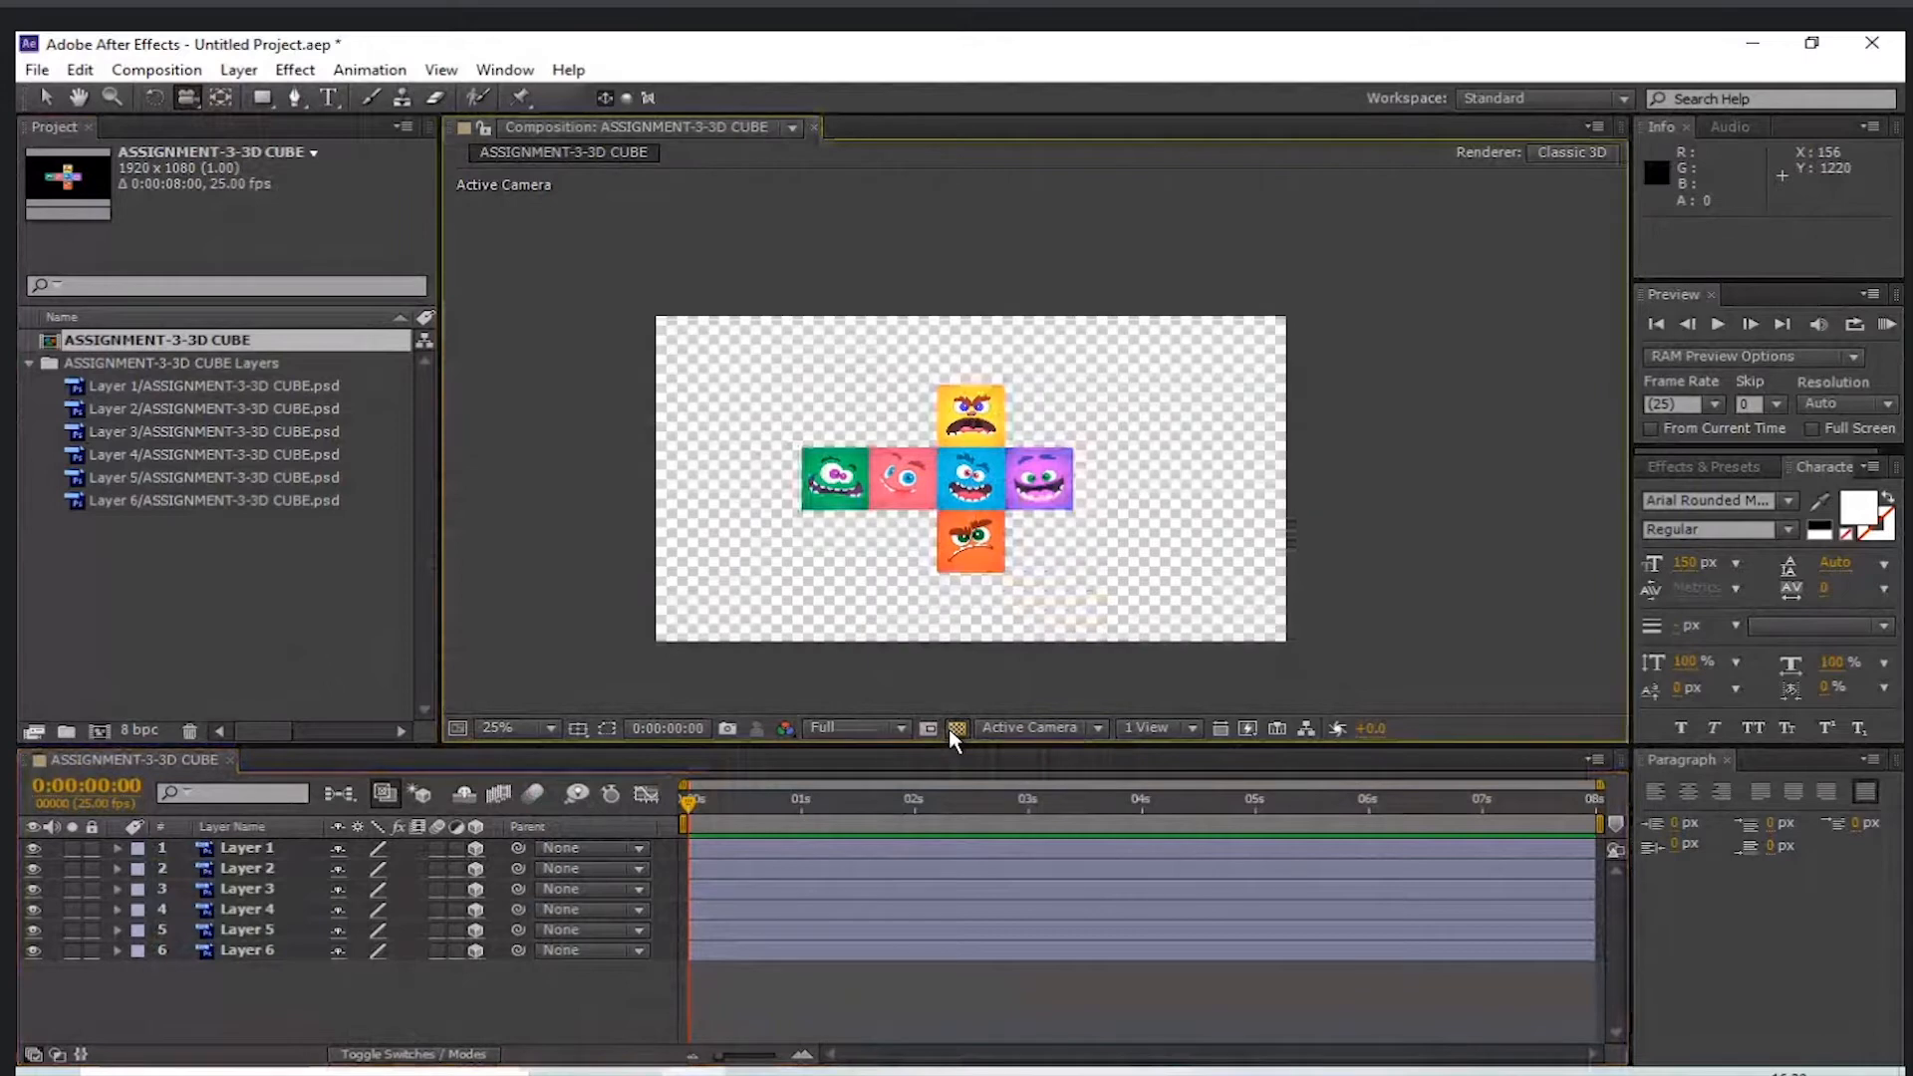
click(954, 734)
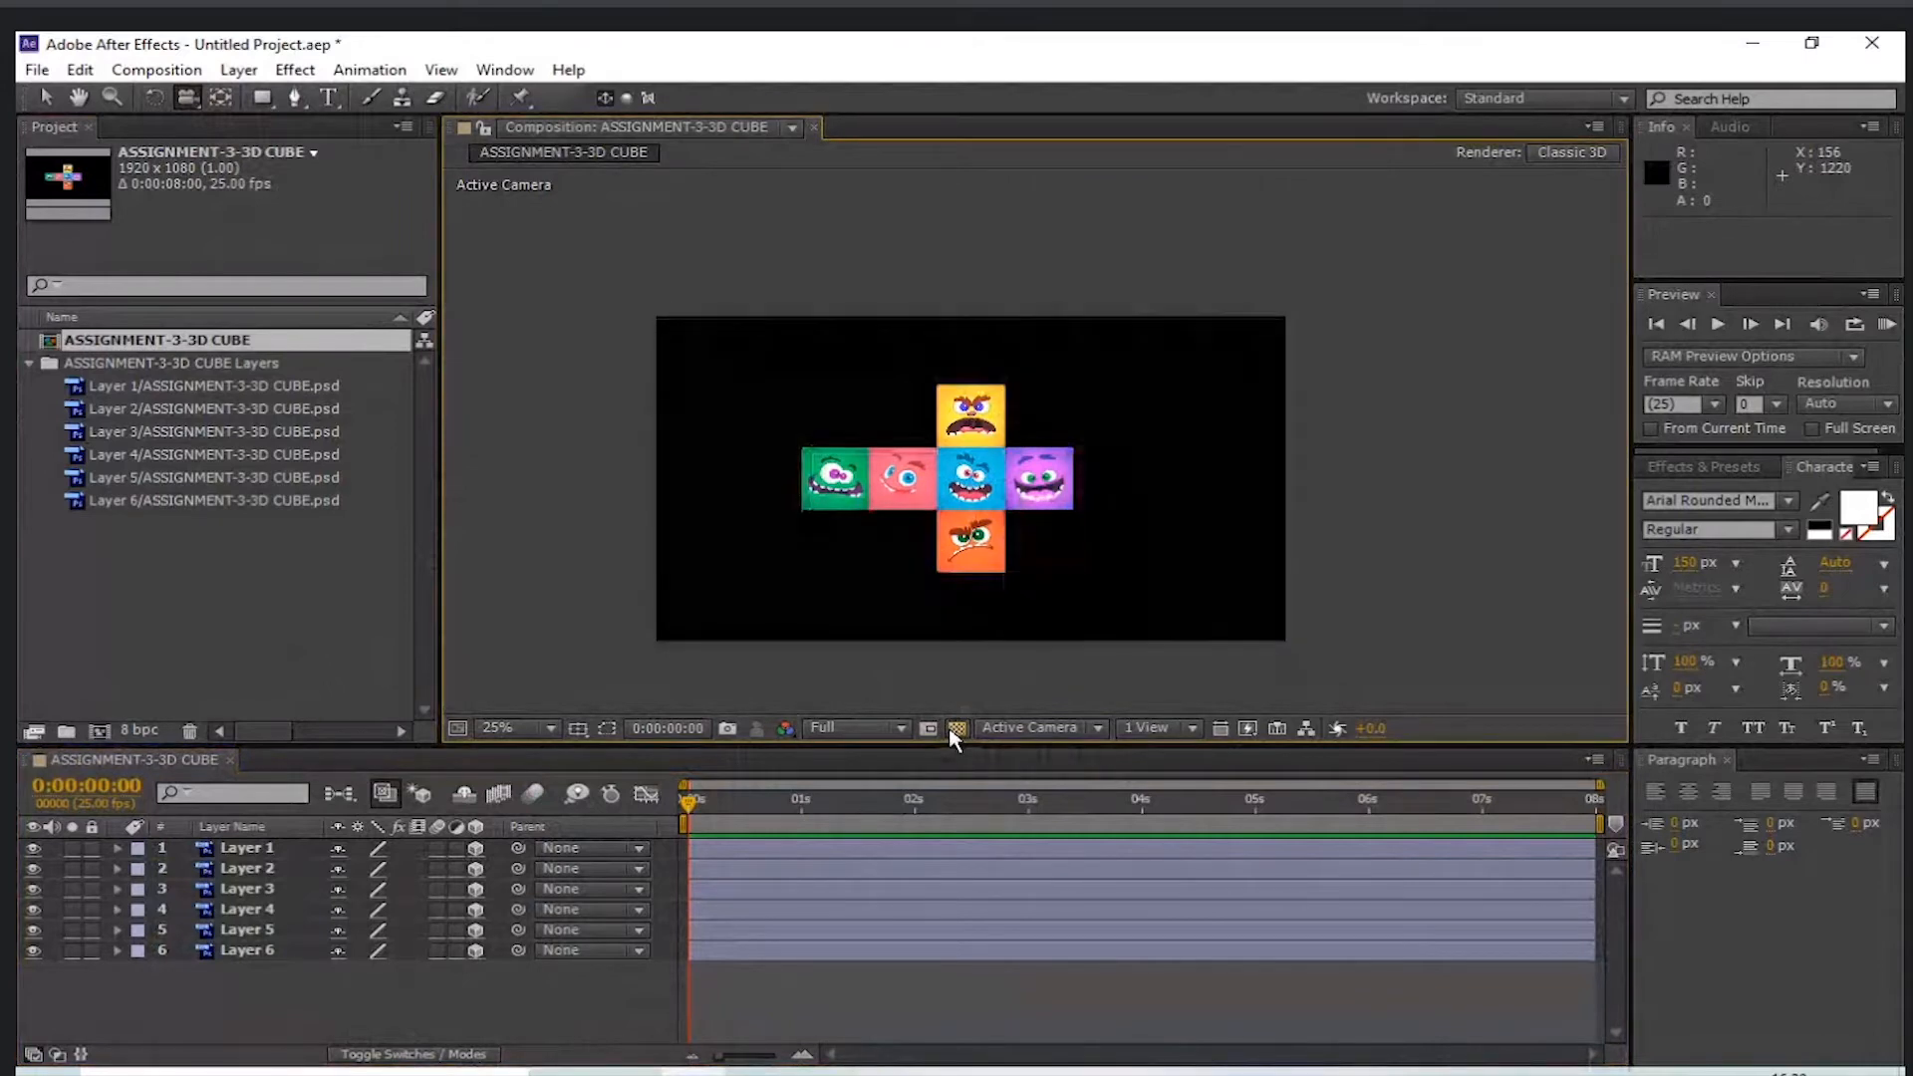
click(588, 1006)
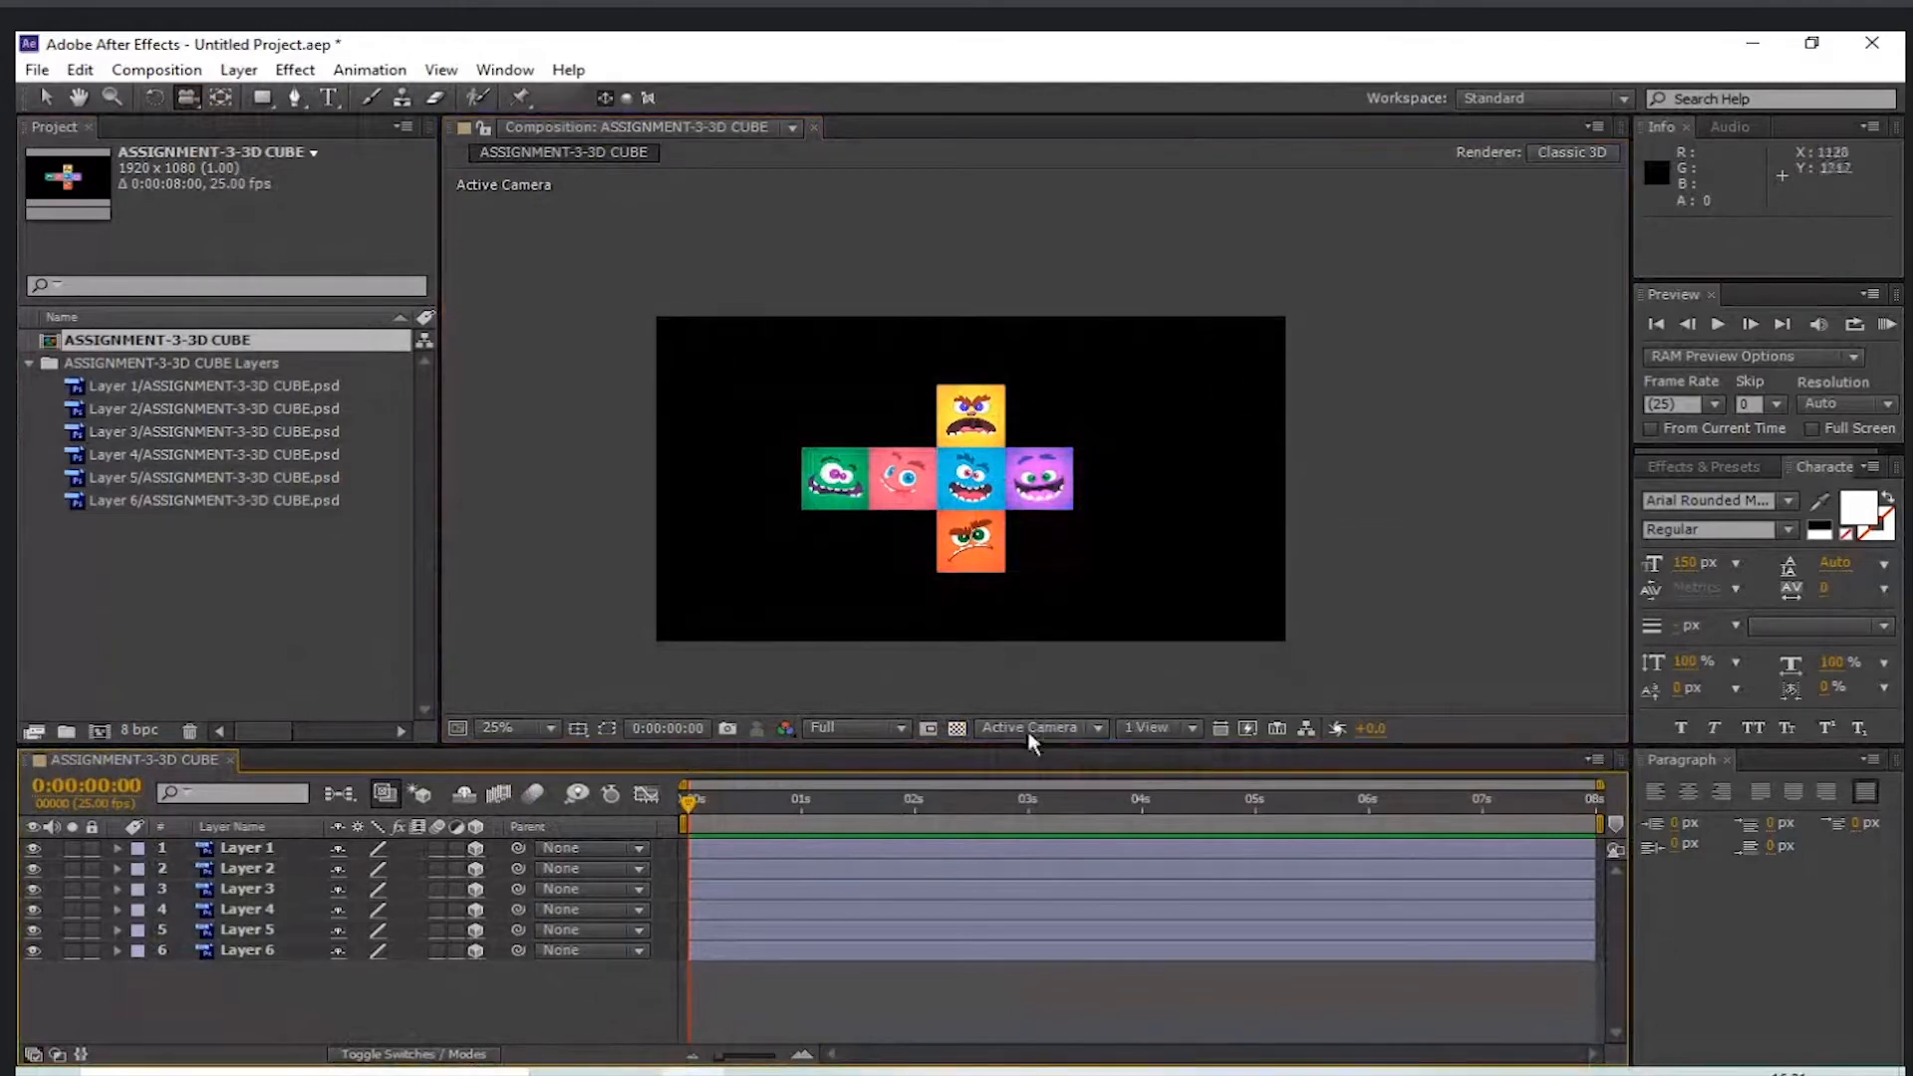
- Activate the Selection Tool, set the composition viewer to 2 Views - Horizontal and enlarge the Top view
click(42, 95)
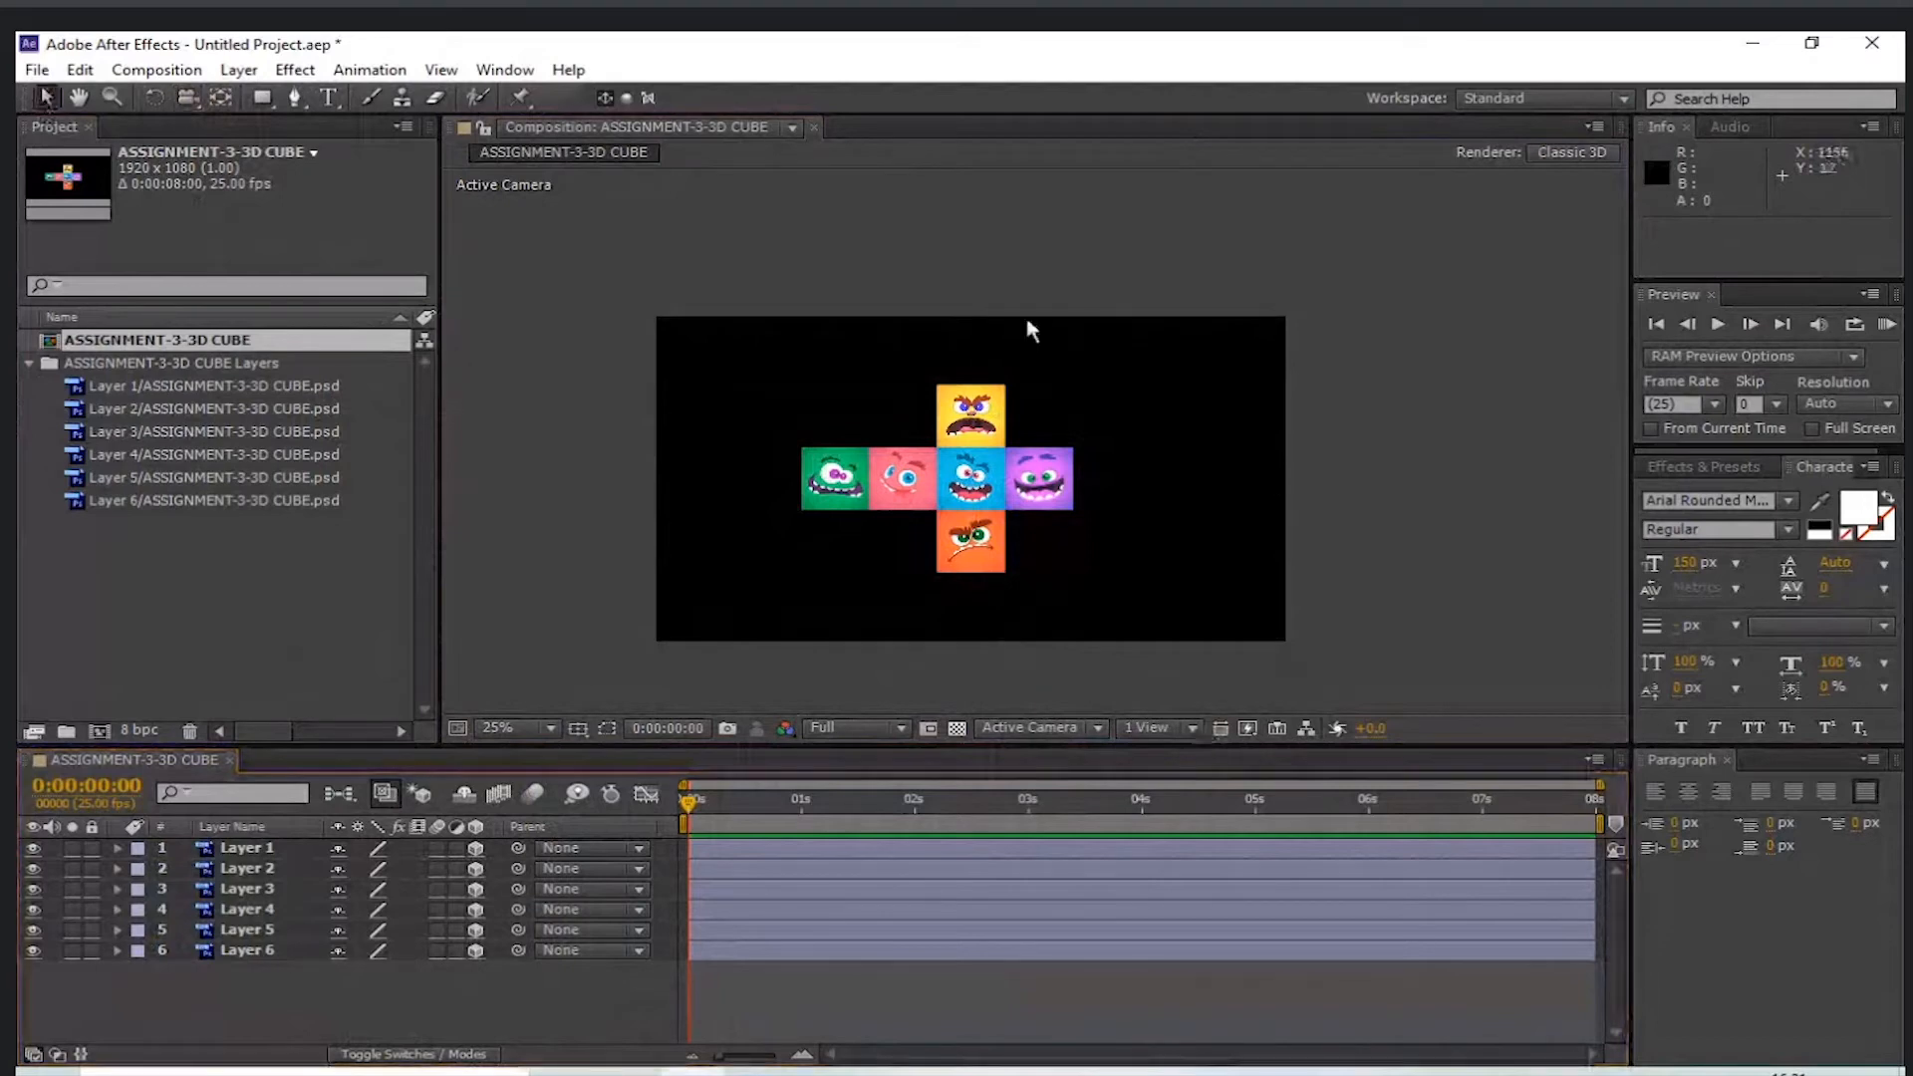
click(1191, 730)
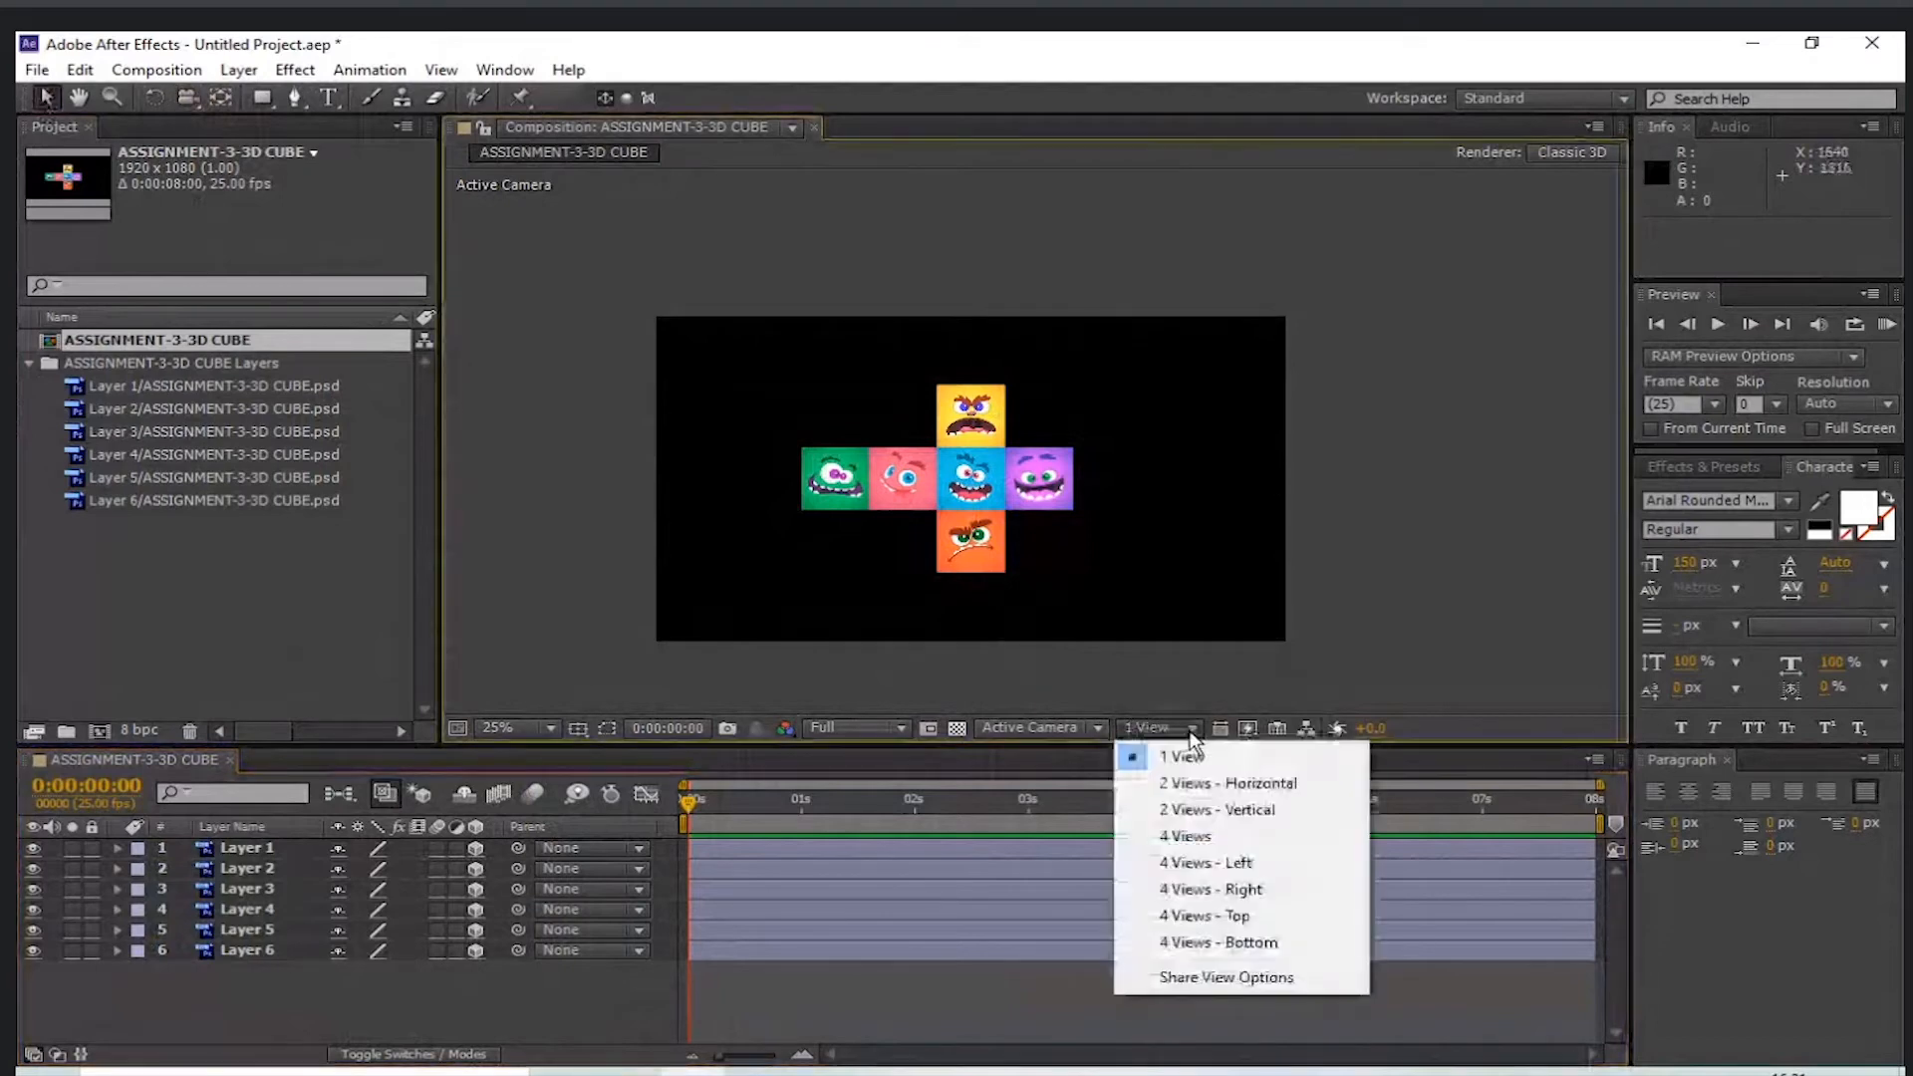
click(1225, 783)
key(comma)
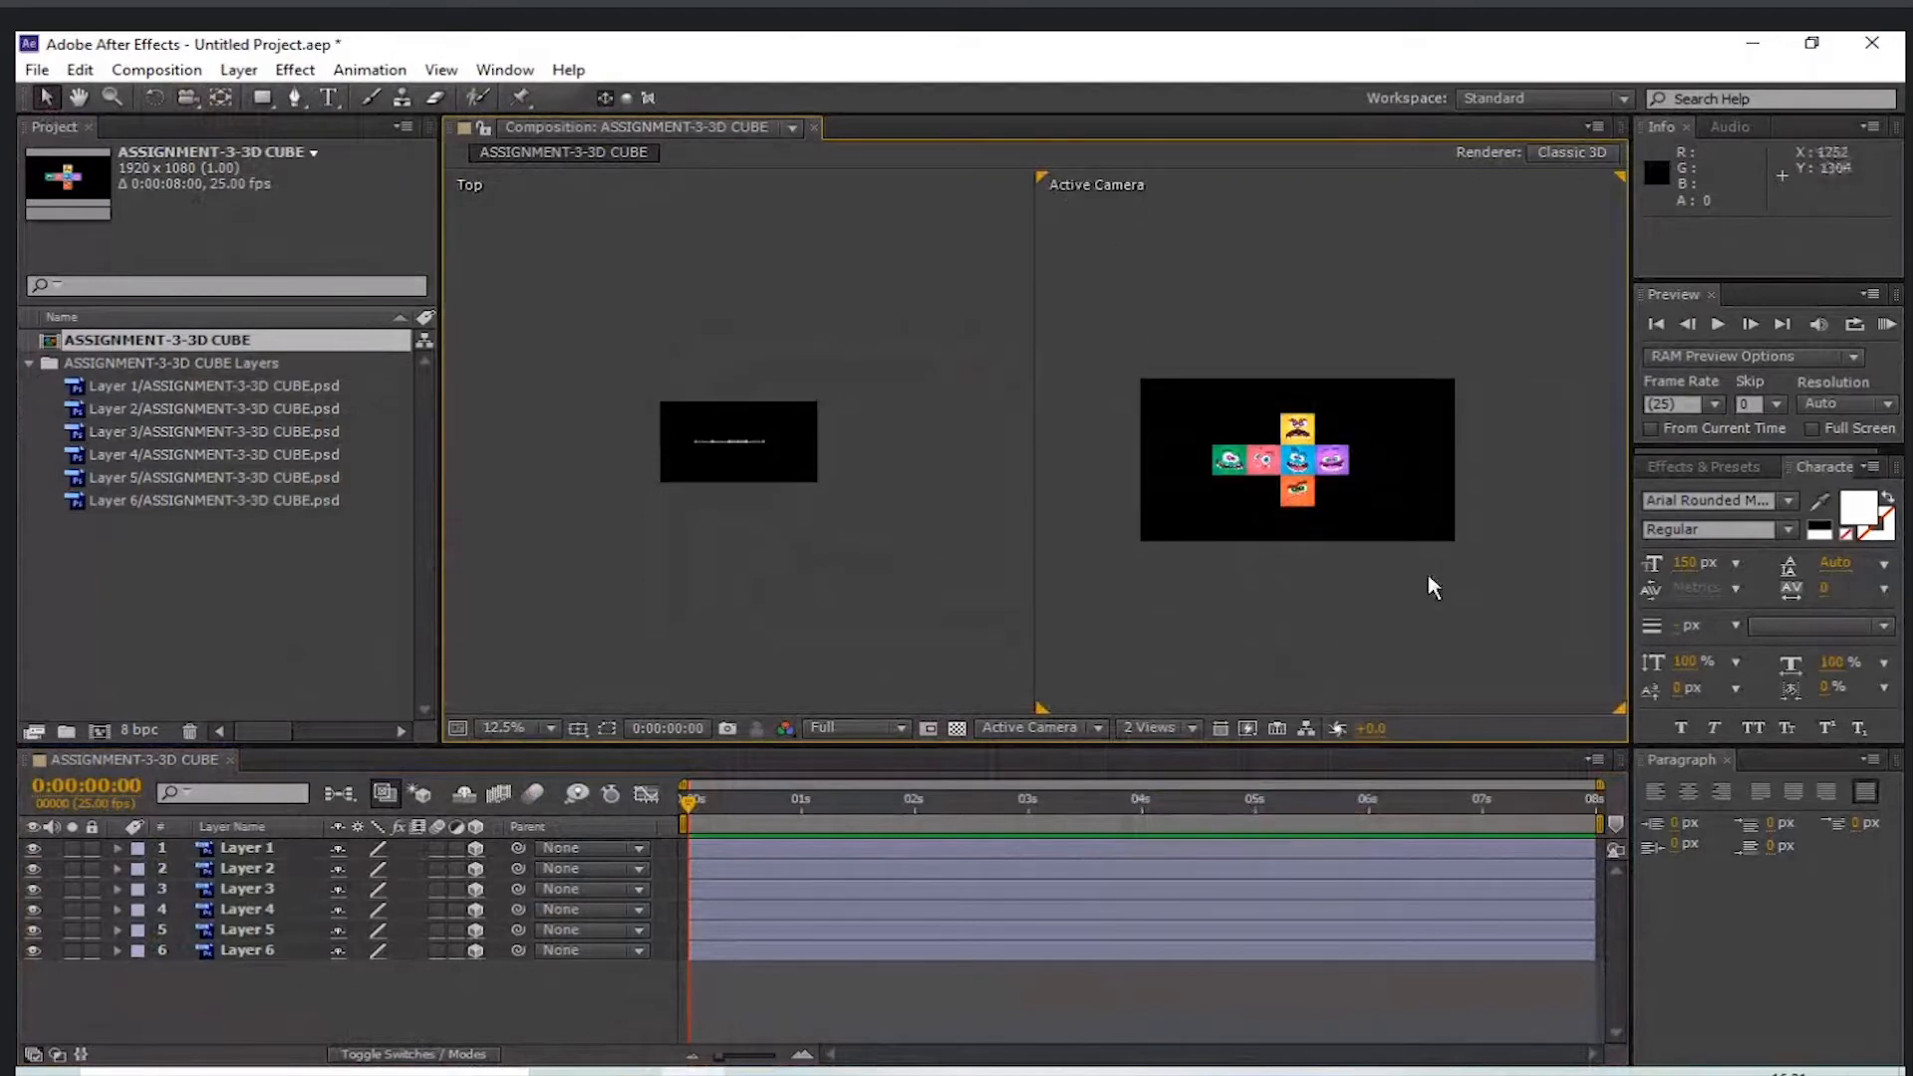
scroll(669, 506, up, 4)
scroll(786, 513, down, 4)
scroll(677, 428, up, 4)
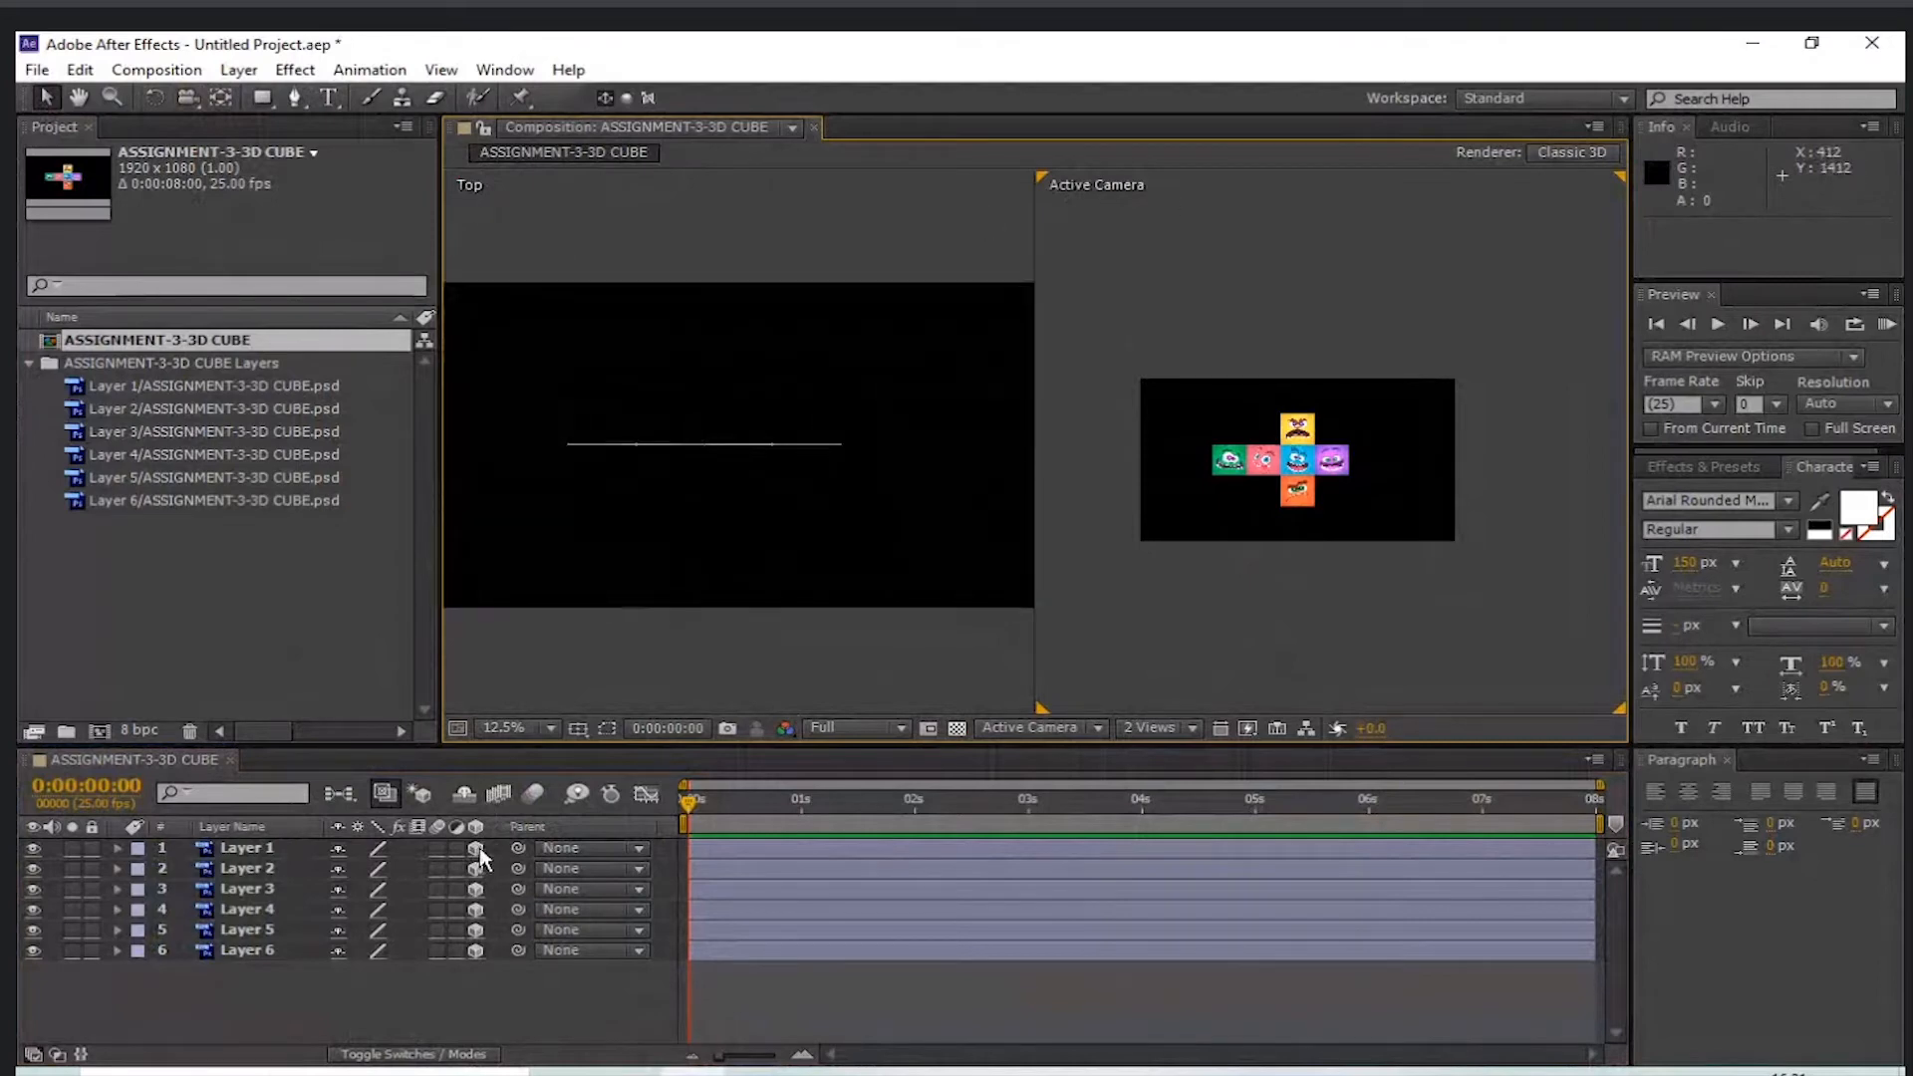
- Turn off the 3D switch for all six layers and examine the flat faces in the Top view
drag(480, 850, 480, 952)
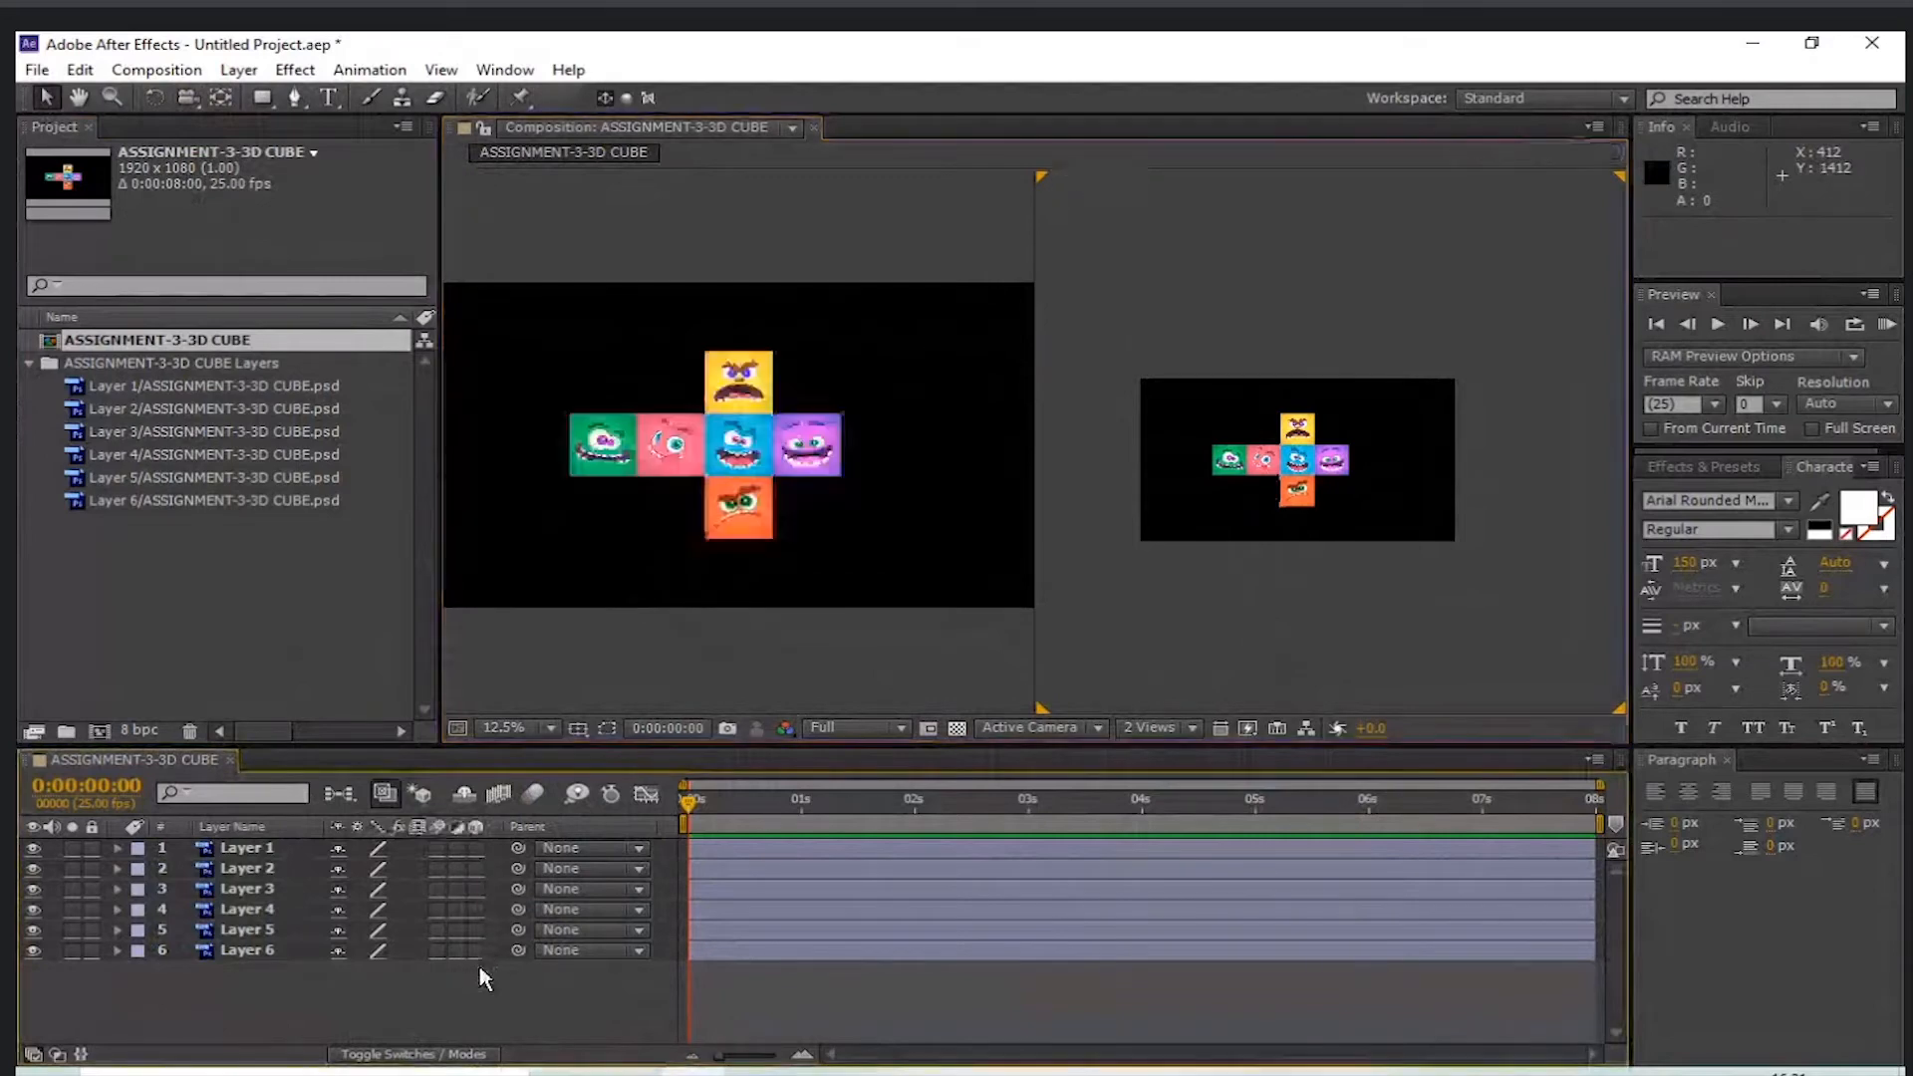
scroll(717, 662, down, 3)
drag(517, 209, 571, 268)
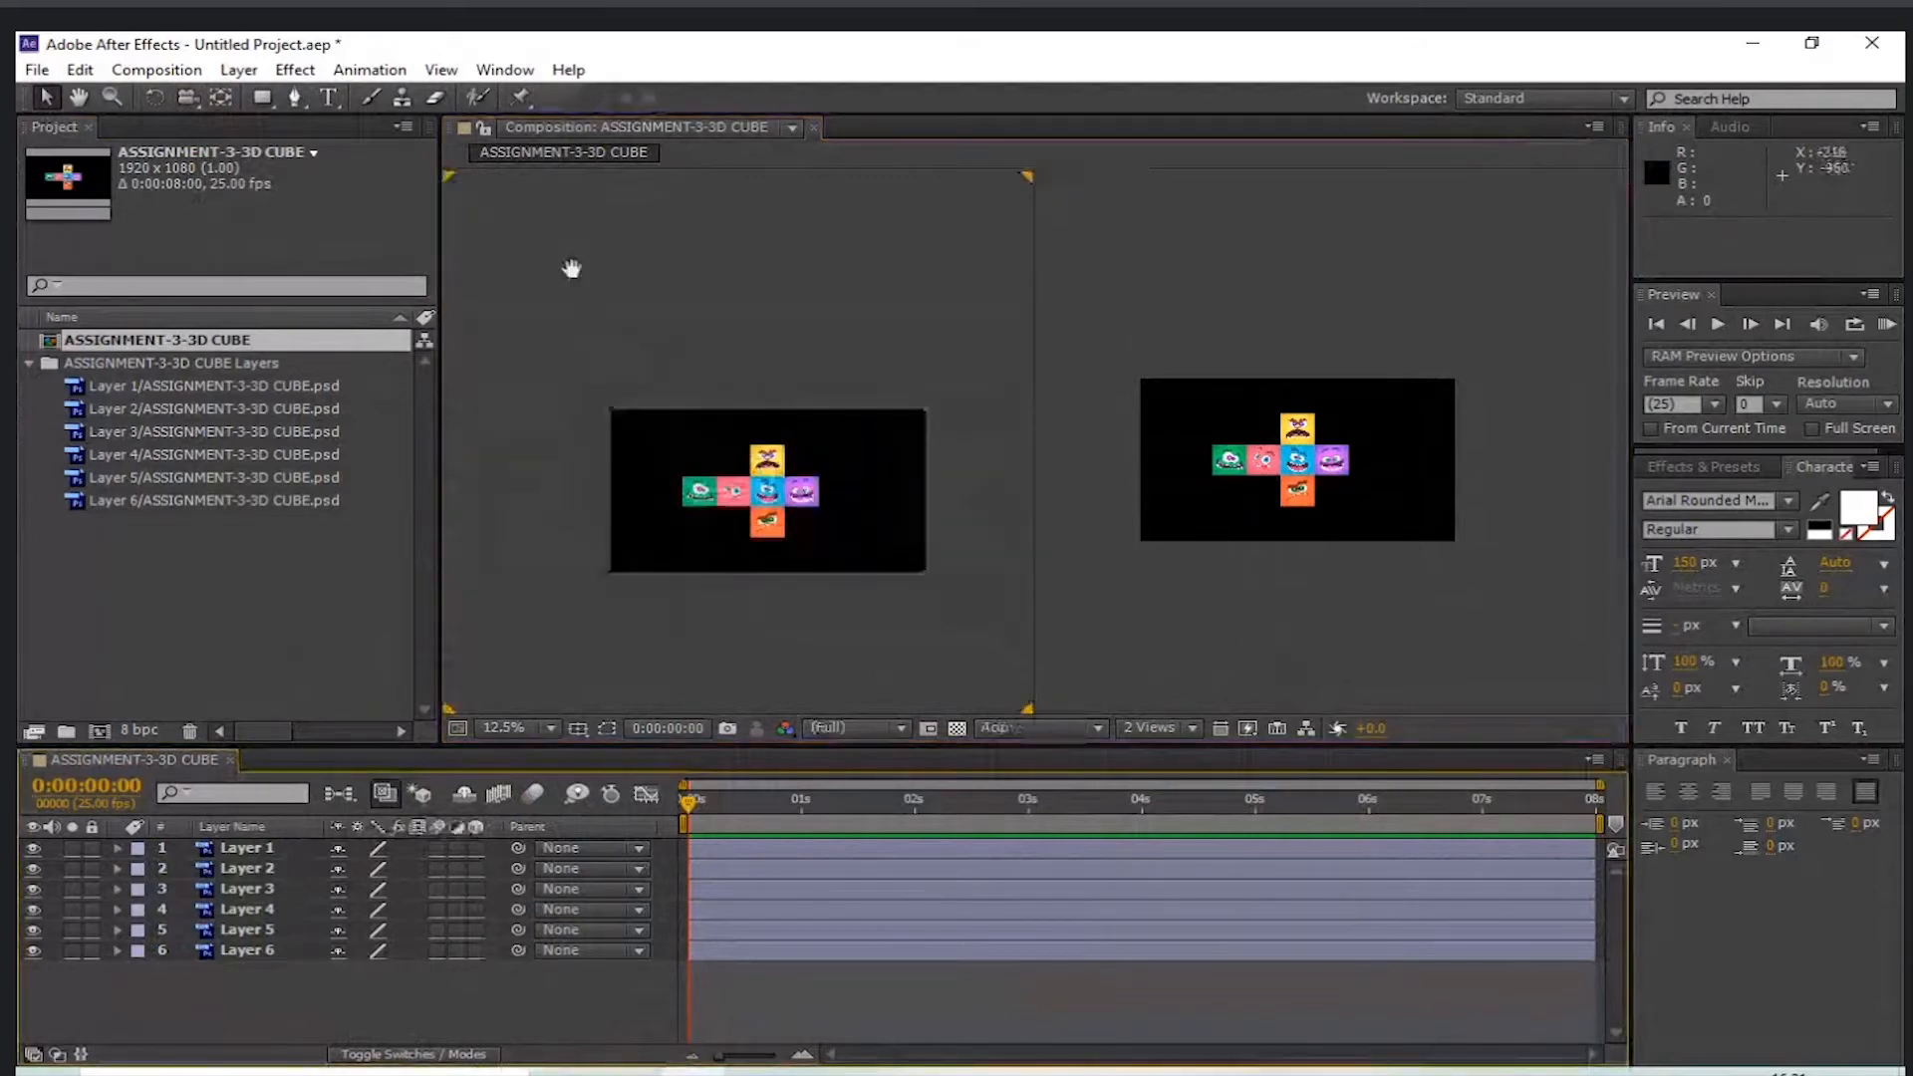
scroll(674, 439, down, 1)
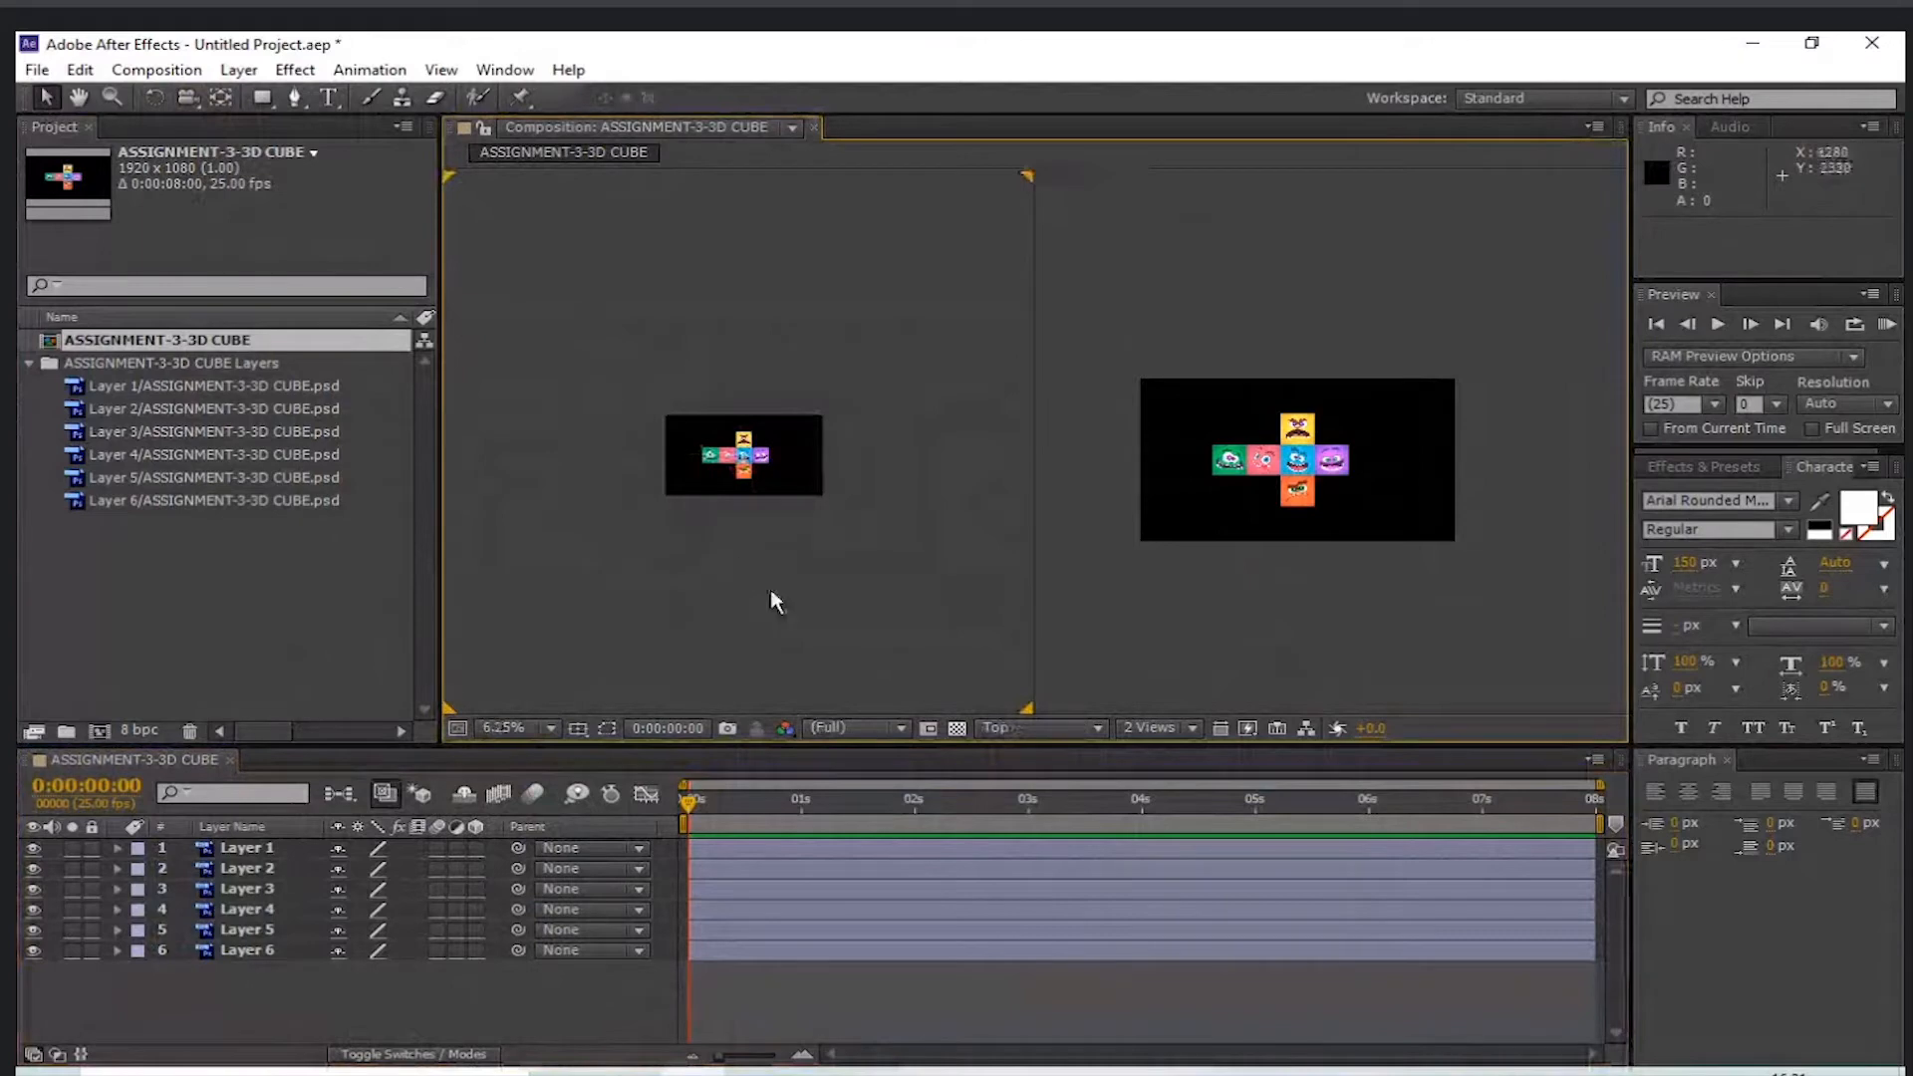
key(period)
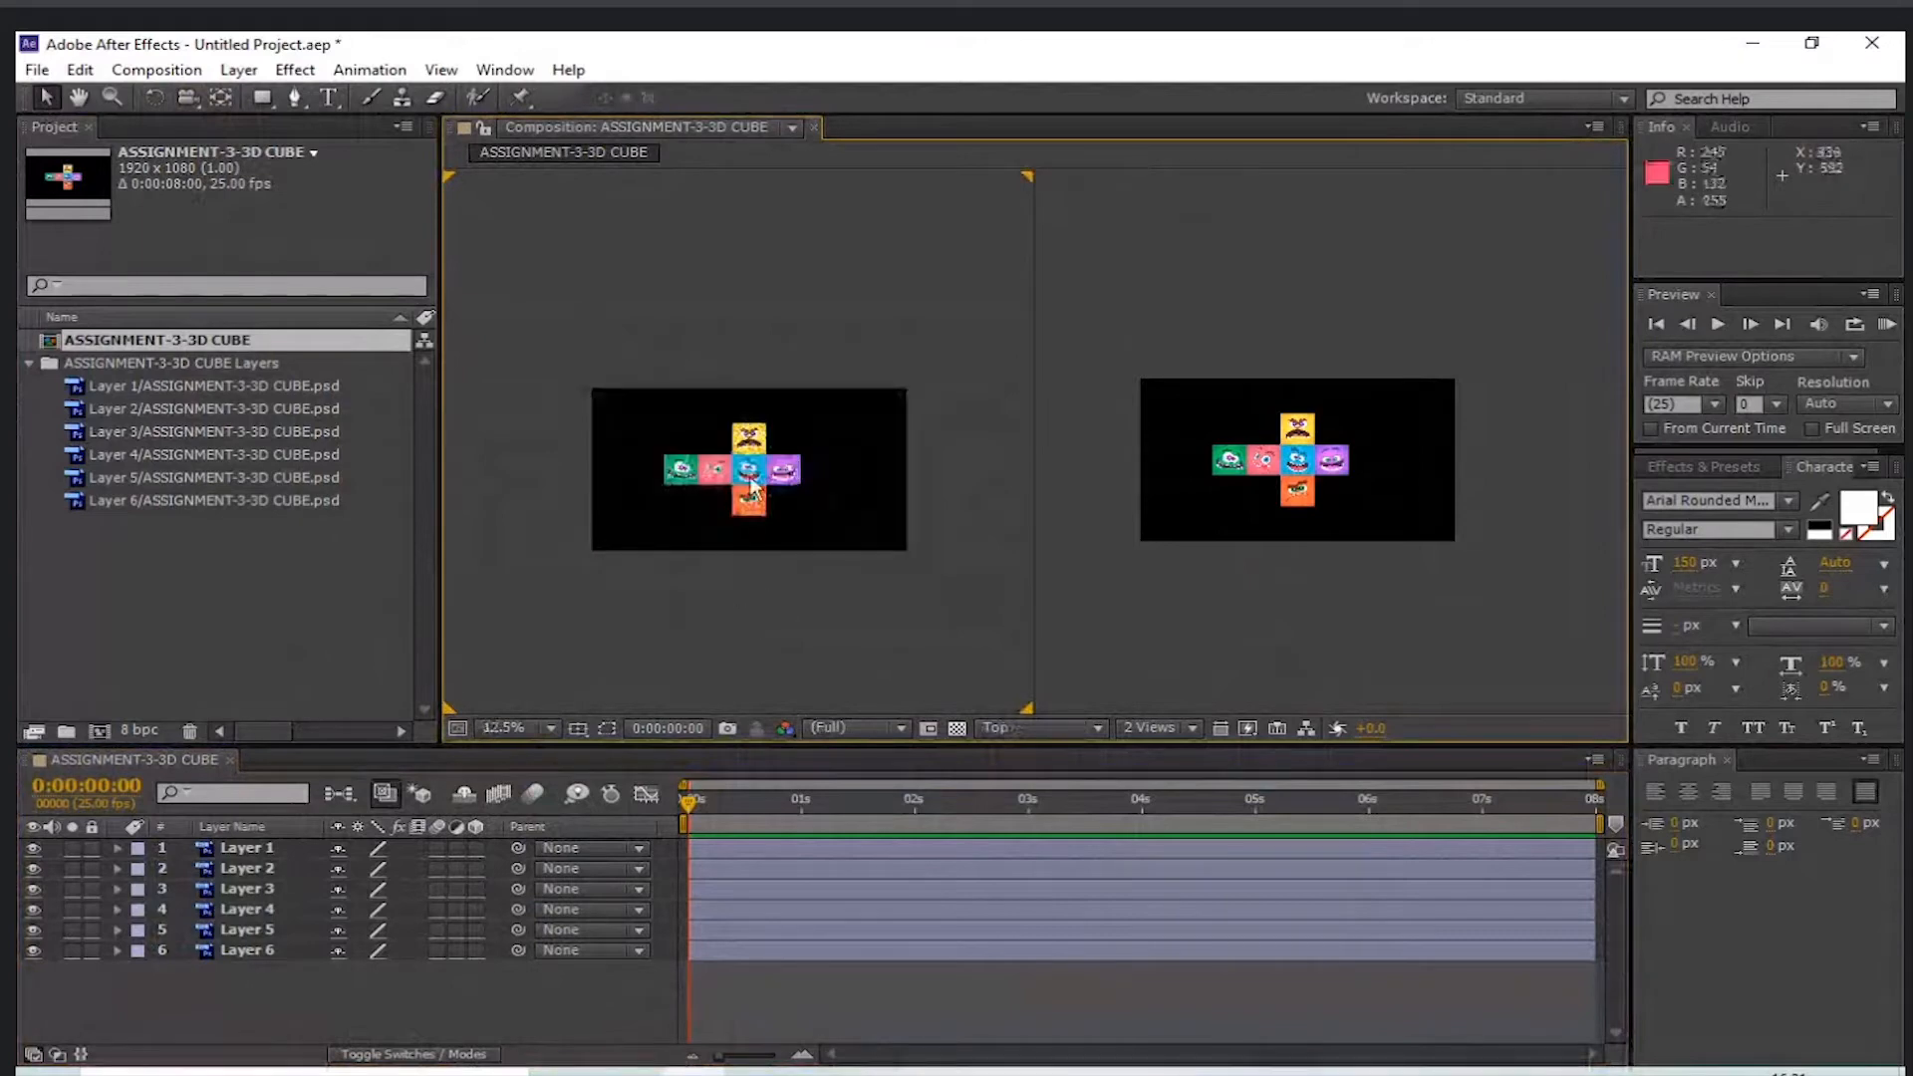
key(period)
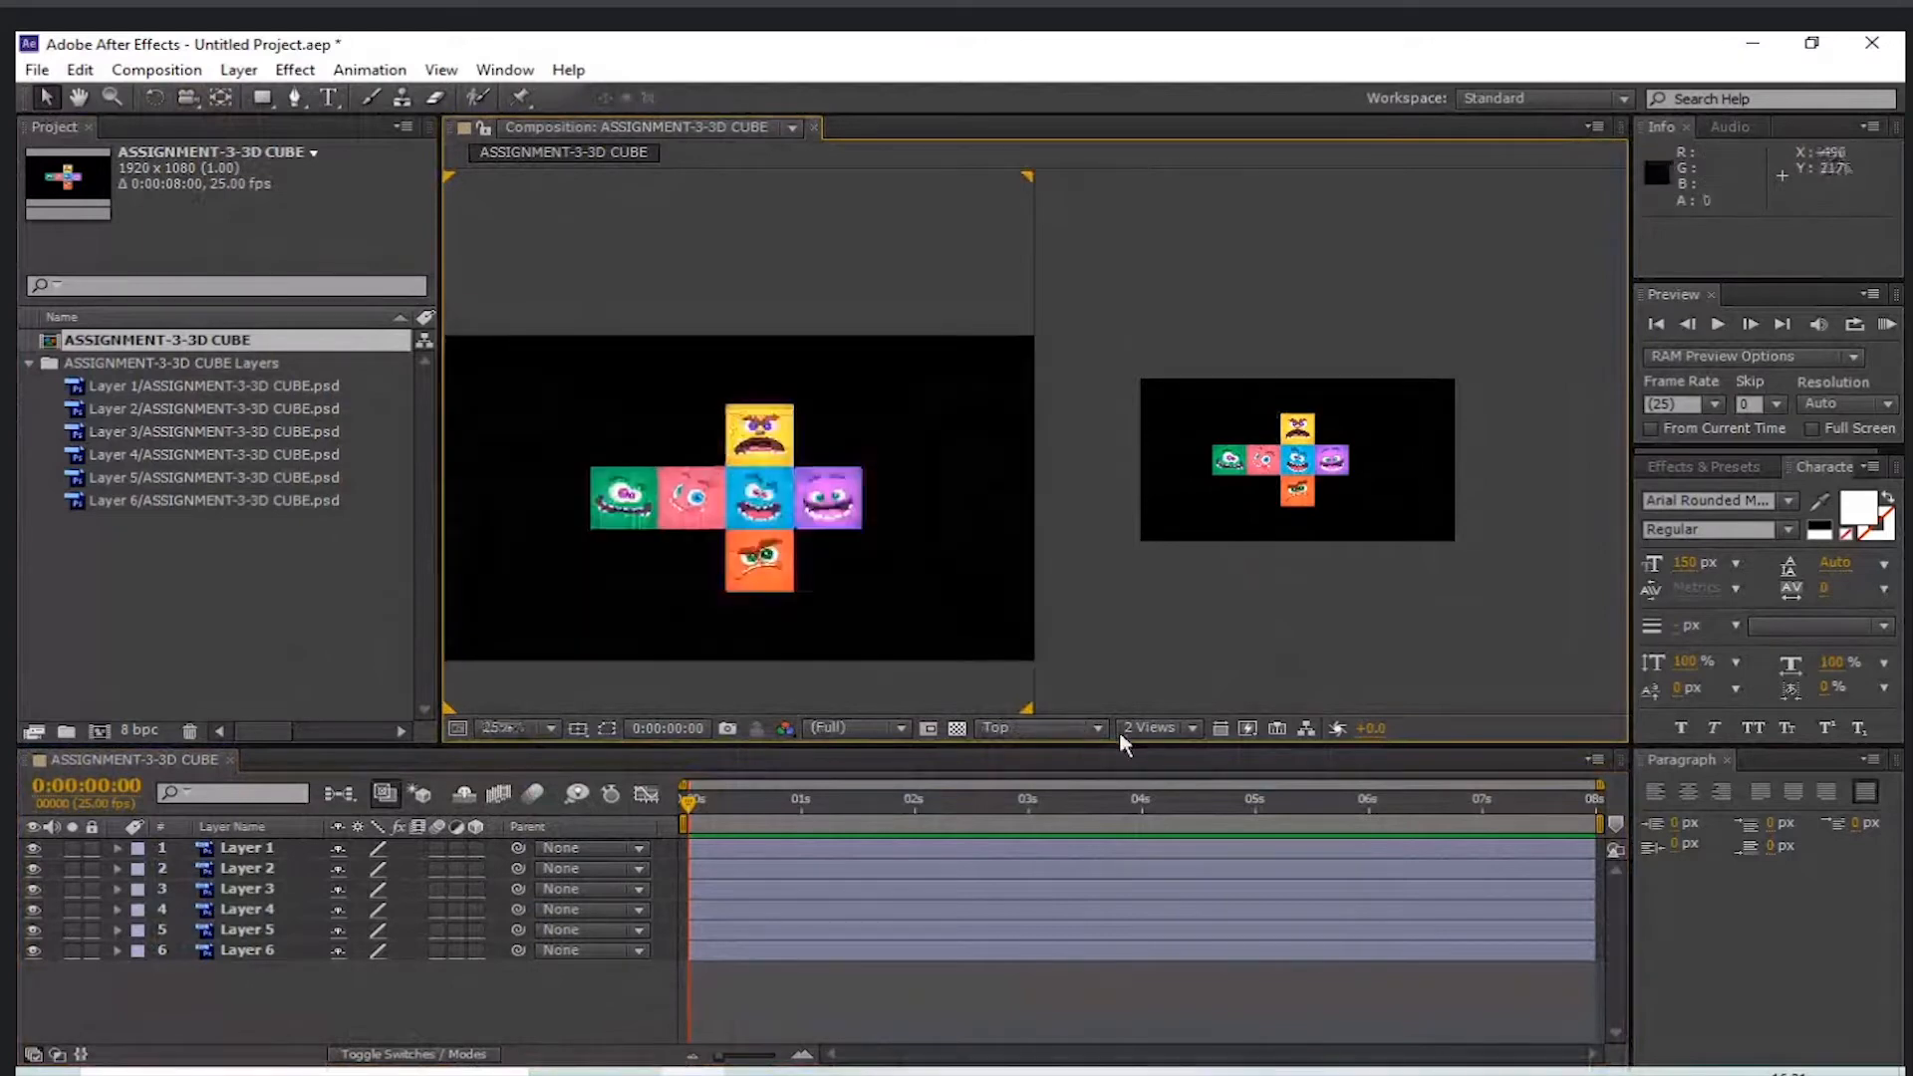
- Set the composition viewer to 4 Views and turn the 3D switch back on for all six layers
click(1191, 731)
click(1187, 838)
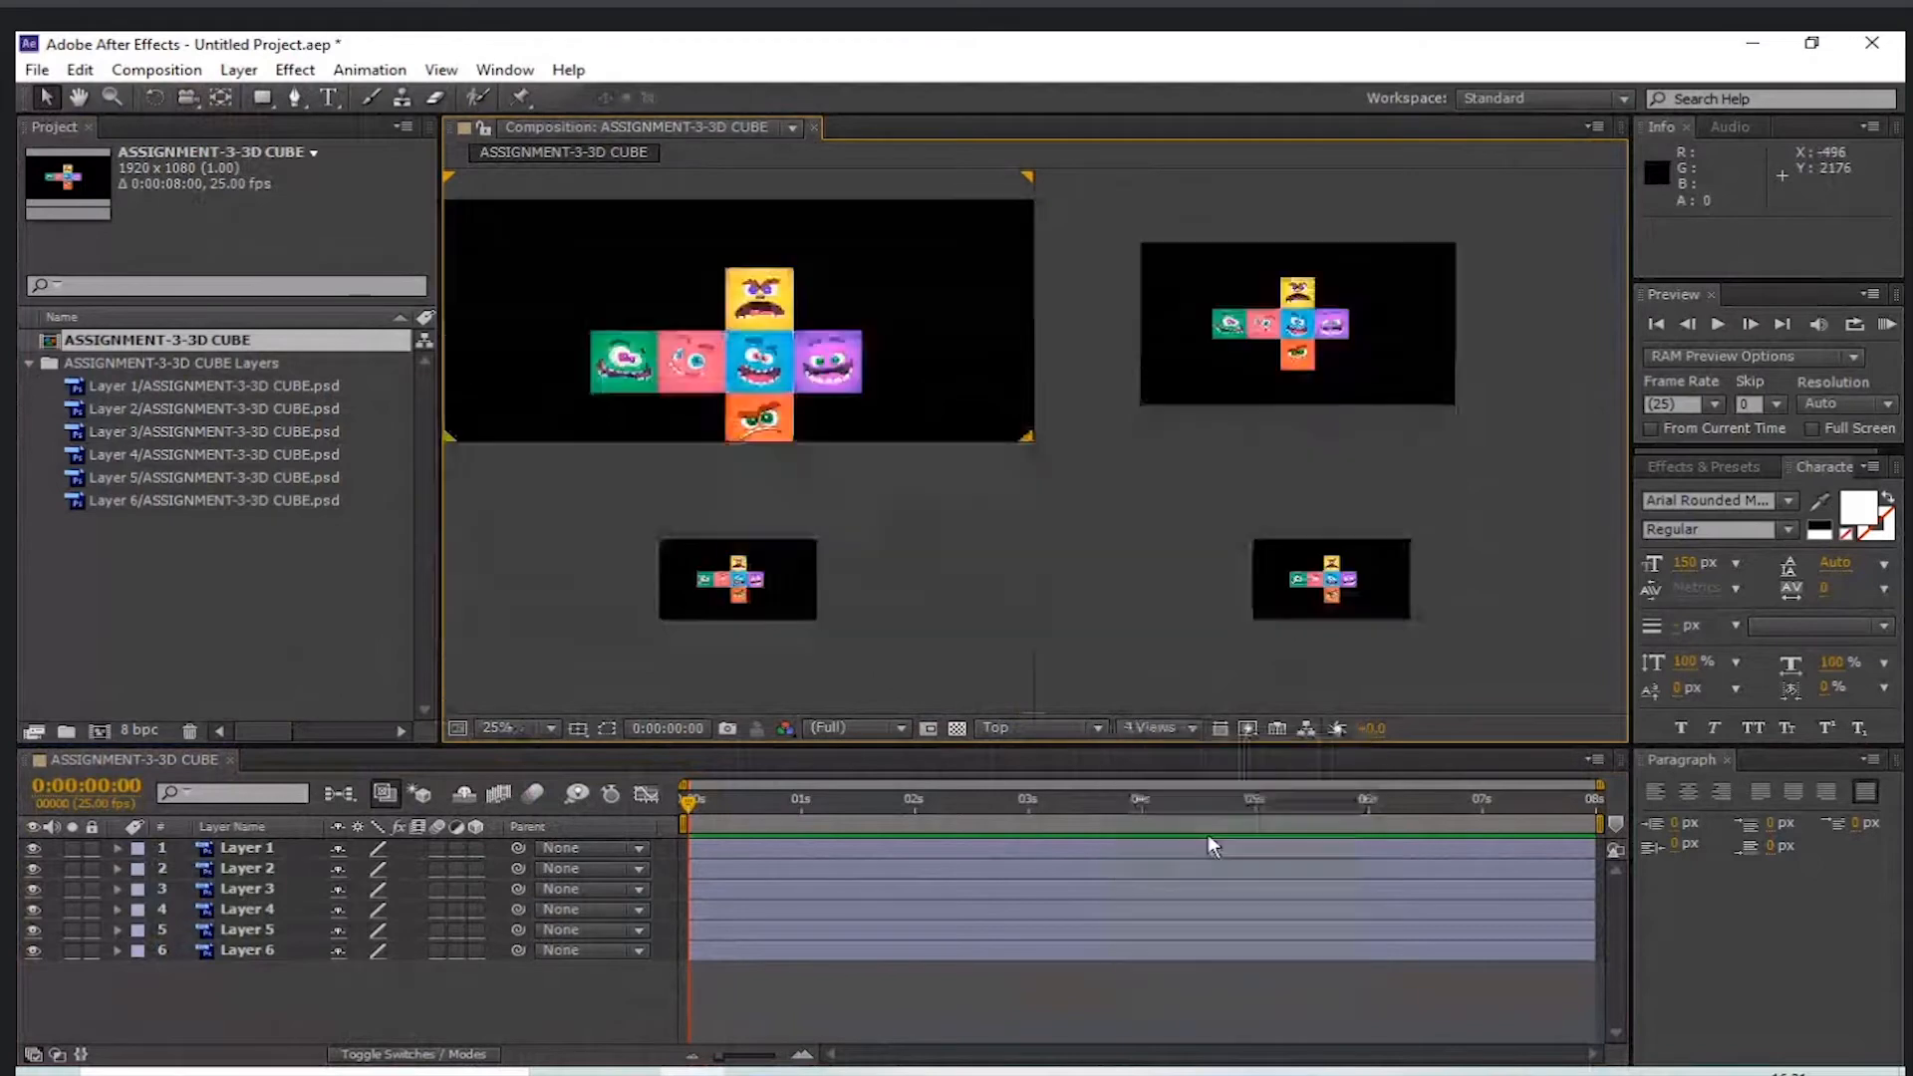
key(comma)
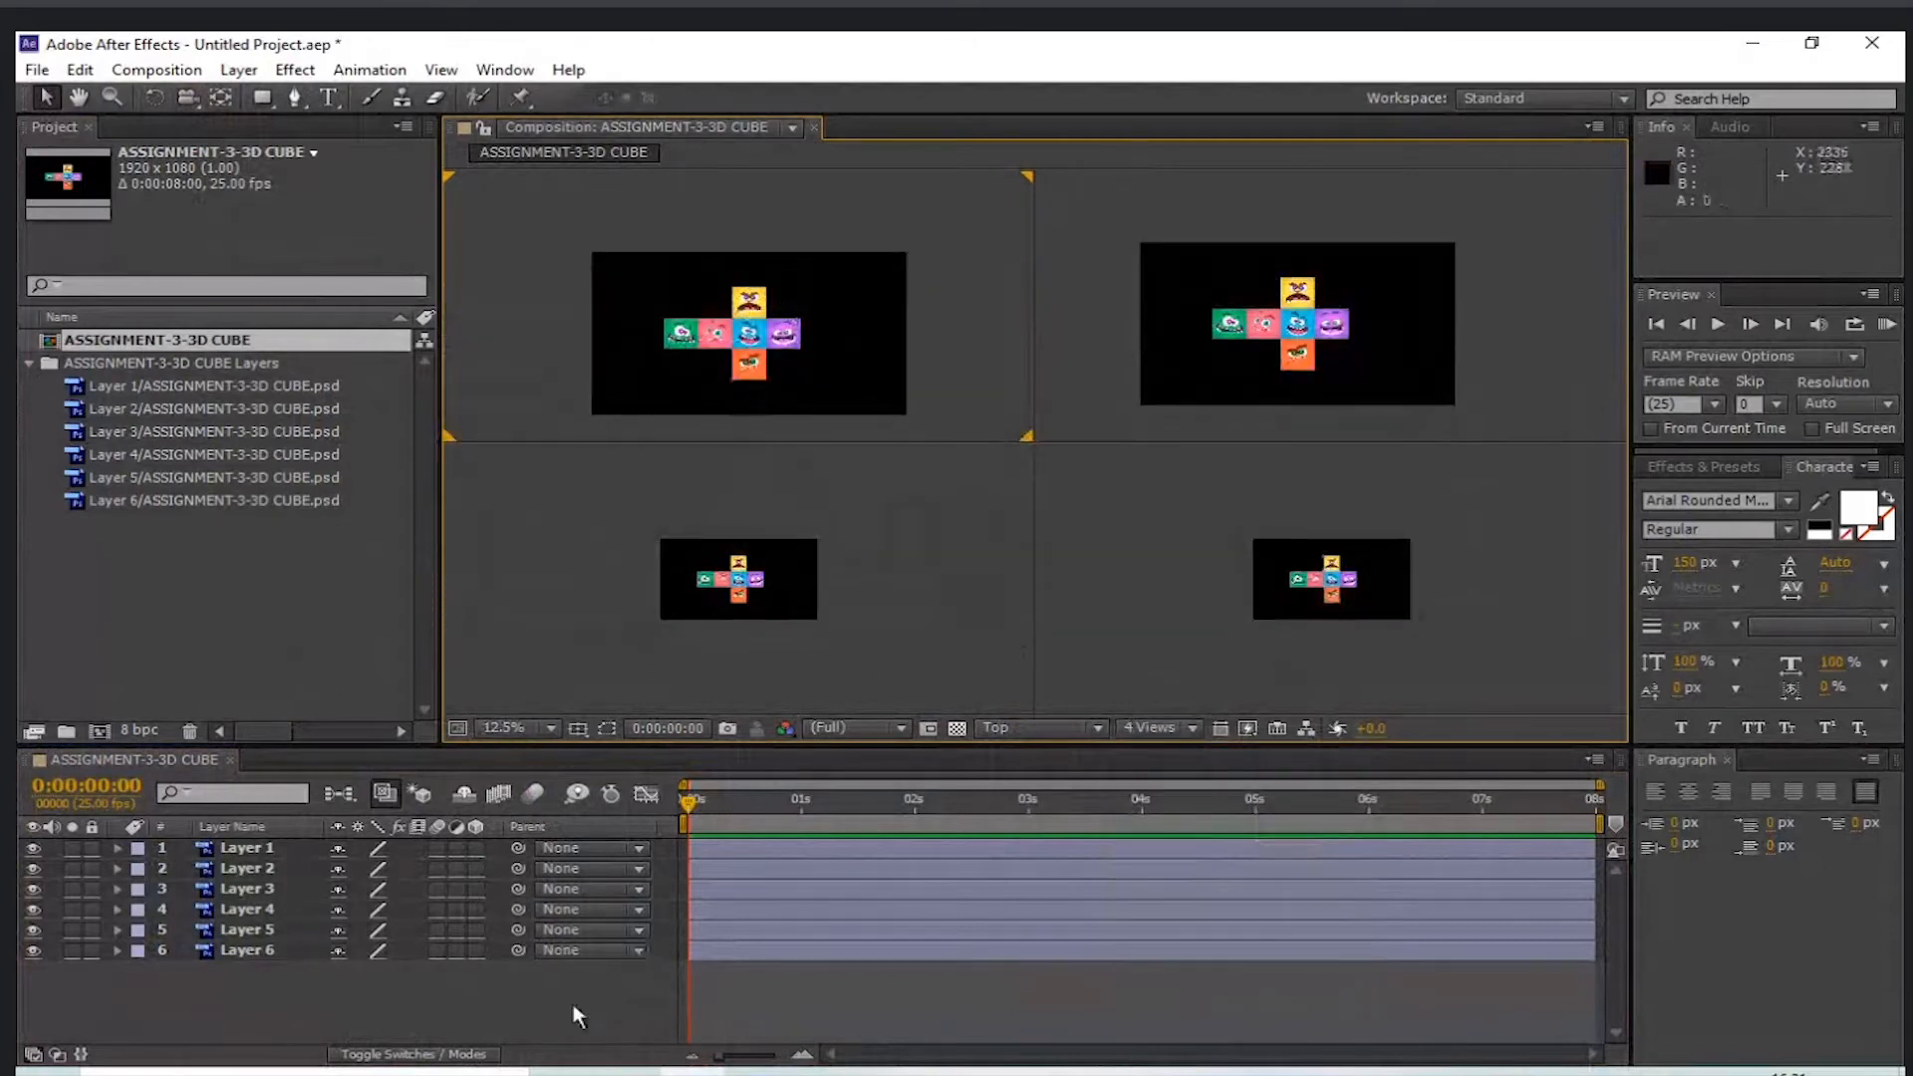
drag(475, 849, 476, 955)
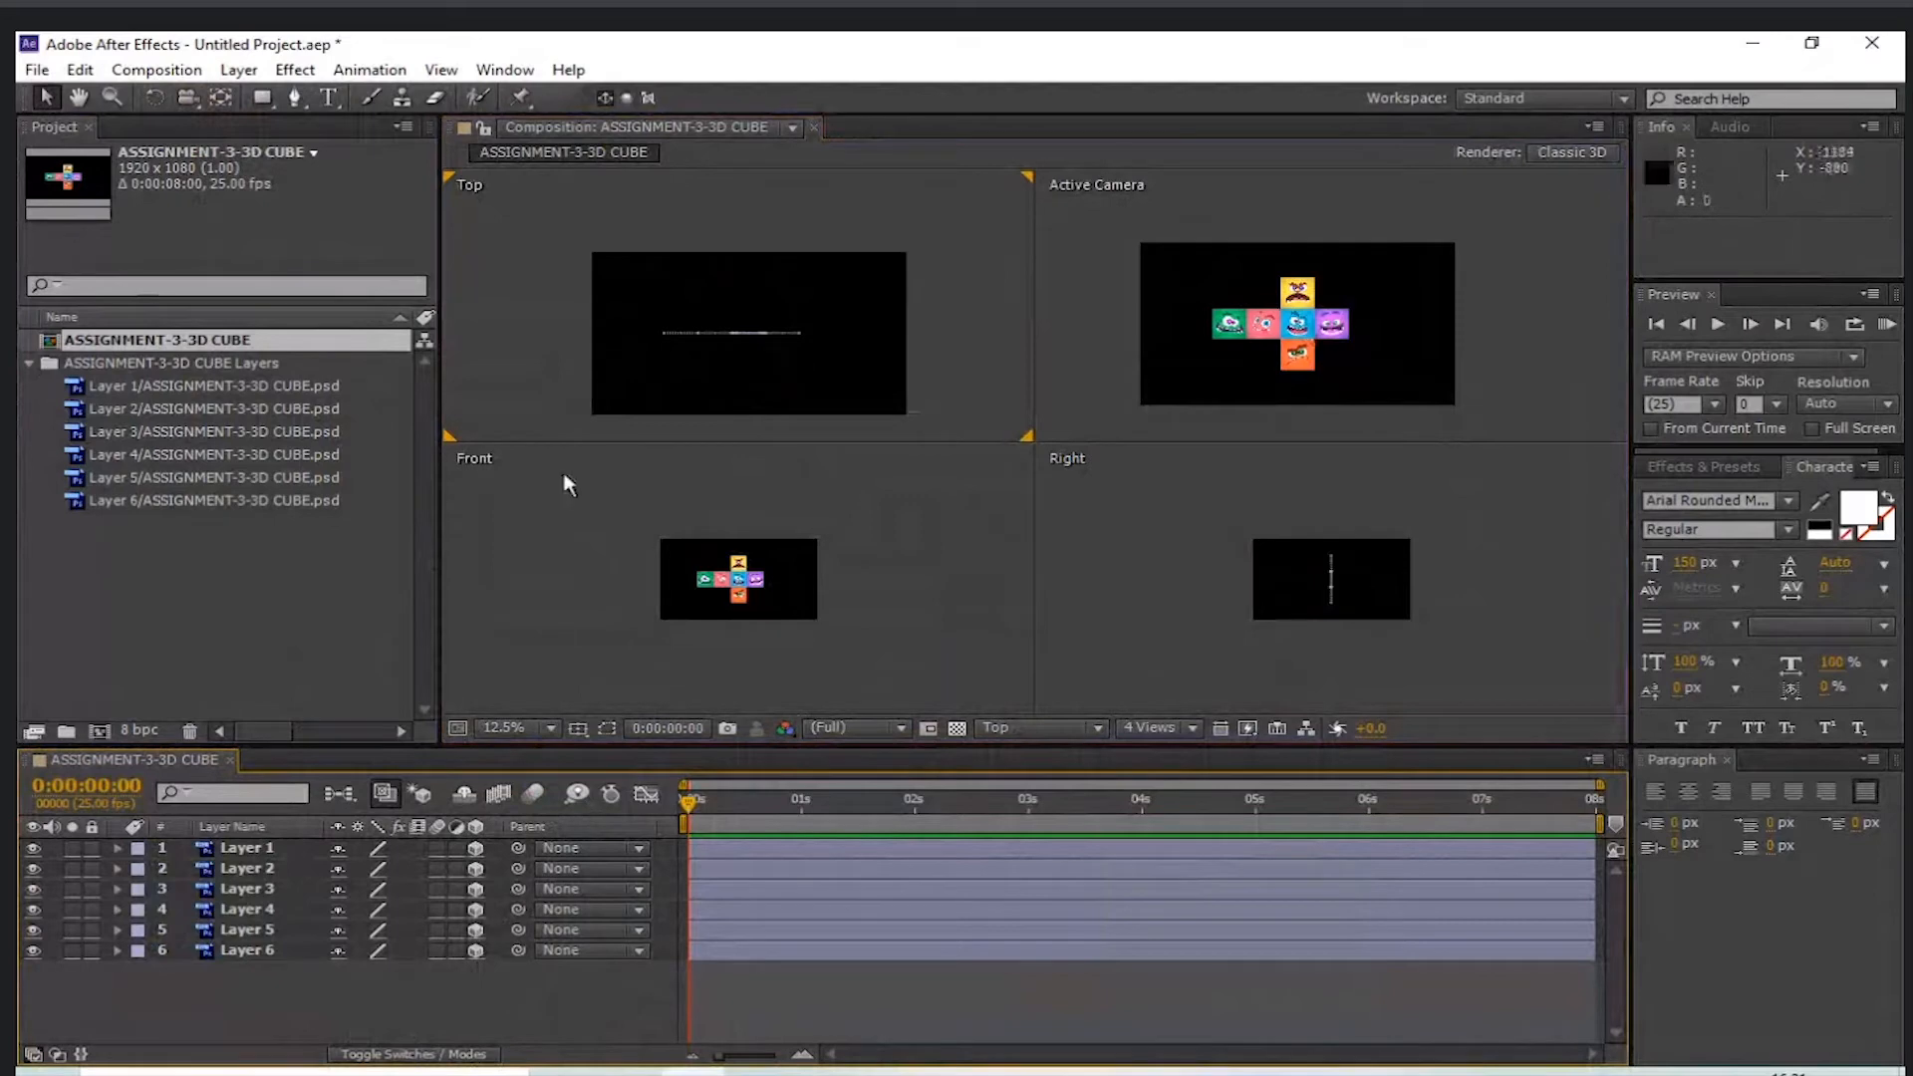
scroll(1379, 557, up, 2)
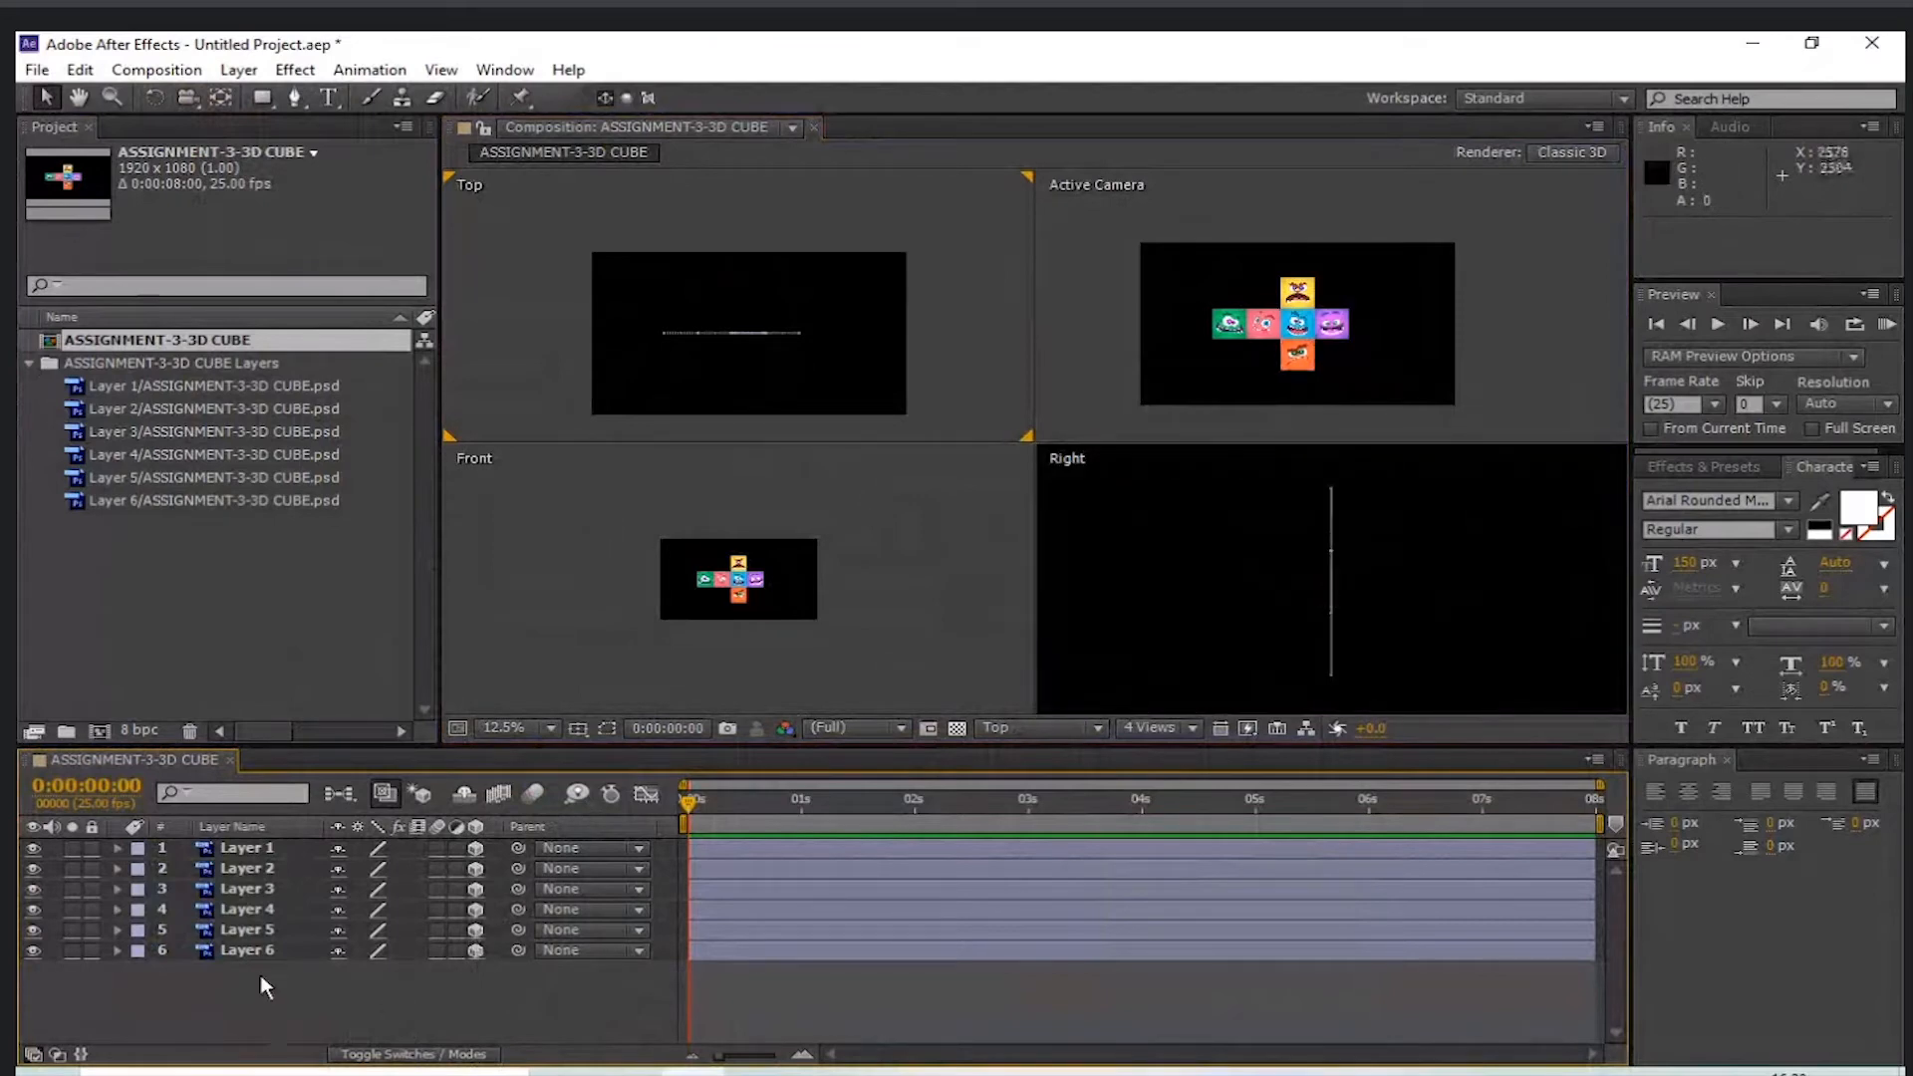
- Select Layer 3 and show the transparency grid in the Top and Right views
click(249, 889)
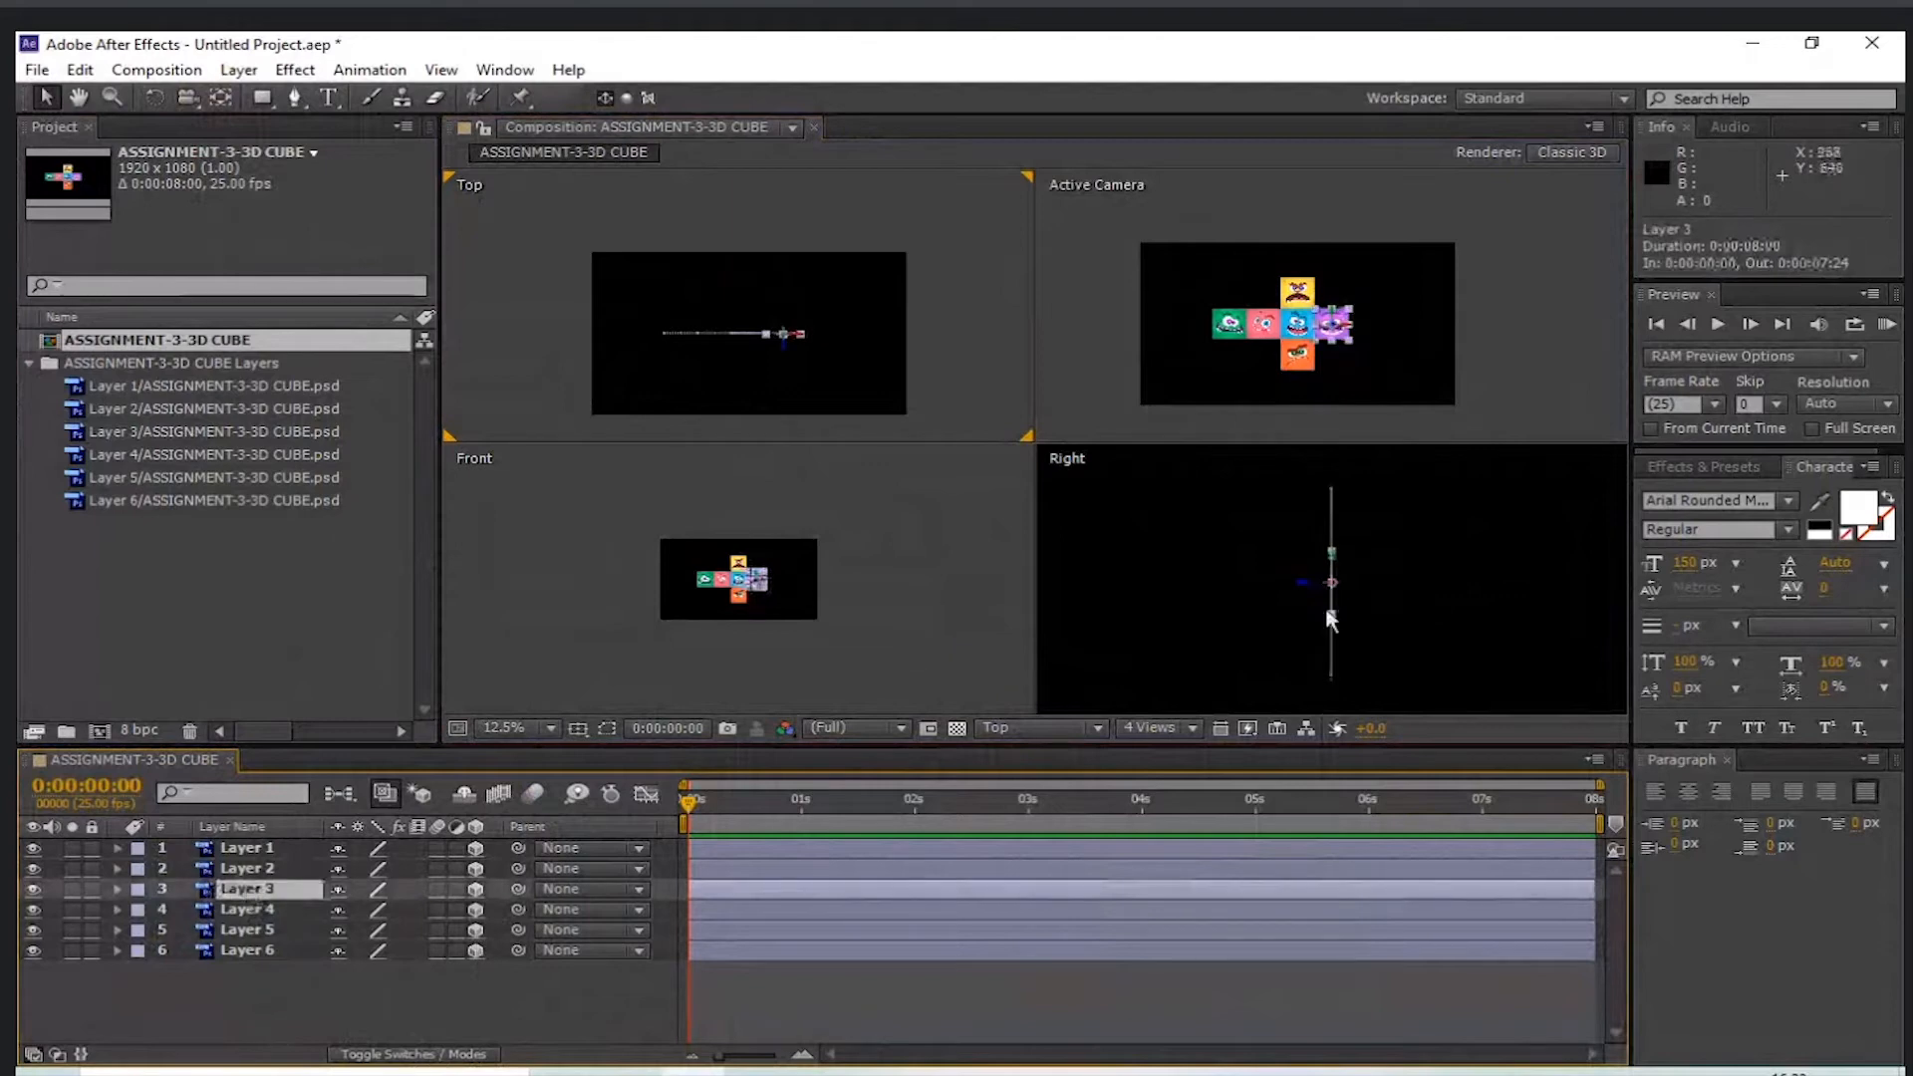
click(957, 727)
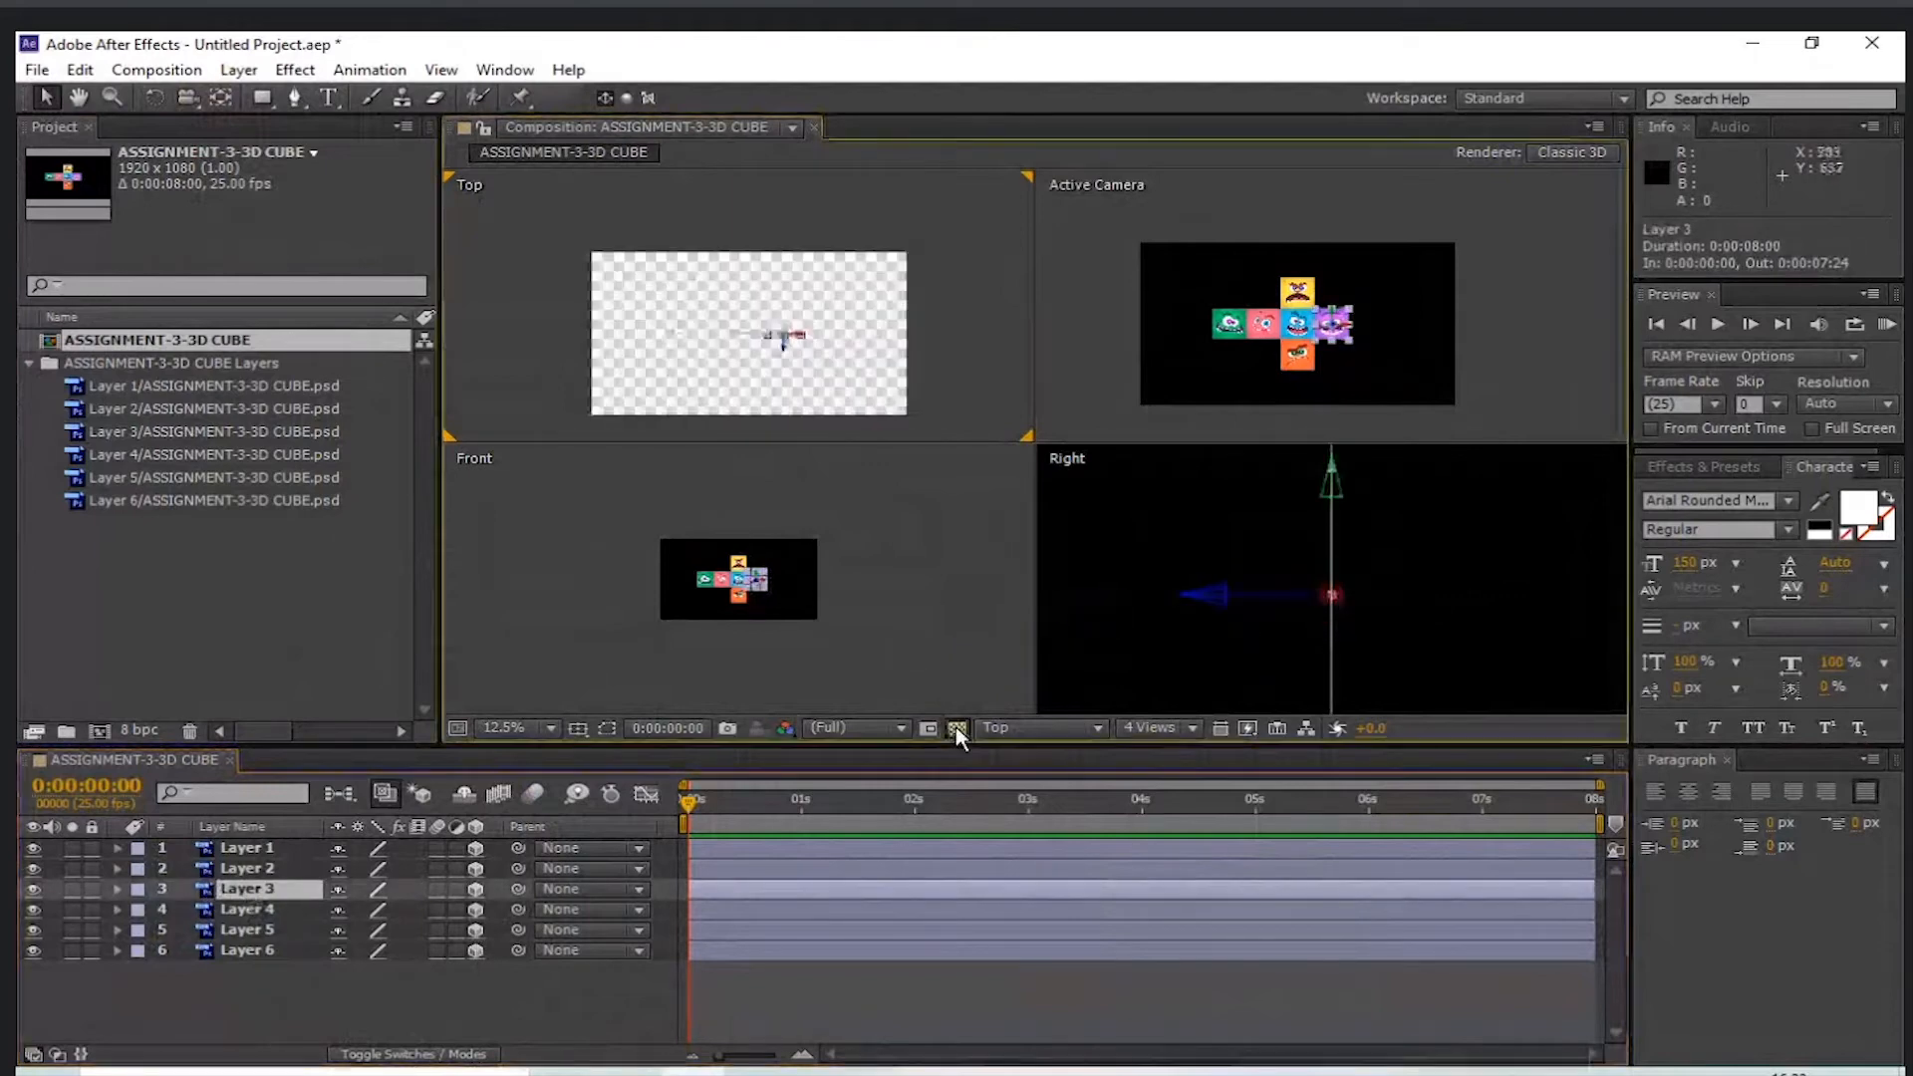
click(1127, 628)
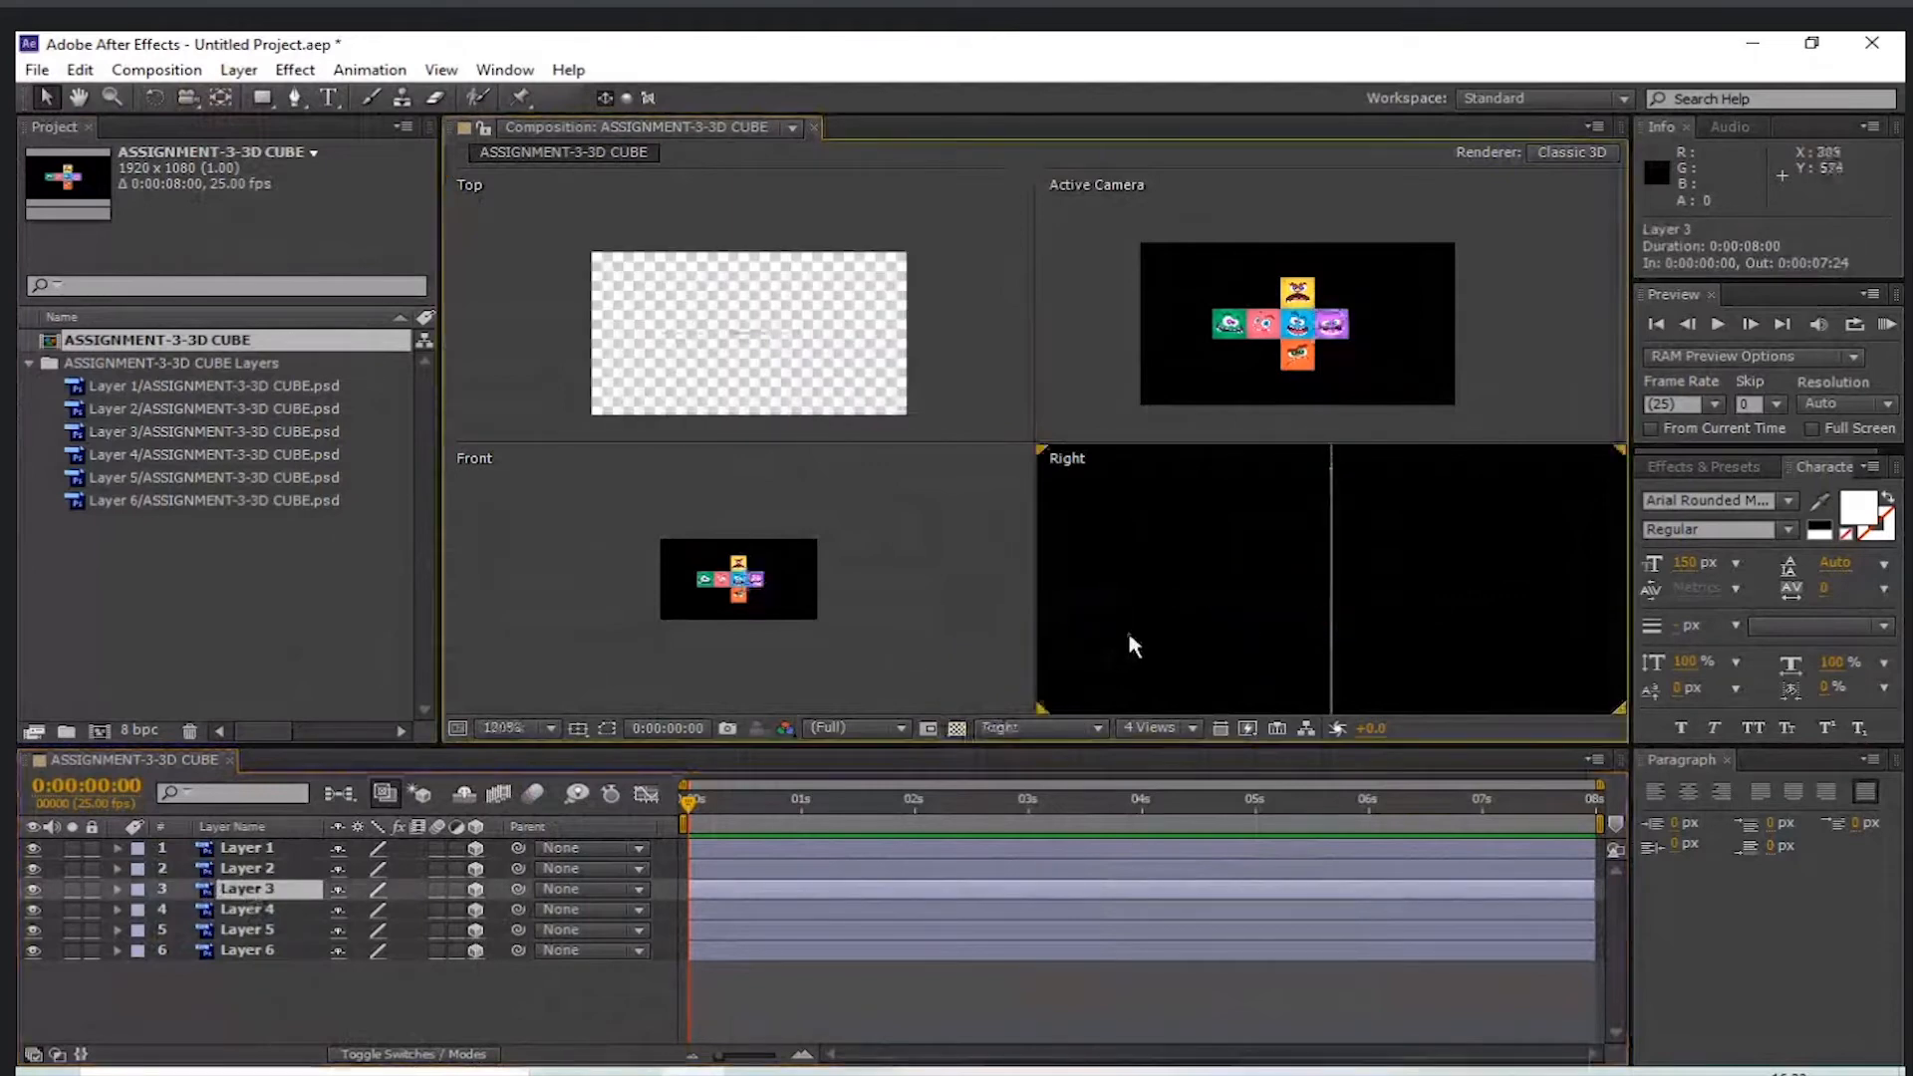
click(956, 730)
- Move Layer 3 forward along its Z axis in the Right view, away from the other faces, and deselect it
click(271, 890)
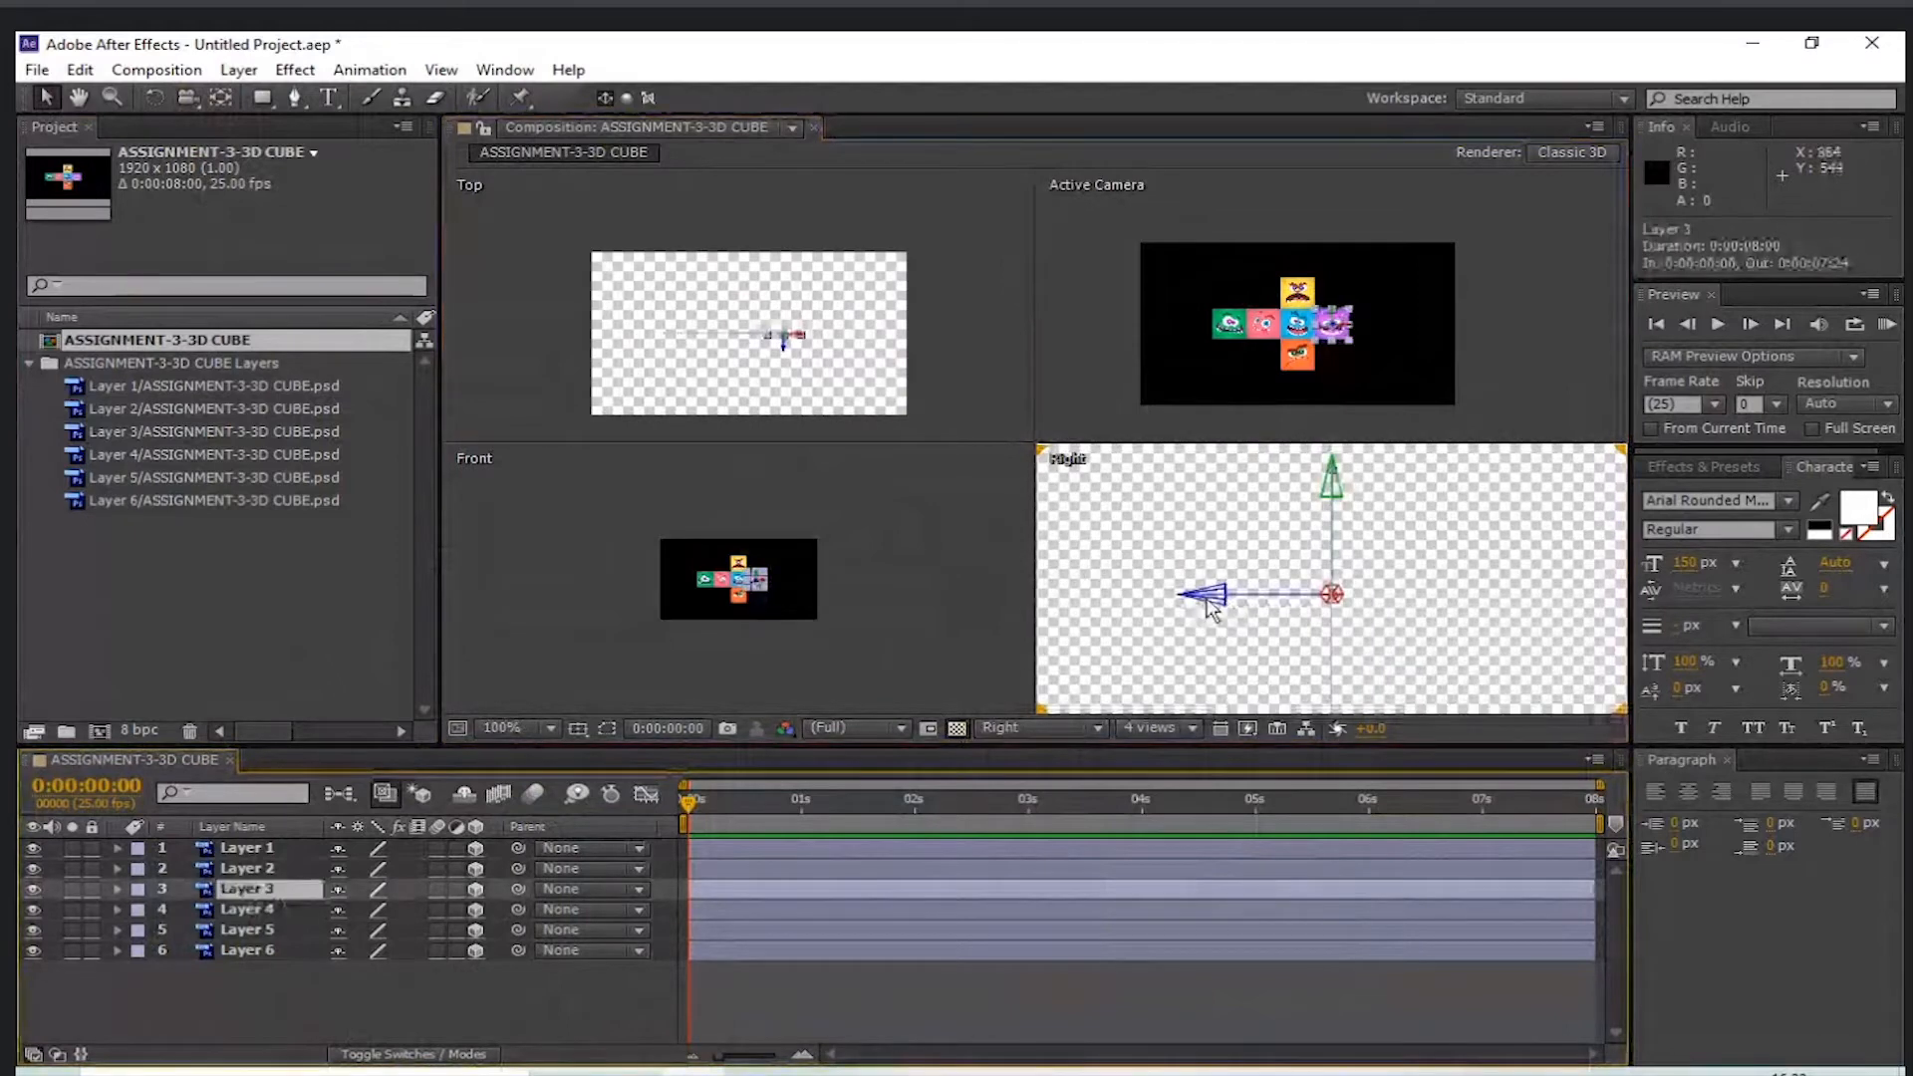
scroll(1208, 599, down, 1)
drag(1269, 588, 1112, 578)
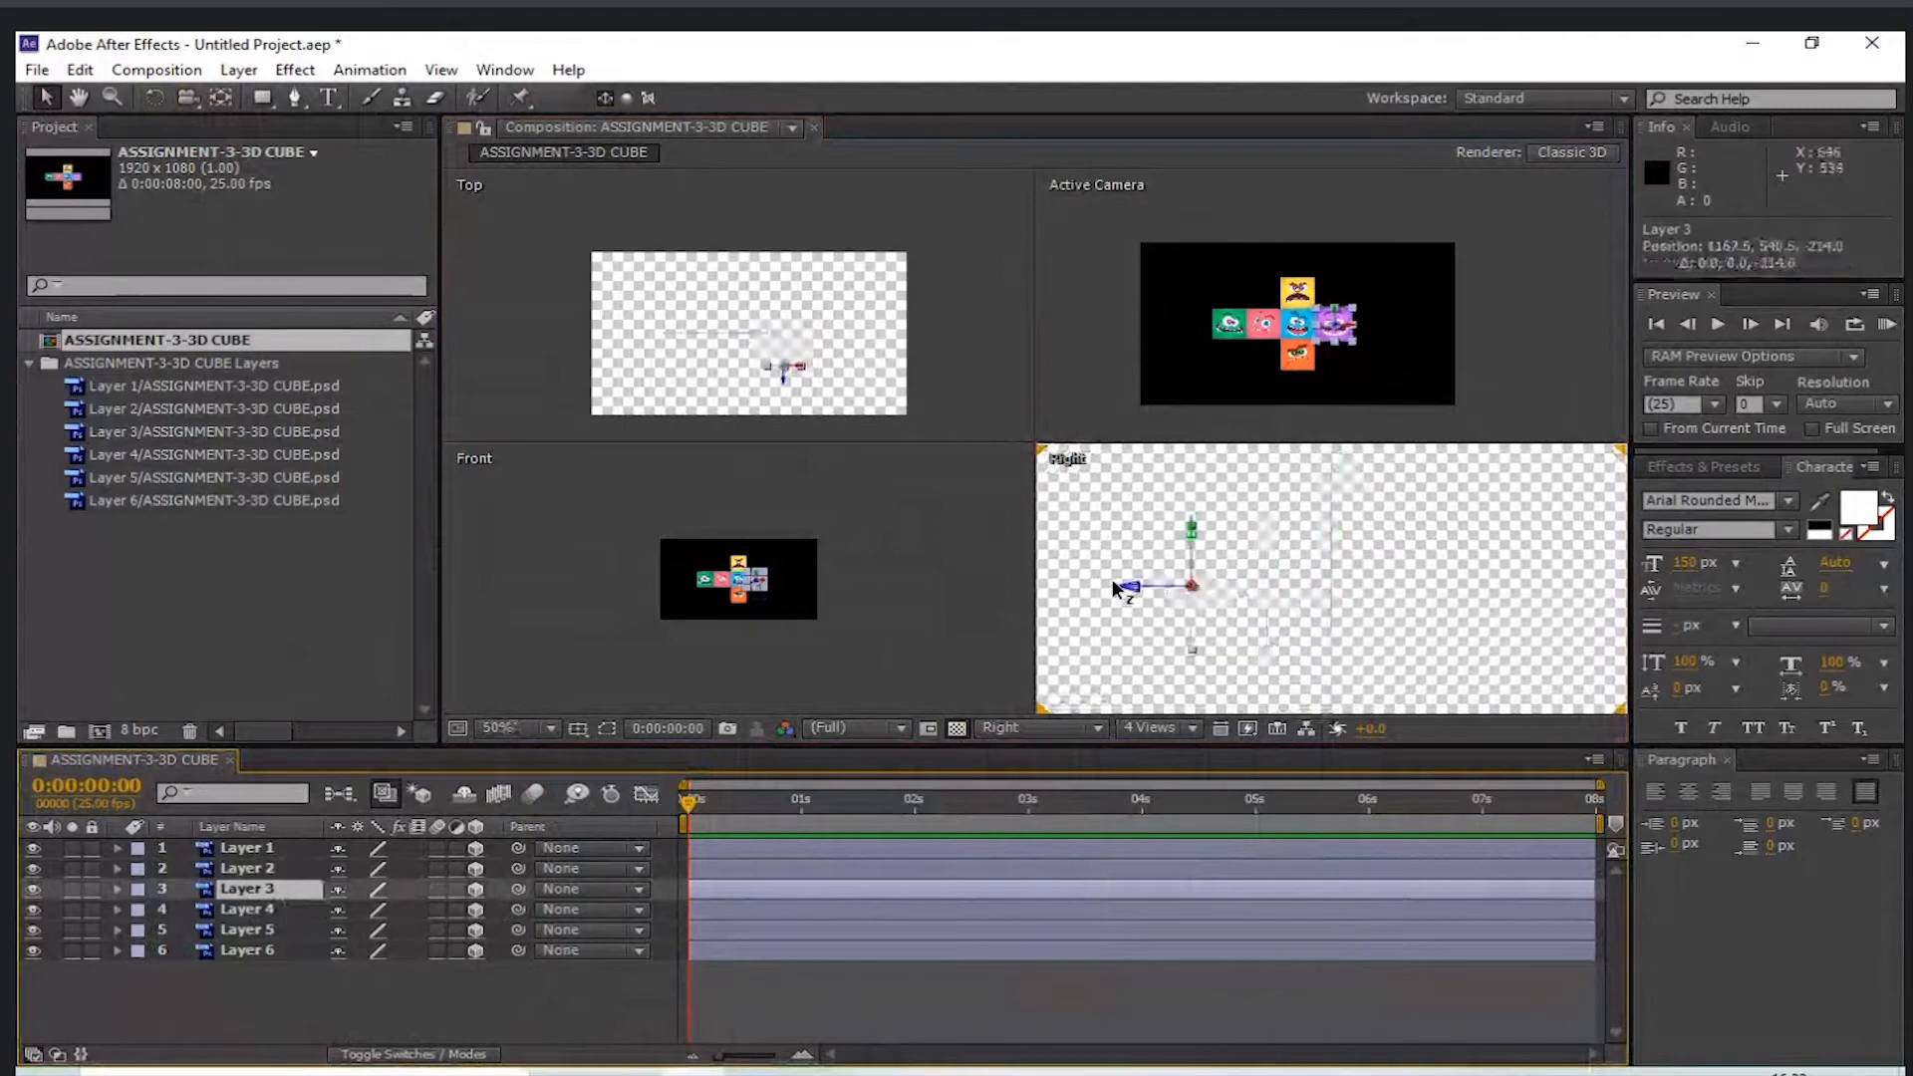
click(1126, 676)
- Change the Front view to Custom View 3 and show its transparency grid
click(950, 564)
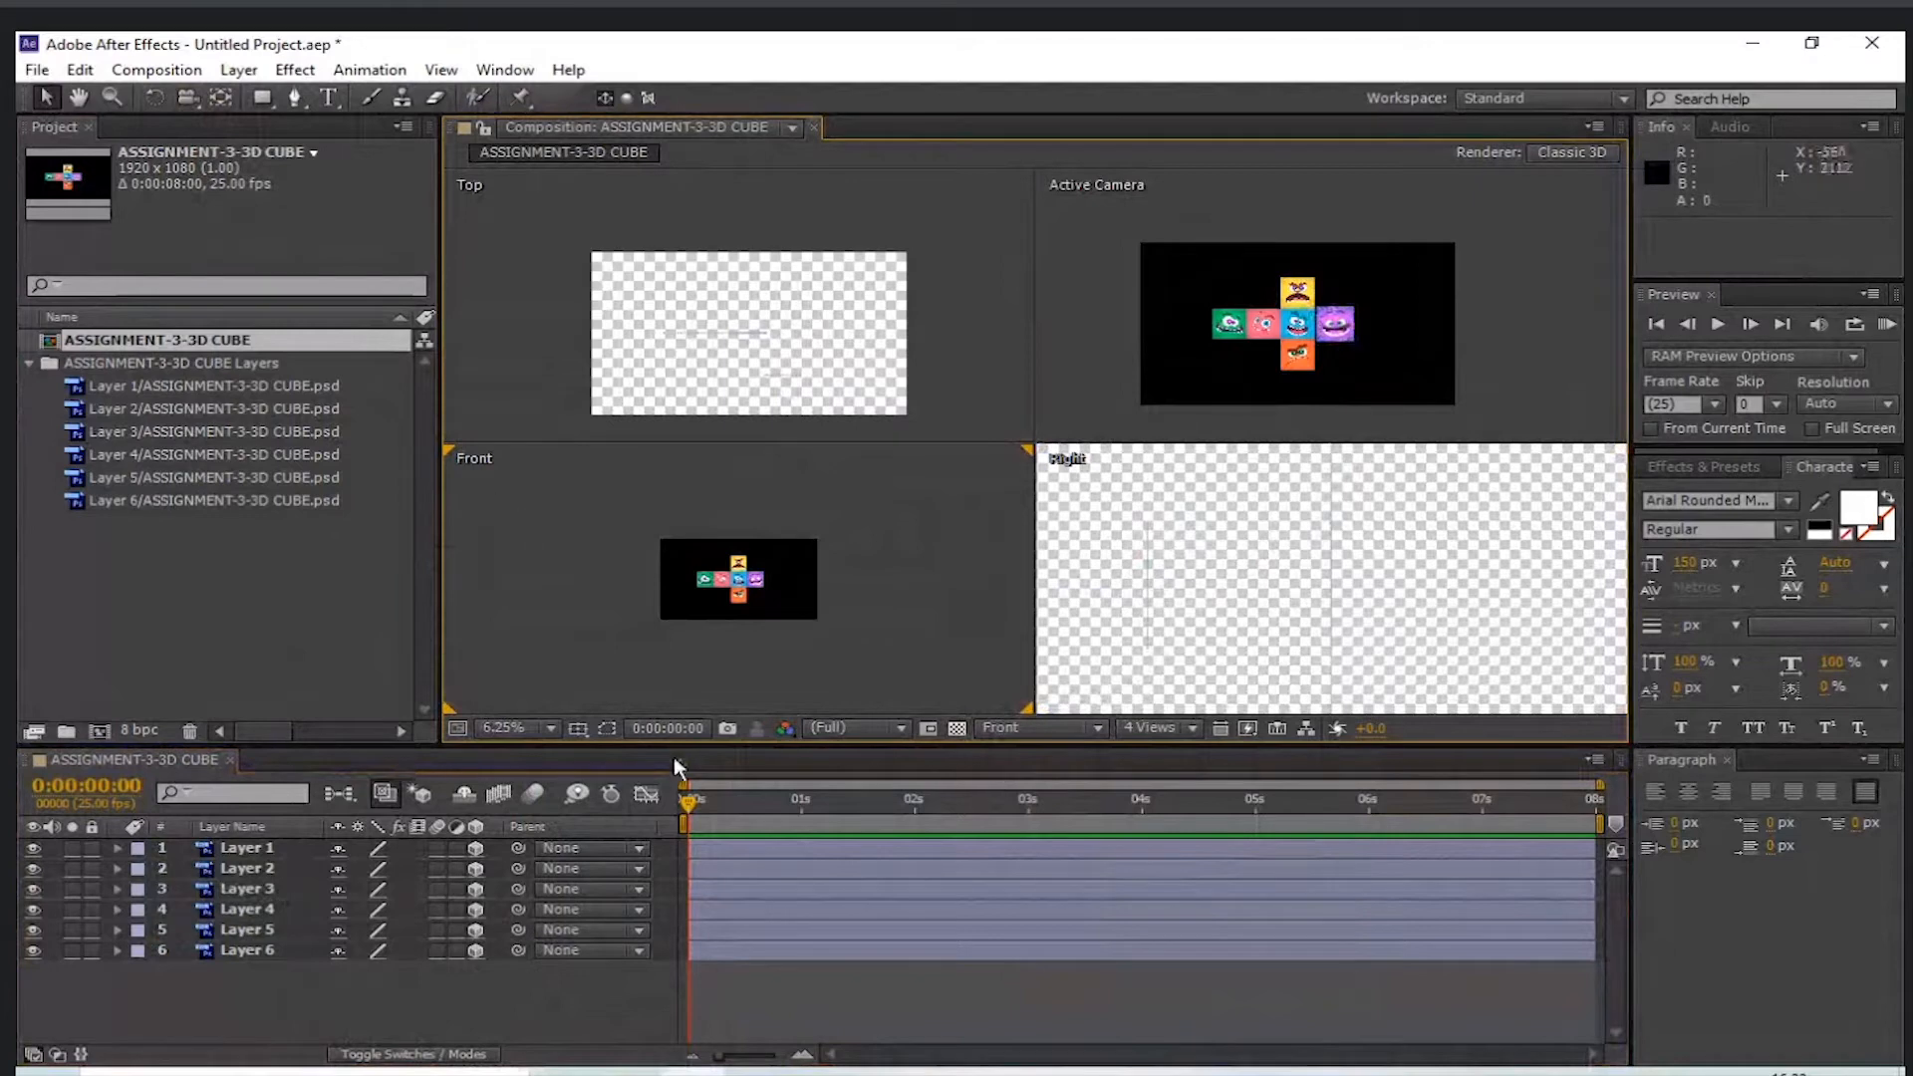
click(1096, 728)
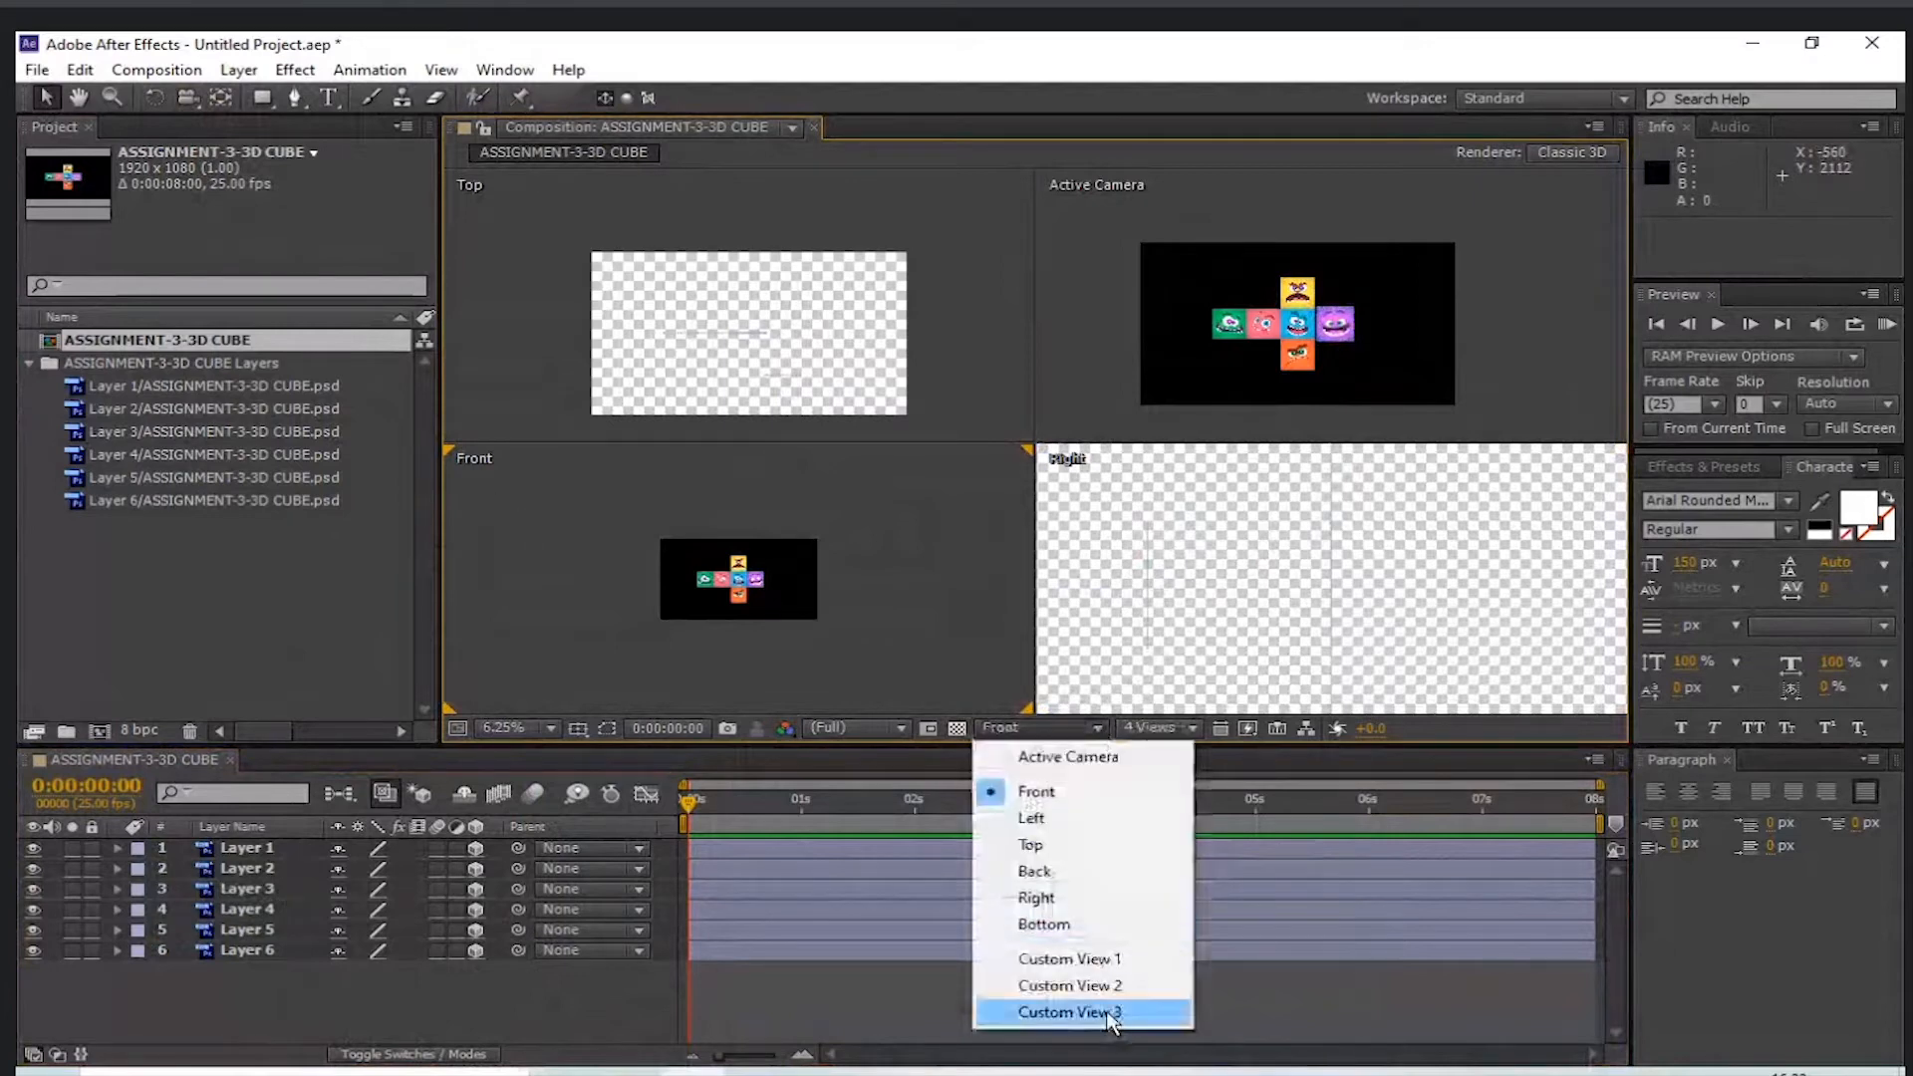
click(1111, 1012)
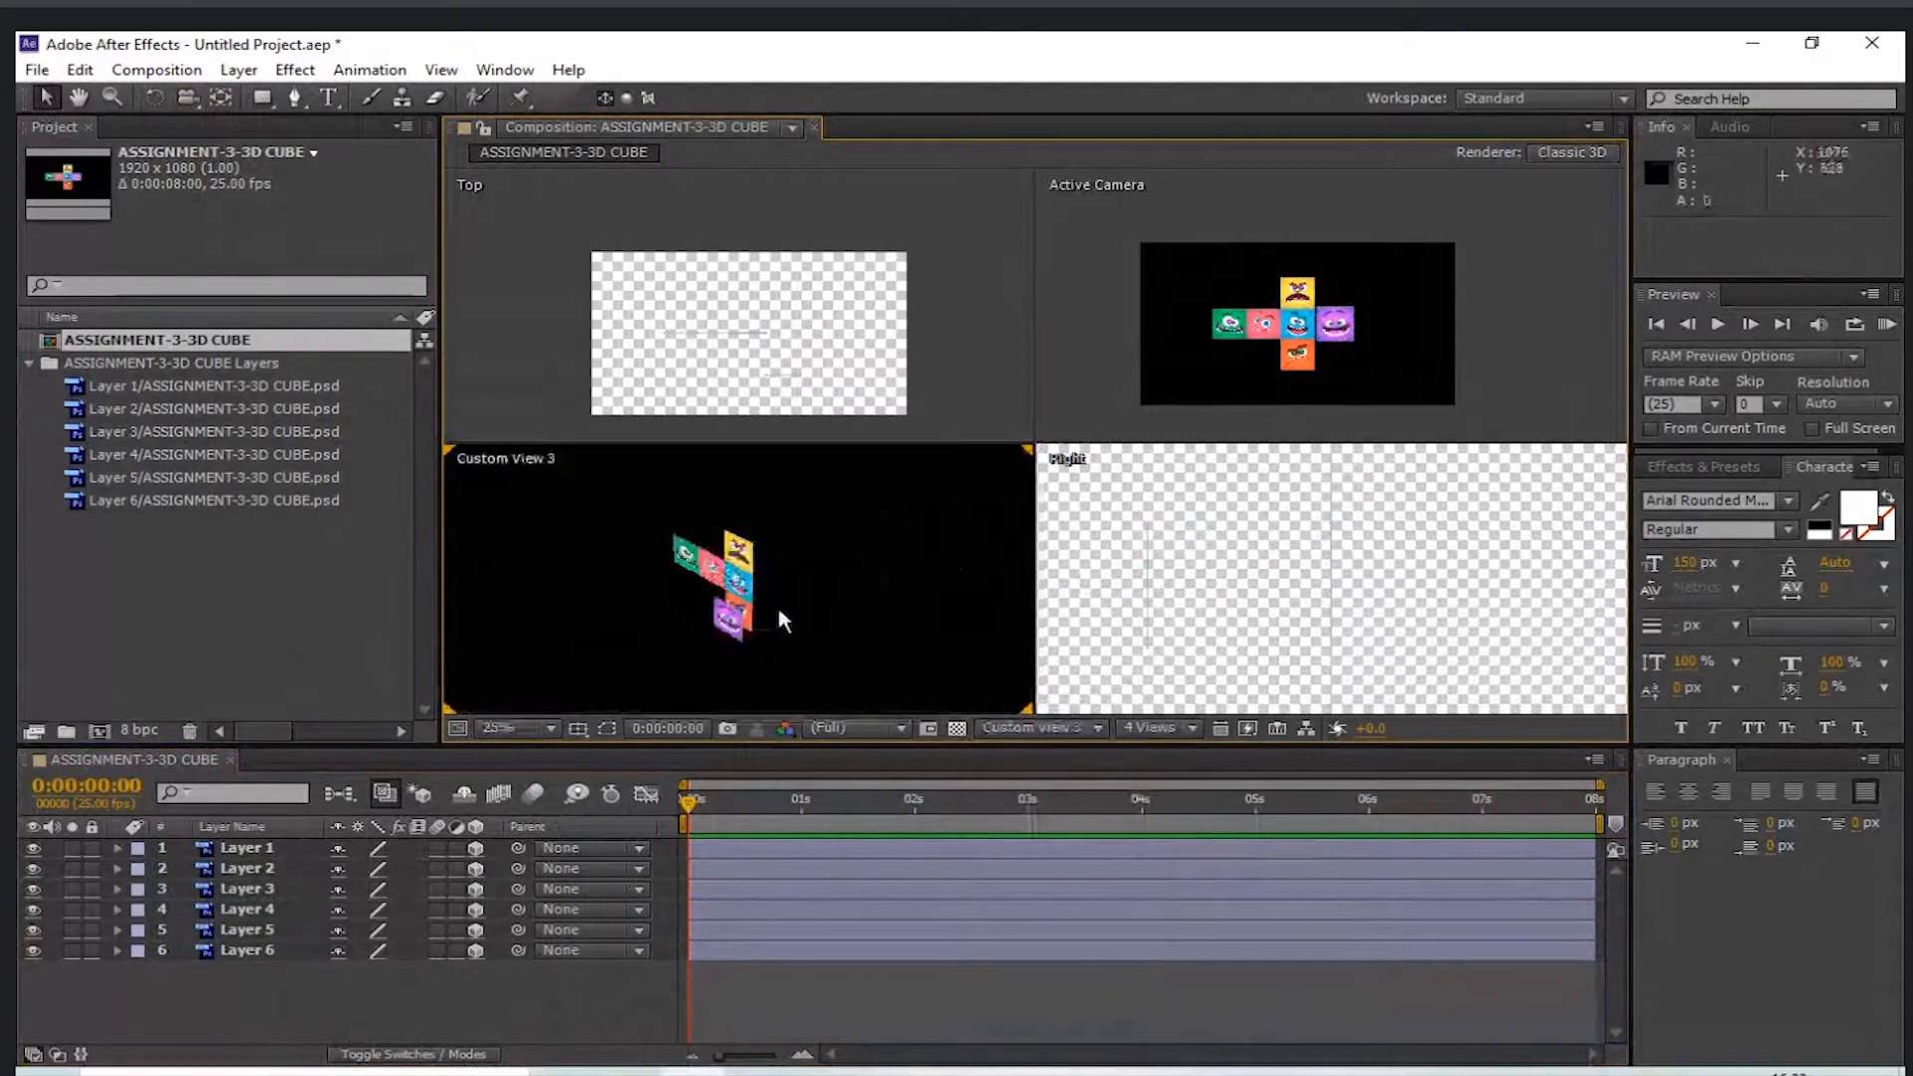
click(955, 728)
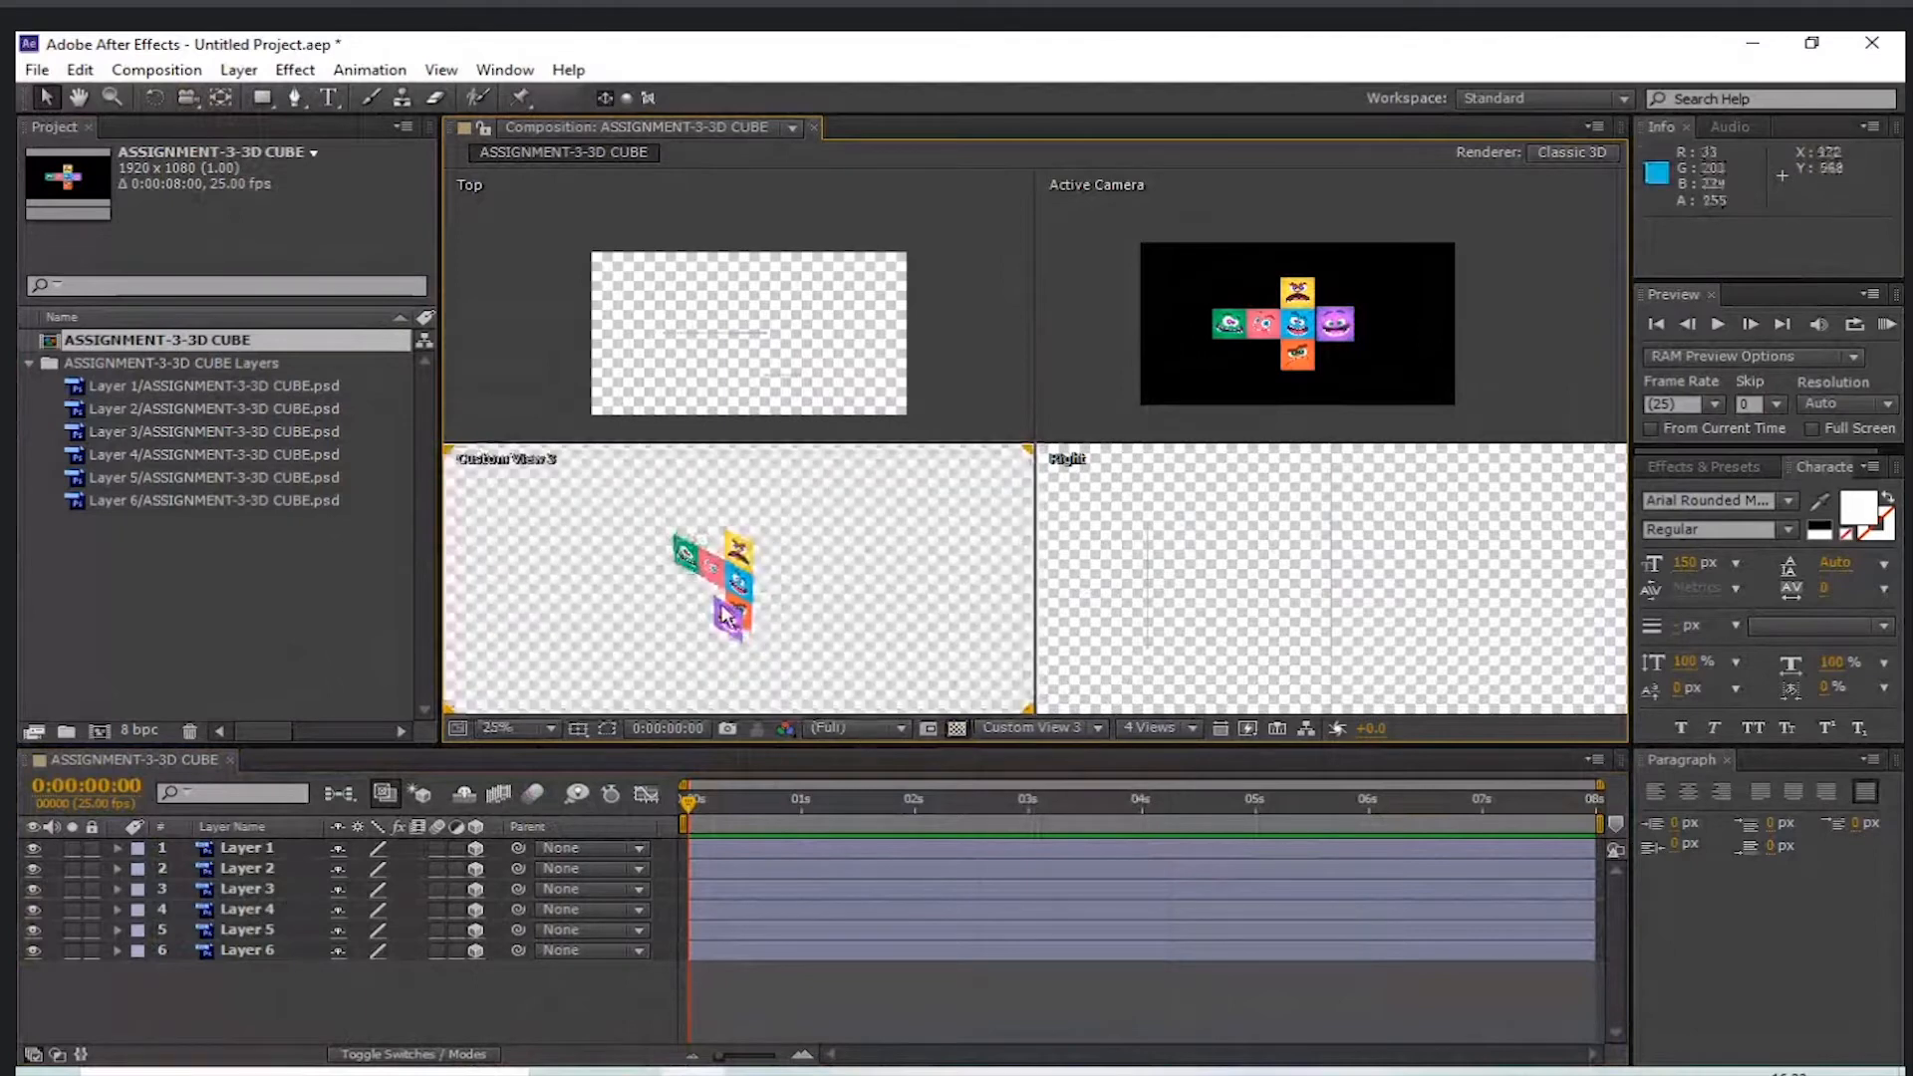
- Move Layer 3 farther forward along its Z axis in Custom View 3, to a Z position of about -770
click(312, 890)
drag(690, 634, 548, 680)
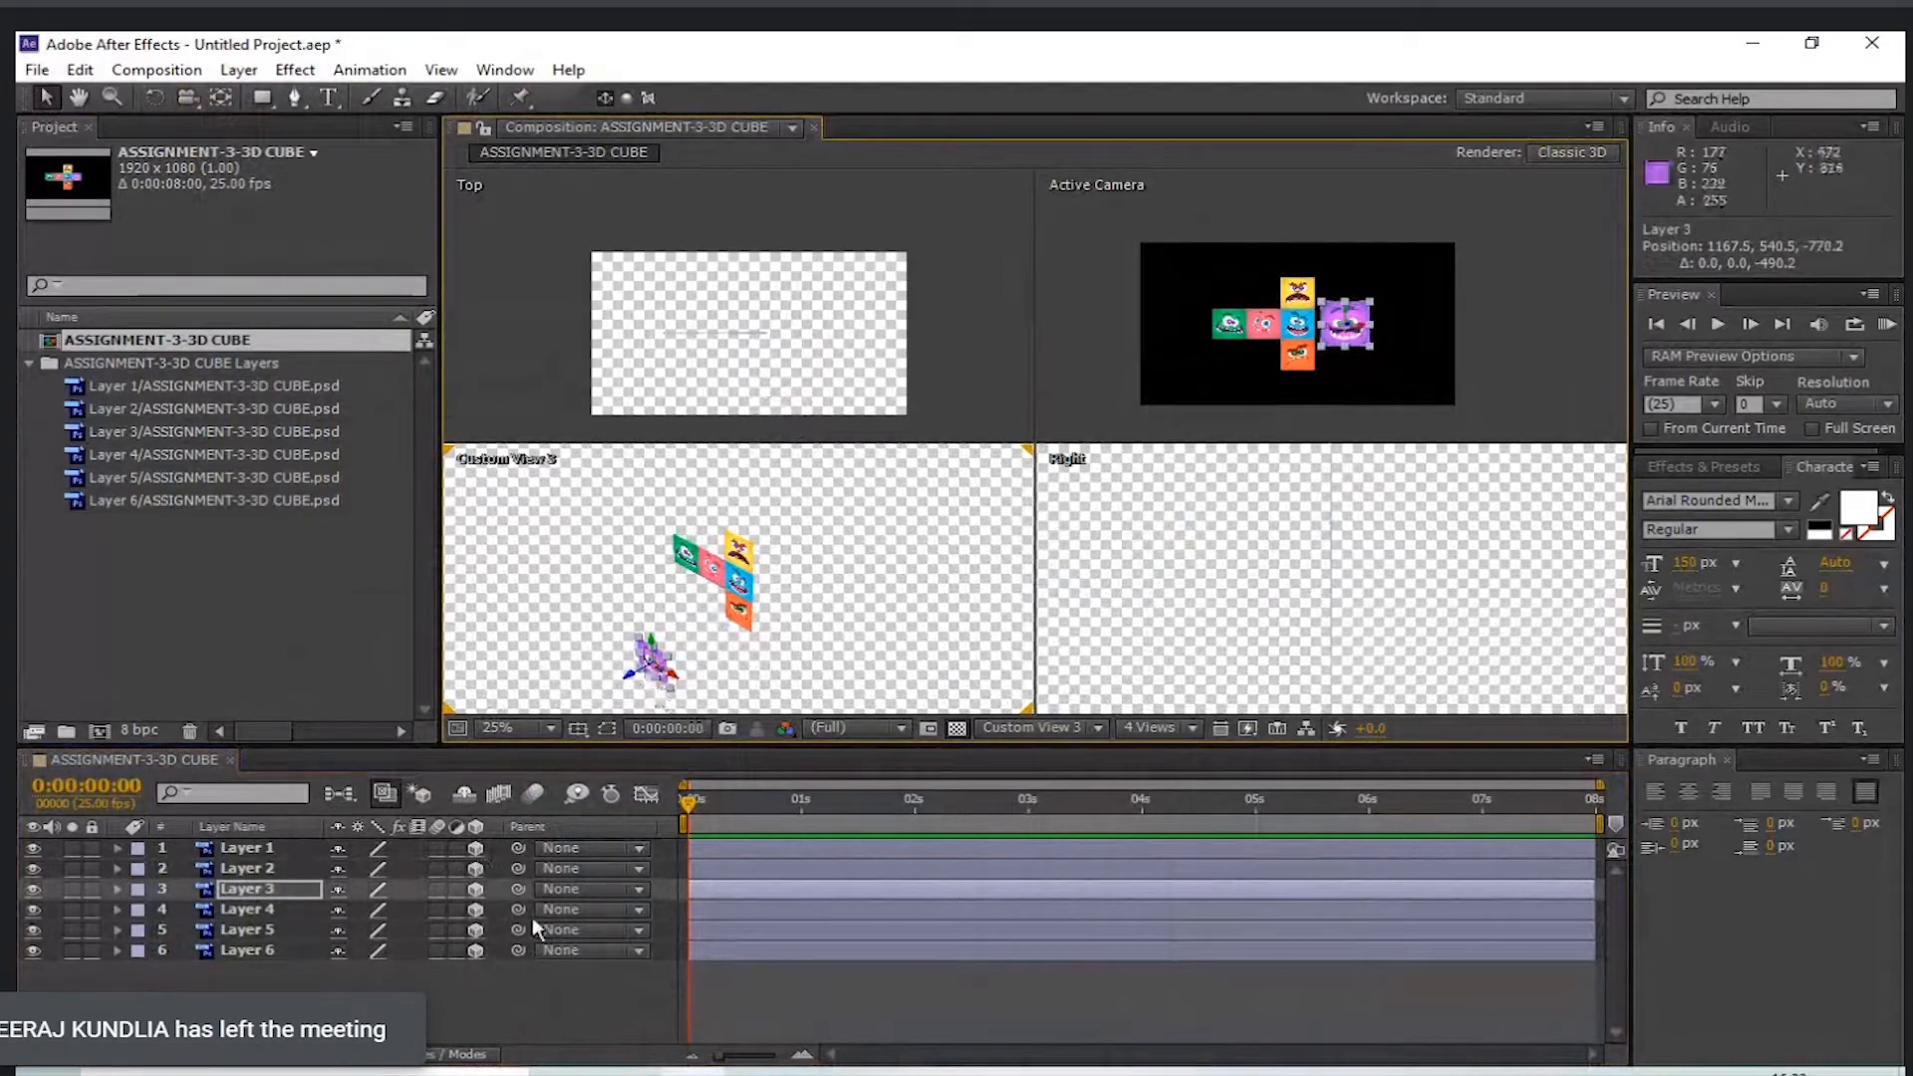
- Deselect Layer 3 and return it to its original position beside the other faces
click(501, 999)
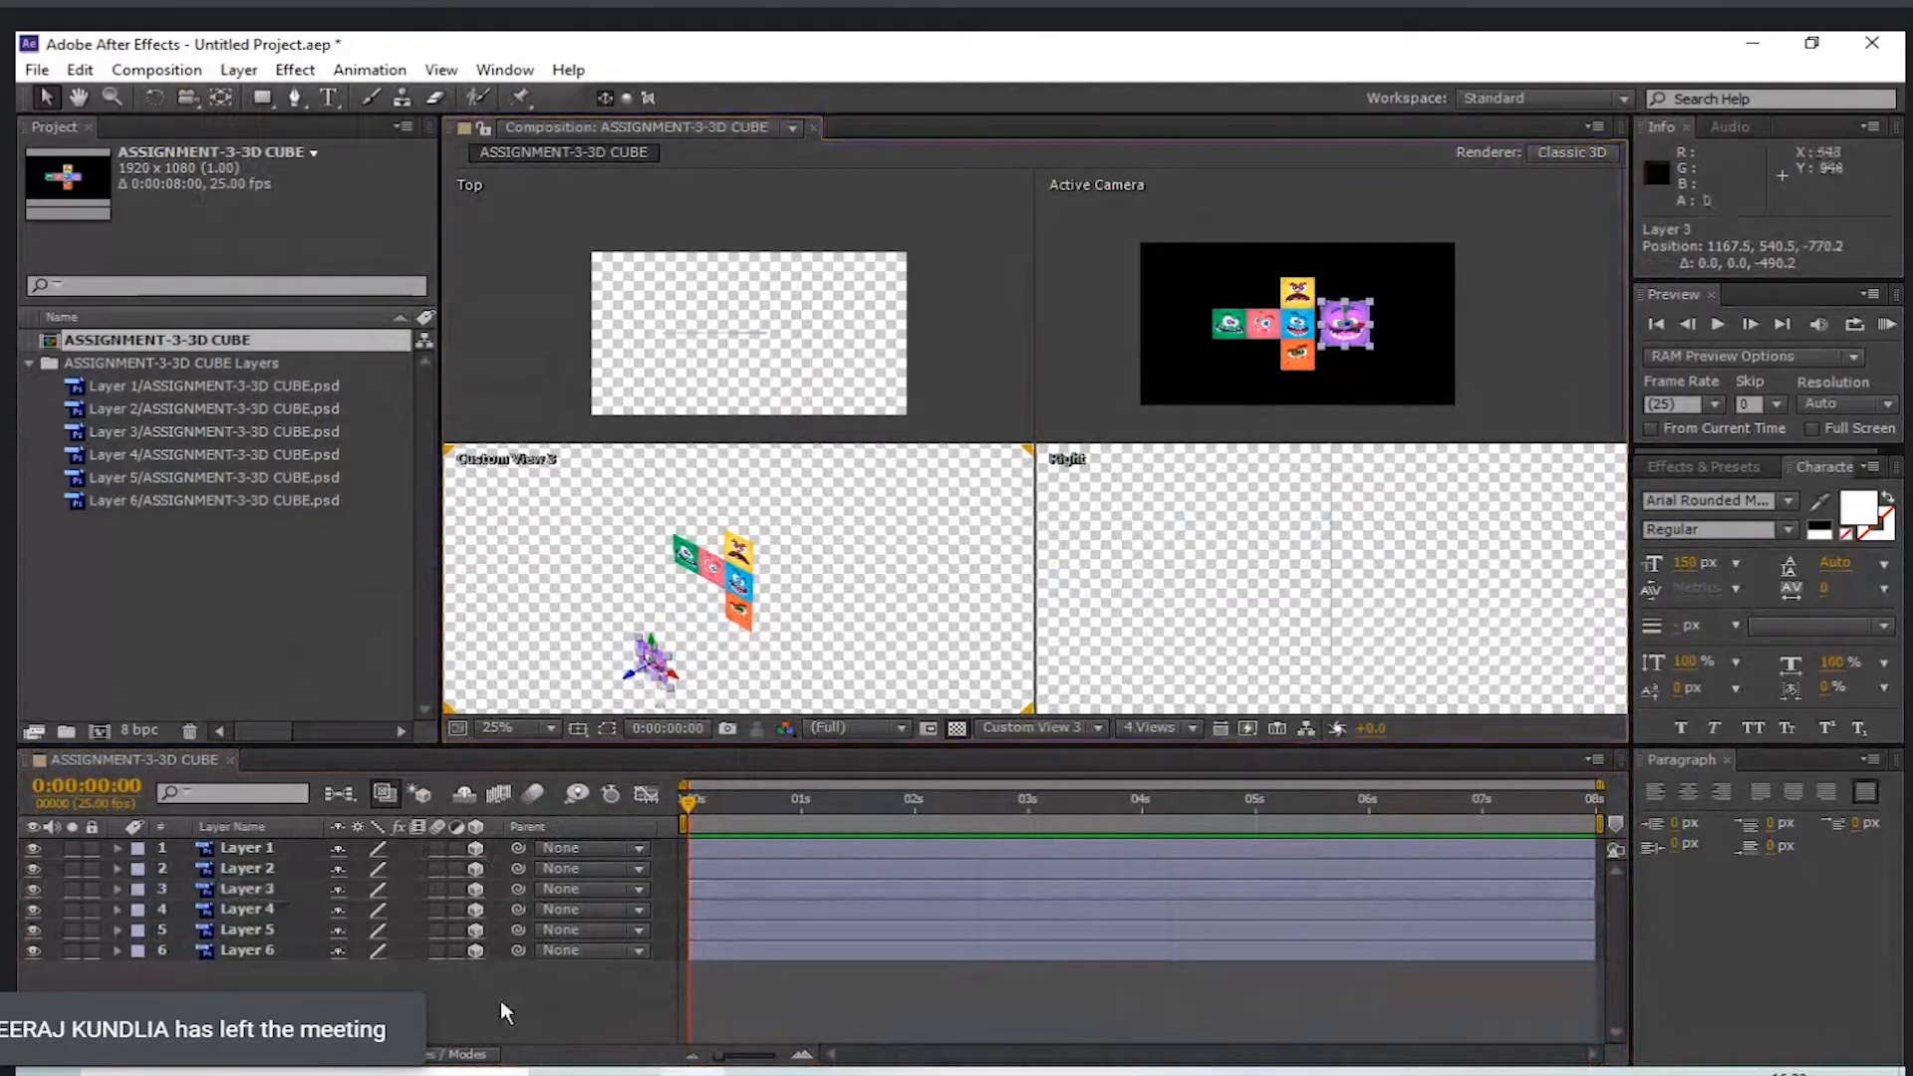
click(475, 890)
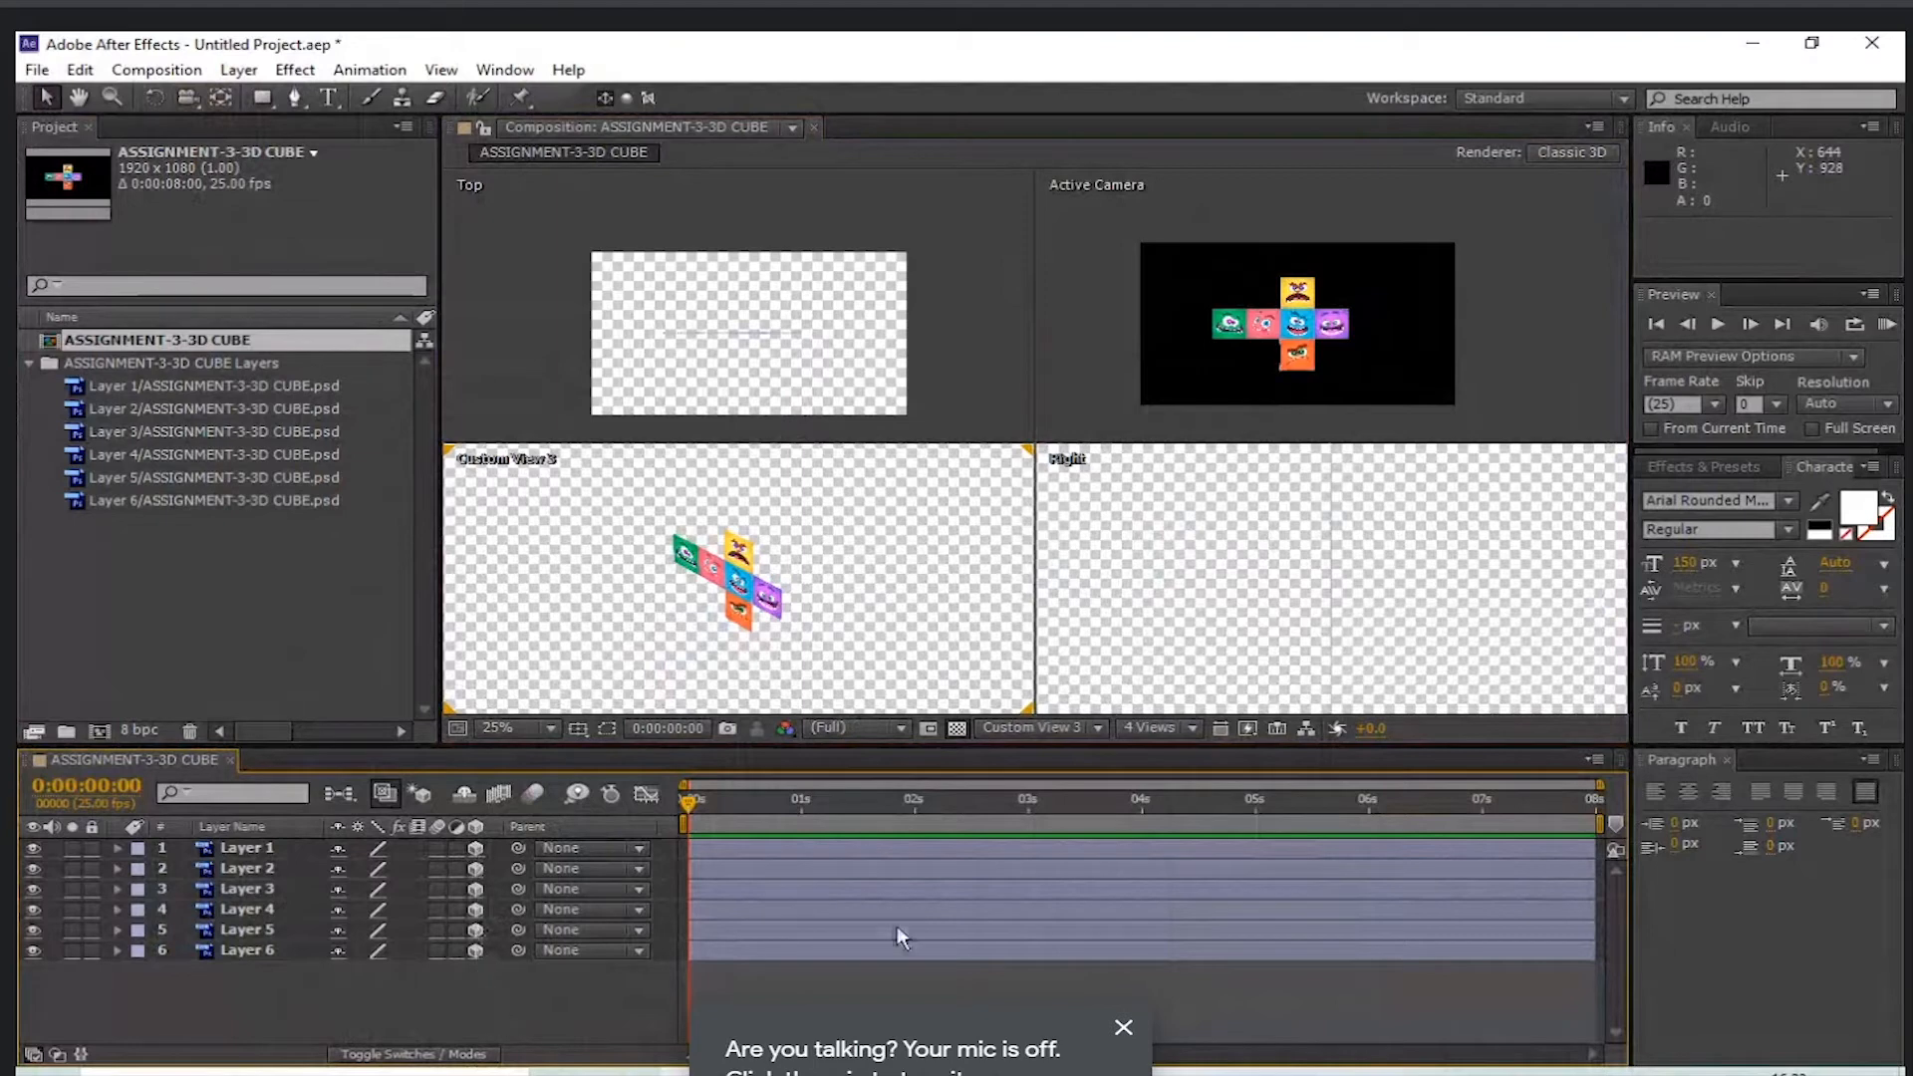
scroll(925, 558, down, 1)
scroll(767, 592, up, 1)
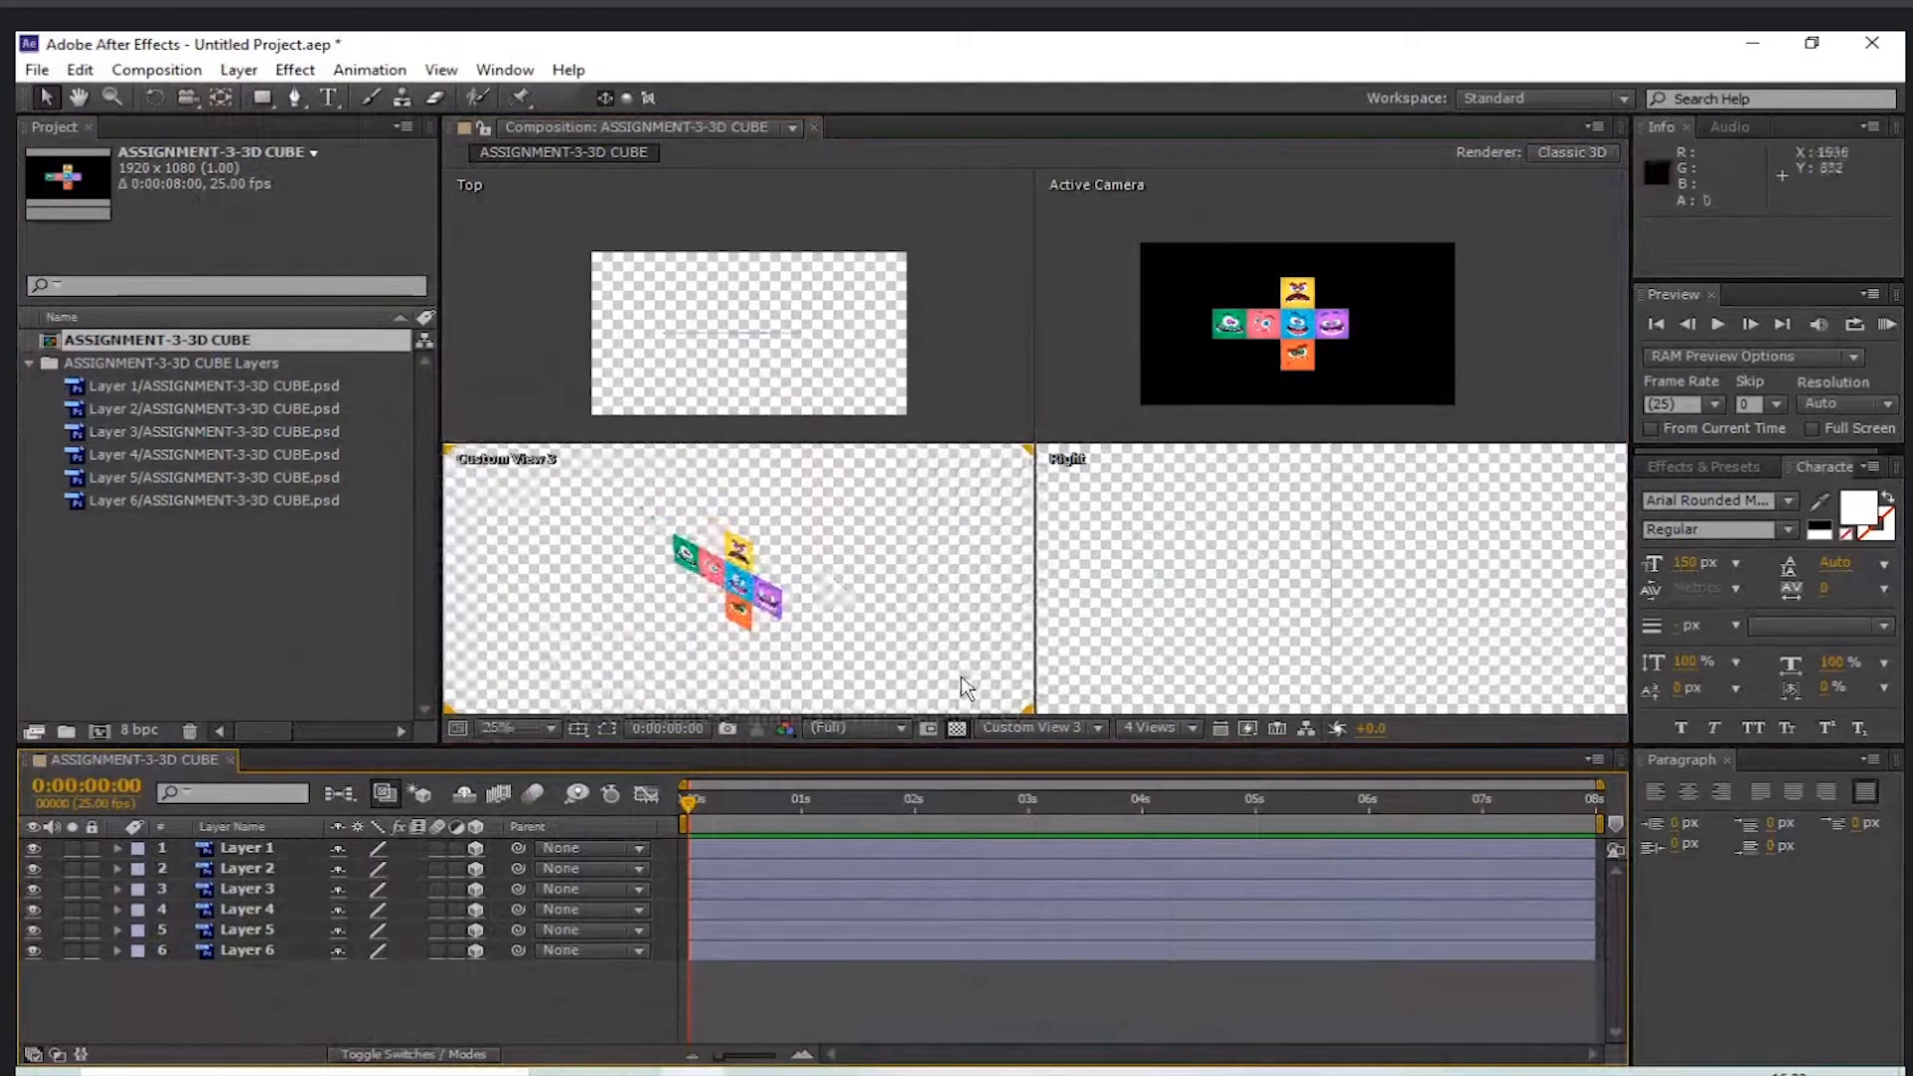
click(1208, 534)
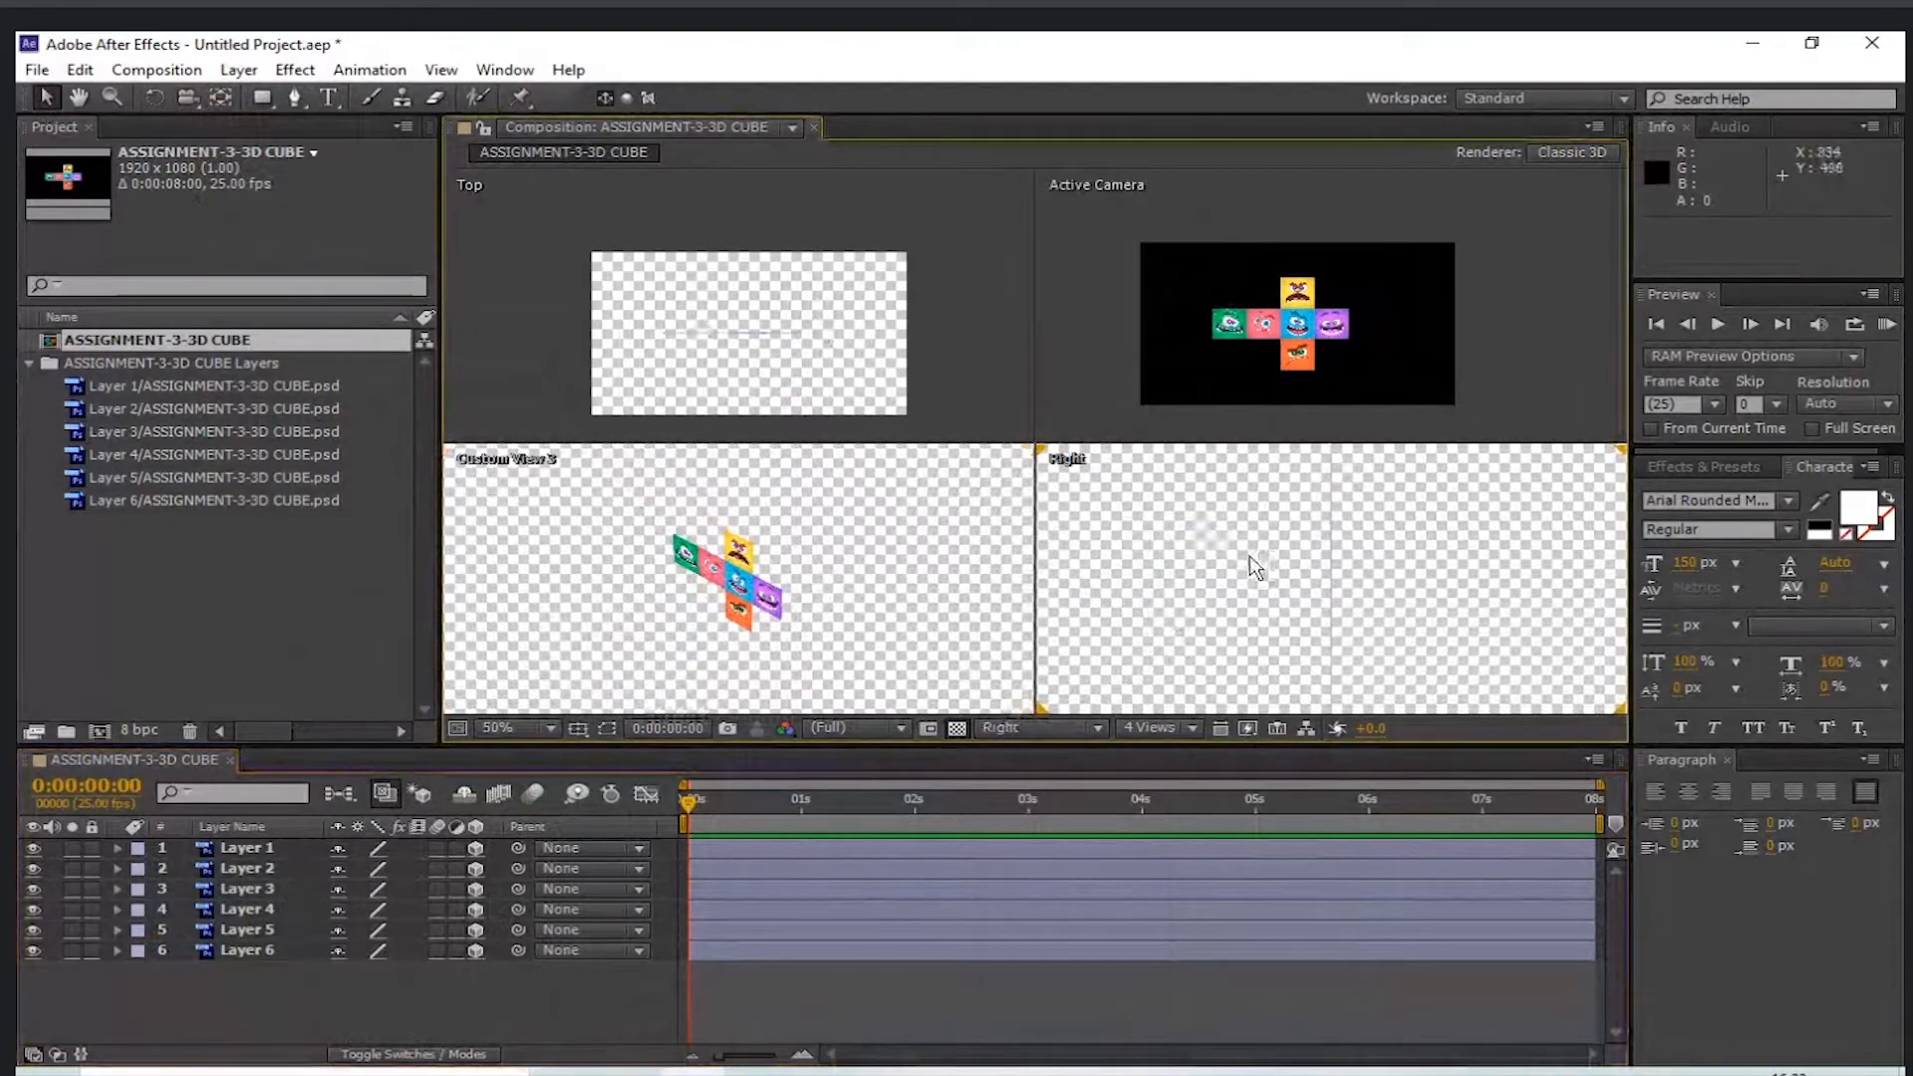
click(917, 345)
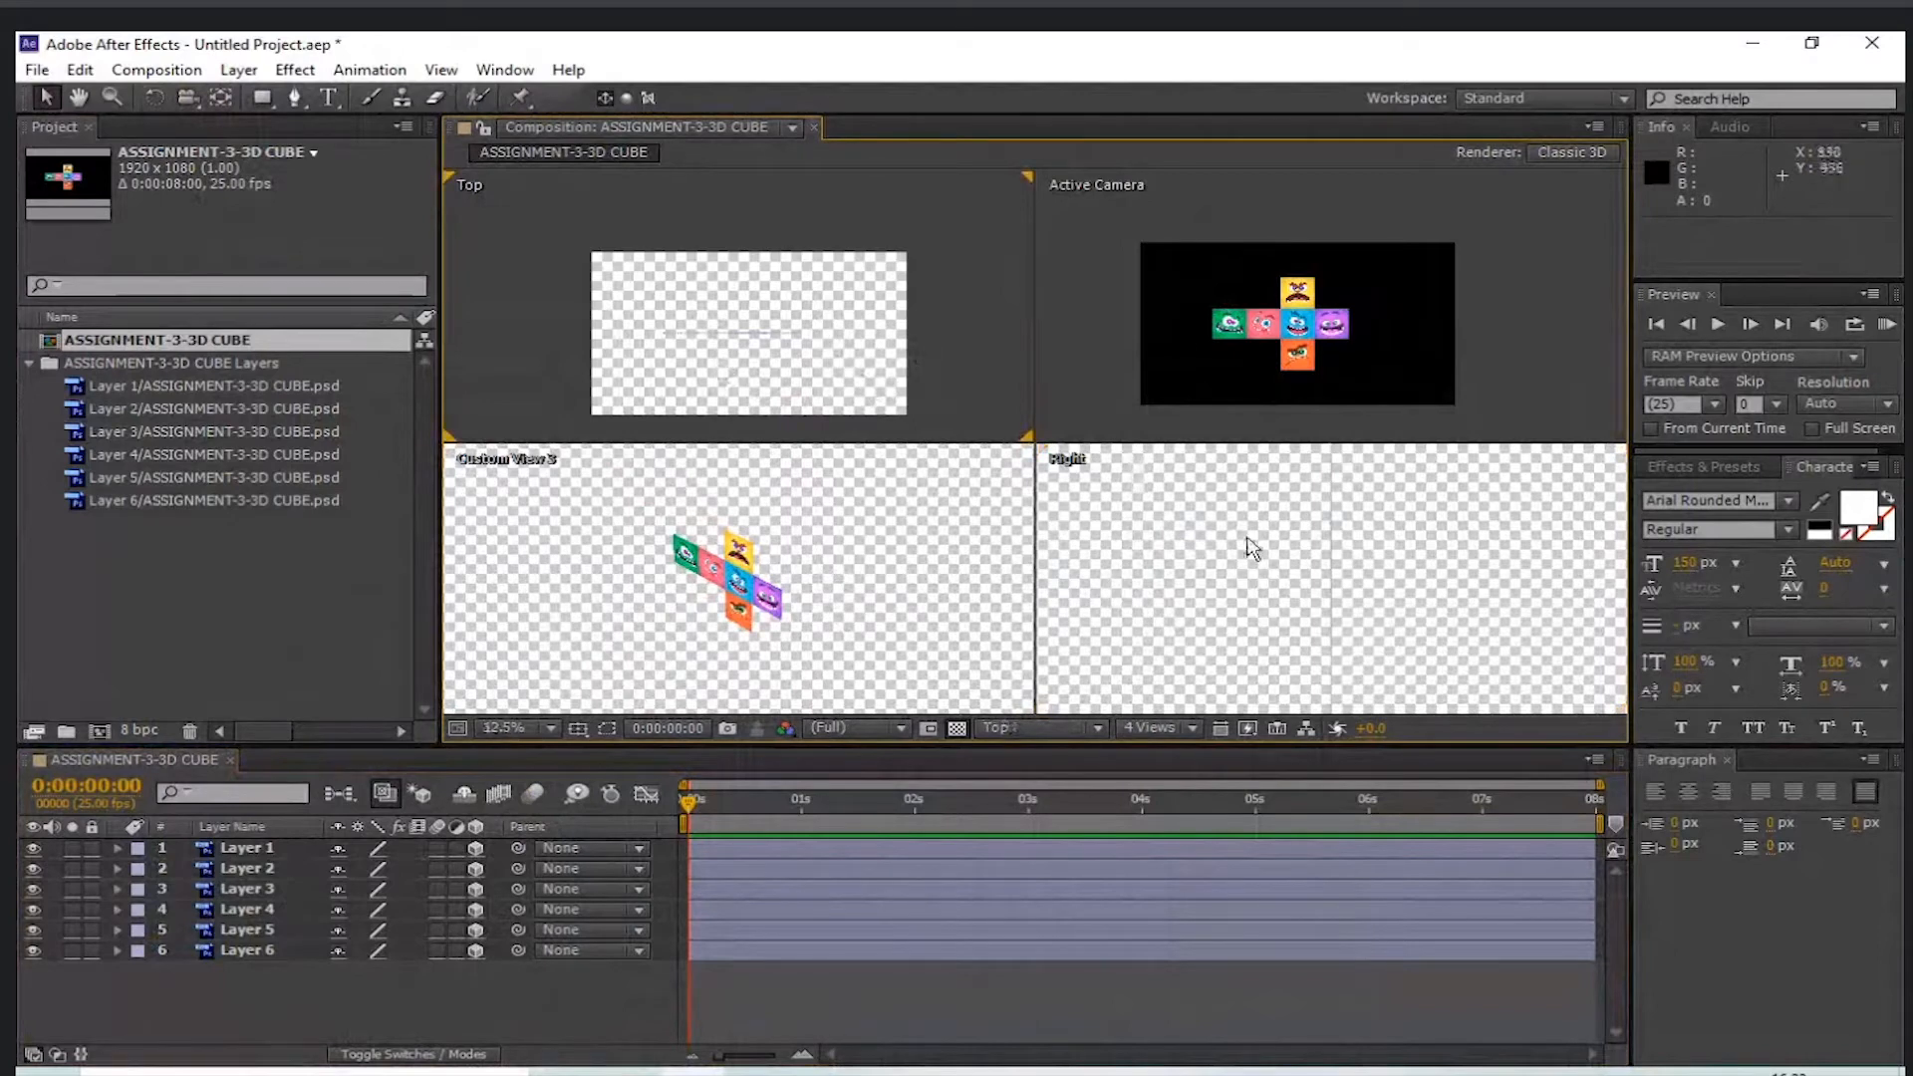
click(1203, 604)
- Move Layer 3's anchor point to the middle of its left edge in the Active Camera view, where the purple face meets the blue one
click(1302, 335)
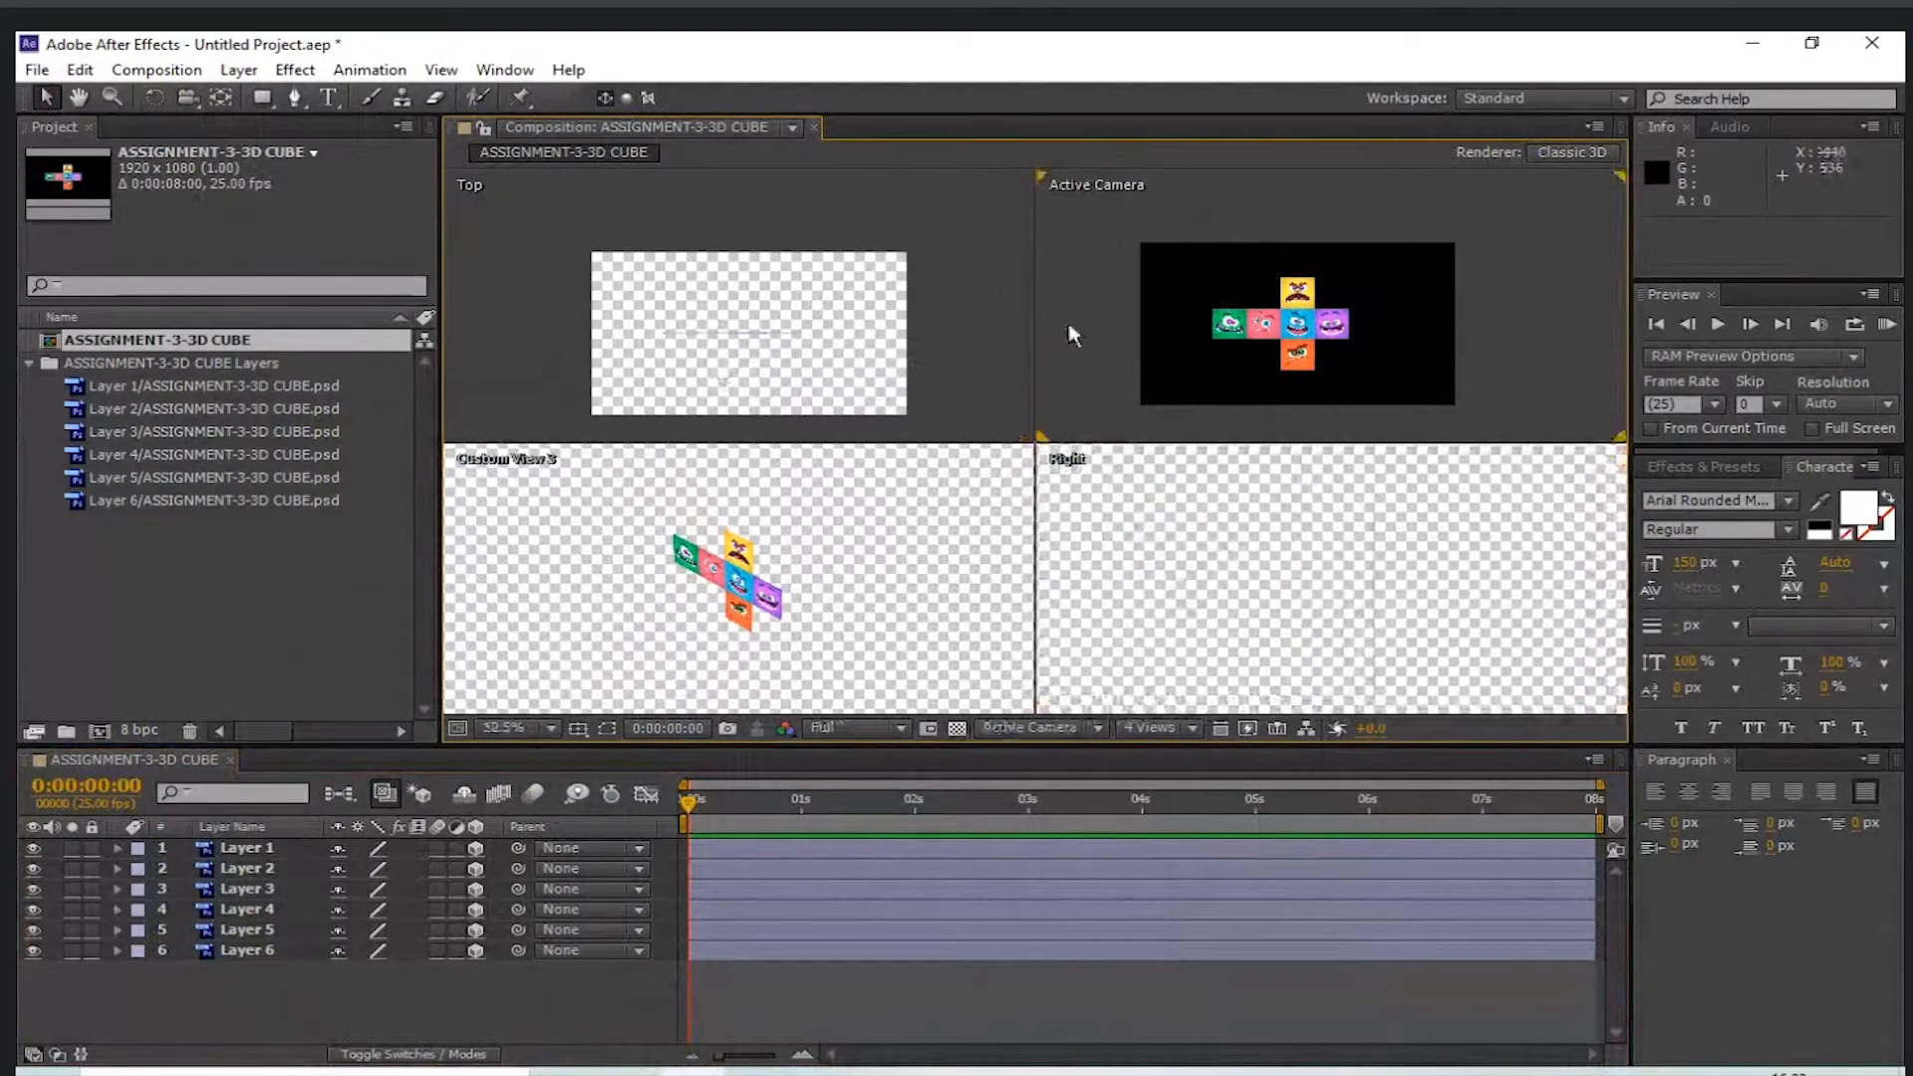
key(period)
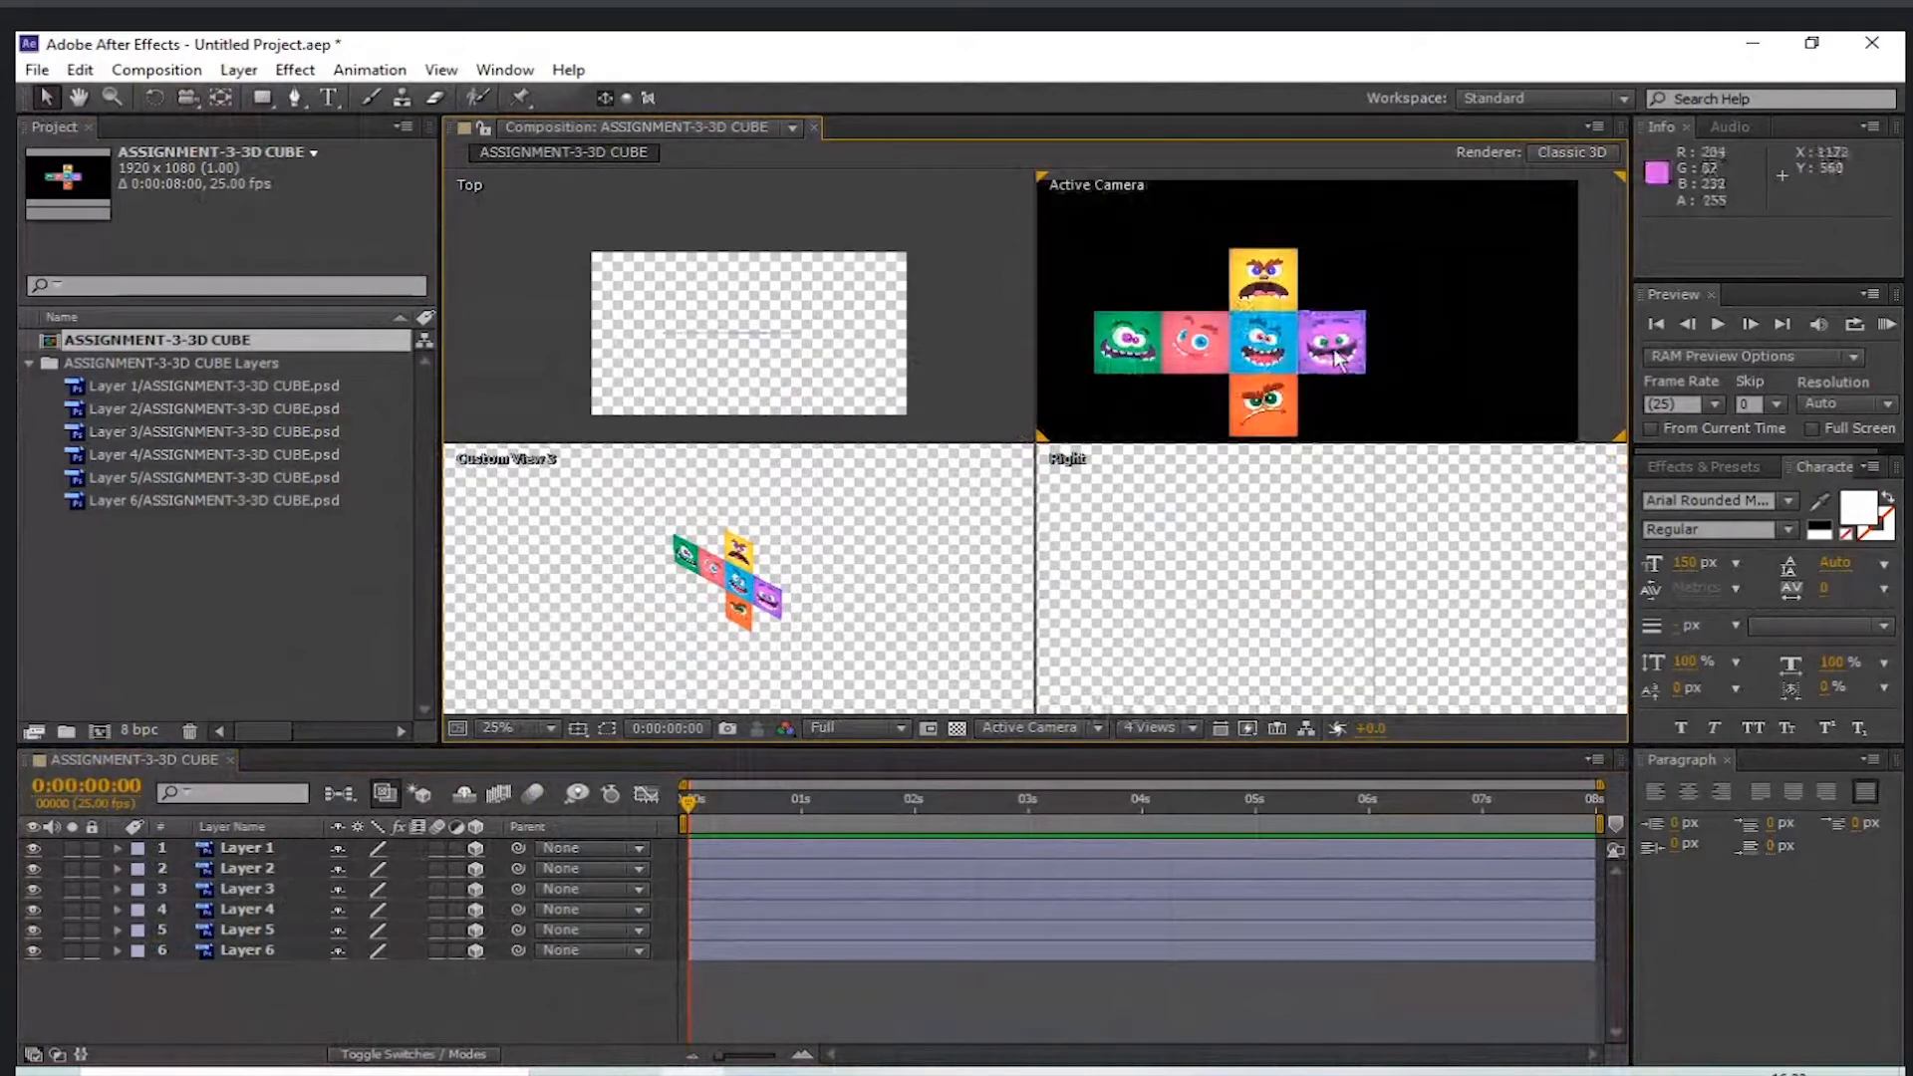
click(1336, 354)
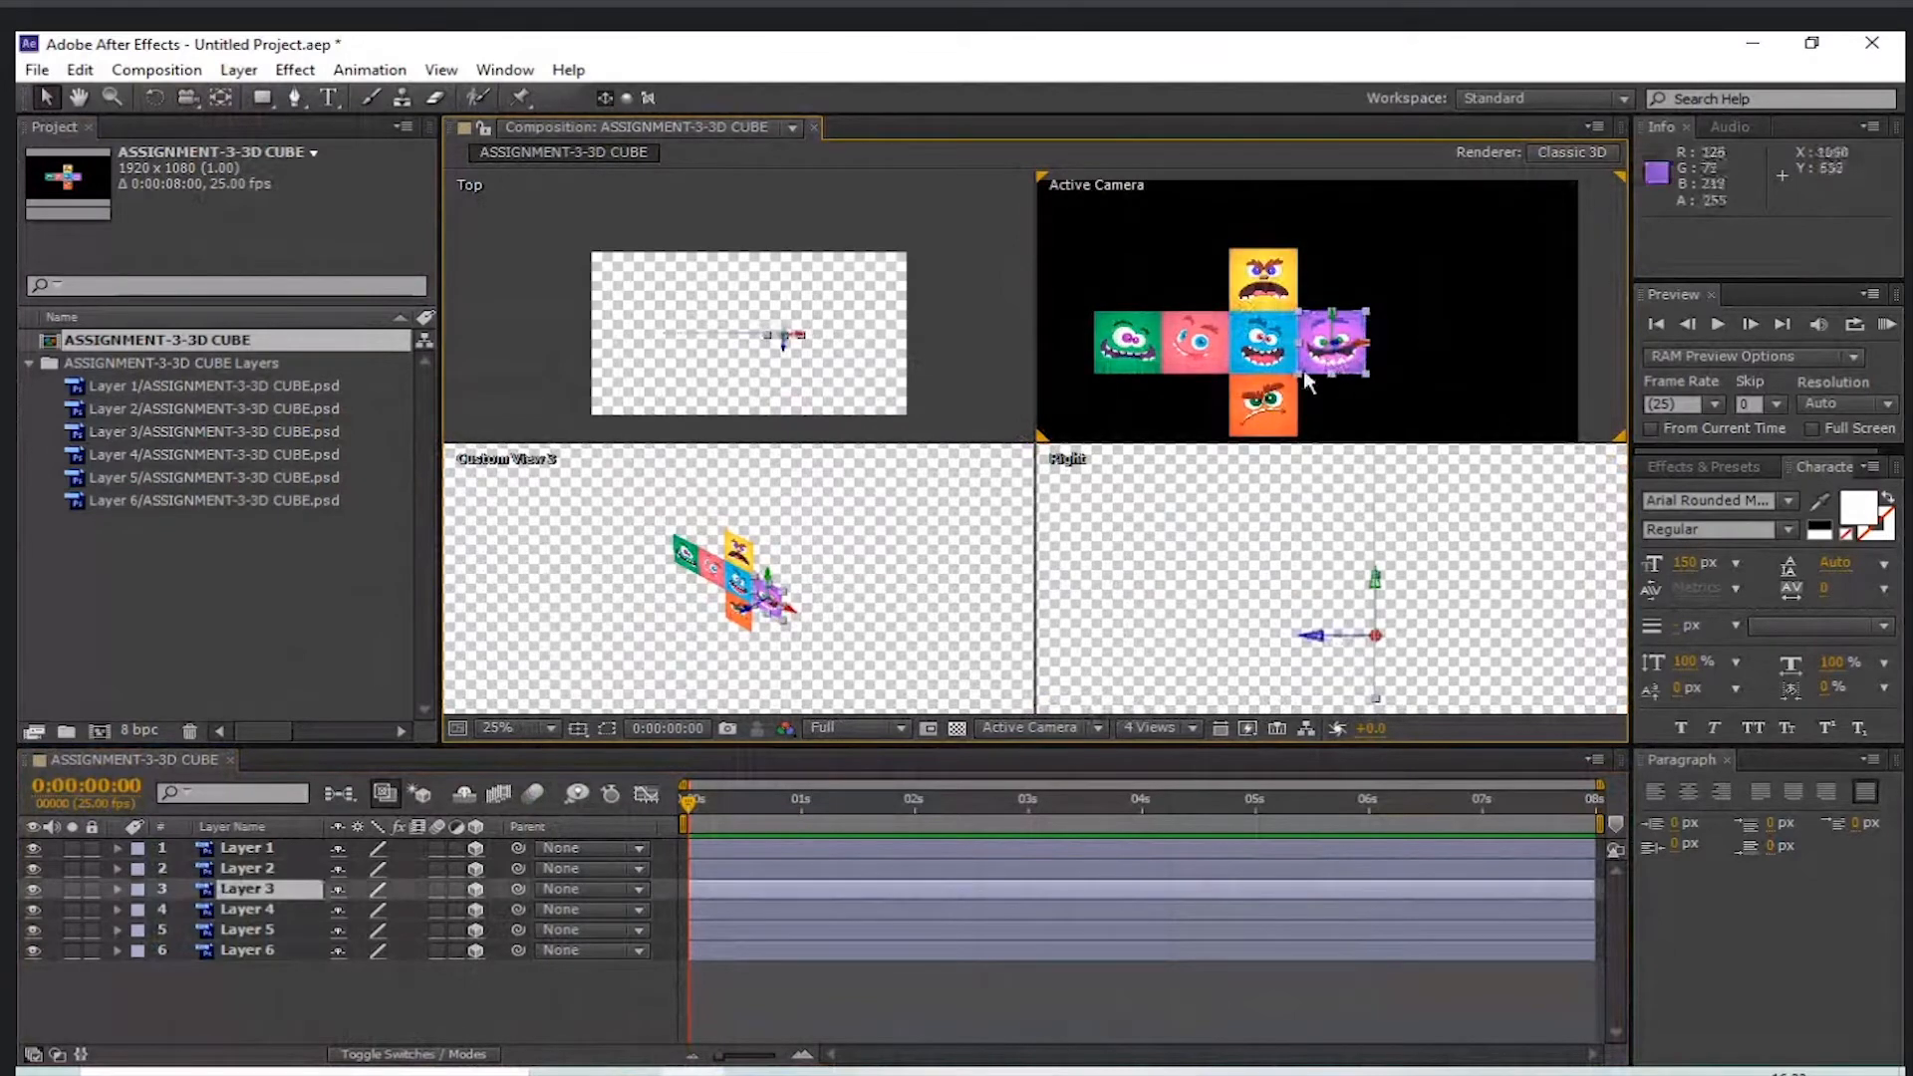
scroll(1341, 339, up, 4)
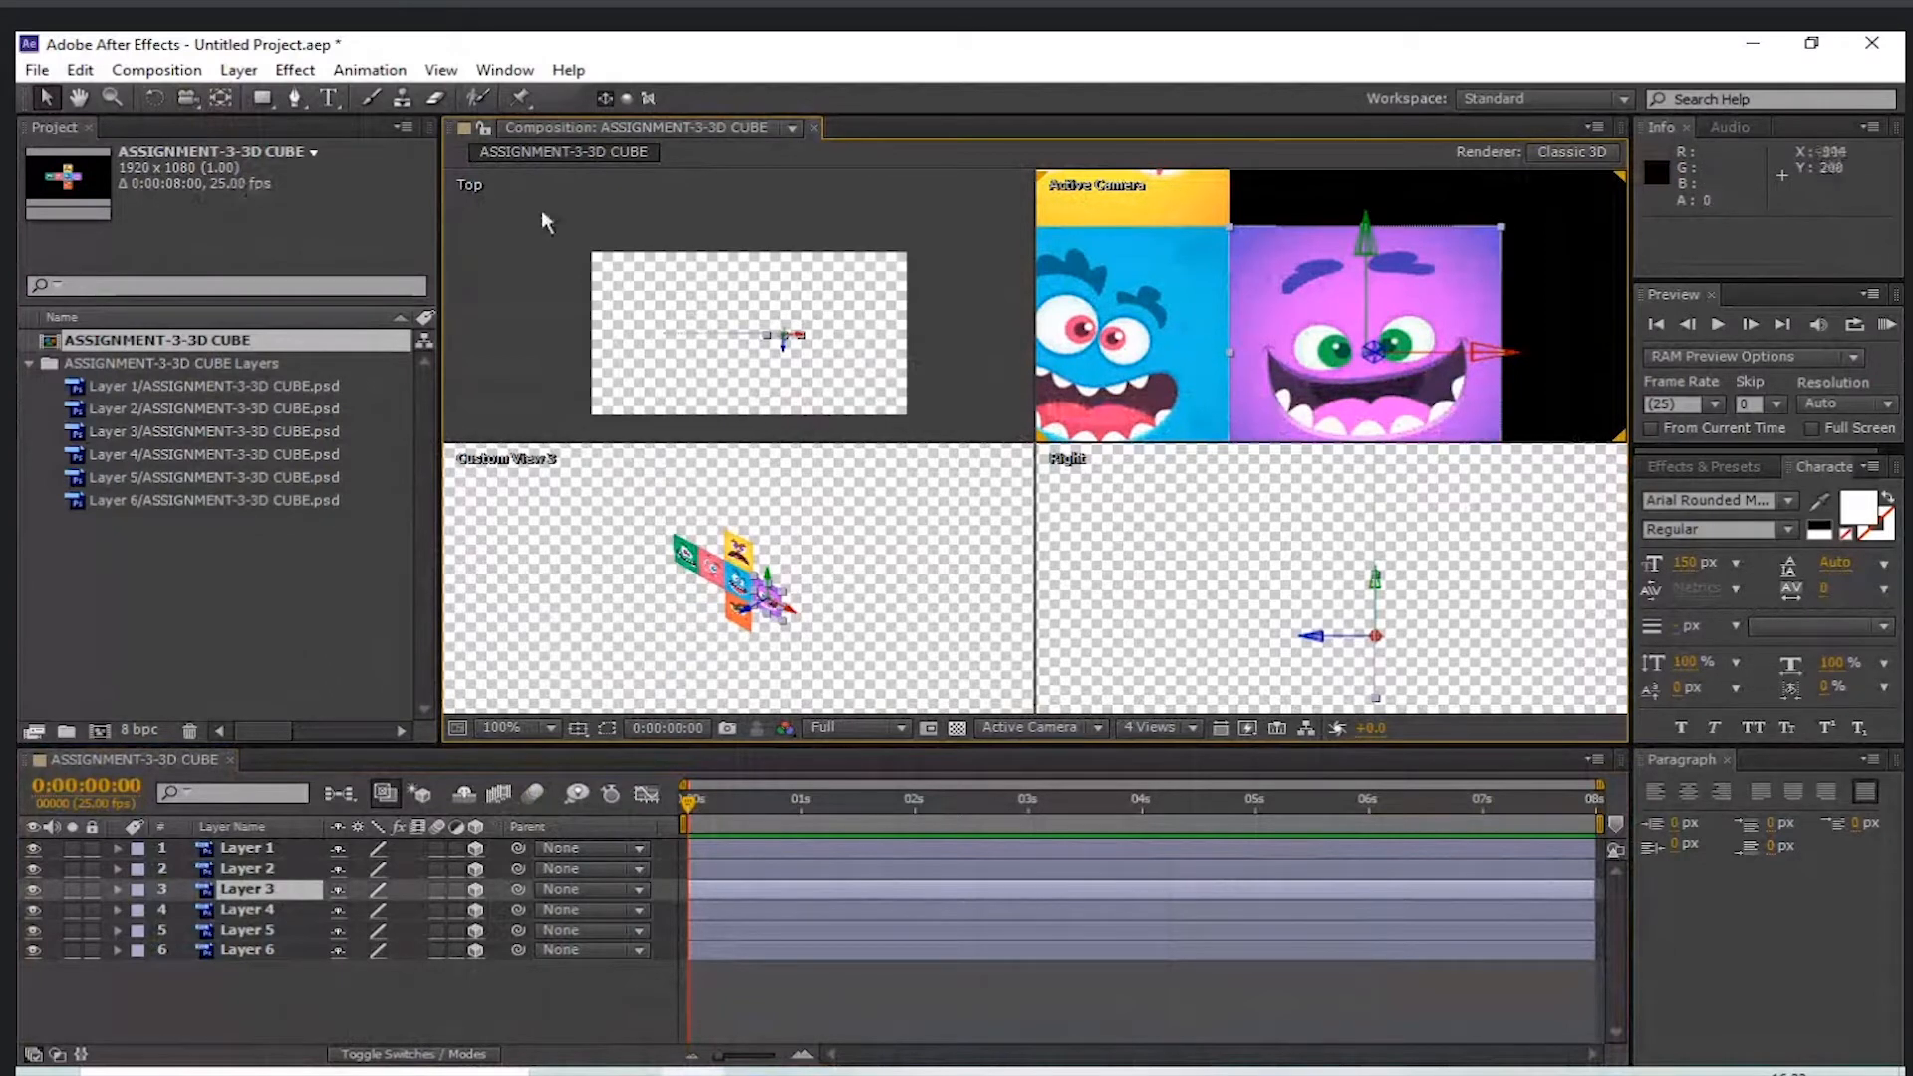
key(y)
drag(1374, 350, 1233, 354)
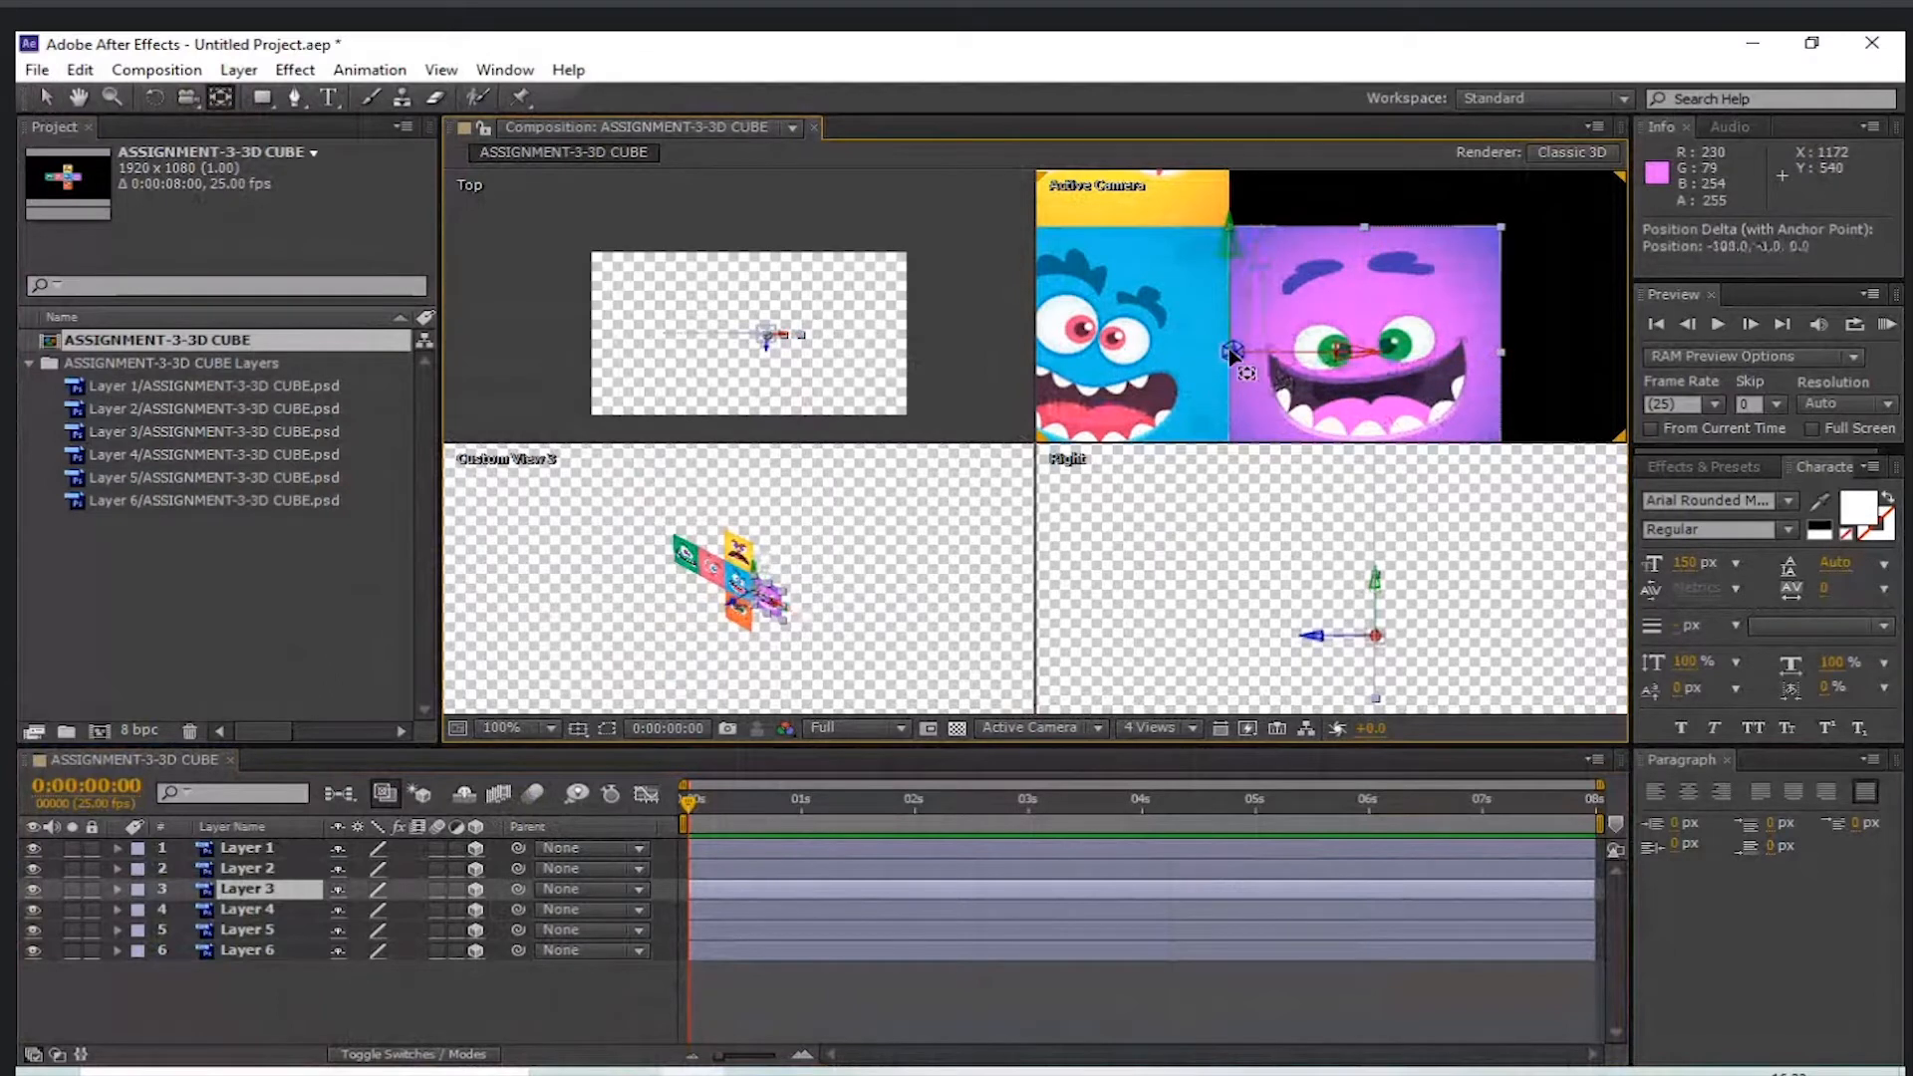
key(v)
scroll(1230, 349, up, 2)
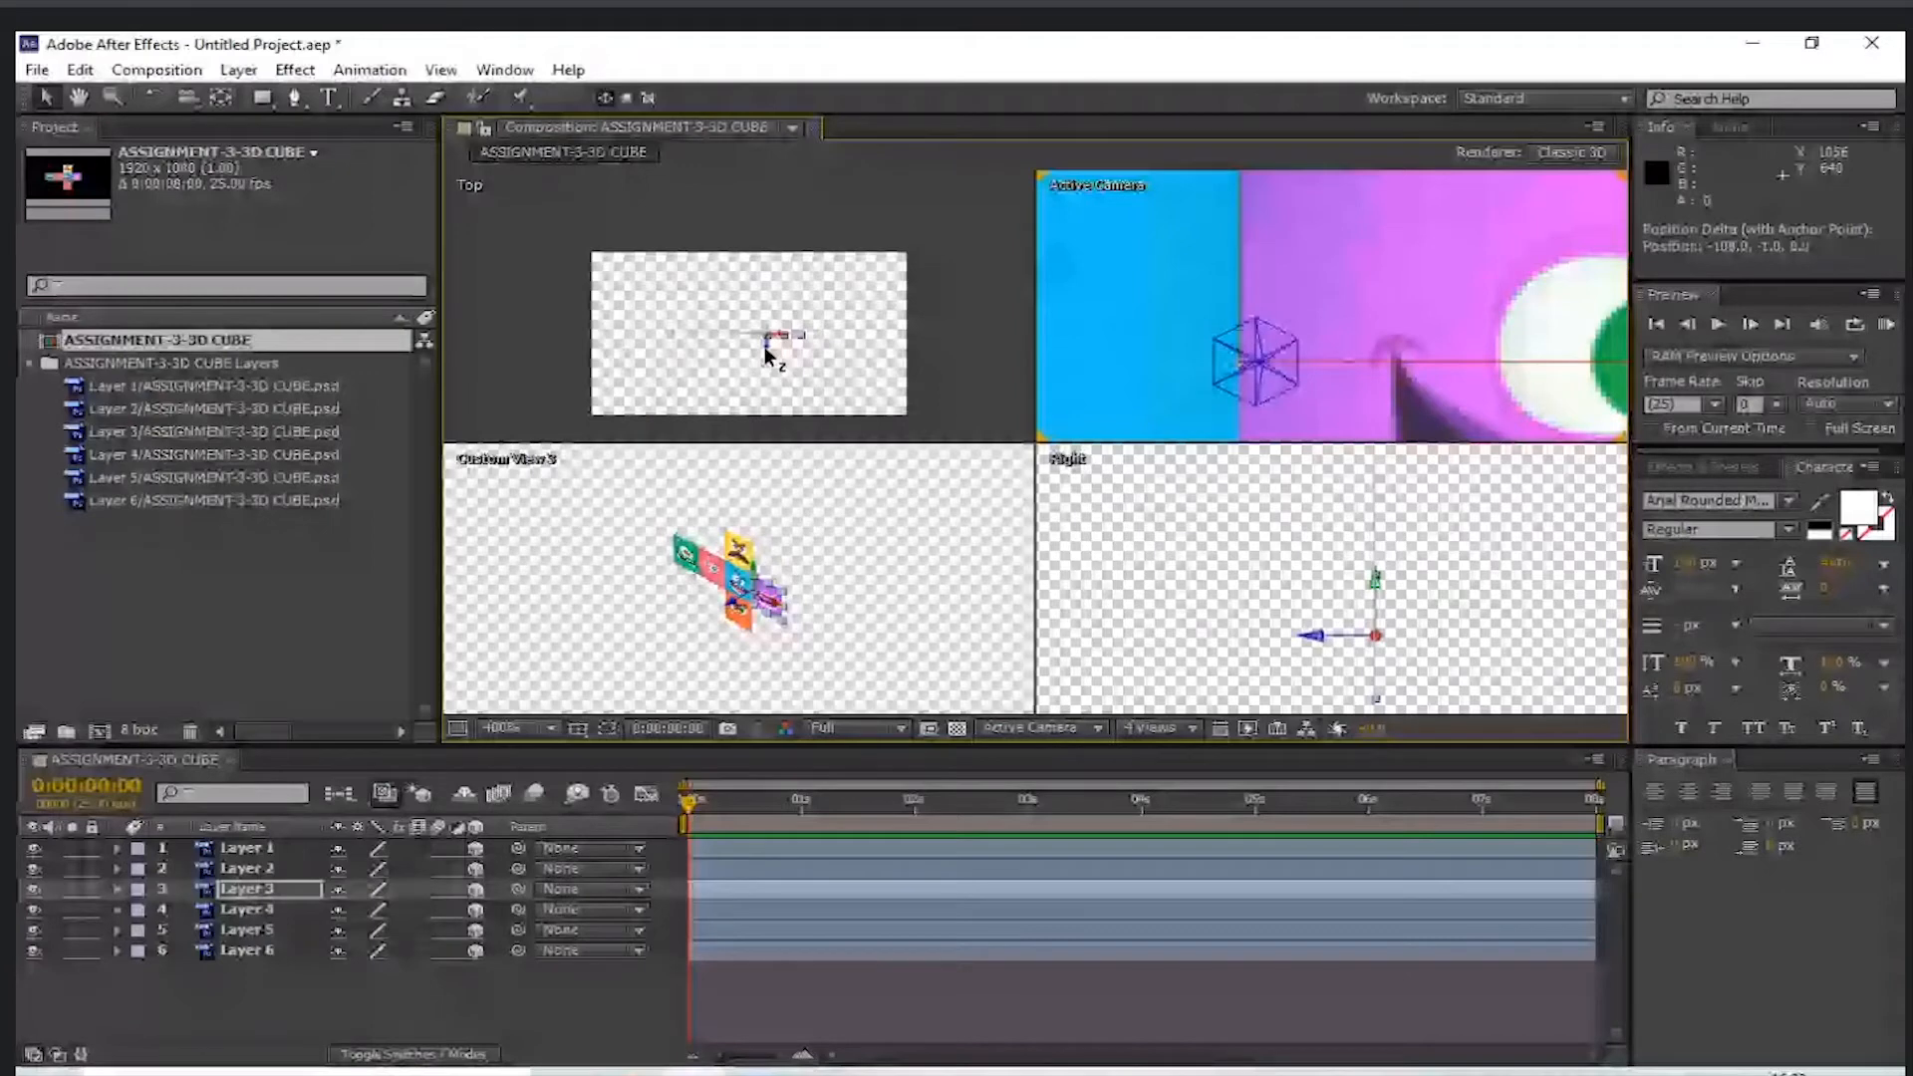
key(/)
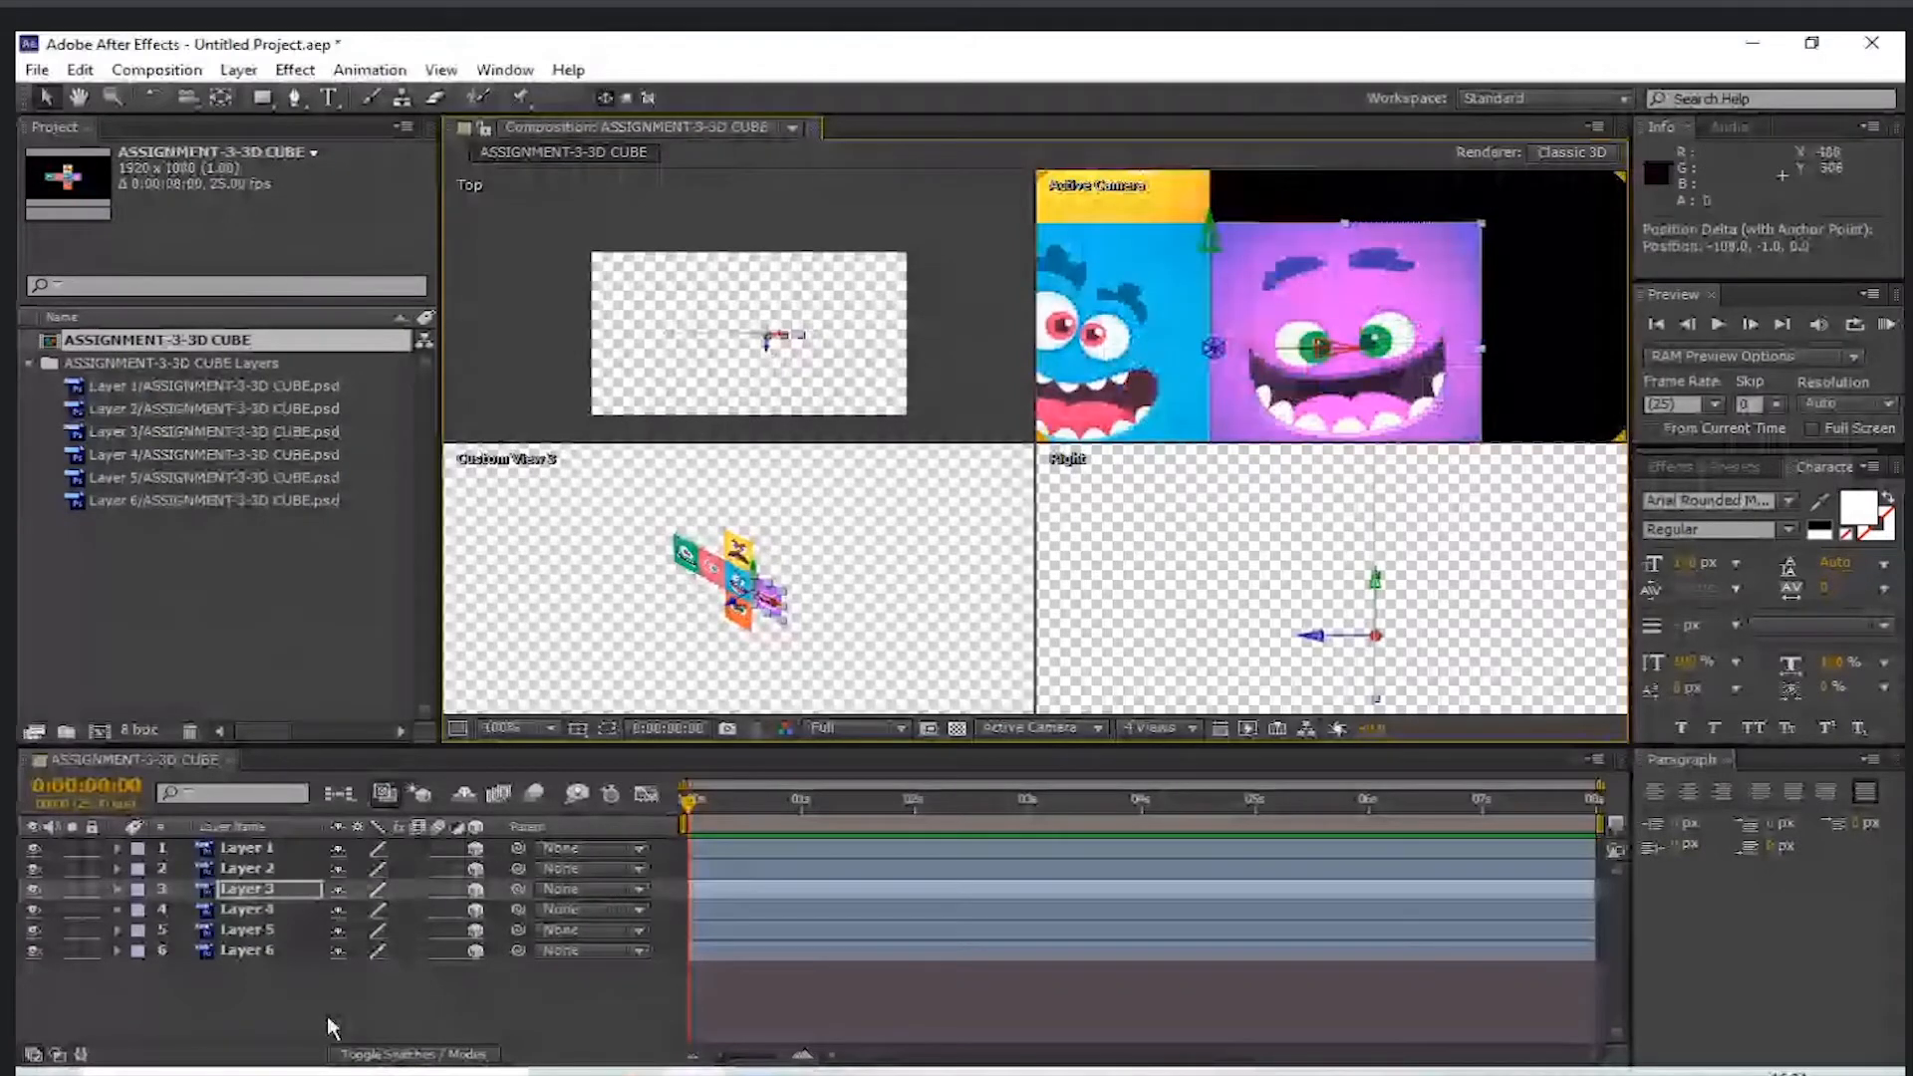
- Turn off 3D for all six face layers and show the composition in a single Active Camera view
drag(475, 848, 471, 938)
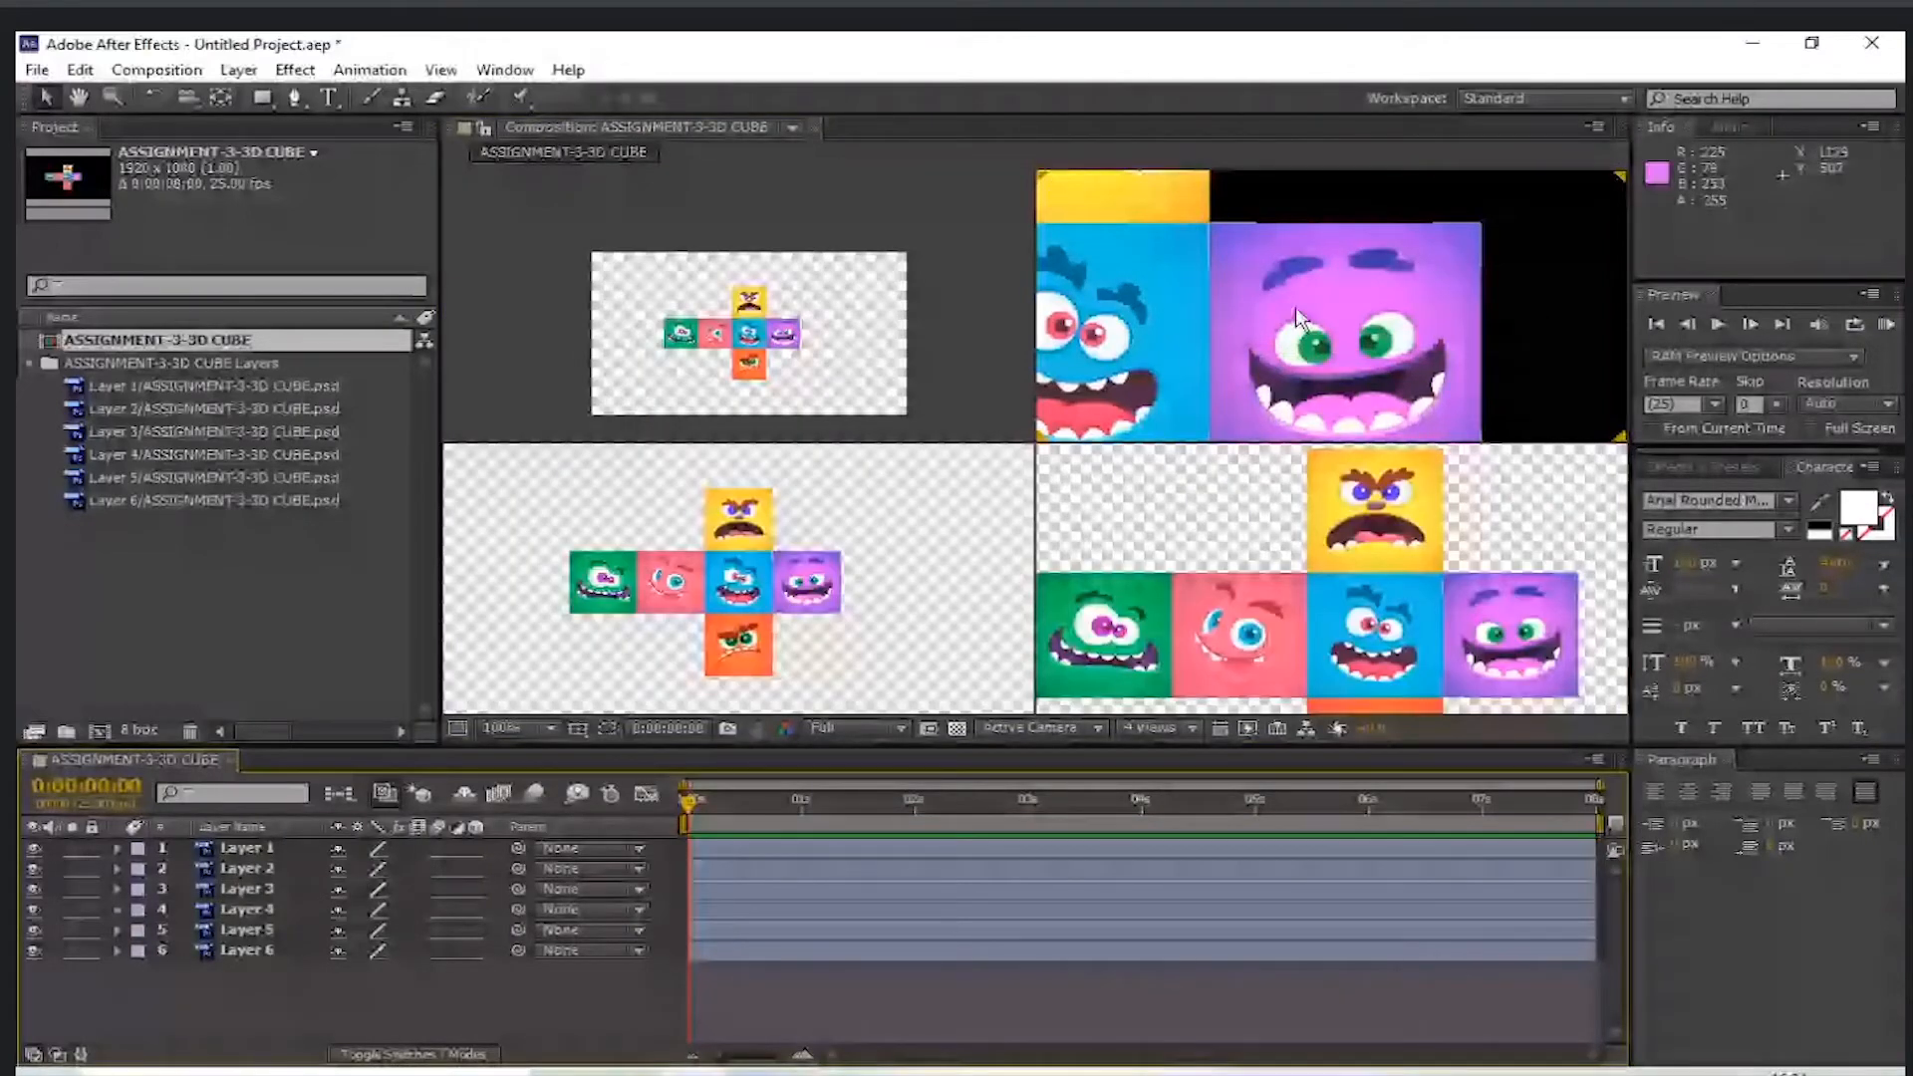
scroll(1296, 307, down, 4)
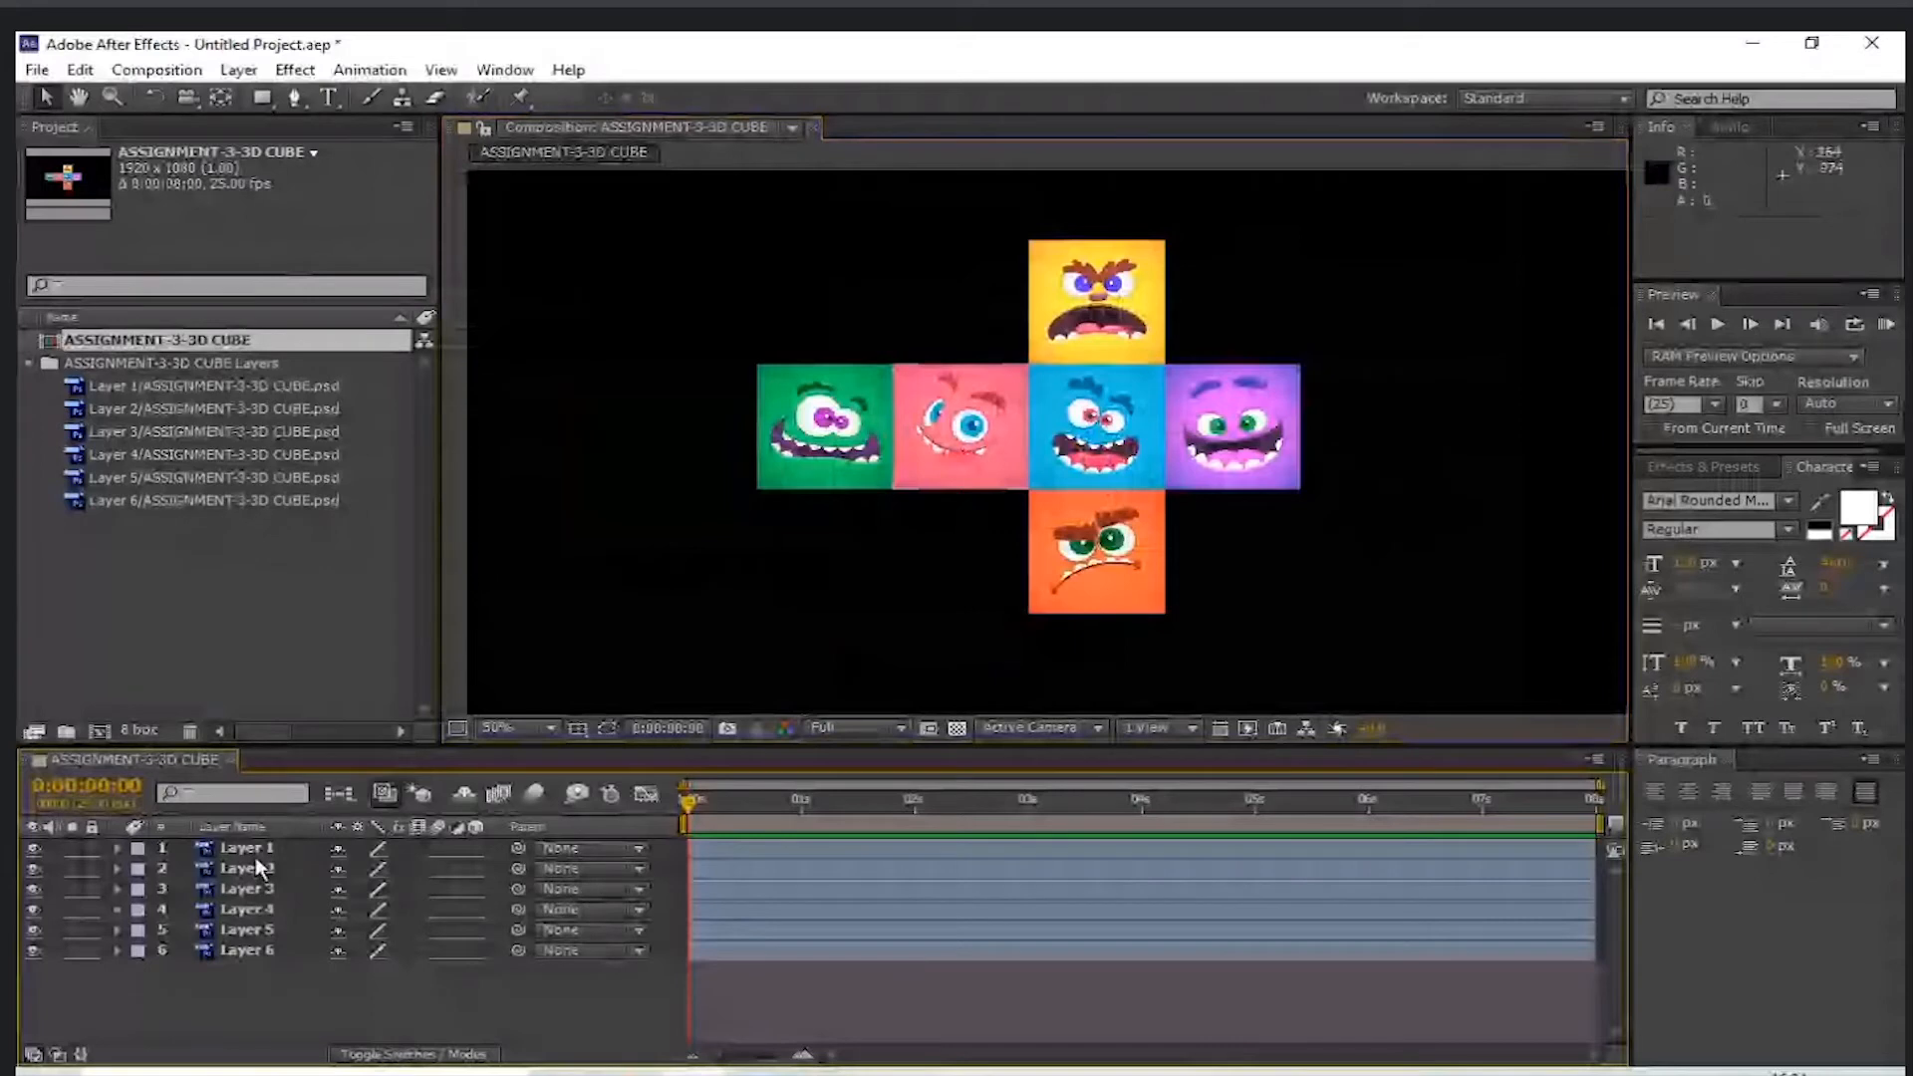
- Move Layer 2's anchor point to the middle of its right edge, where the pink face meets the blue one
click(255, 857)
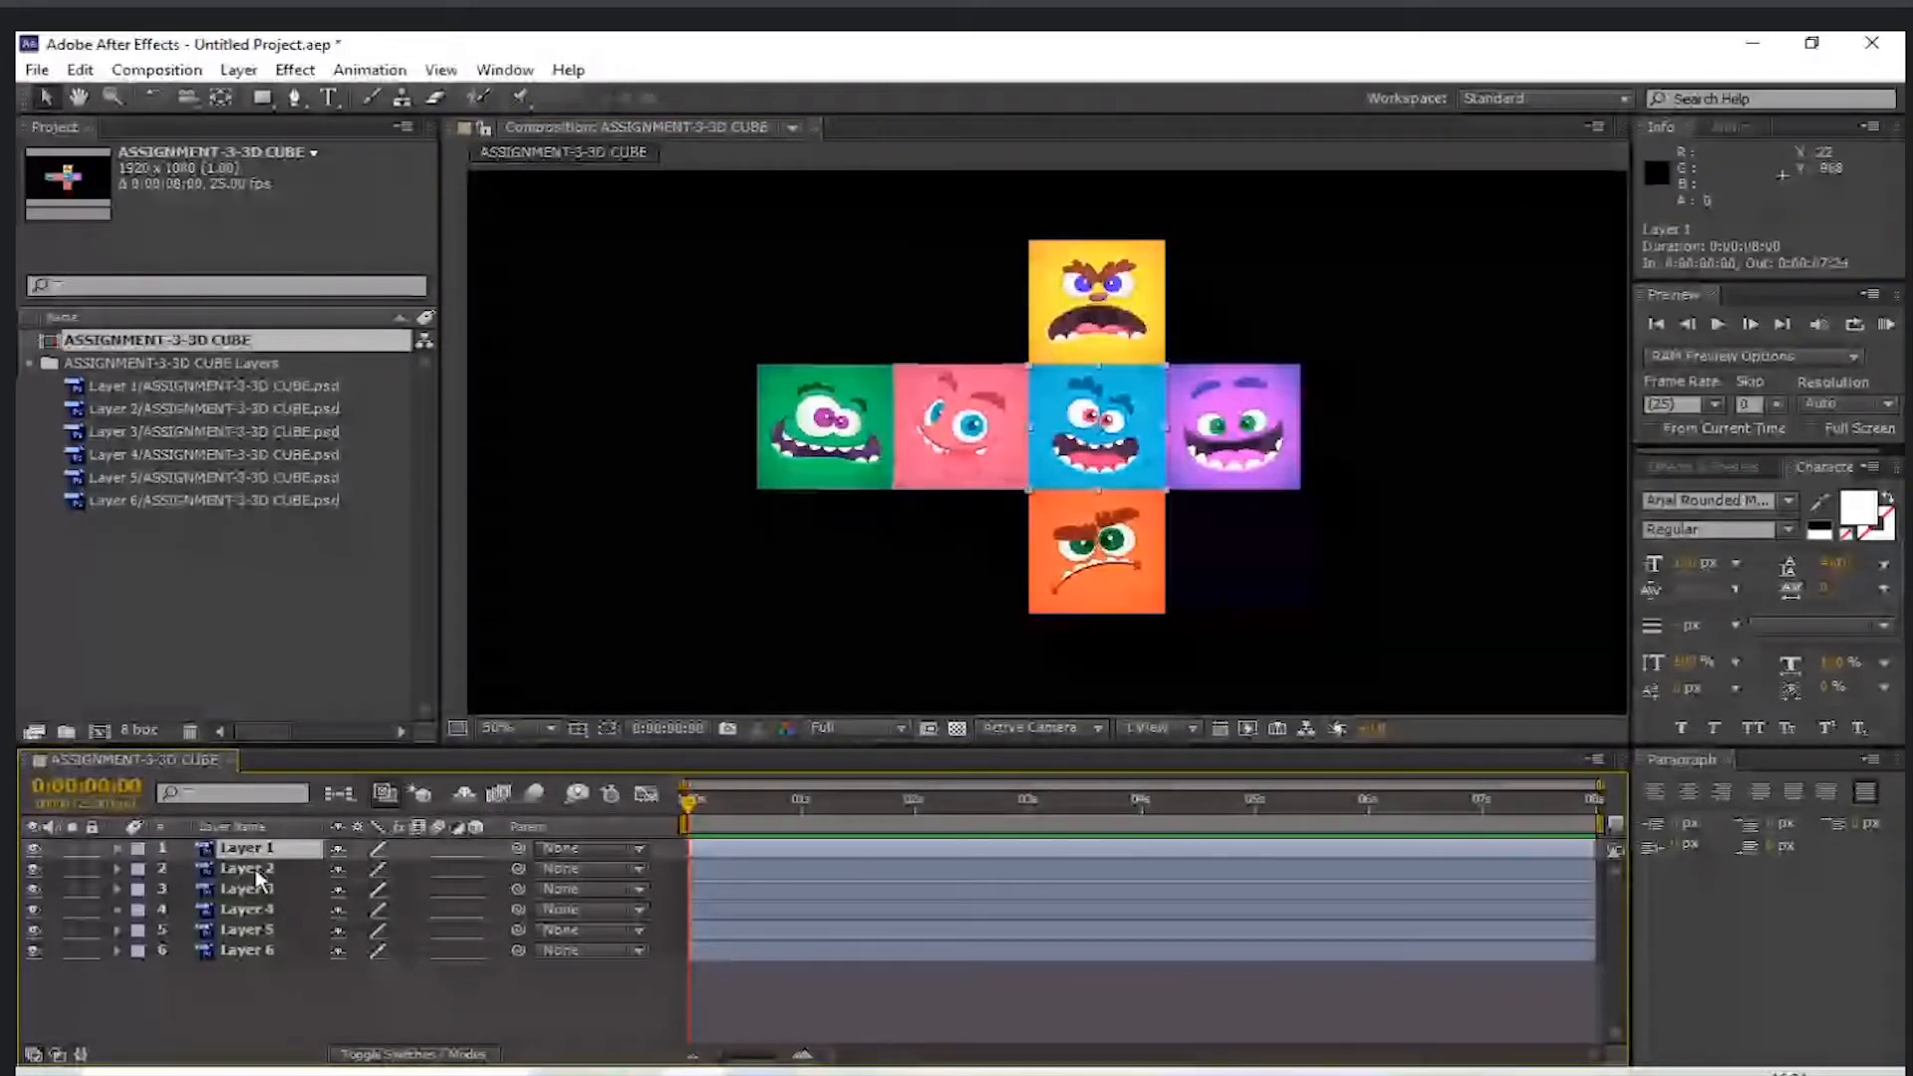
click(250, 869)
key(period)
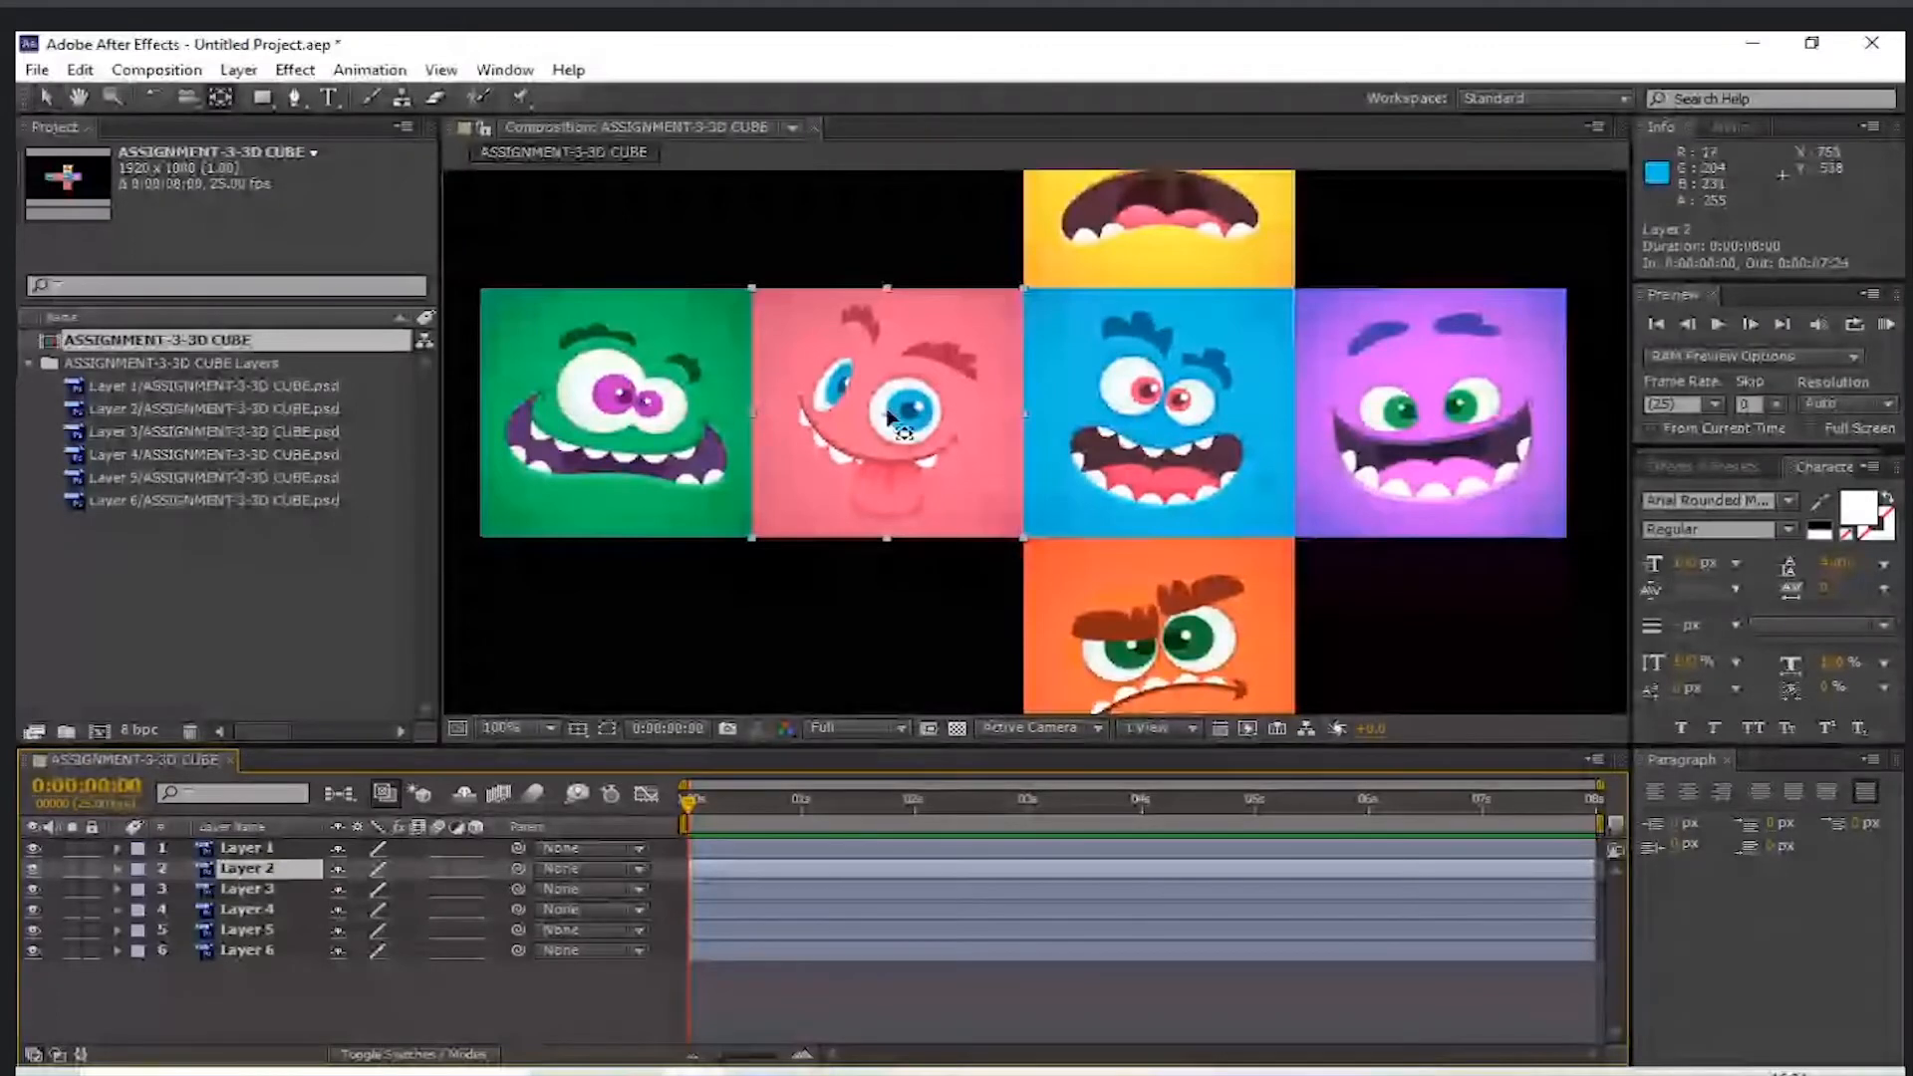
drag(890, 416, 1027, 428)
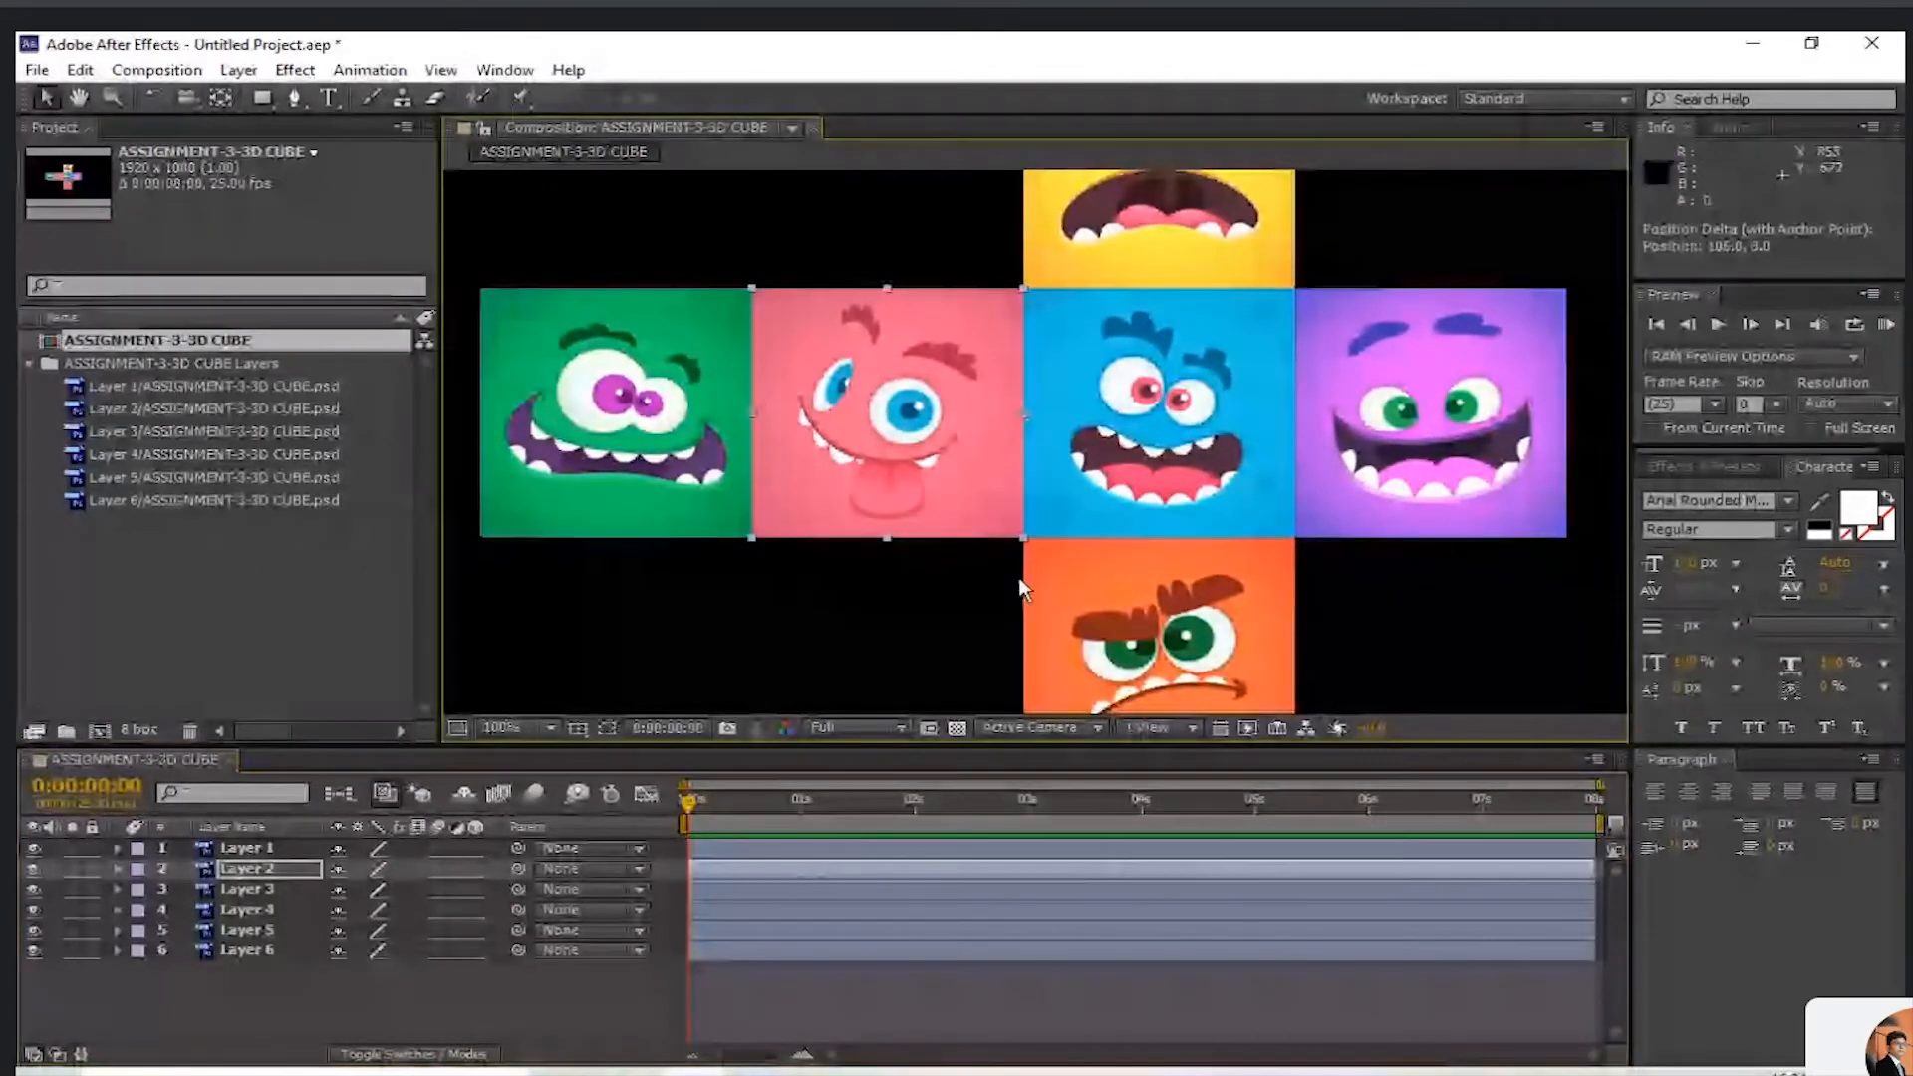
- Move Layer 4's anchor point to the middle of its right edge, where the green face meets the pink one, and deselect it
key(ctrl+Down)
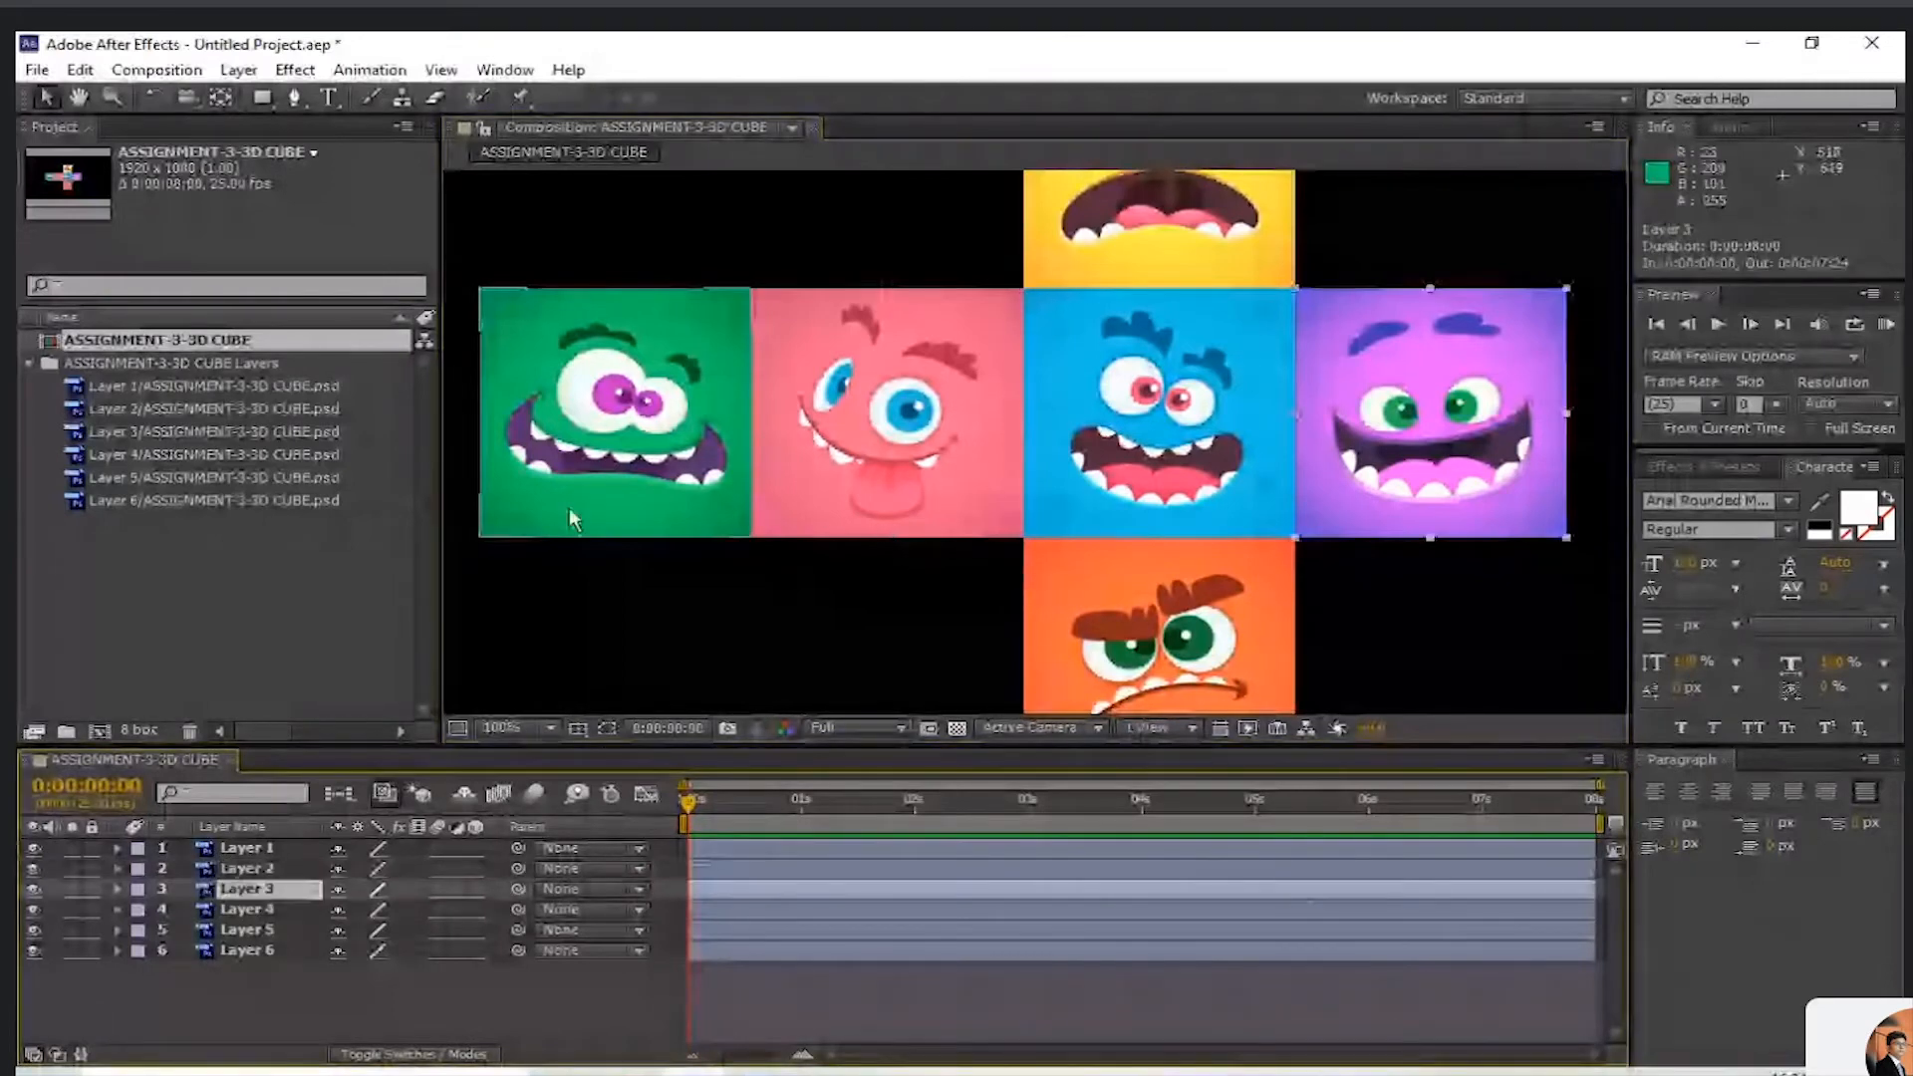
key(ctrl+Down)
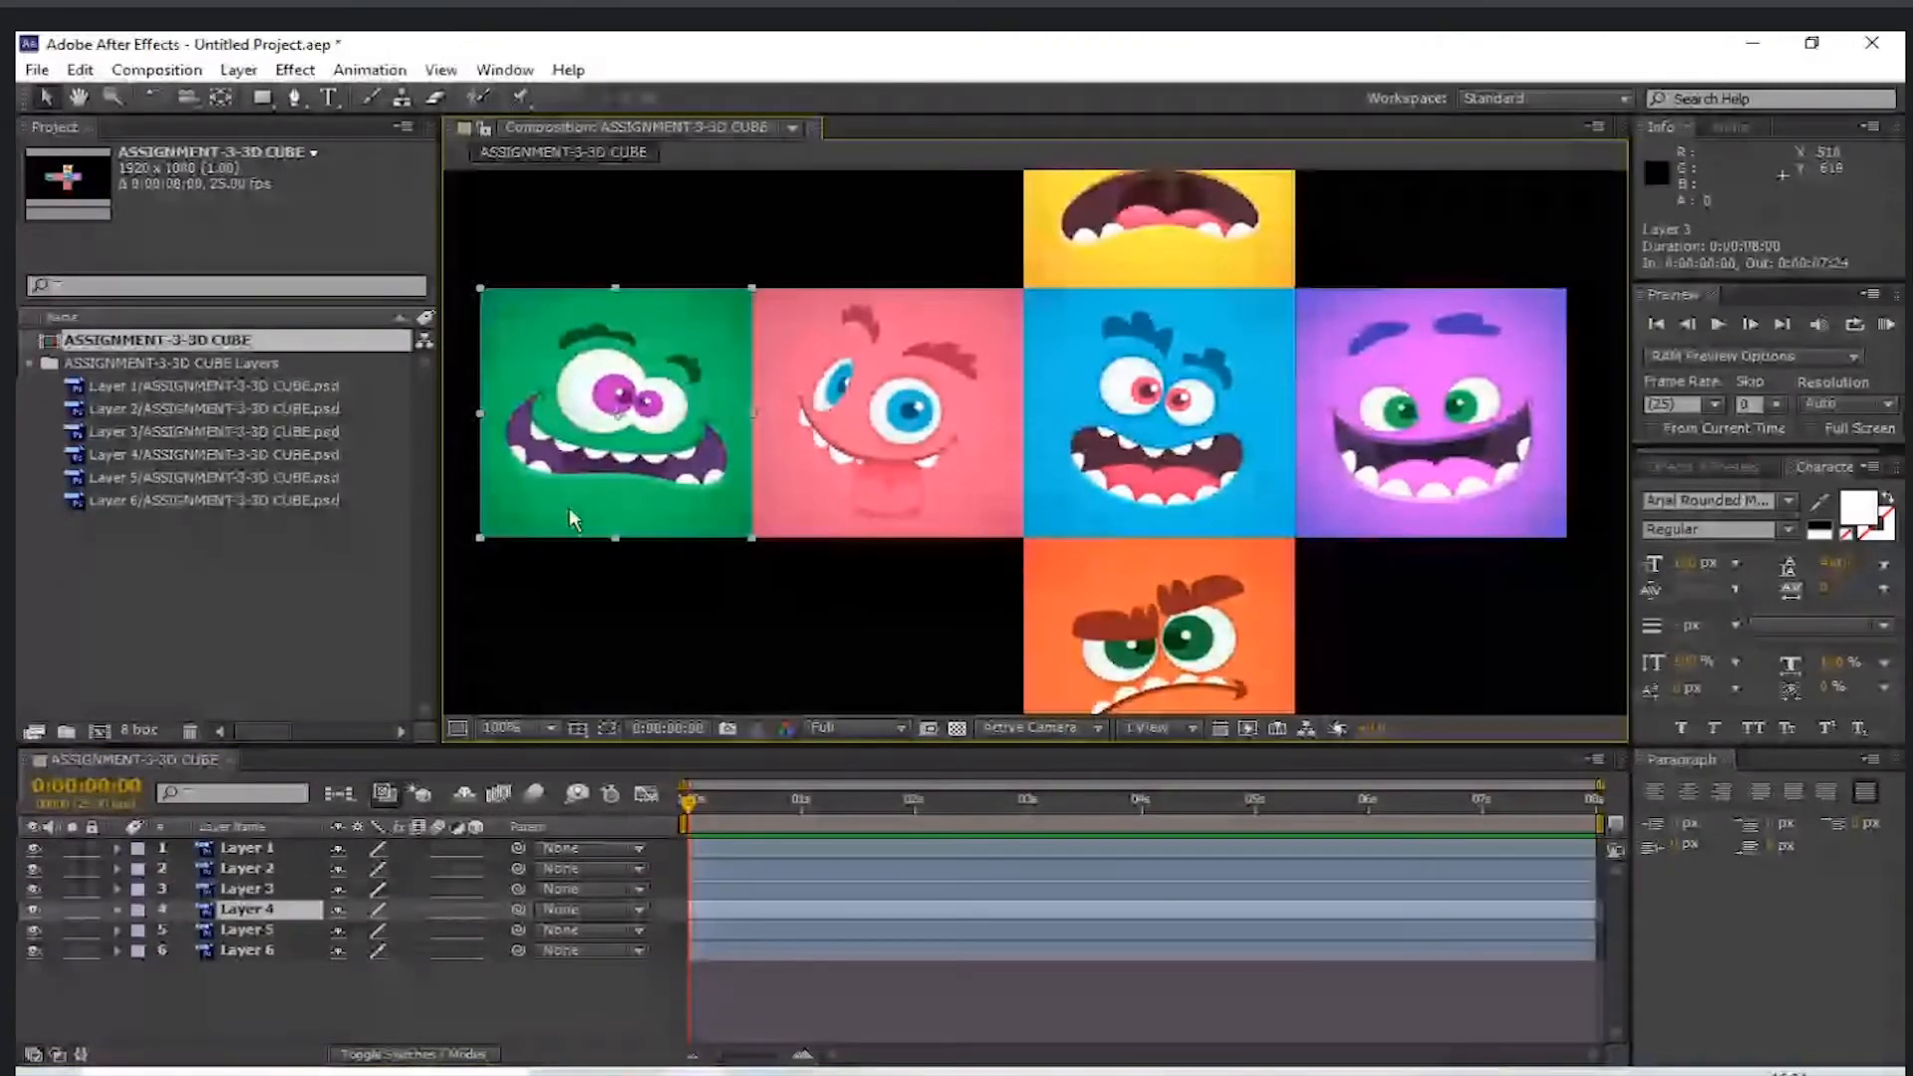
drag(626, 416, 667, 428)
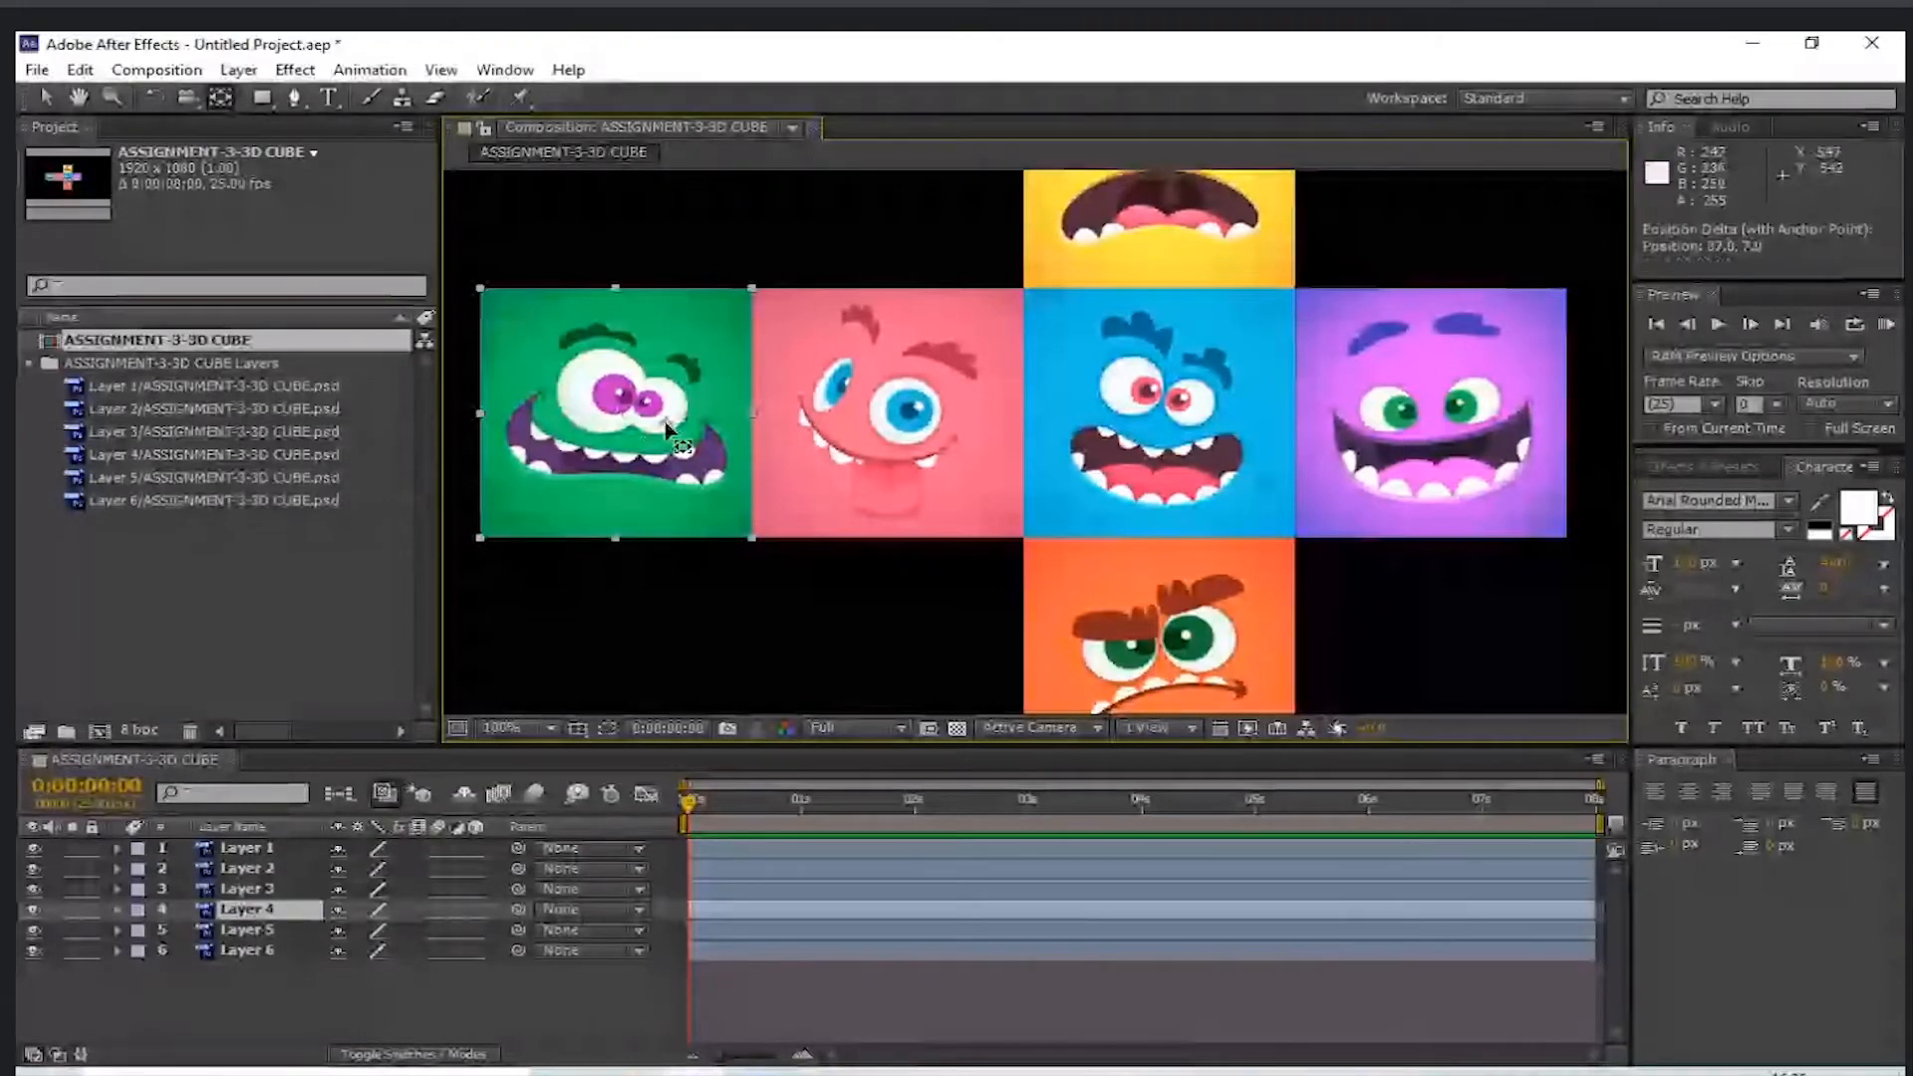
click(360, 987)
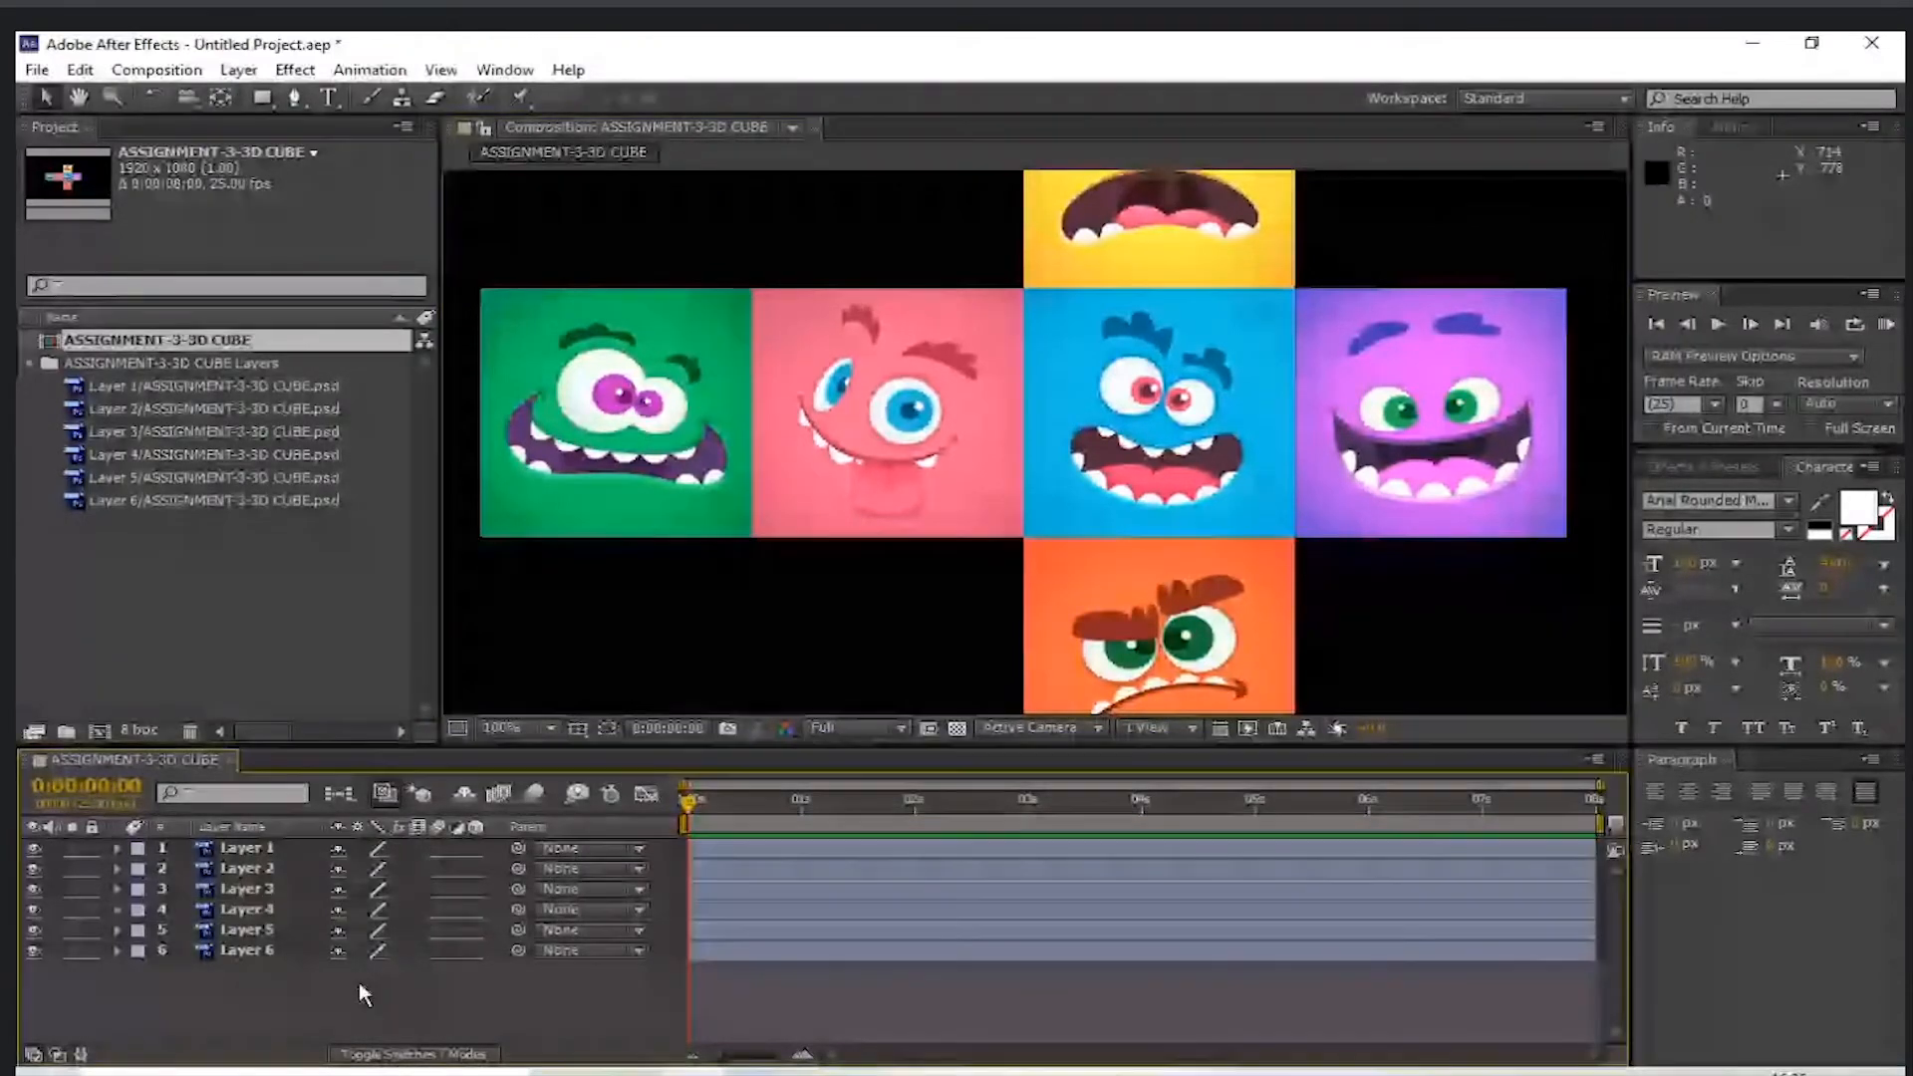
click(634, 409)
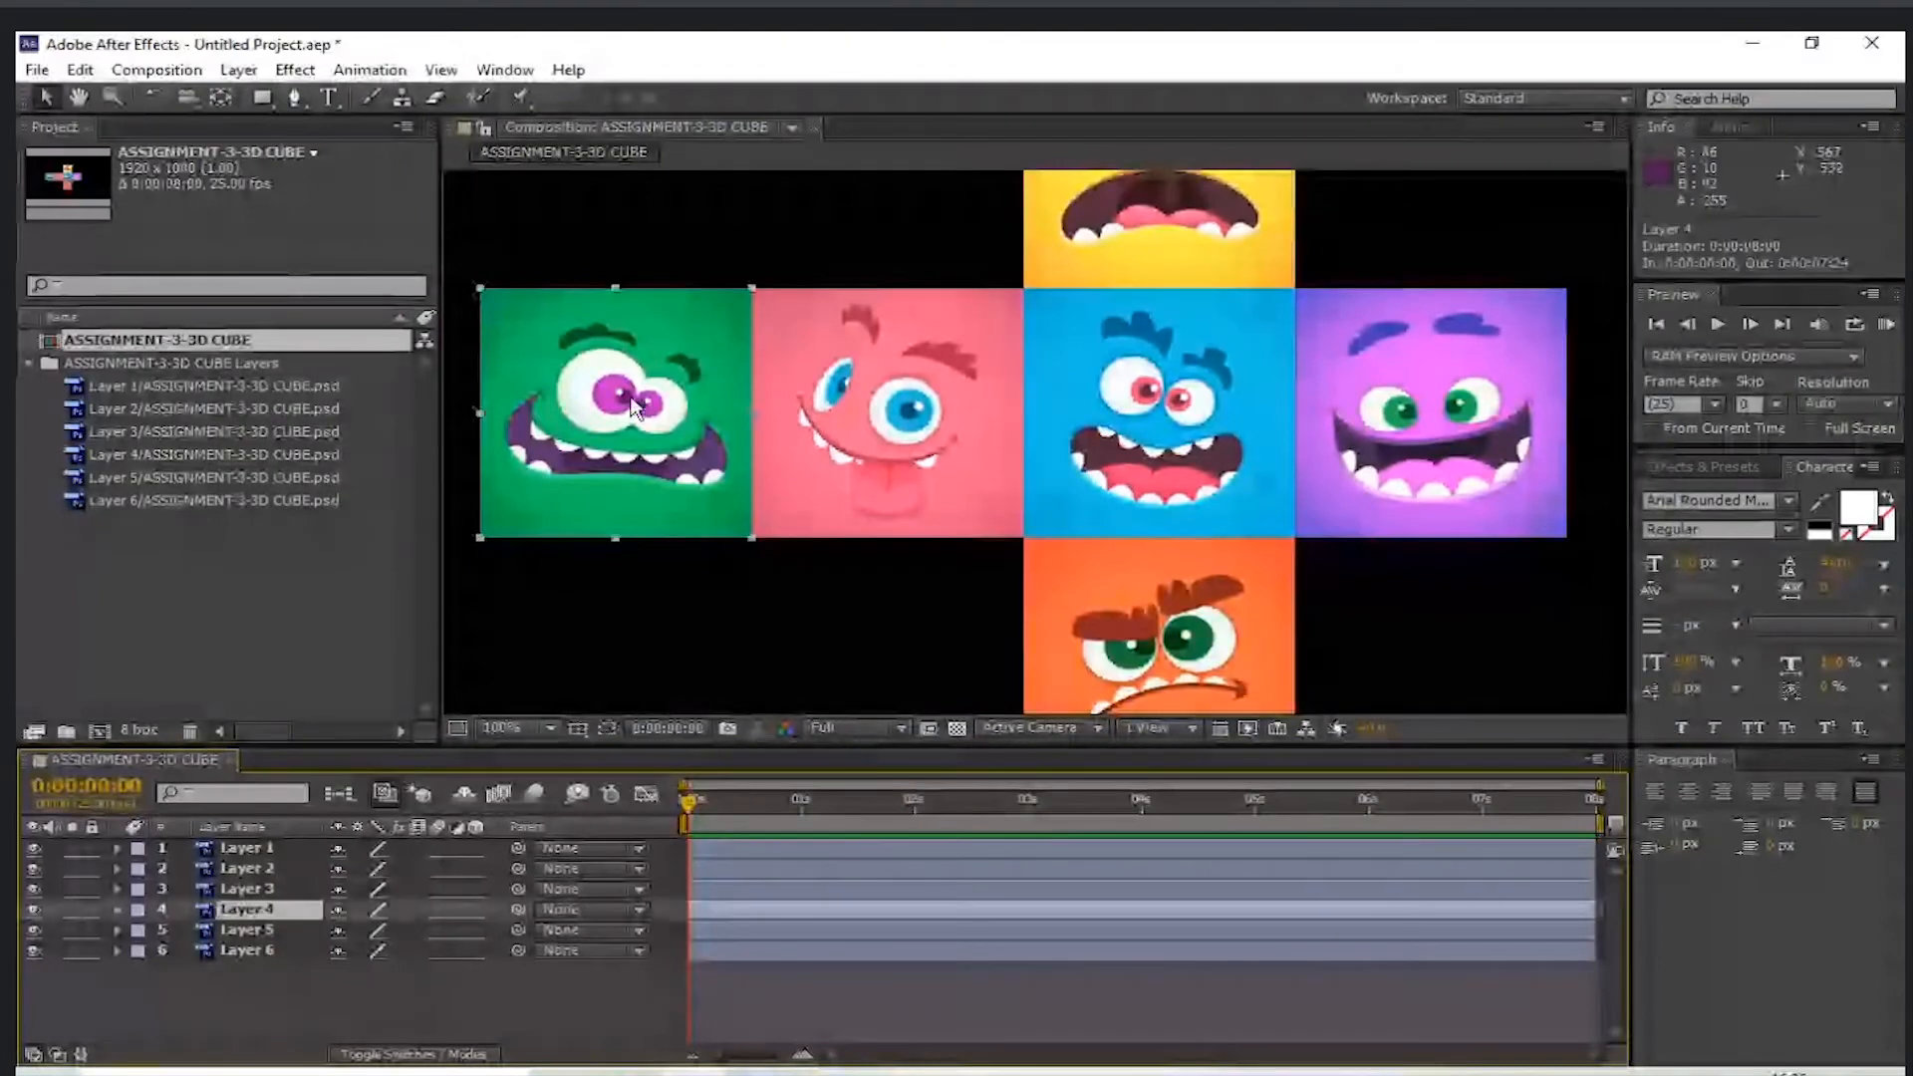
click(869, 595)
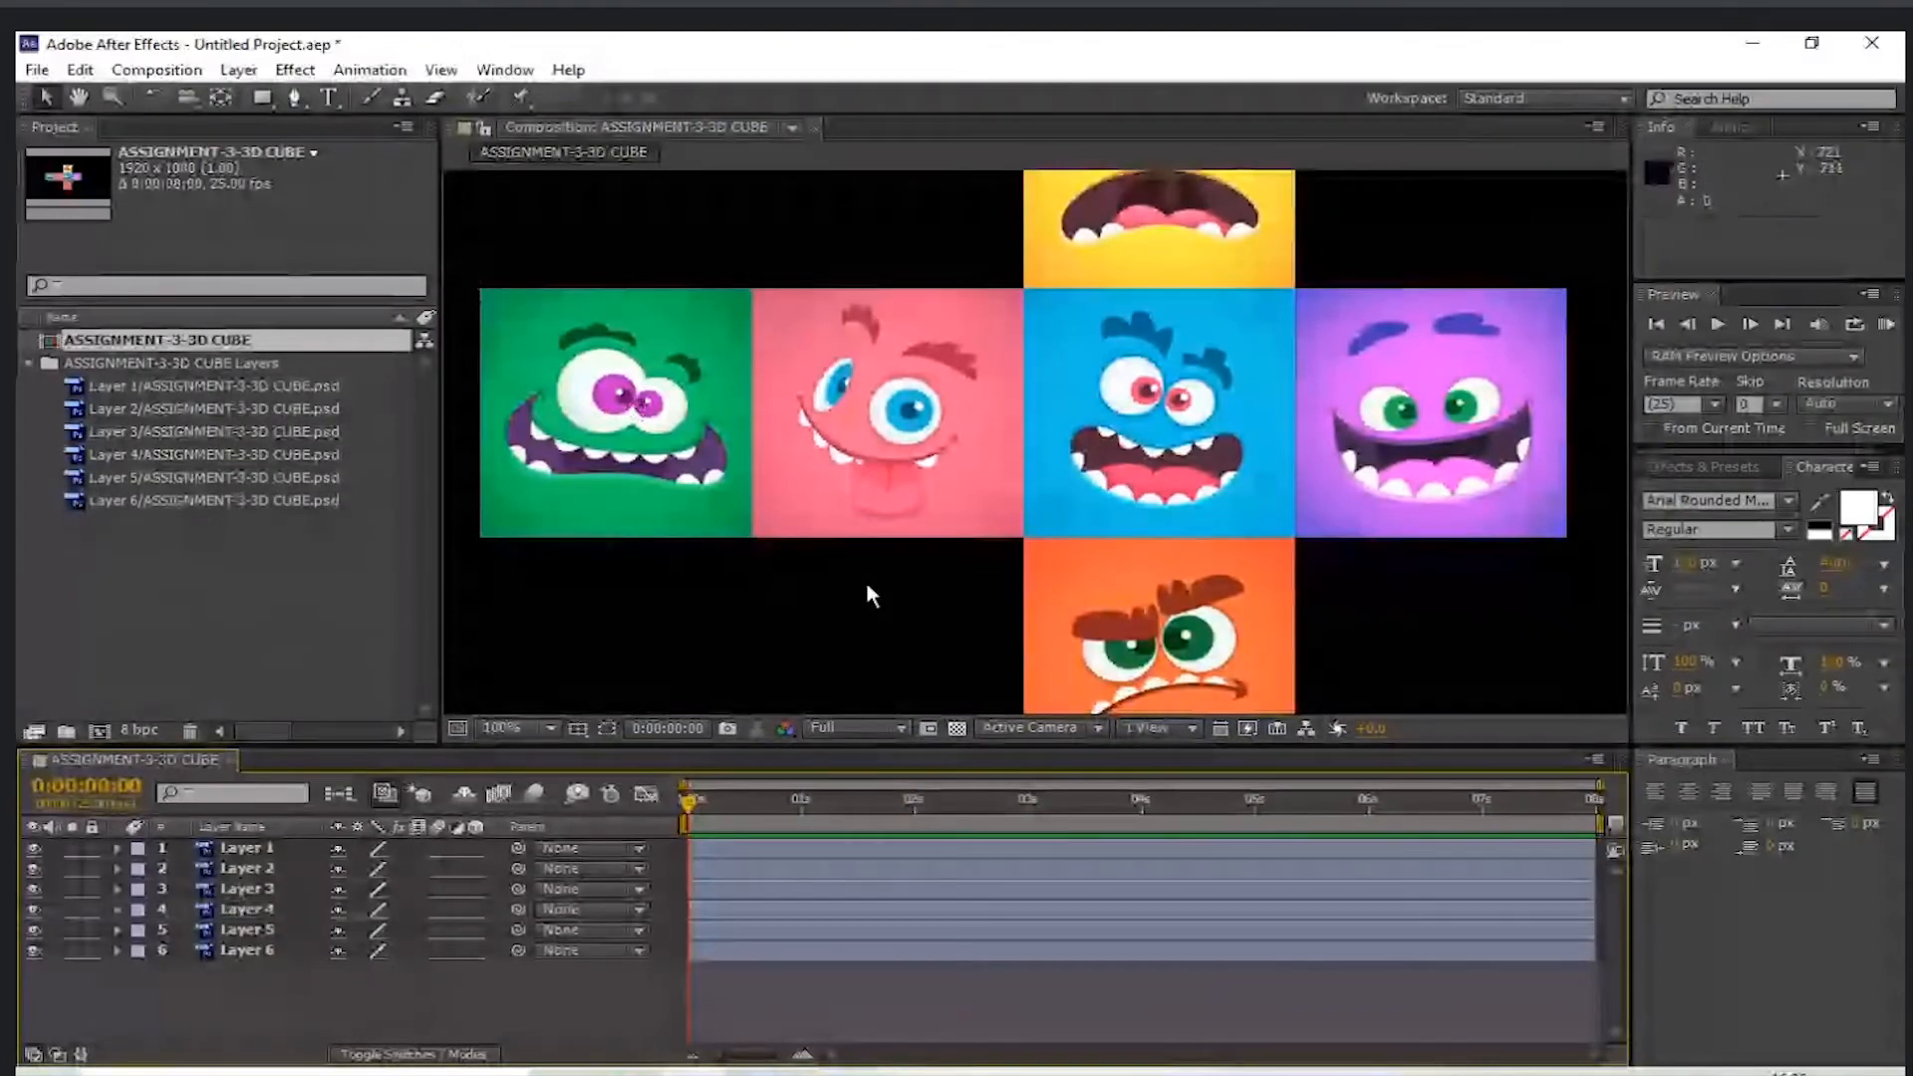
click(1216, 432)
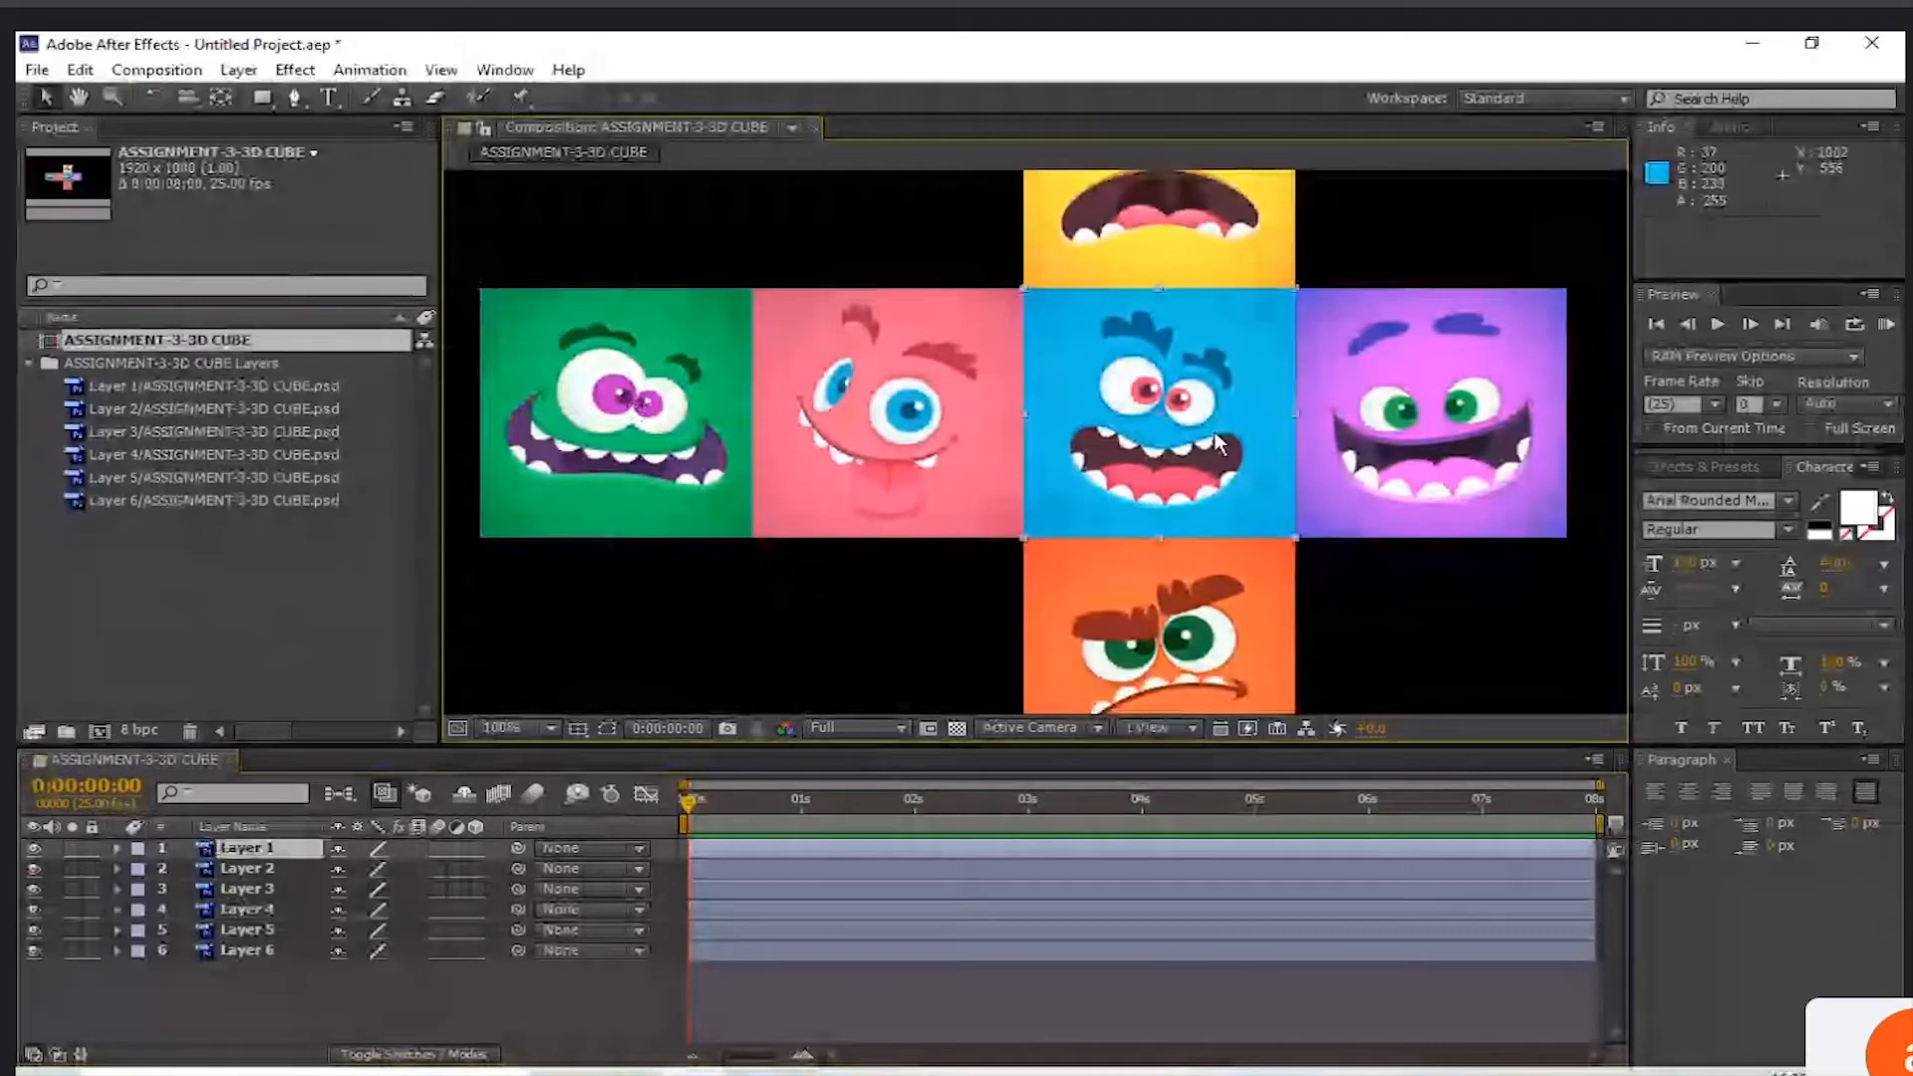
click(1468, 429)
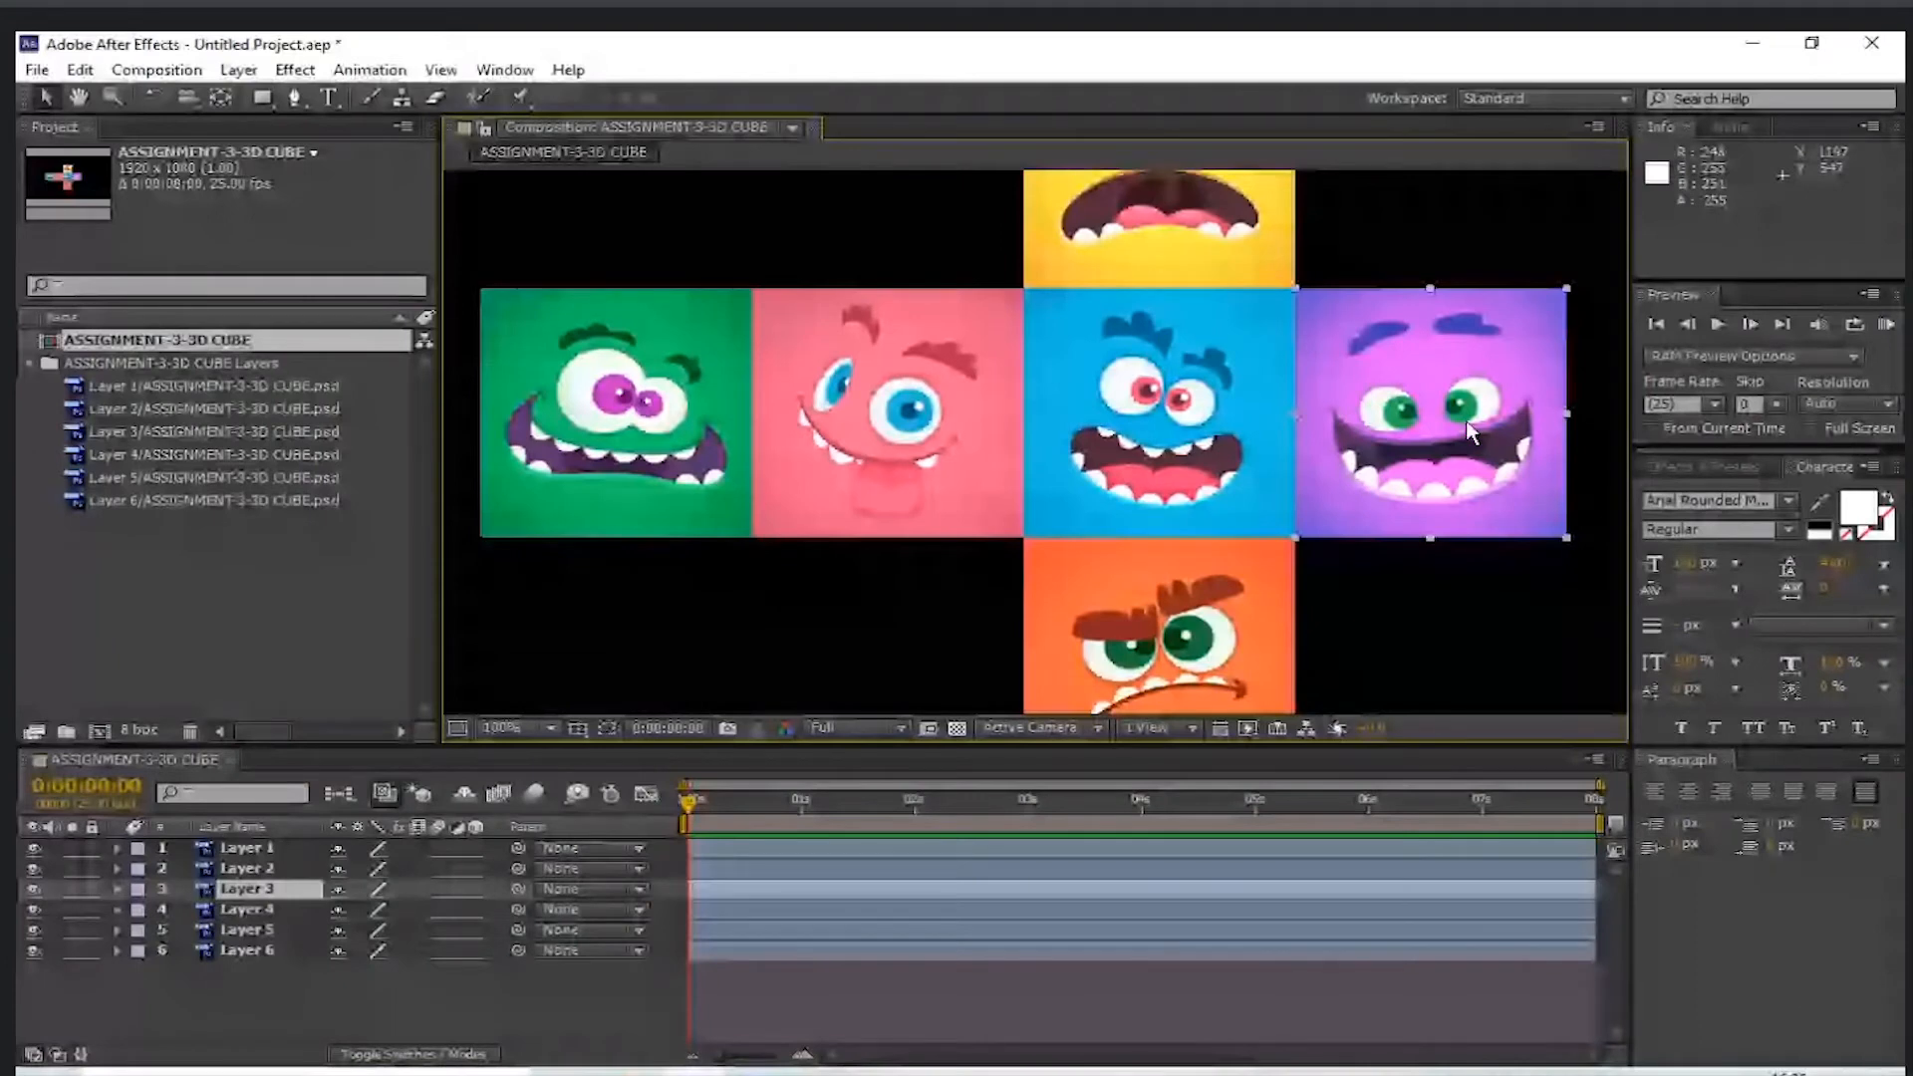
- Move Layer 5's anchor point to the middle of its bottom edge, where the yellow face meets the blue one
key(comma)
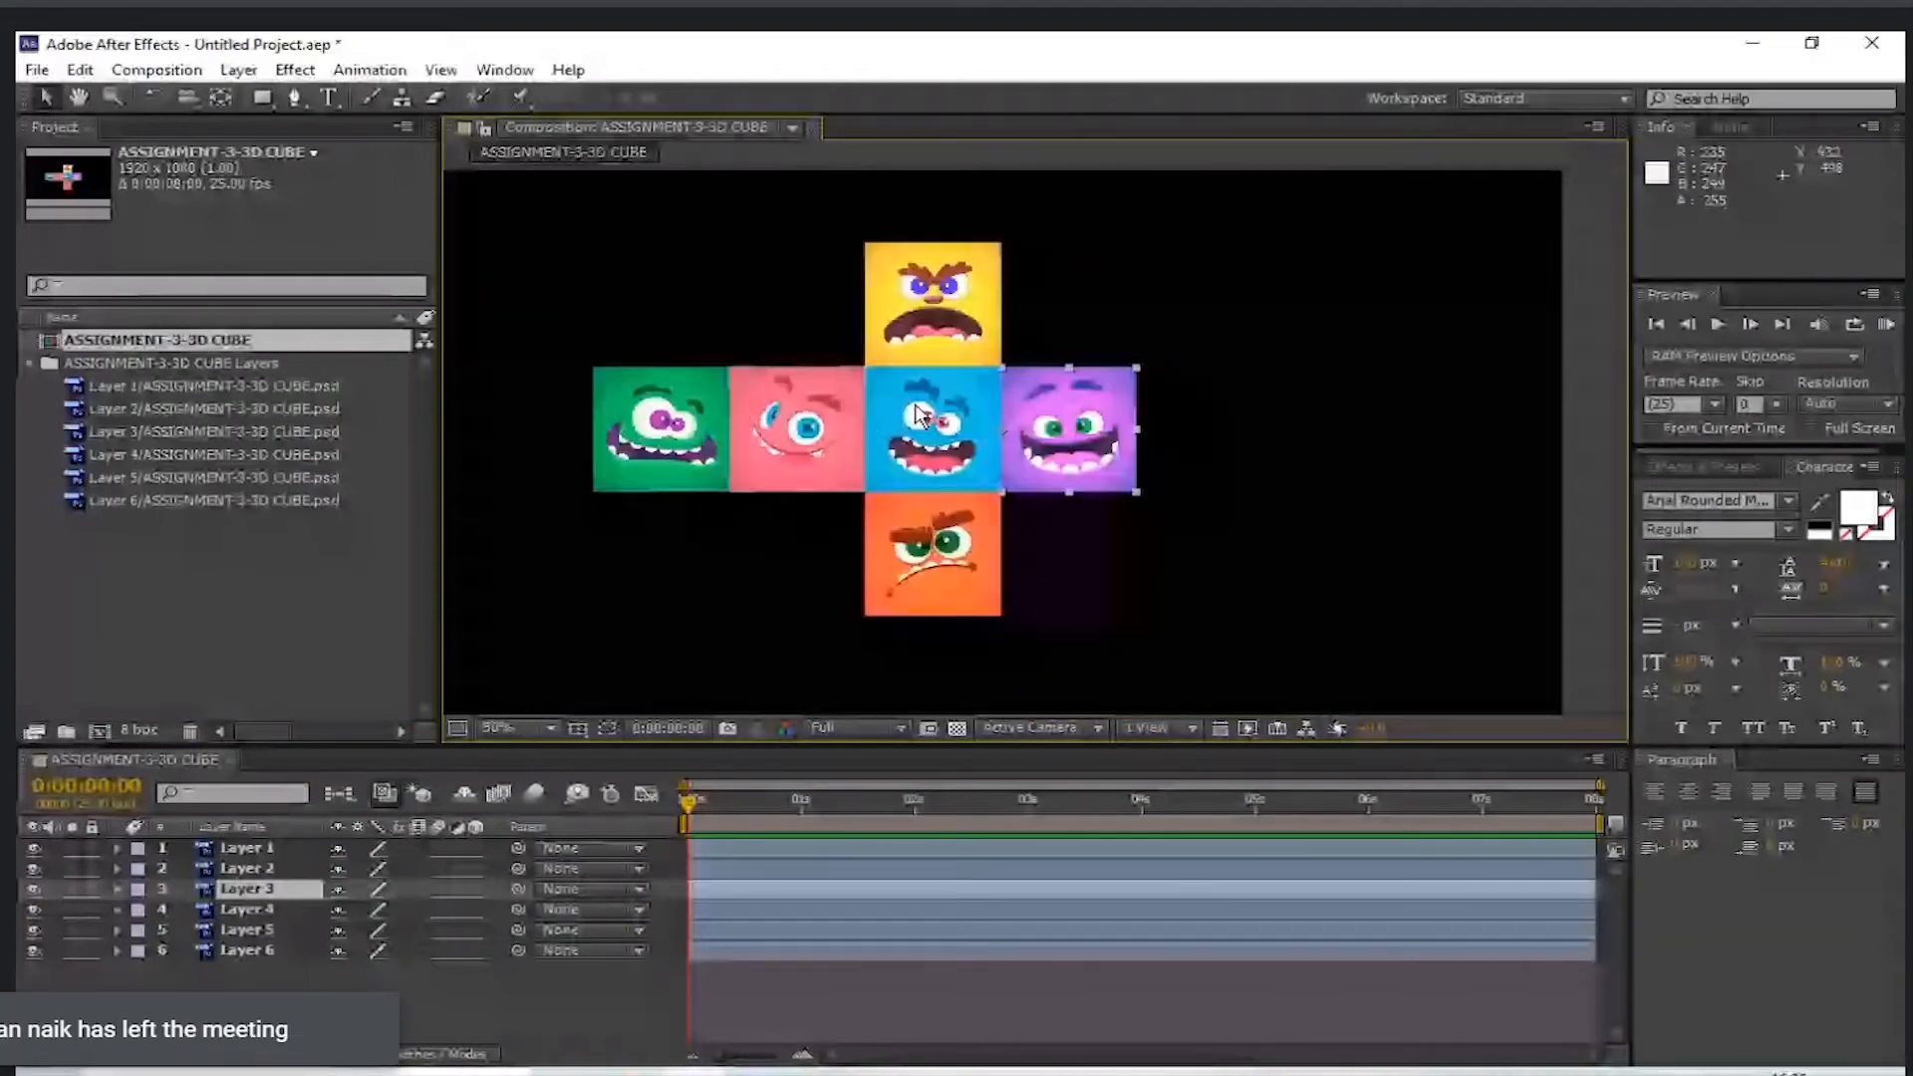
scroll(918, 415, up, 2)
click(1031, 289)
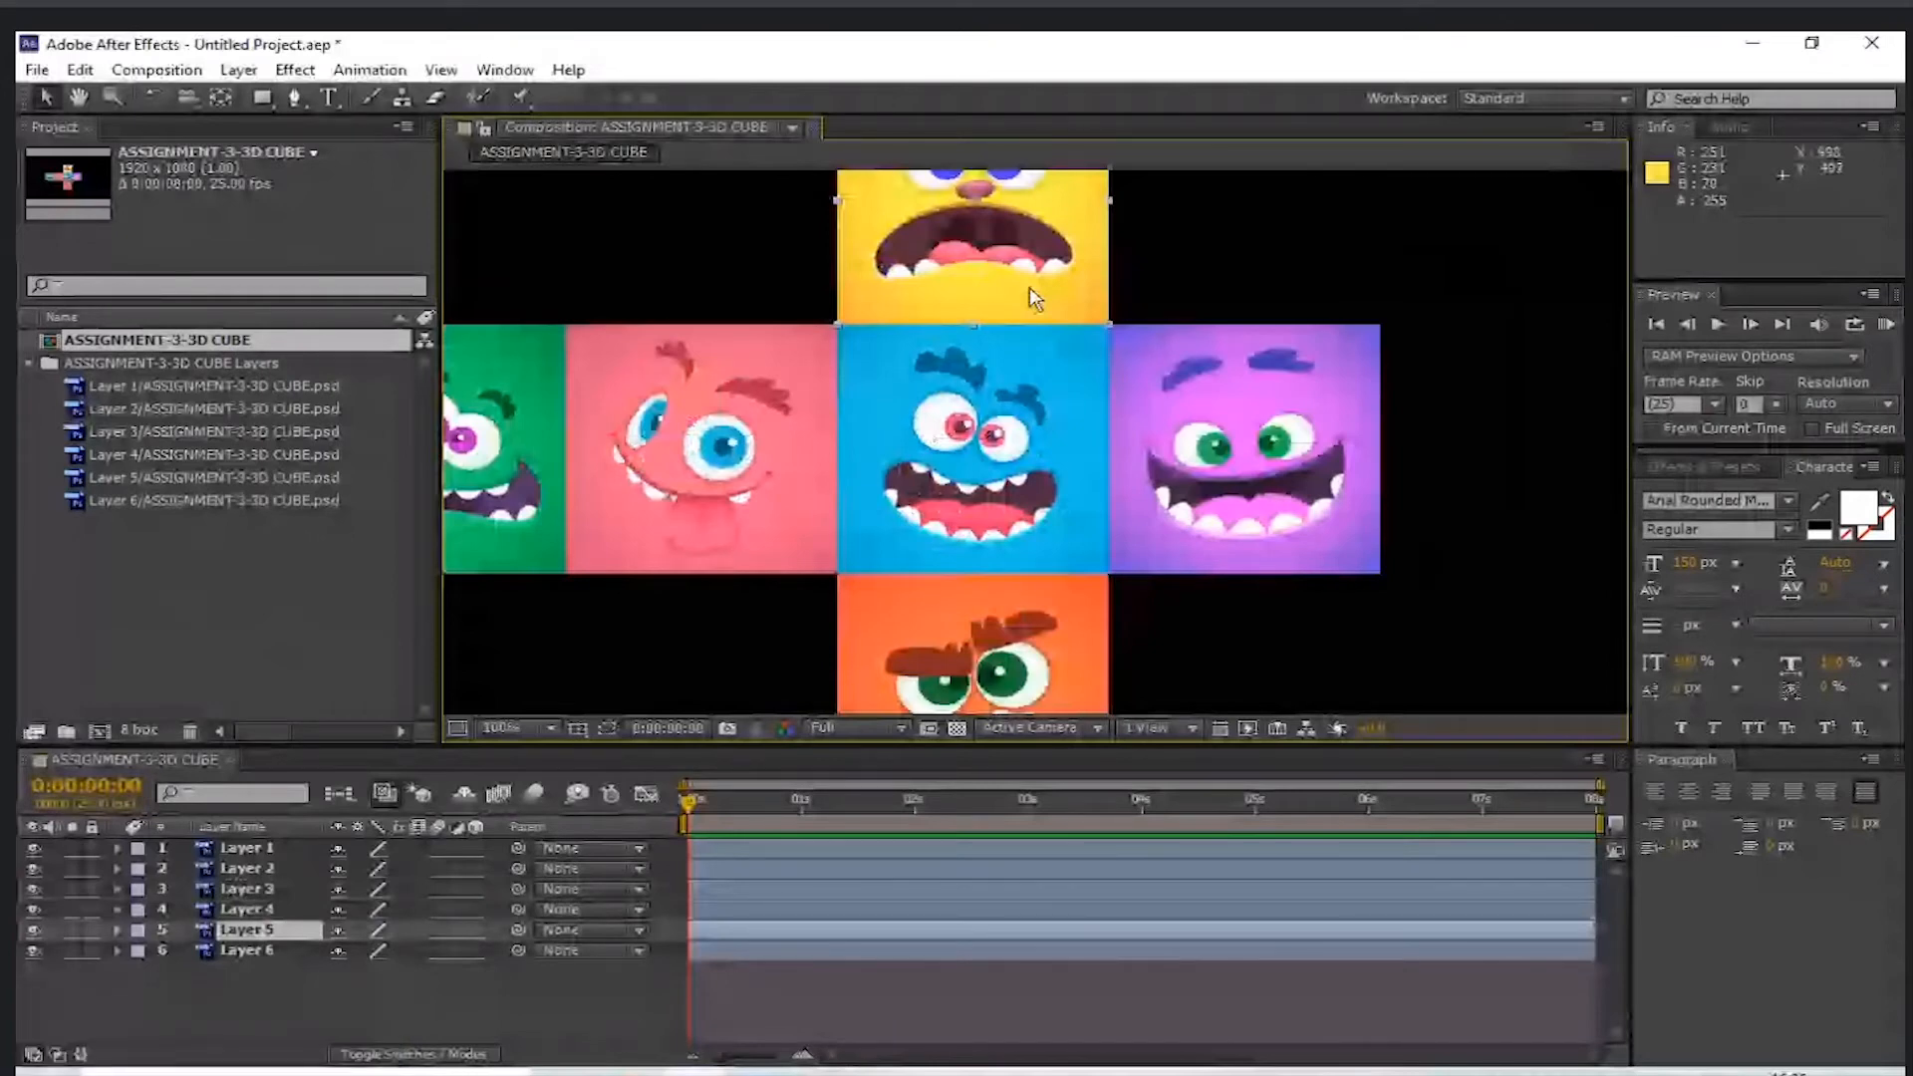
drag(1031, 296, 1075, 401)
key(v)
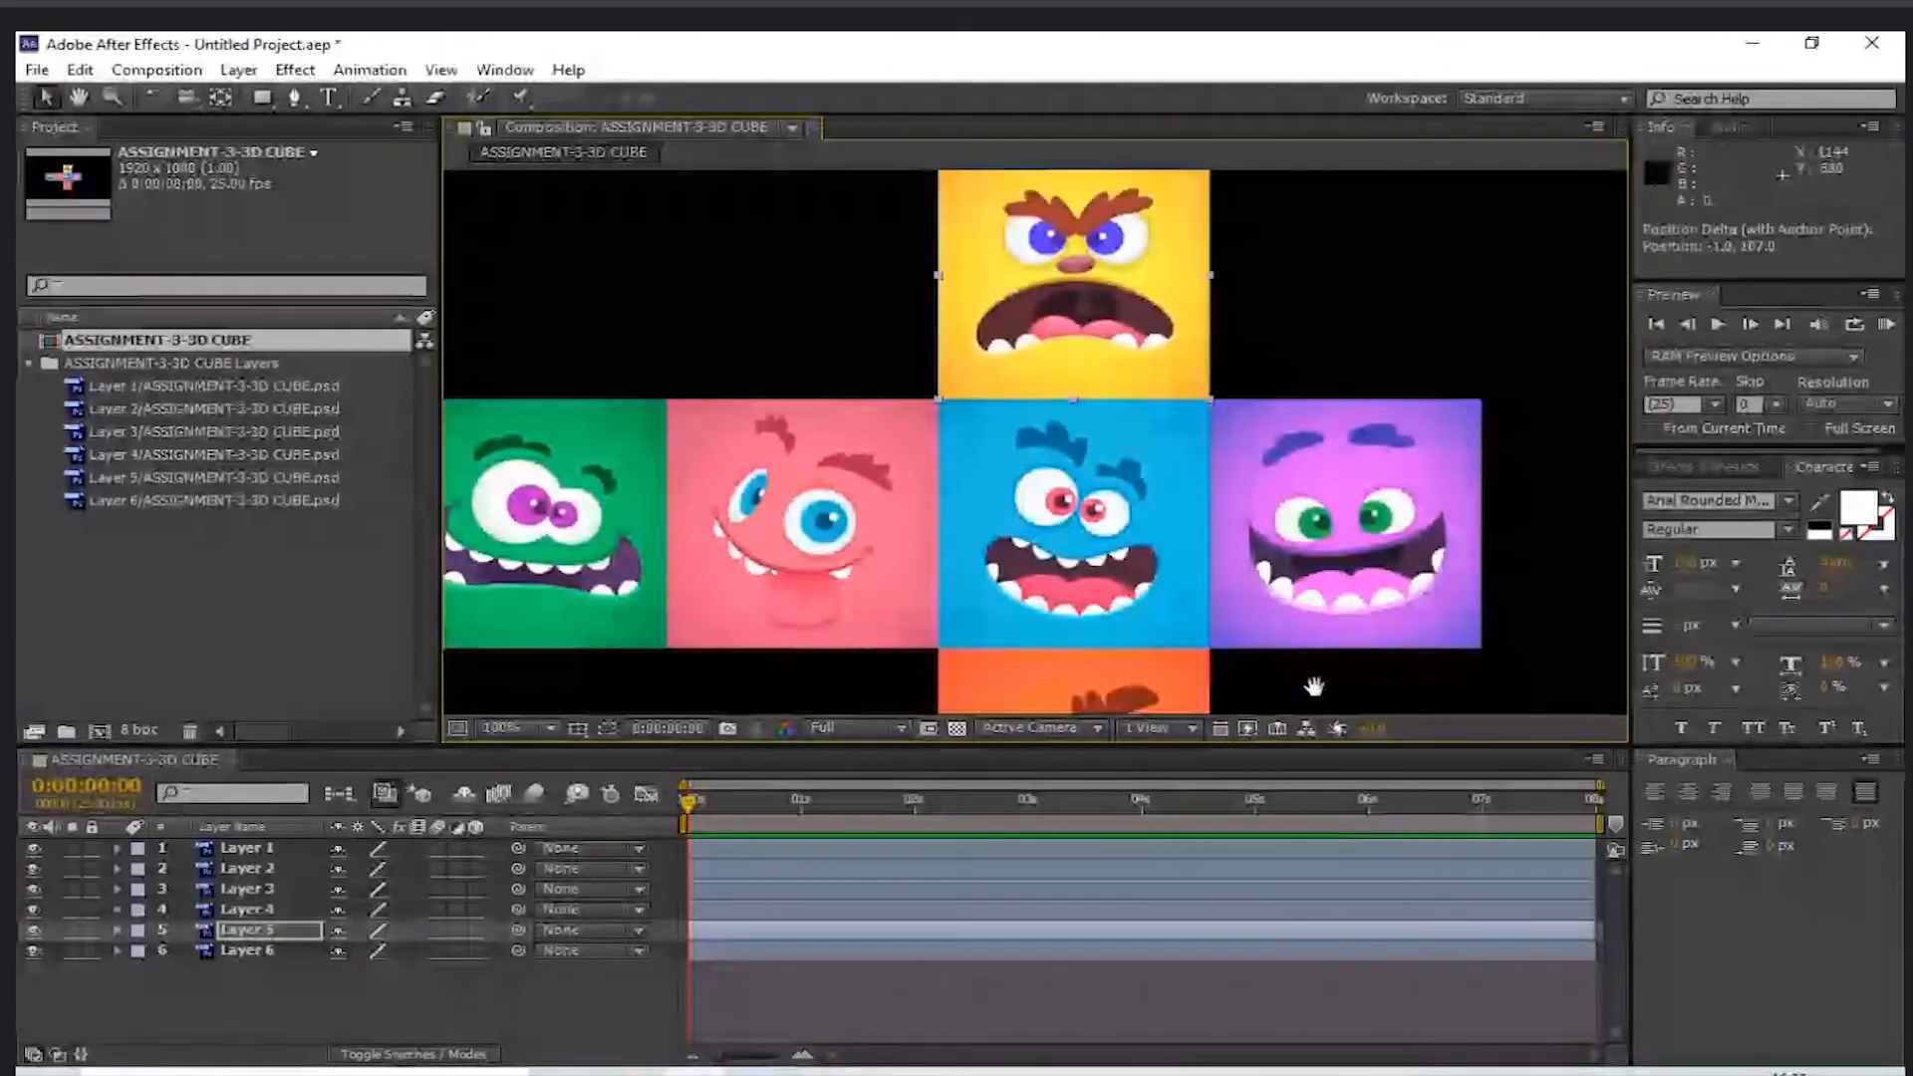
- Move Layer 6's anchor point to the middle of its top edge where it meets the blue face, dismissing the antivirus window that interrupts
drag(1315, 686, 1319, 459)
click(1146, 573)
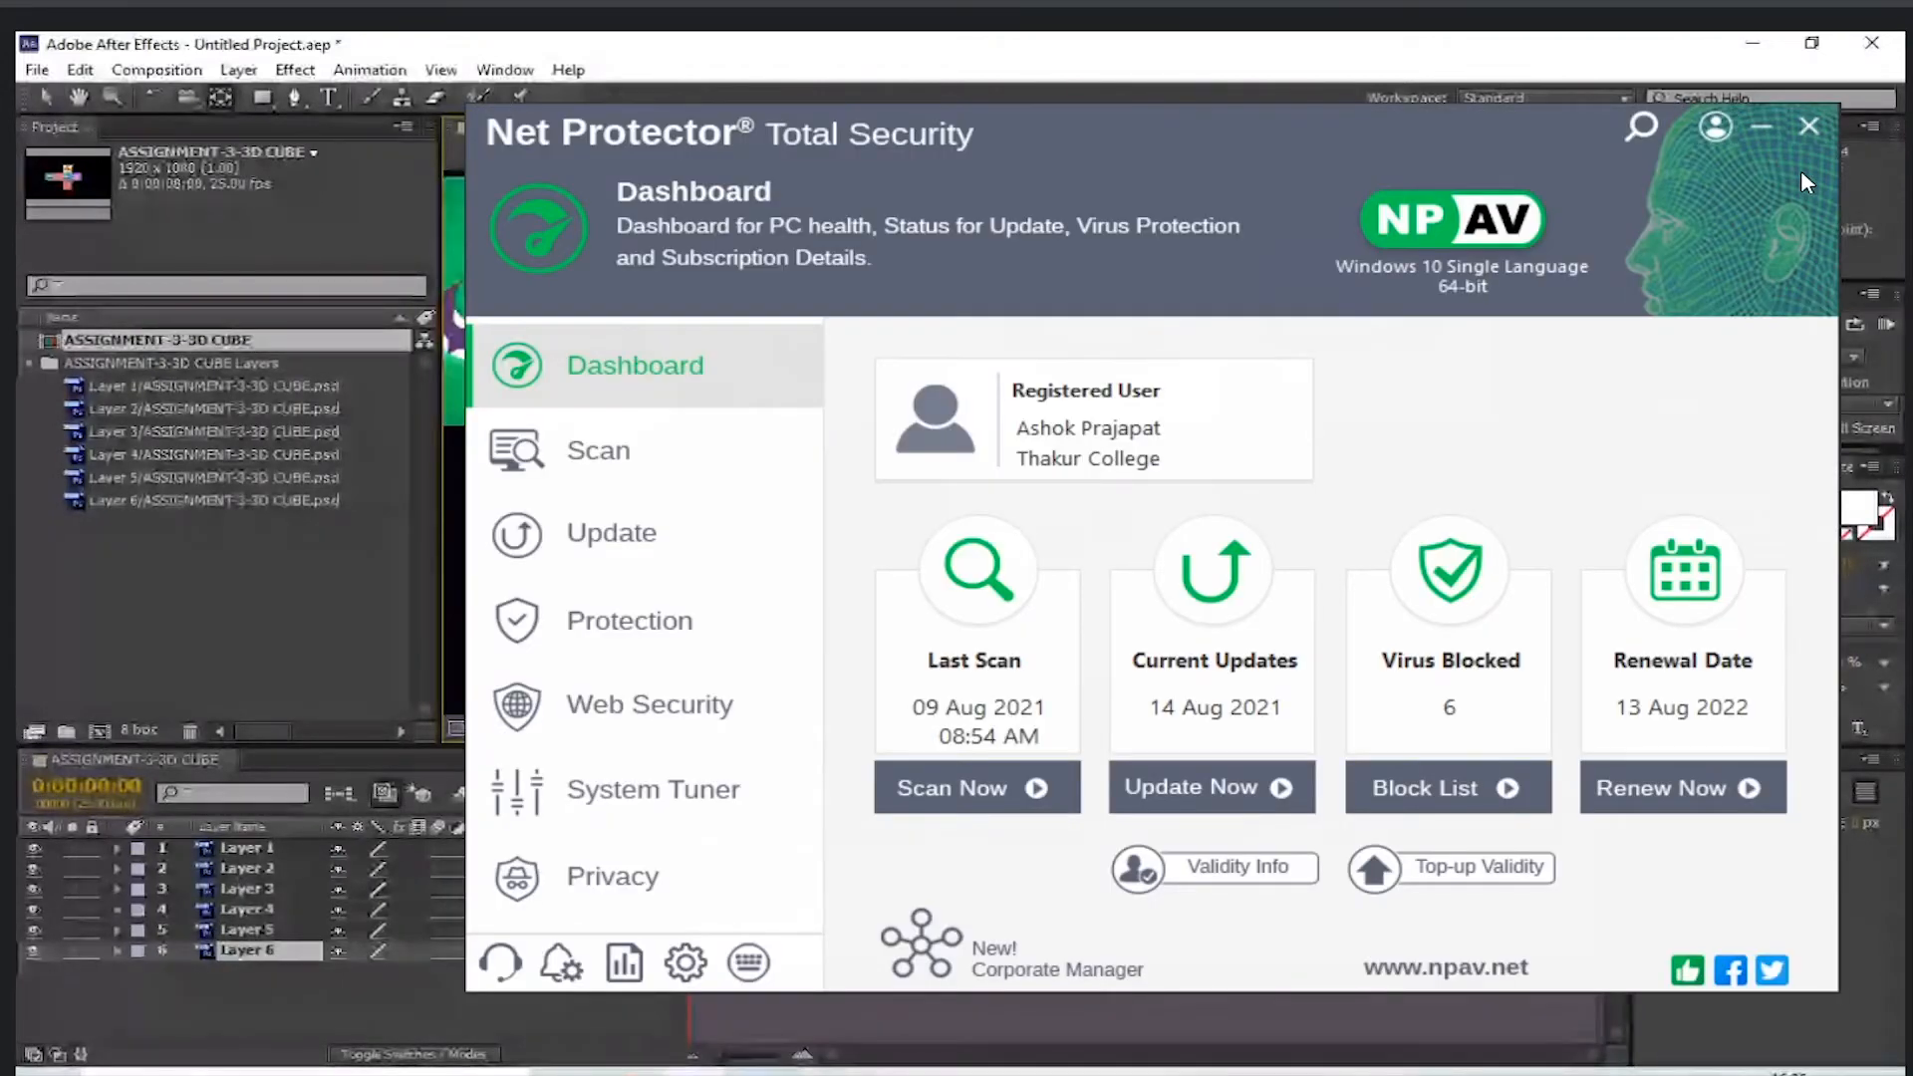
click(1808, 126)
drag(1082, 549, 1076, 481)
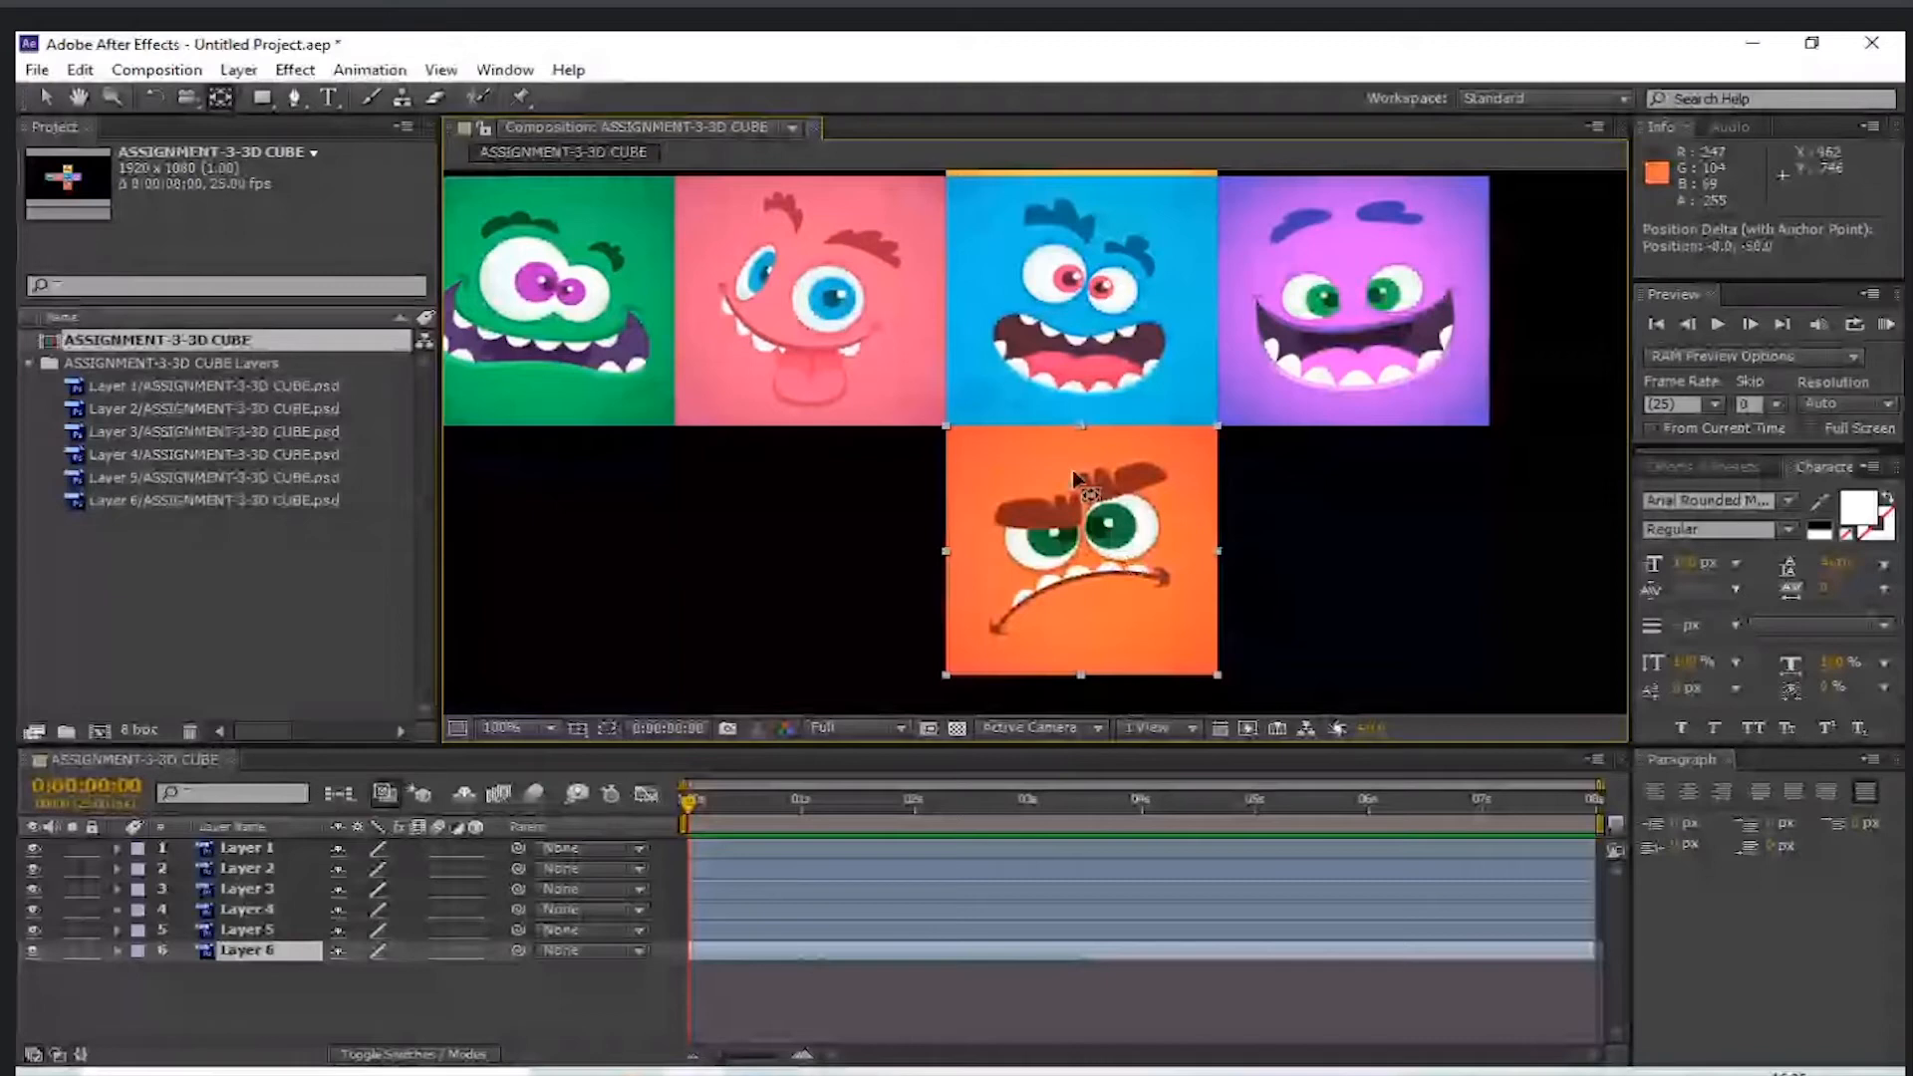
key(comma)
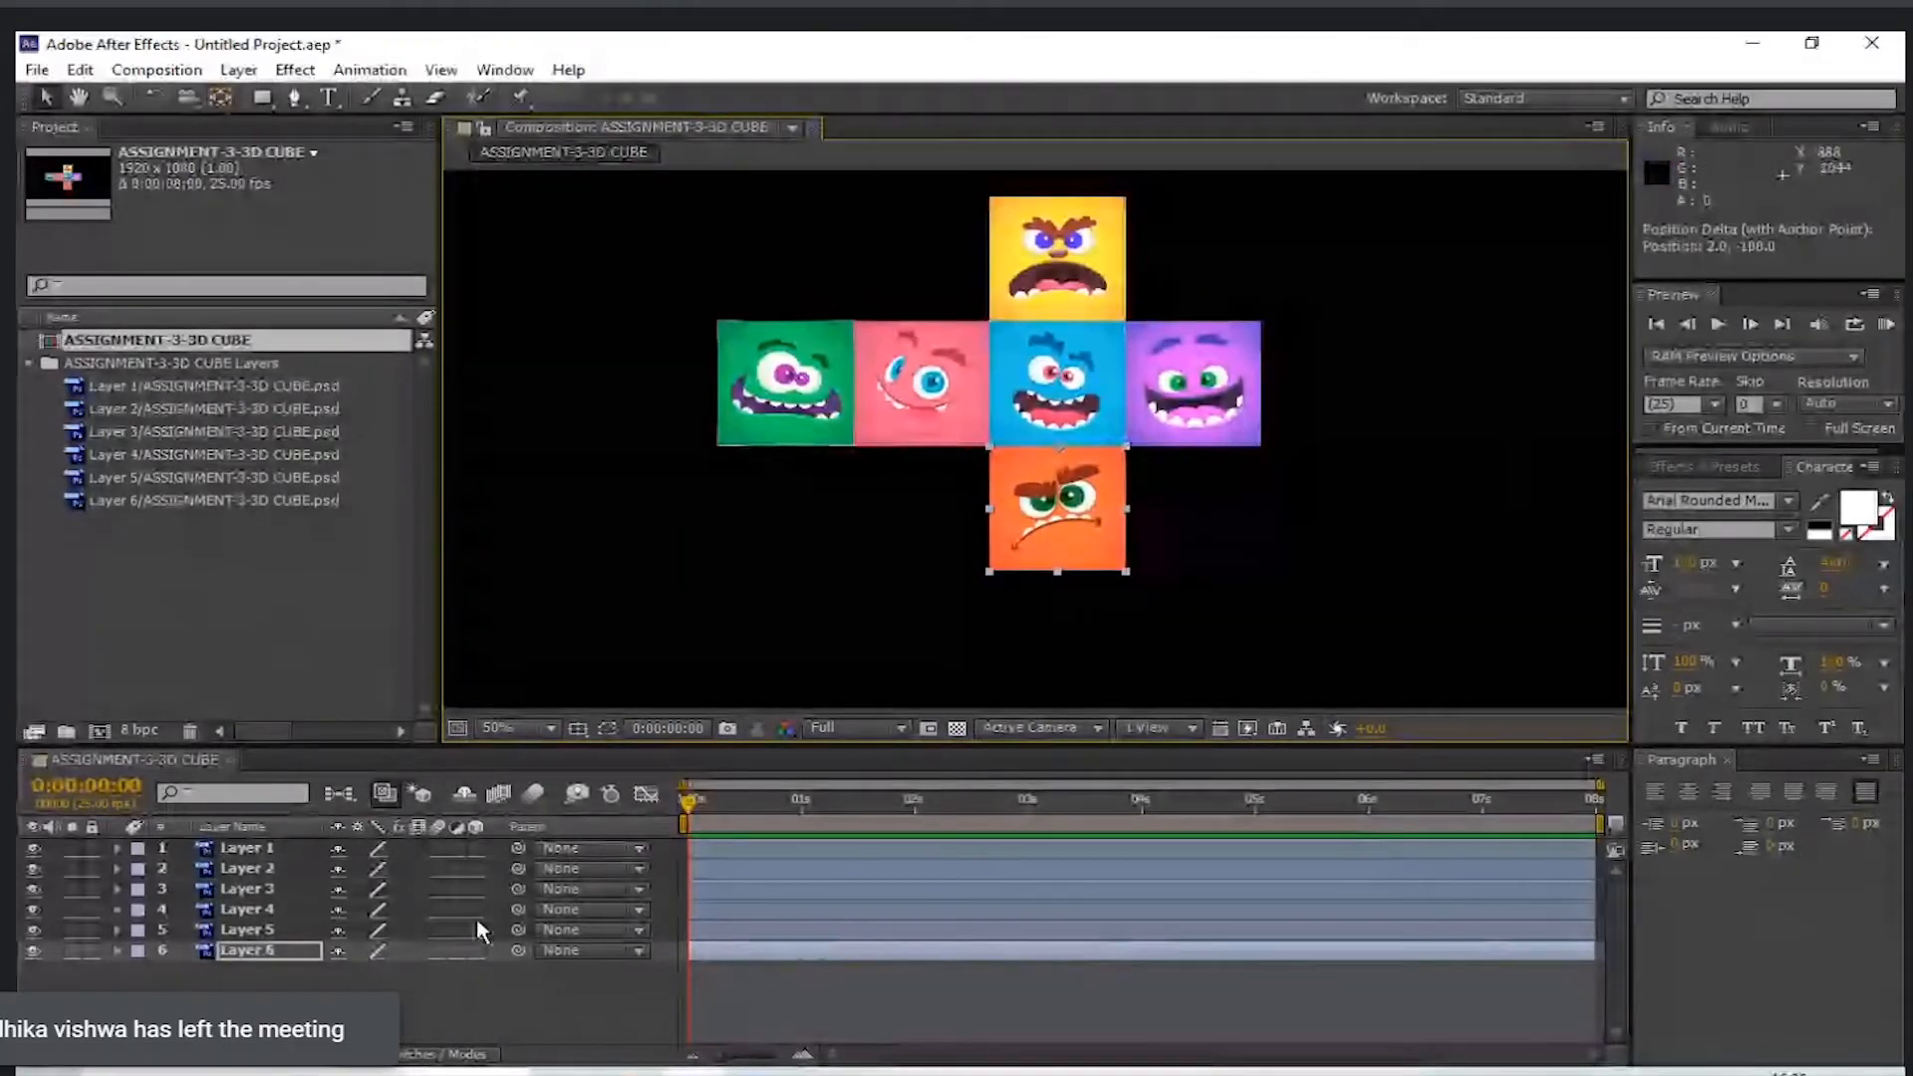
- Select Layers 1 through 6 and make them all 3D layers
click(471, 986)
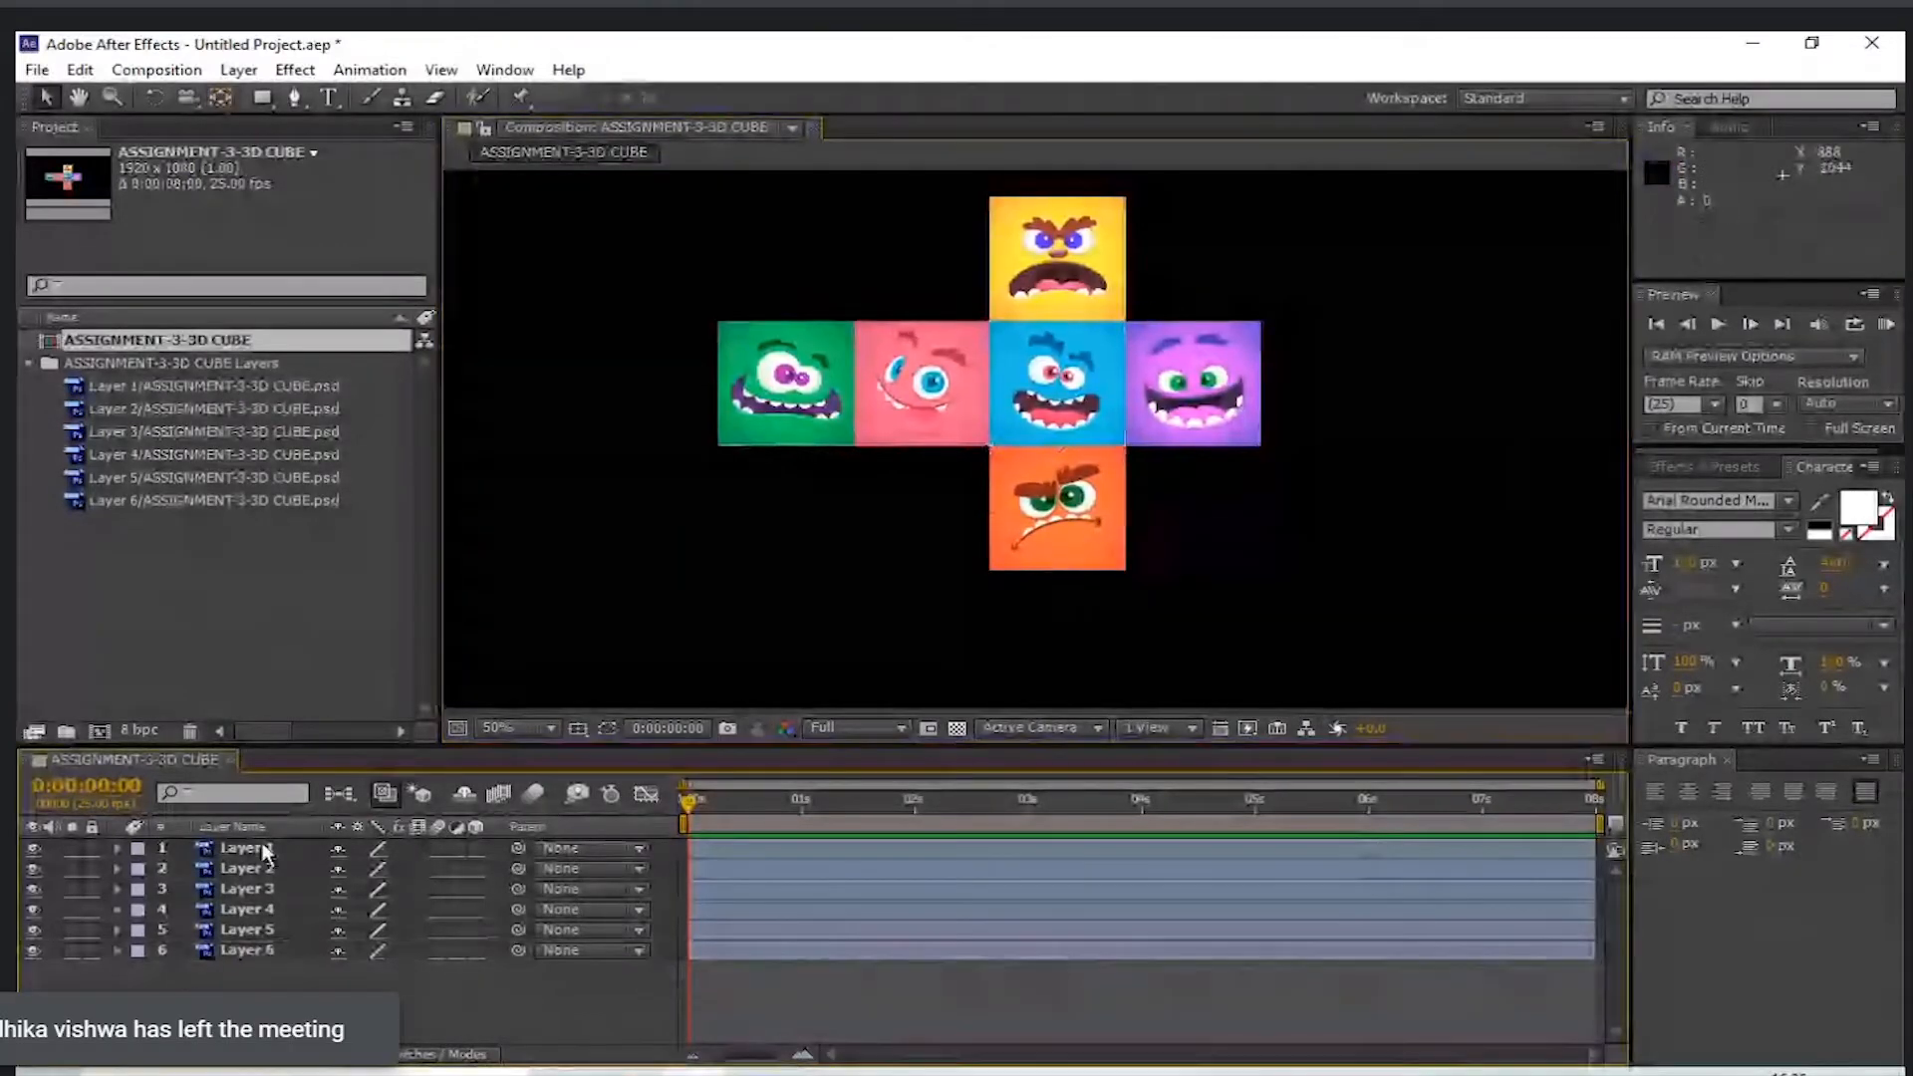
click(265, 850)
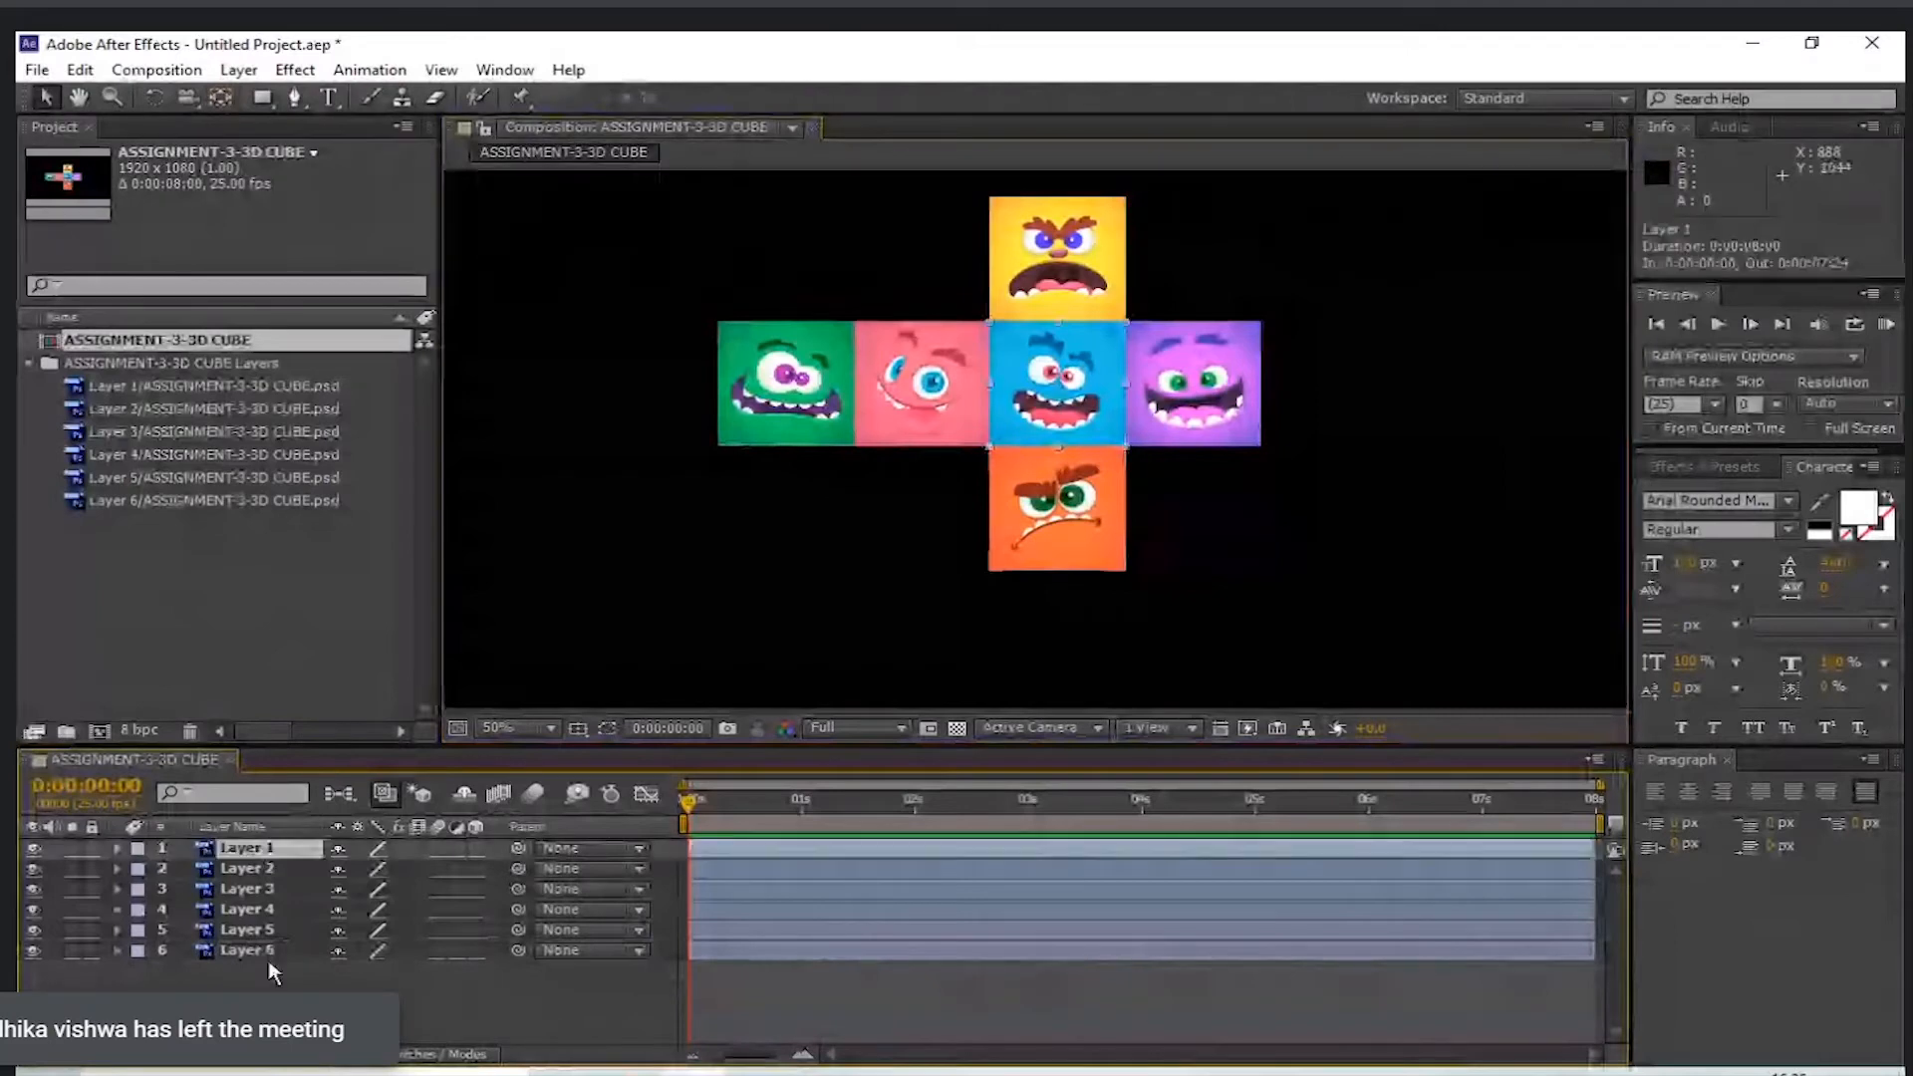
shift+click(268, 959)
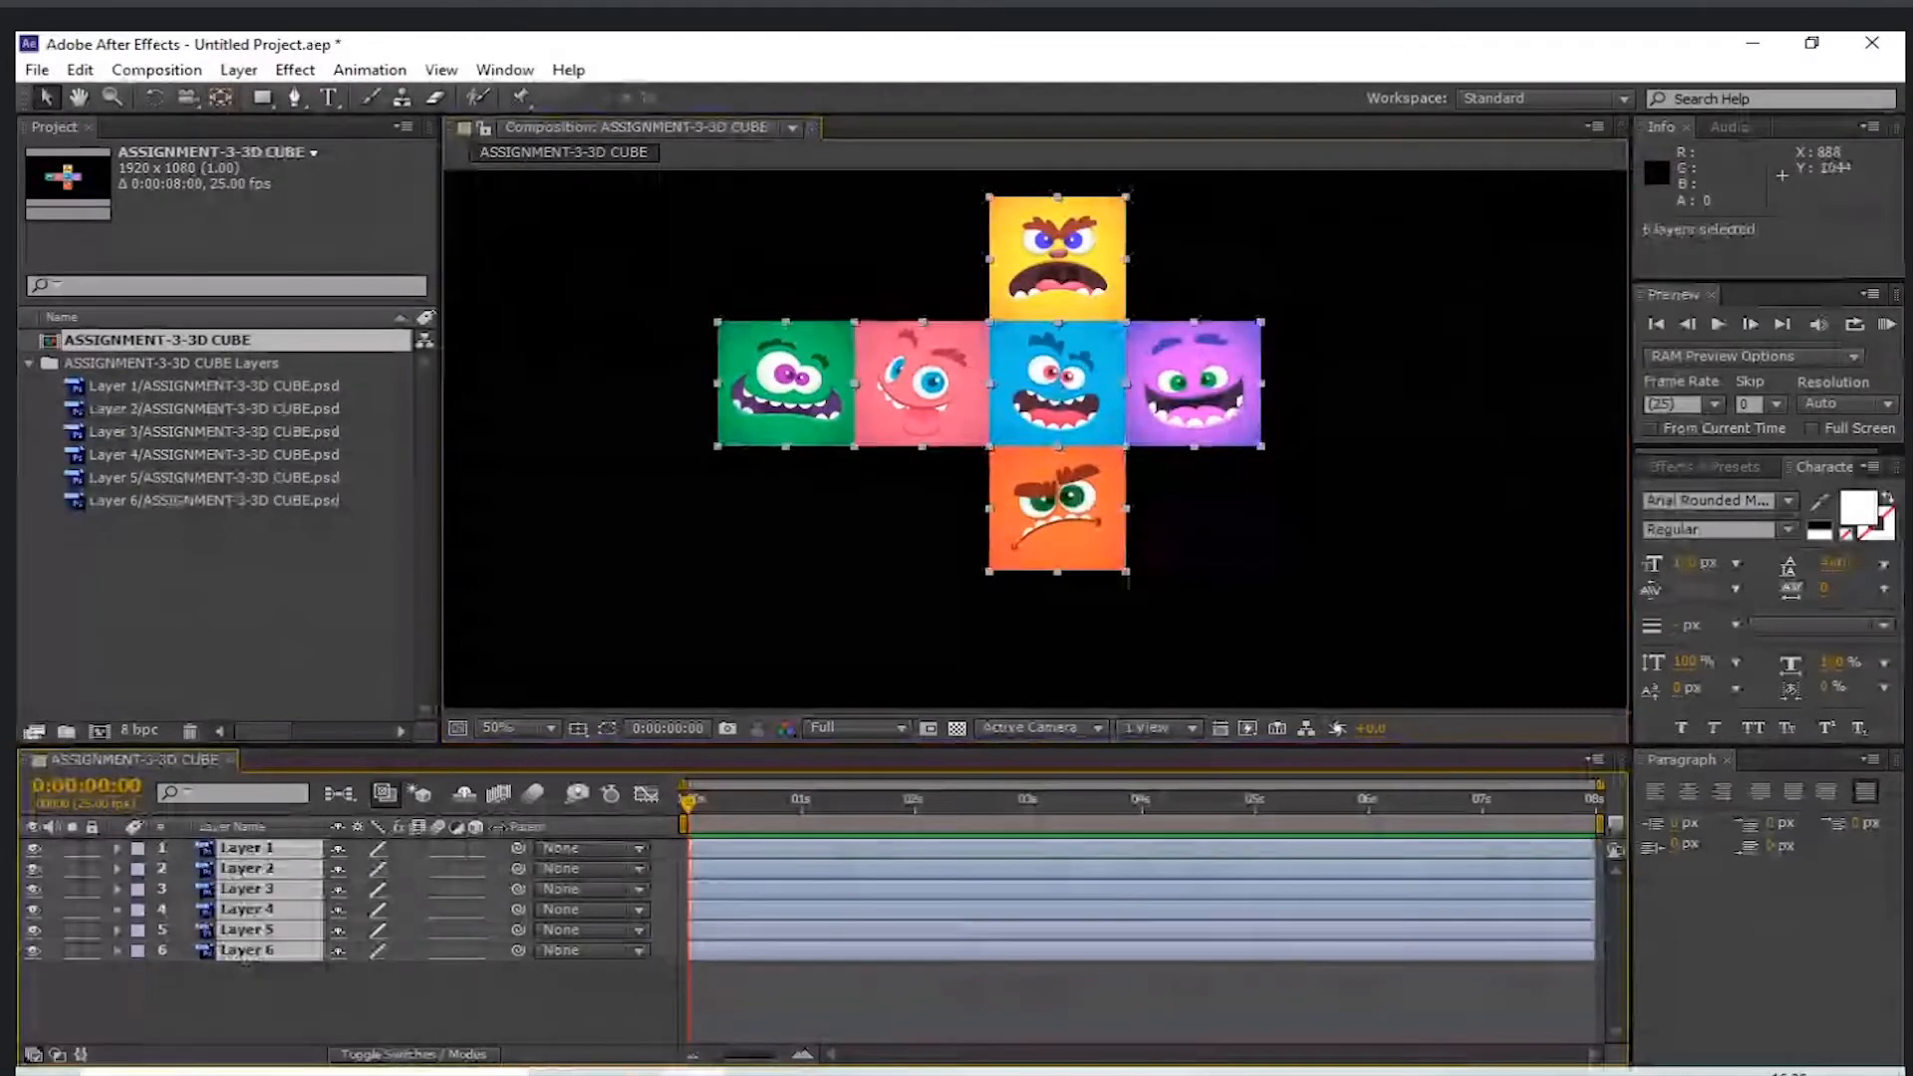
click(475, 950)
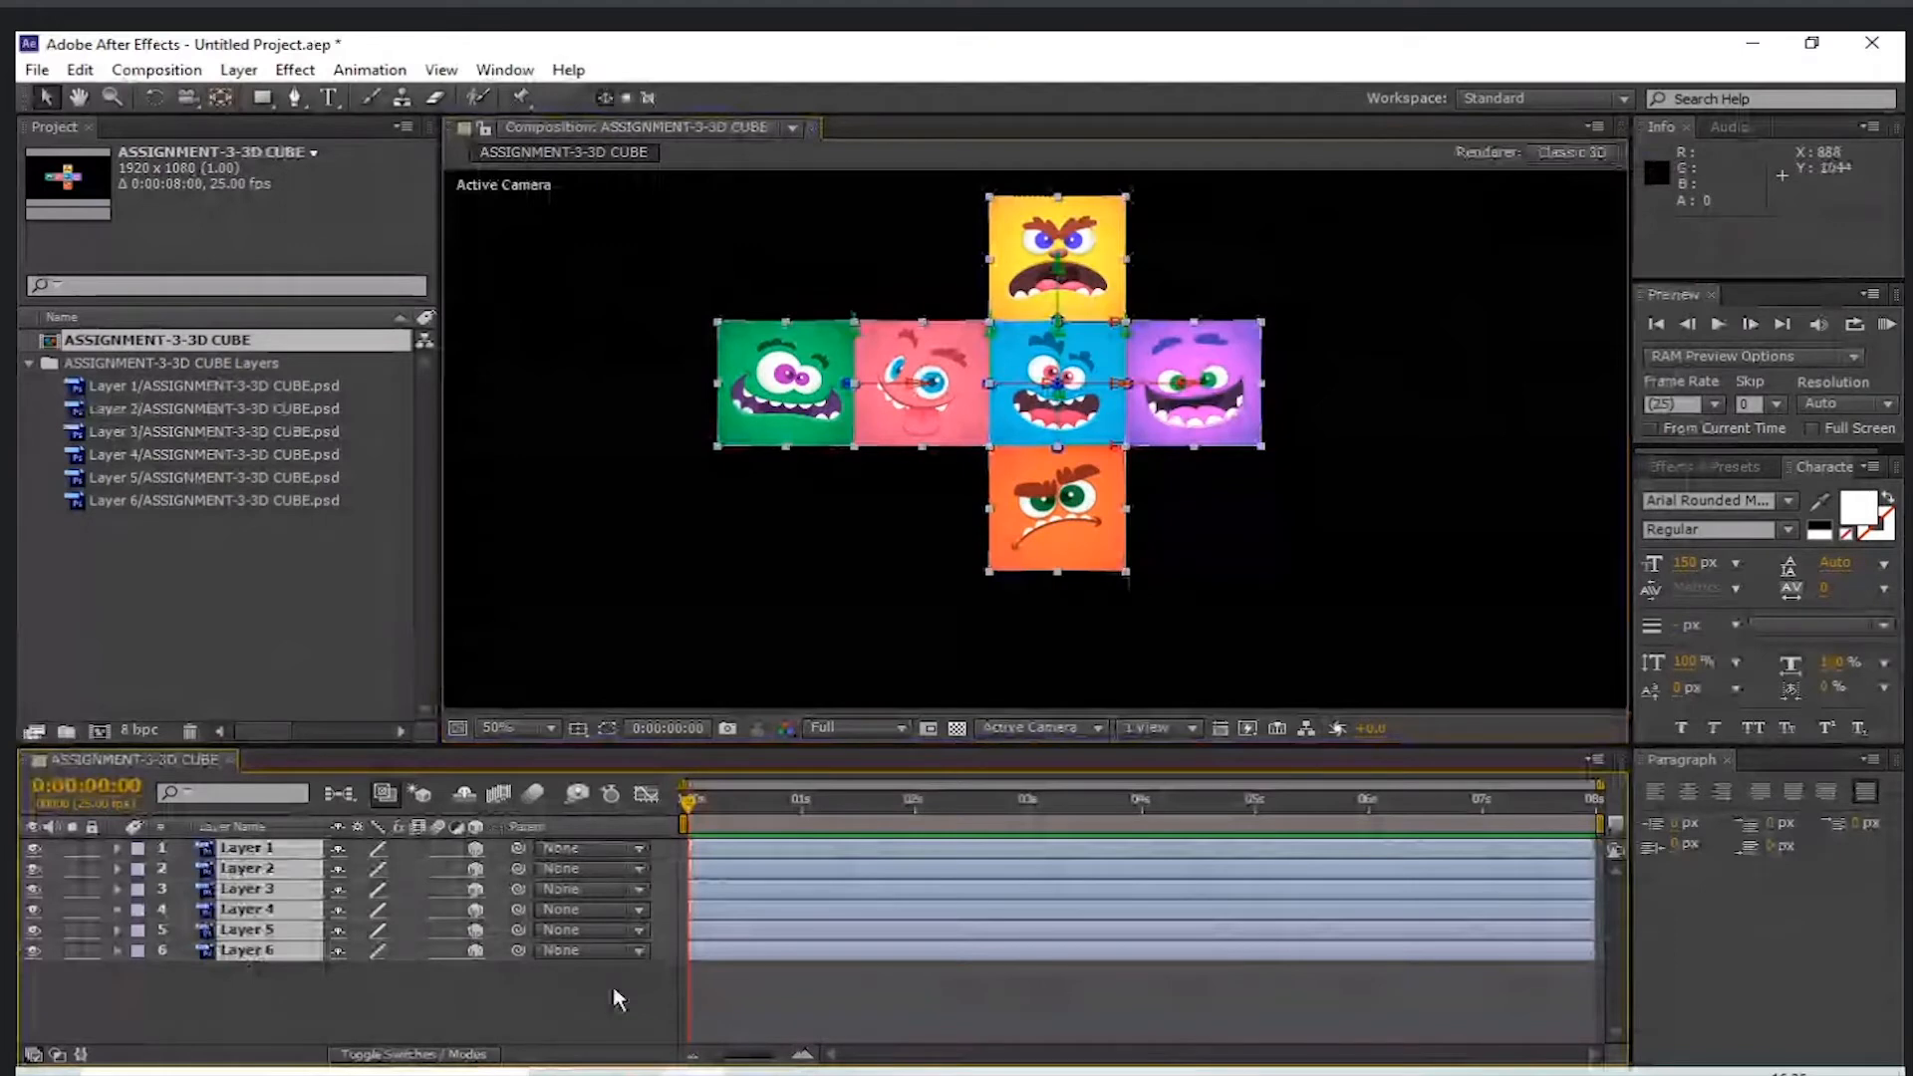
- Deselect all layers and split the composition viewer into two horizontal views
click(618, 1000)
key(comma)
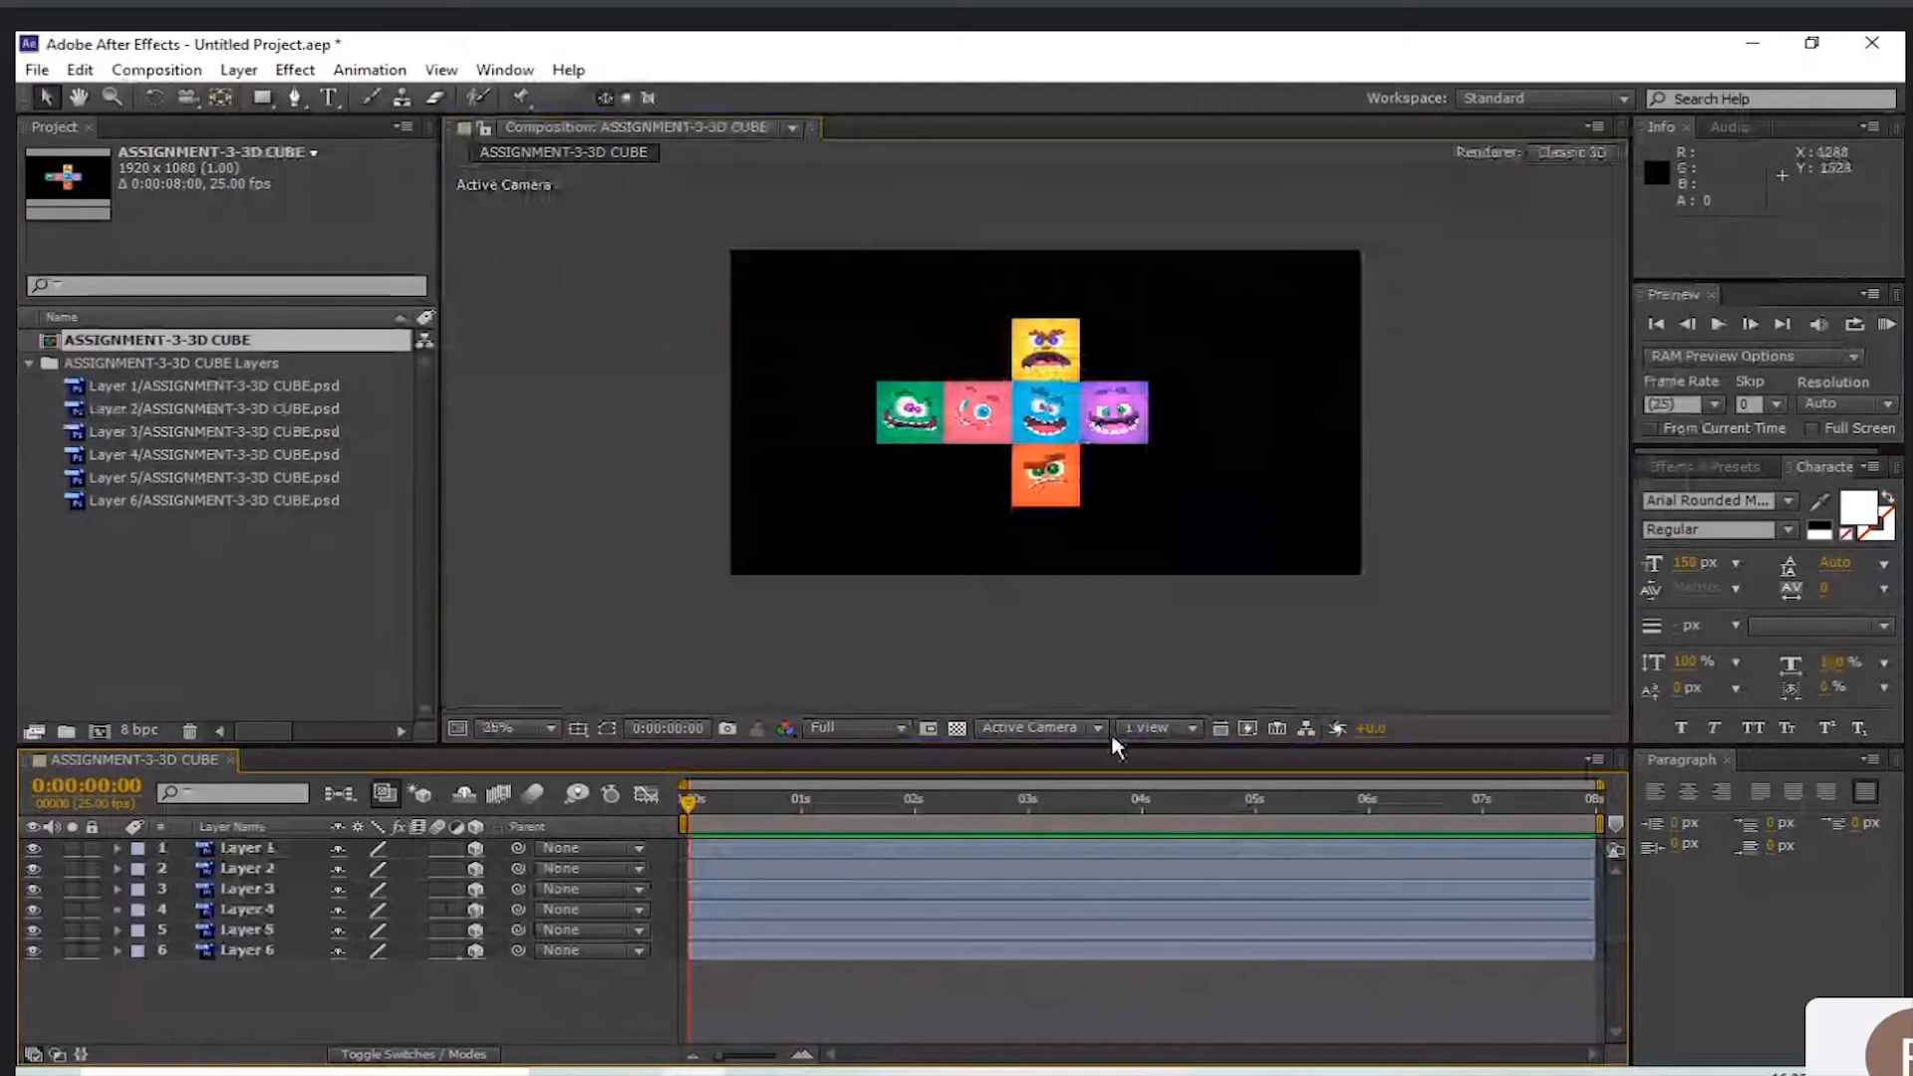
click(1154, 728)
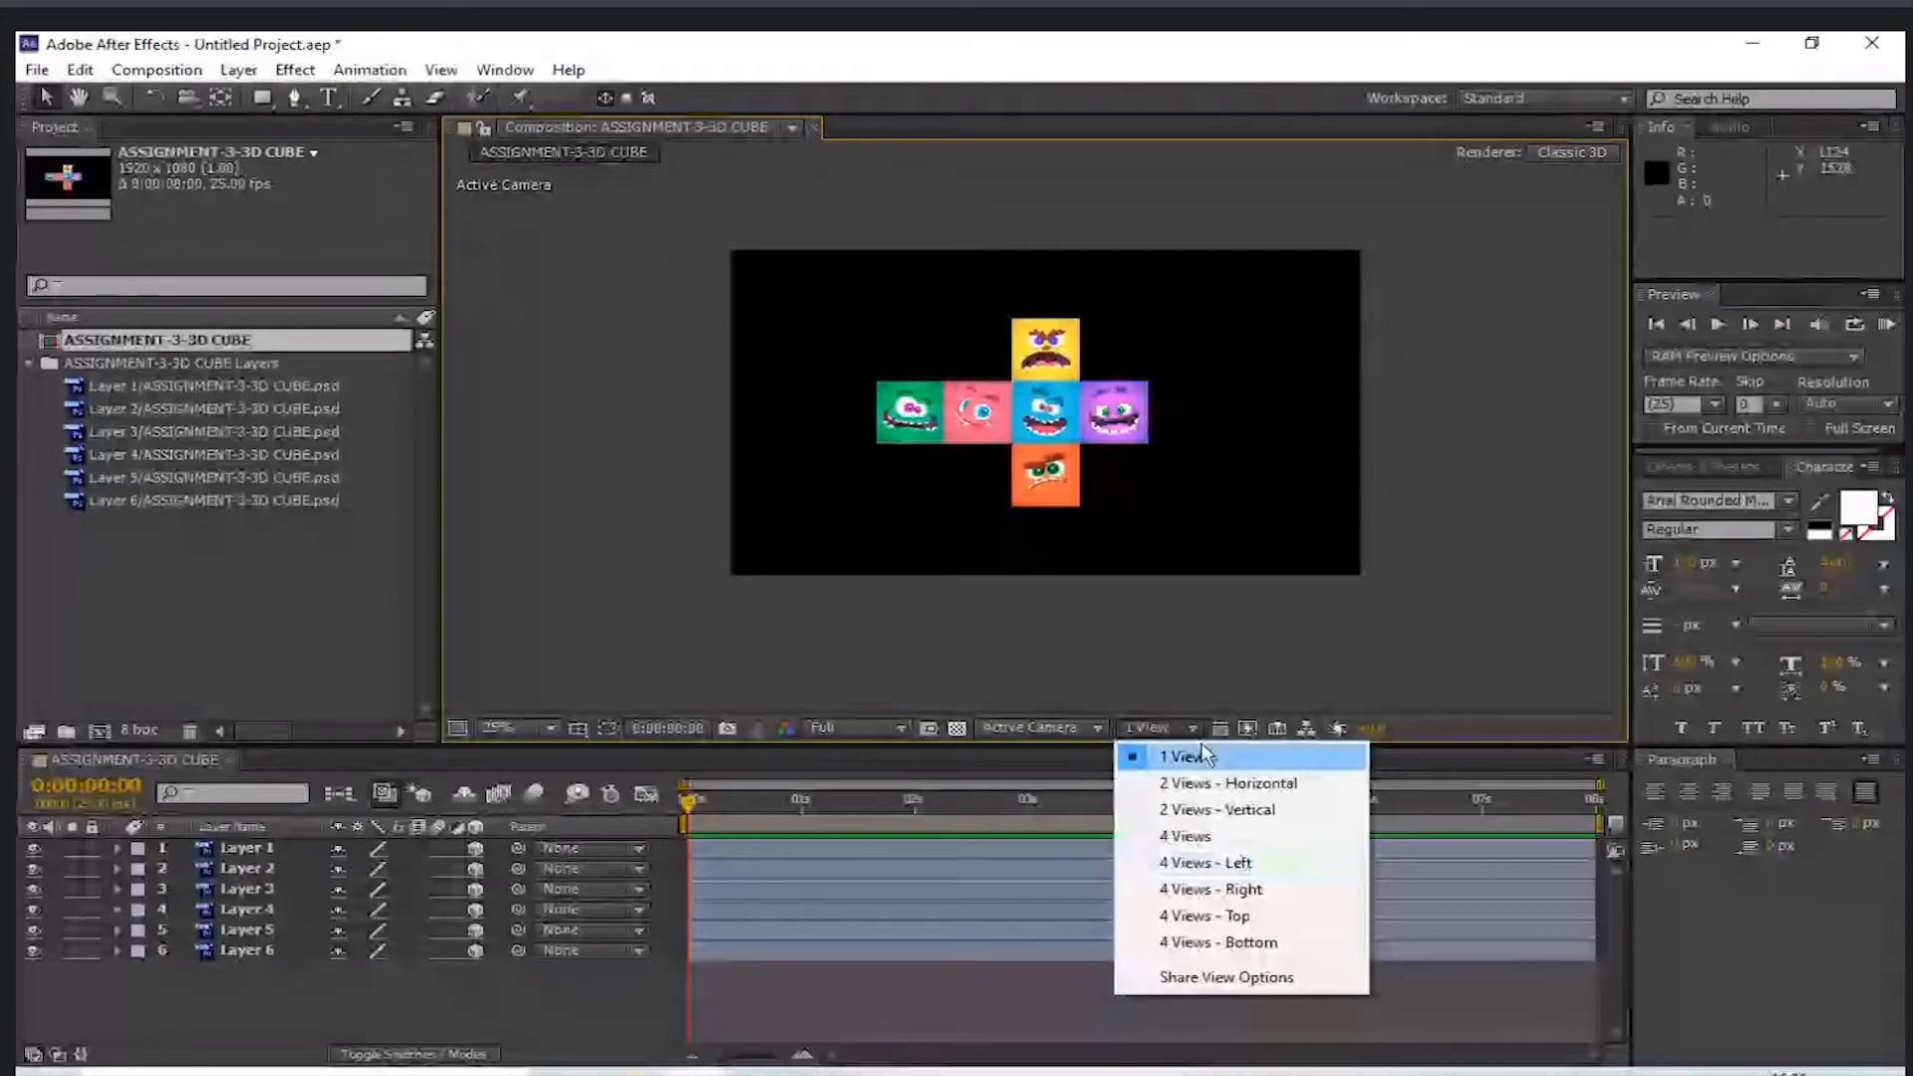
click(1228, 783)
click(247, 849)
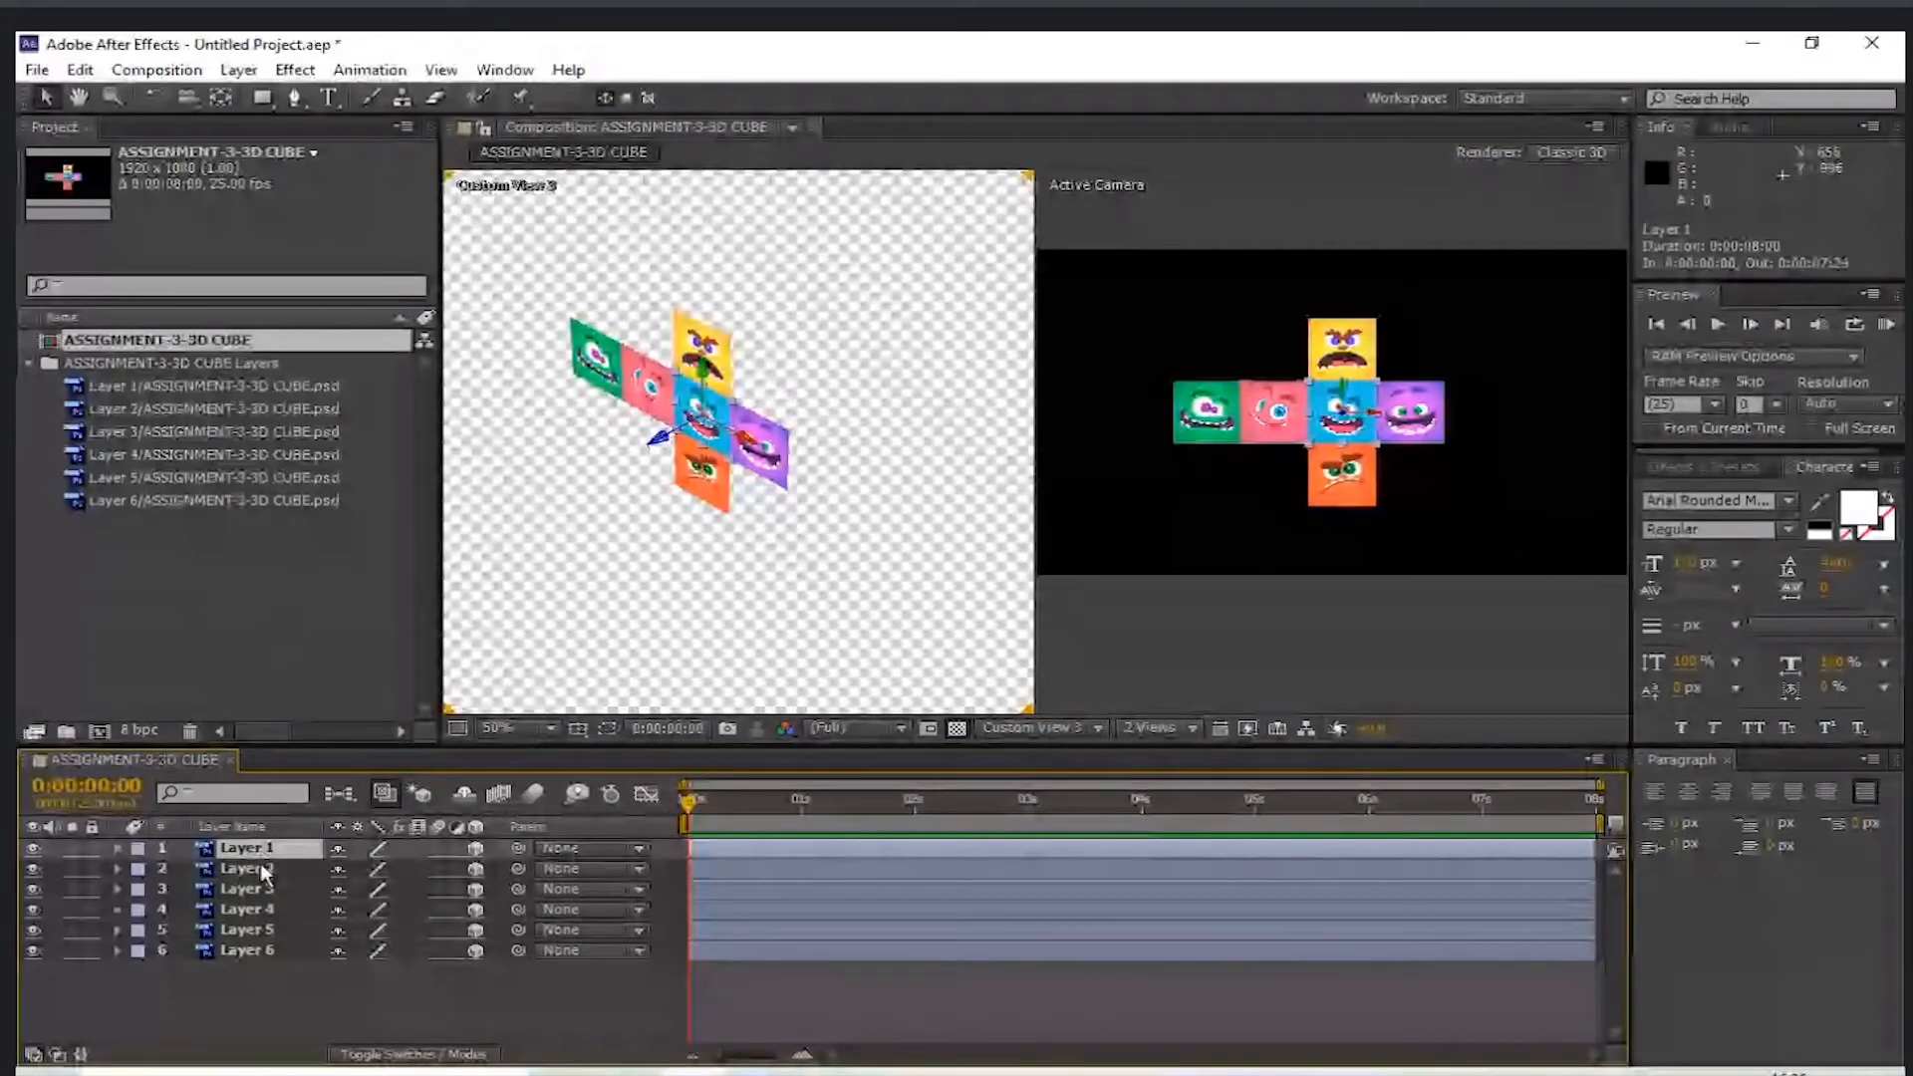
click(260, 865)
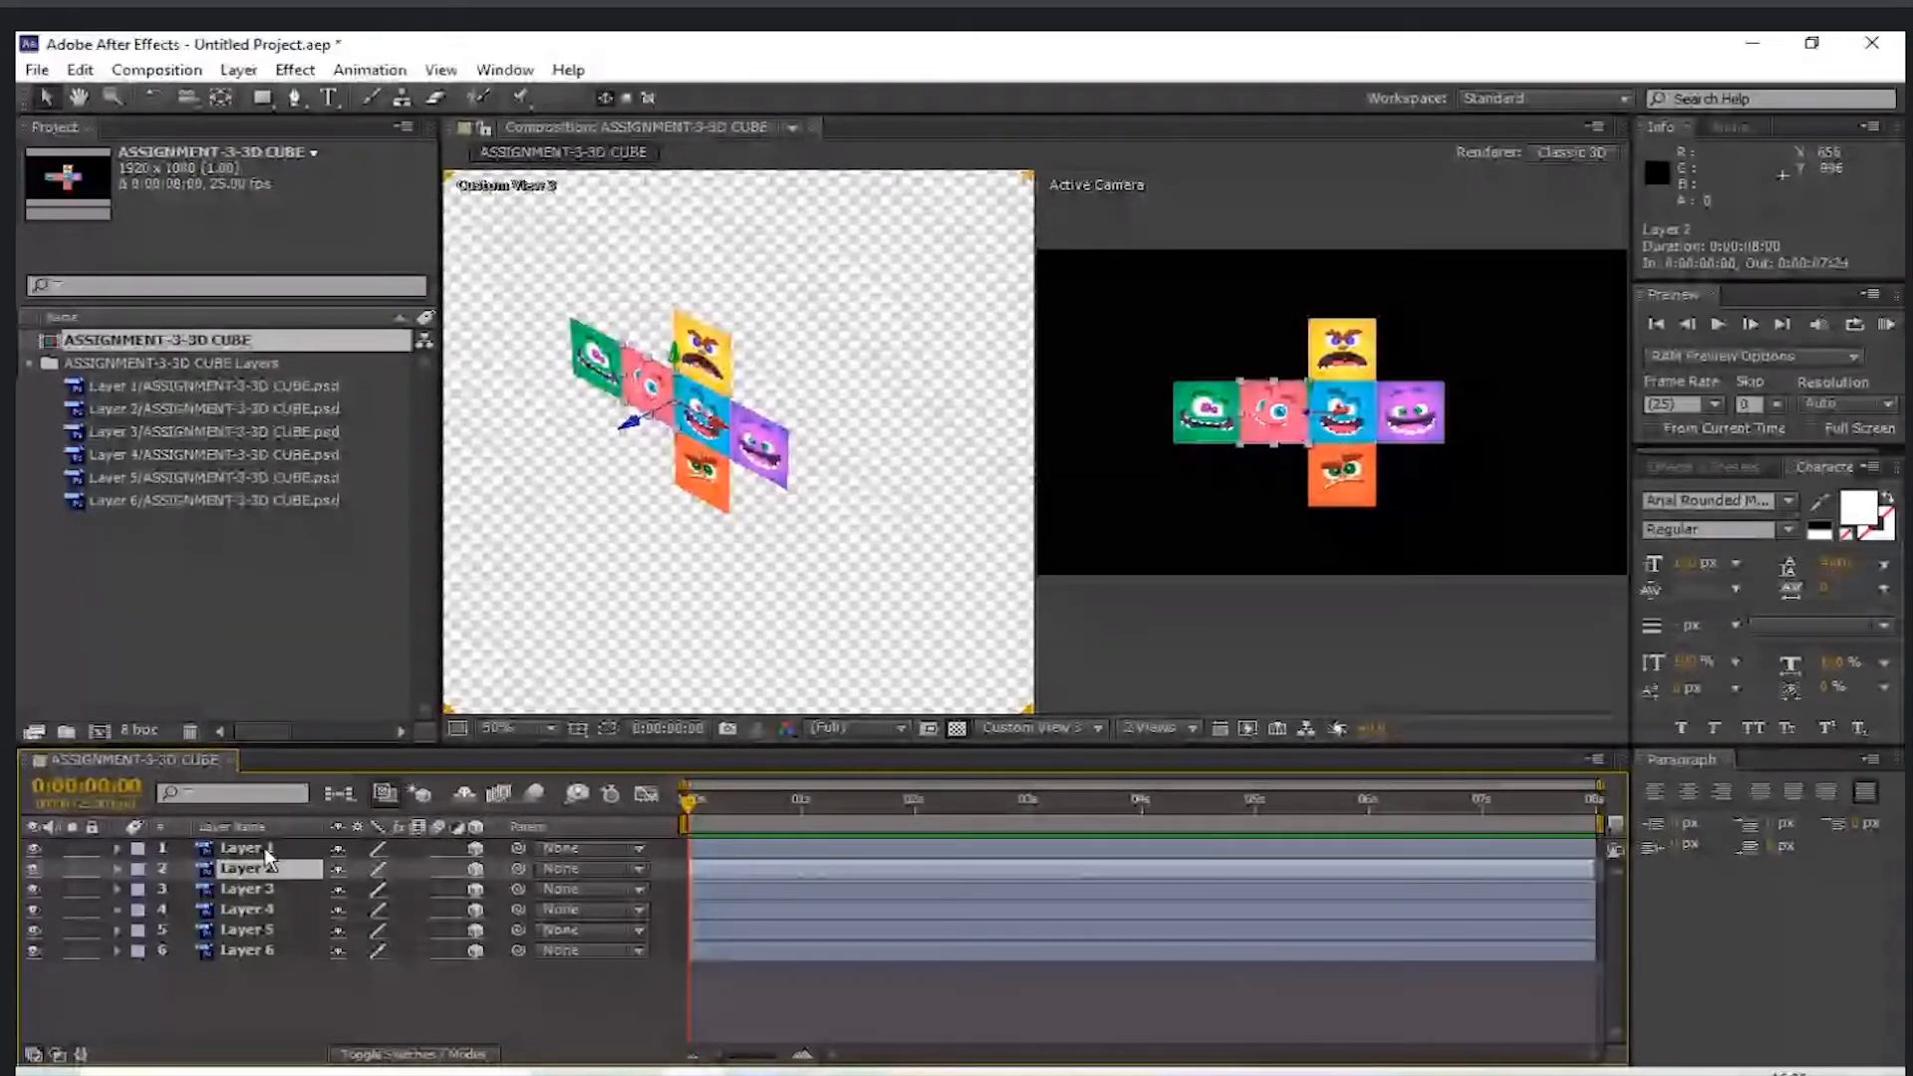
key(ctrl+shift+a)
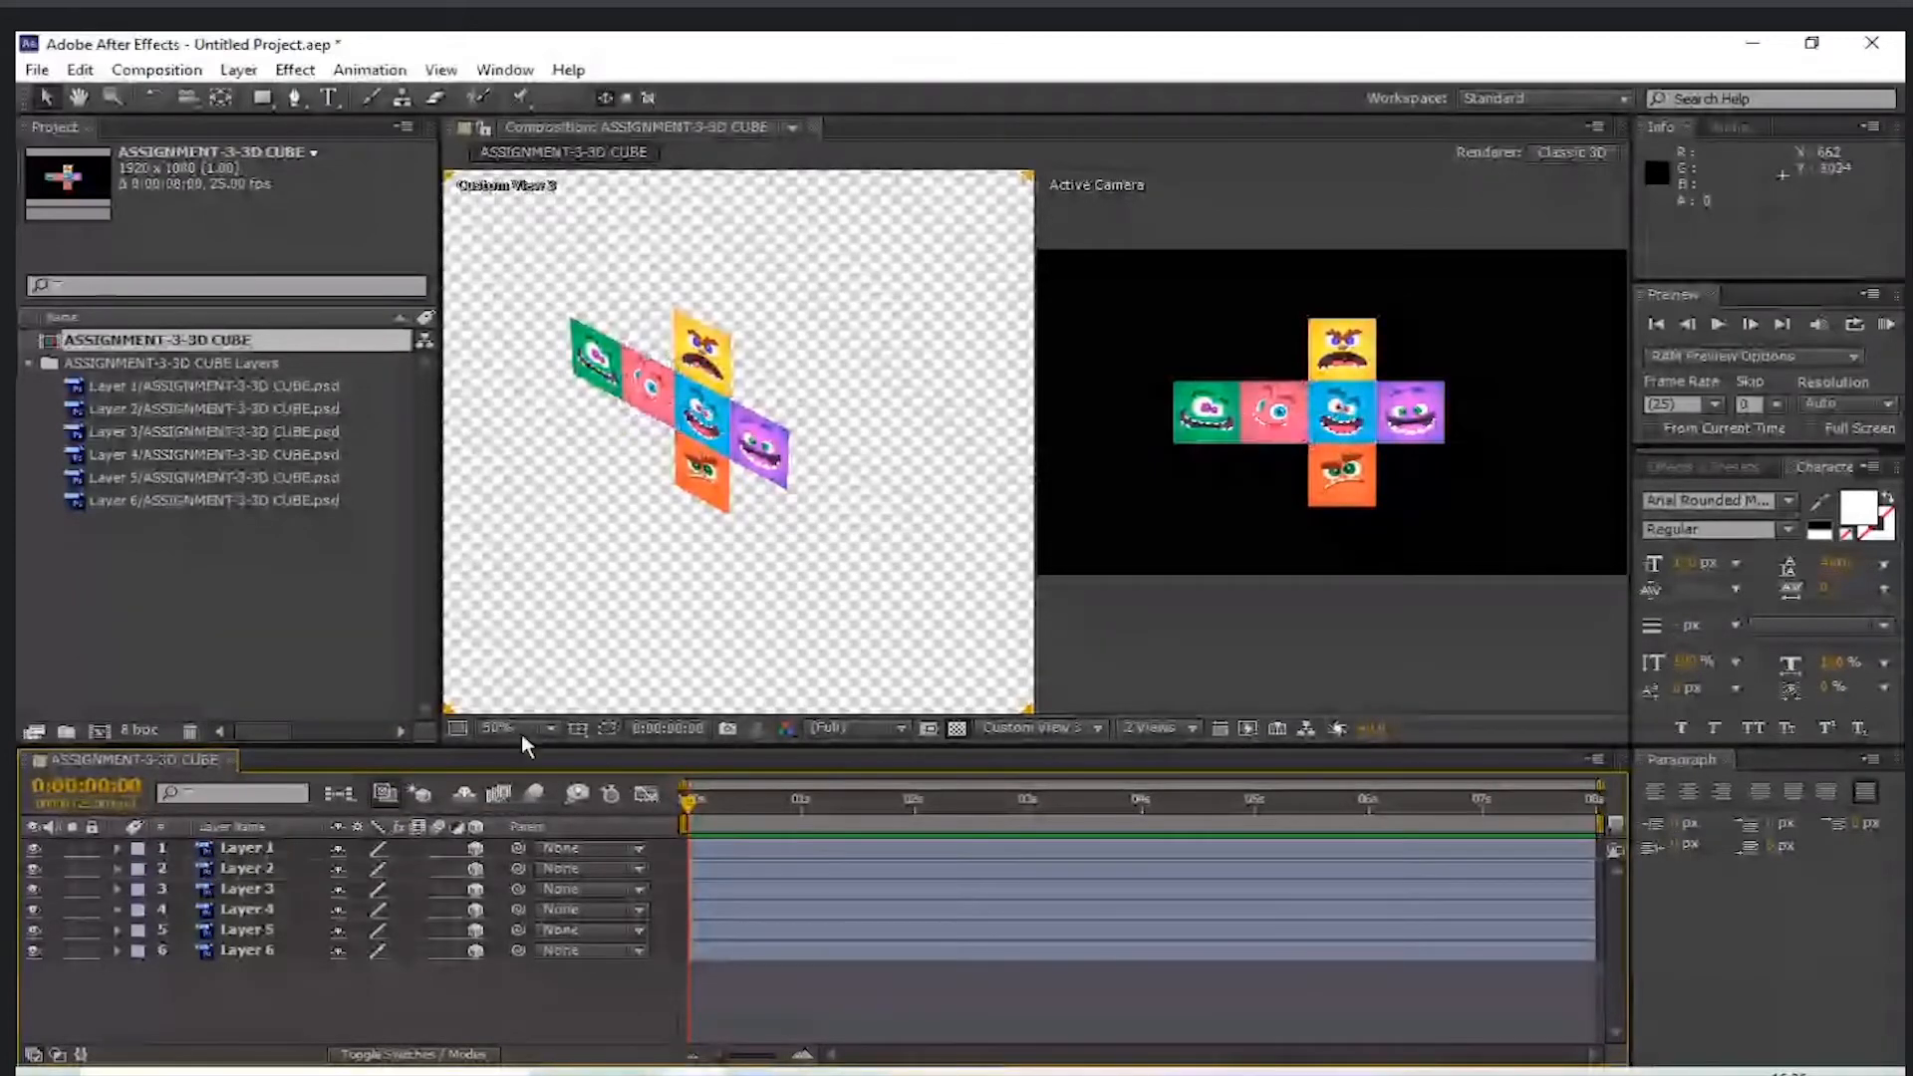
click(232, 826)
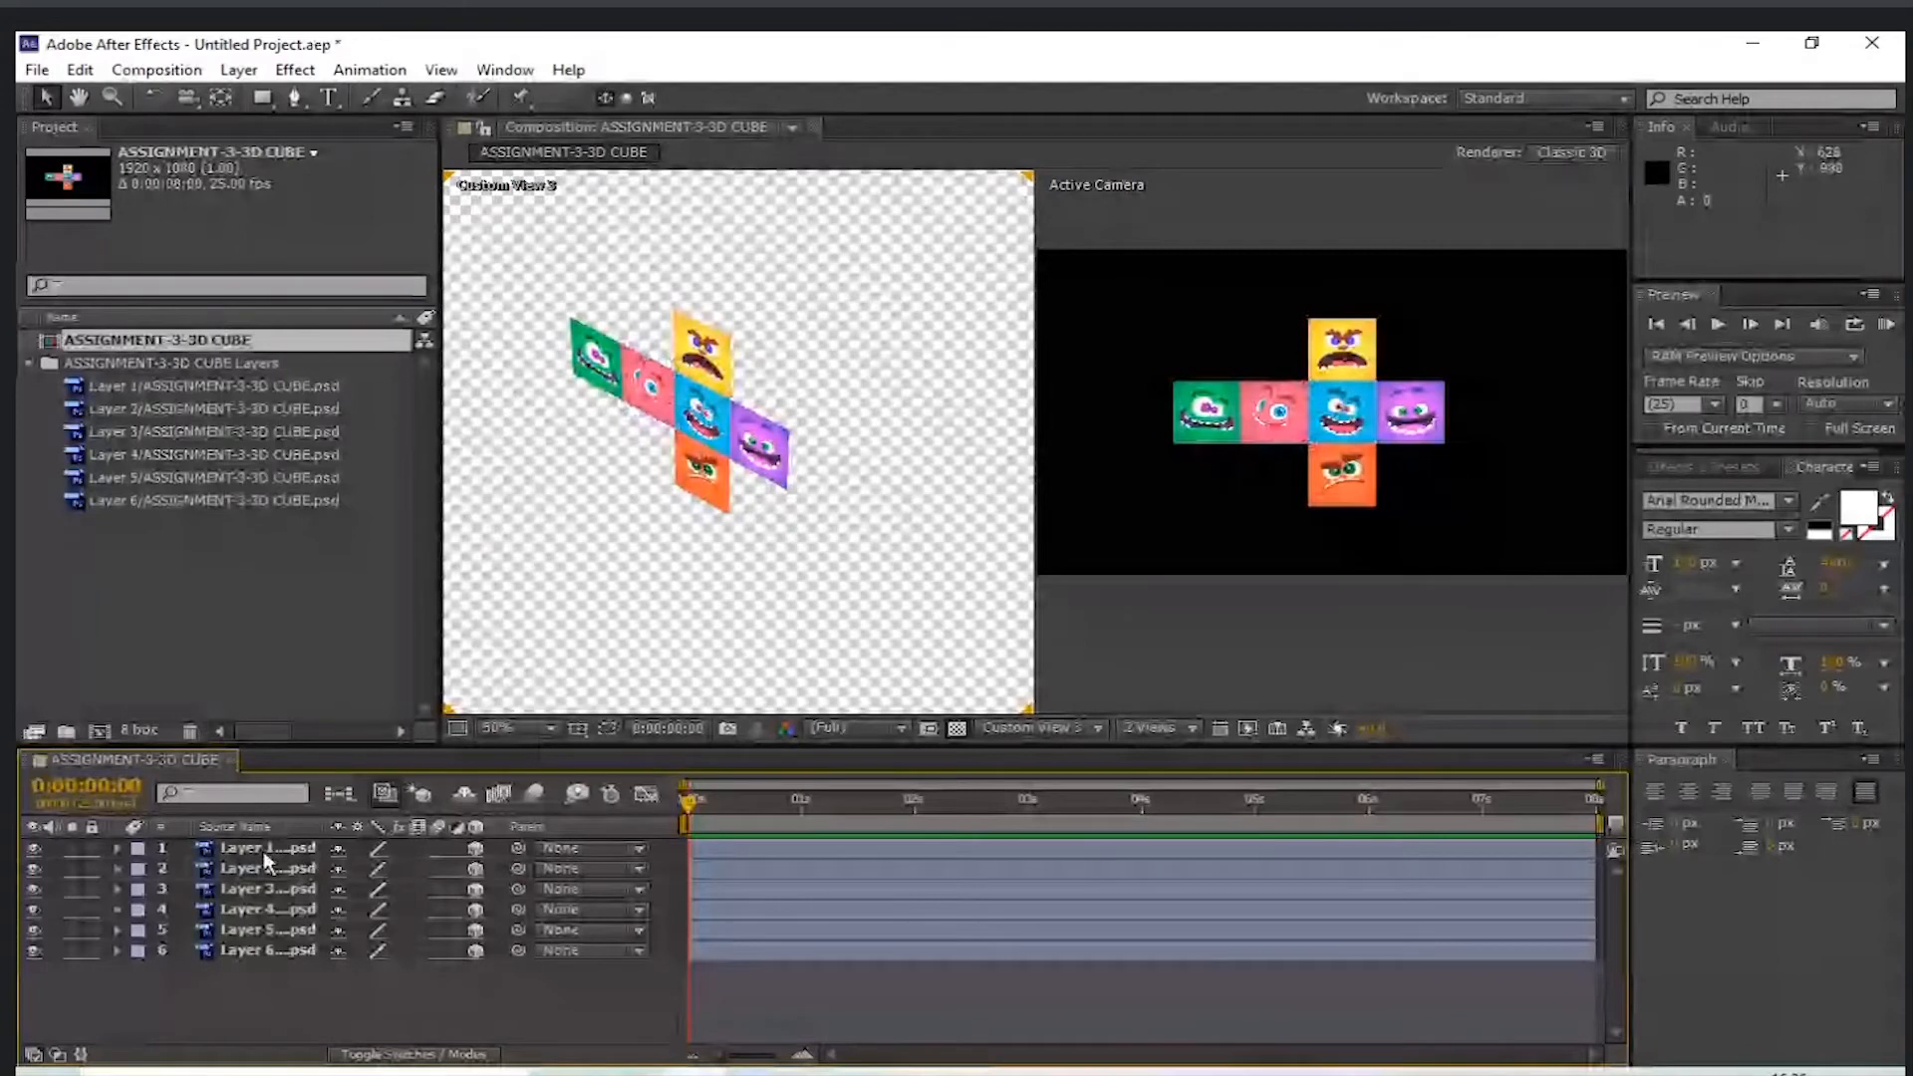
click(269, 869)
key(Return)
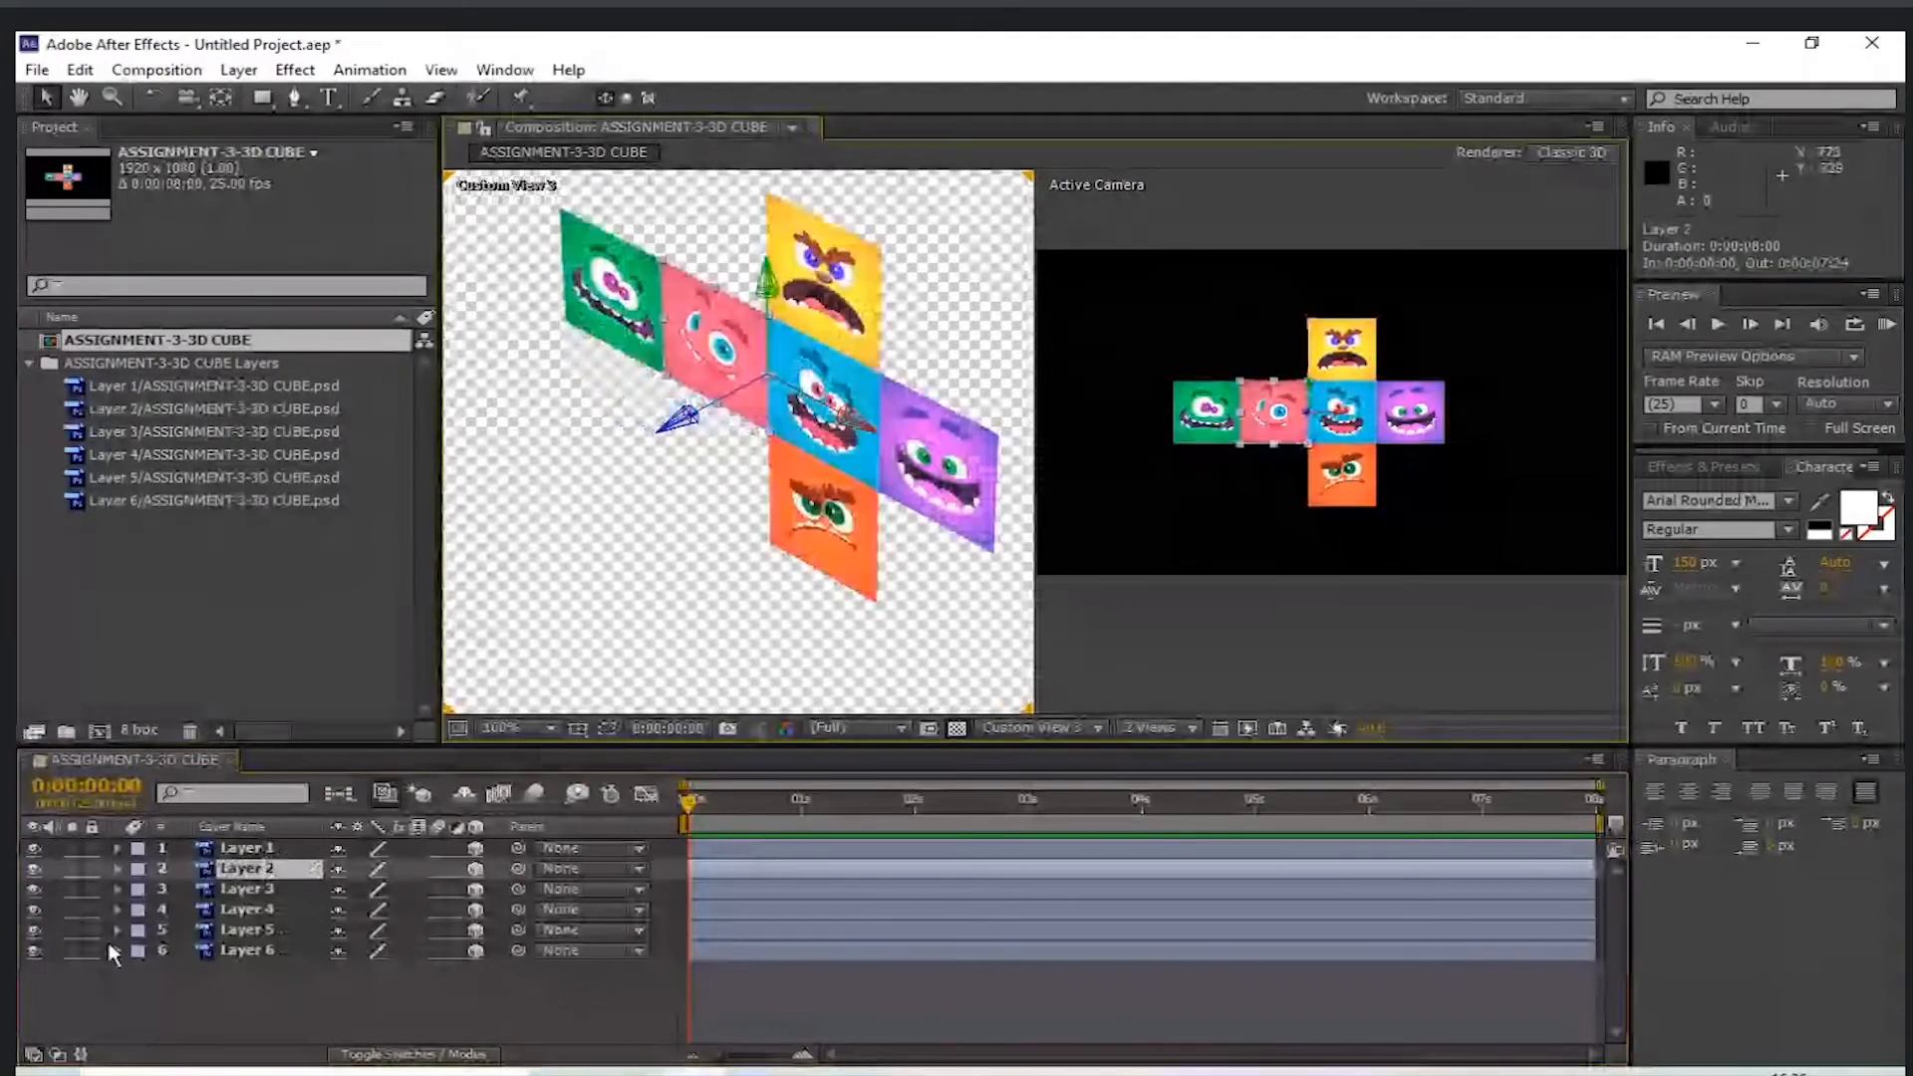
- Solo Layers 2, 4 and 5 to isolate their faces, and turn soloing off again
click(39, 869)
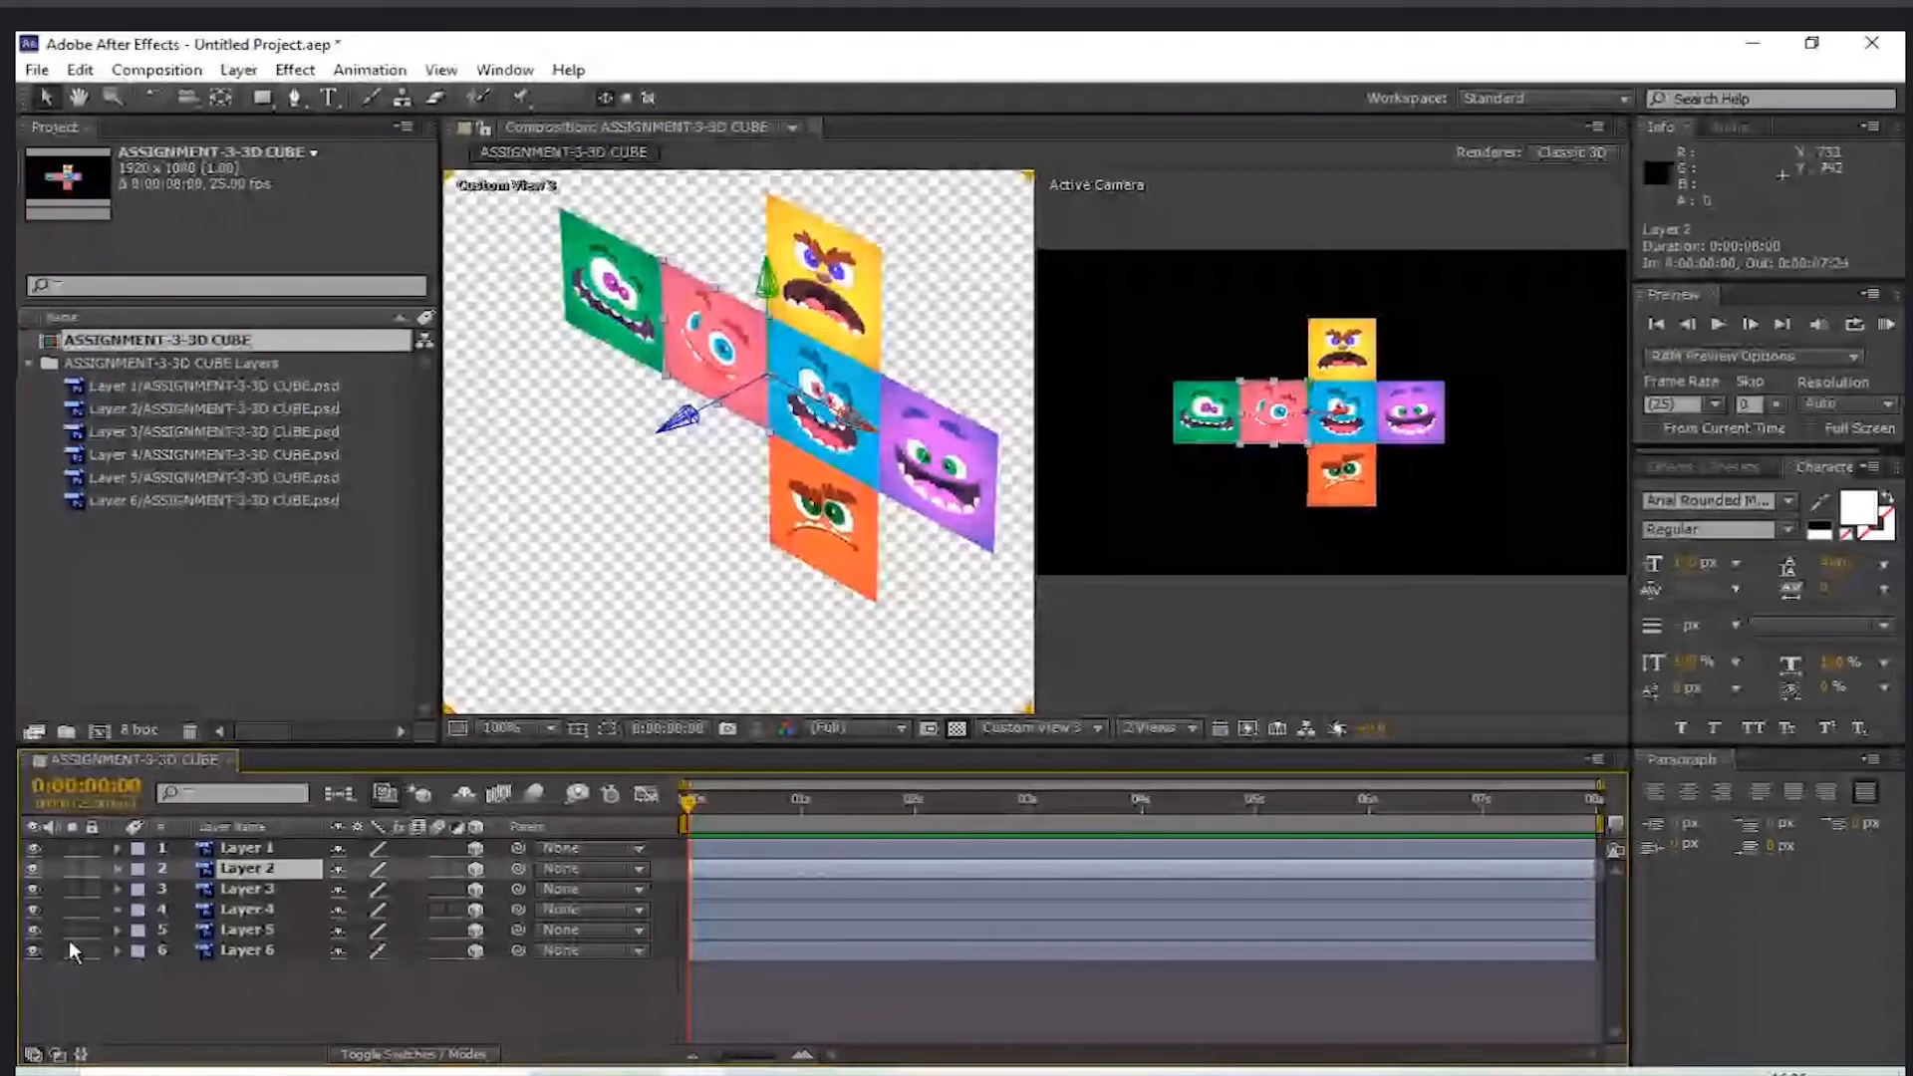
click(73, 869)
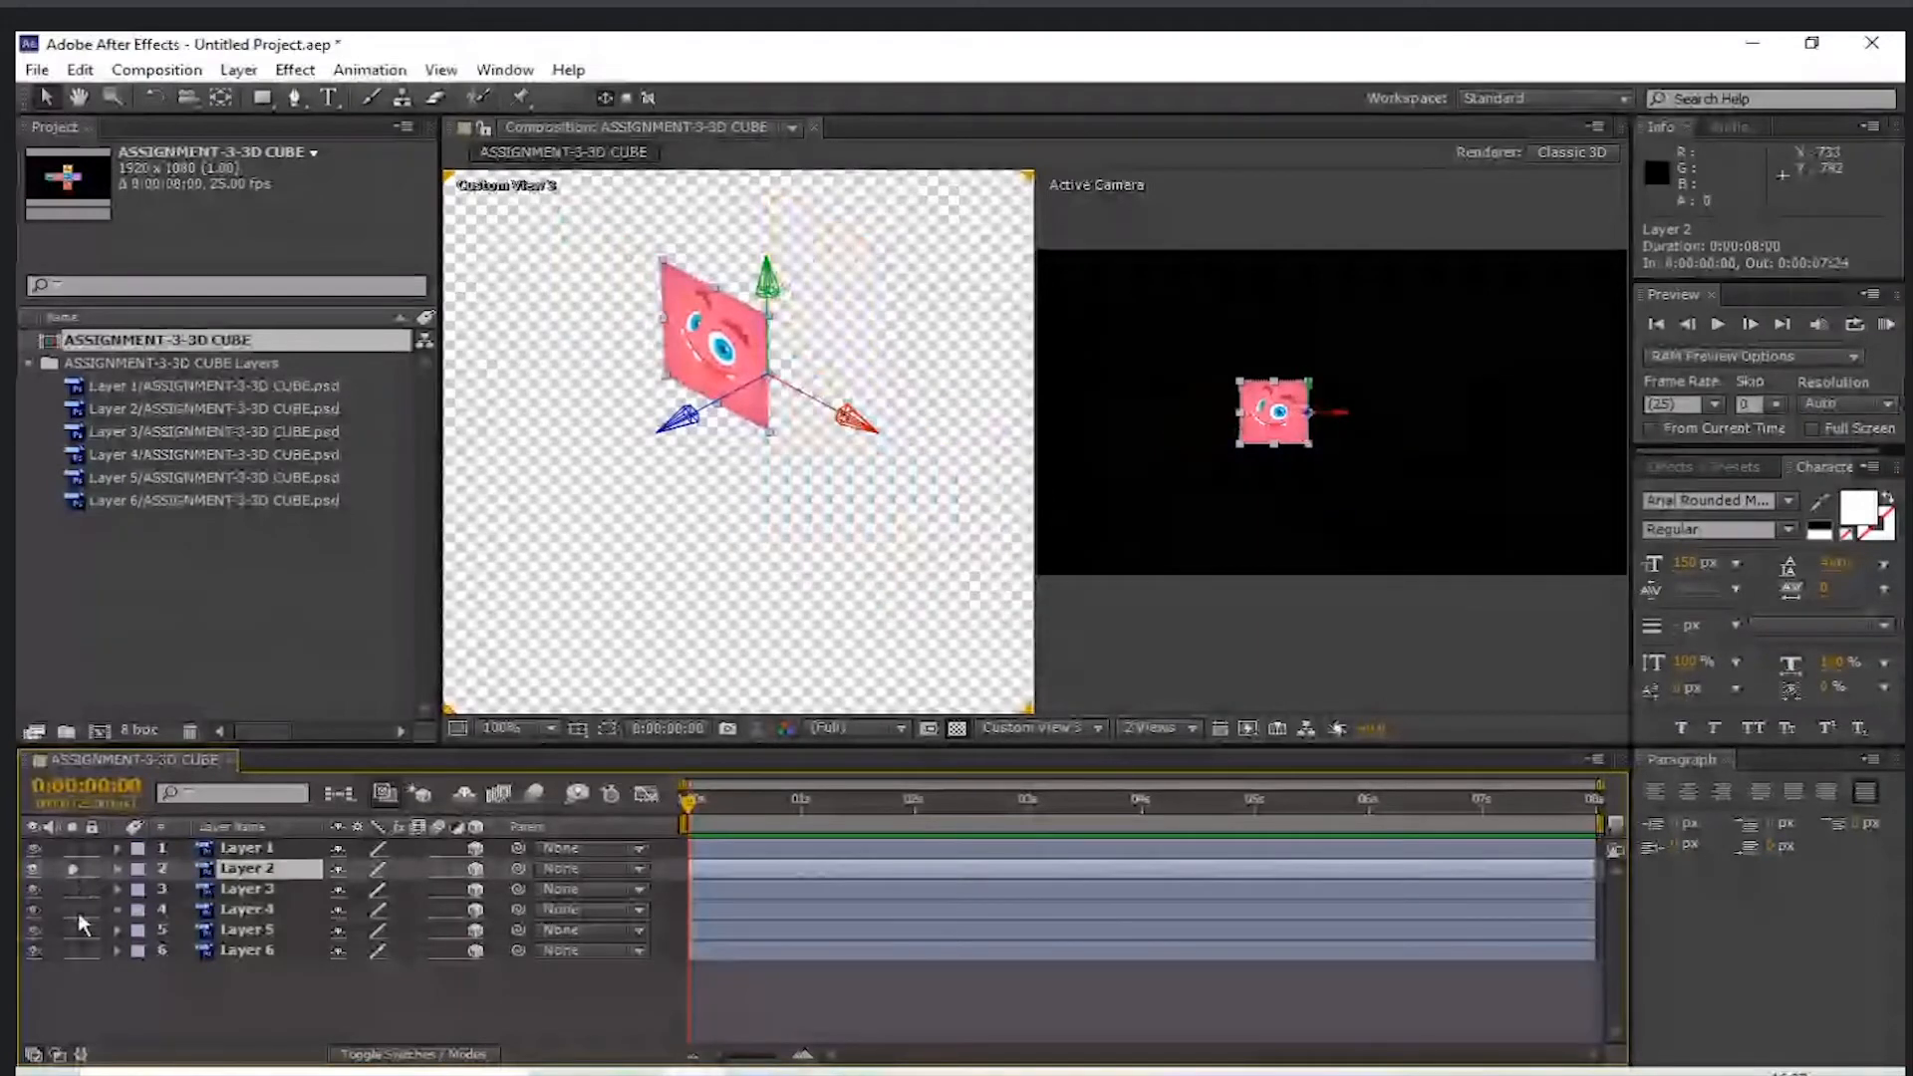
drag(77, 912, 76, 925)
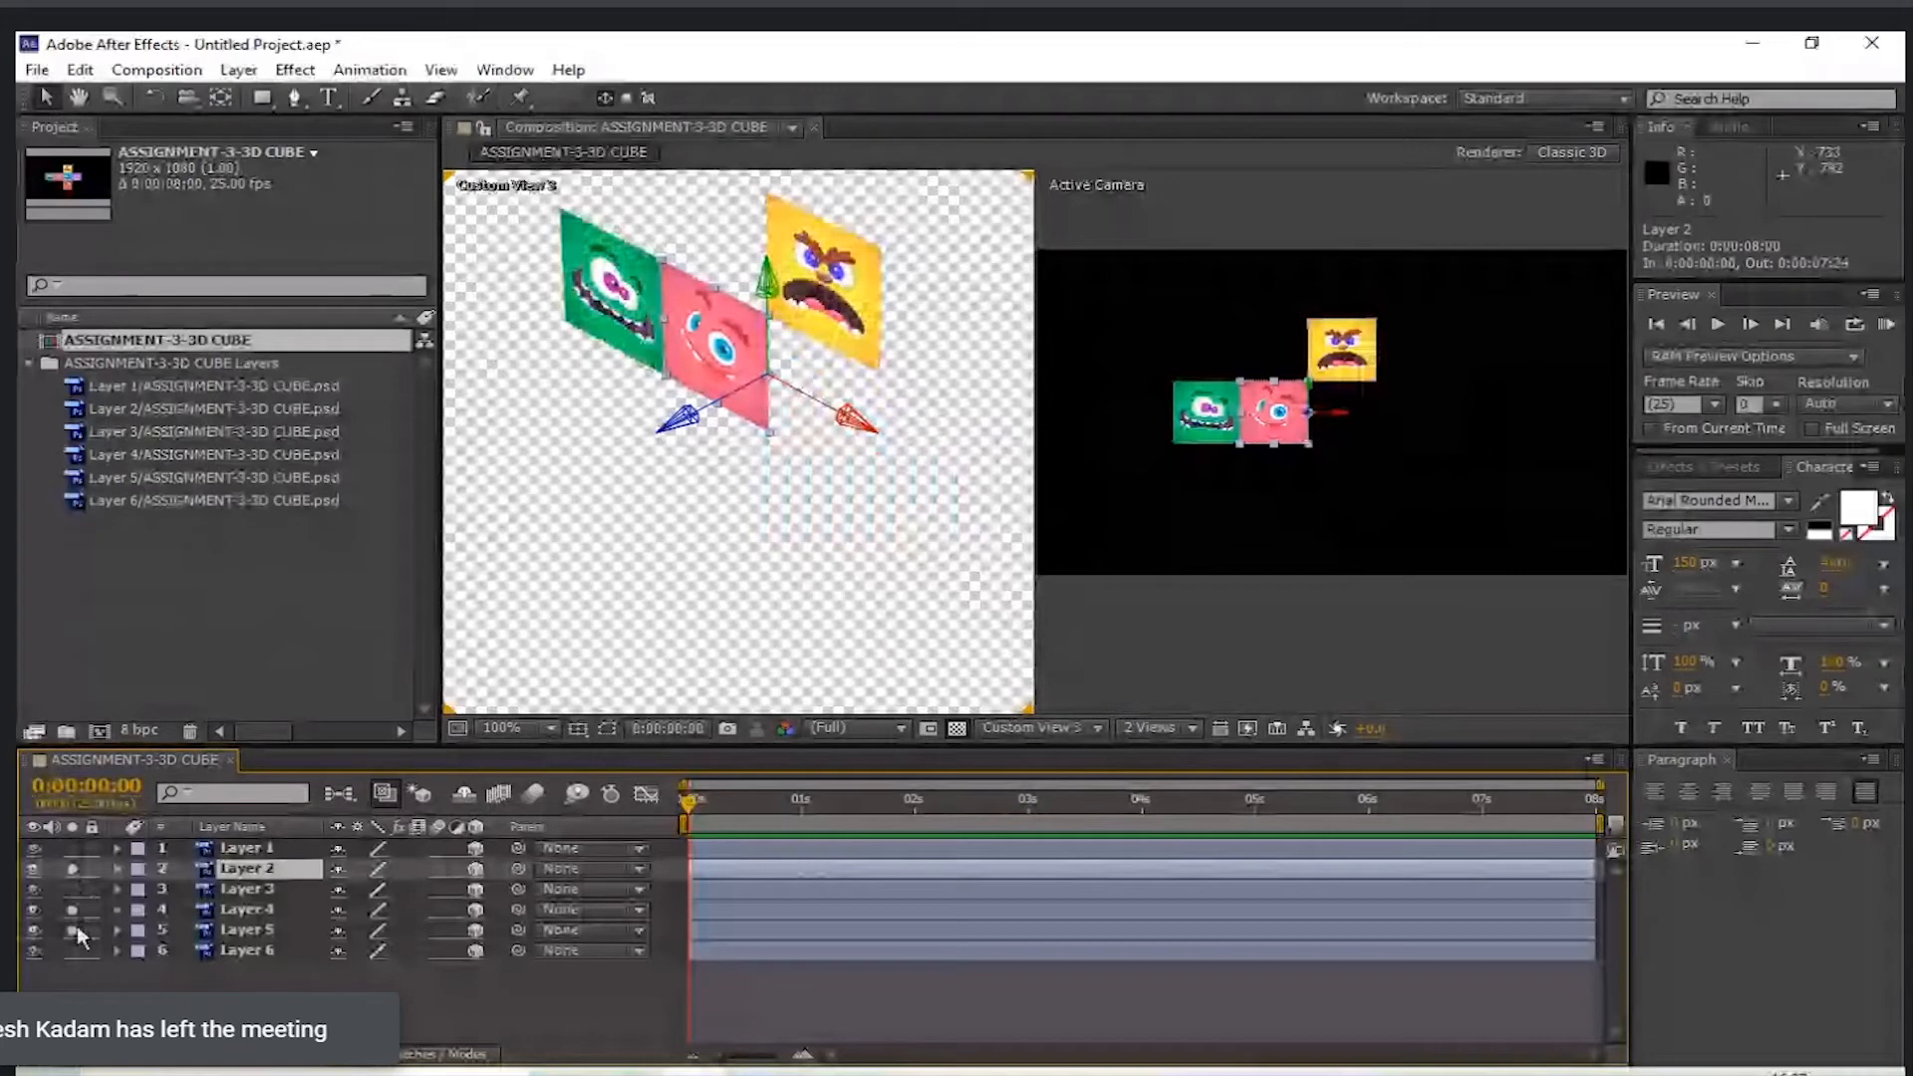
drag(76, 925, 74, 869)
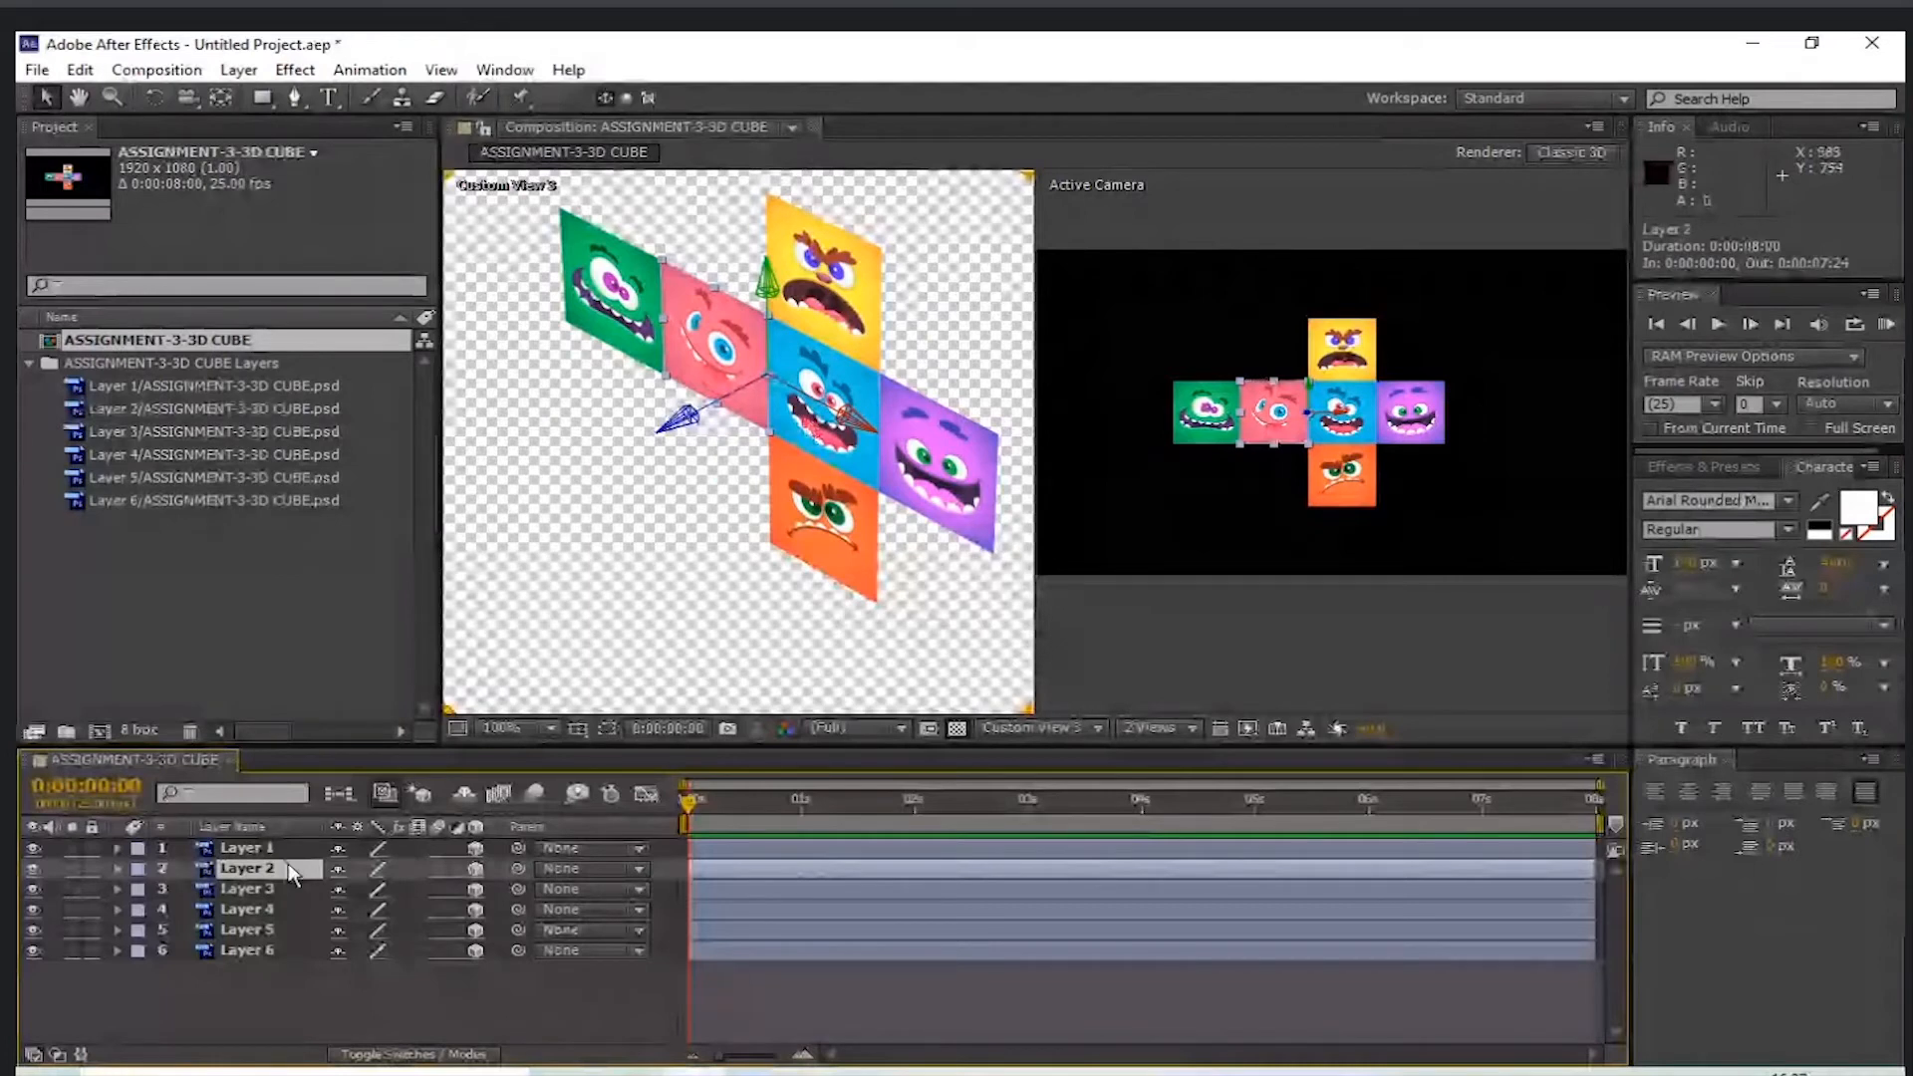
- Reveal Layer 2's rotation properties and try turning the pink face to 86° on Y Rotation
key(r)
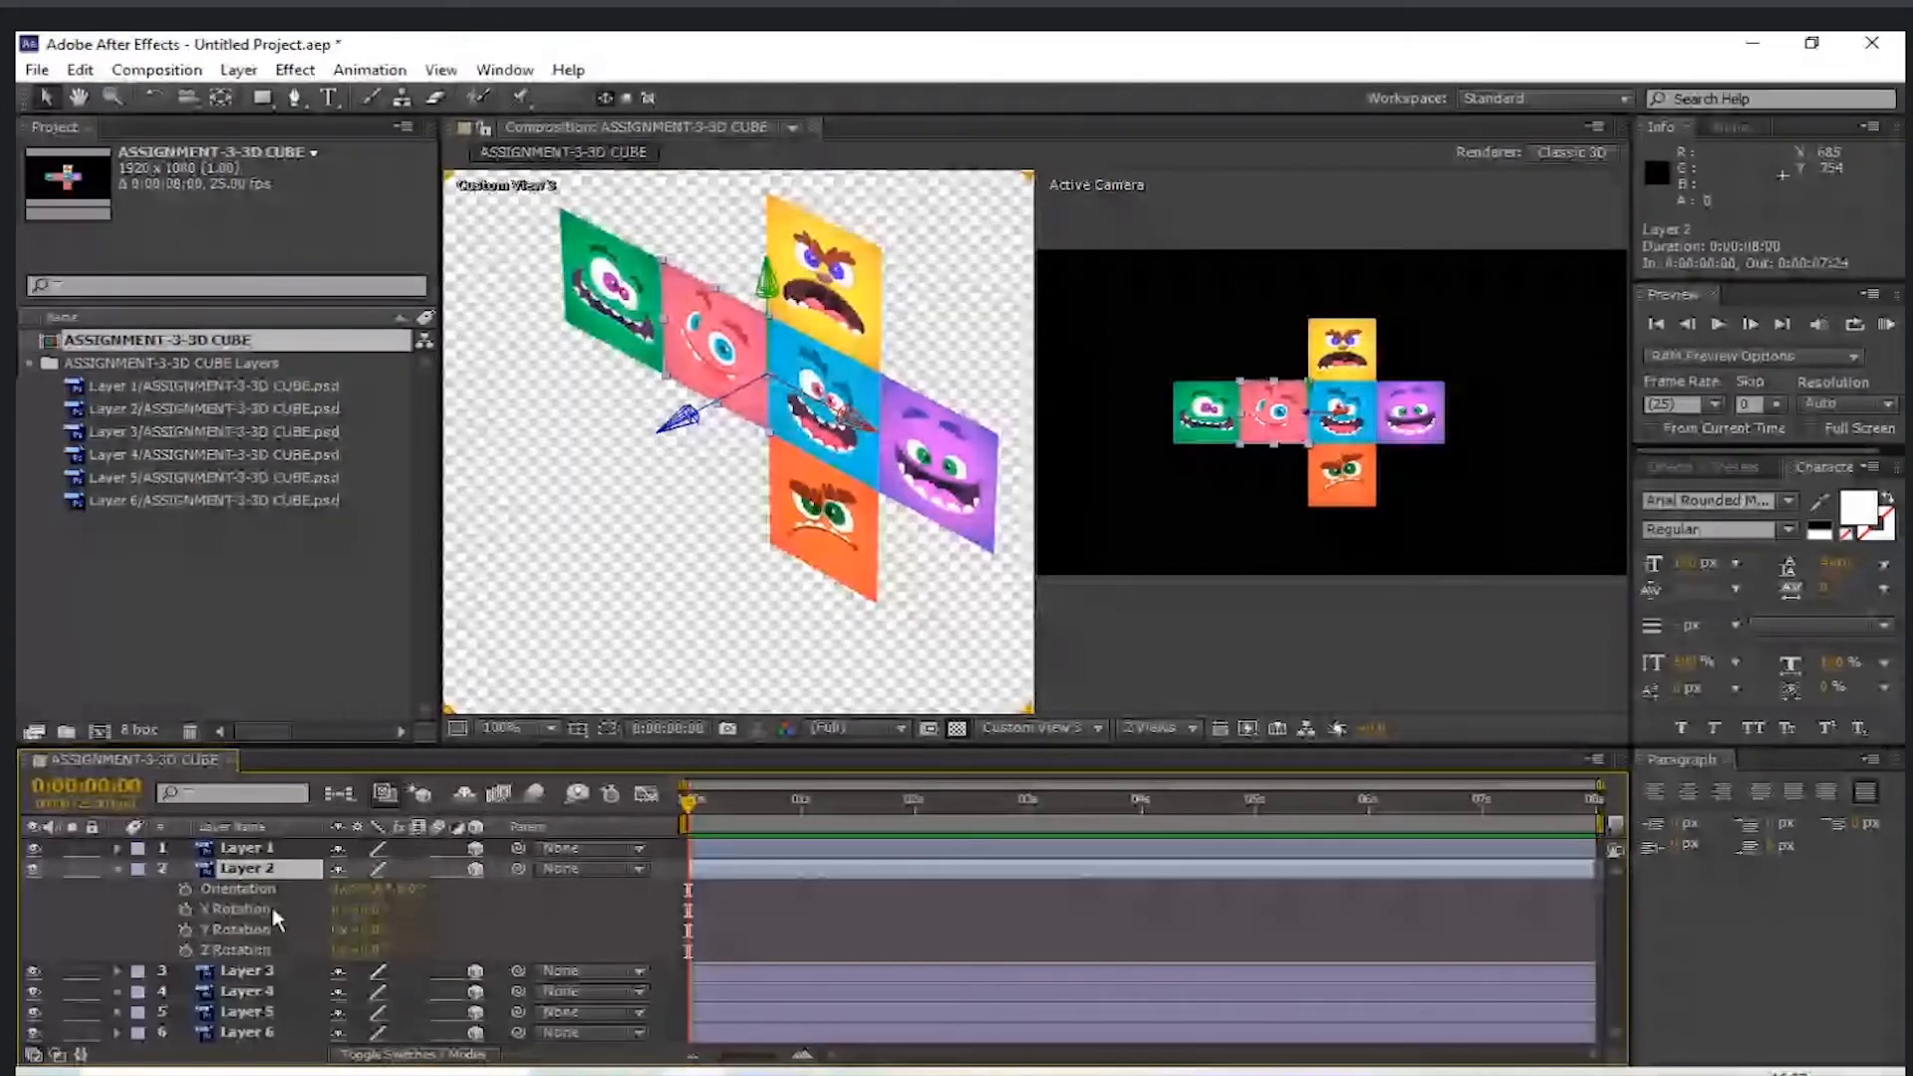
drag(354, 930, 423, 927)
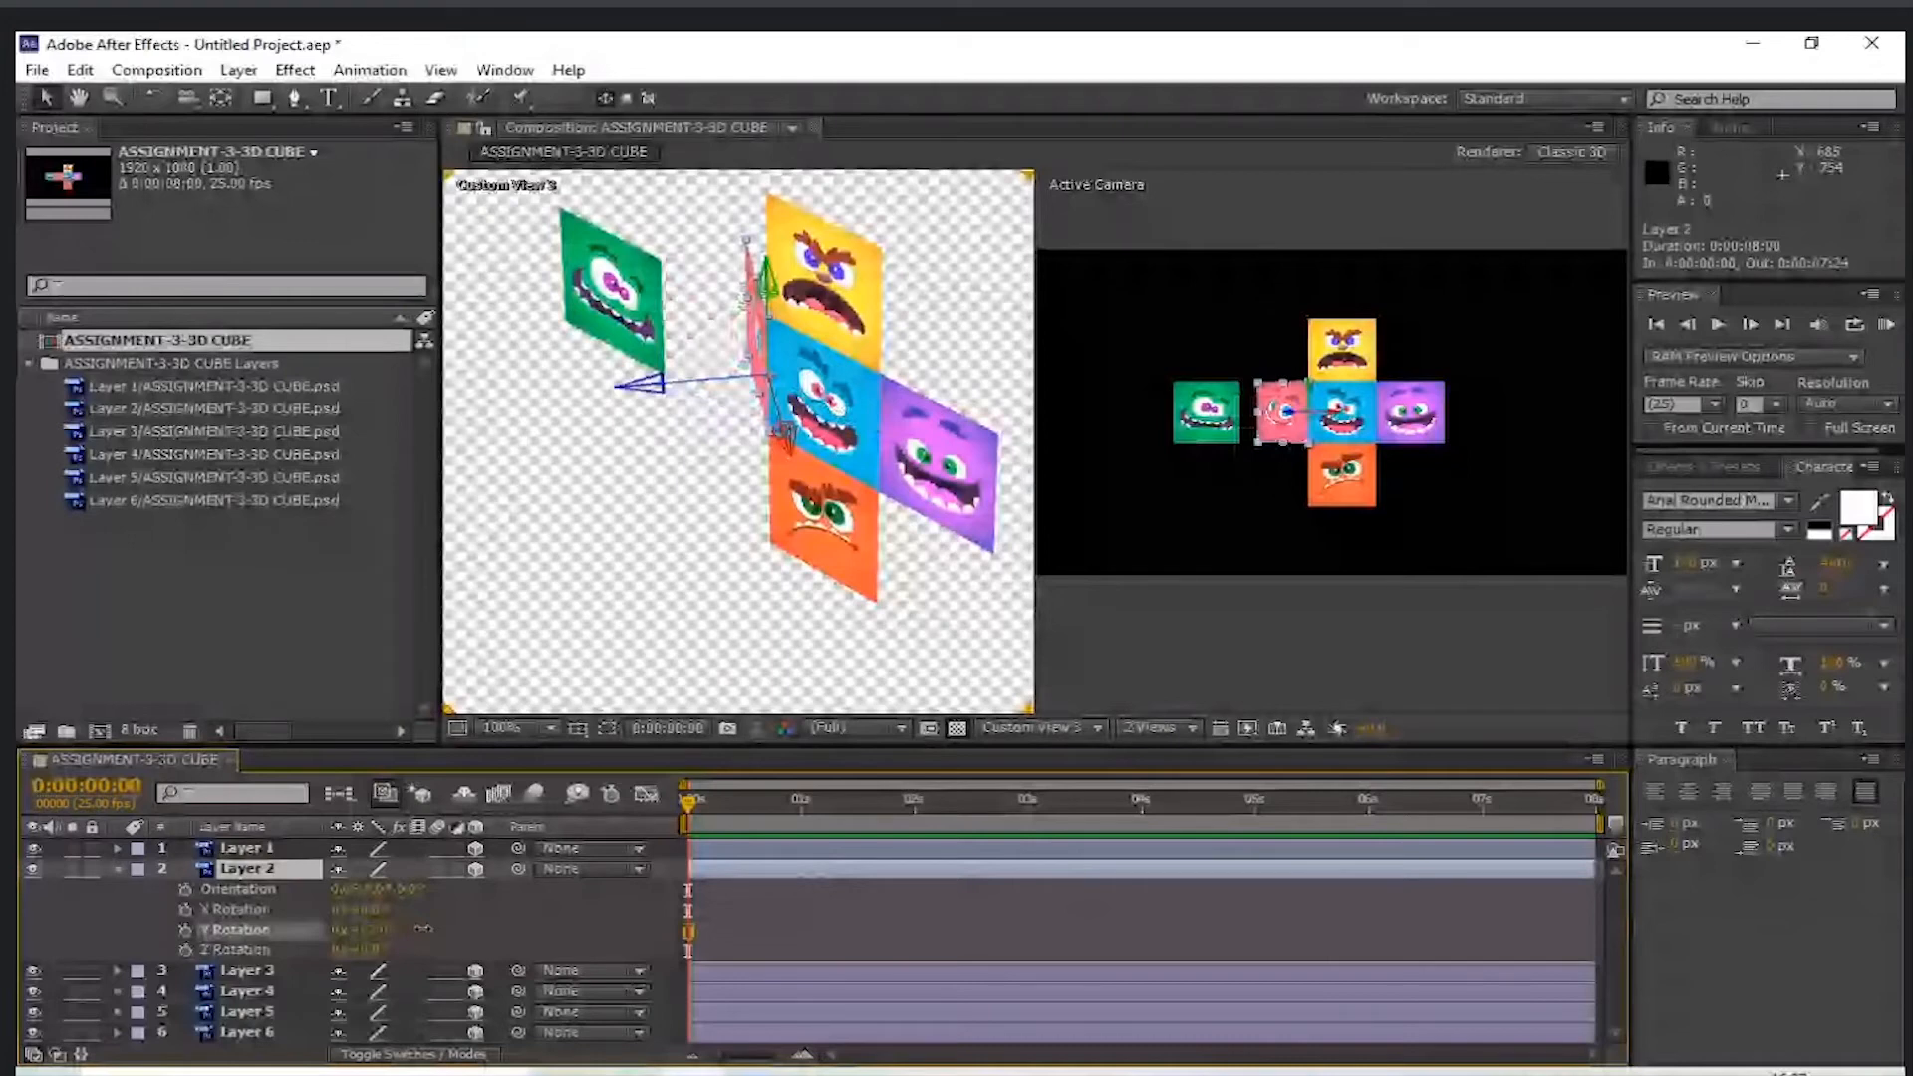
click(1159, 727)
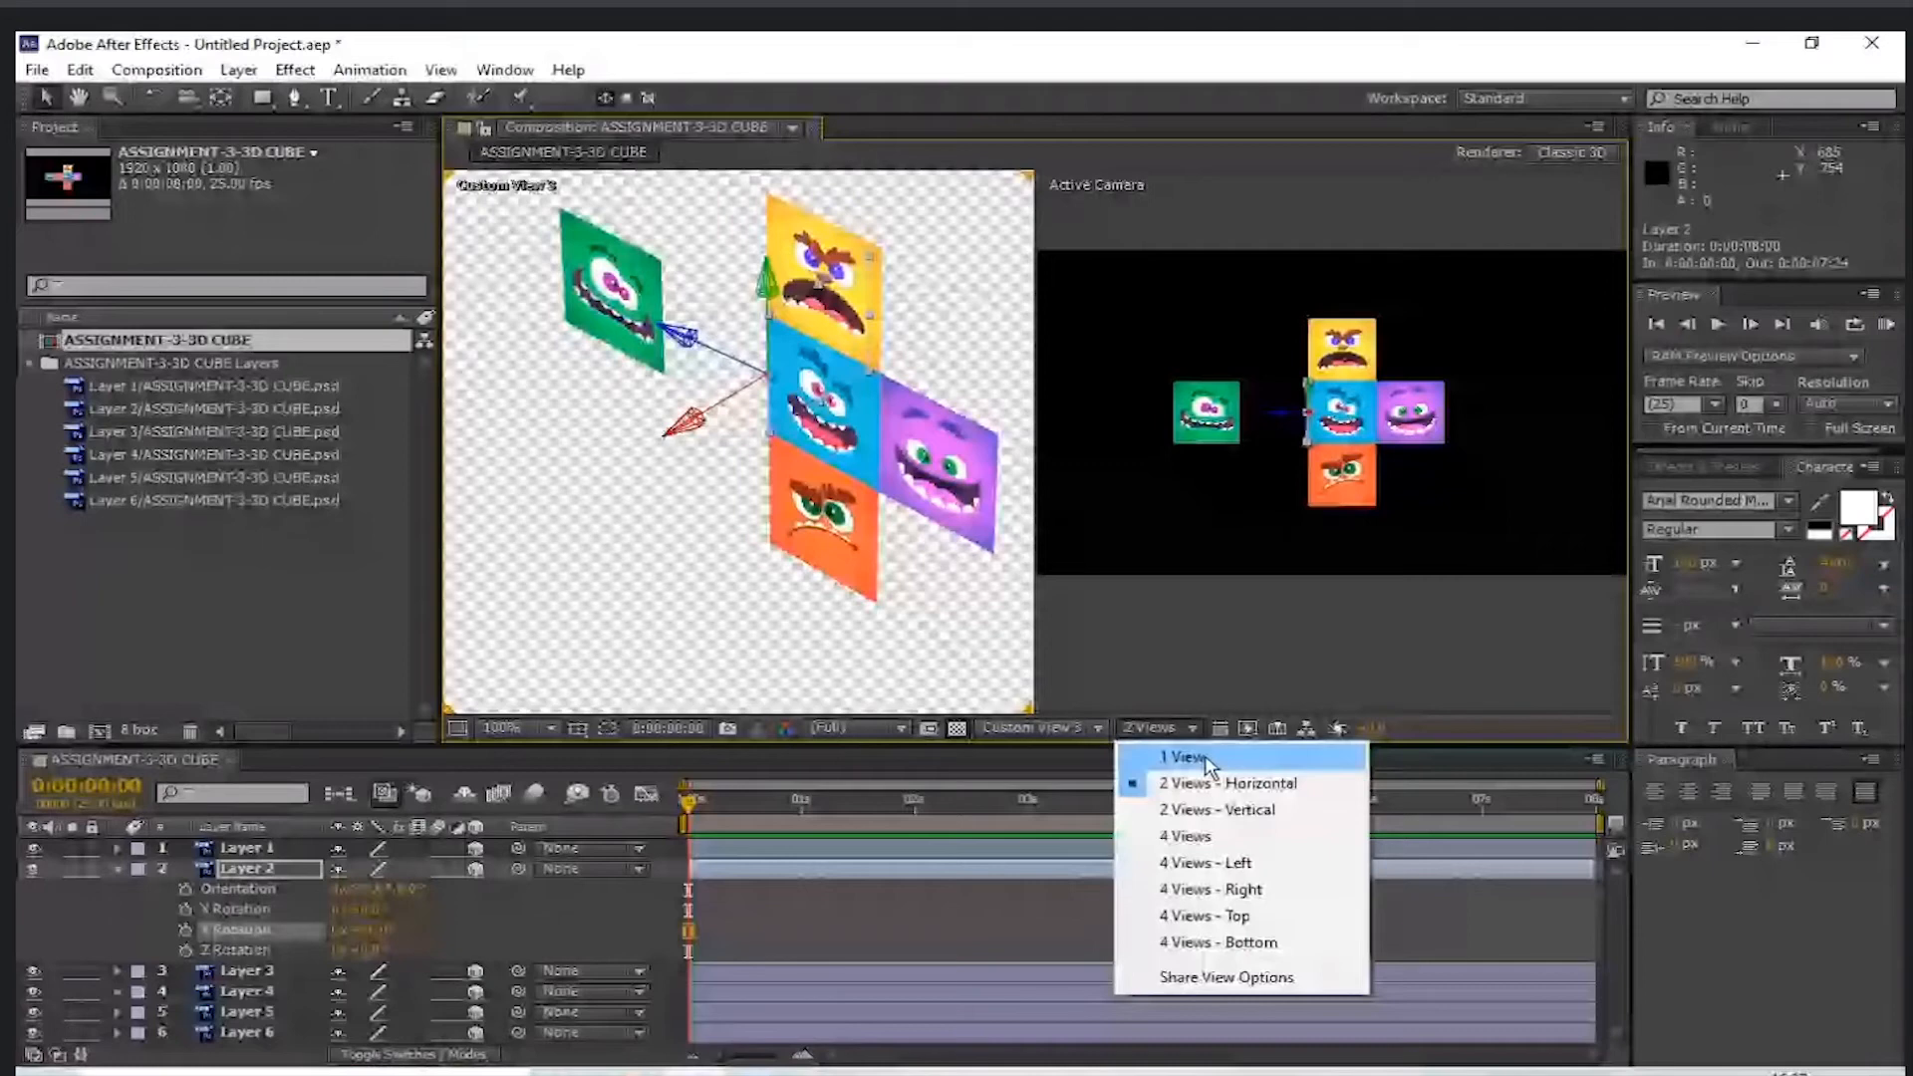
click(595, 485)
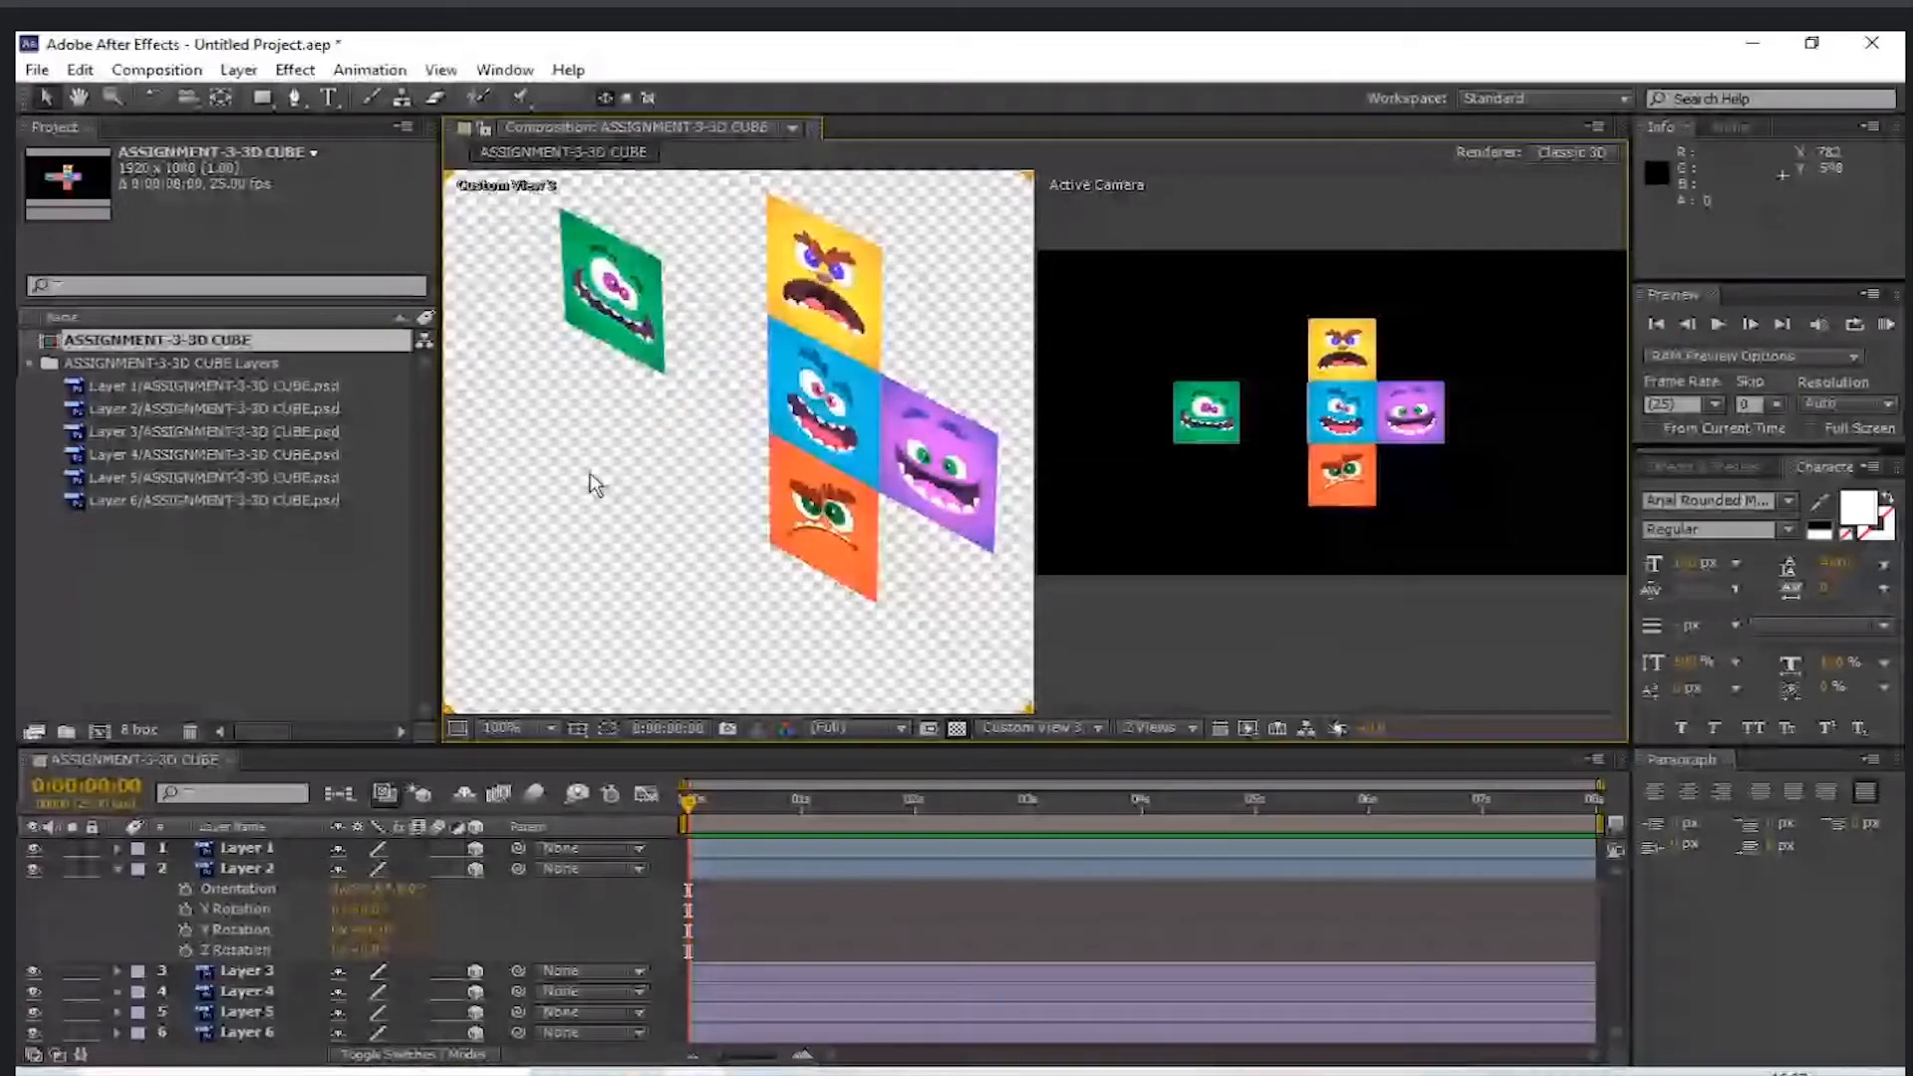
- Orbit the custom view around the faces to examine Layer 2's folded position from several angles
key(comma)
key(comma)
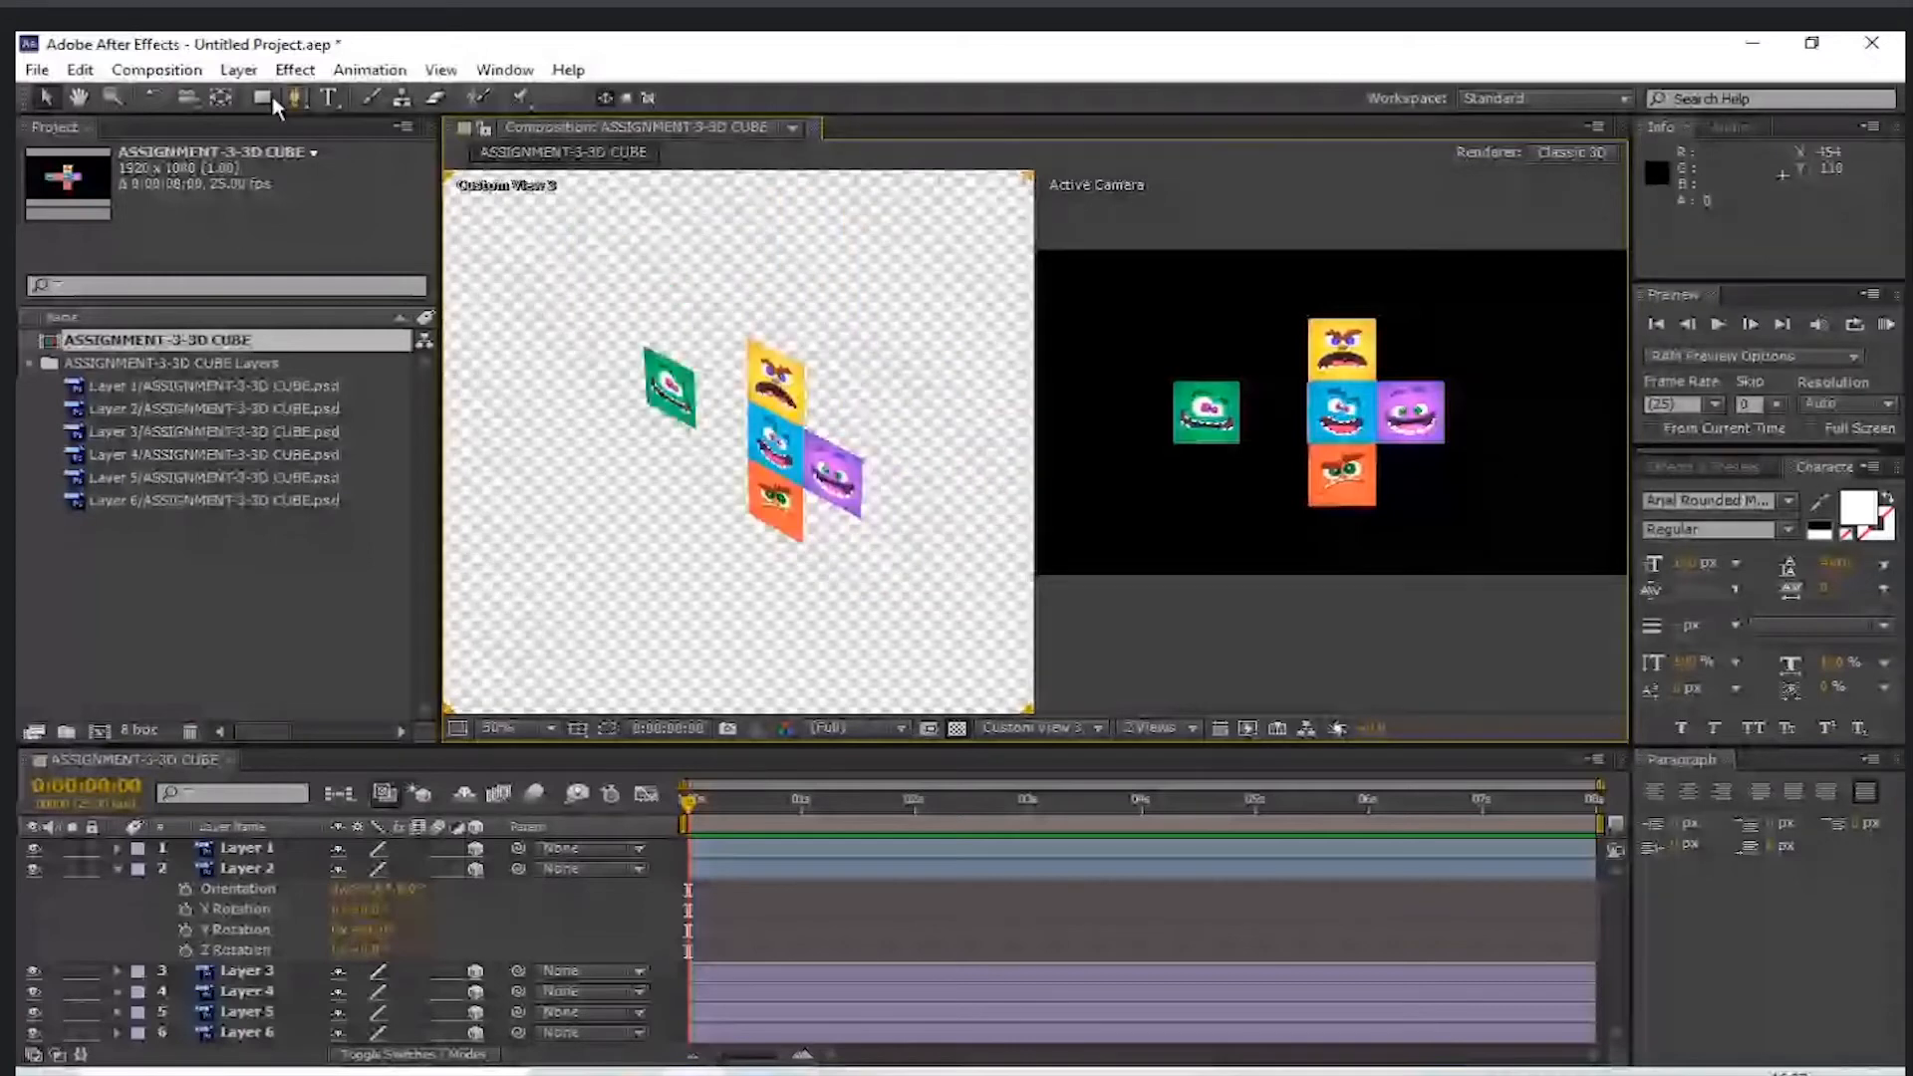
drag(188, 97, 290, 94)
drag(498, 543, 522, 397)
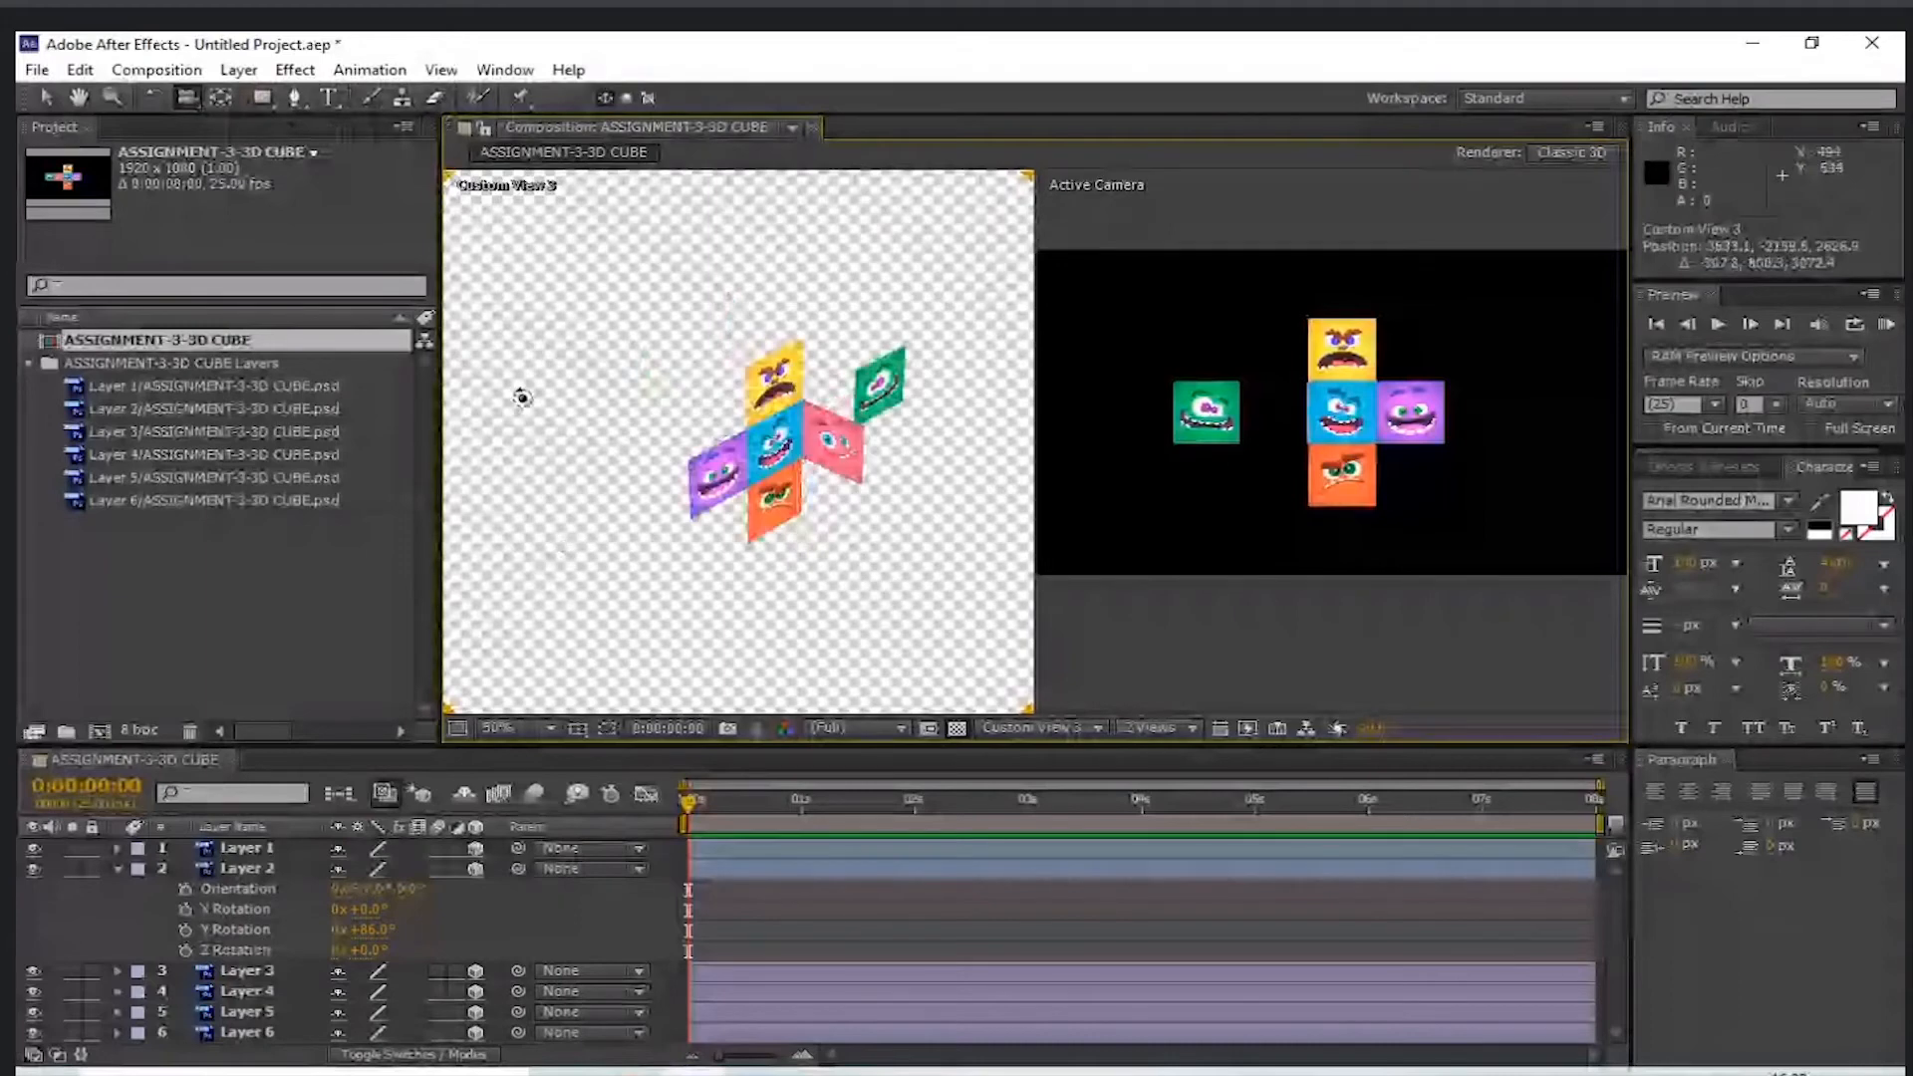
drag(523, 398, 538, 410)
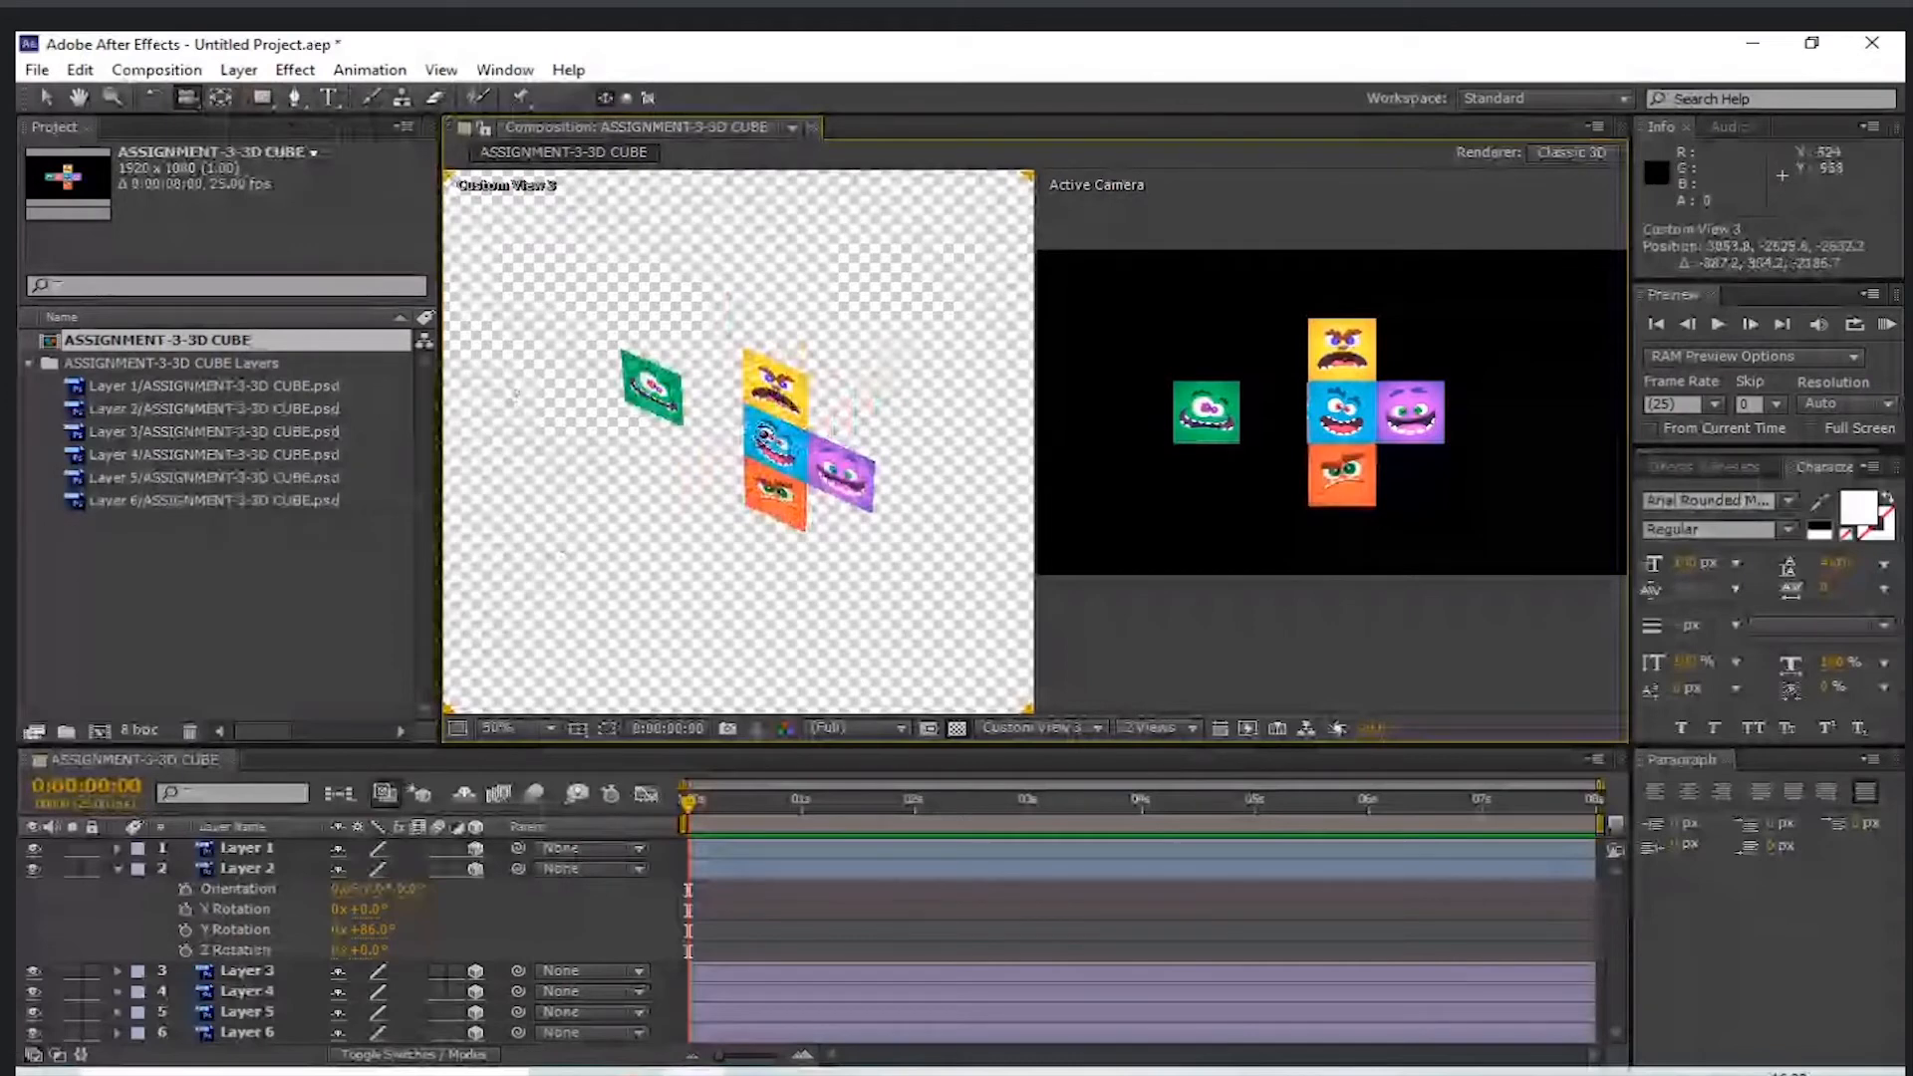
drag(509, 454, 389, 635)
key(v)
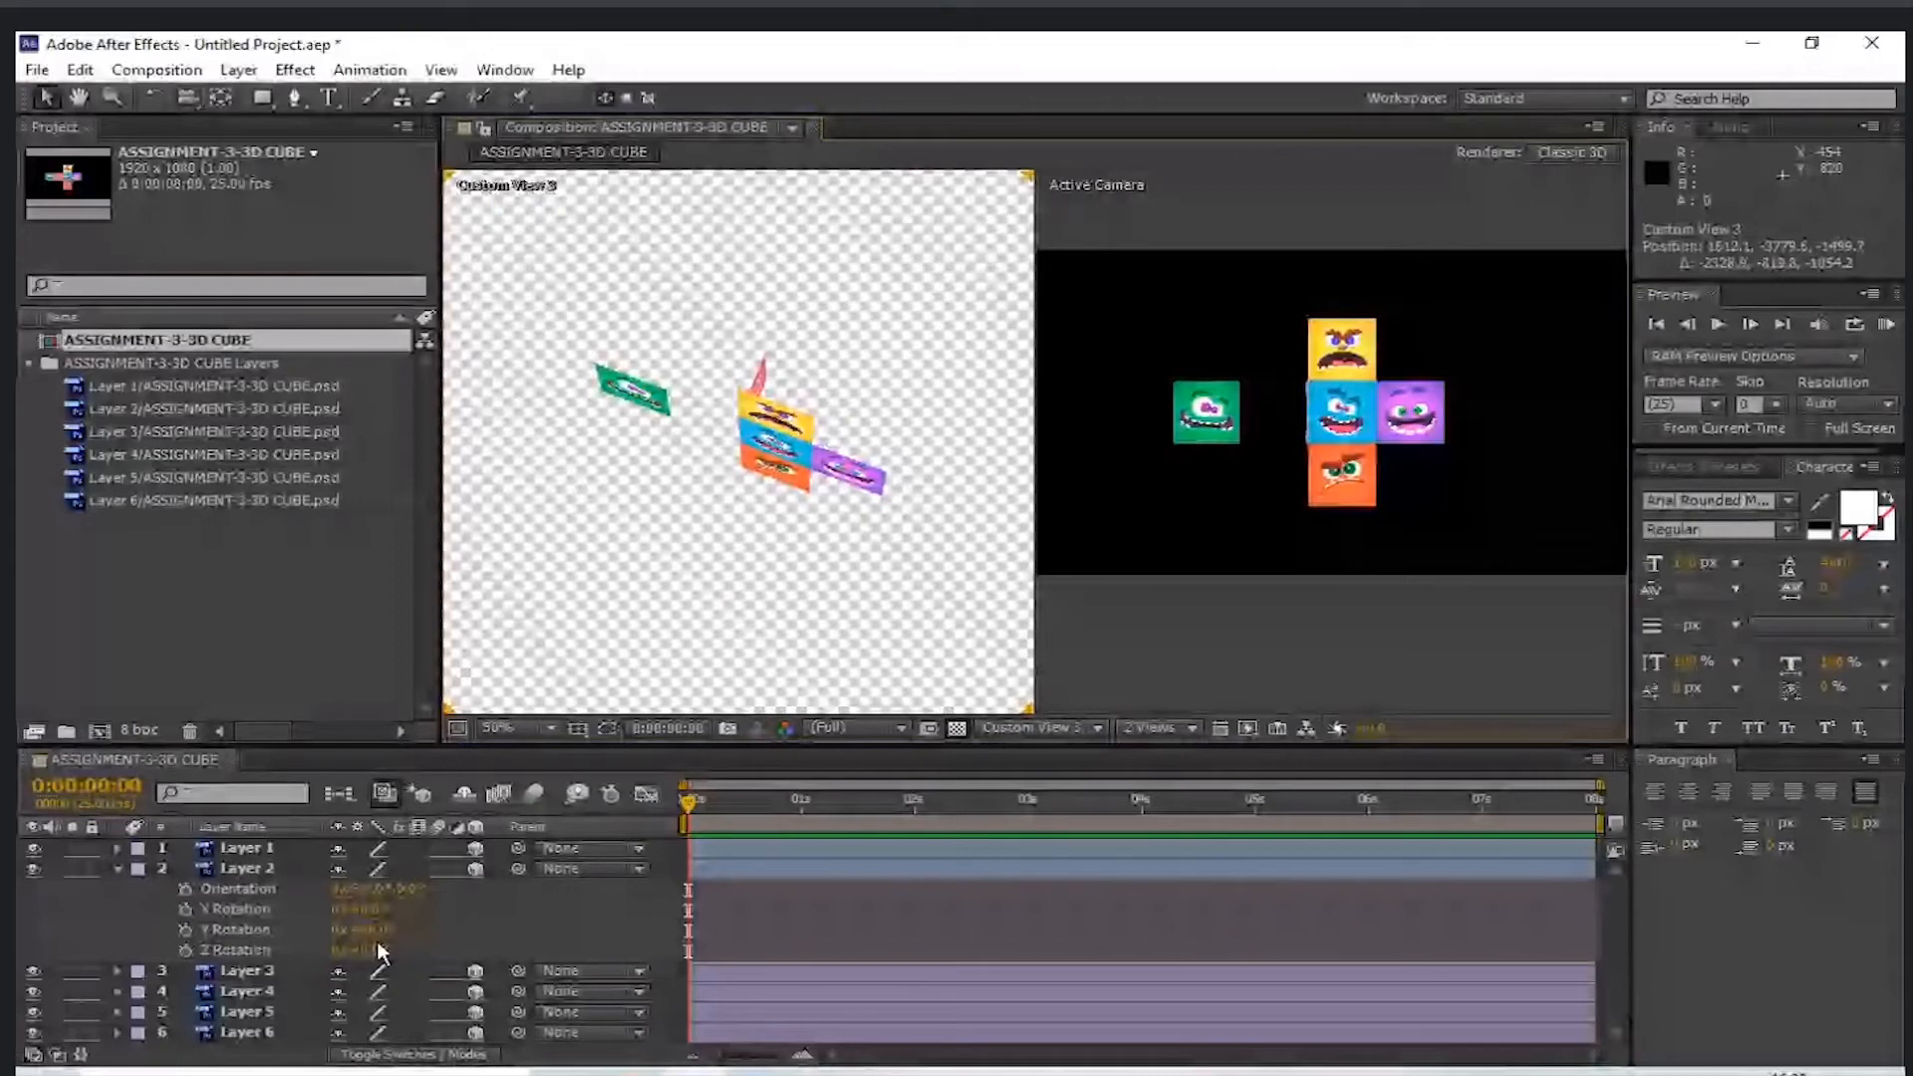
click(239, 930)
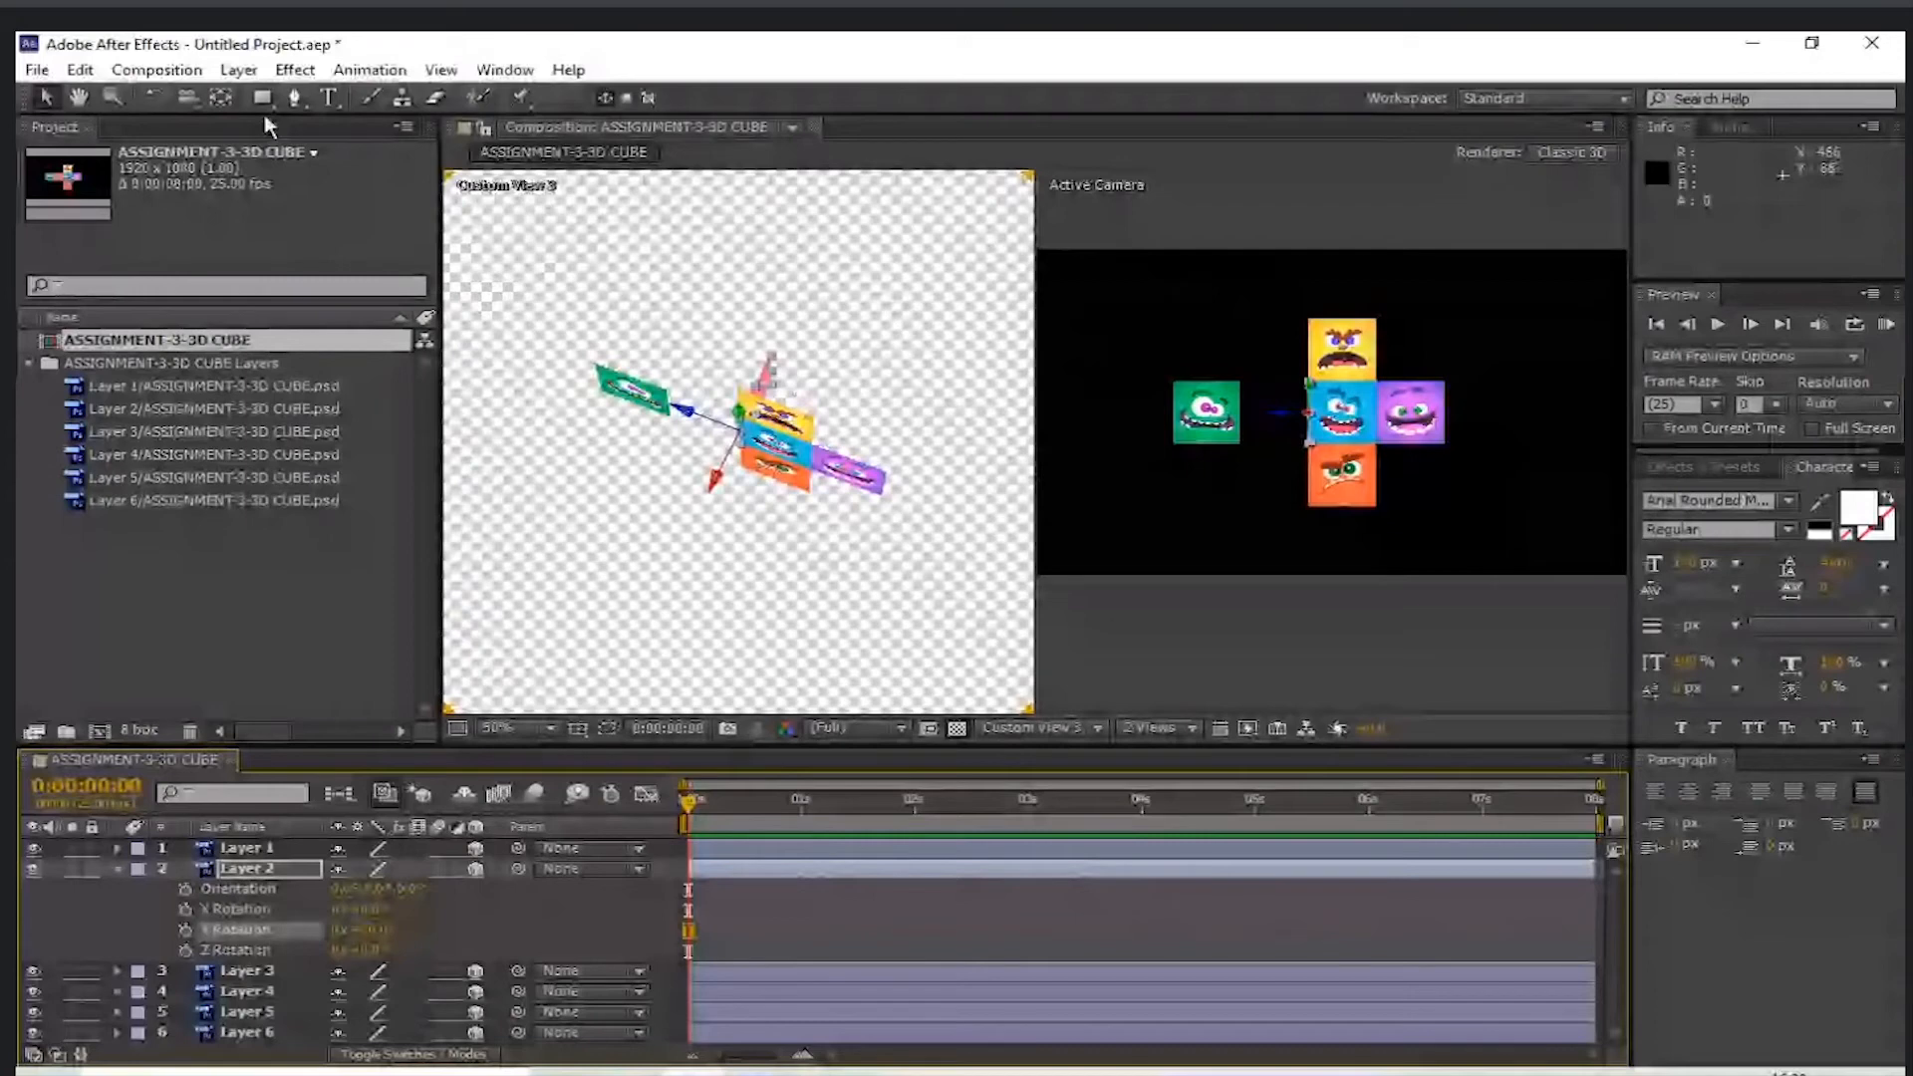
key(c)
drag(608, 459, 687, 464)
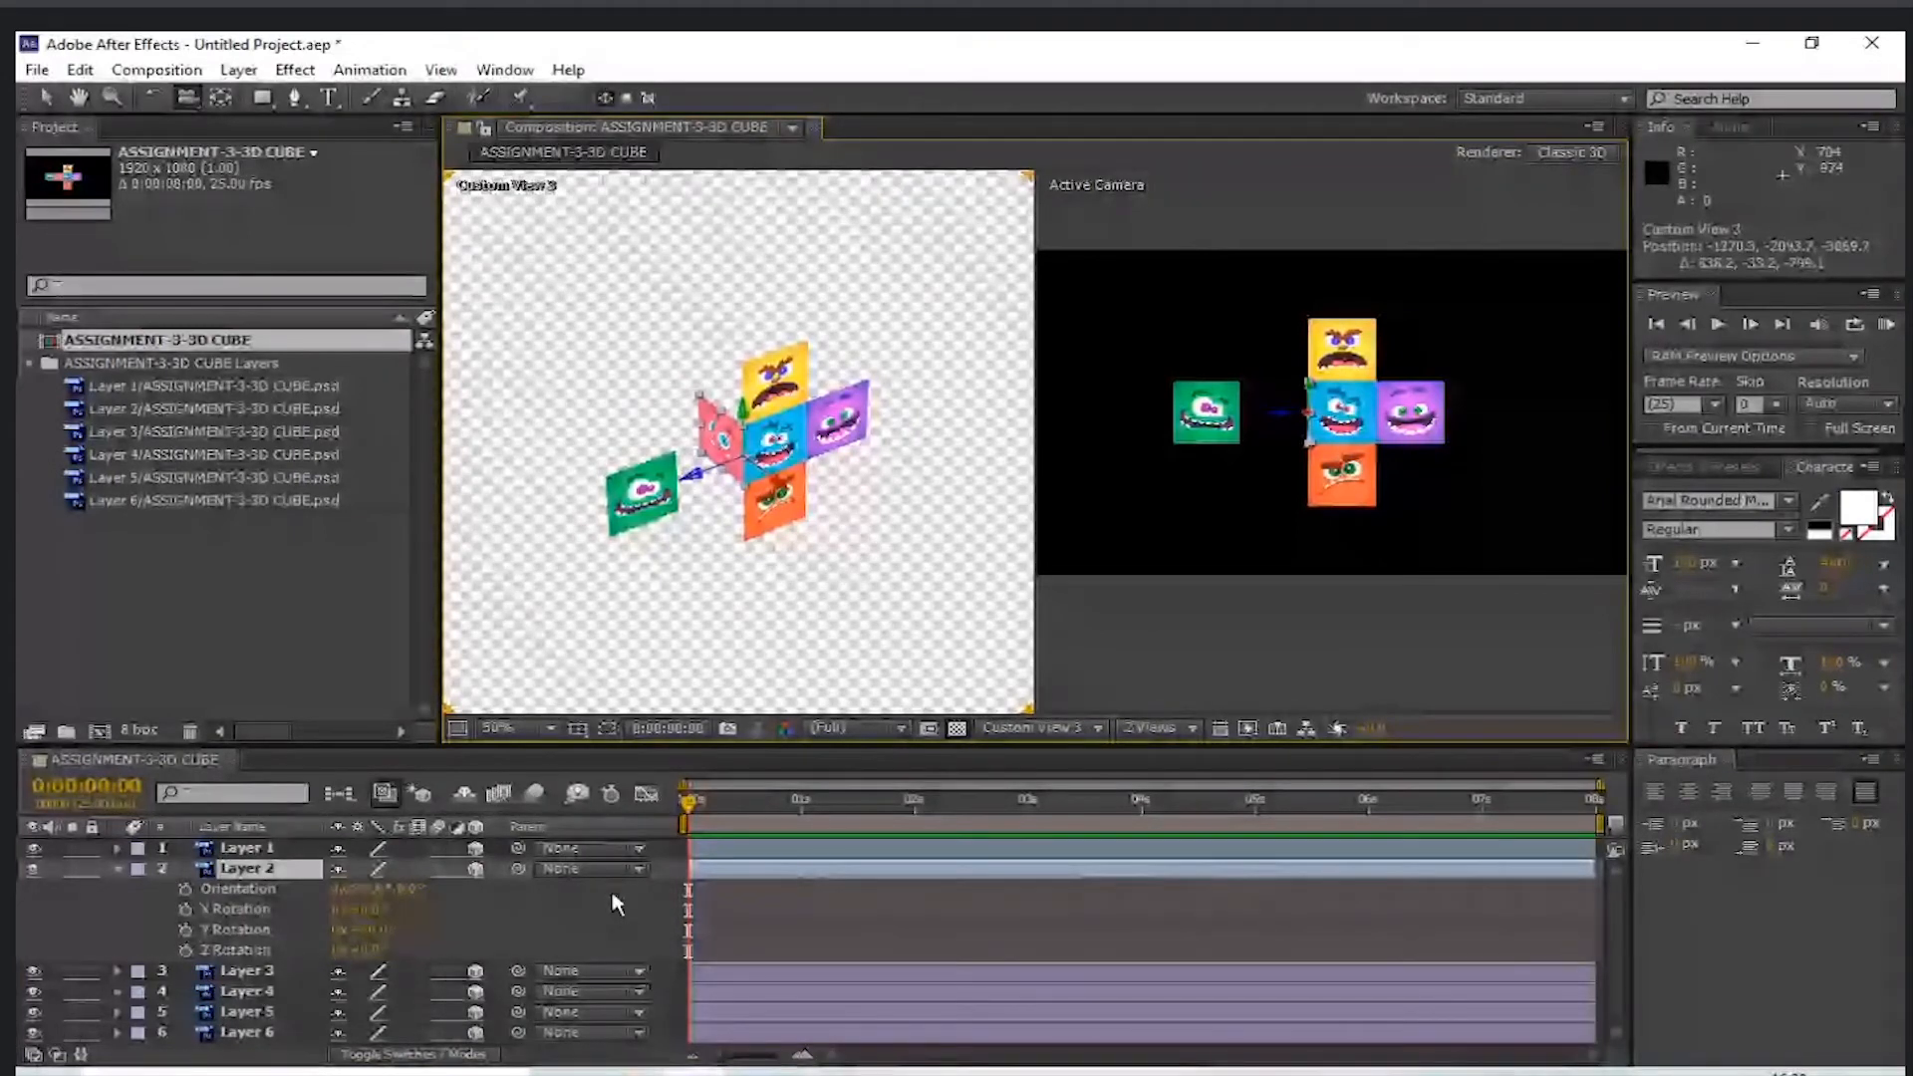
- Reset Layer 2's Y Rotation to 0° so the pink face lies flat beside the blue one
click(361, 930)
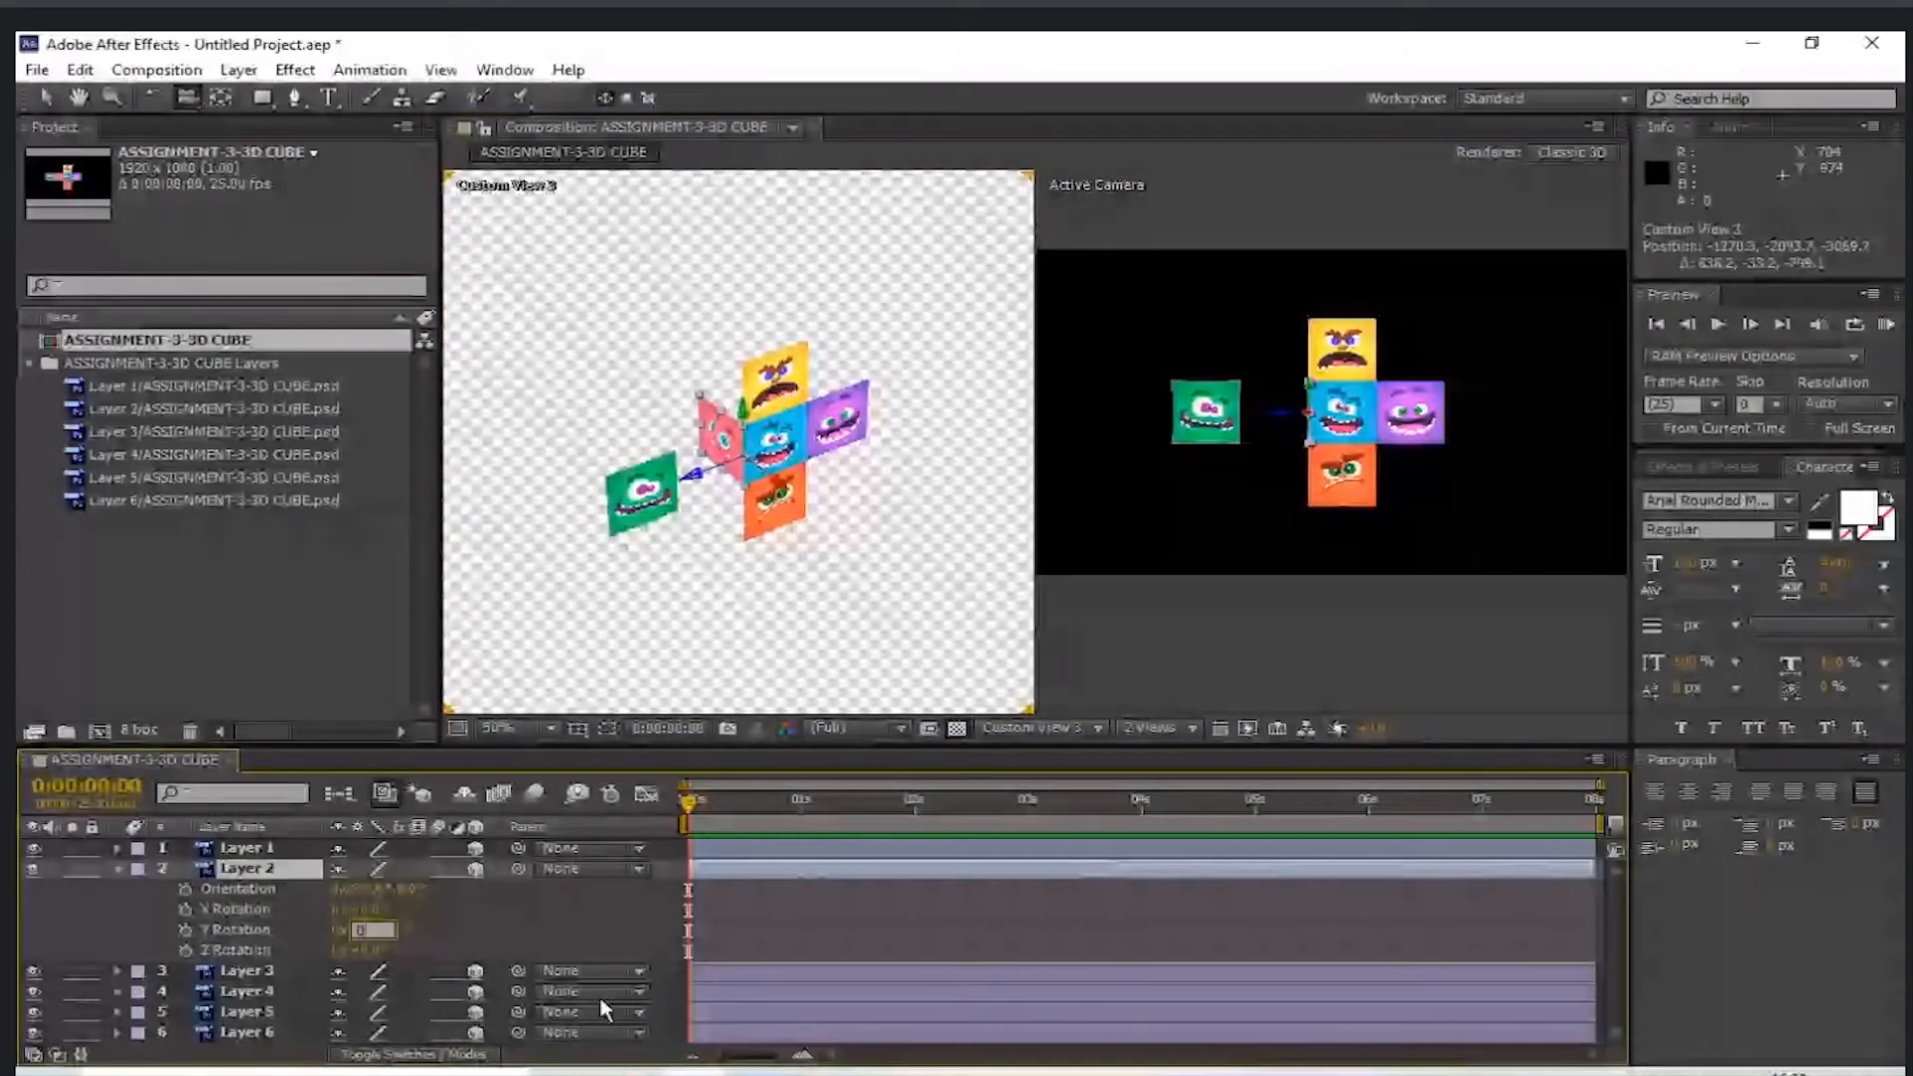
text(0)
click(242, 970)
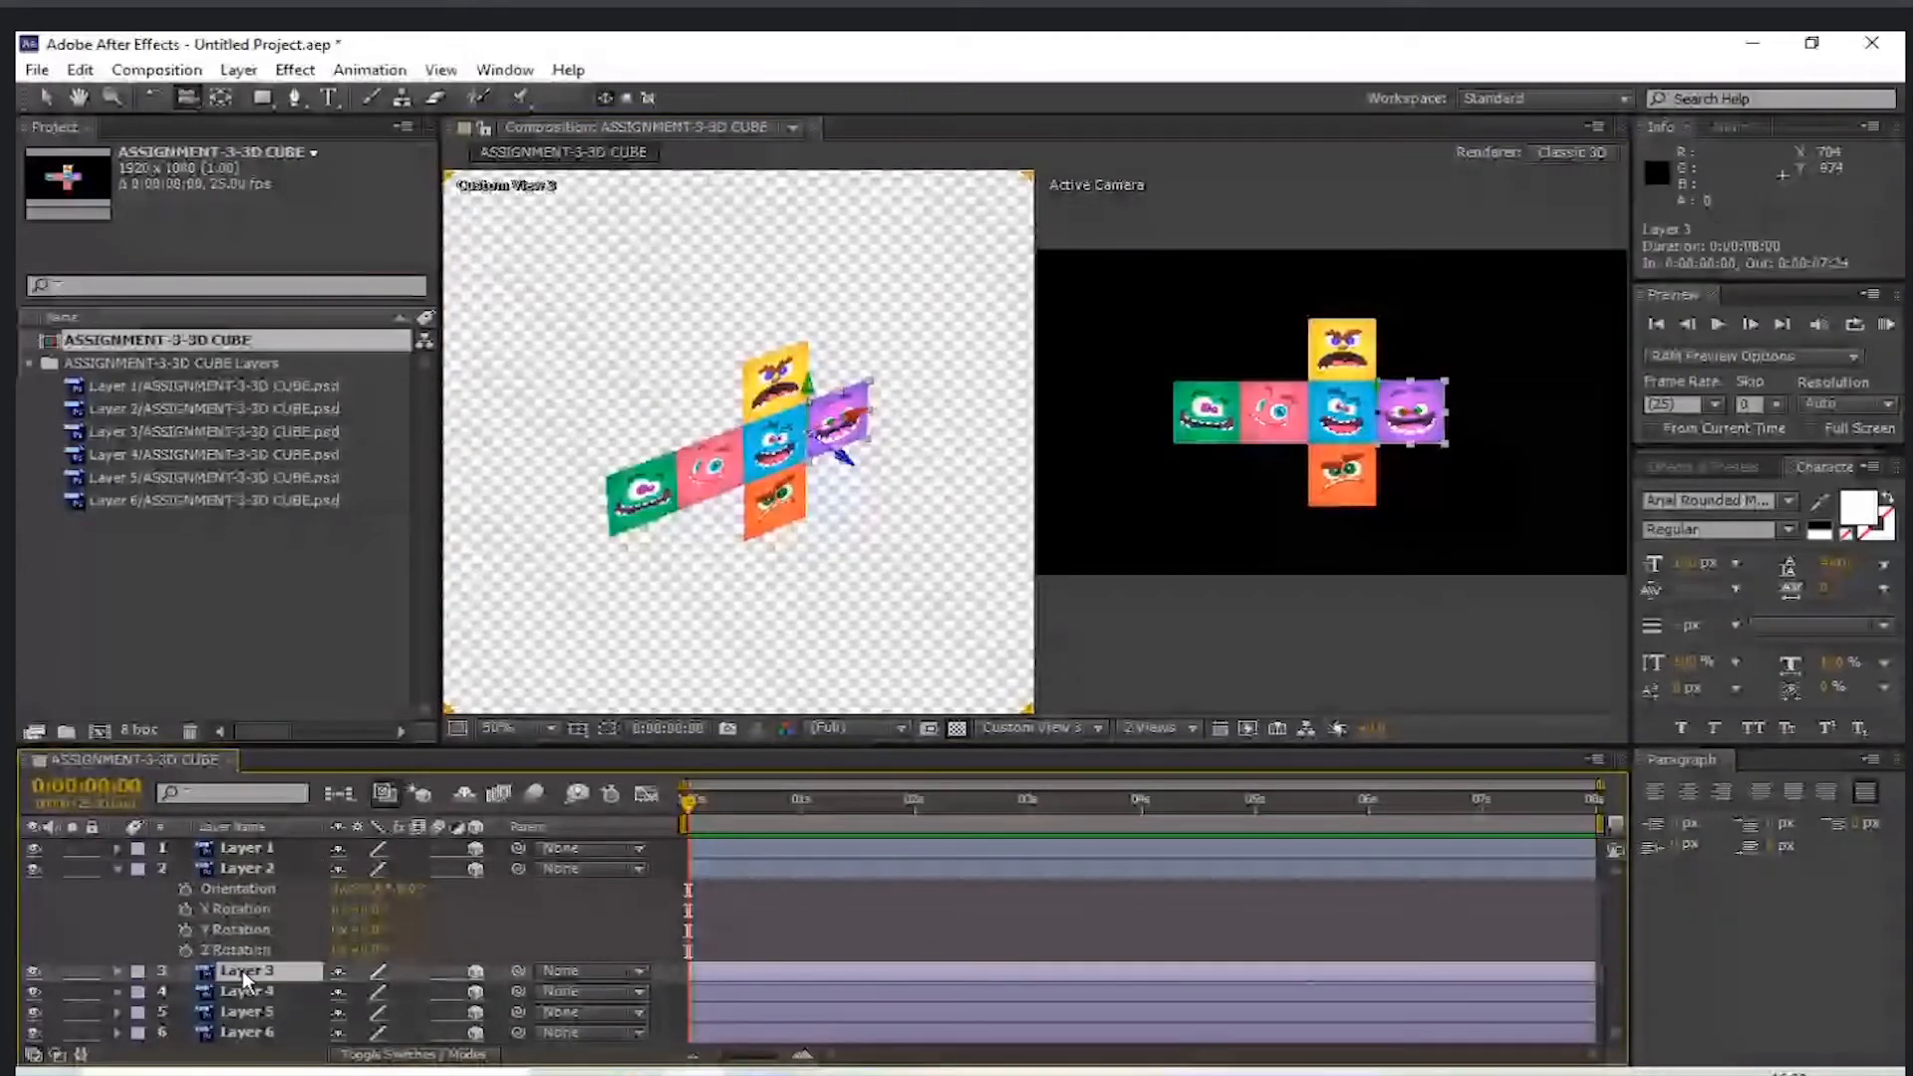
- Move Layer 4 above Layer 3 in the layer stack and parent it to Layer 2
click(47, 97)
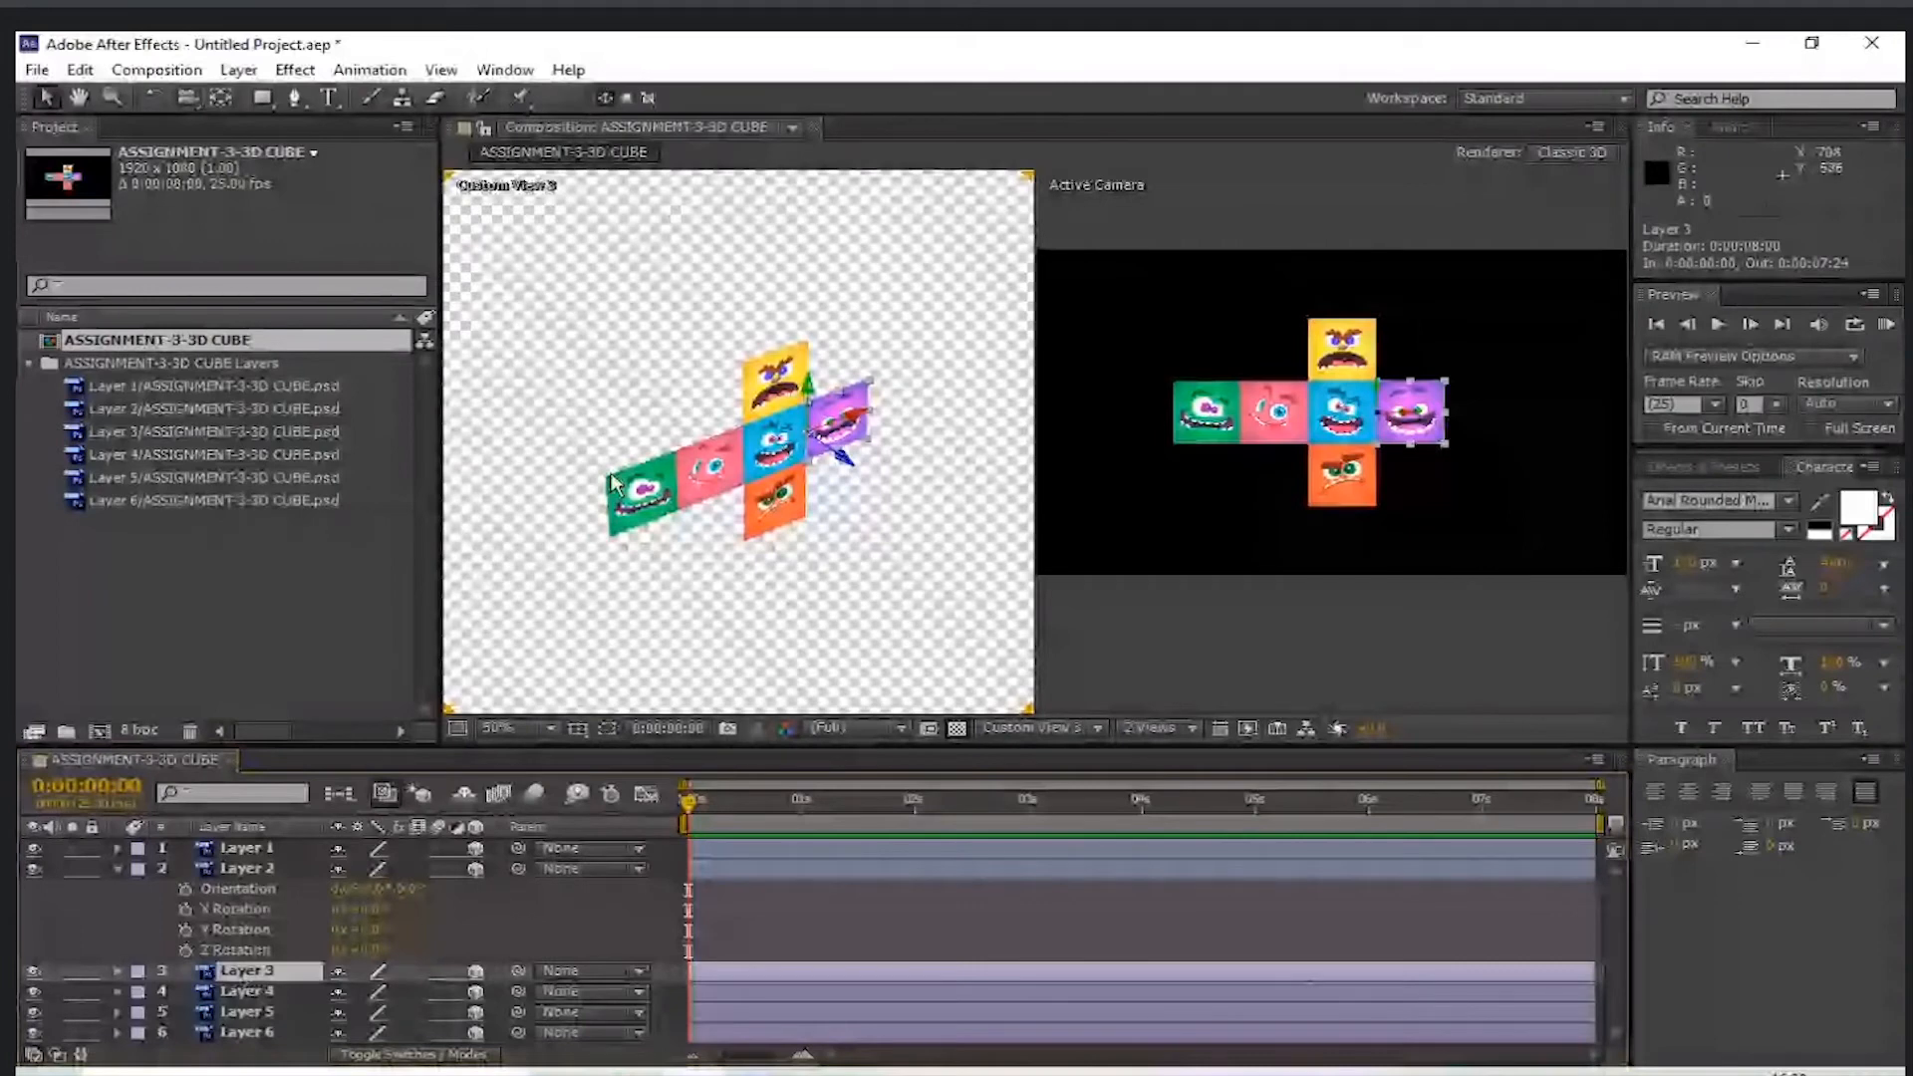
drag(249, 992, 278, 972)
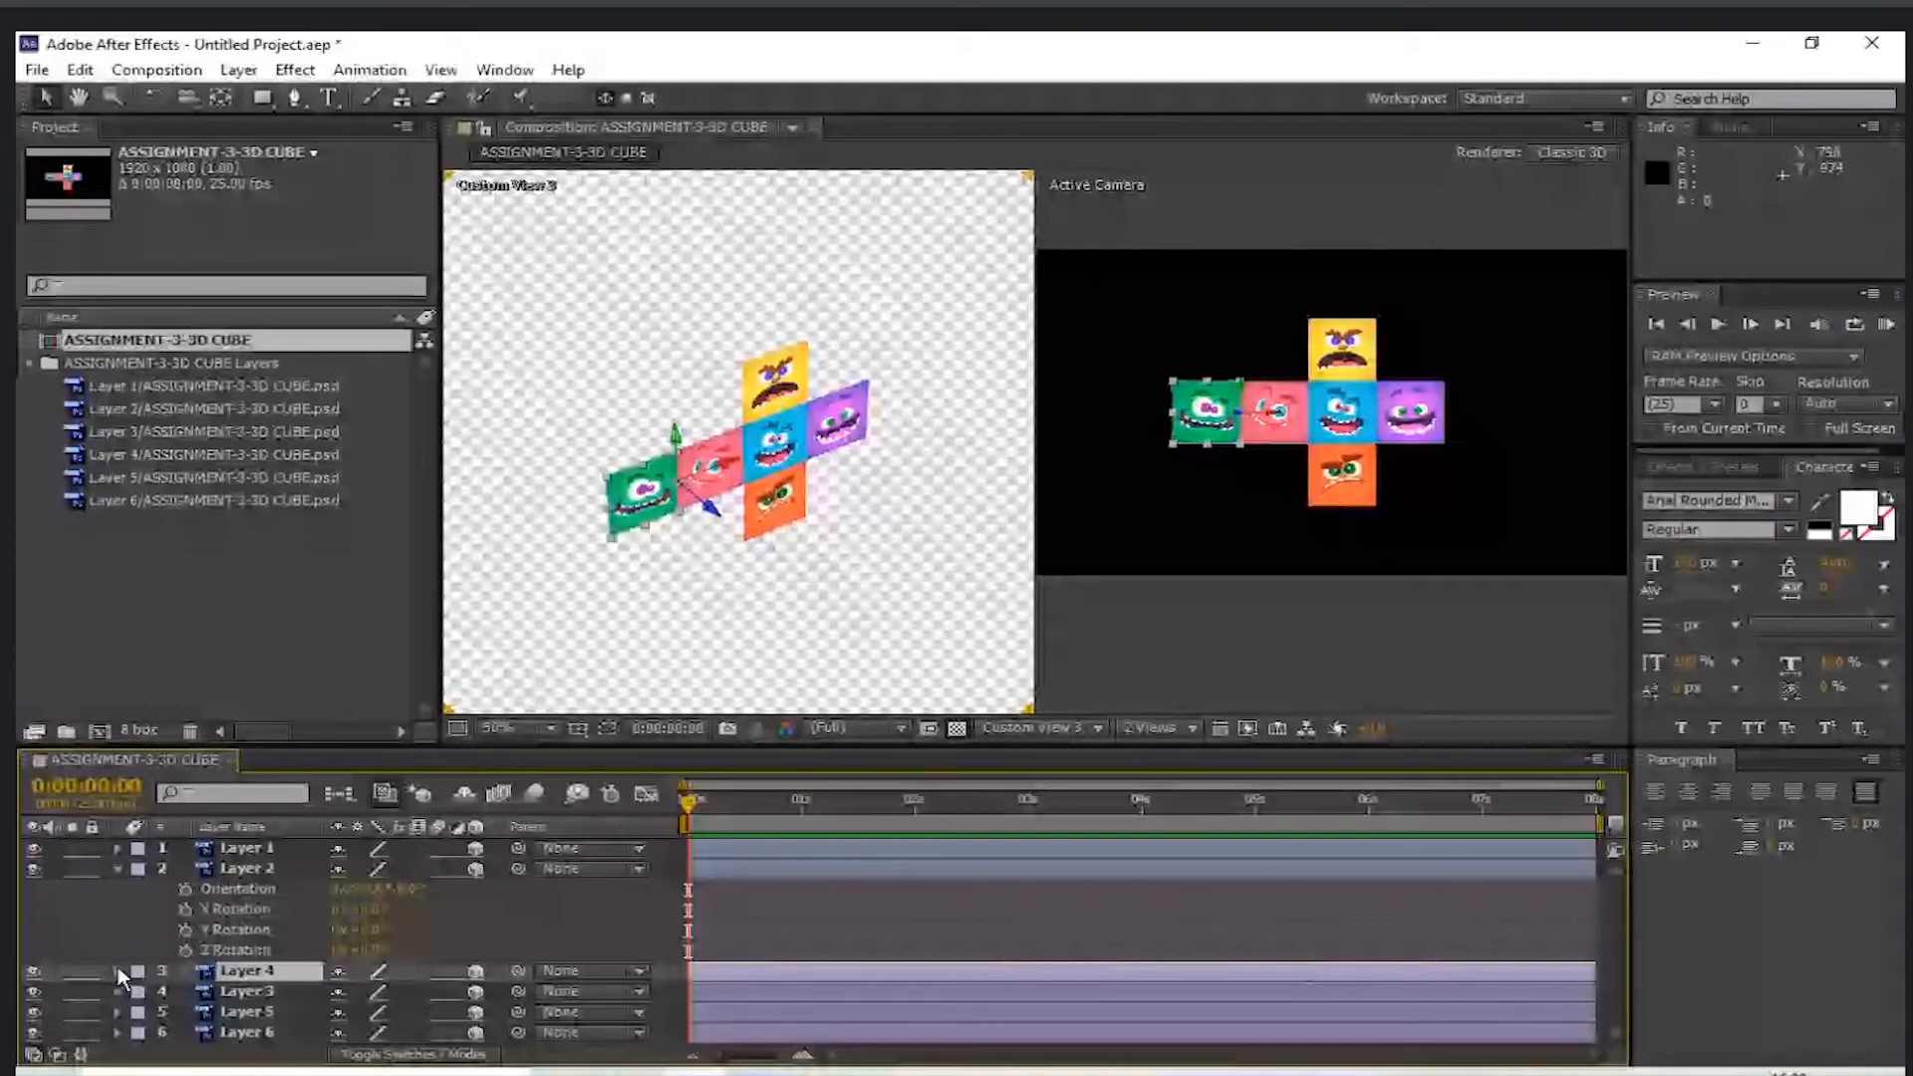
drag(517, 971, 244, 869)
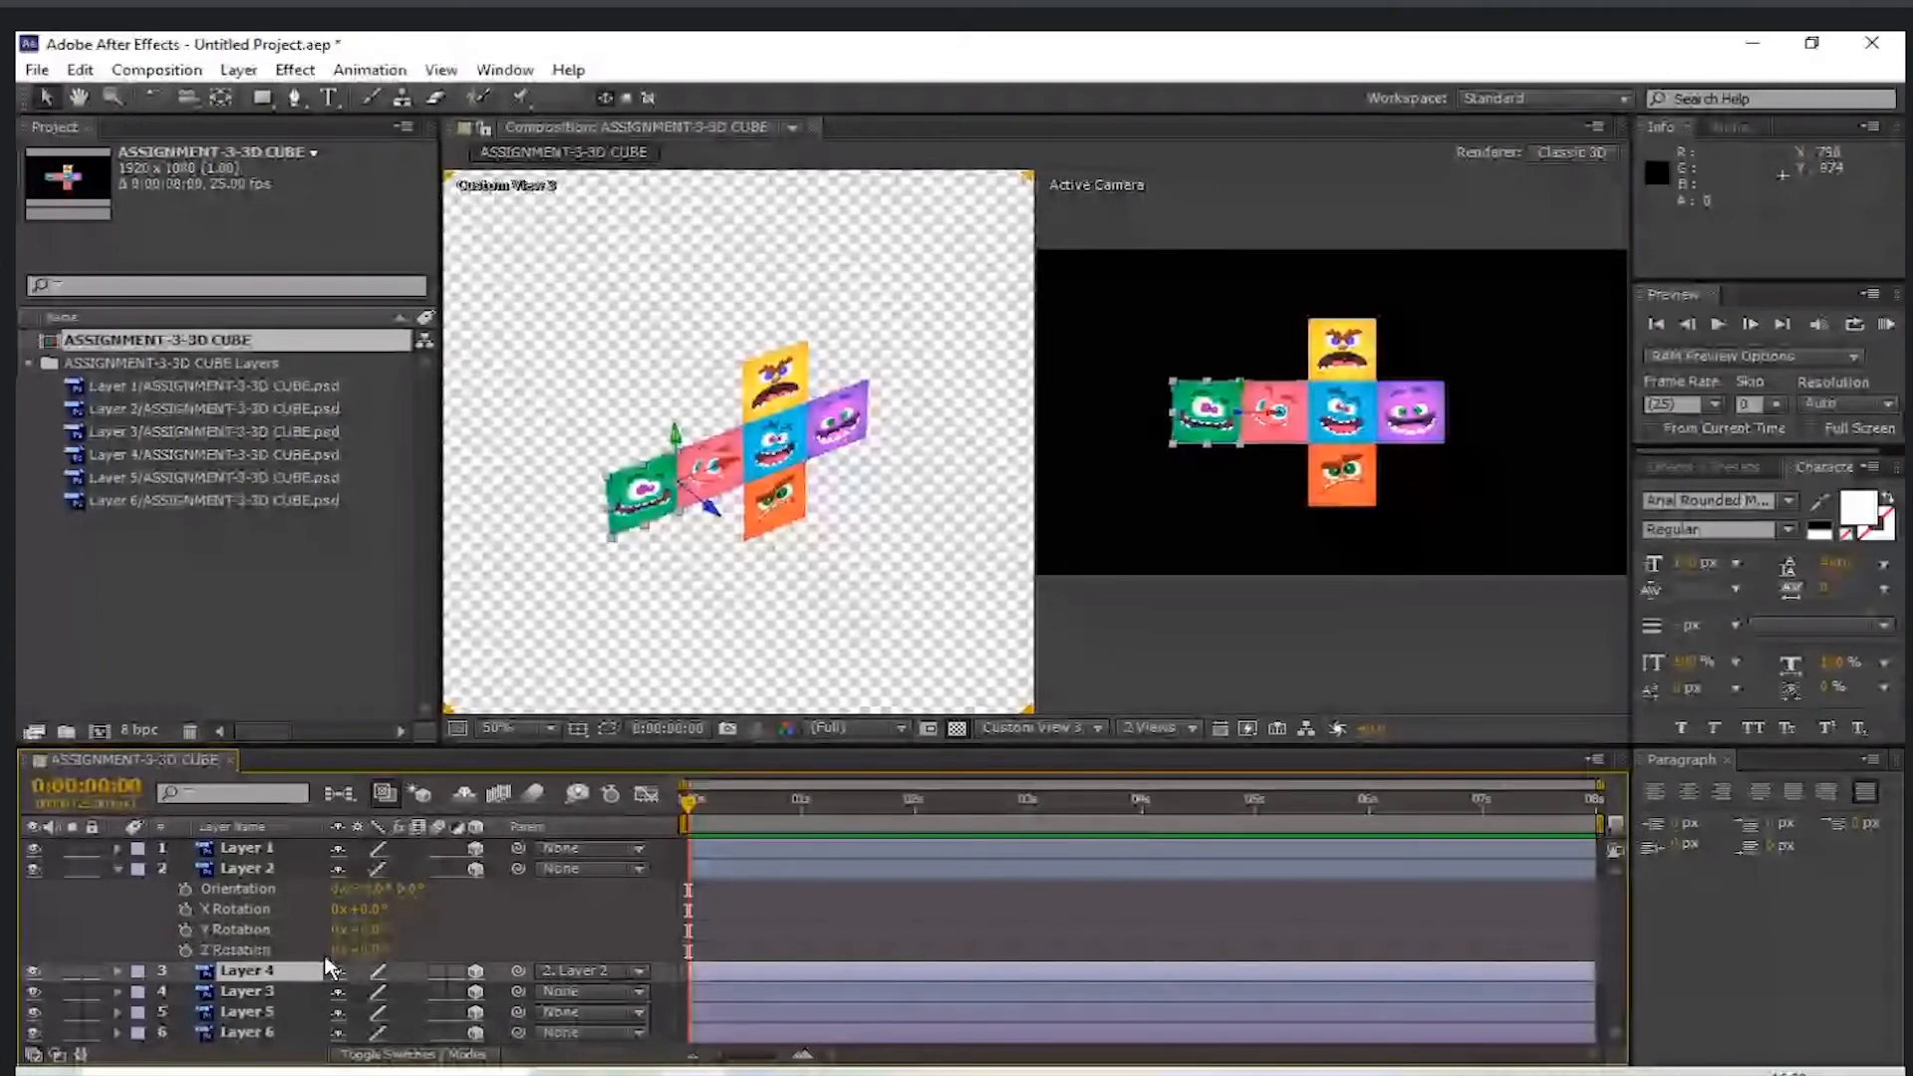
- Set Layer 2's Y Rotation to 90° to fold the pink face together with its child, the green face
click(379, 945)
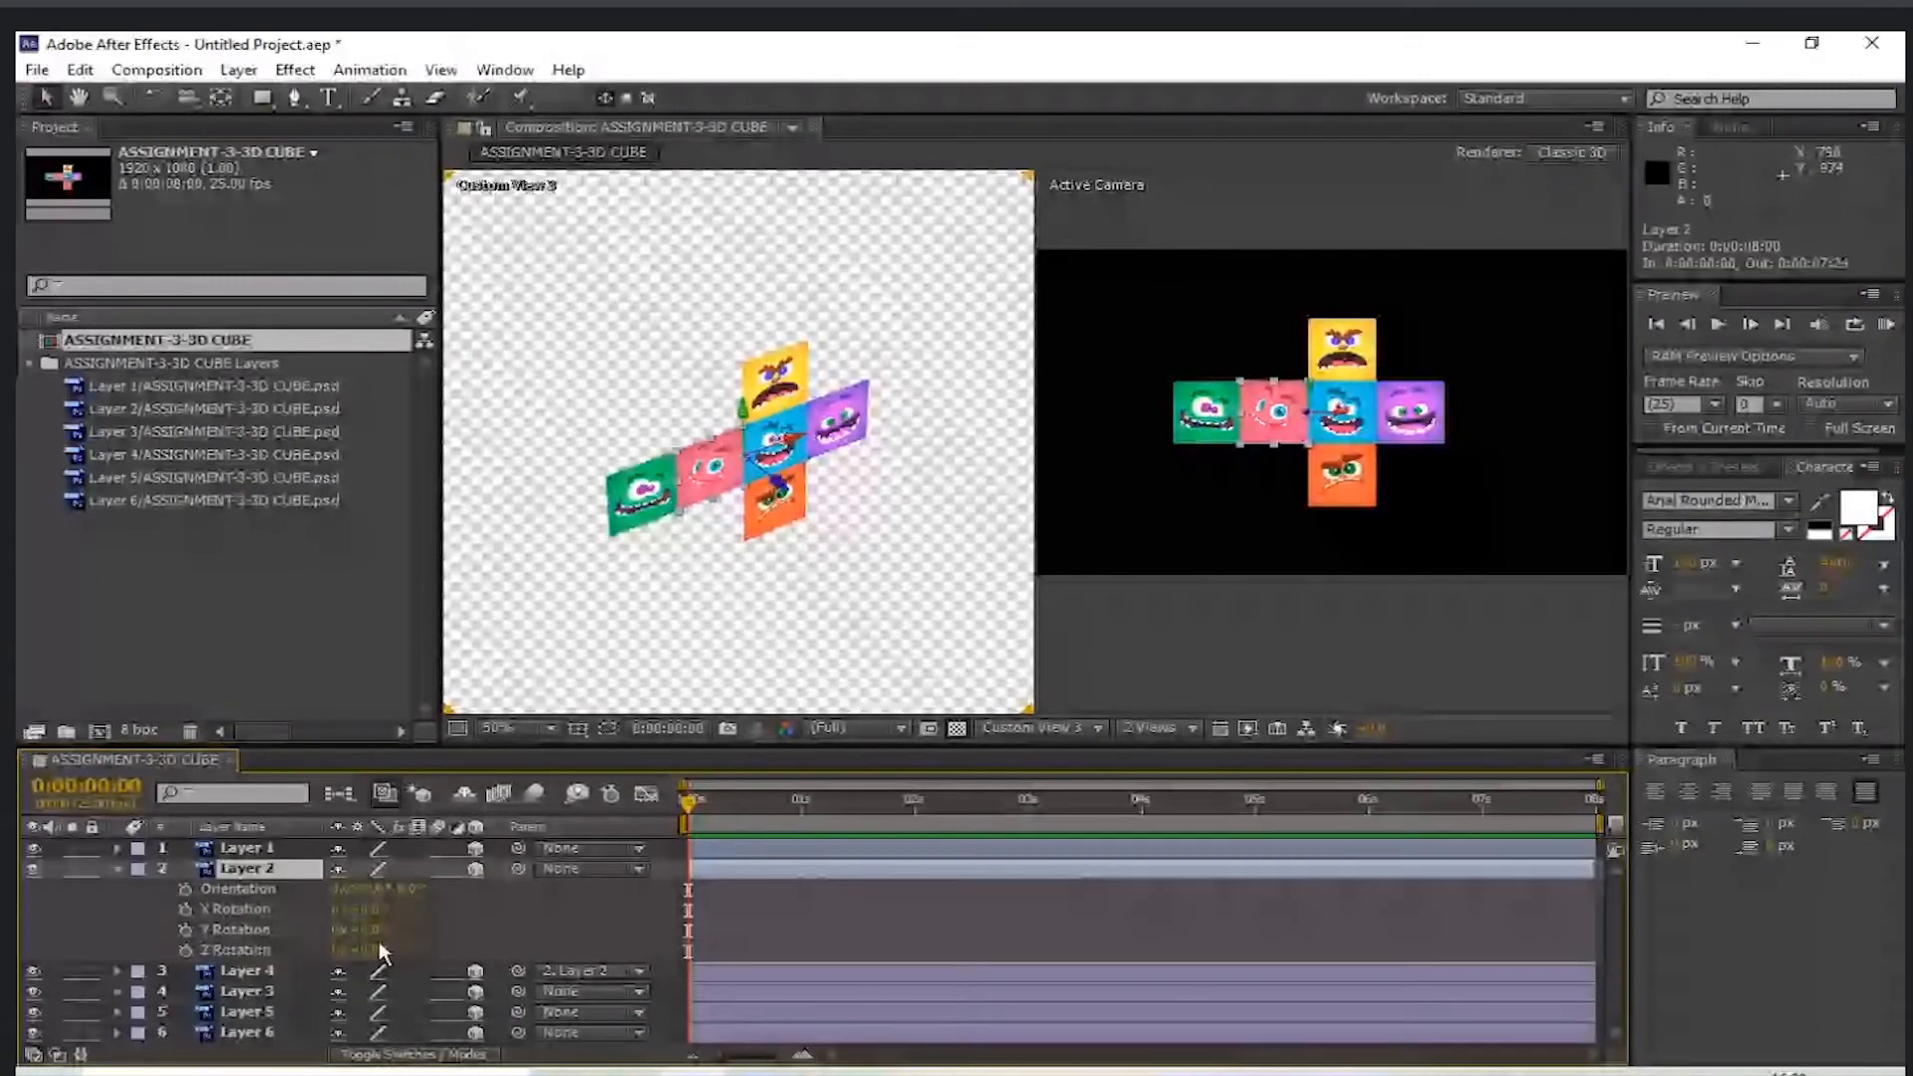
drag(364, 930, 481, 972)
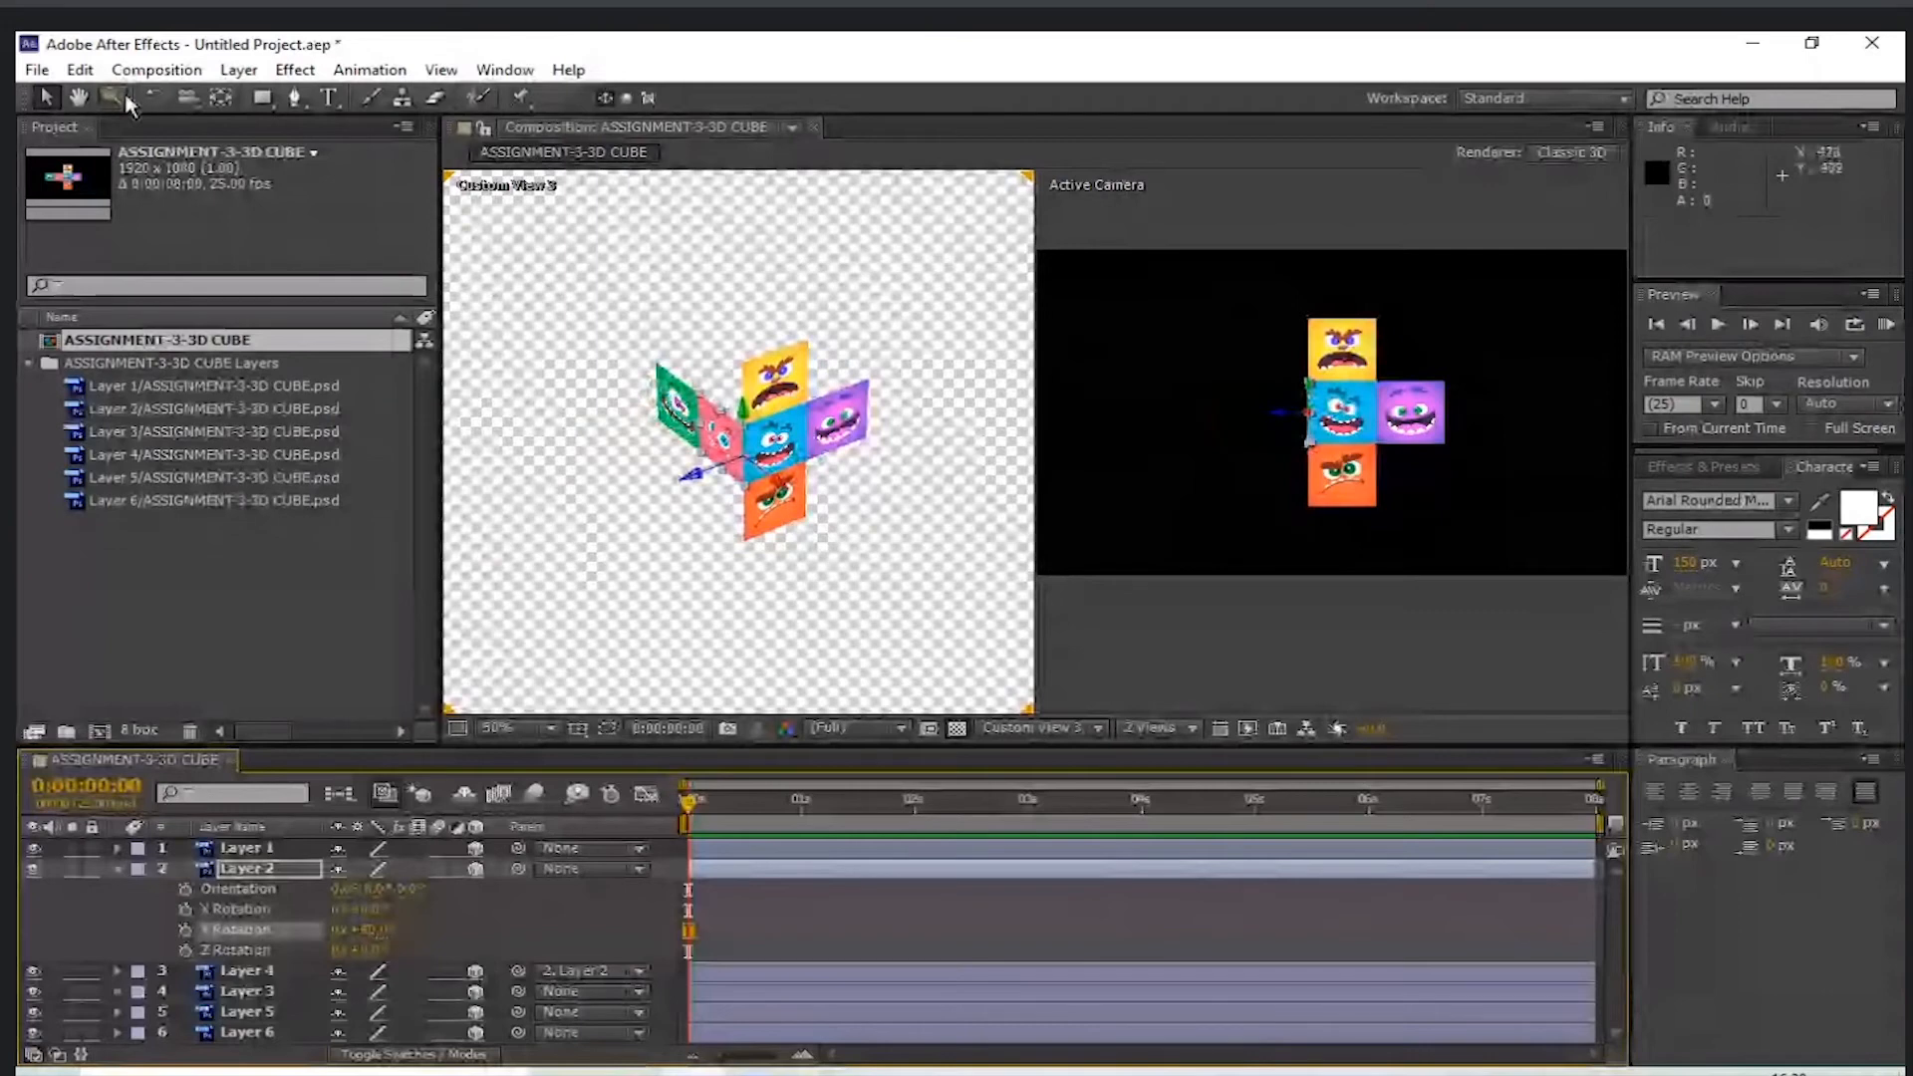
click(187, 97)
drag(627, 378, 586, 699)
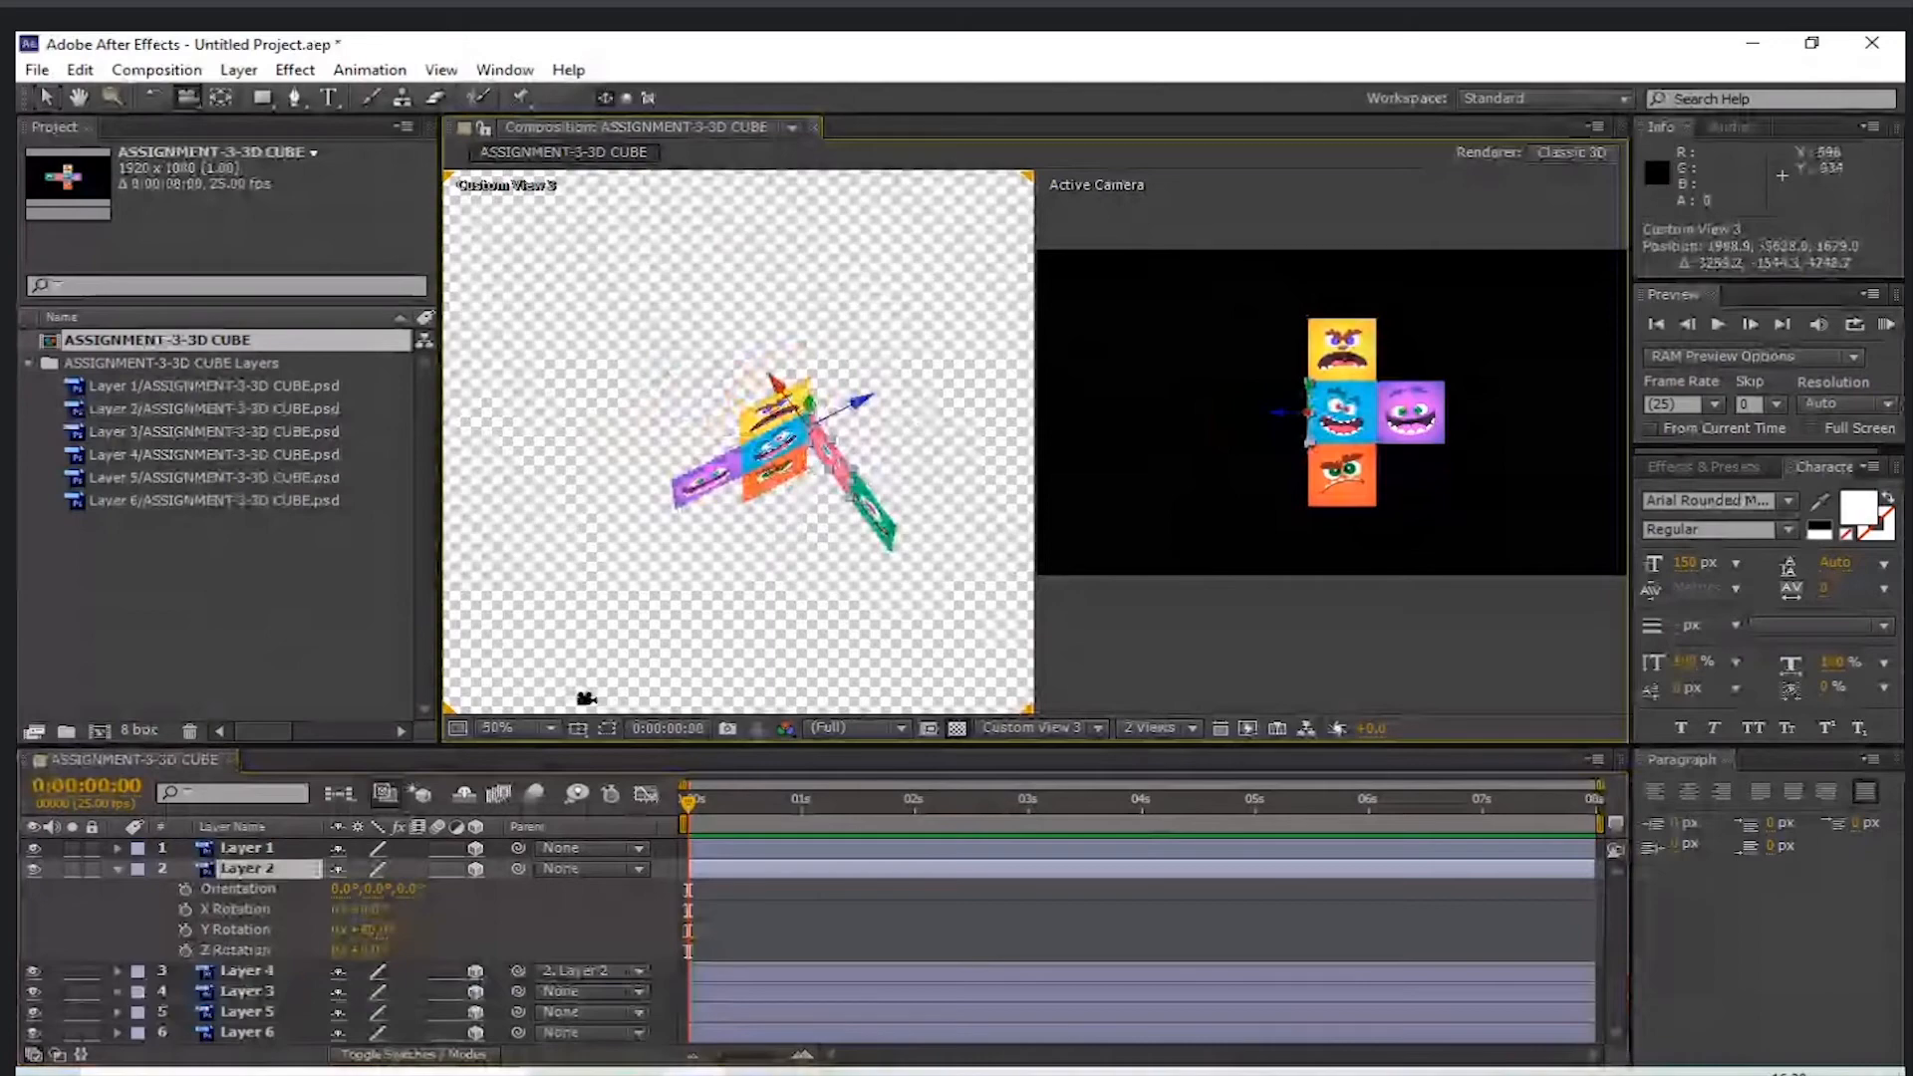
- Set Layer 4's Y Rotation to 90° to fold the green face, and inspect the fold from several angles
click(404, 972)
key(r)
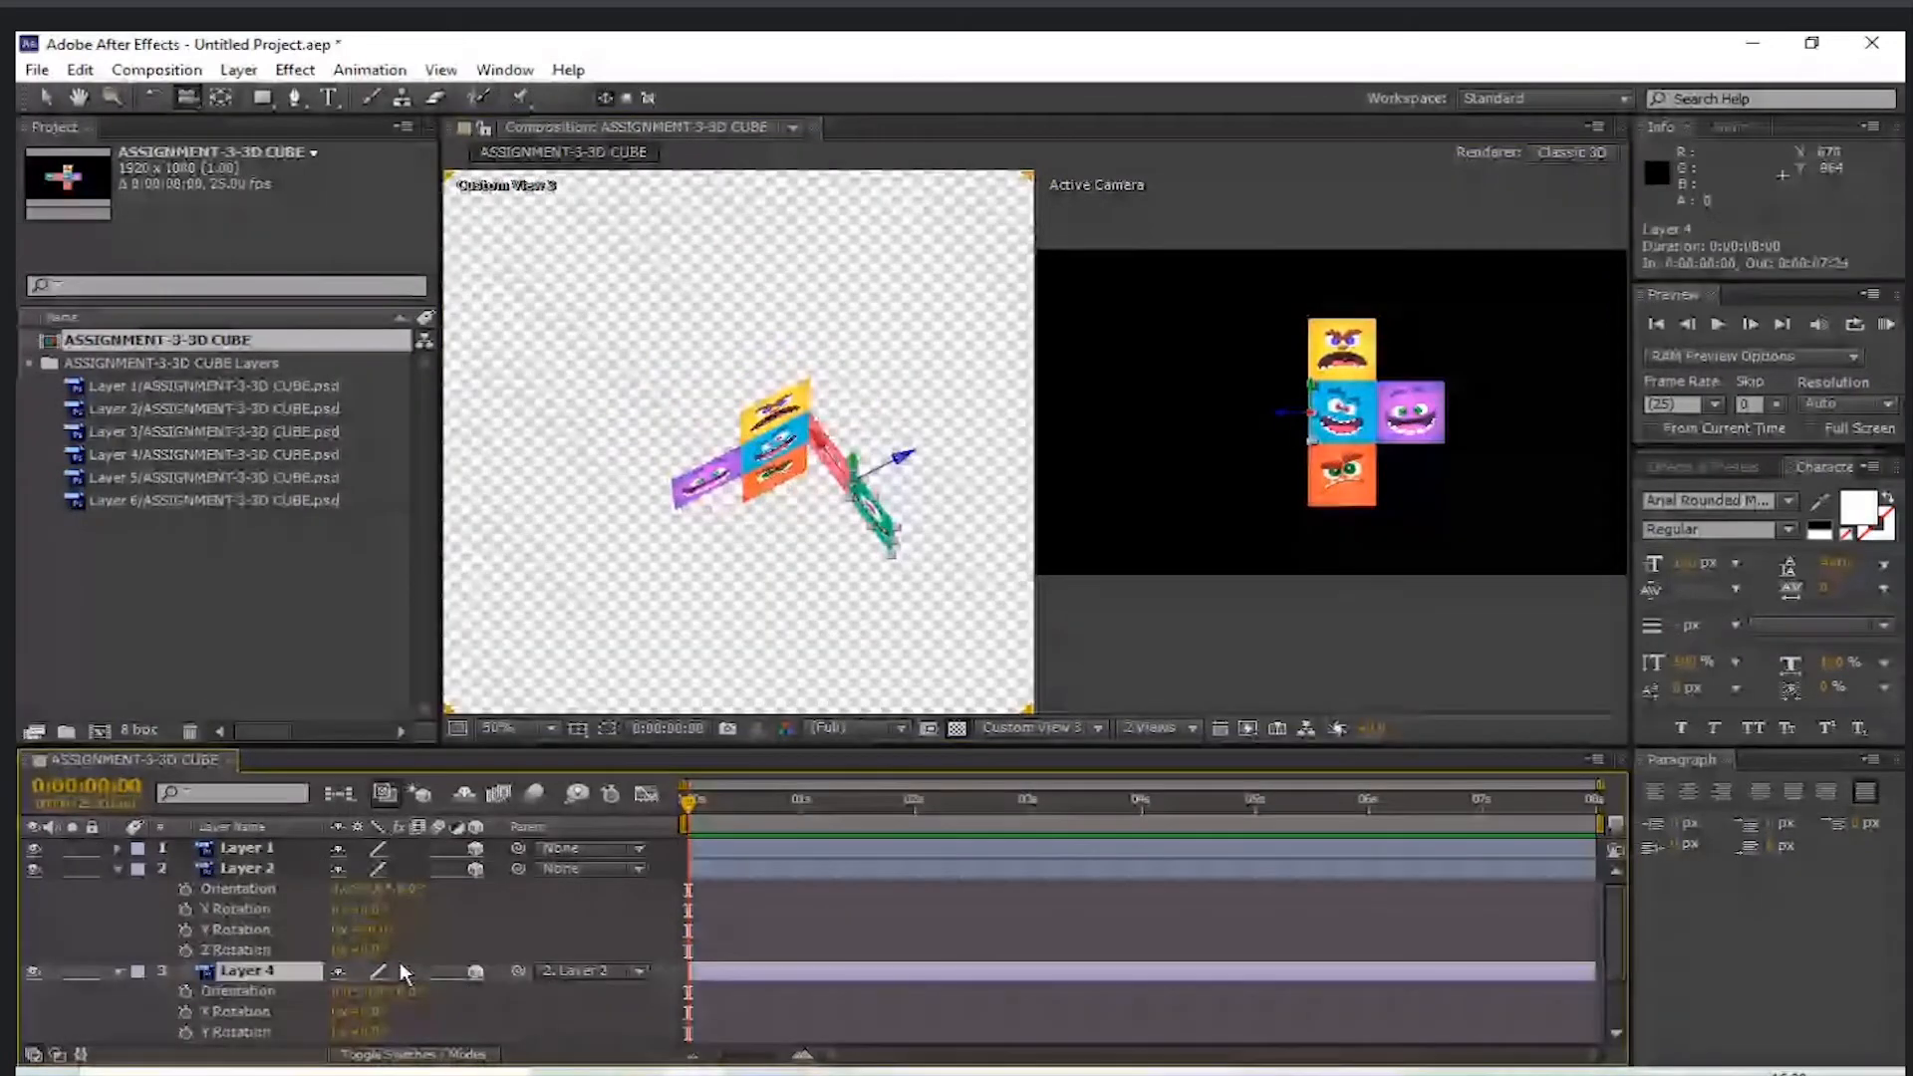
scroll(398, 961, down, 1)
drag(367, 978, 440, 982)
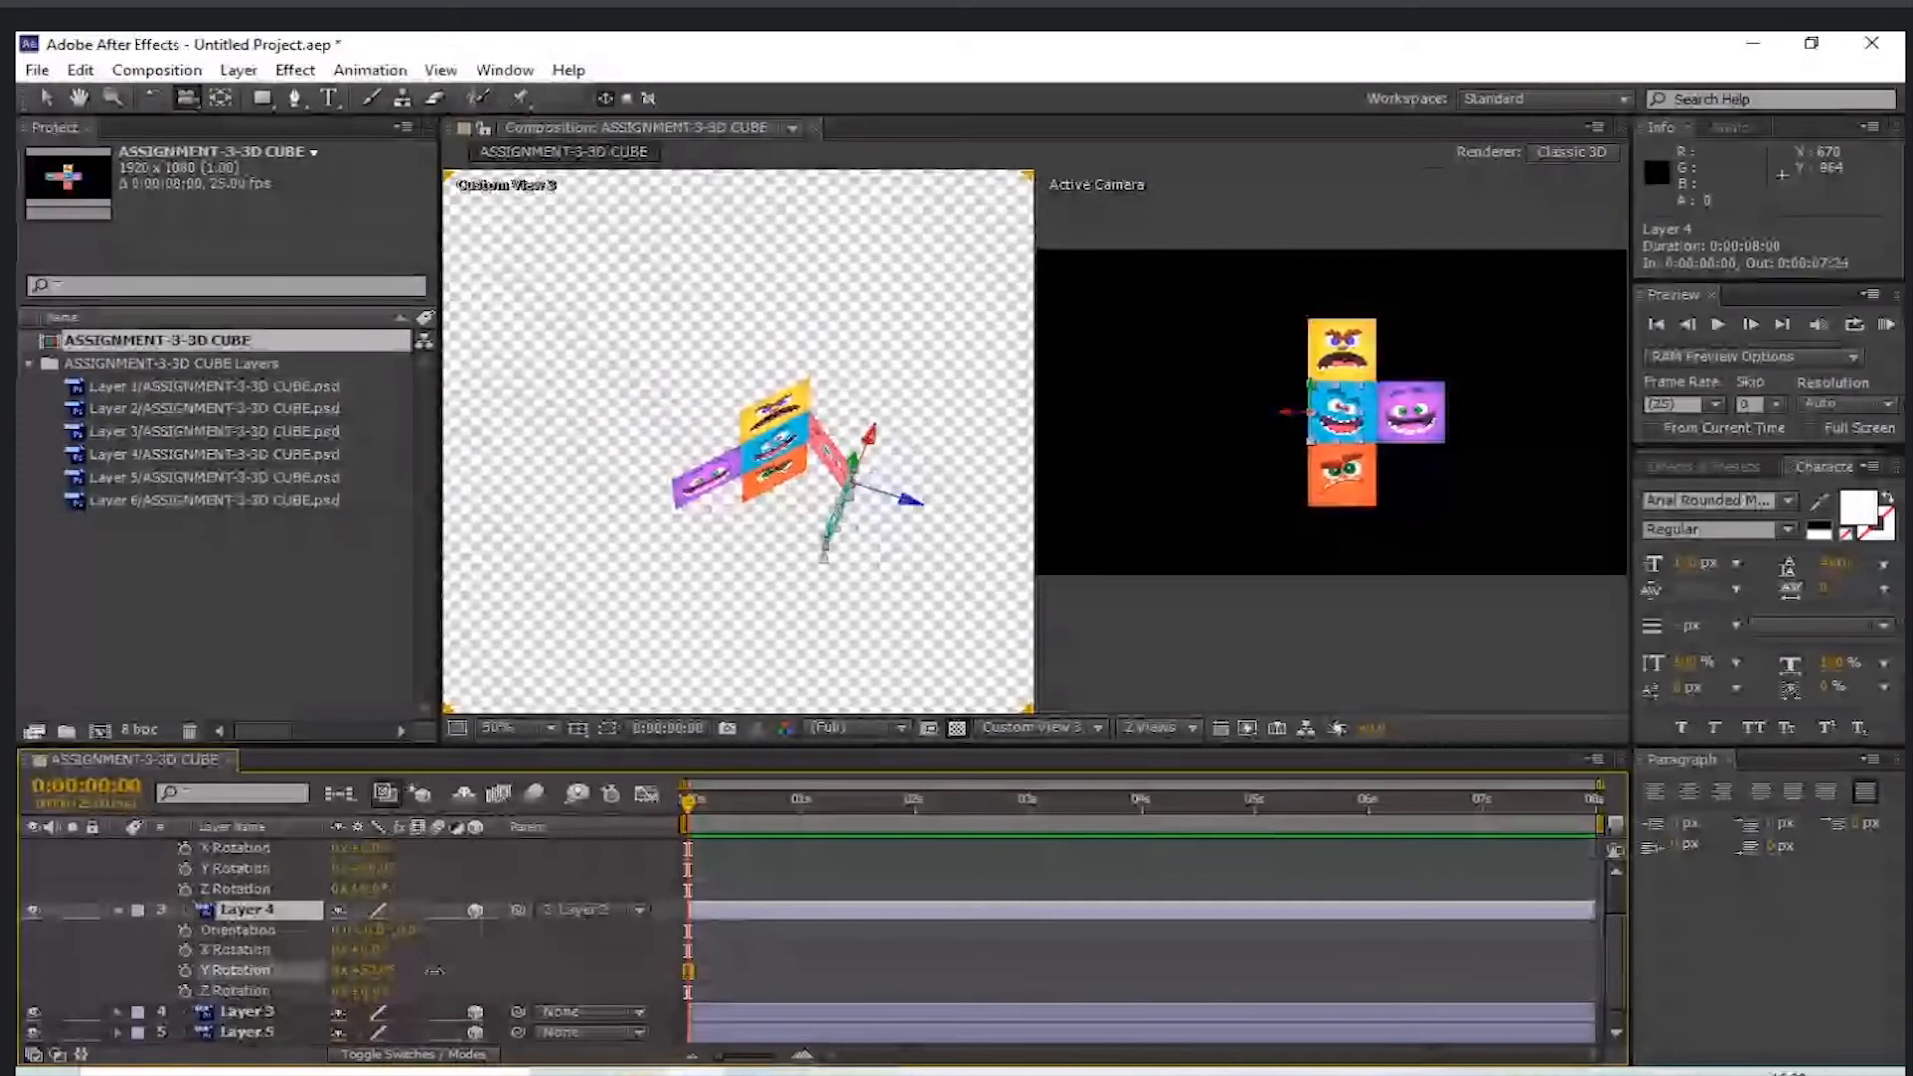
click(370, 973)
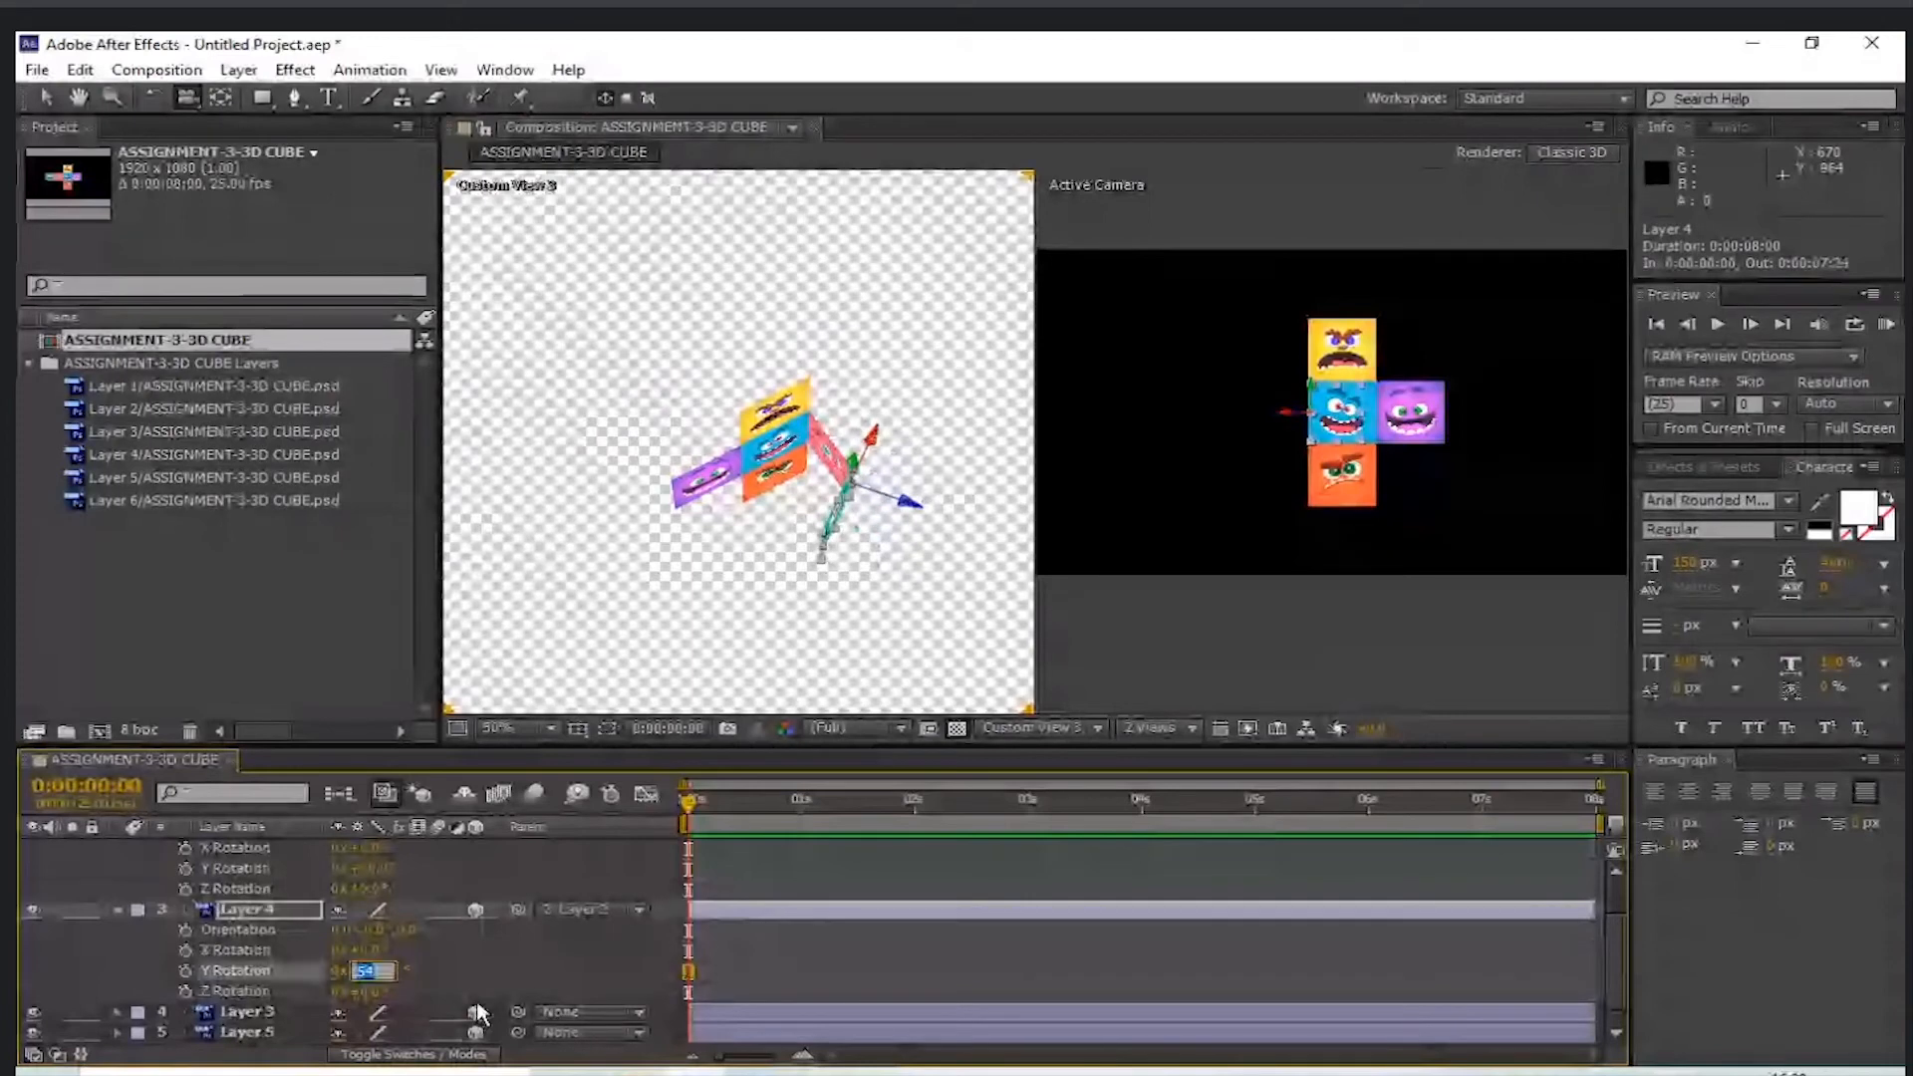
text(90)
key(Return)
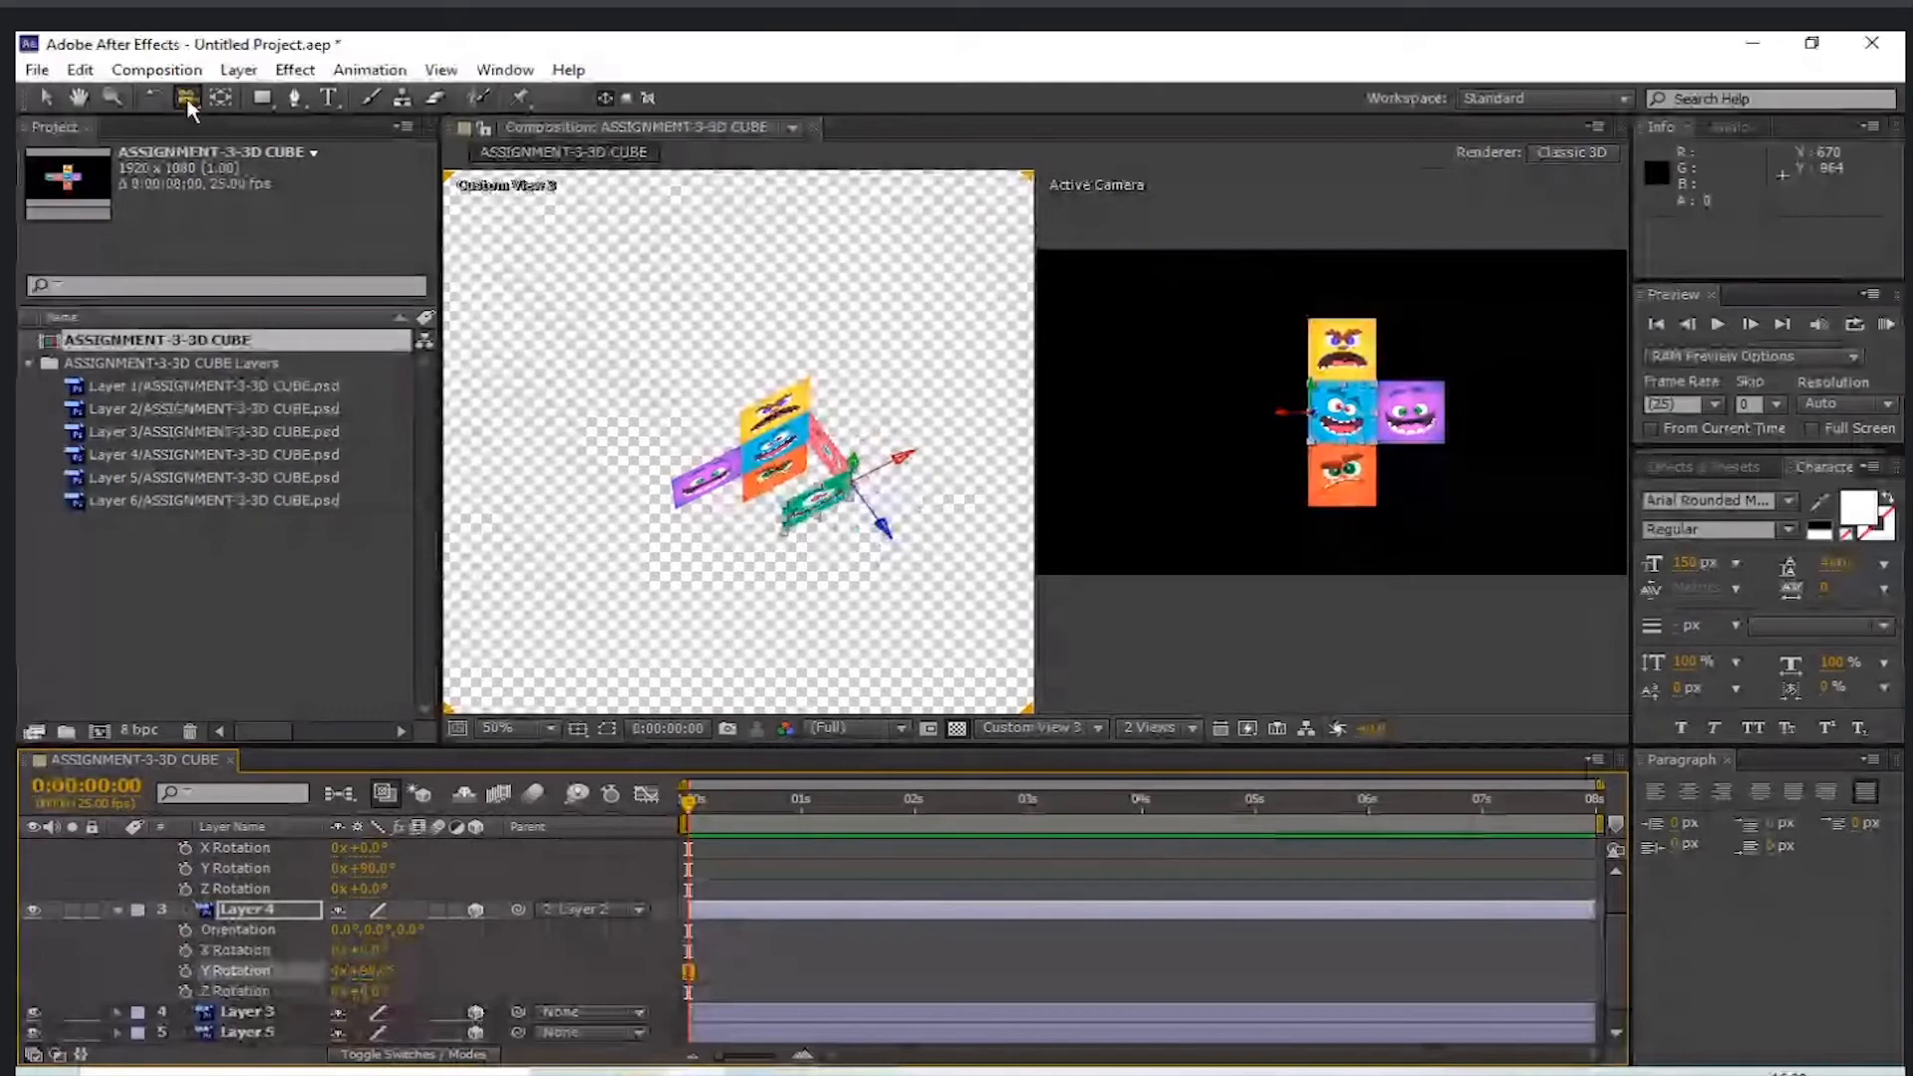
drag(896, 443, 676, 375)
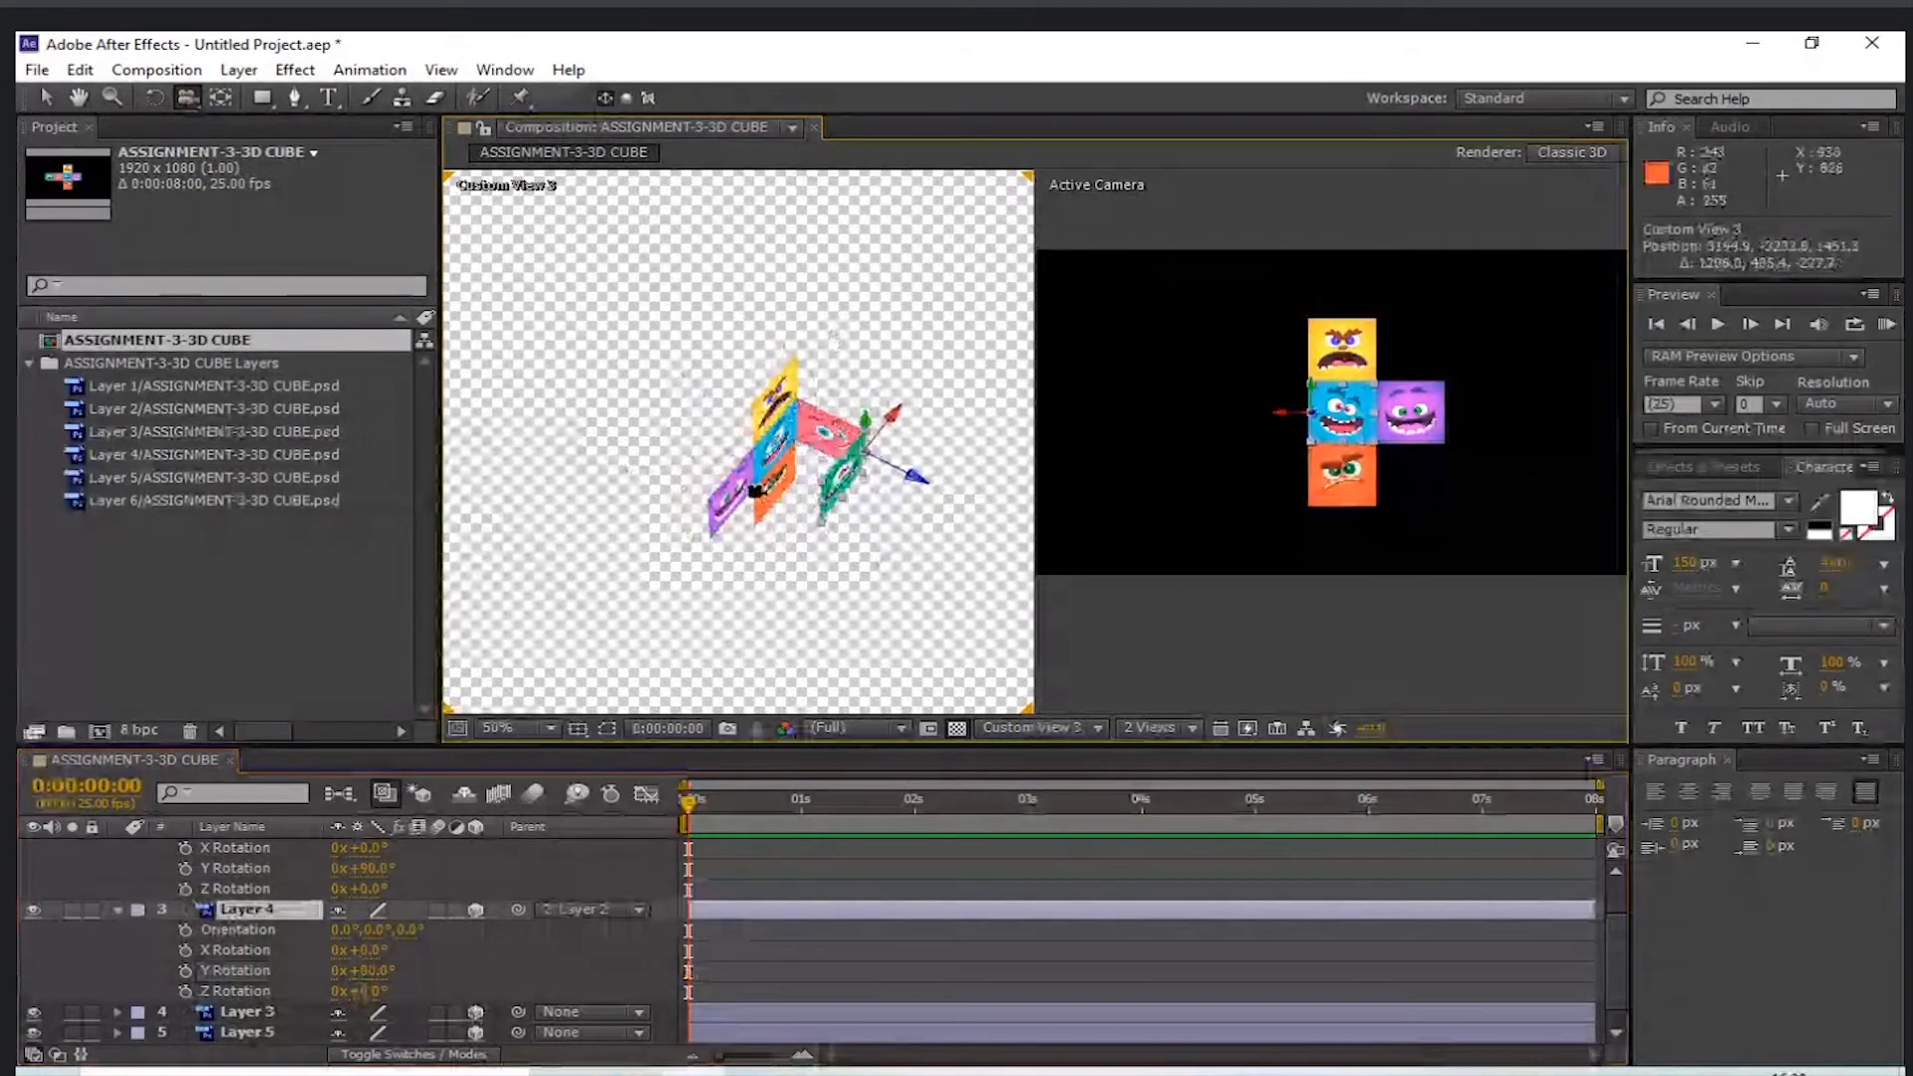
drag(756, 491, 864, 486)
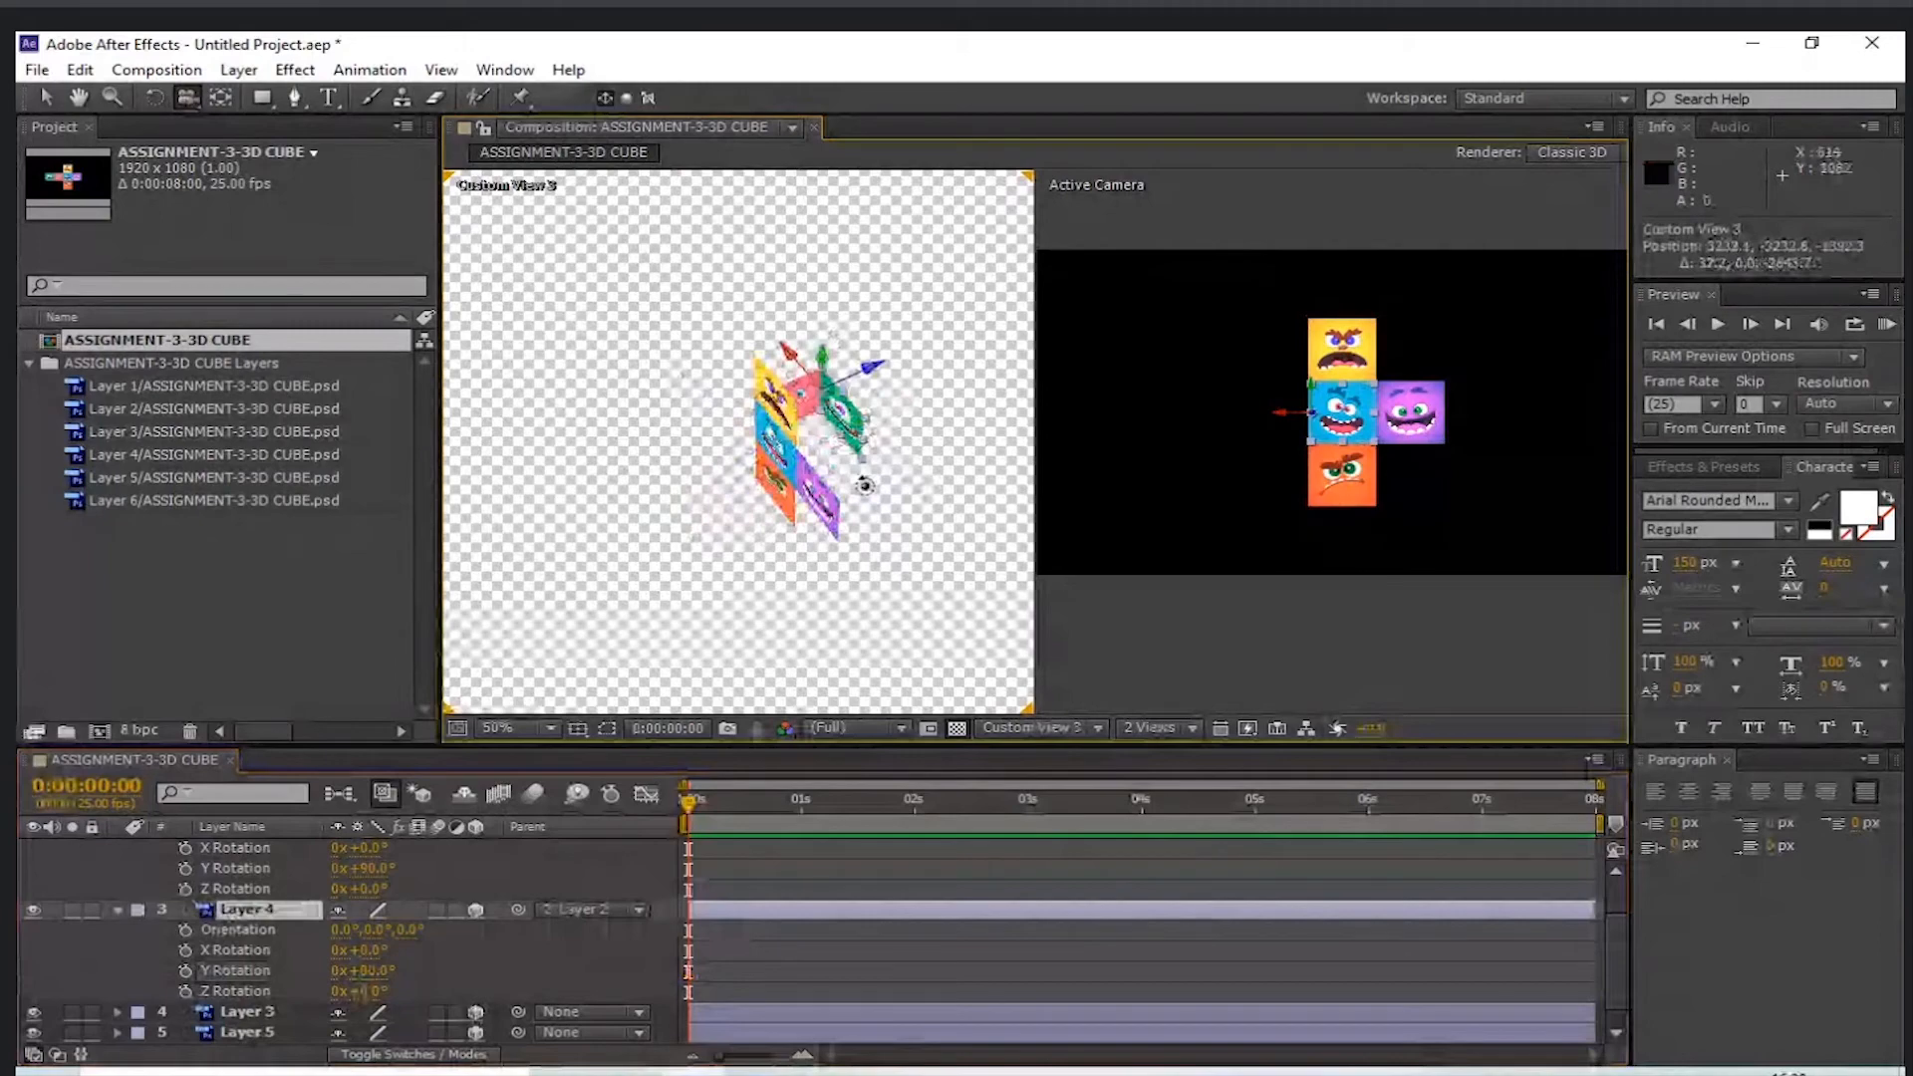
- Enlarge the timeline area and select Layer 1, the blue centre face
drag(865, 485, 858, 511)
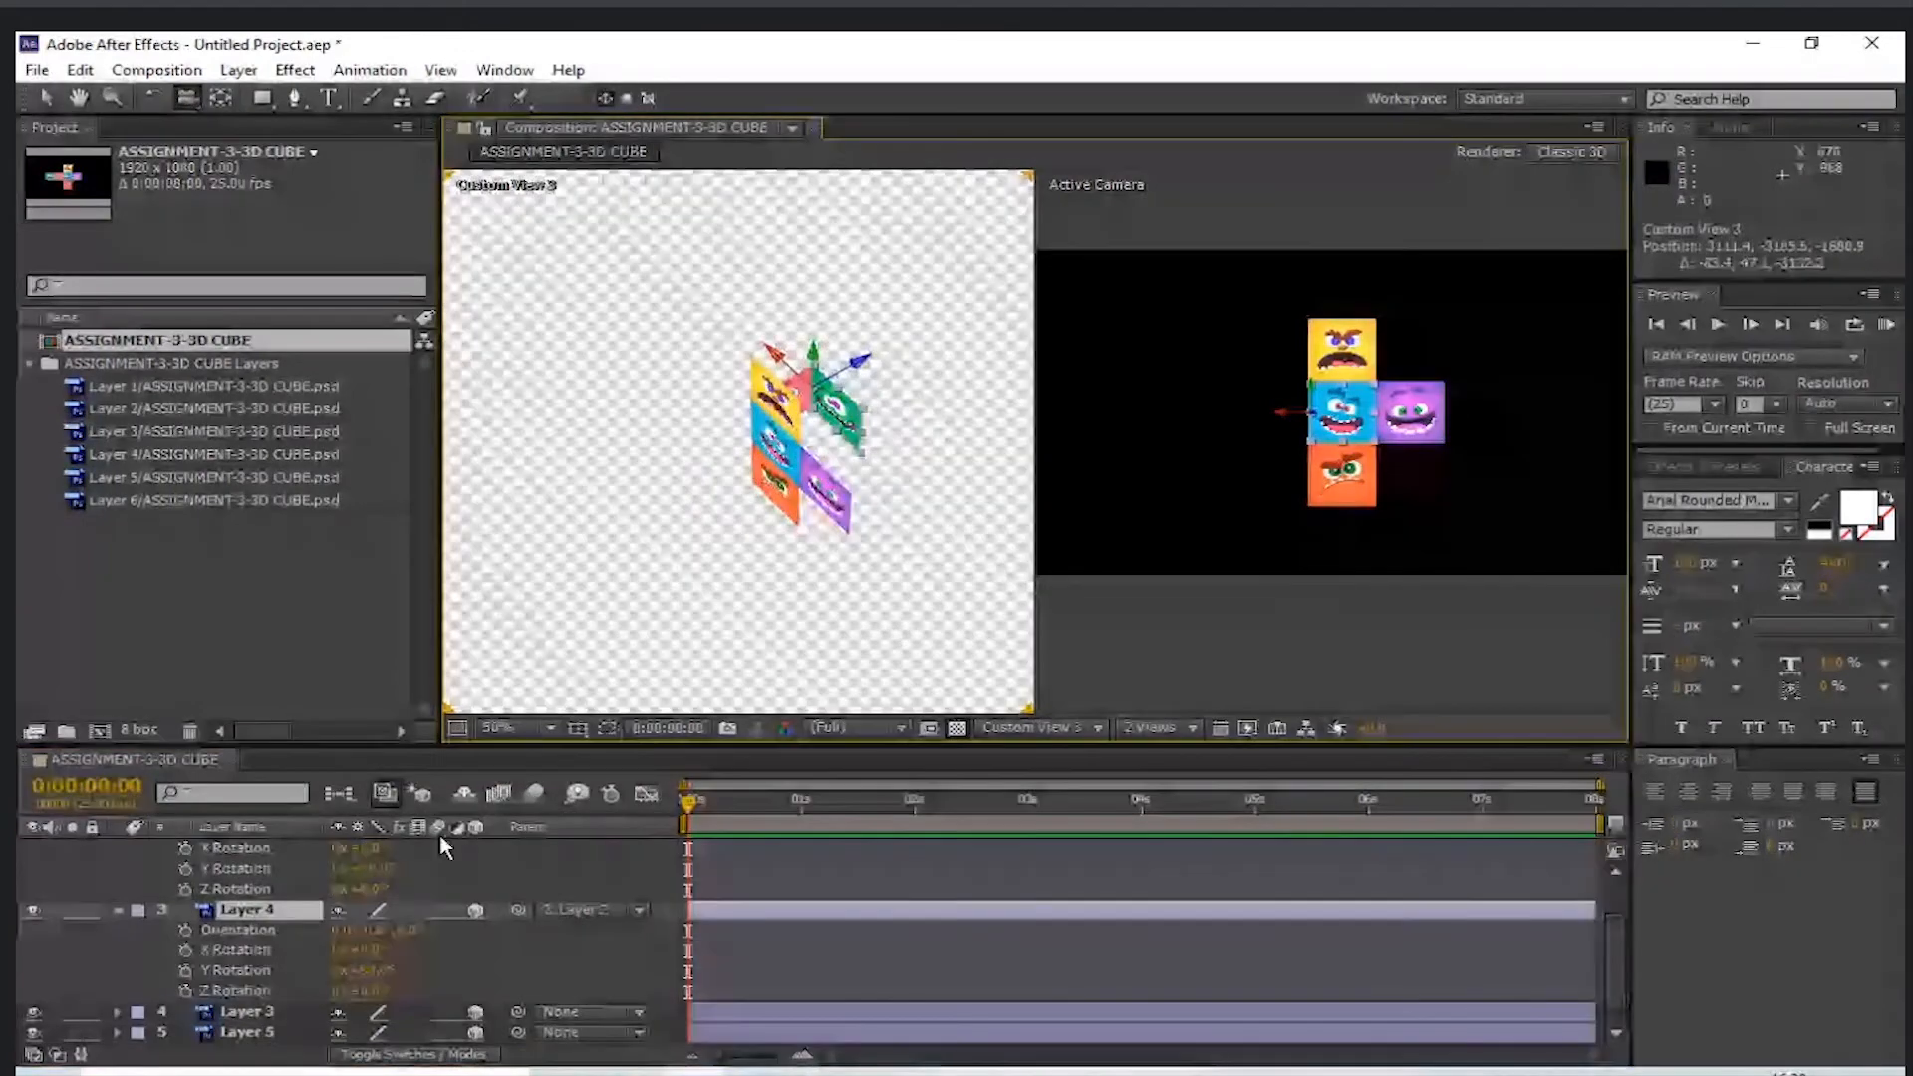
drag(369, 745, 368, 702)
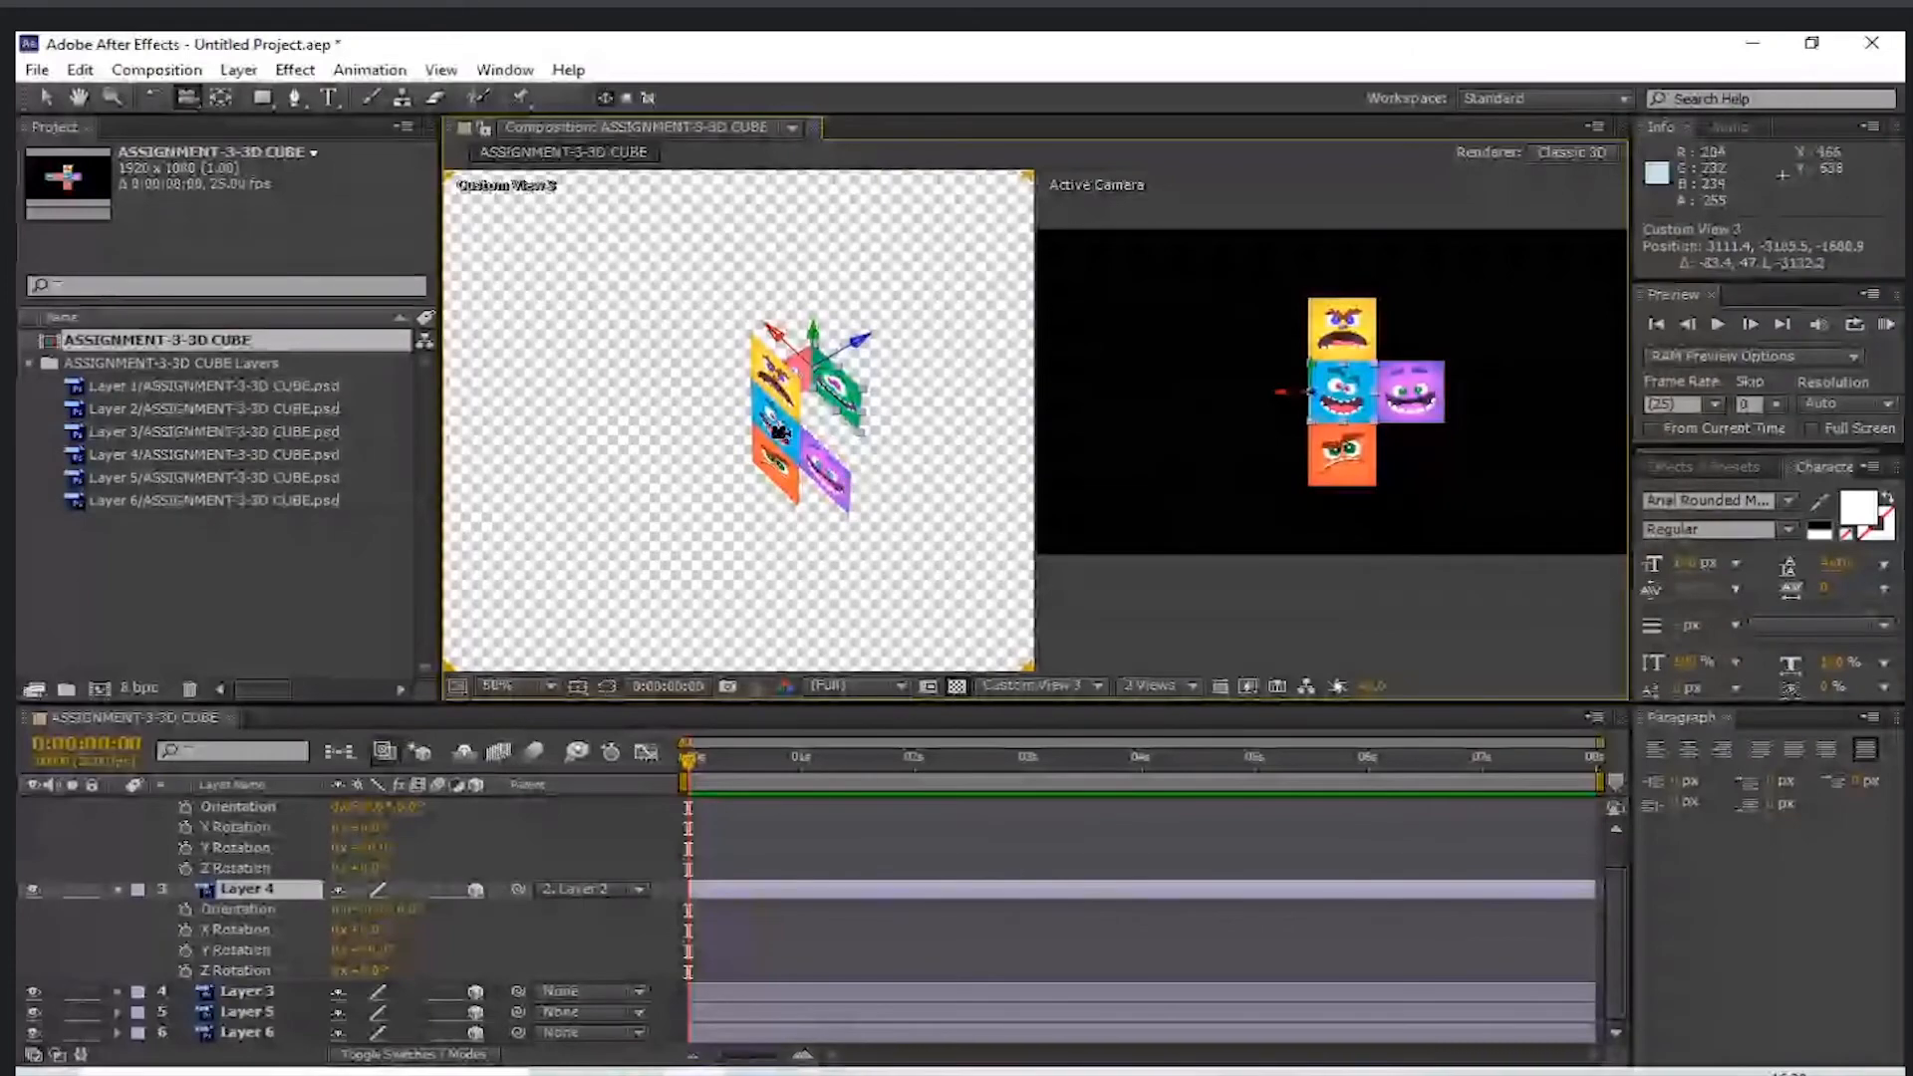
scroll(68, 805, up, 1)
click(68, 805)
scroll(311, 895, down, 1)
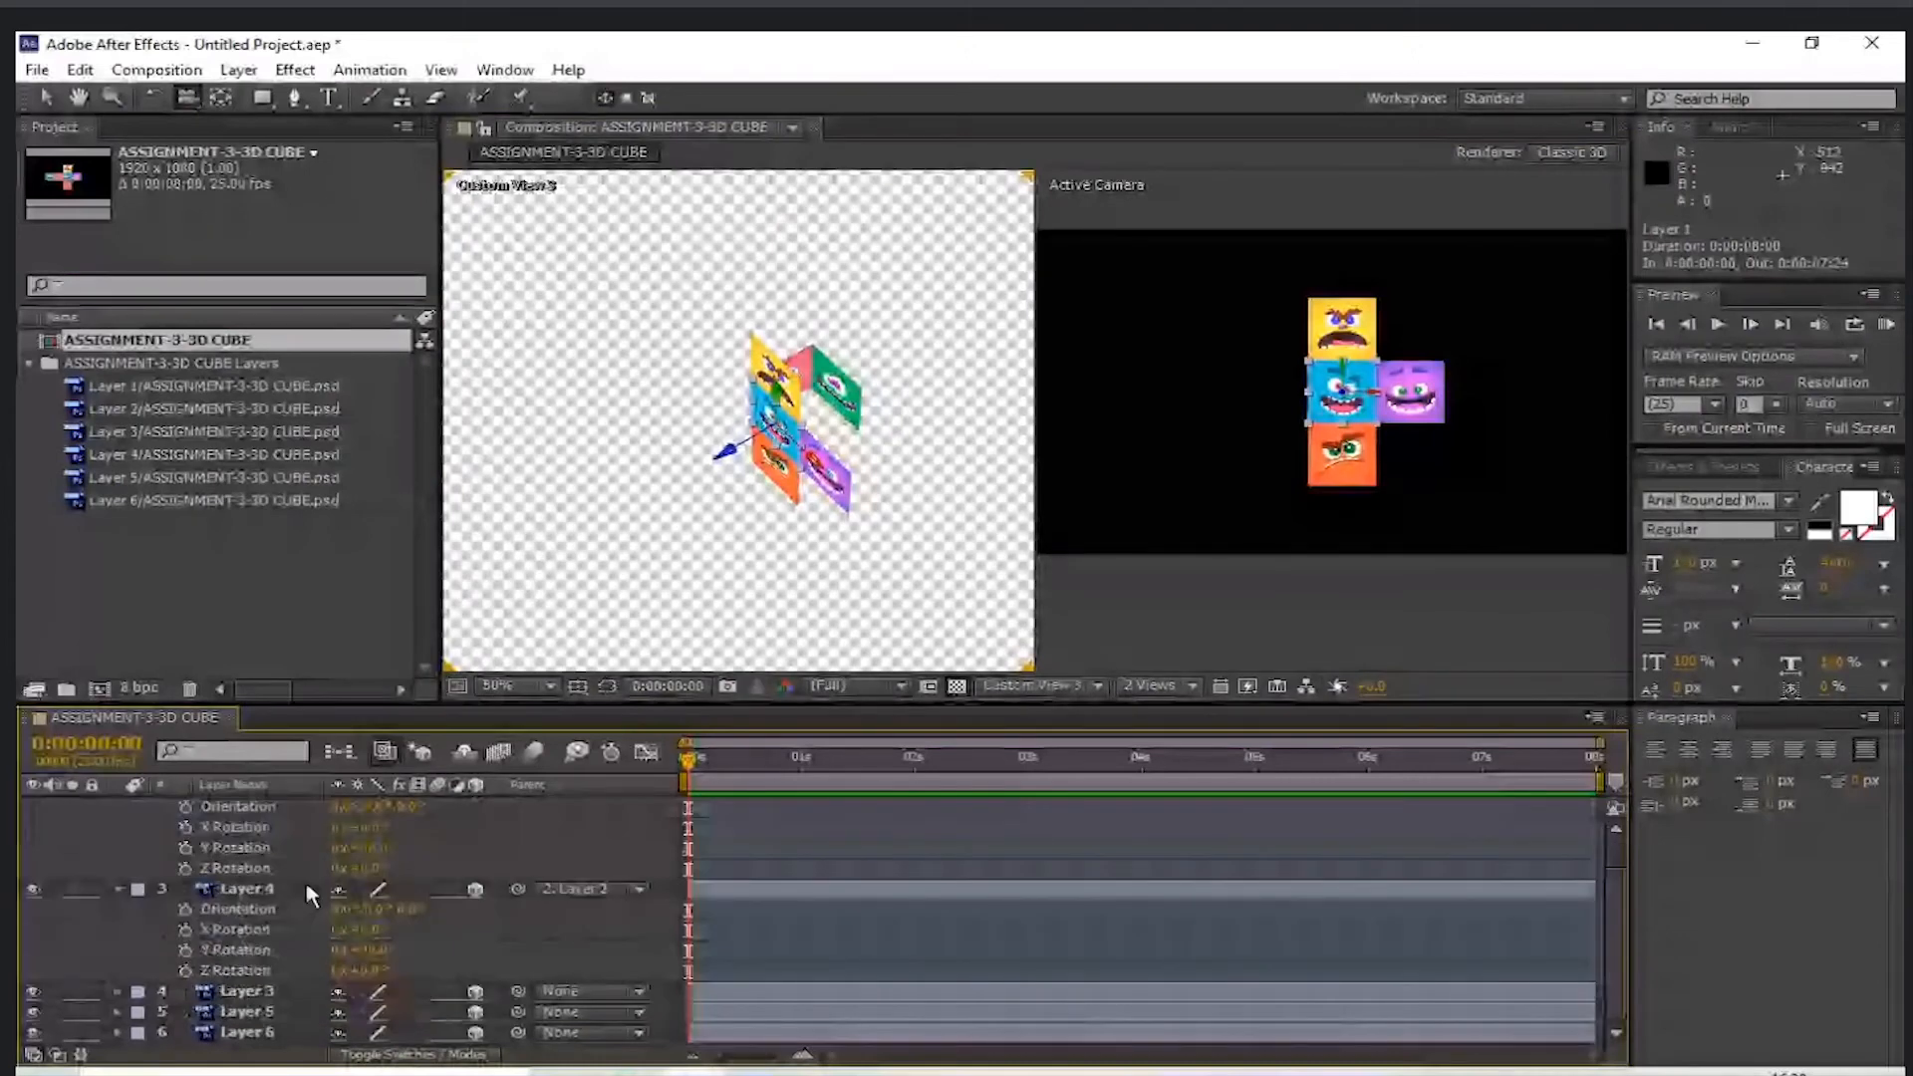
- Set Layer 3's Y Rotation to -90° to fold the purple face back from the blue one
click(1380, 428)
scroll(282, 817, up, 1)
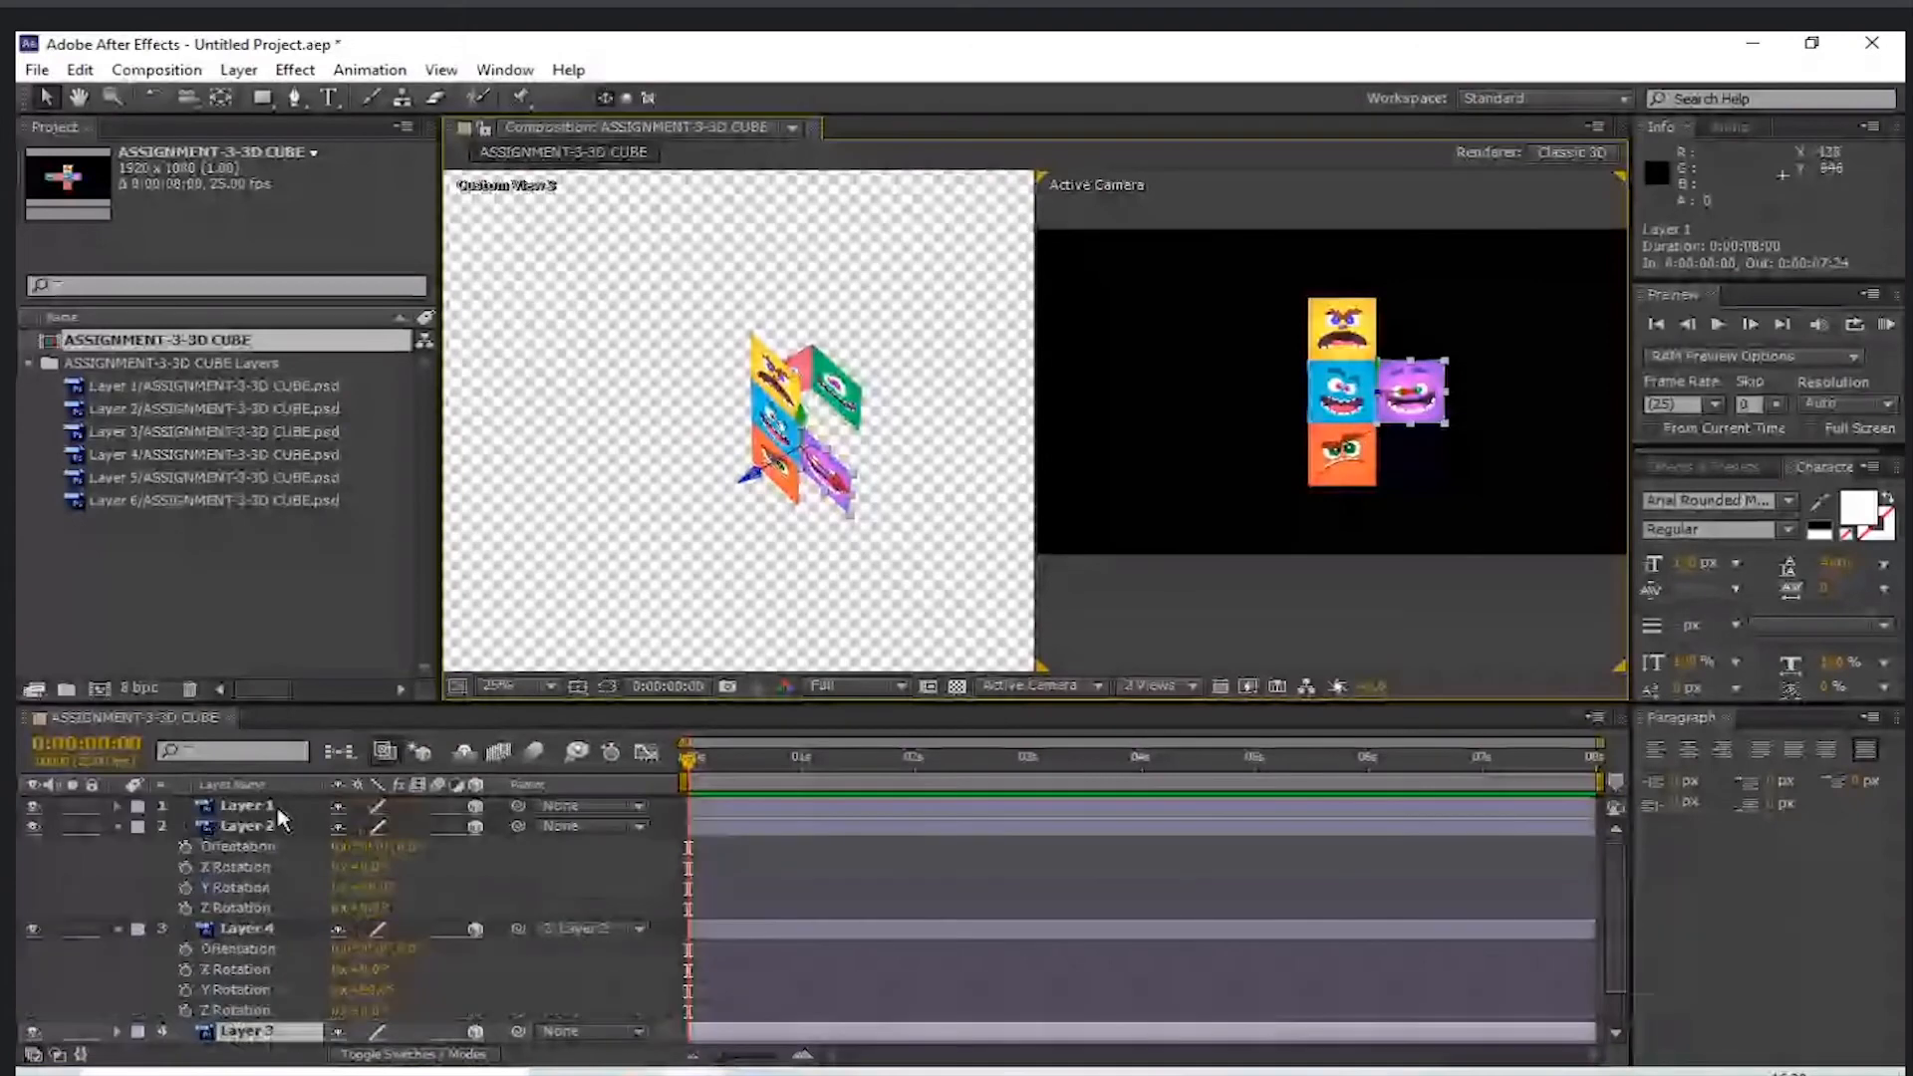
drag(518, 1031, 267, 816)
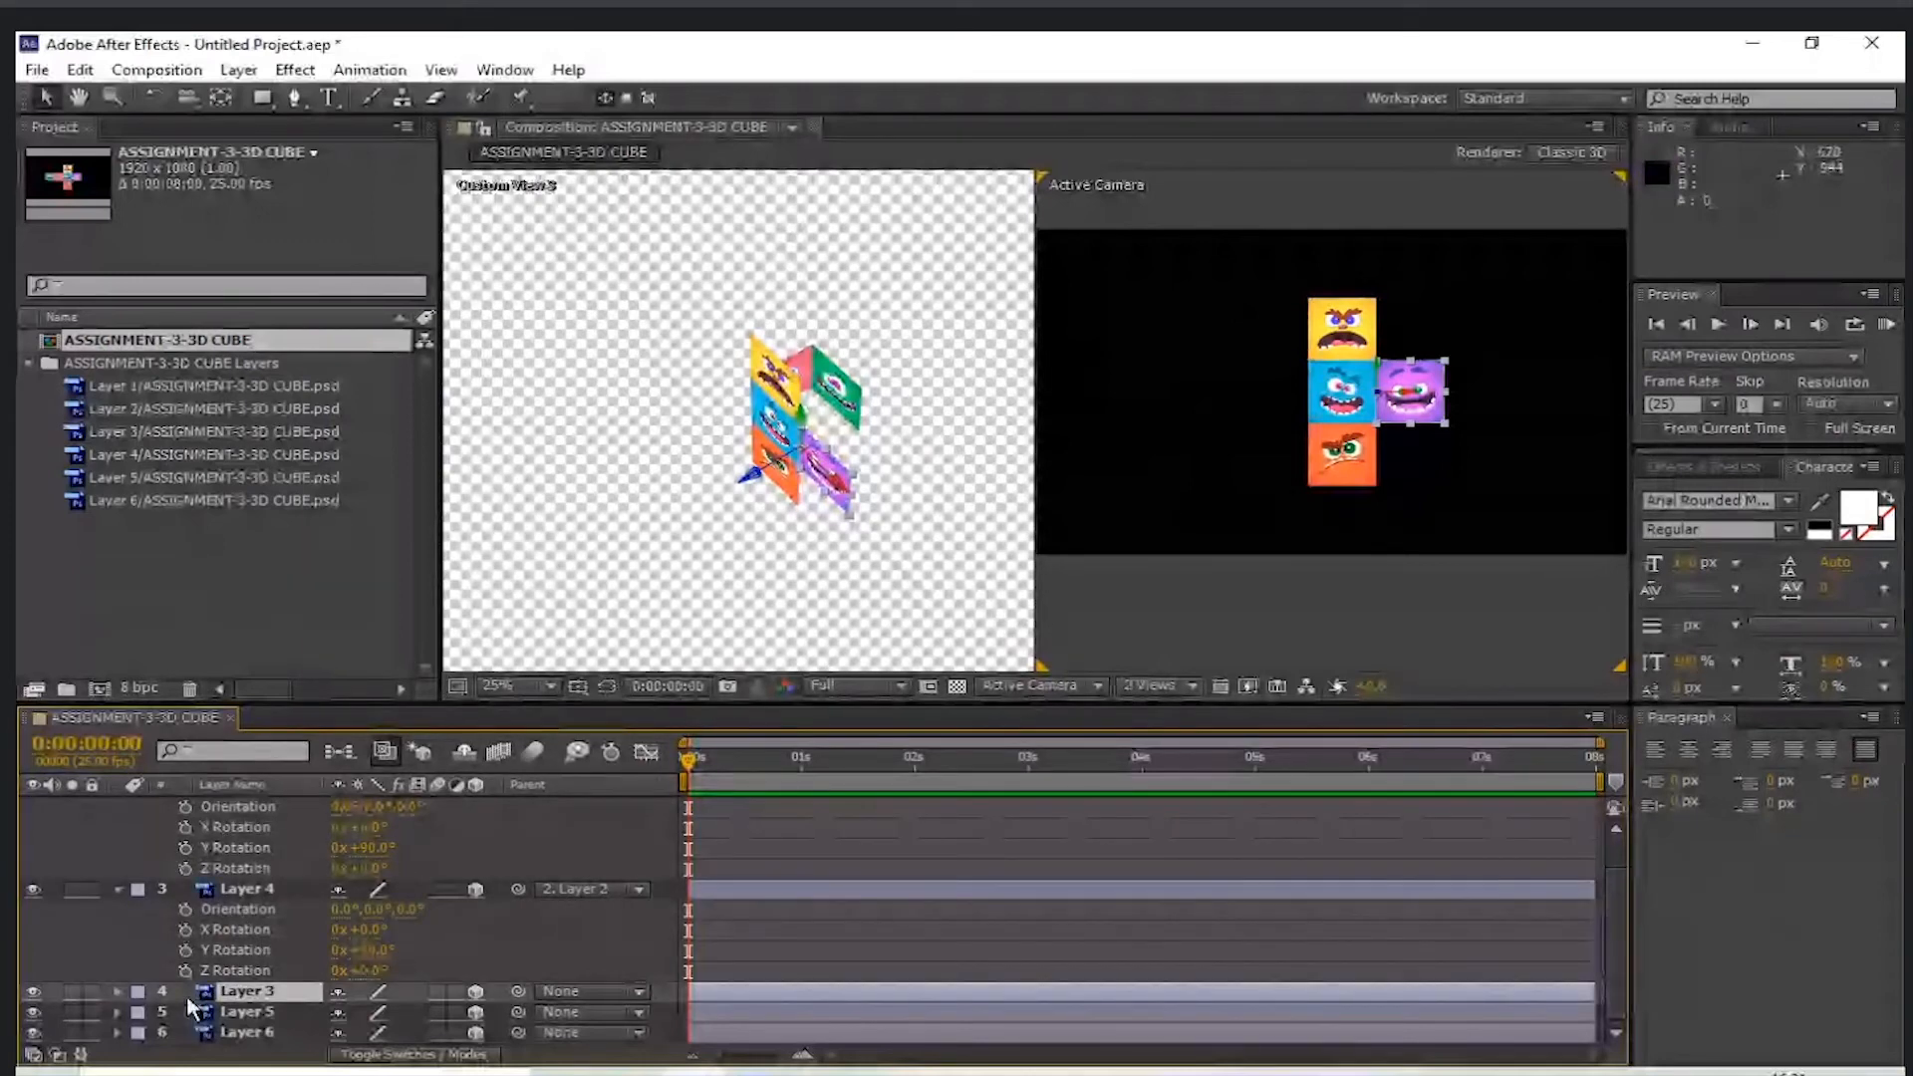
key(r)
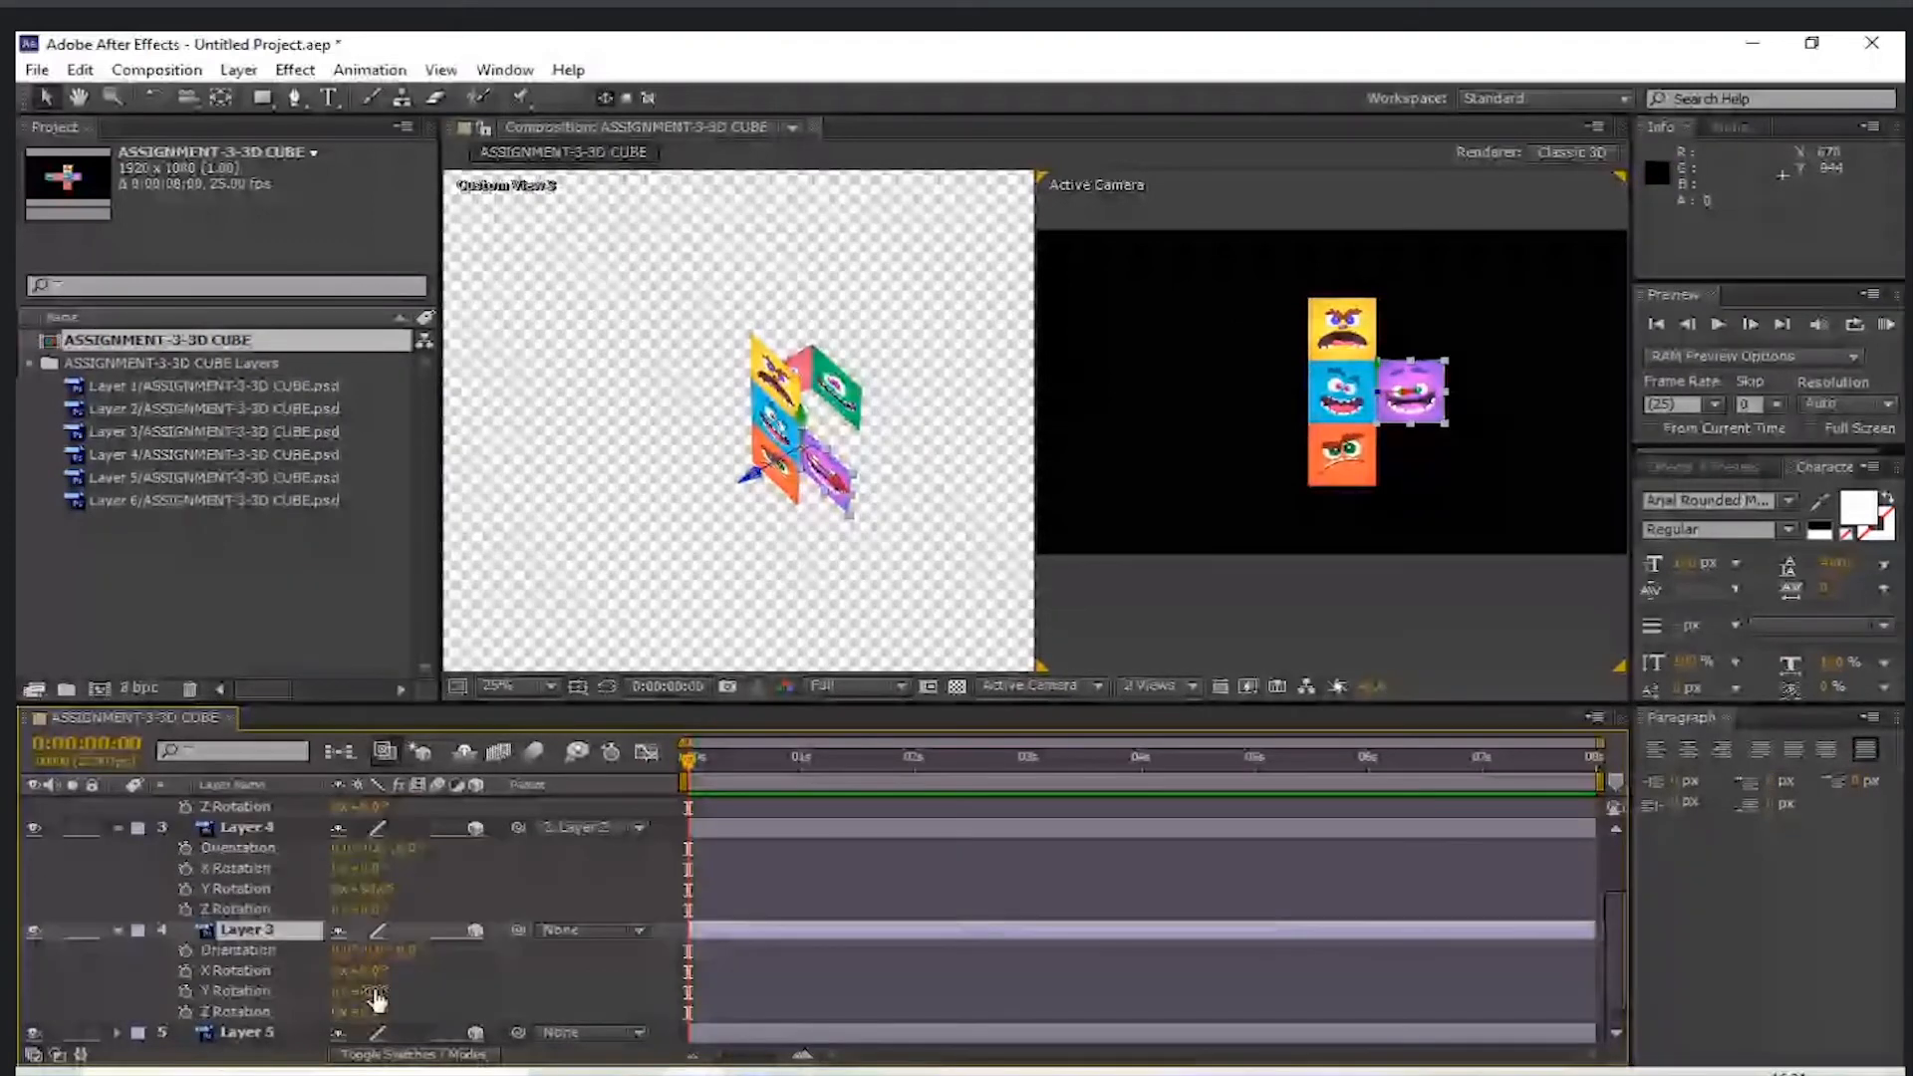
drag(374, 995, 356, 994)
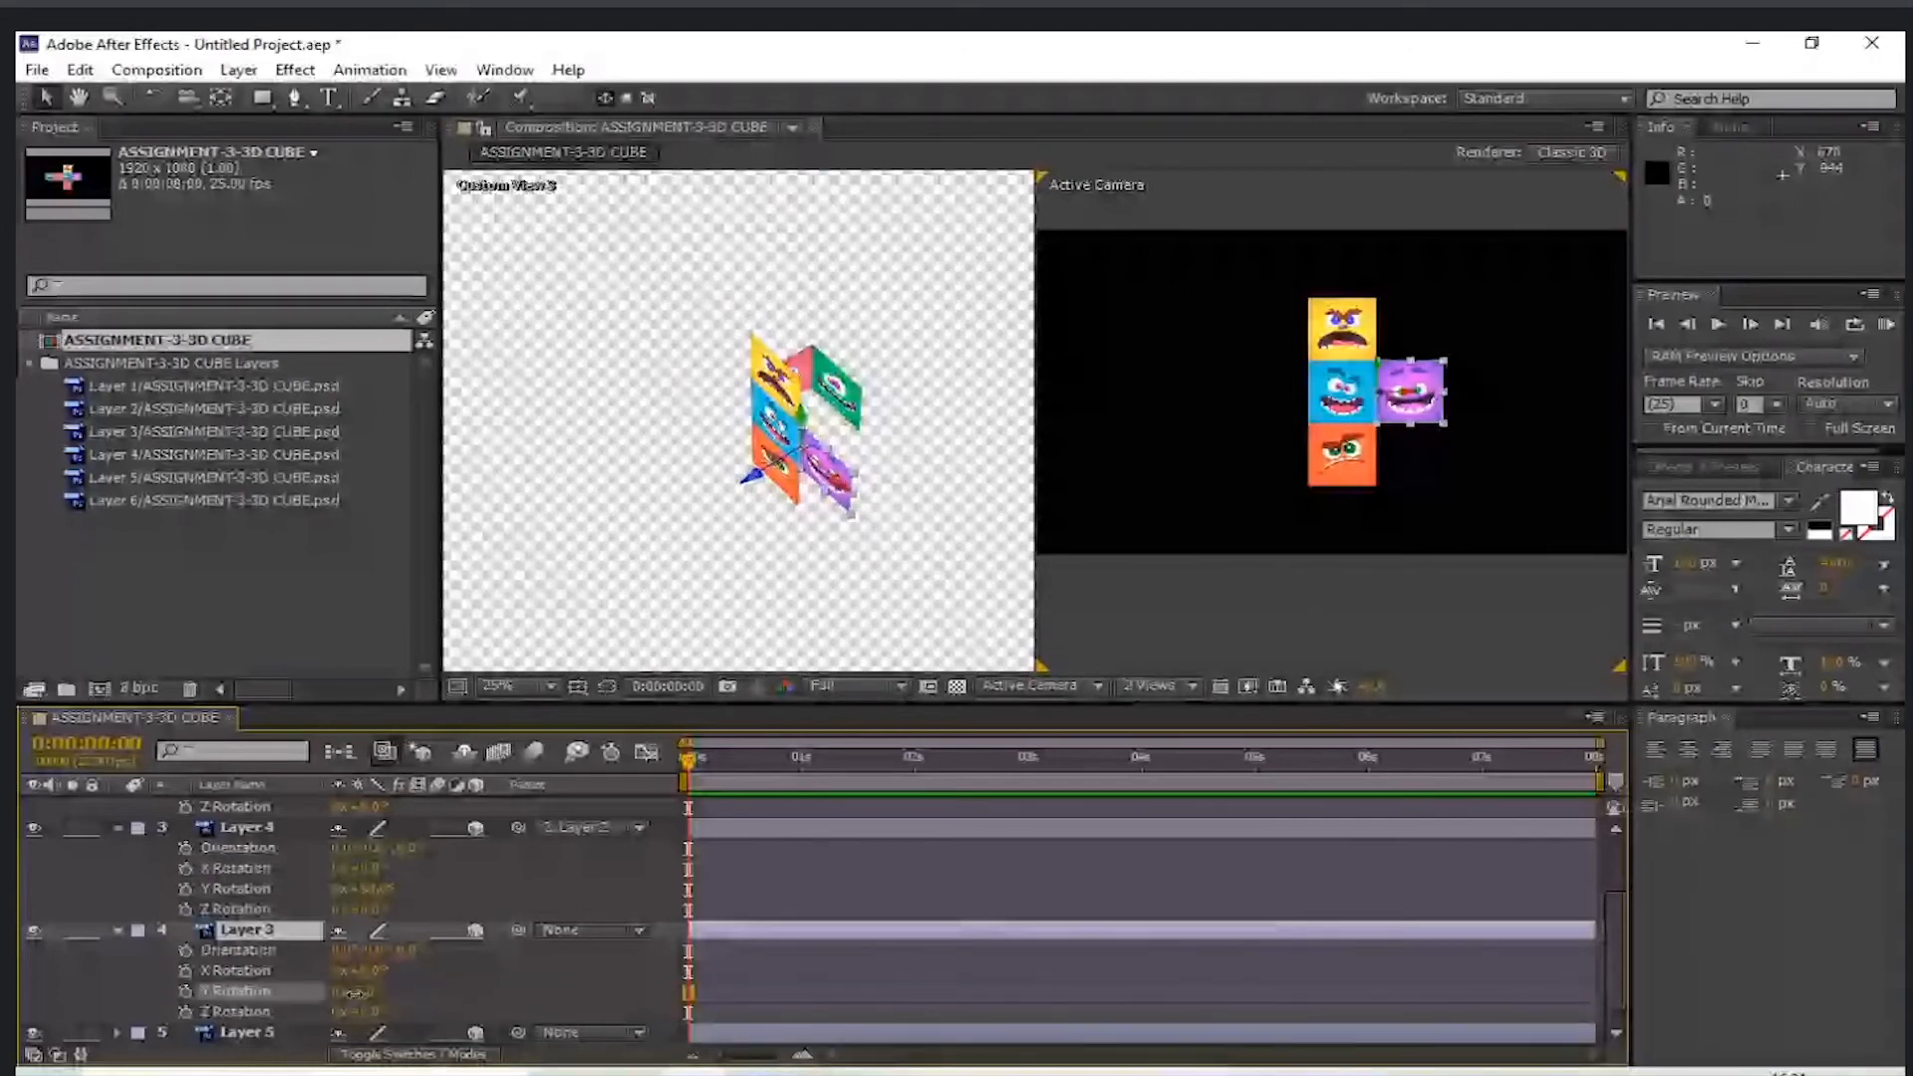
click(356, 994)
text(-90)
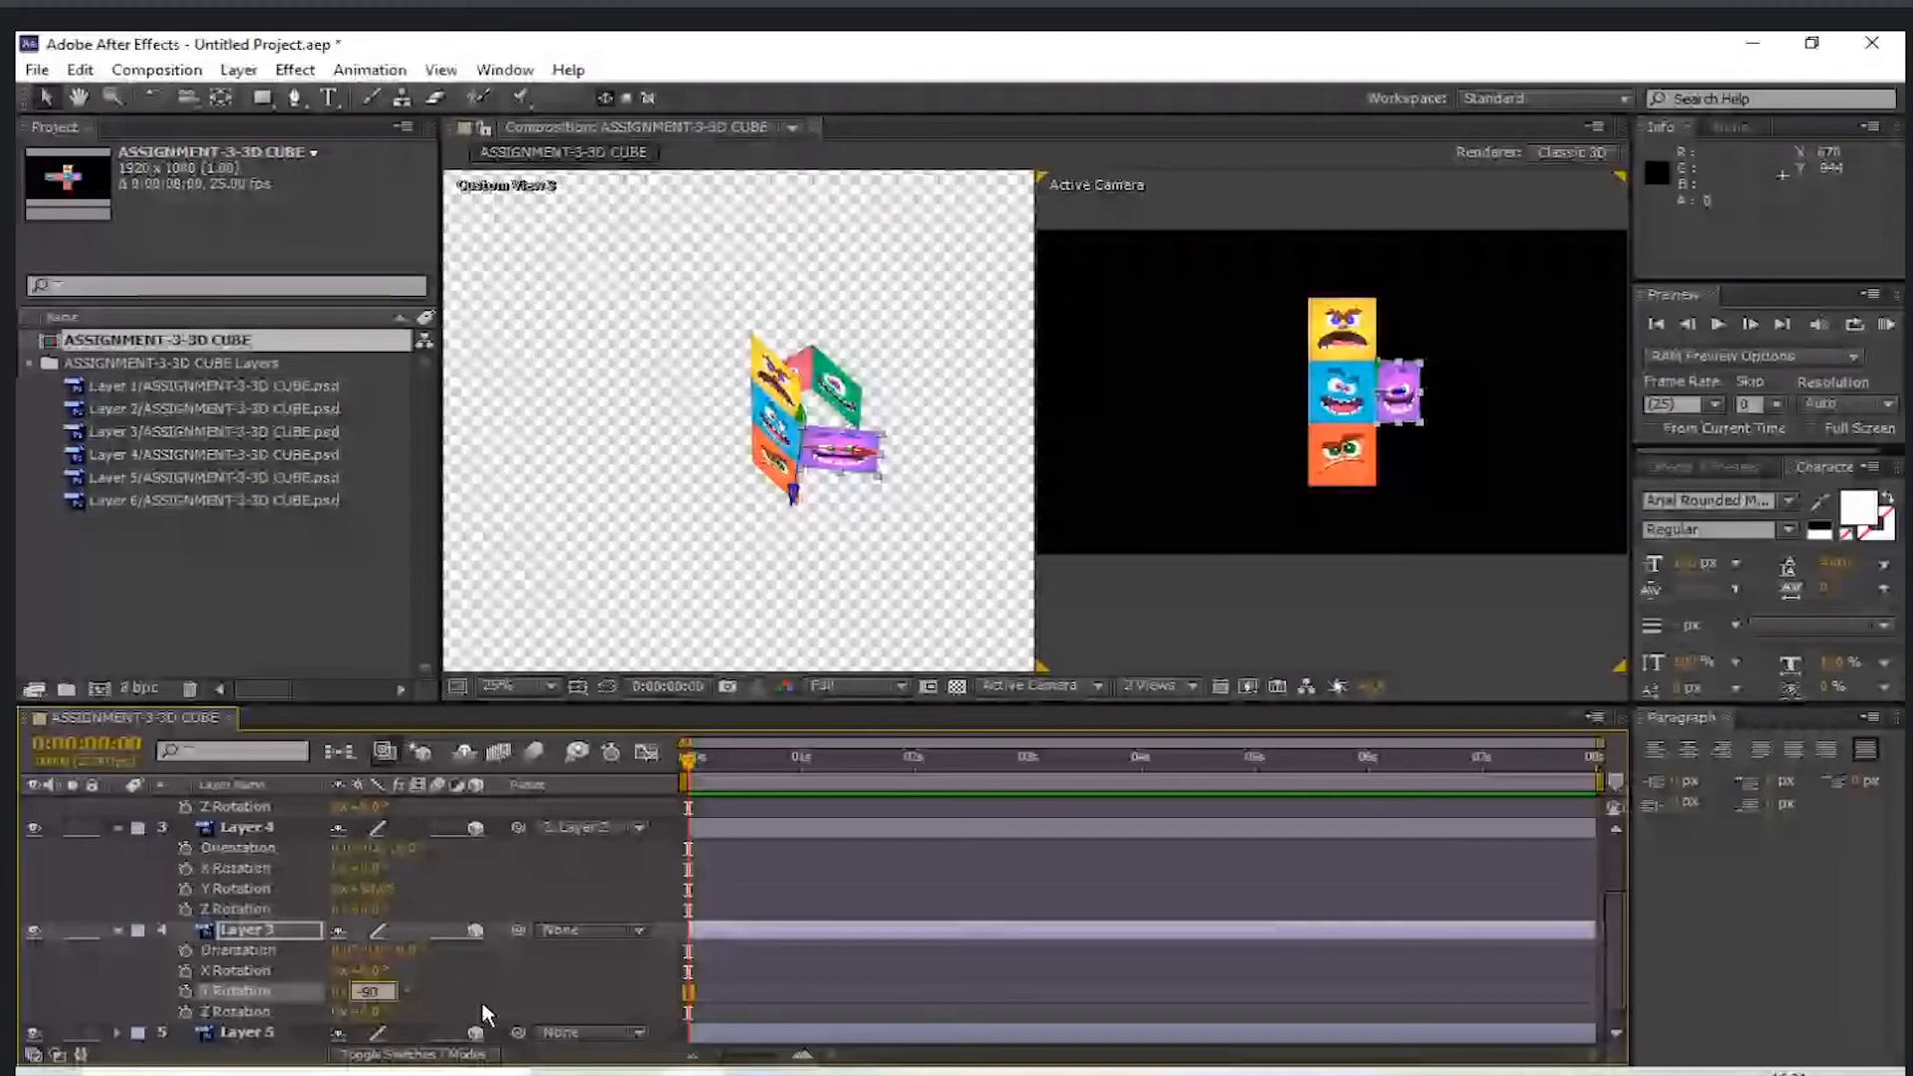
key(Return)
key(c)
drag(961, 445, 917, 413)
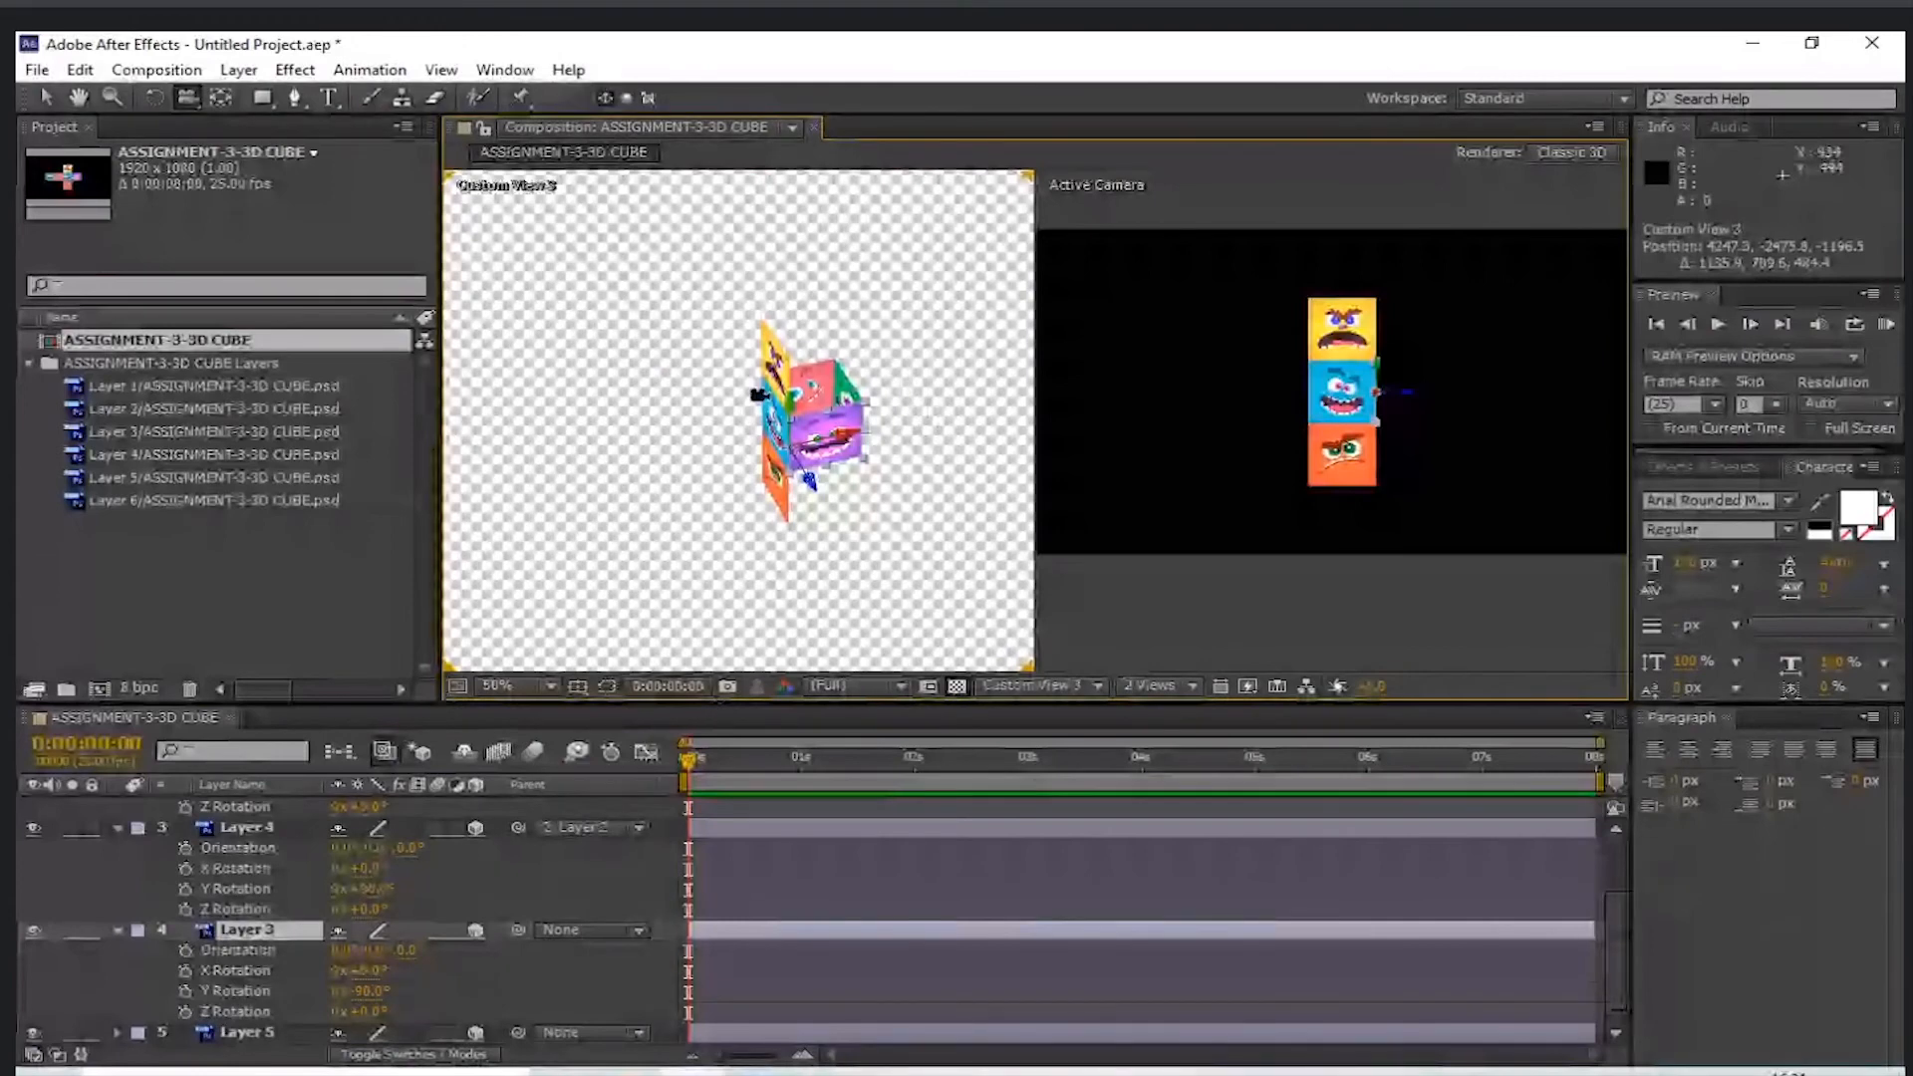
- Set Layer 5's X Rotation to -90° to fold the yellow face over the cube's top
scroll(293, 972, down, 1)
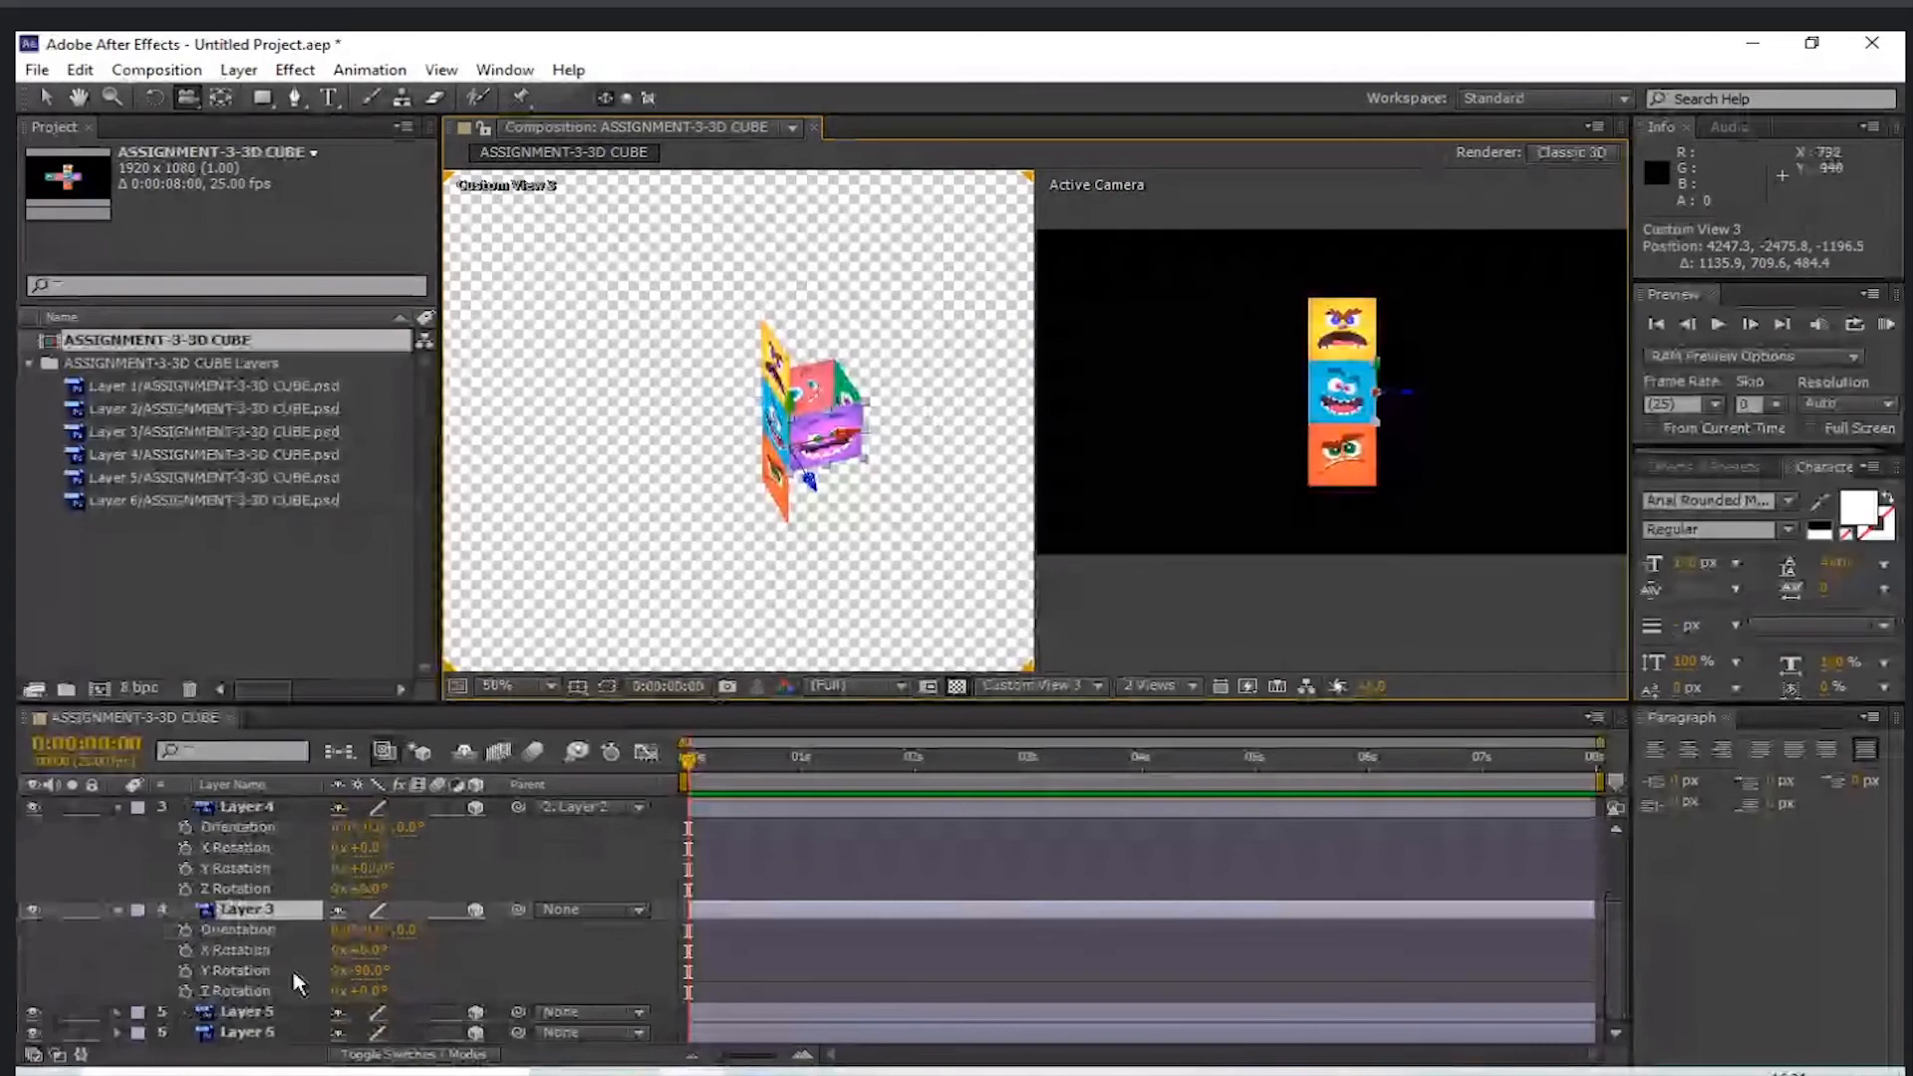
click(230, 1014)
key(r)
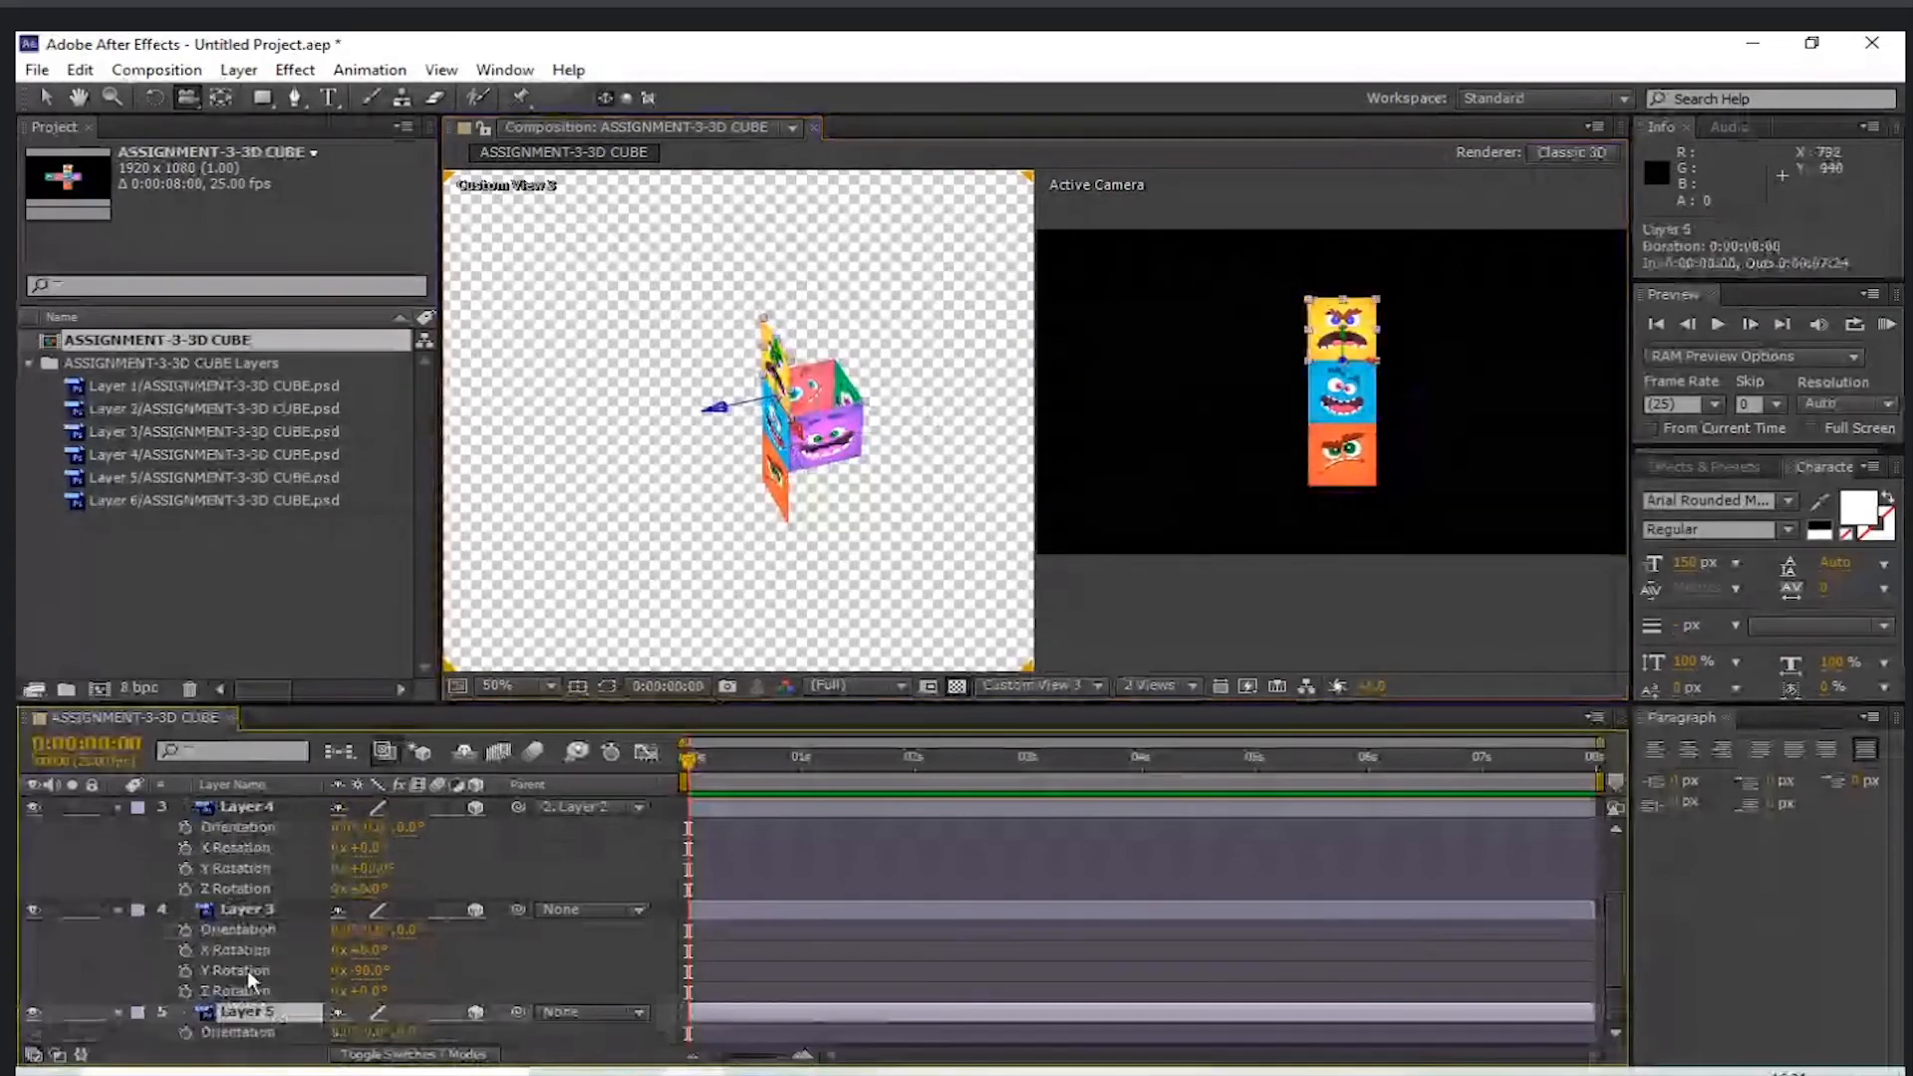
scroll(247, 971, down, 3)
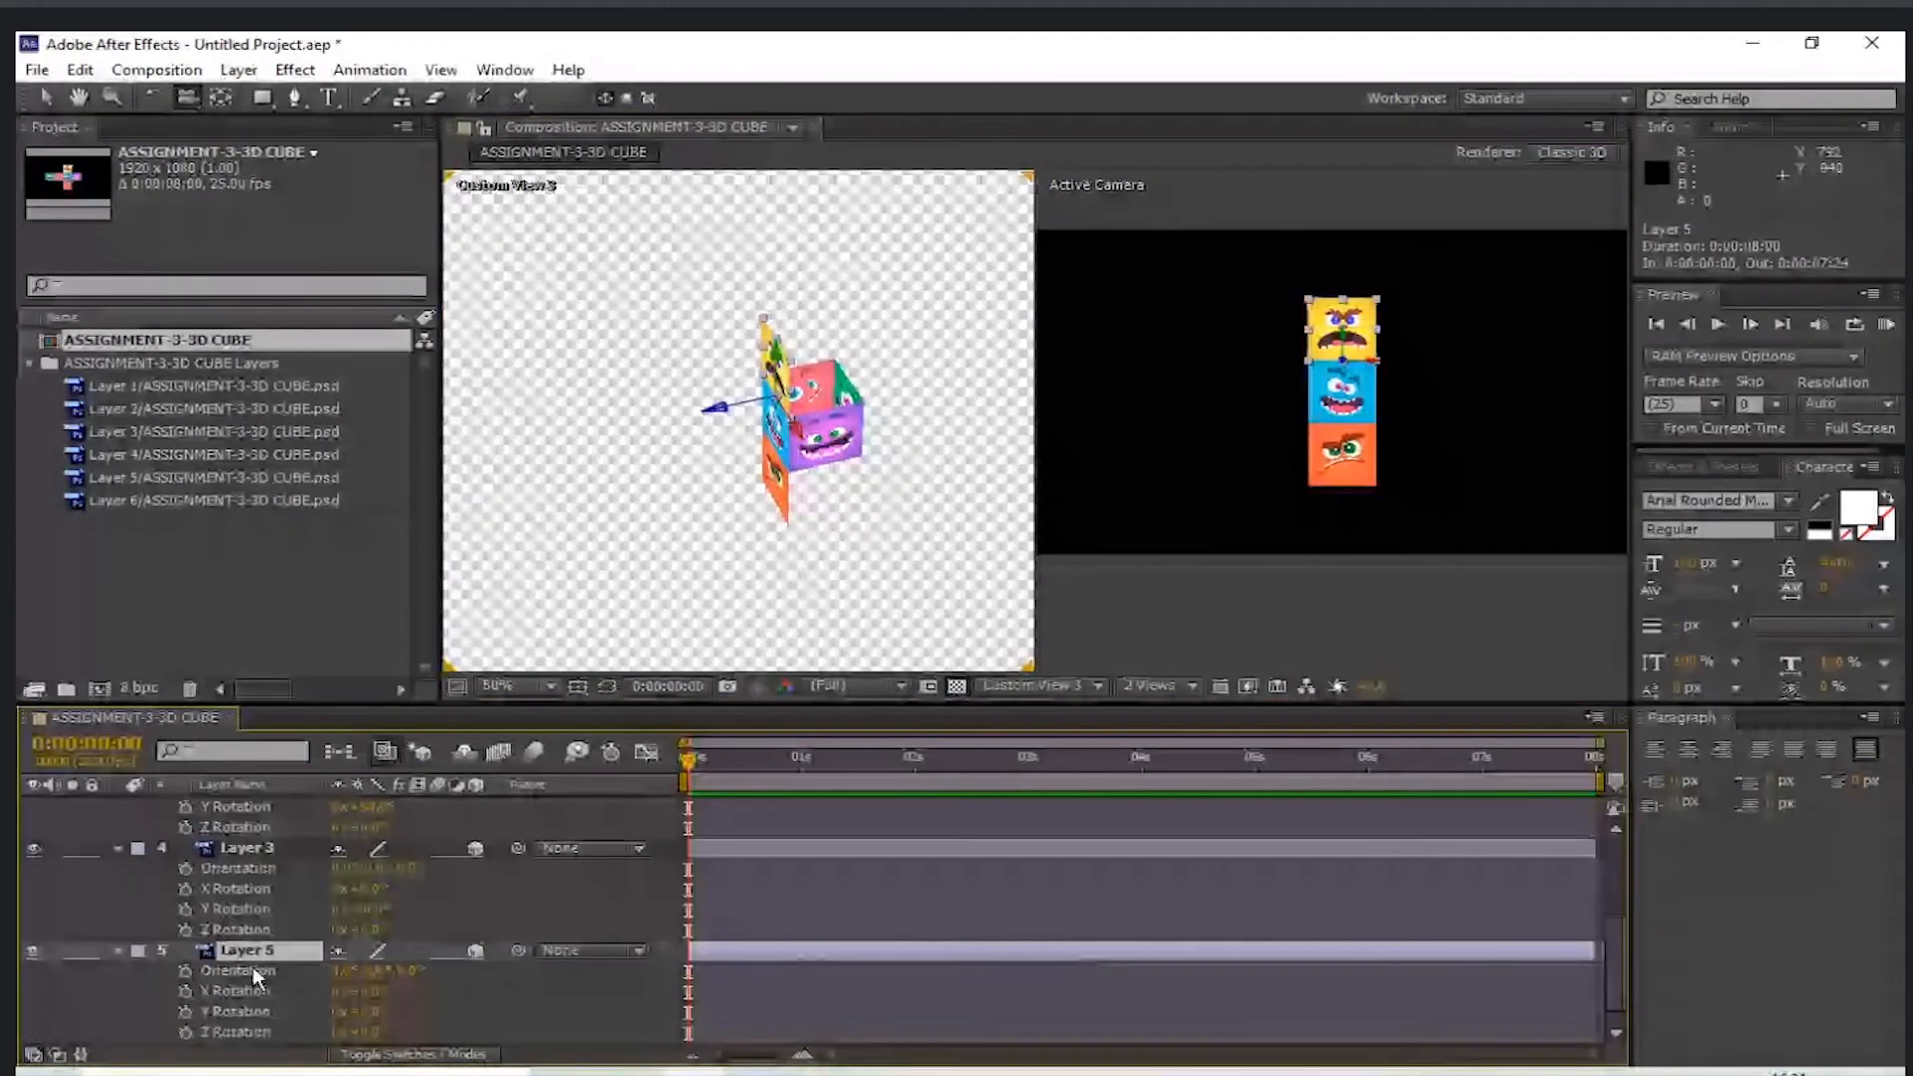
drag(371, 992, 410, 992)
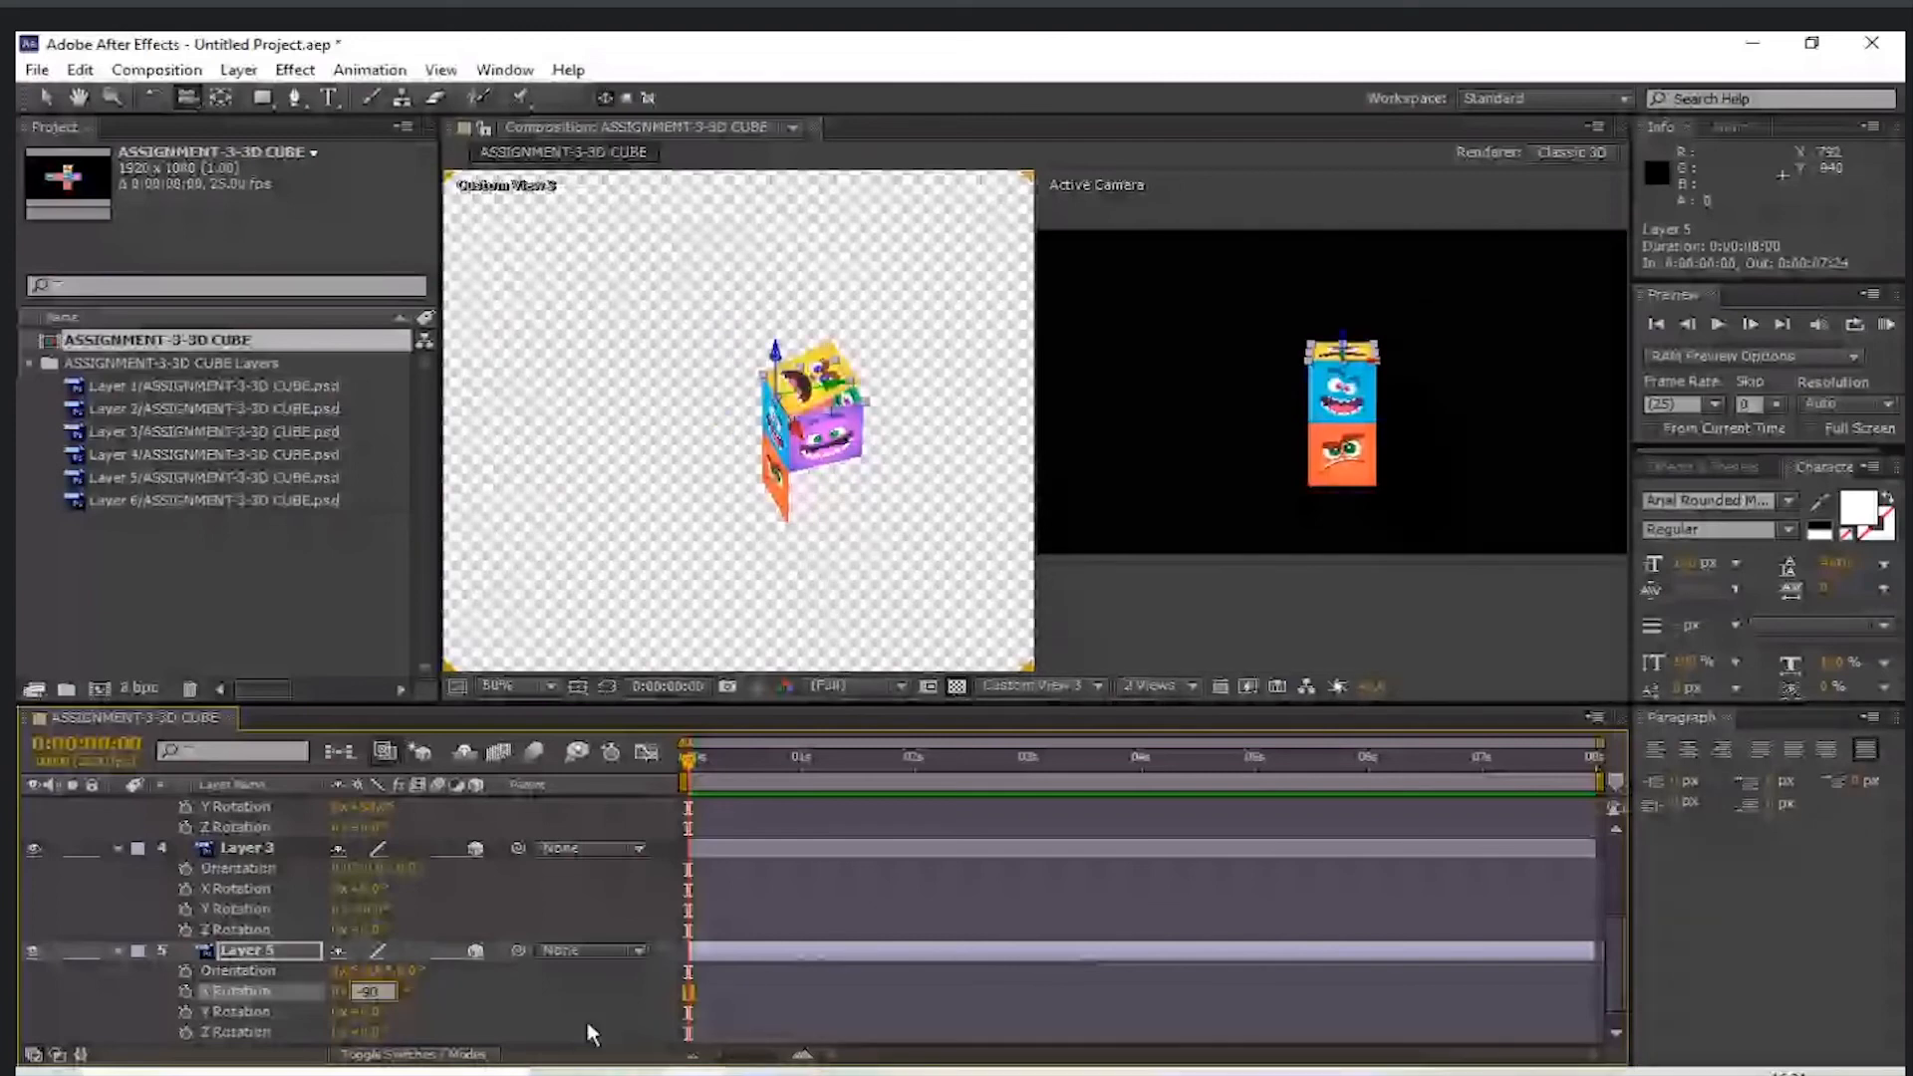
click(588, 1026)
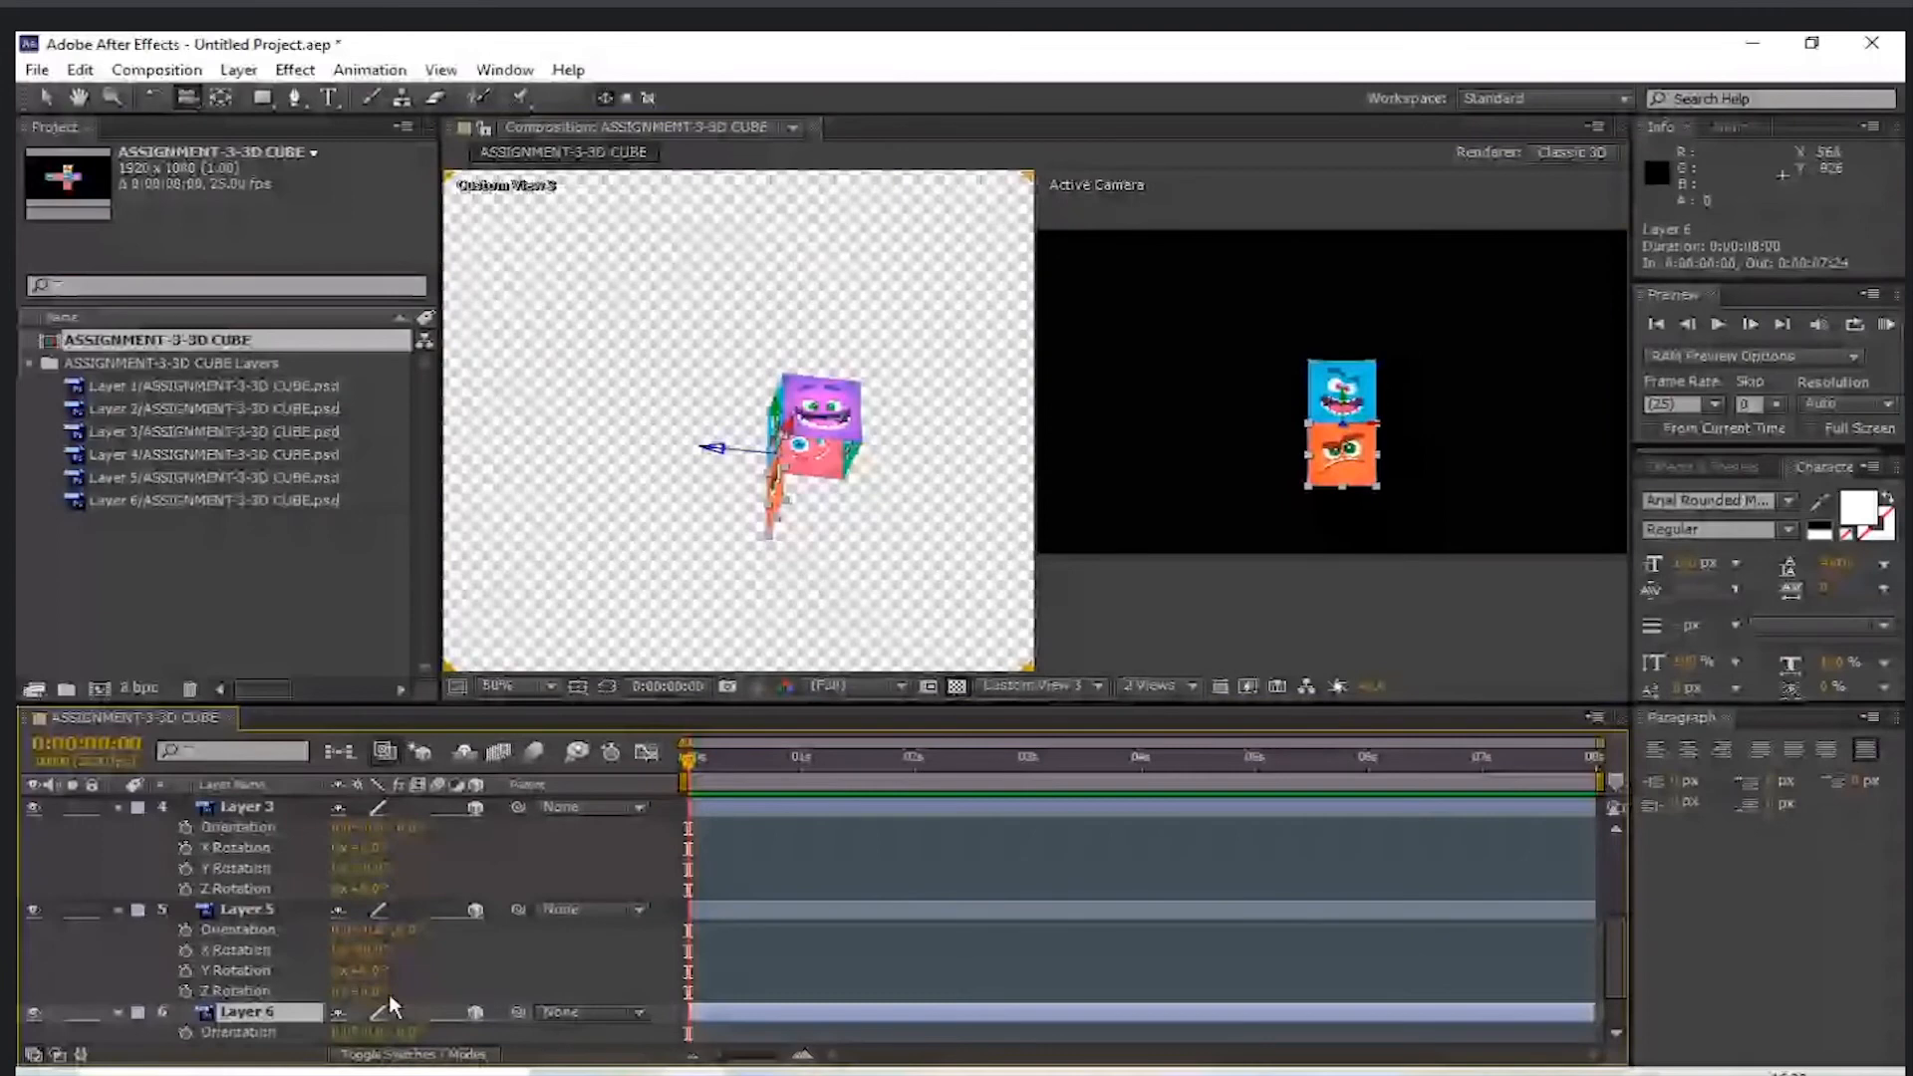
- Set Layer 6's X Rotation to 90° to fold the orange face under the cube
scroll(389, 995, down, 1)
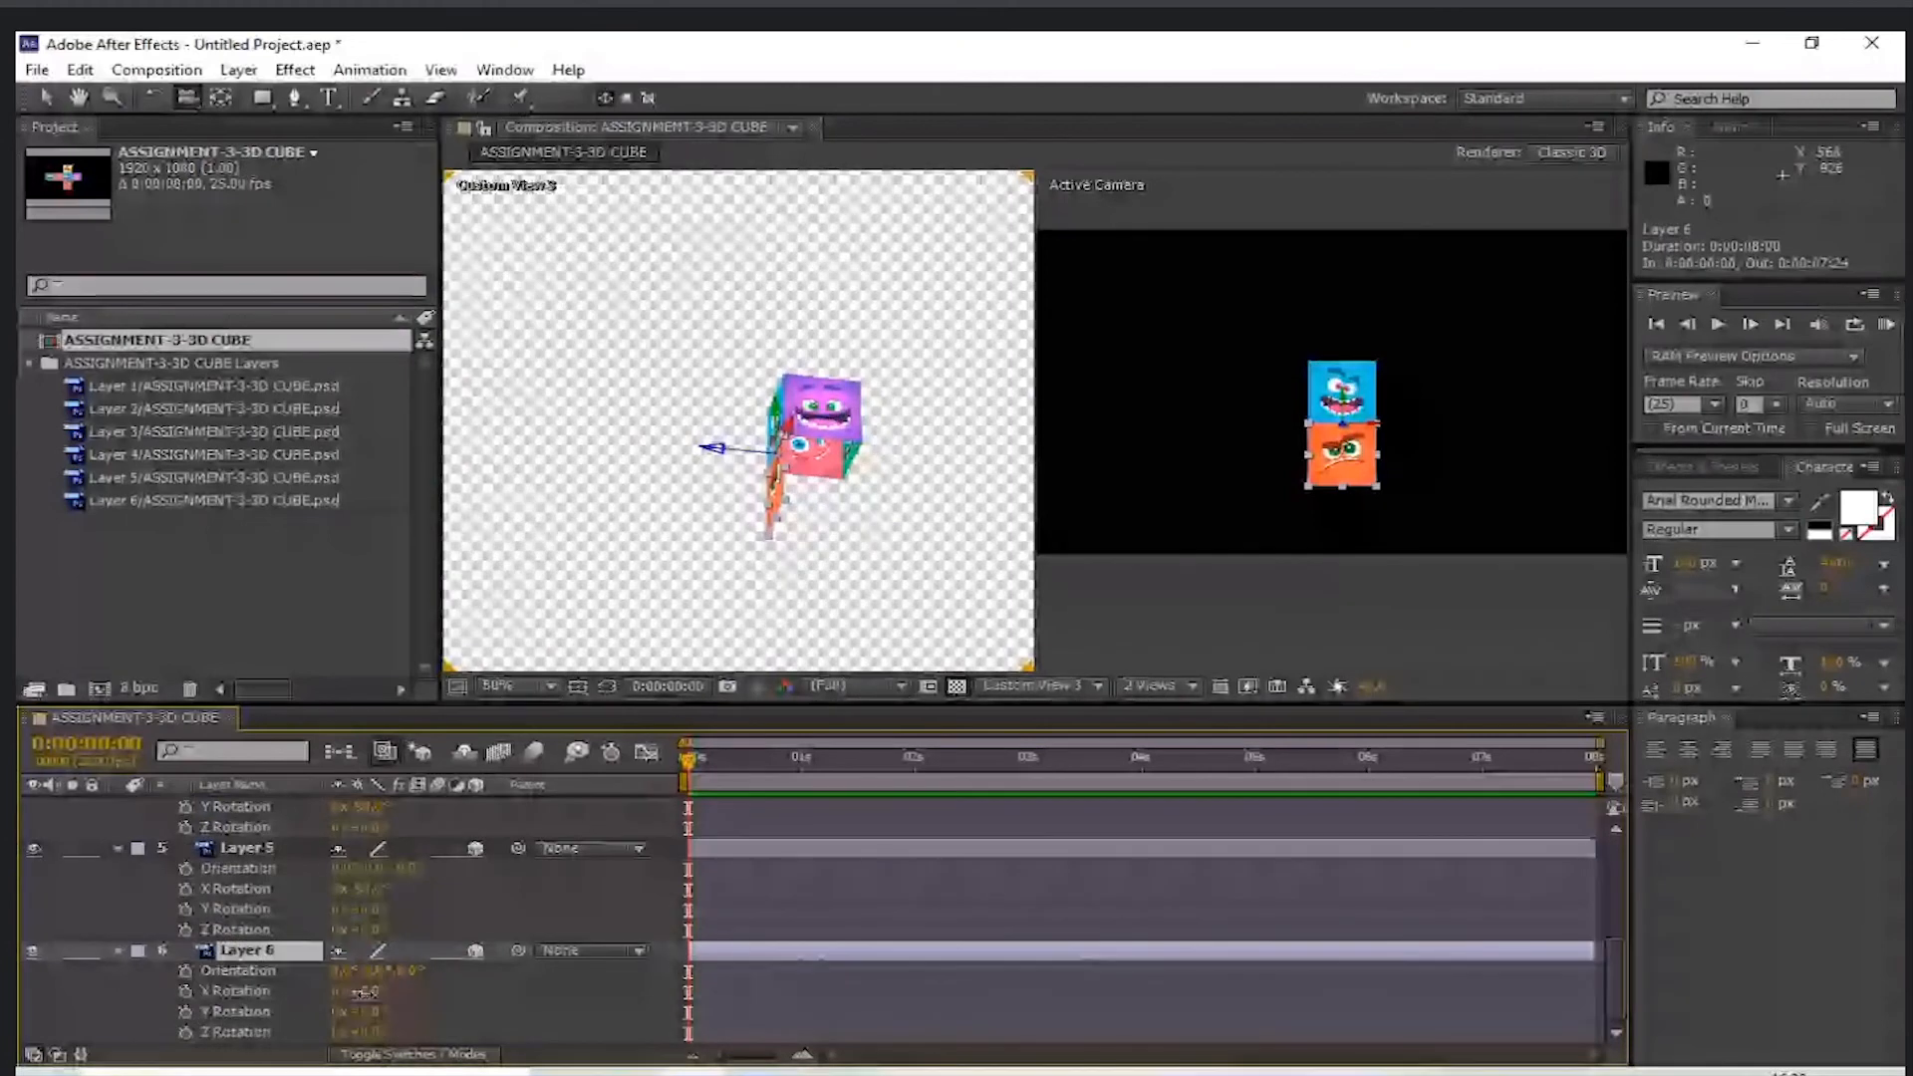
drag(365, 993, 462, 998)
click(372, 993)
text(90)
click(493, 1011)
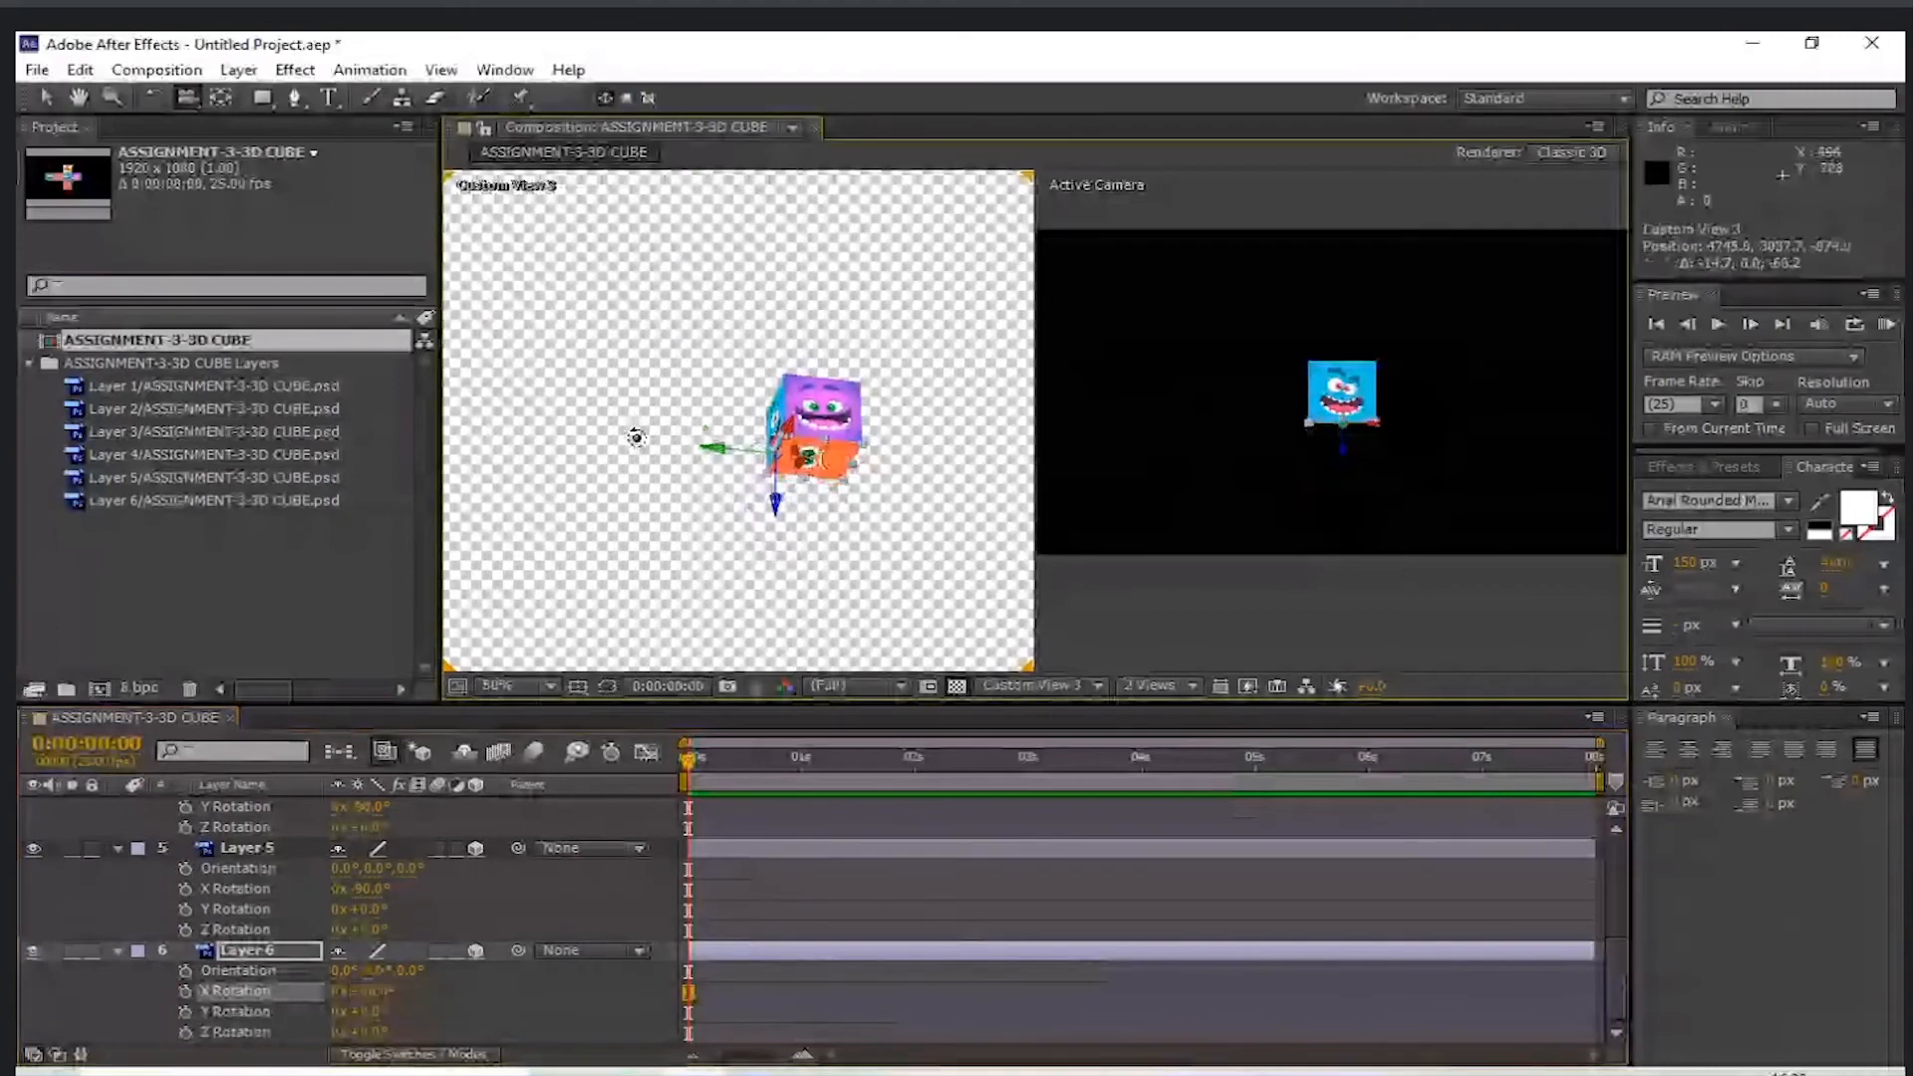
- Inspect the folded cube from several angles, switching to the Orbit Camera Tool
drag(635, 437, 901, 560)
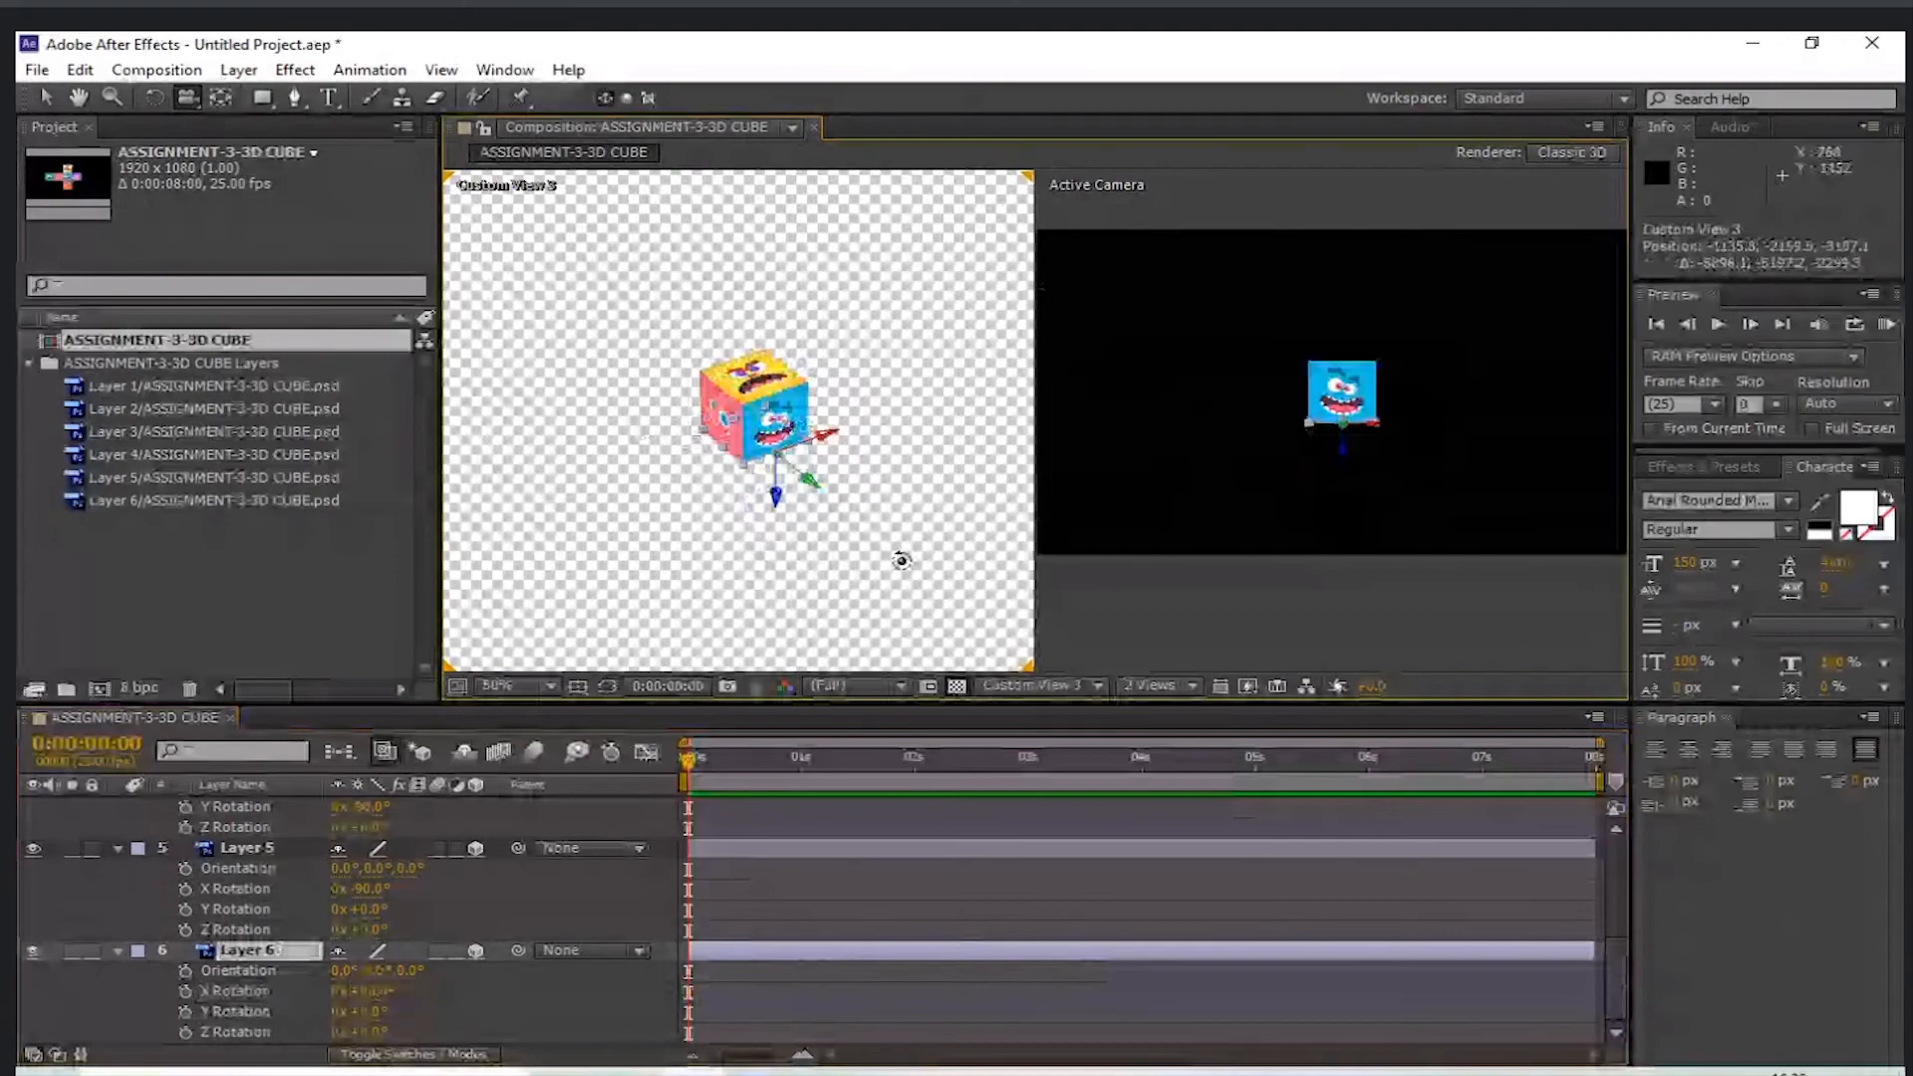
drag(901, 560, 829, 372)
drag(188, 97, 296, 139)
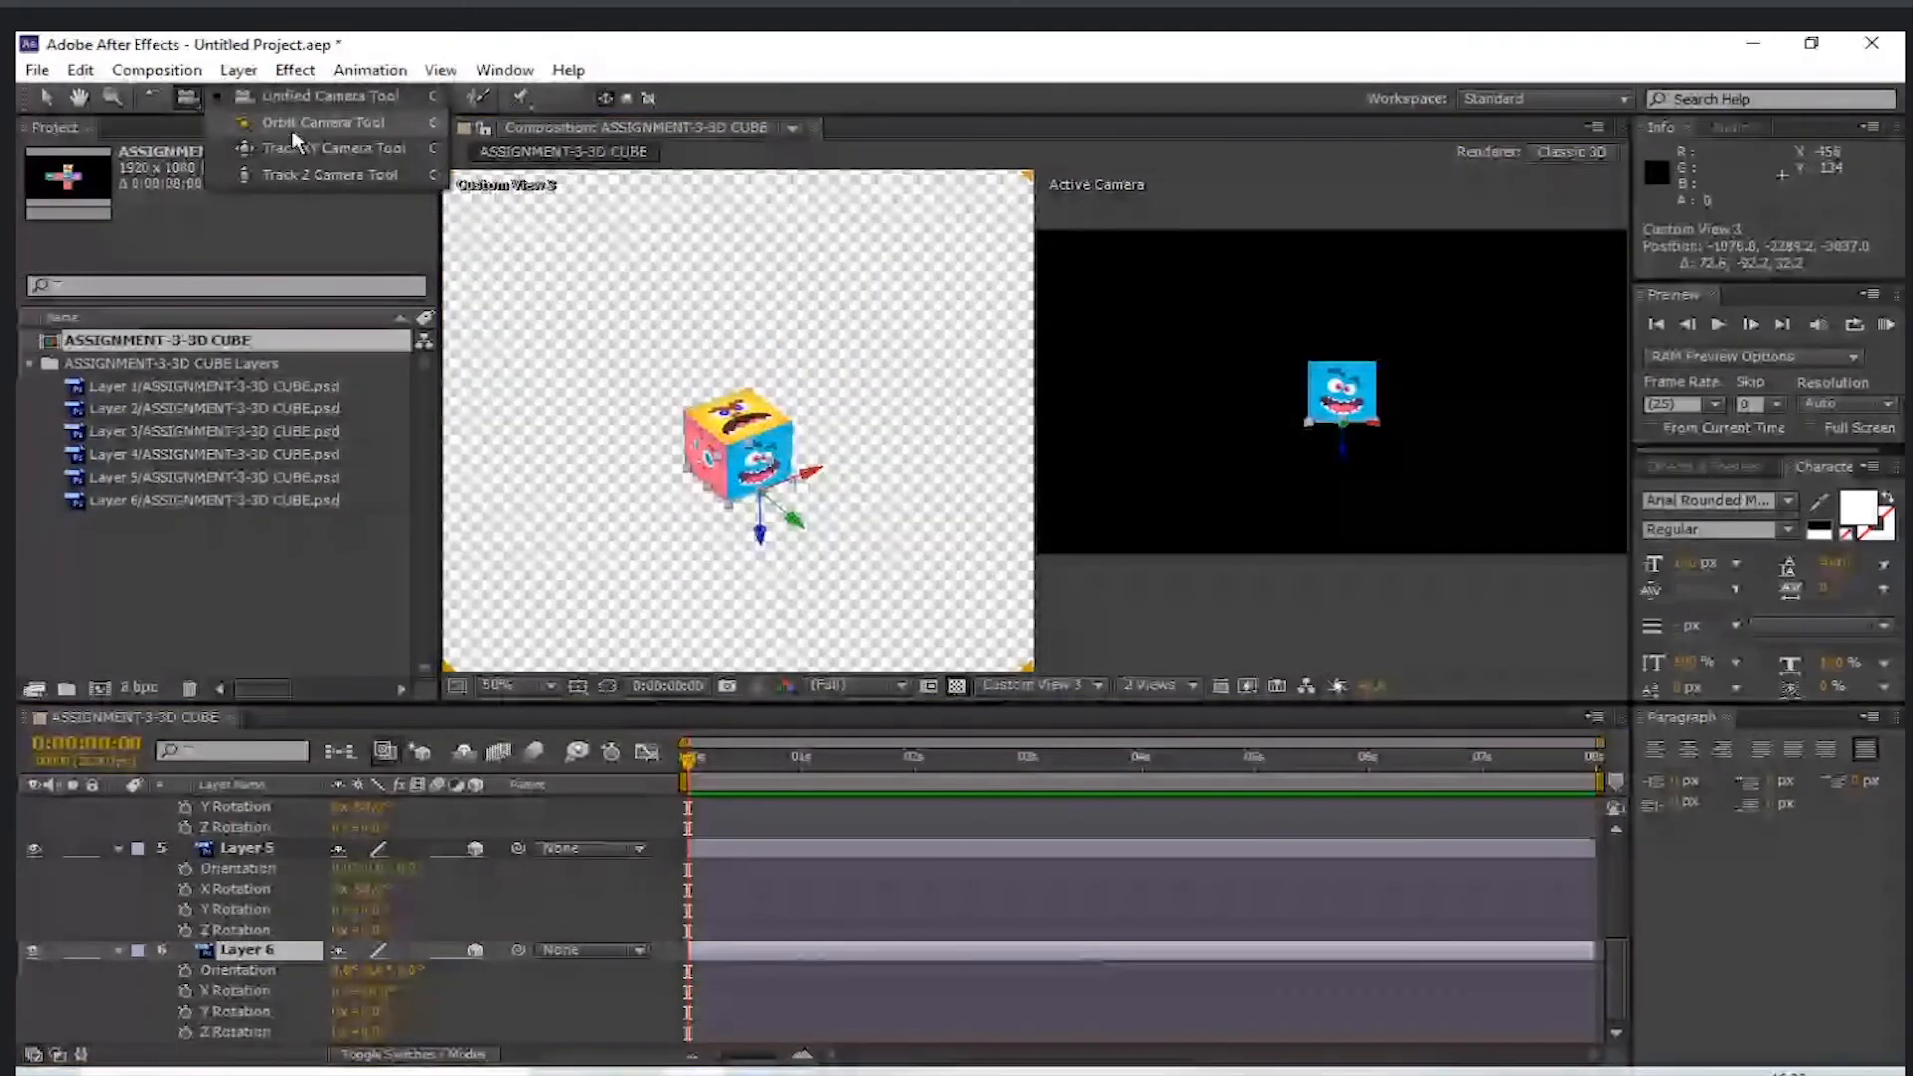
click(296, 140)
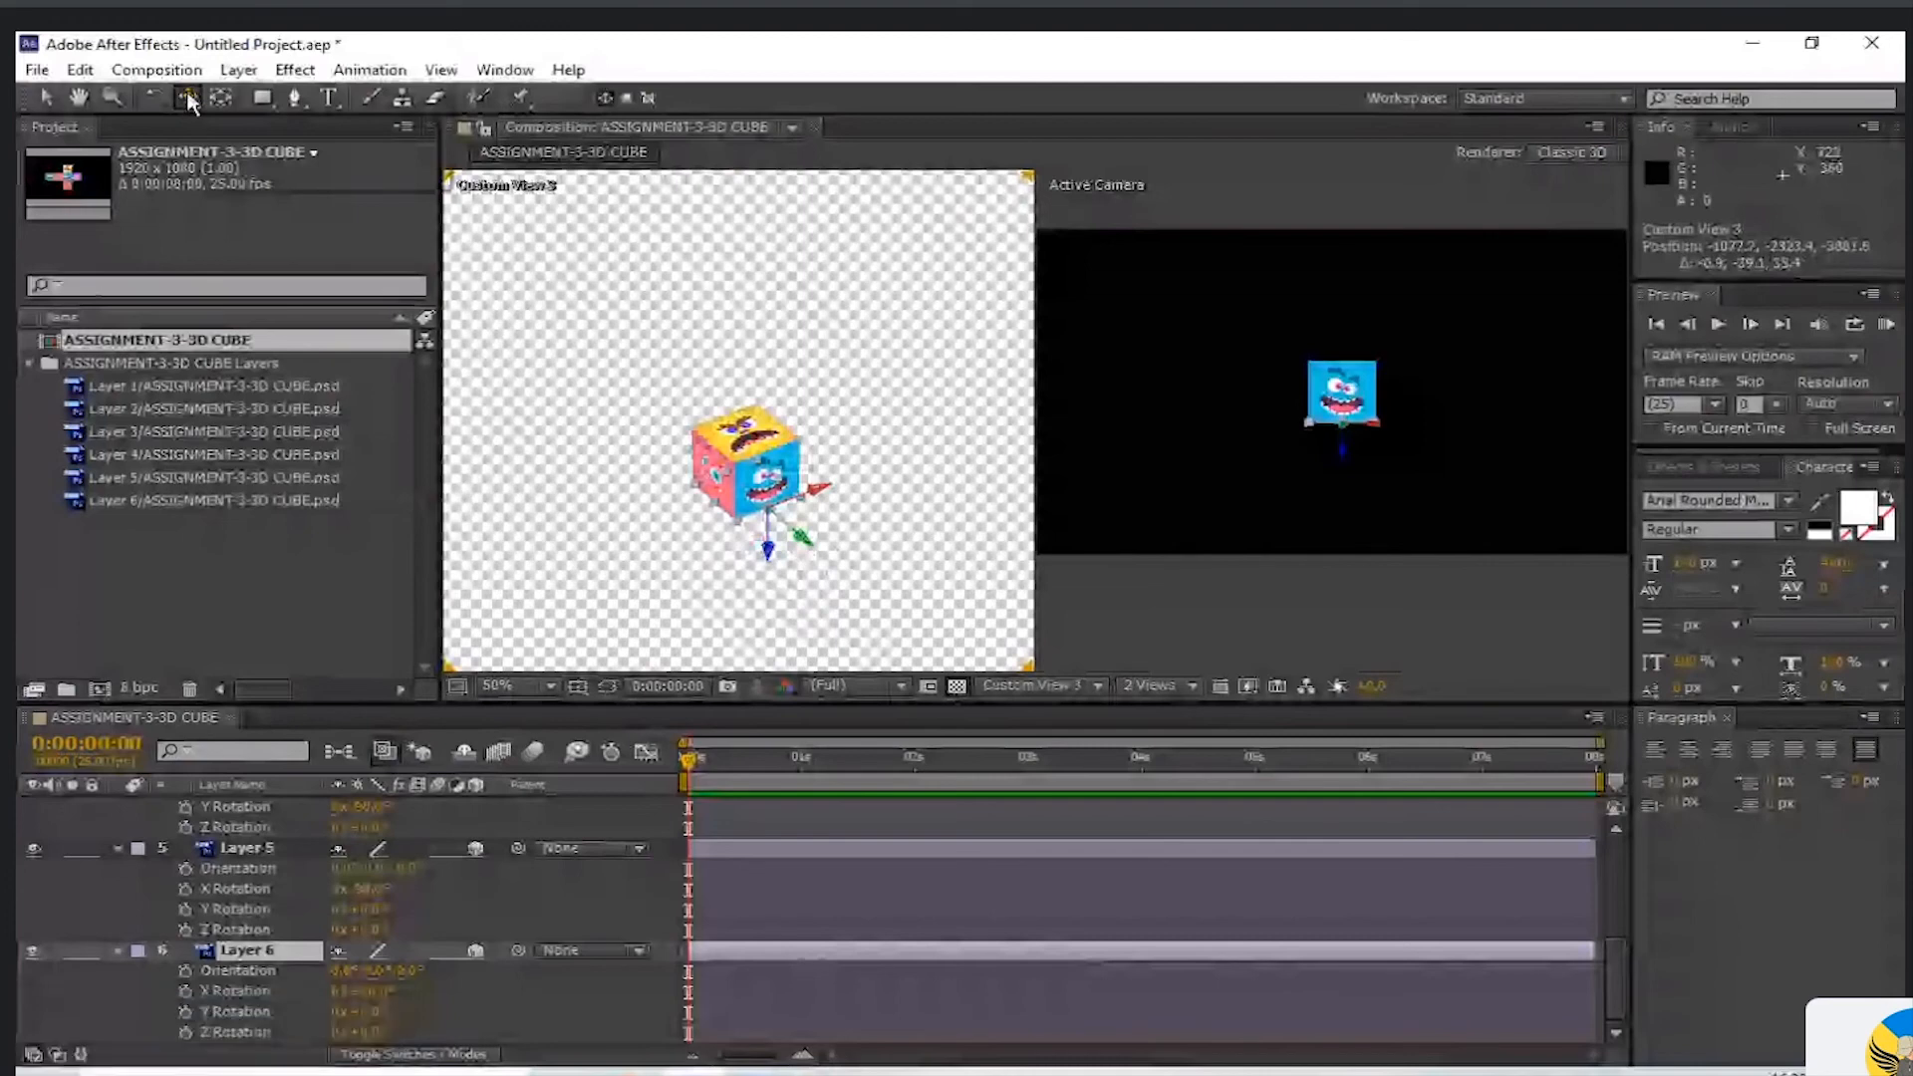
drag(189, 100, 249, 122)
drag(658, 419, 846, 442)
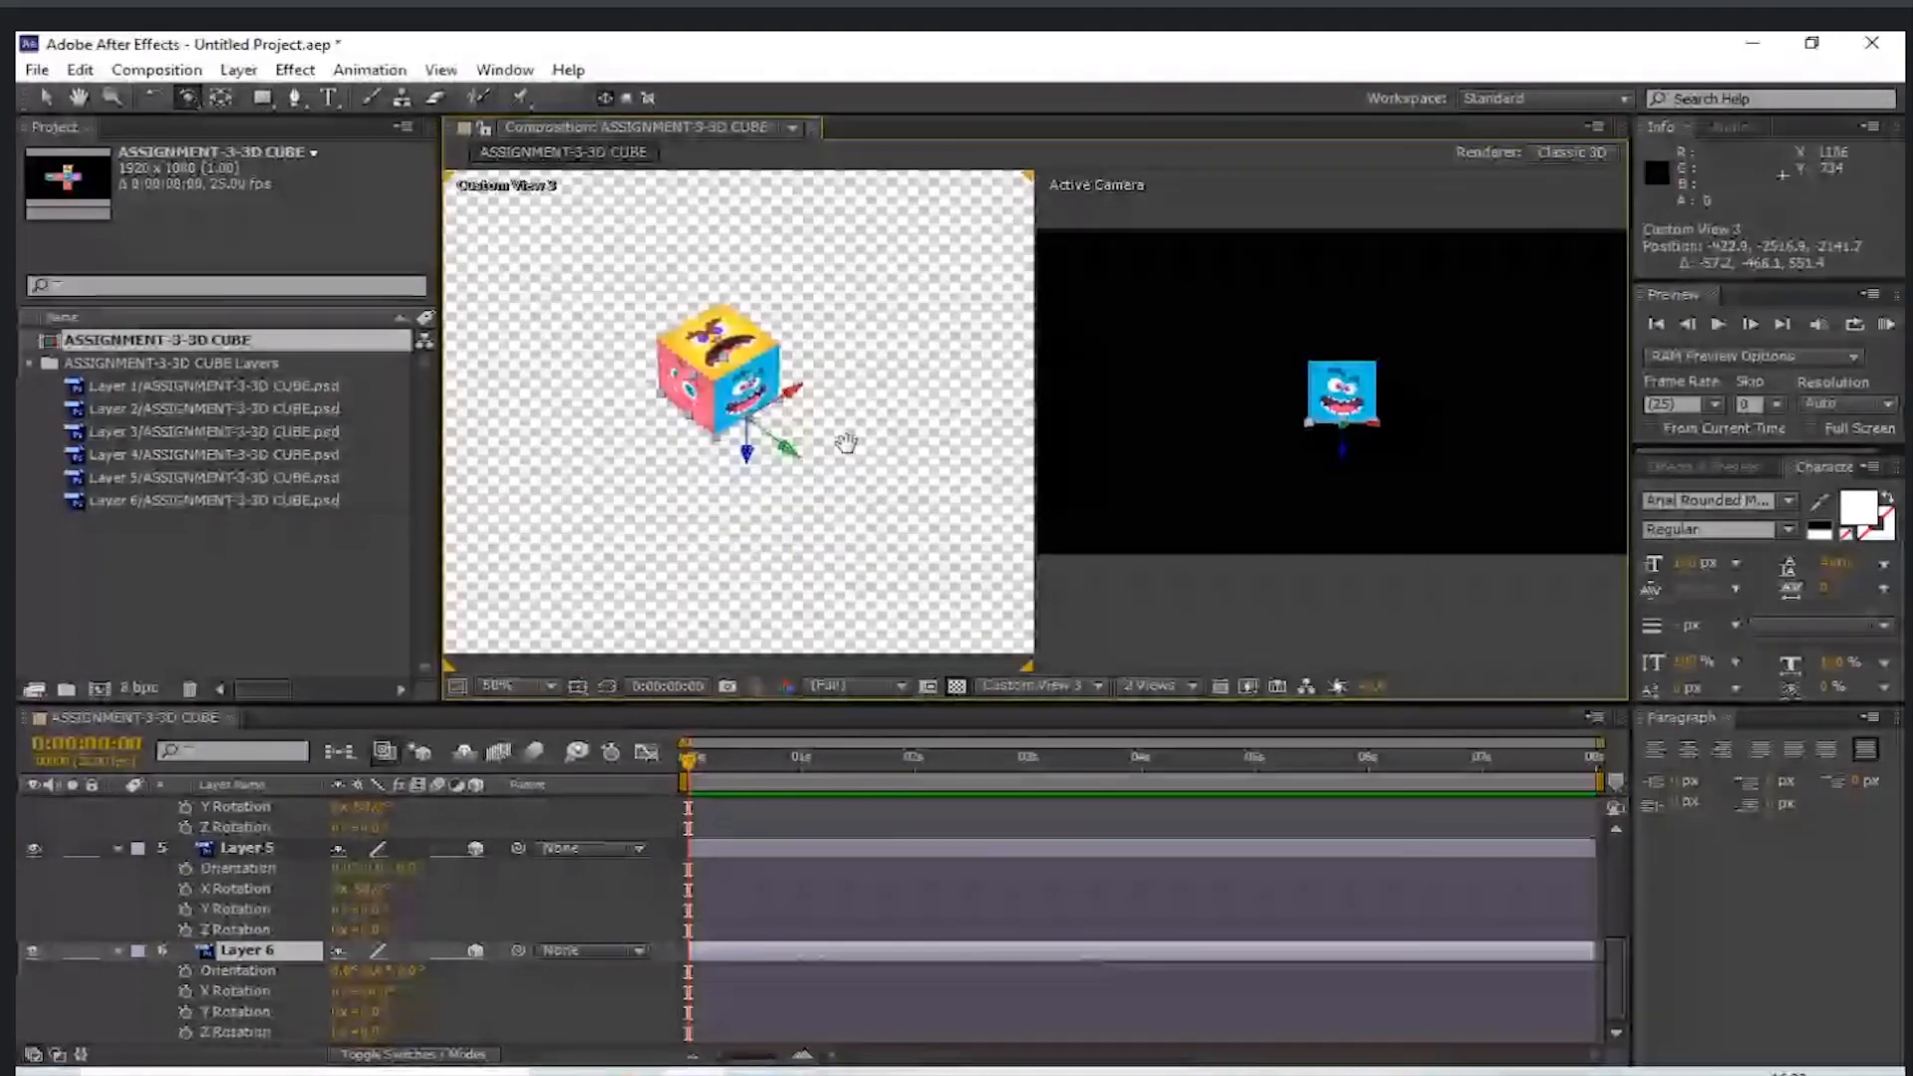
- Collapse the rotation properties of Layers 2 to 6 and deselect Layer 6
scroll(122, 837, up, 5)
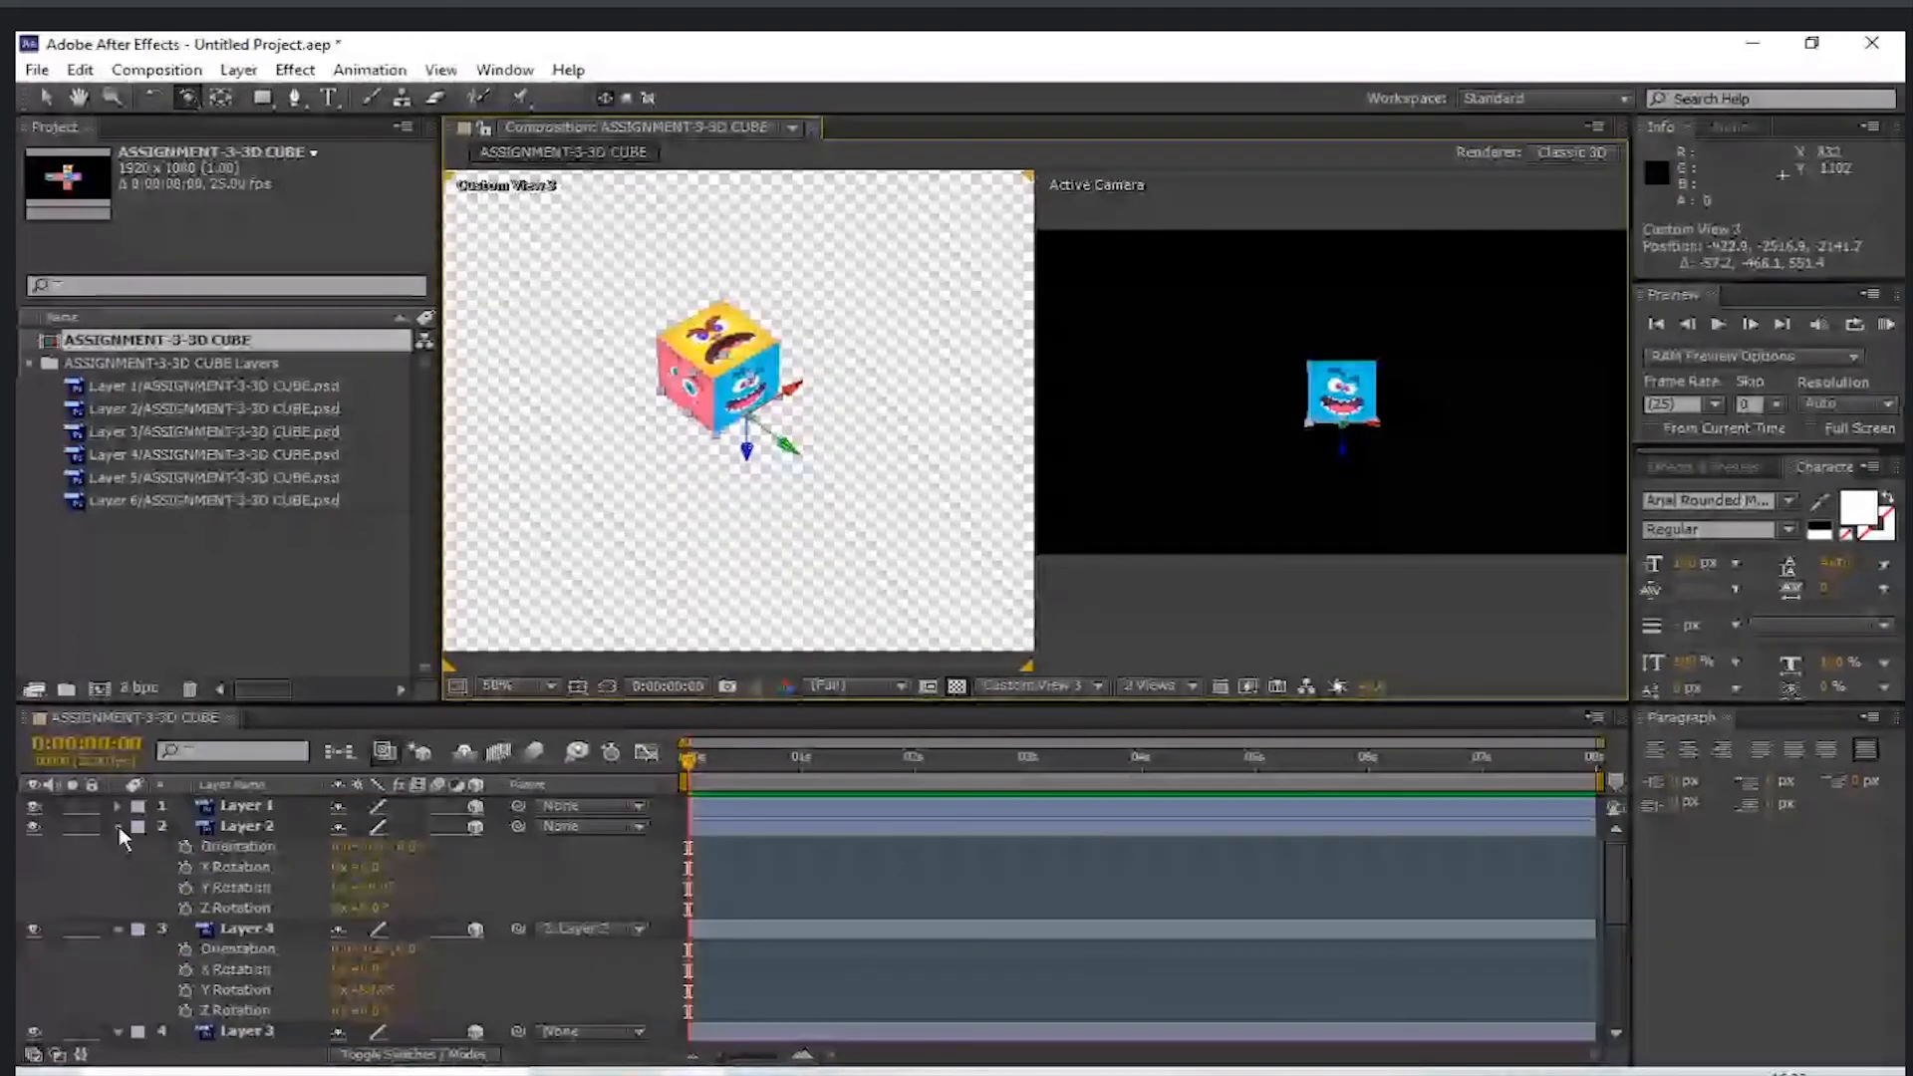
click(118, 828)
click(117, 847)
click(118, 868)
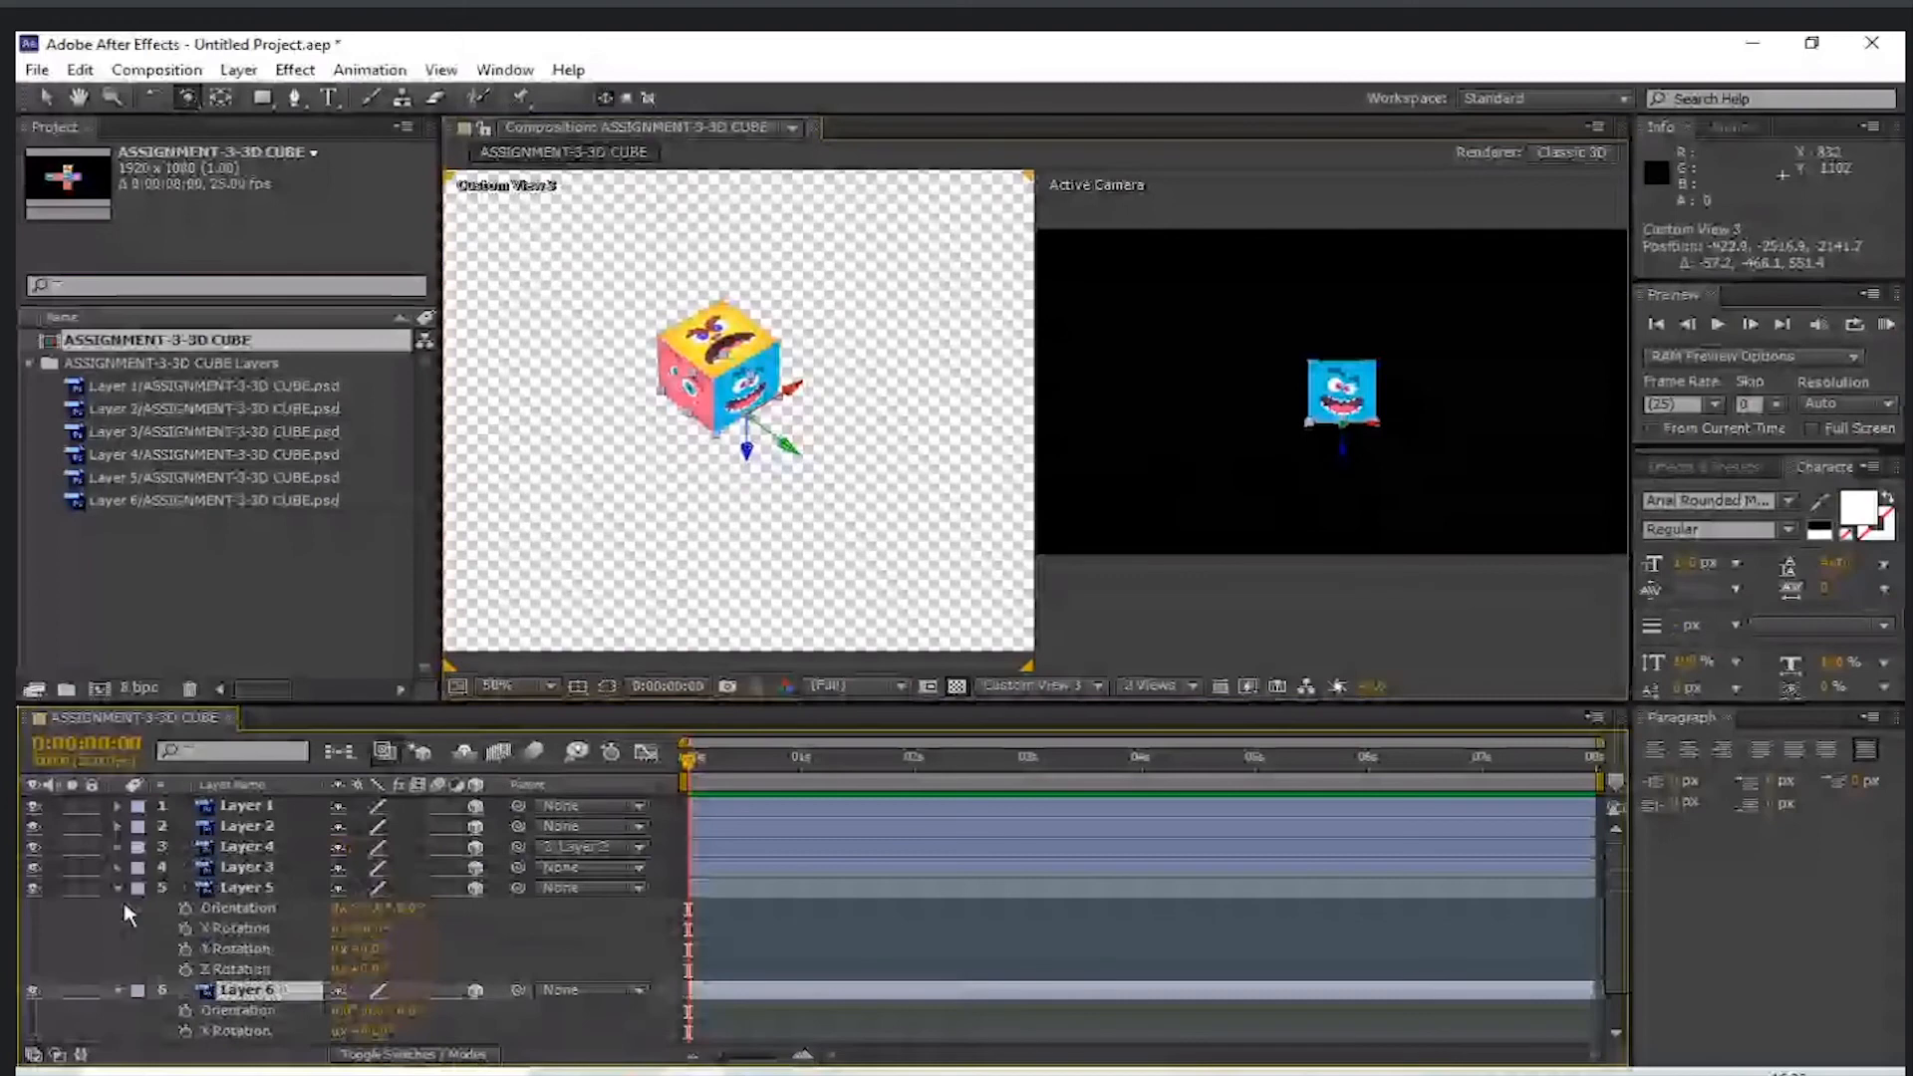
click(117, 888)
click(118, 908)
click(281, 978)
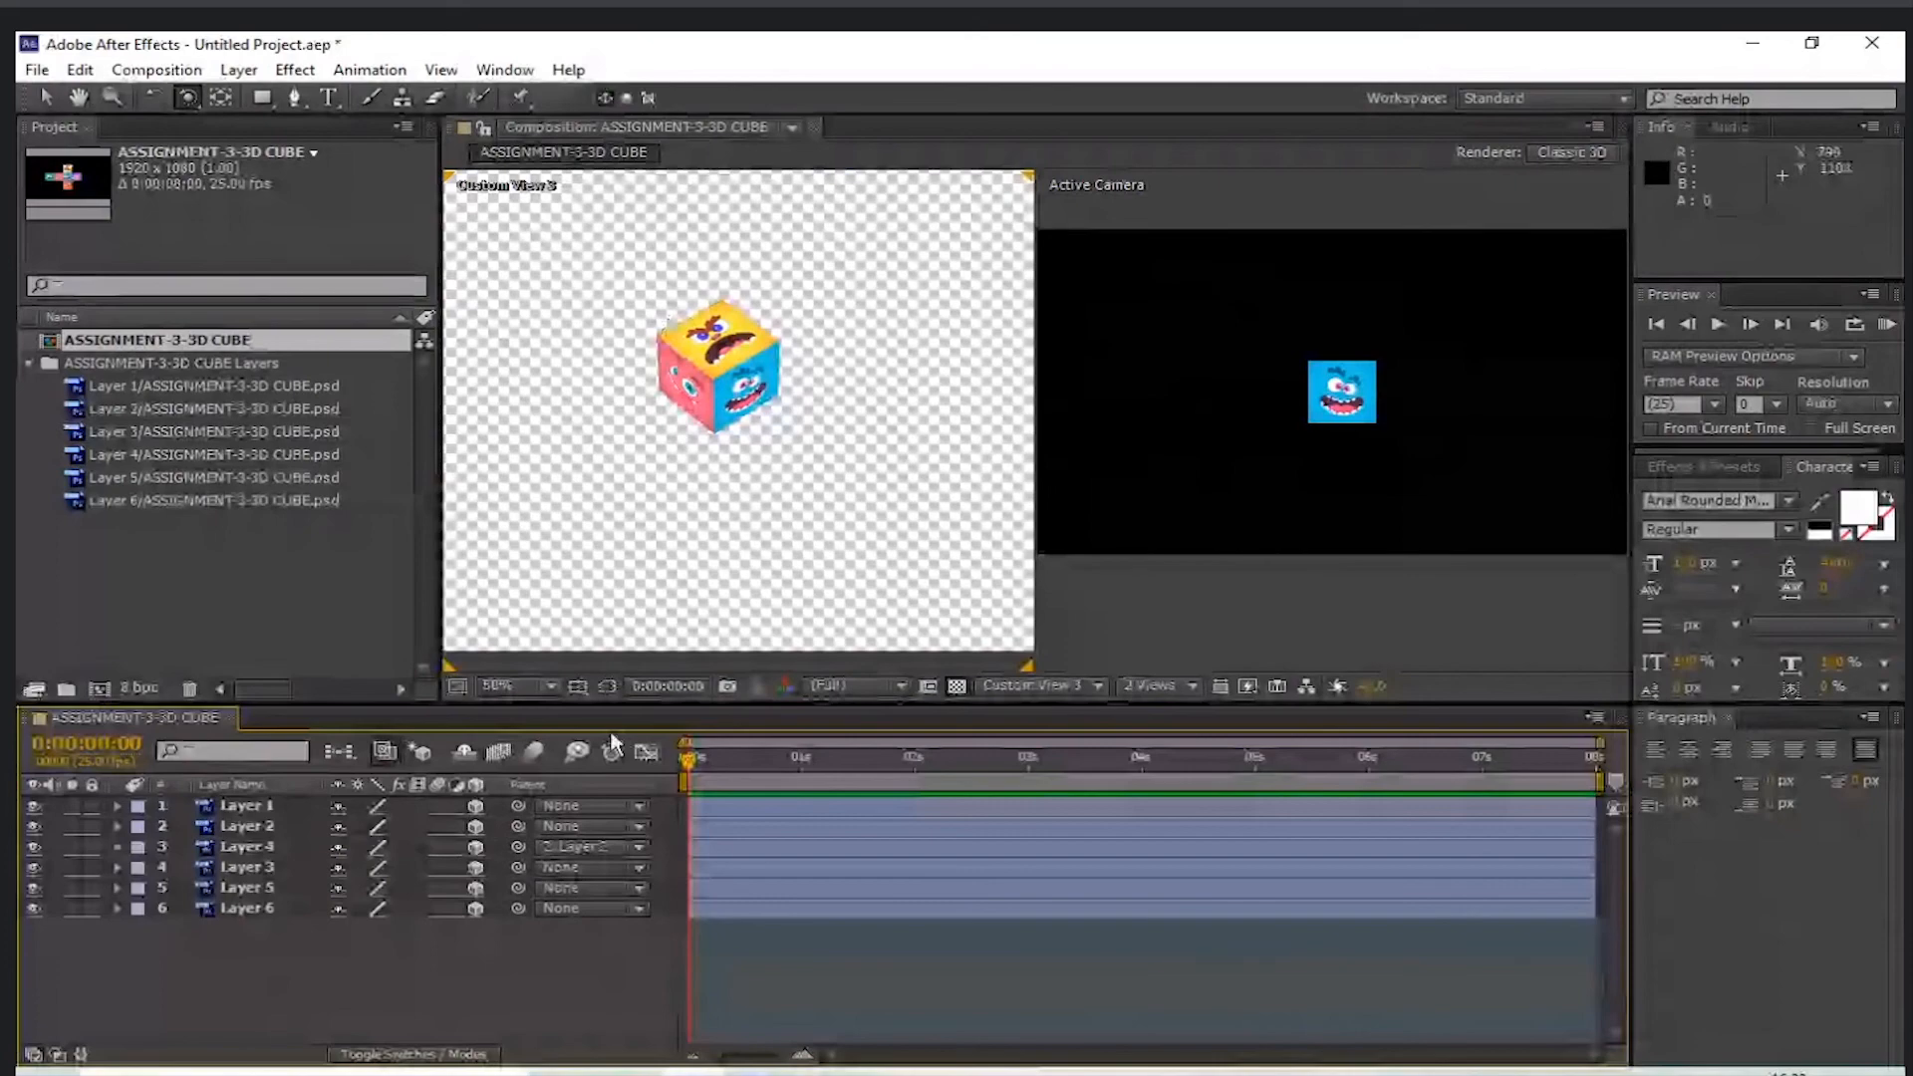
- Open Paint and draw a rough freehand box with curved strokes around it on the blank canvas
key(super)
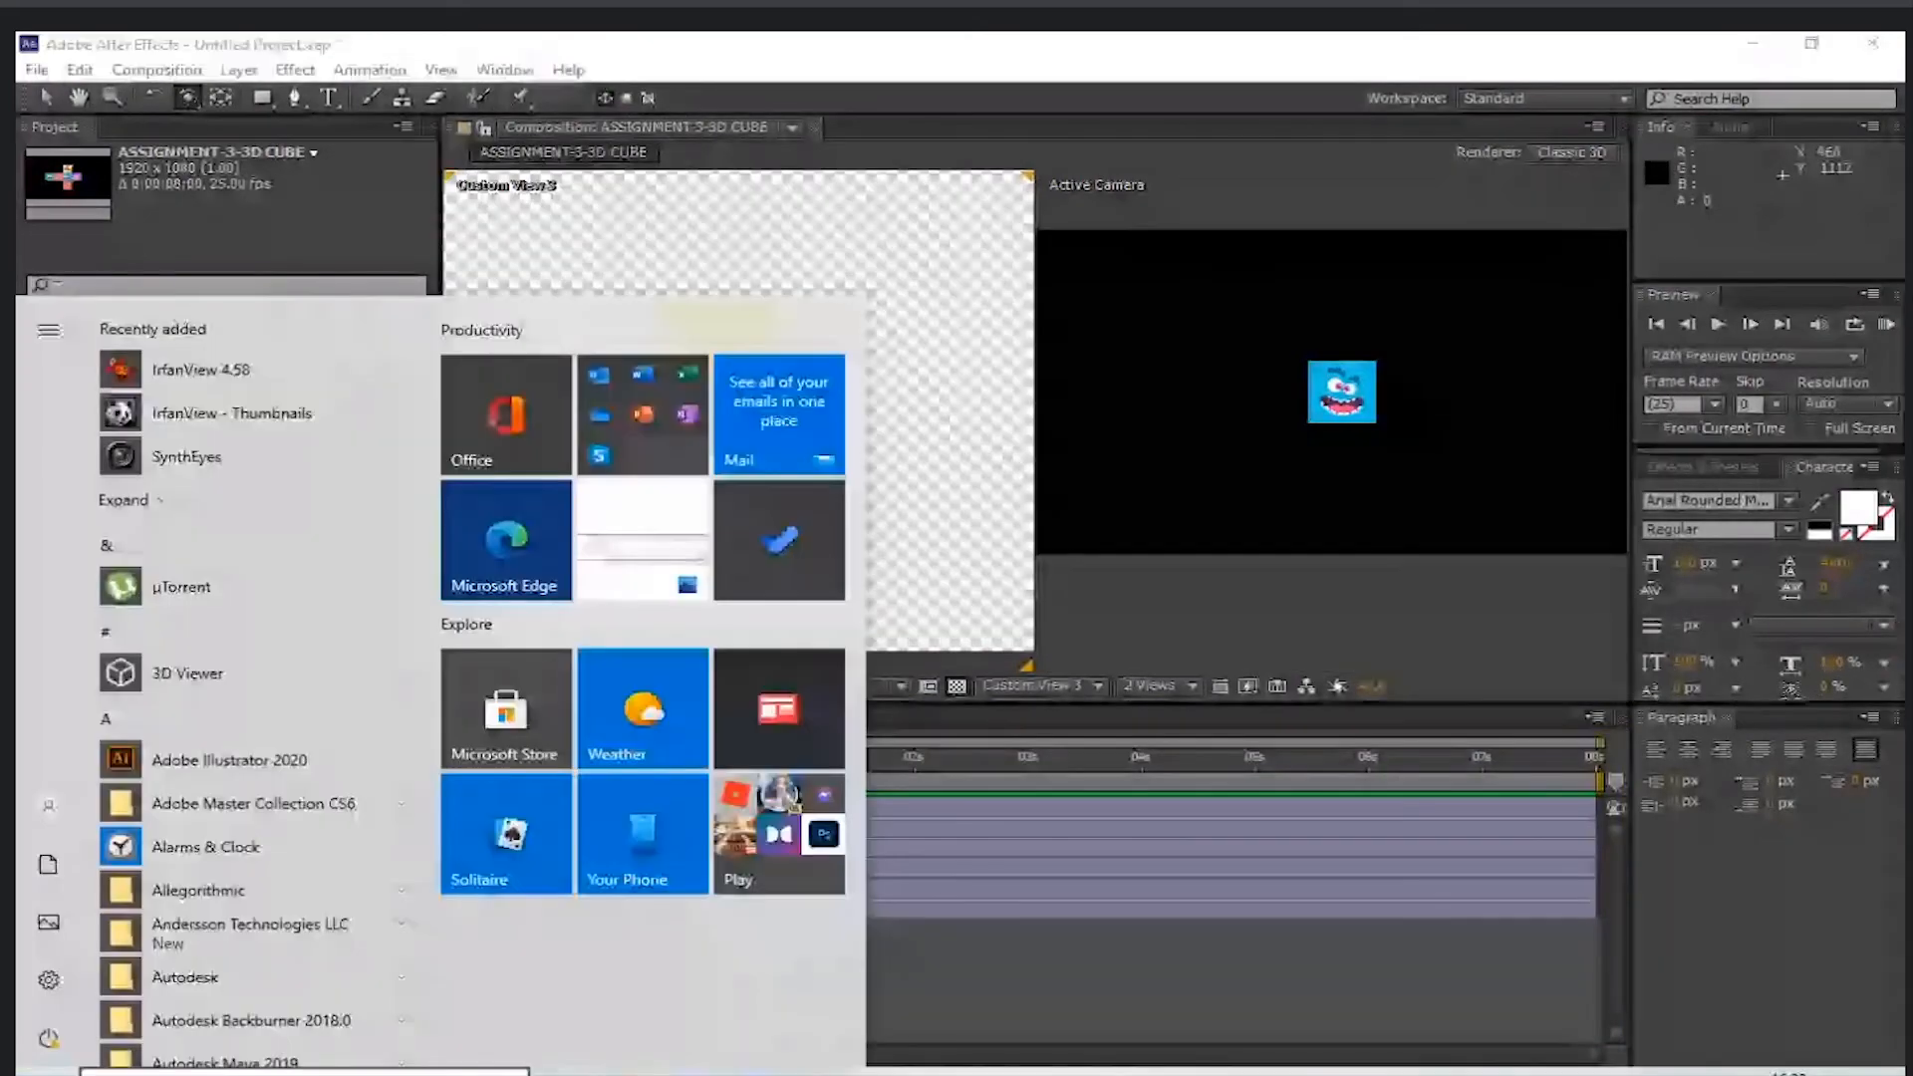
text(paint)
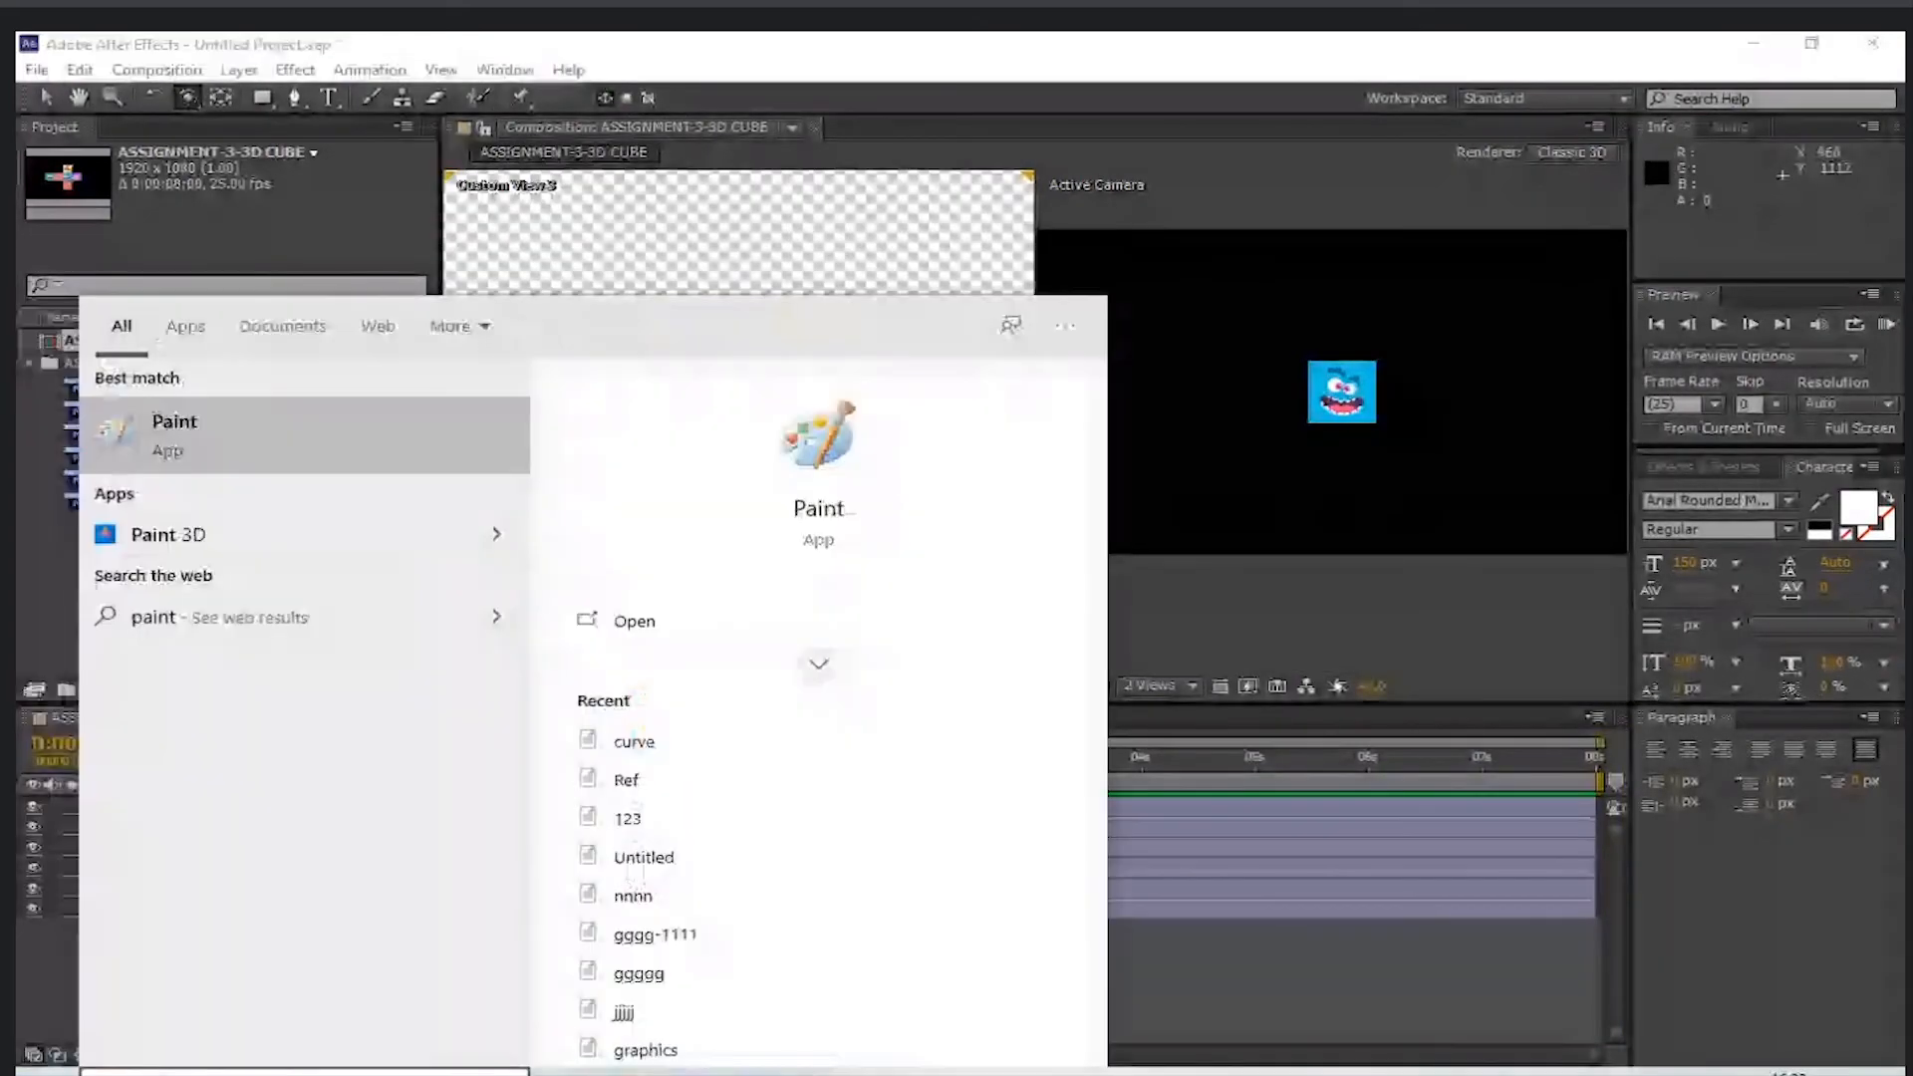
key(Return)
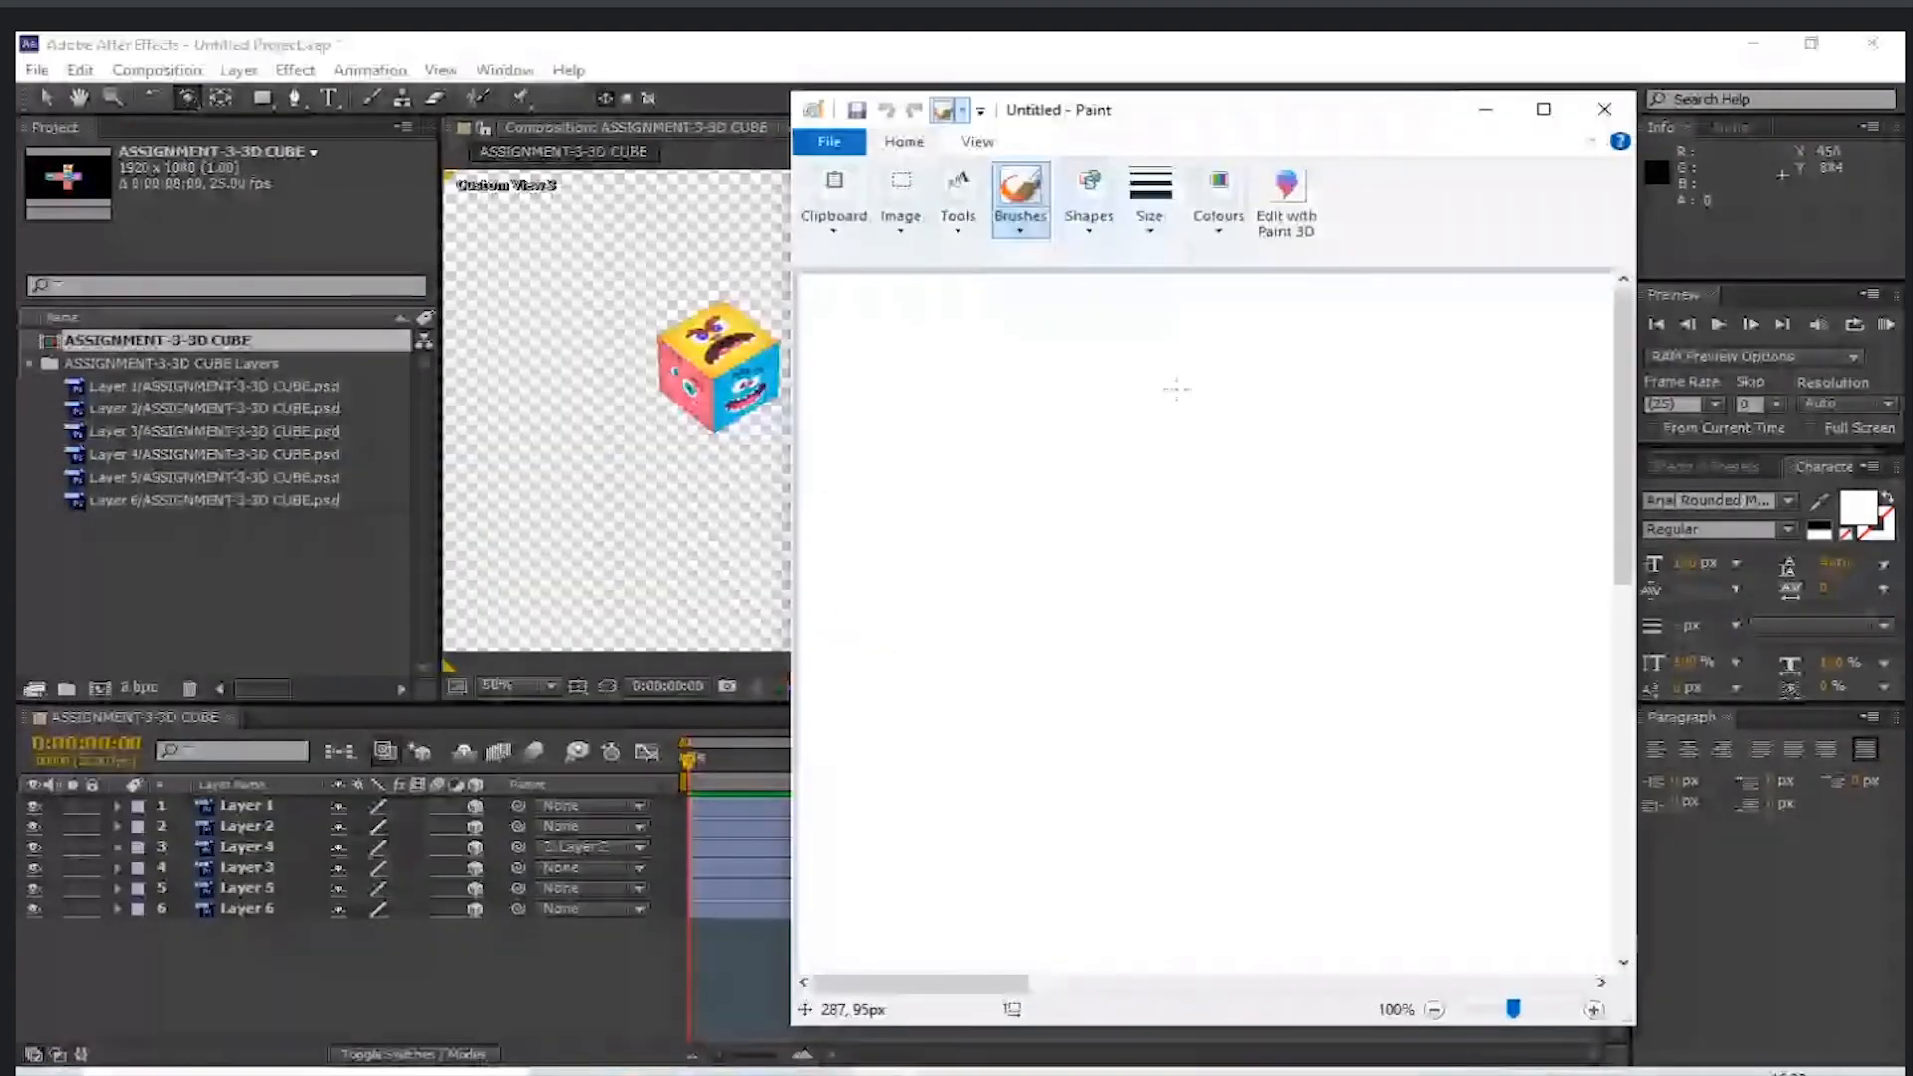
drag(965, 431, 1076, 498)
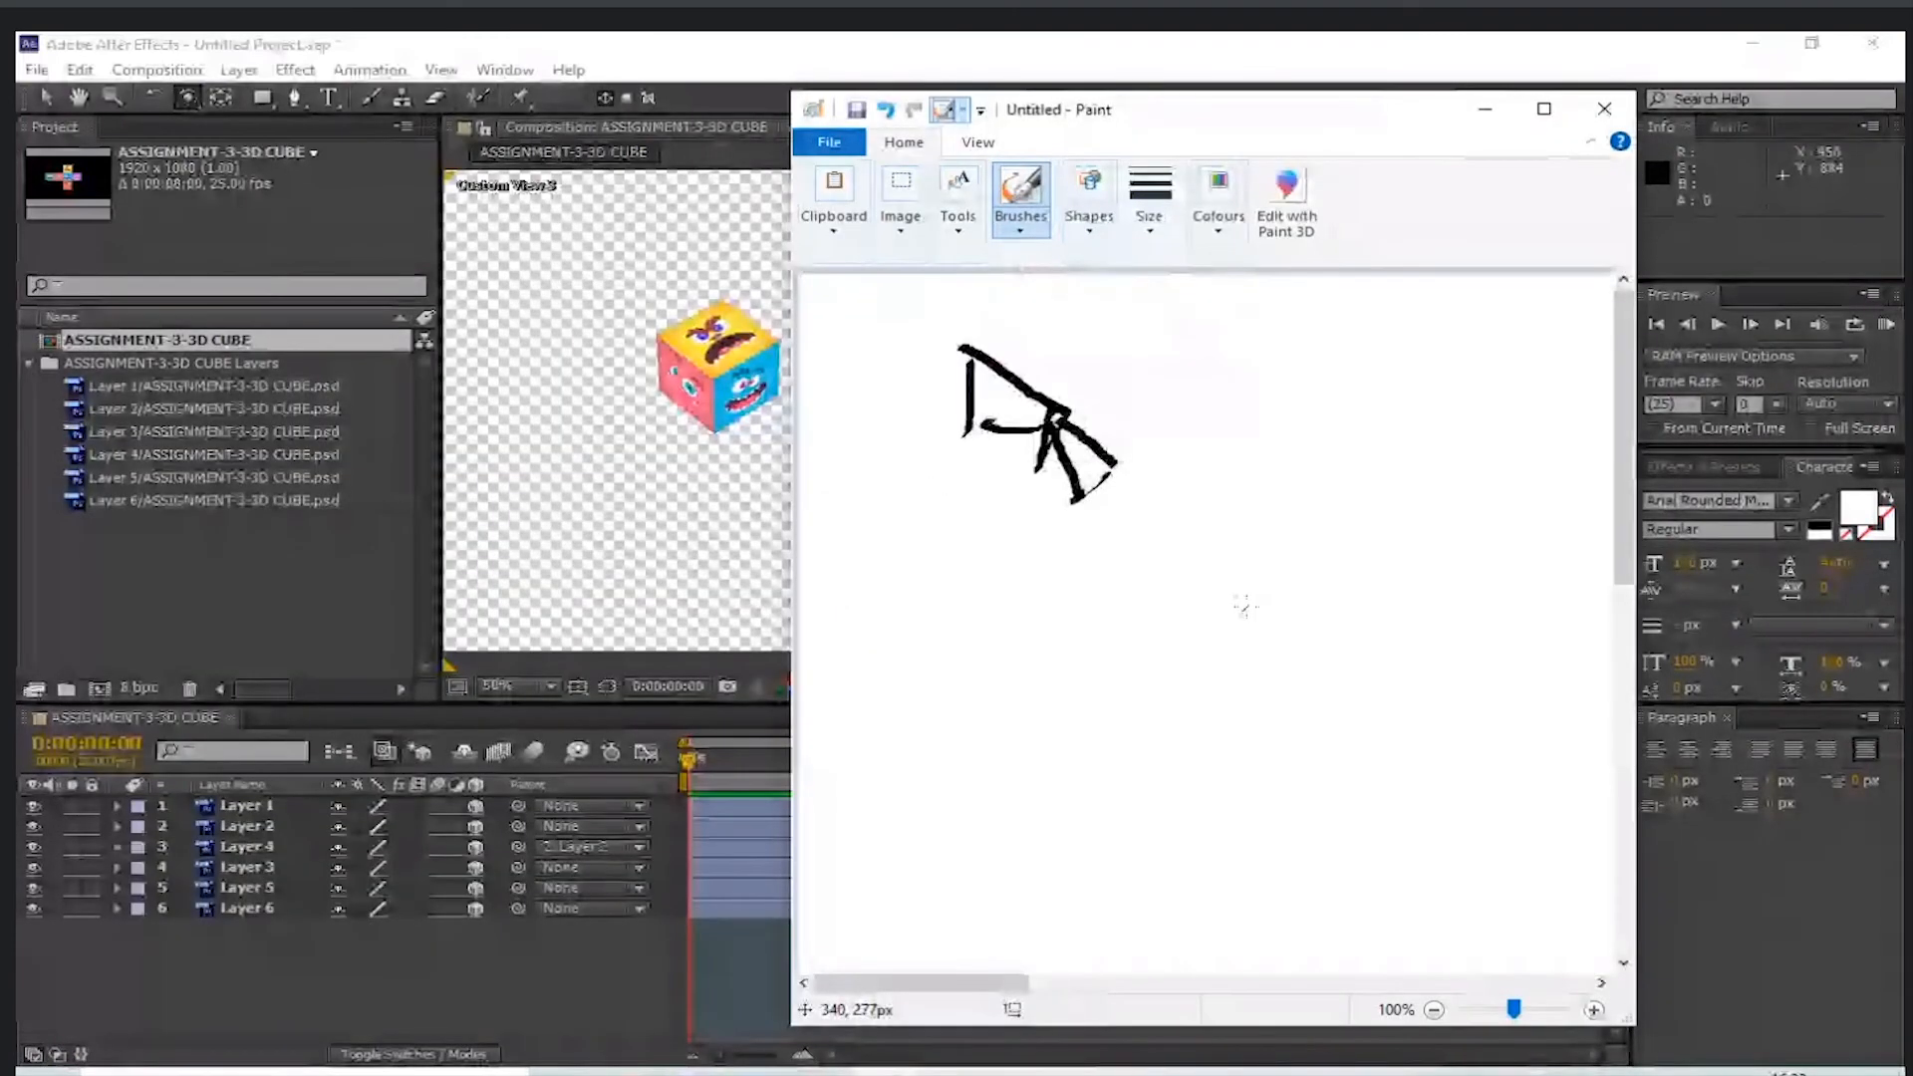
drag(1245, 606, 1362, 664)
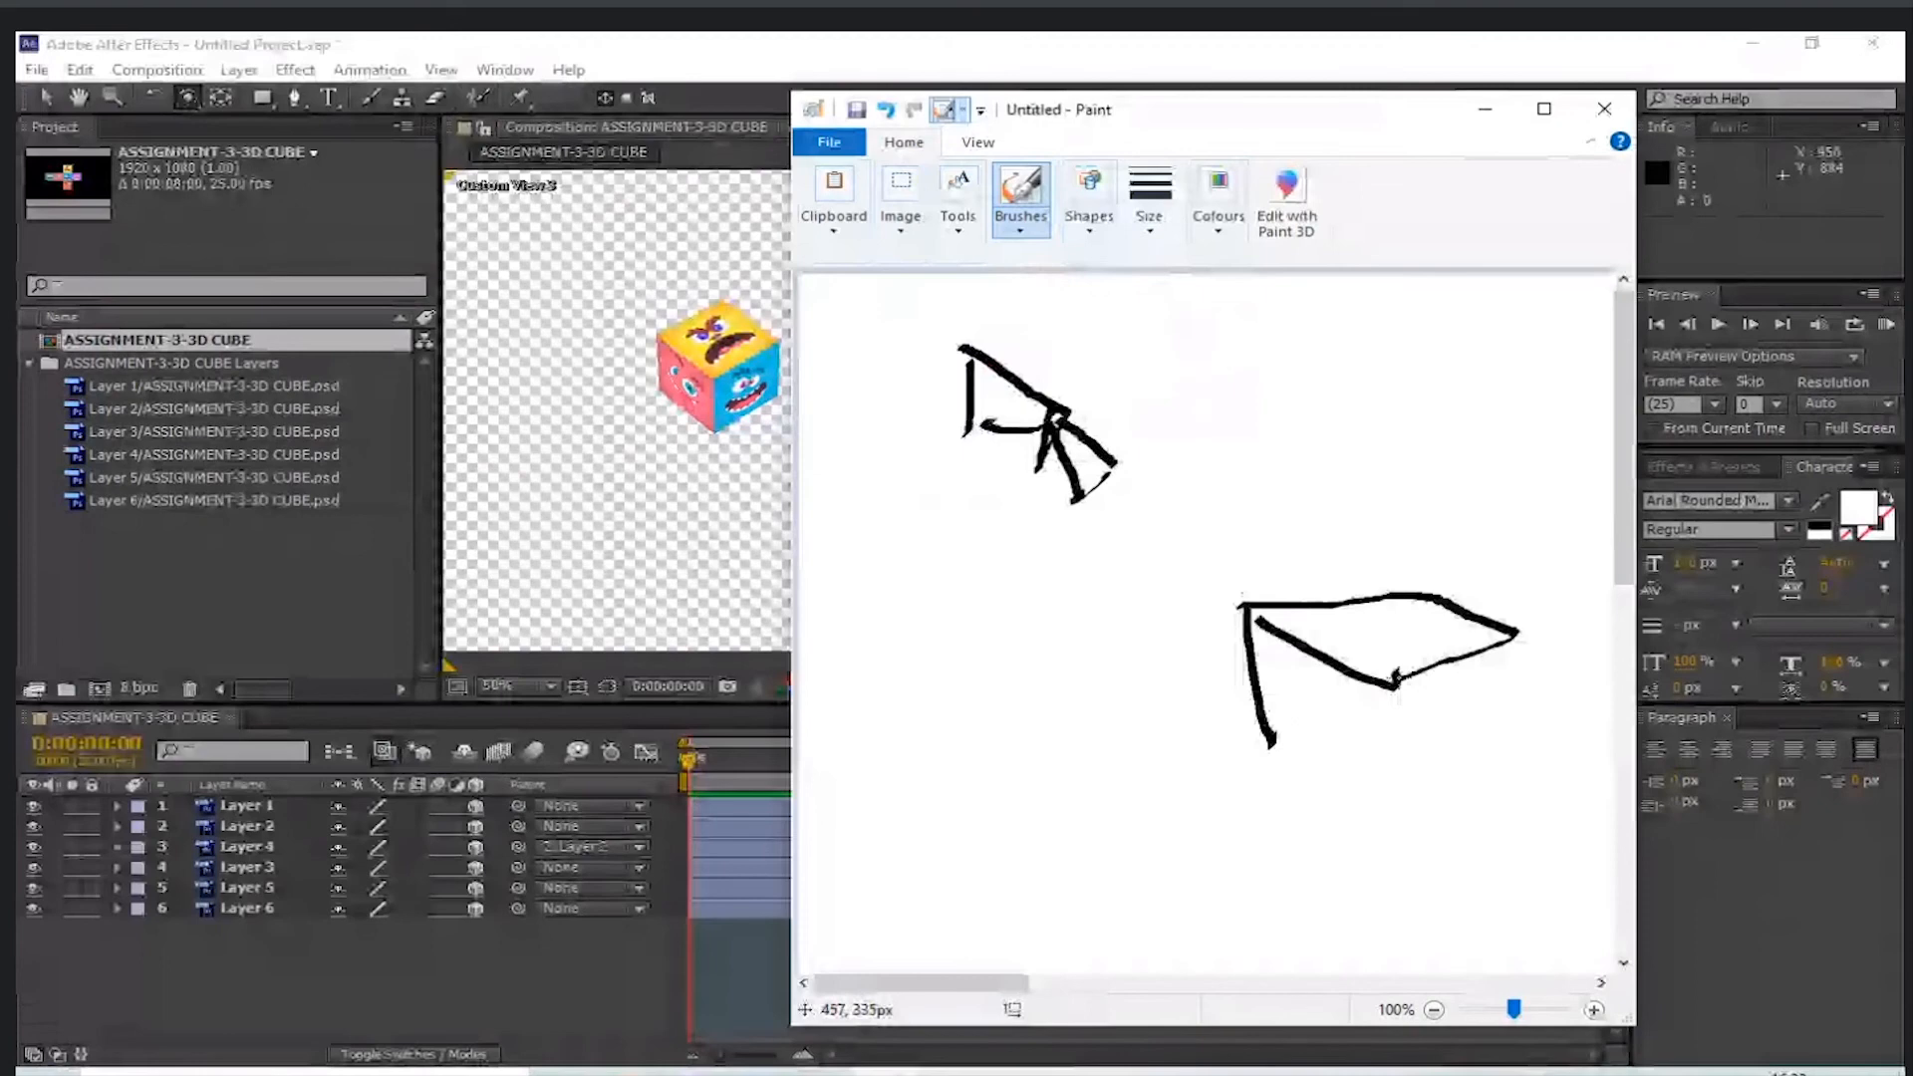
mouse_move(1245, 743)
mouse_down()
mouse_move(1397, 680)
mouse_move(988, 842)
mouse_up()
drag(1012, 424, 1291, 468)
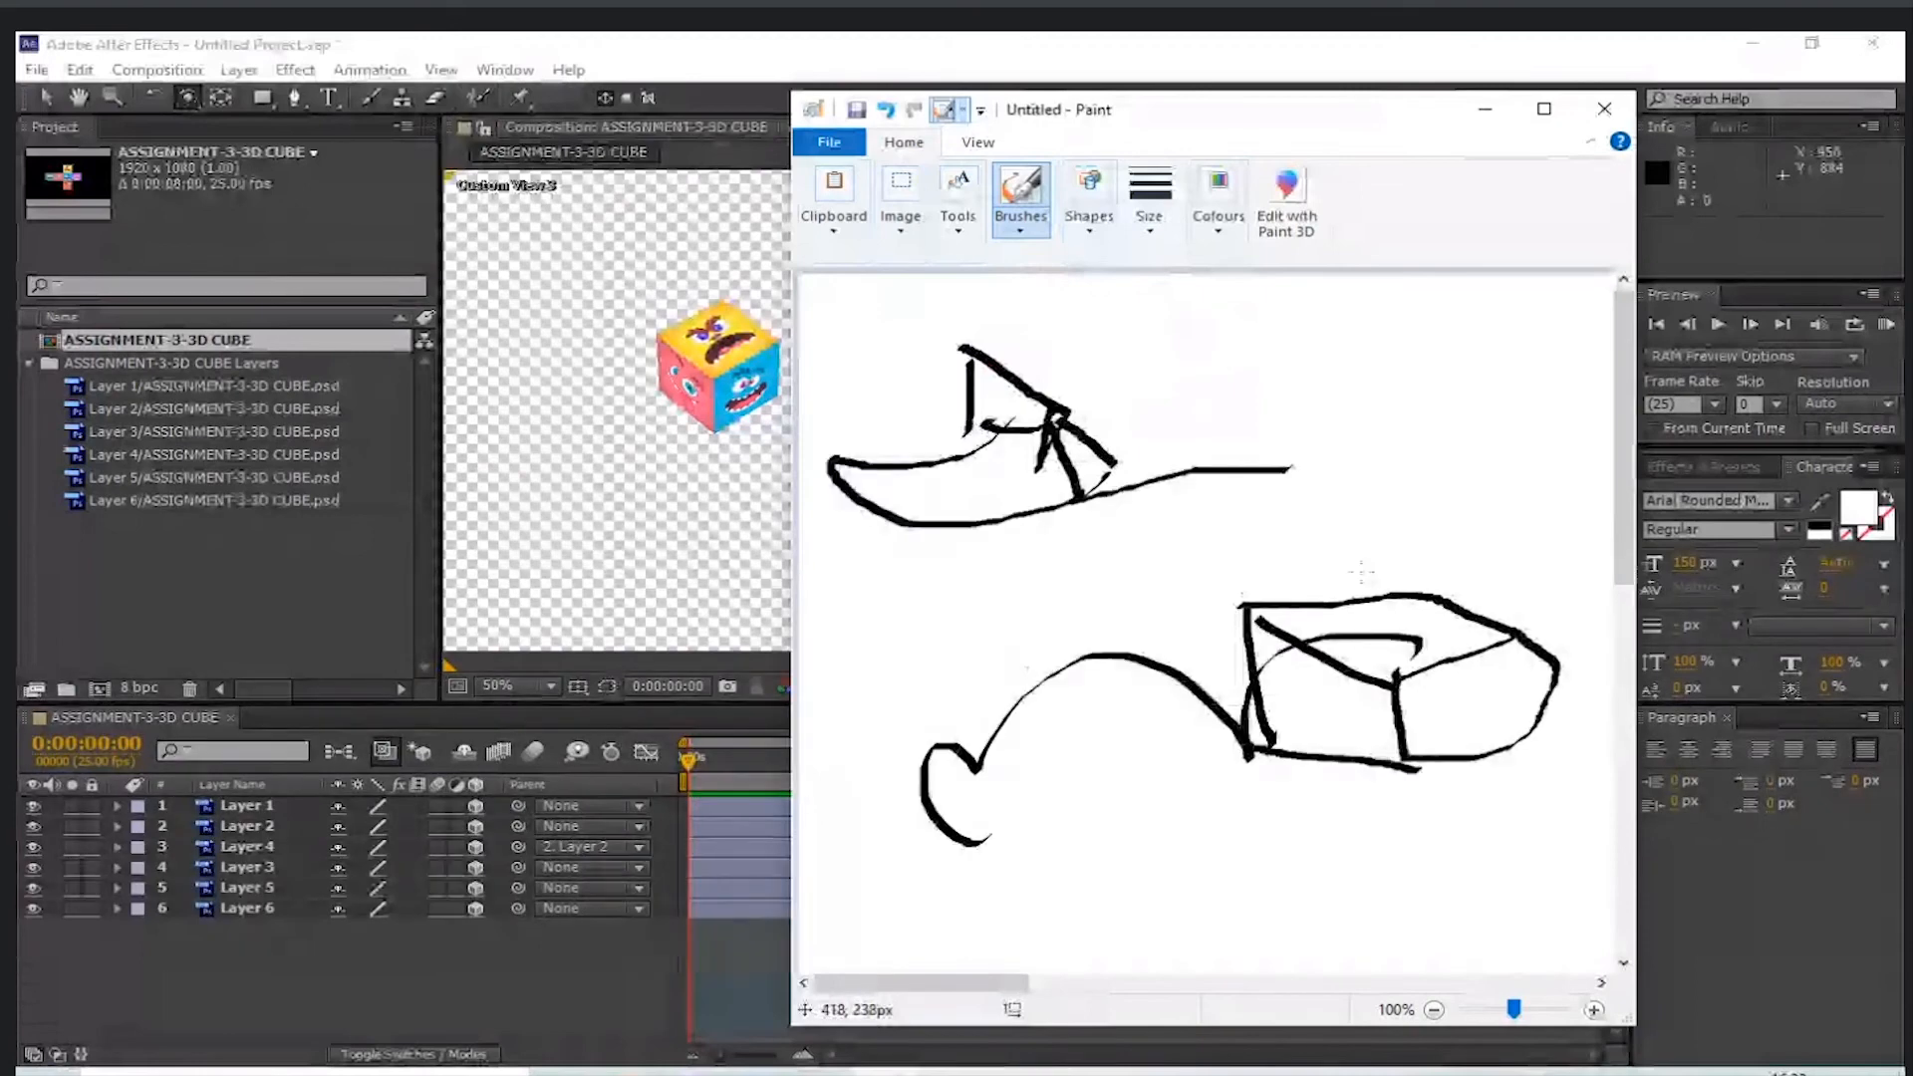
mouse_move(929, 317)
mouse_down()
mouse_move(1316, 451)
mouse_move(1019, 497)
mouse_up()
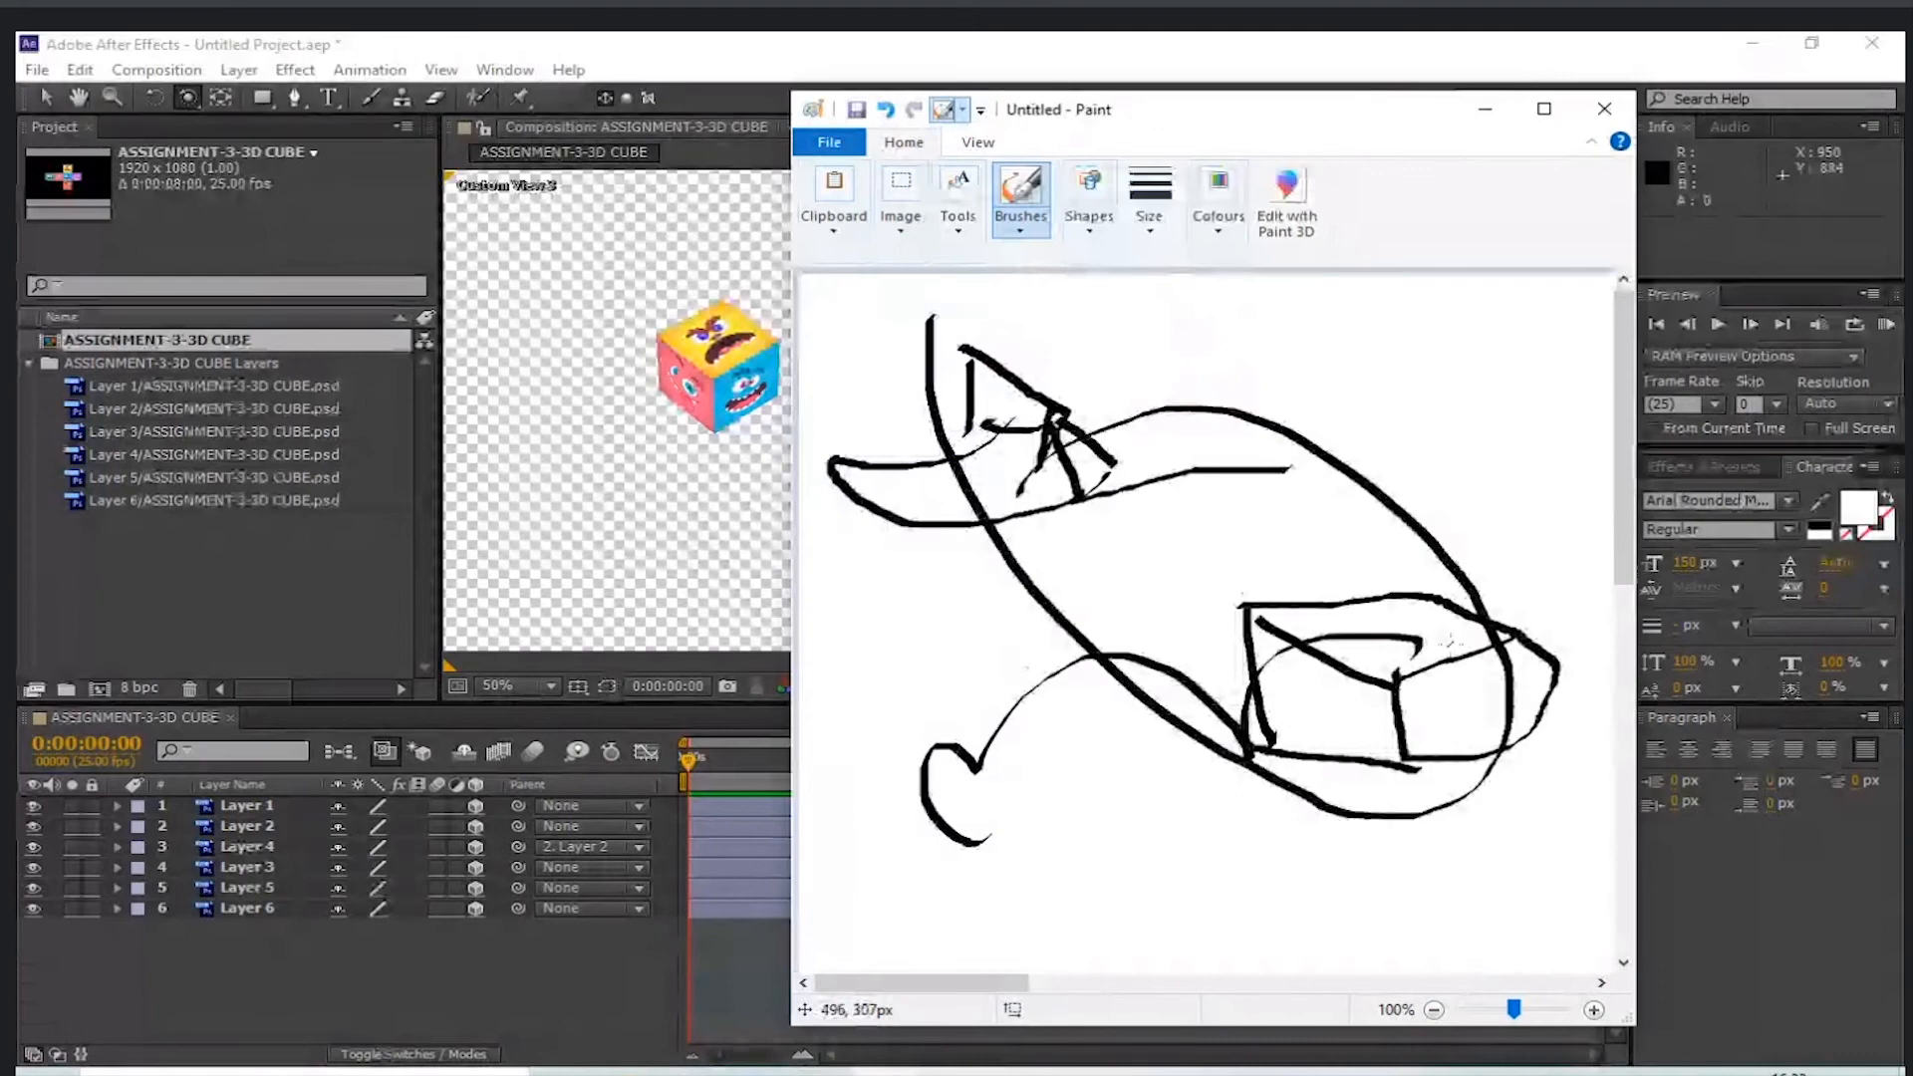
mouse_move(1448, 641)
mouse_down()
mouse_move(1395, 697)
mouse_move(1412, 661)
mouse_up()
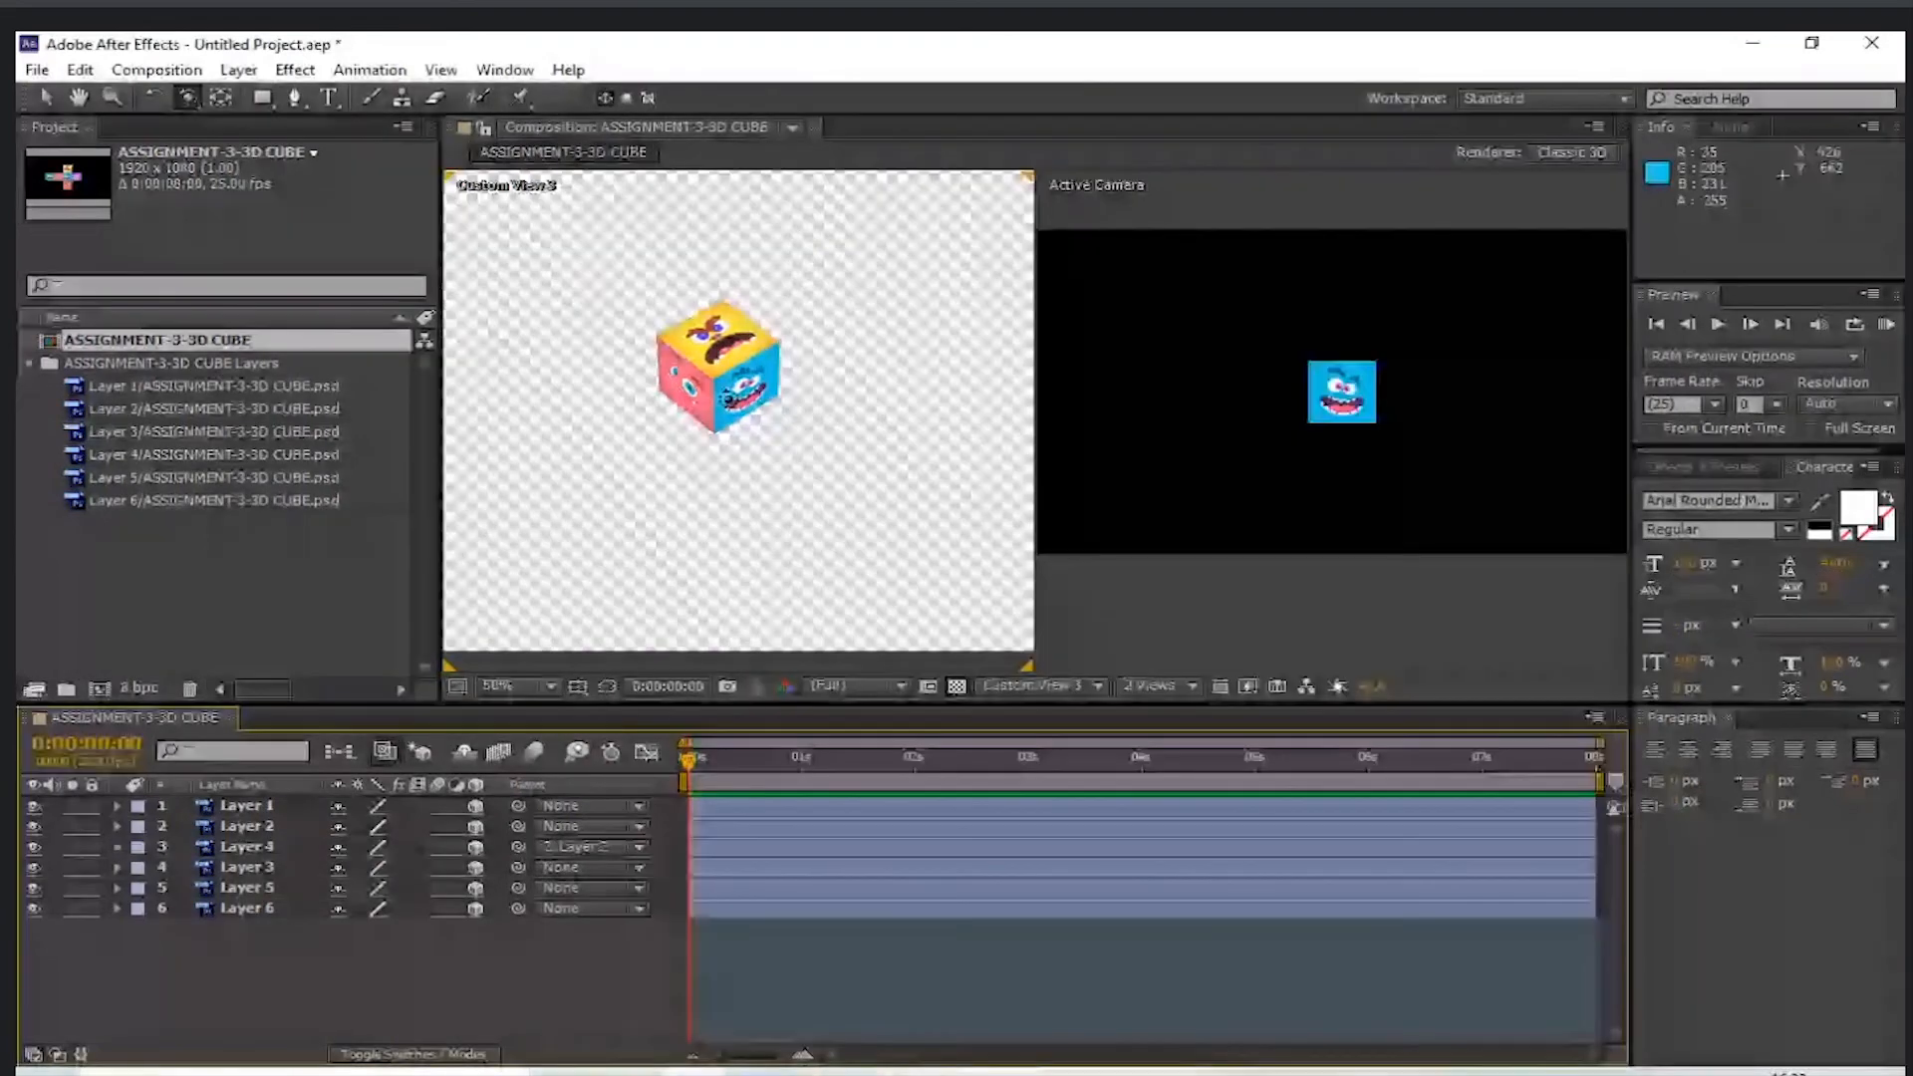
- Back in After Effects, add a new Null Object above the six face layers
drag(524, 403, 1208, 415)
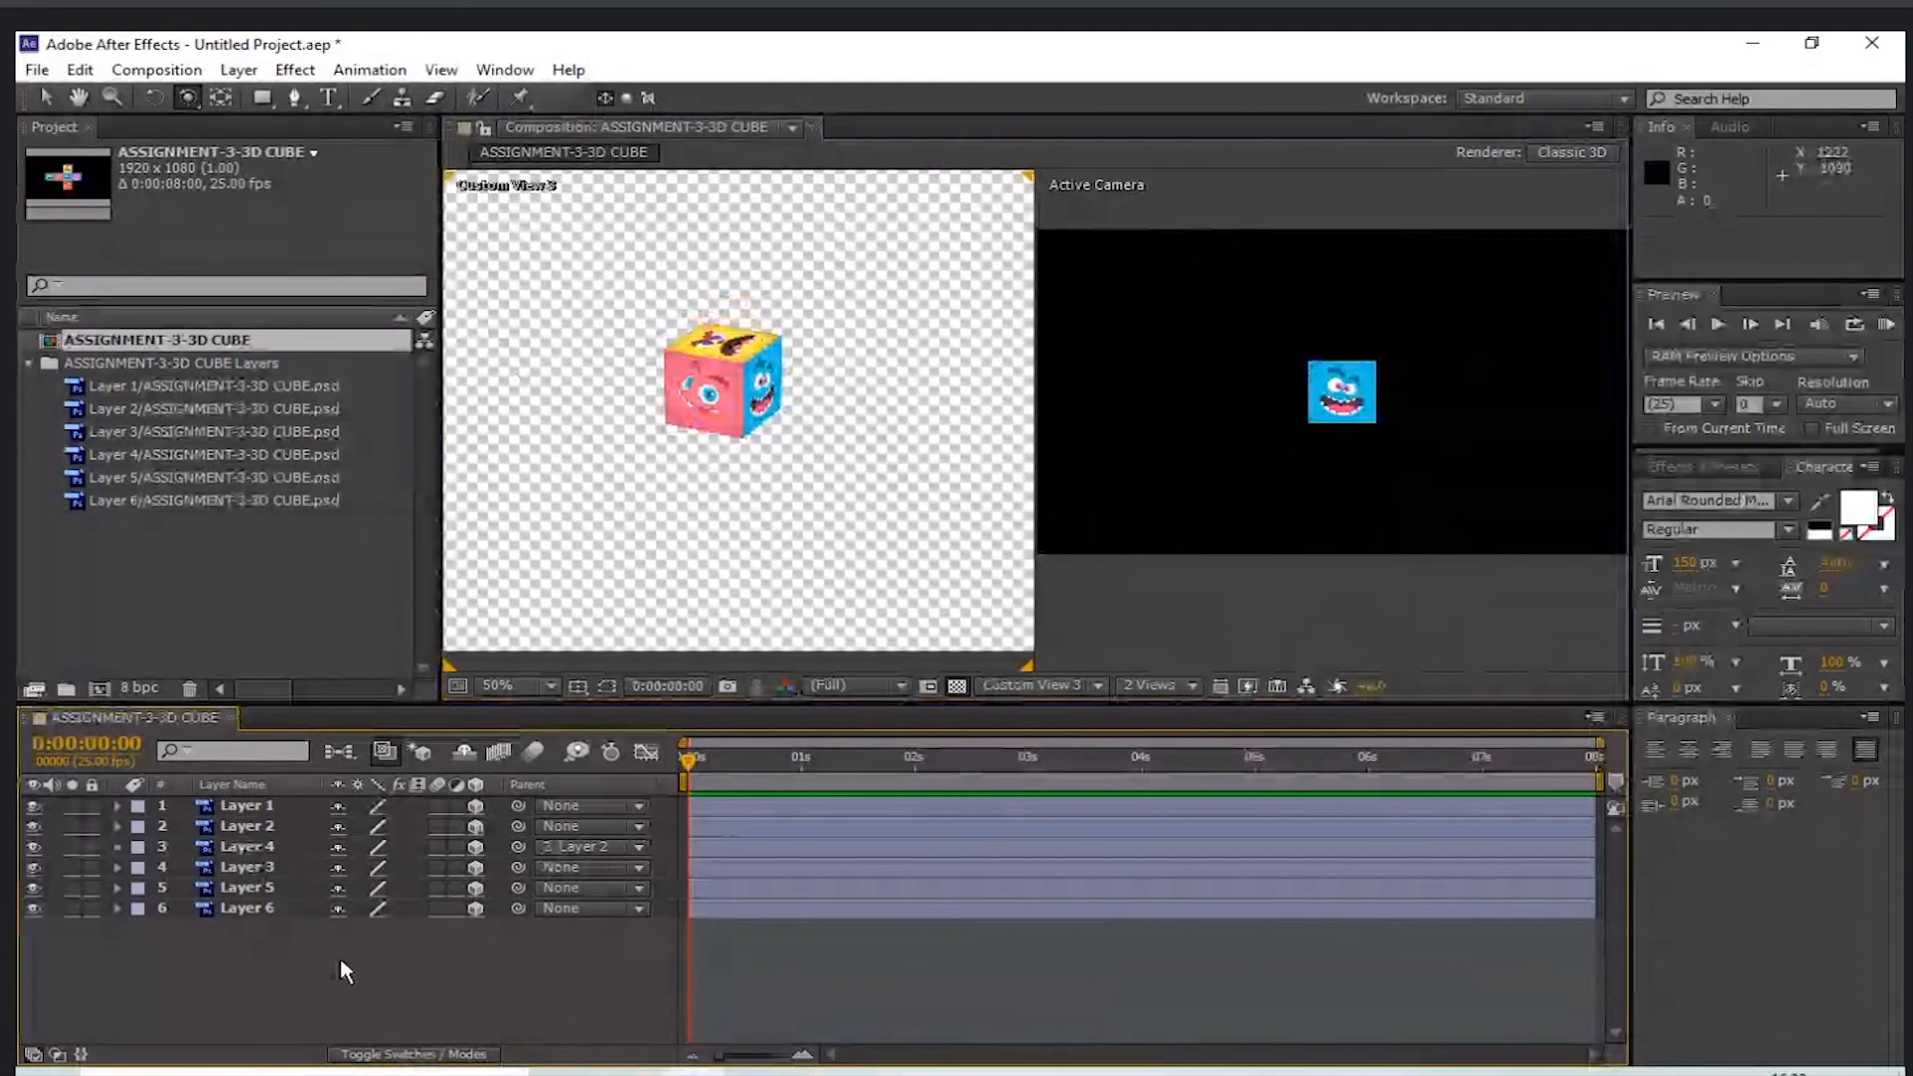
click(240, 70)
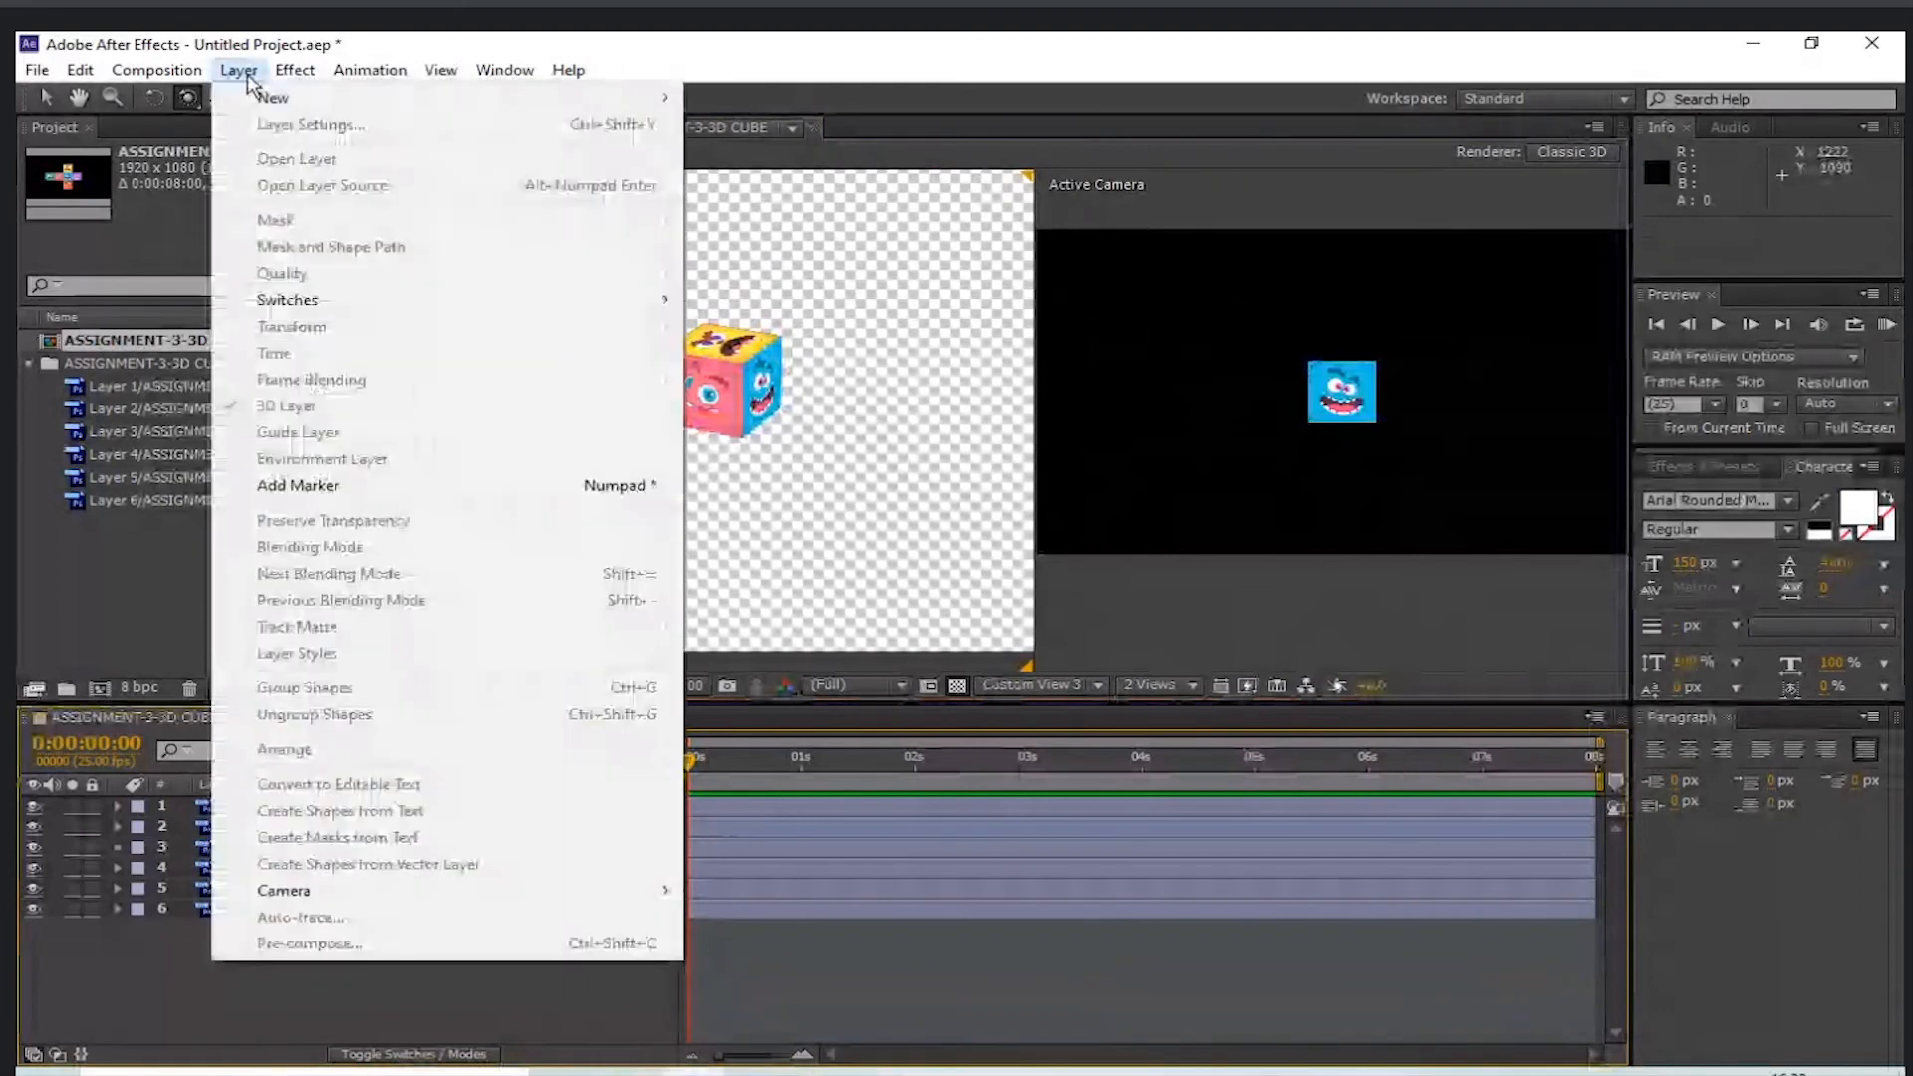
mouse_move(299, 97)
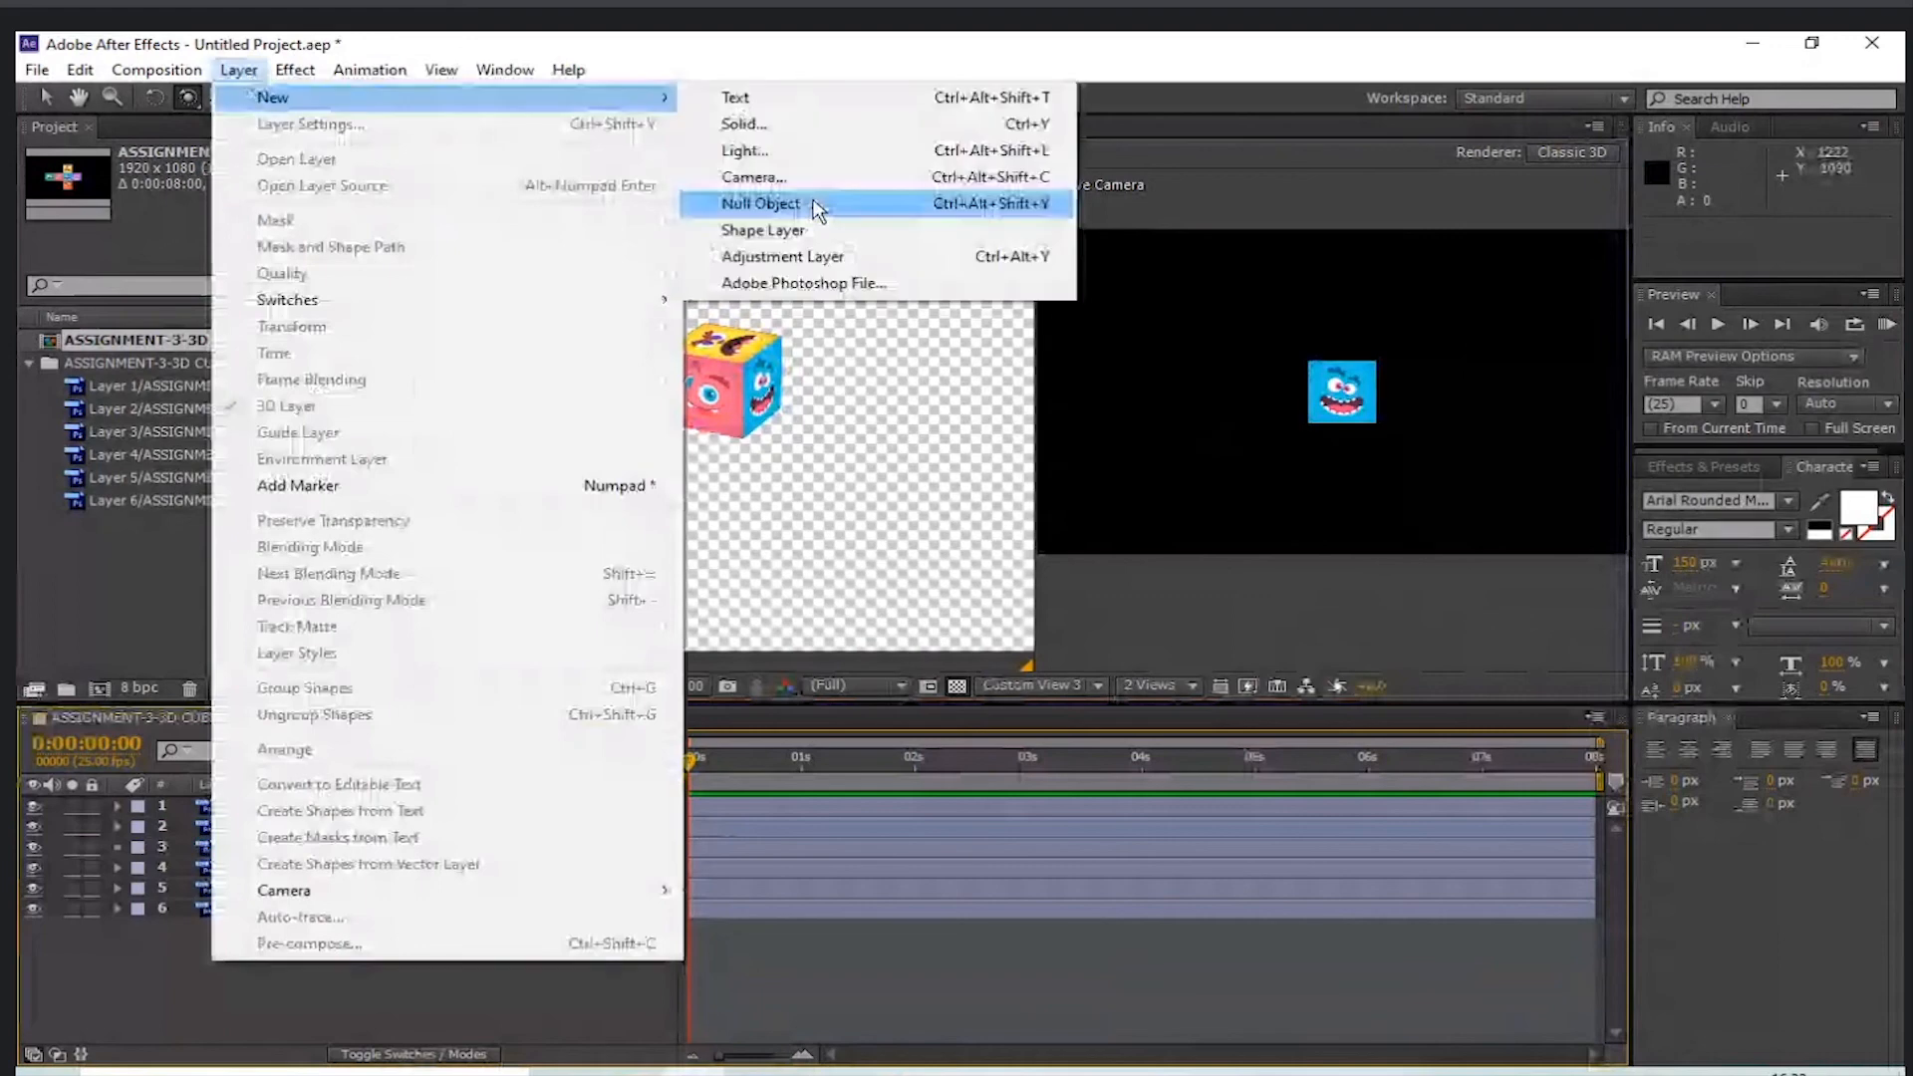
click(817, 207)
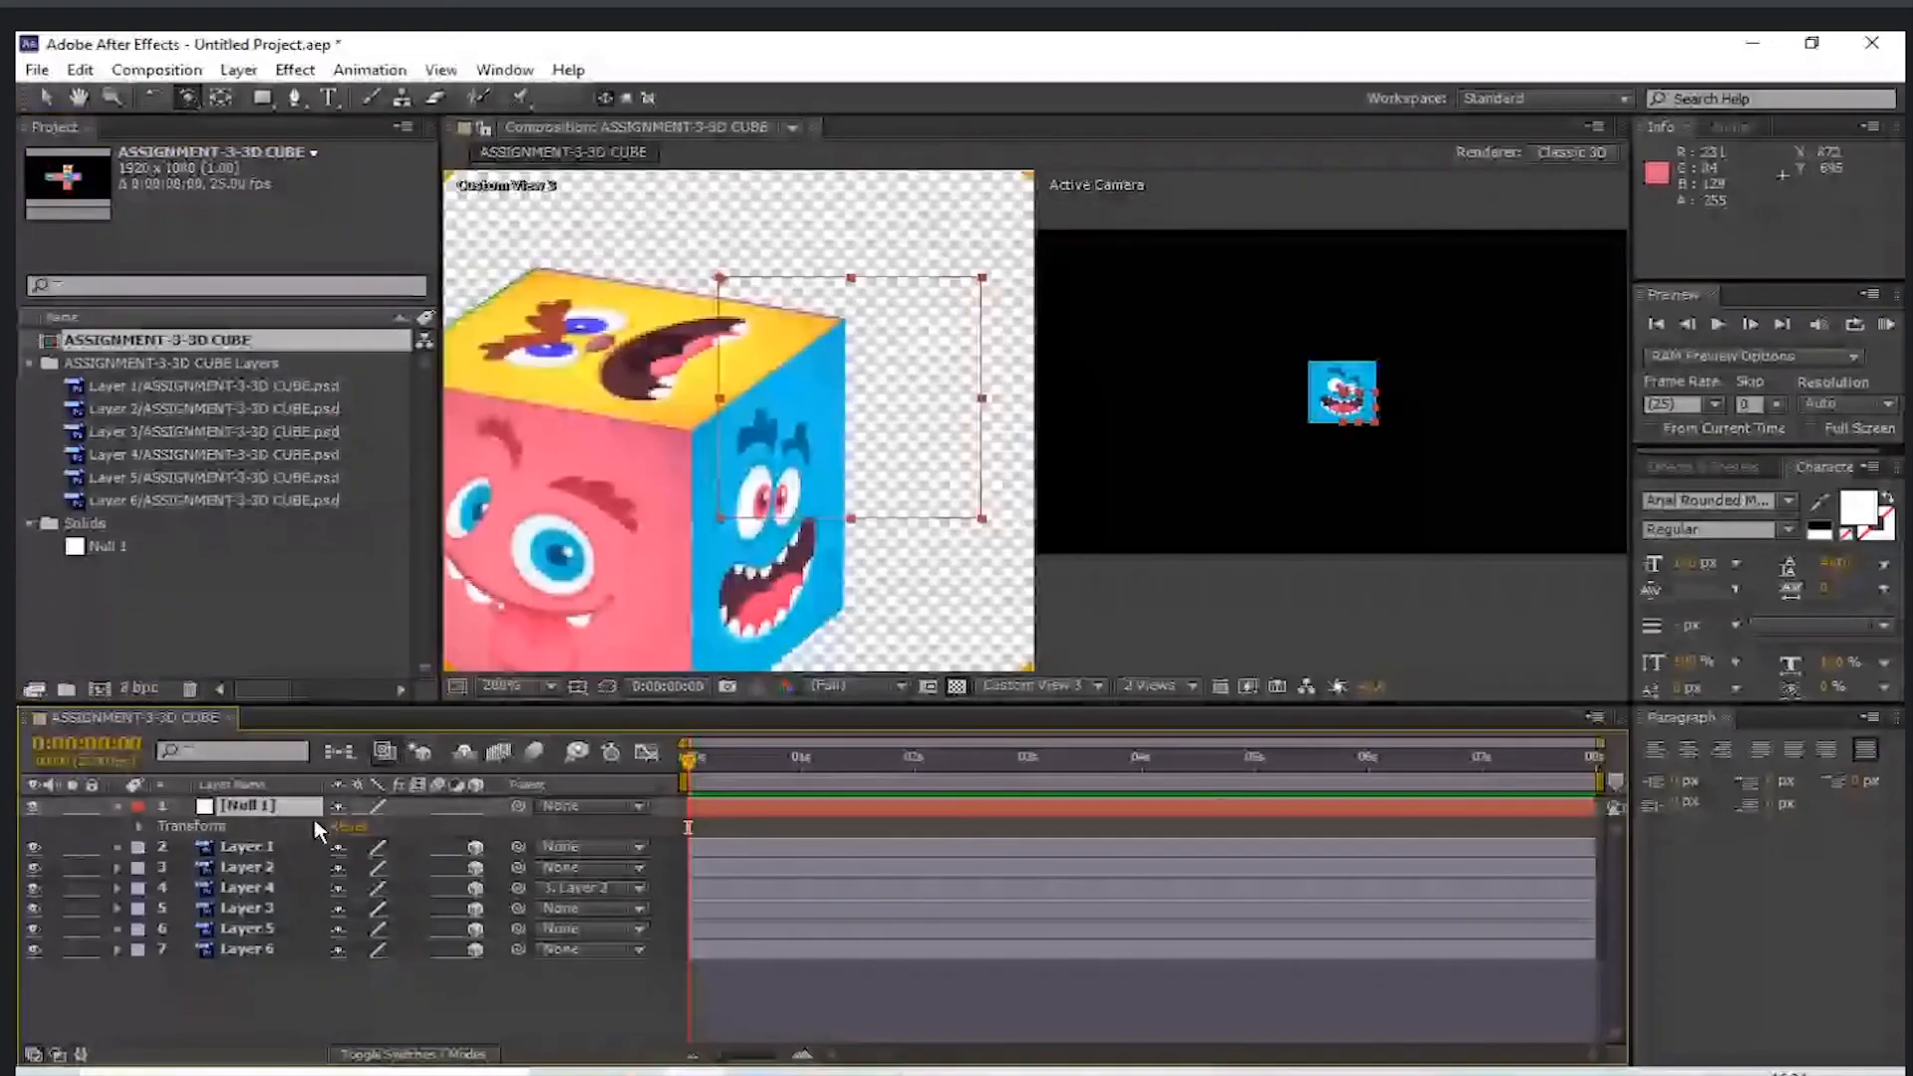
- Turn Null 1 into a 3D layer and leave all layers deselected
click(139, 826)
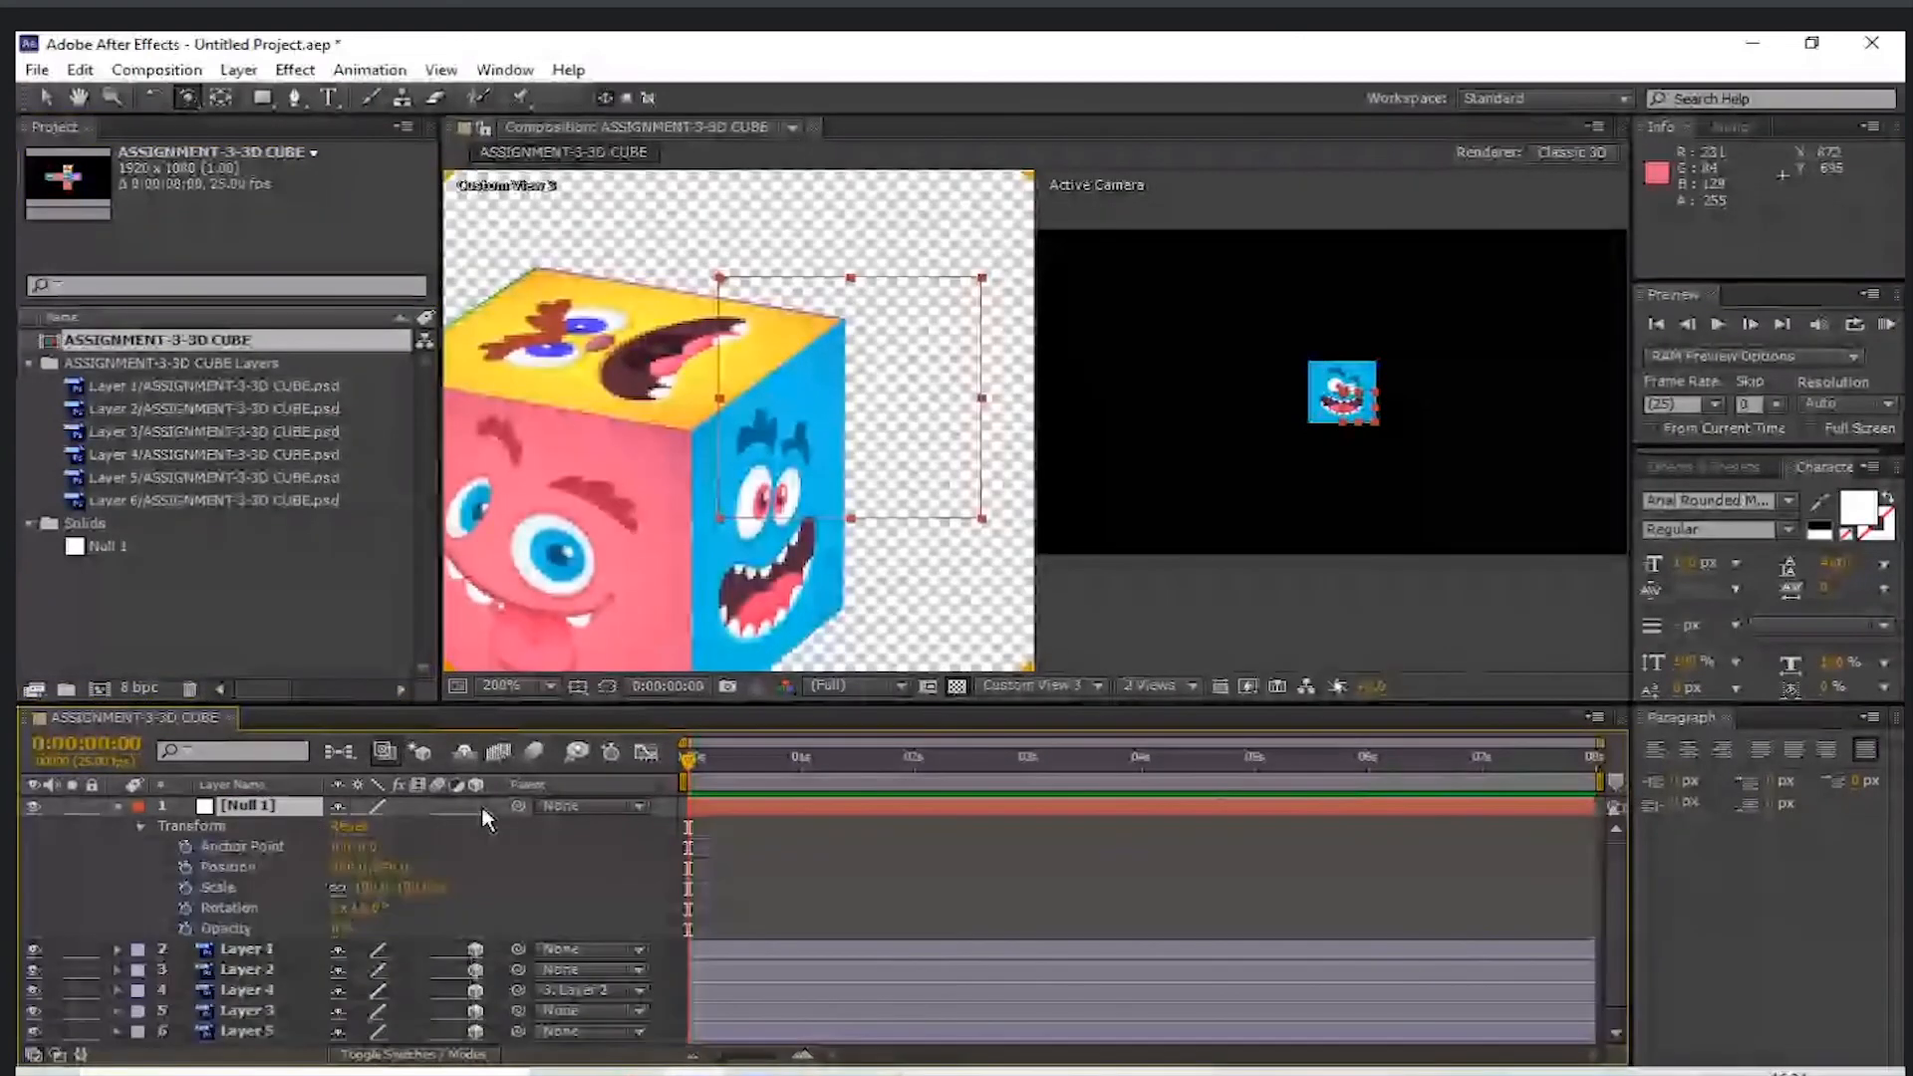
click(478, 808)
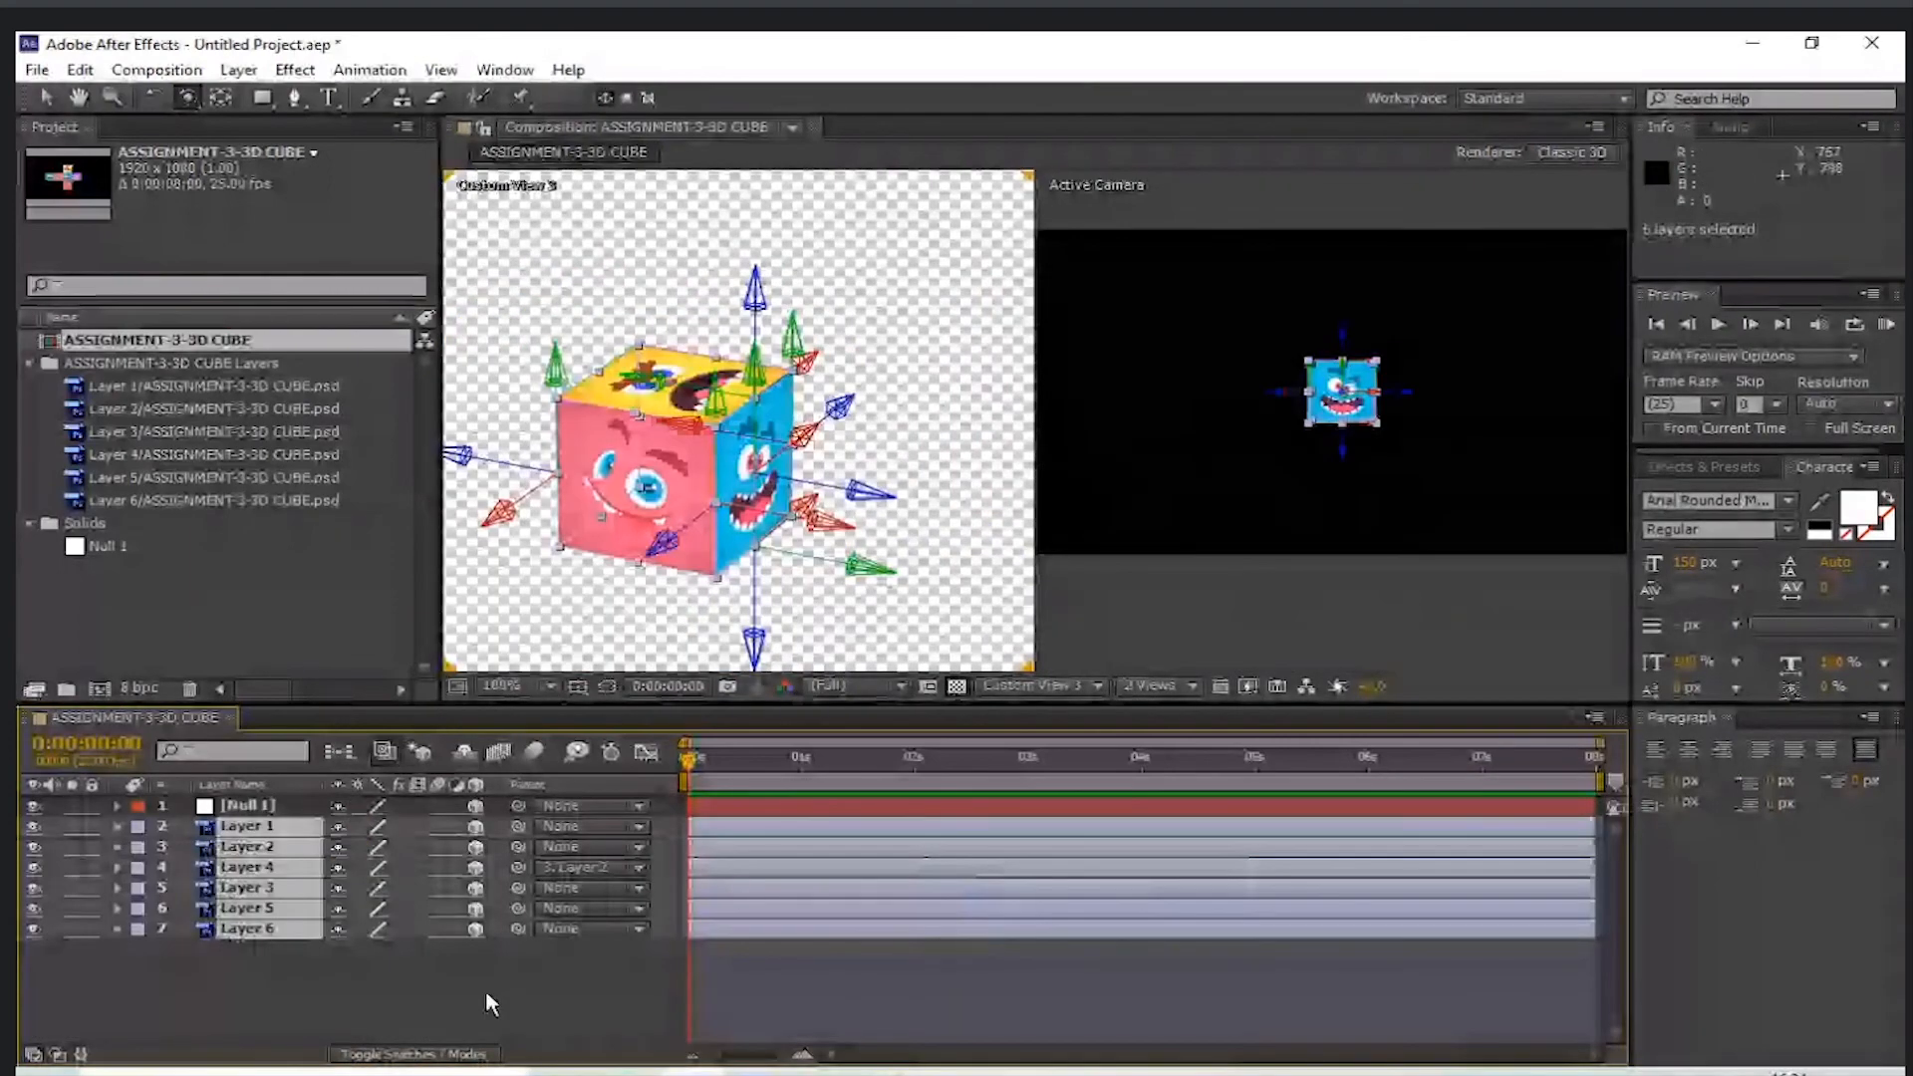
click(468, 987)
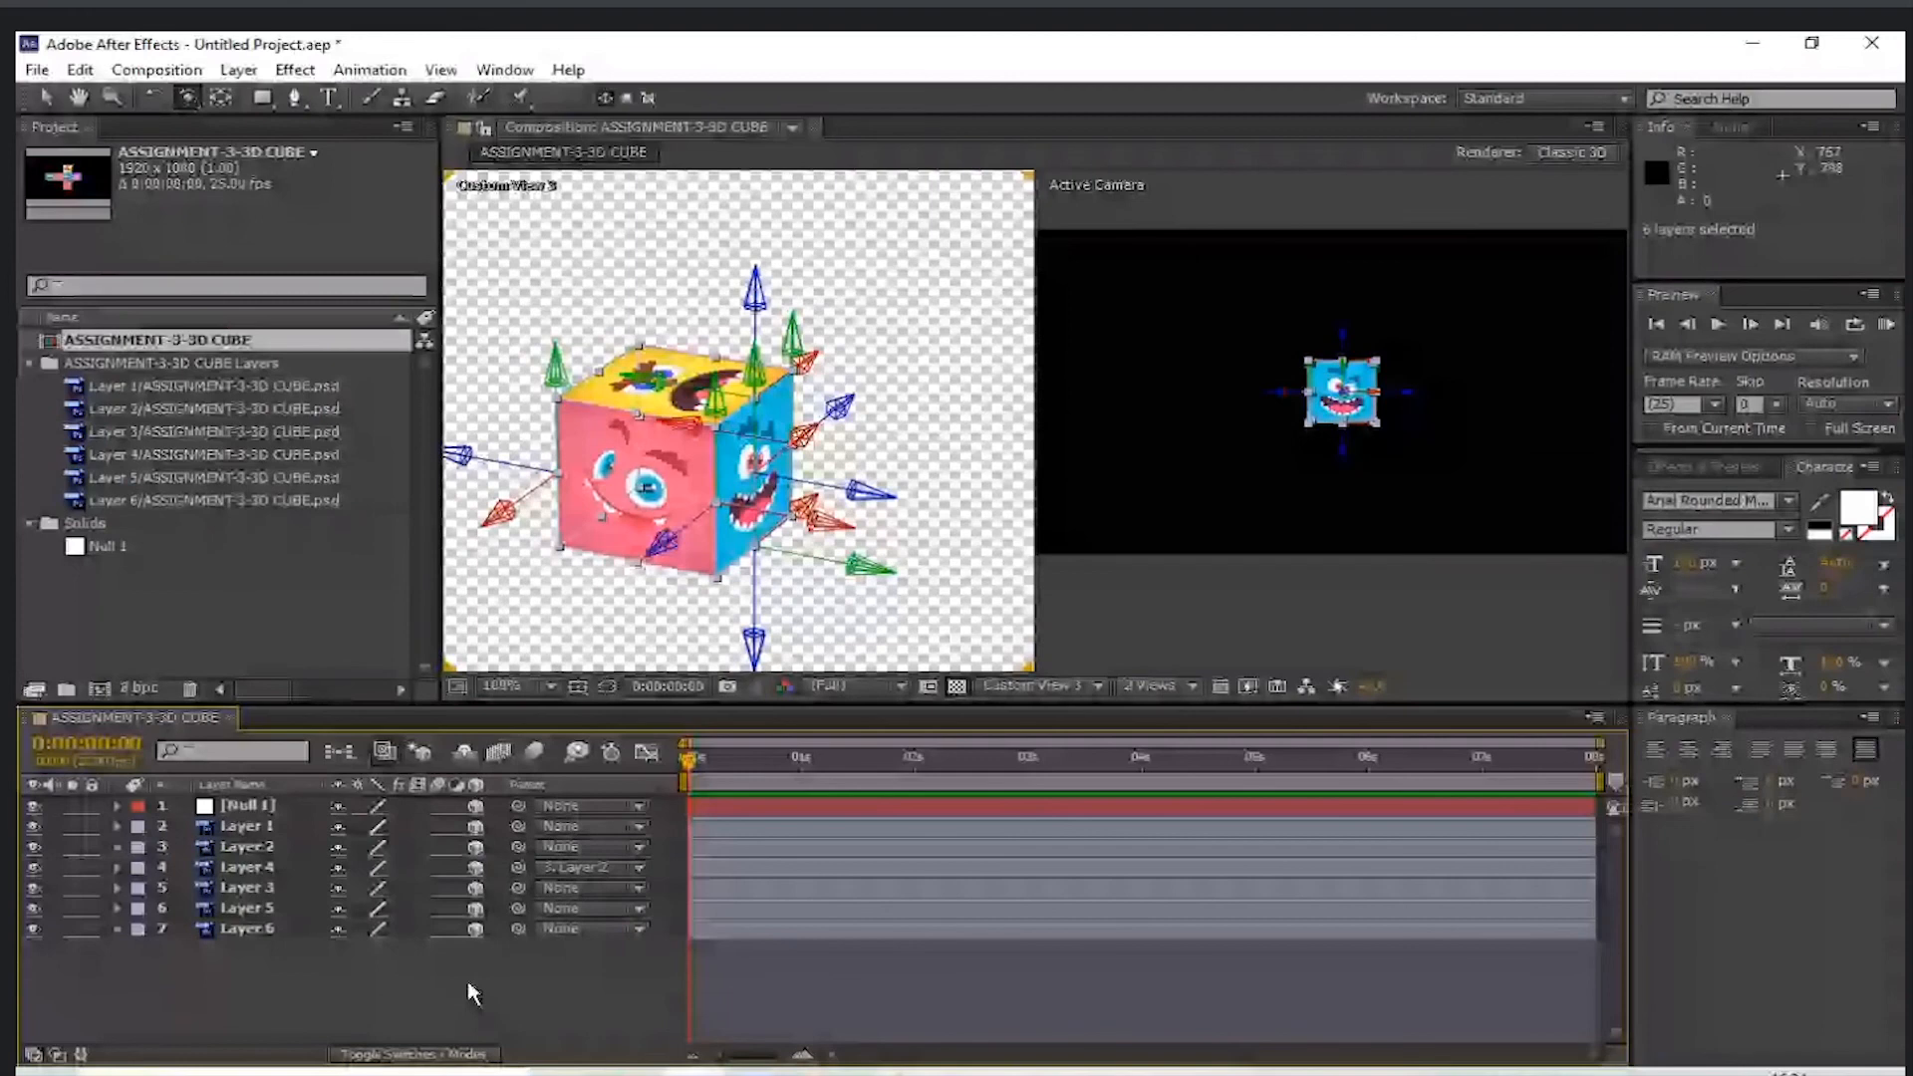
- Parent Layers 1, 2, 3, 5 and 6 to Null 1, keeping Layer 4 parented to Layer 2
click(223, 869)
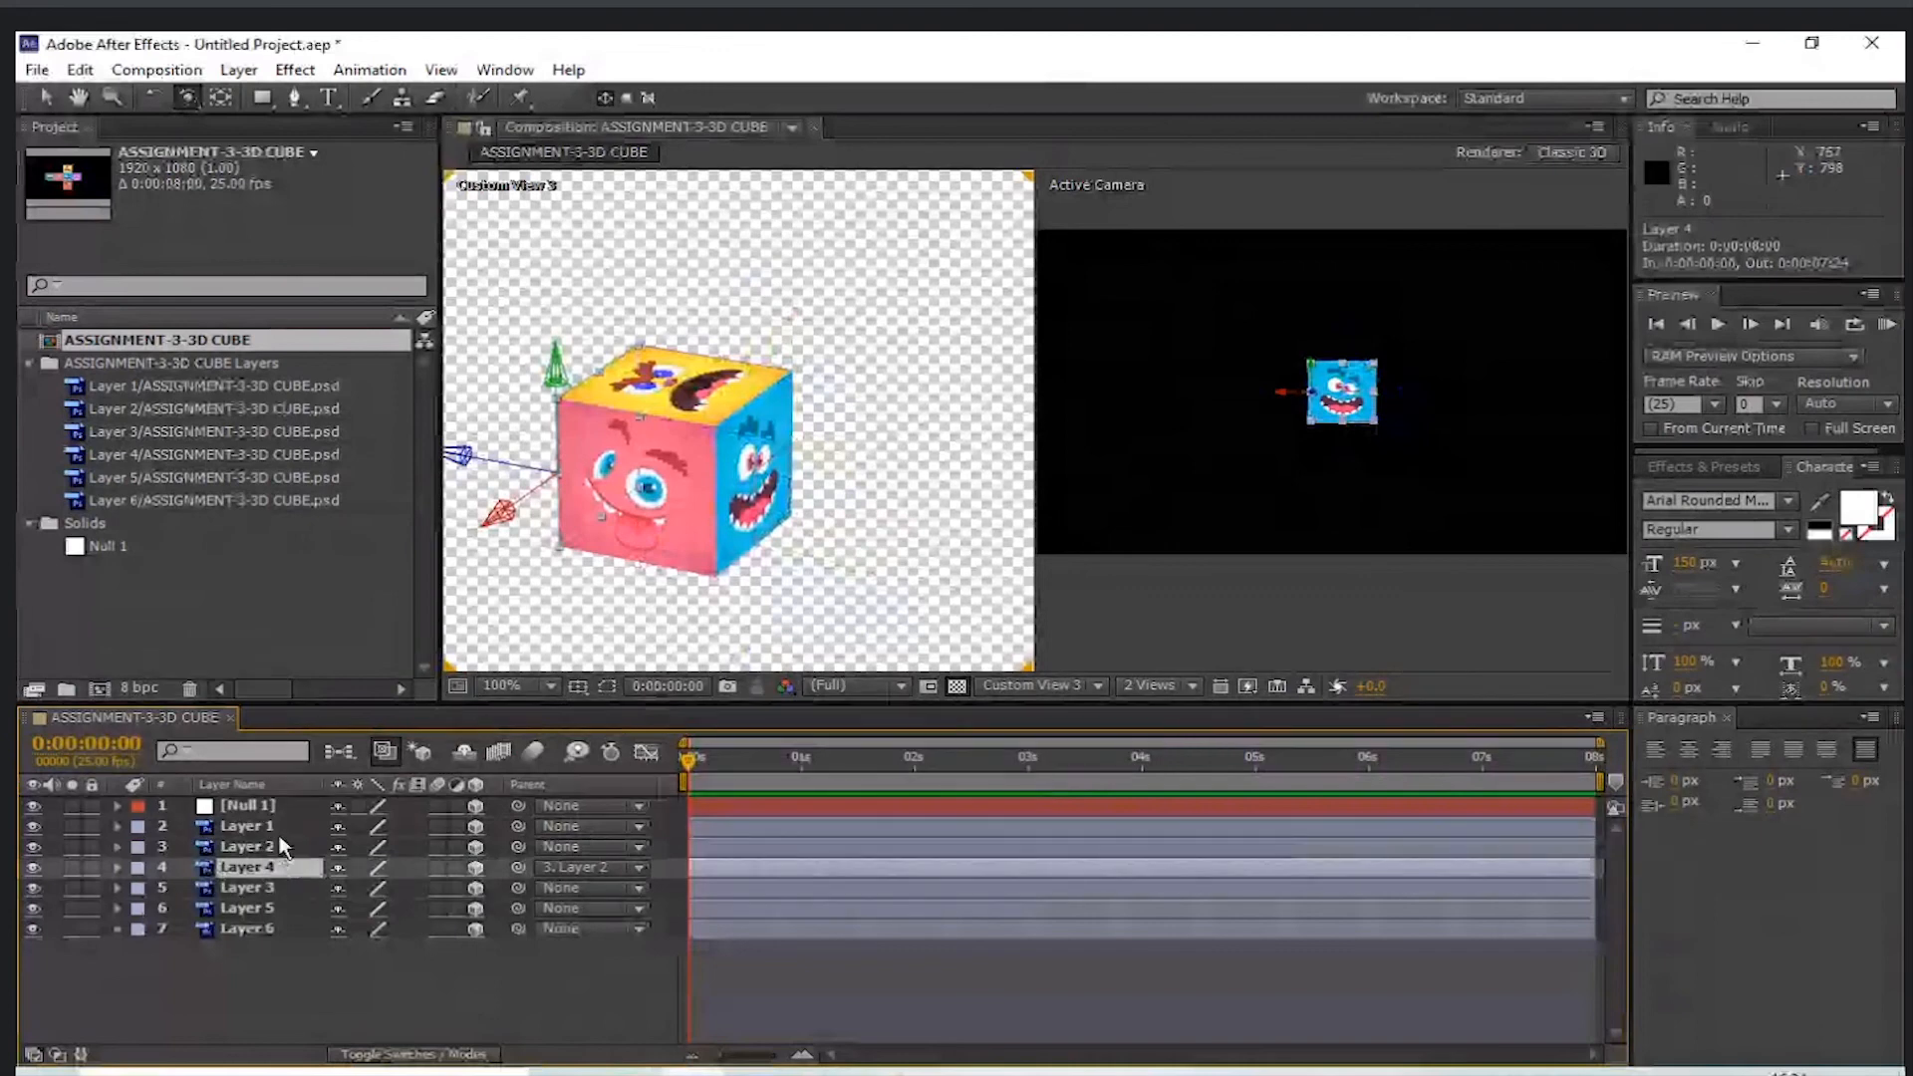
mouse_move(279, 835)
mouse_down()
mouse_move(454, 831)
mouse_move(267, 807)
mouse_up()
click(287, 890)
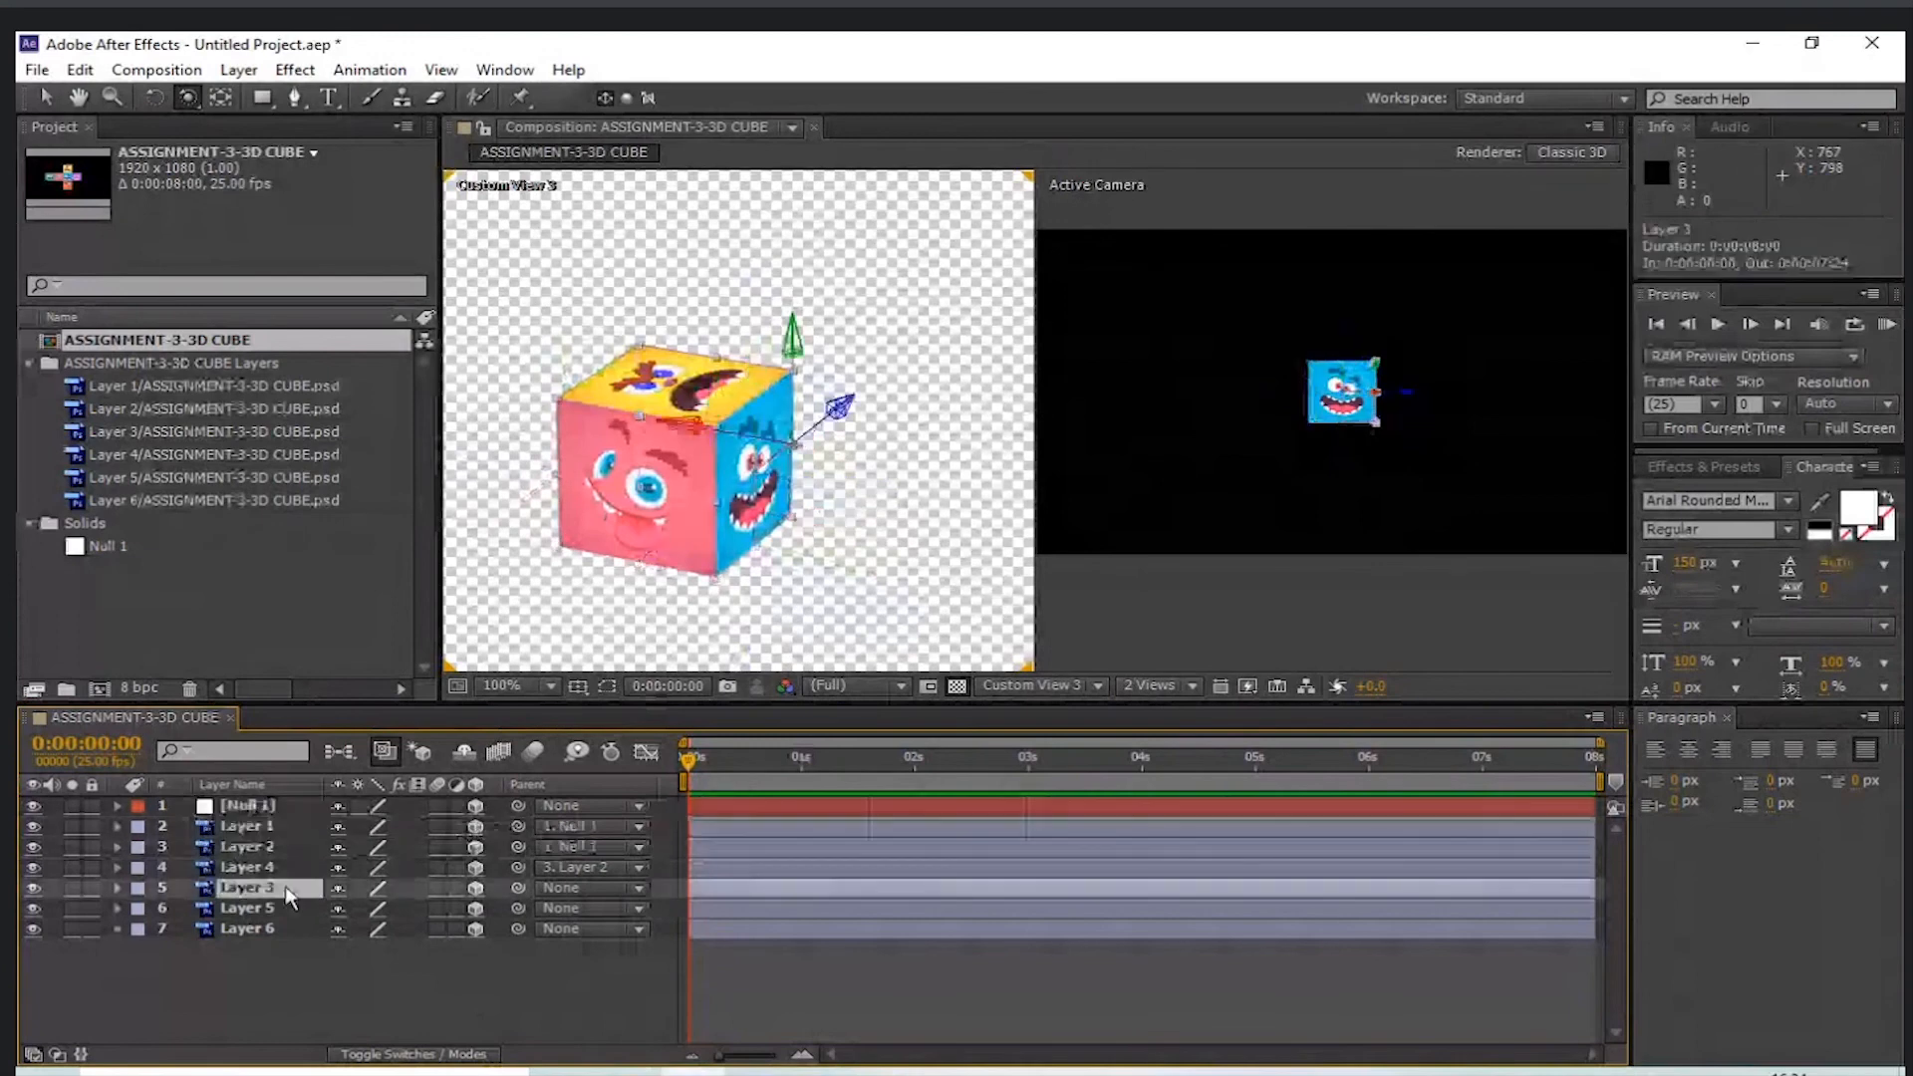
shift+click(247, 929)
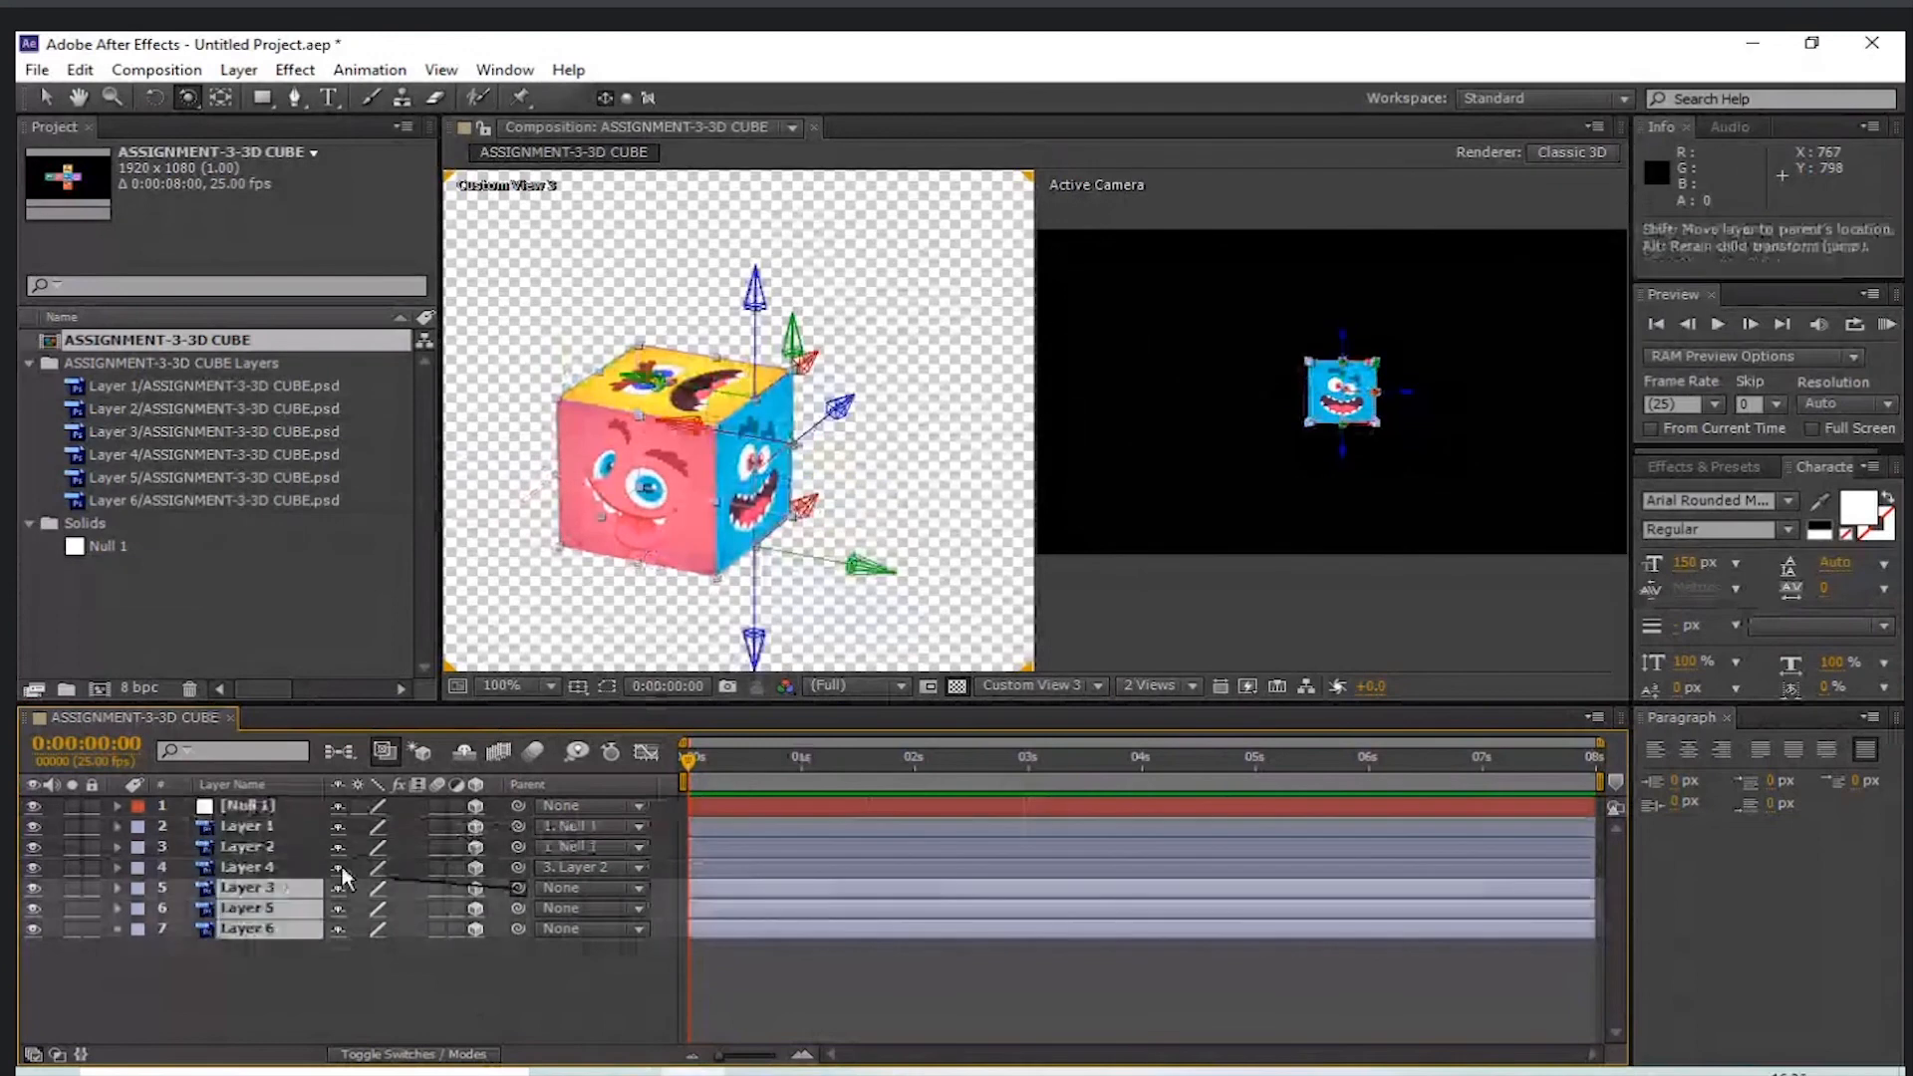
drag(519, 888, 249, 806)
click(399, 1017)
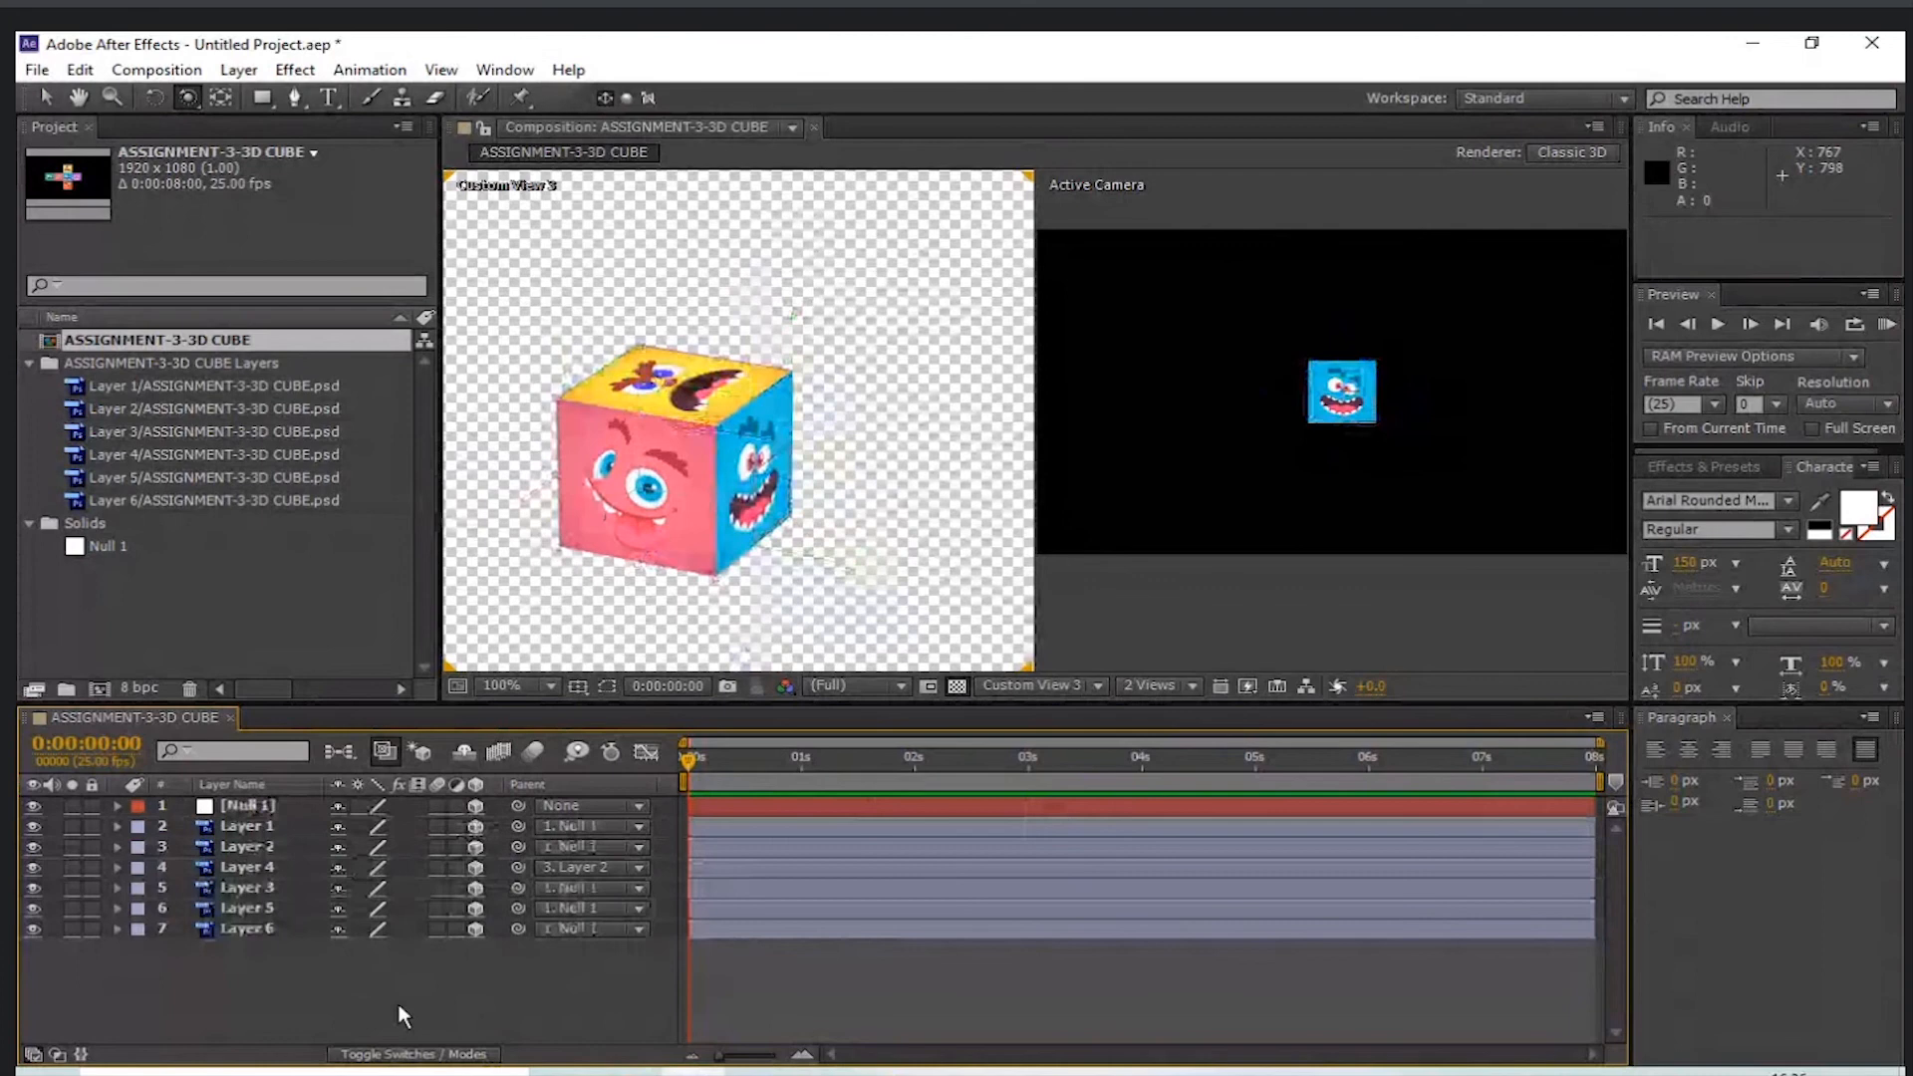
- Review the parent assignments of the cube's face layers and clear the layer selection
click(255, 932)
ctrl+click(249, 888)
ctrl+click(260, 867)
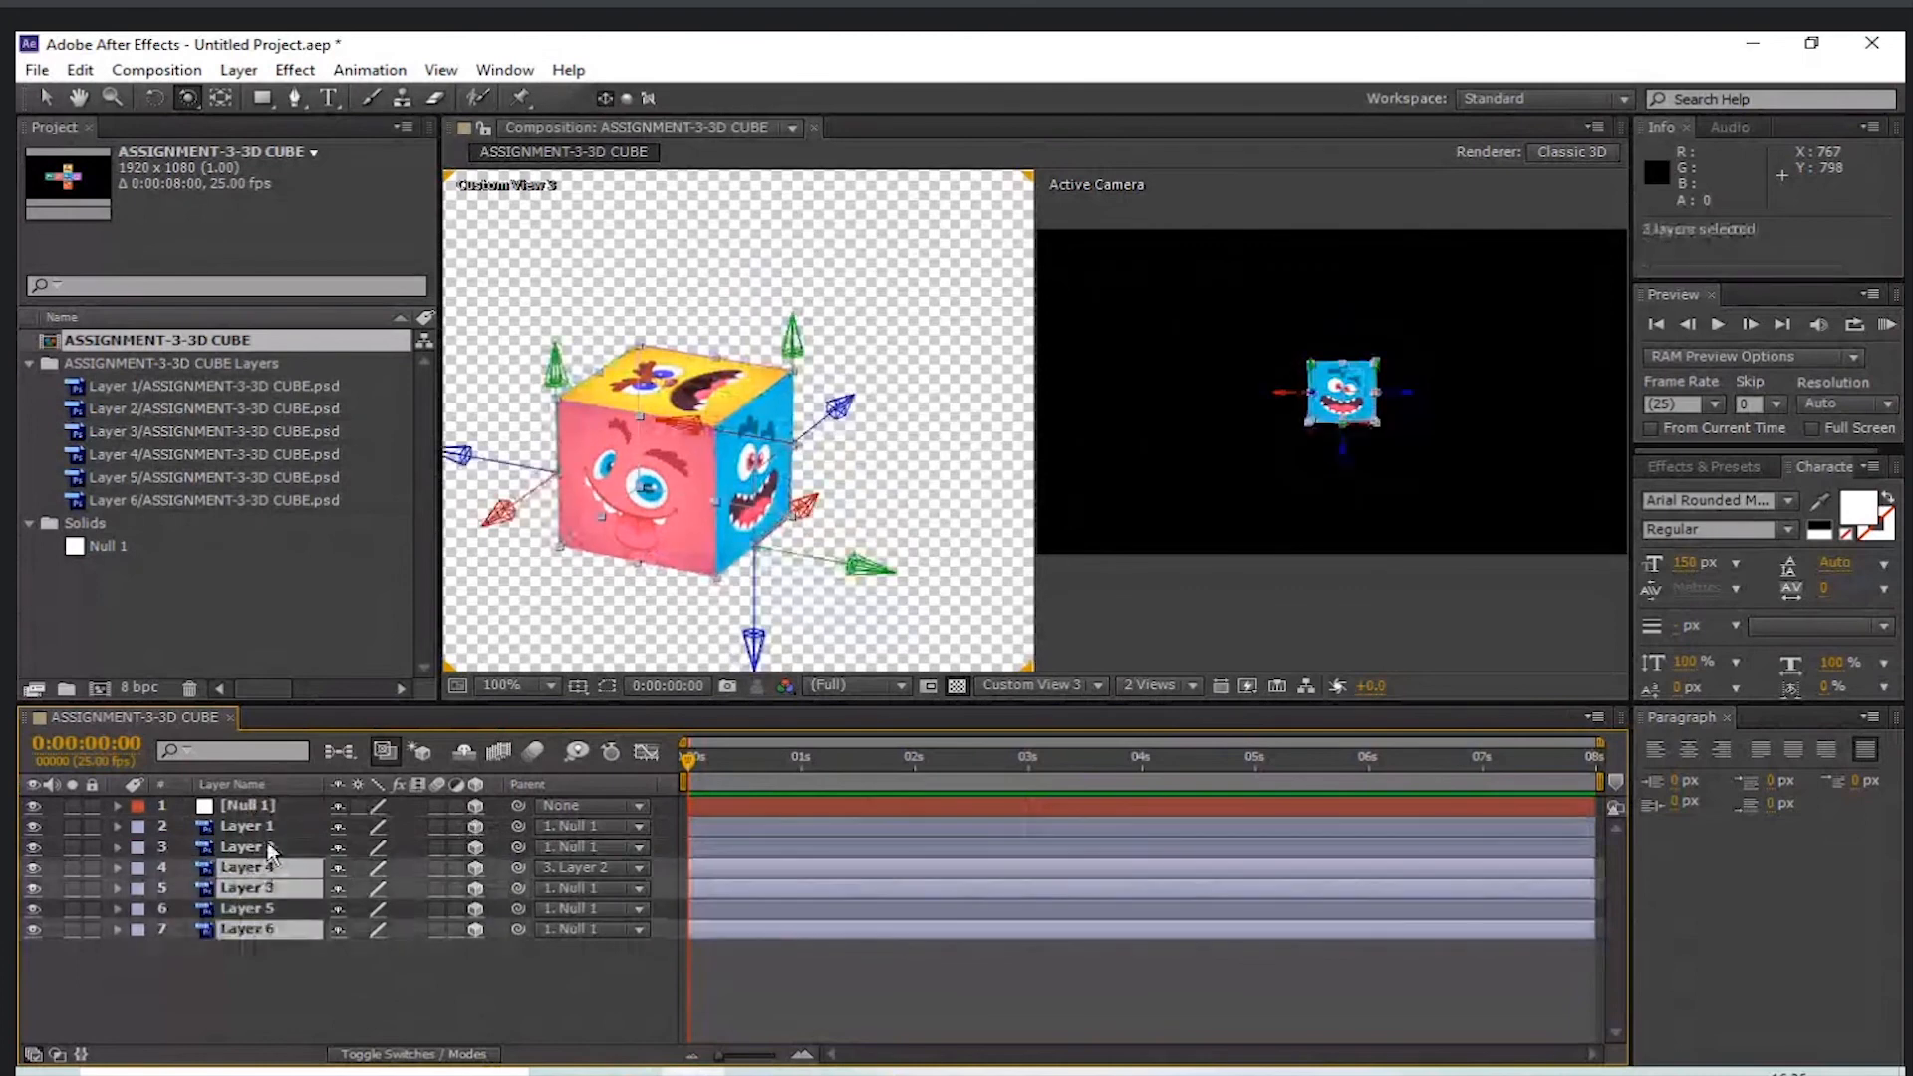
ctrl+click(269, 847)
ctrl+click(270, 827)
ctrl+click(262, 847)
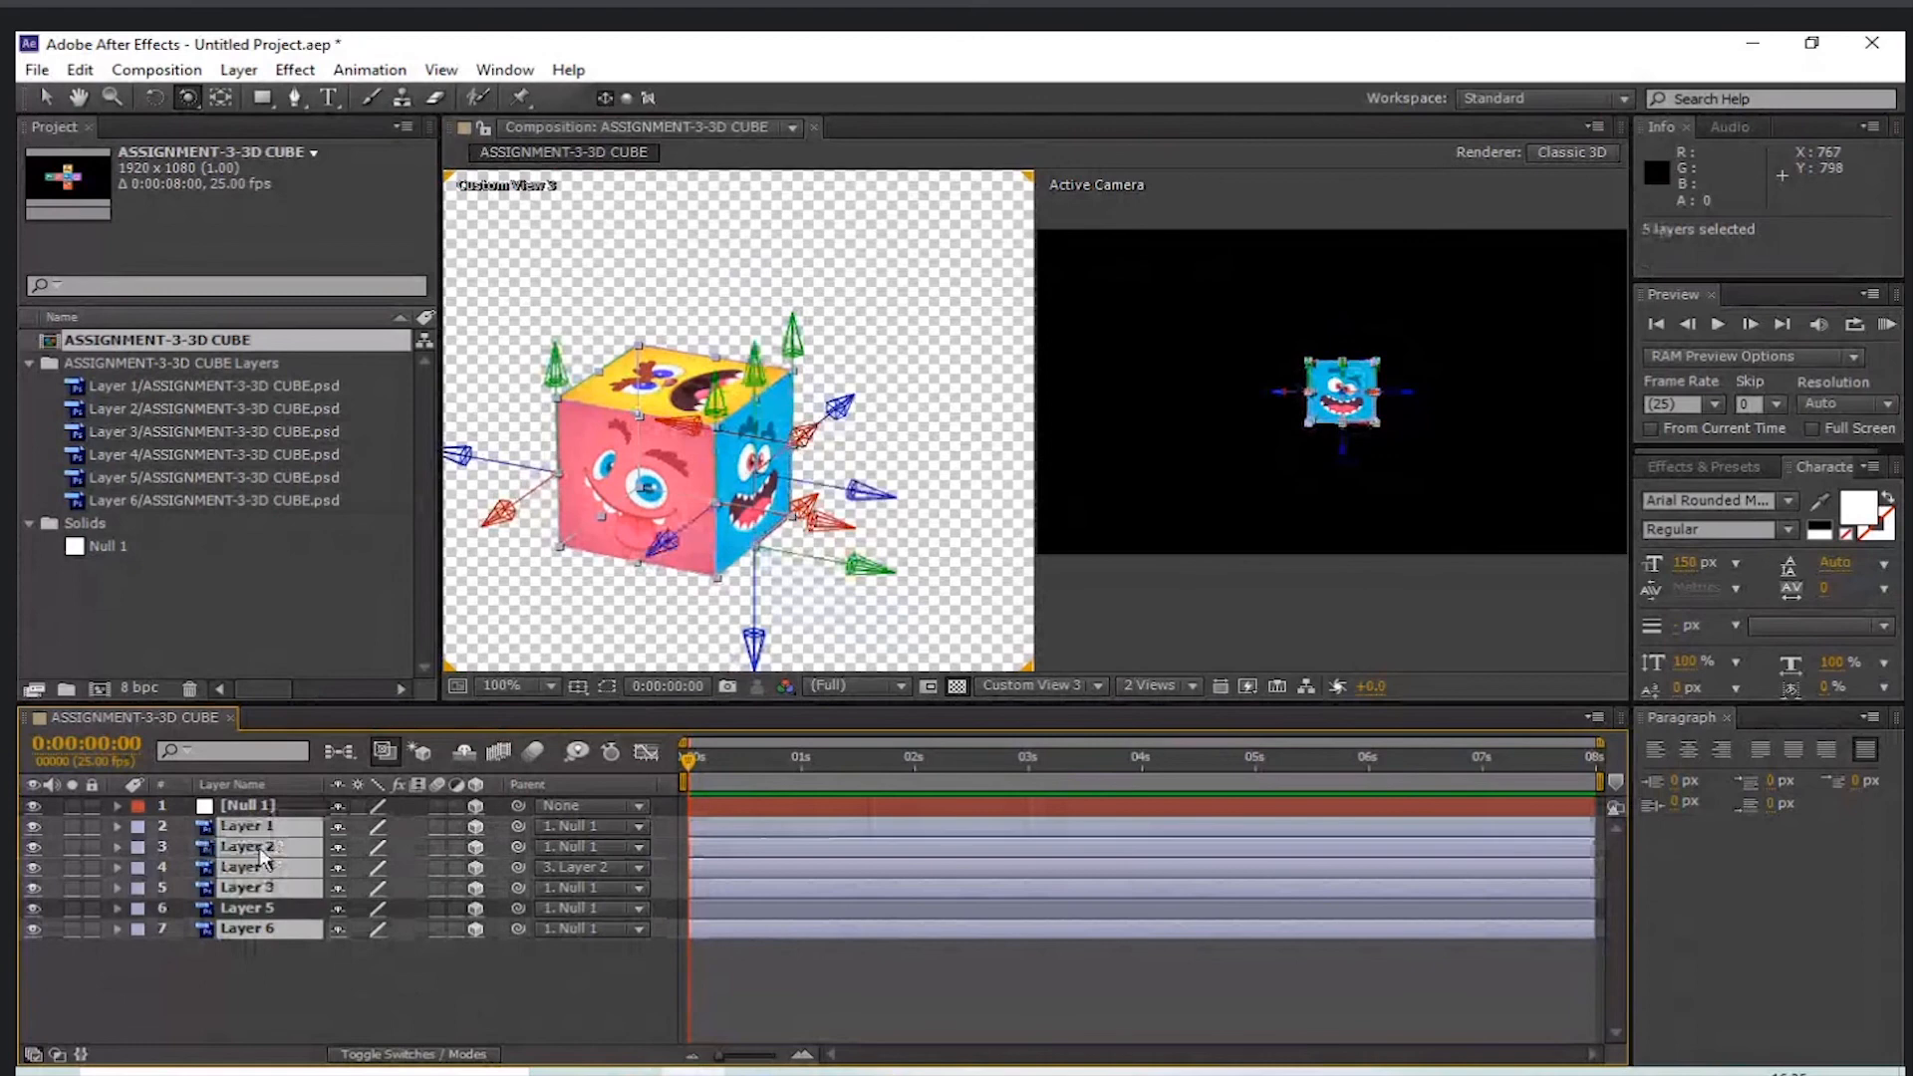
click(331, 986)
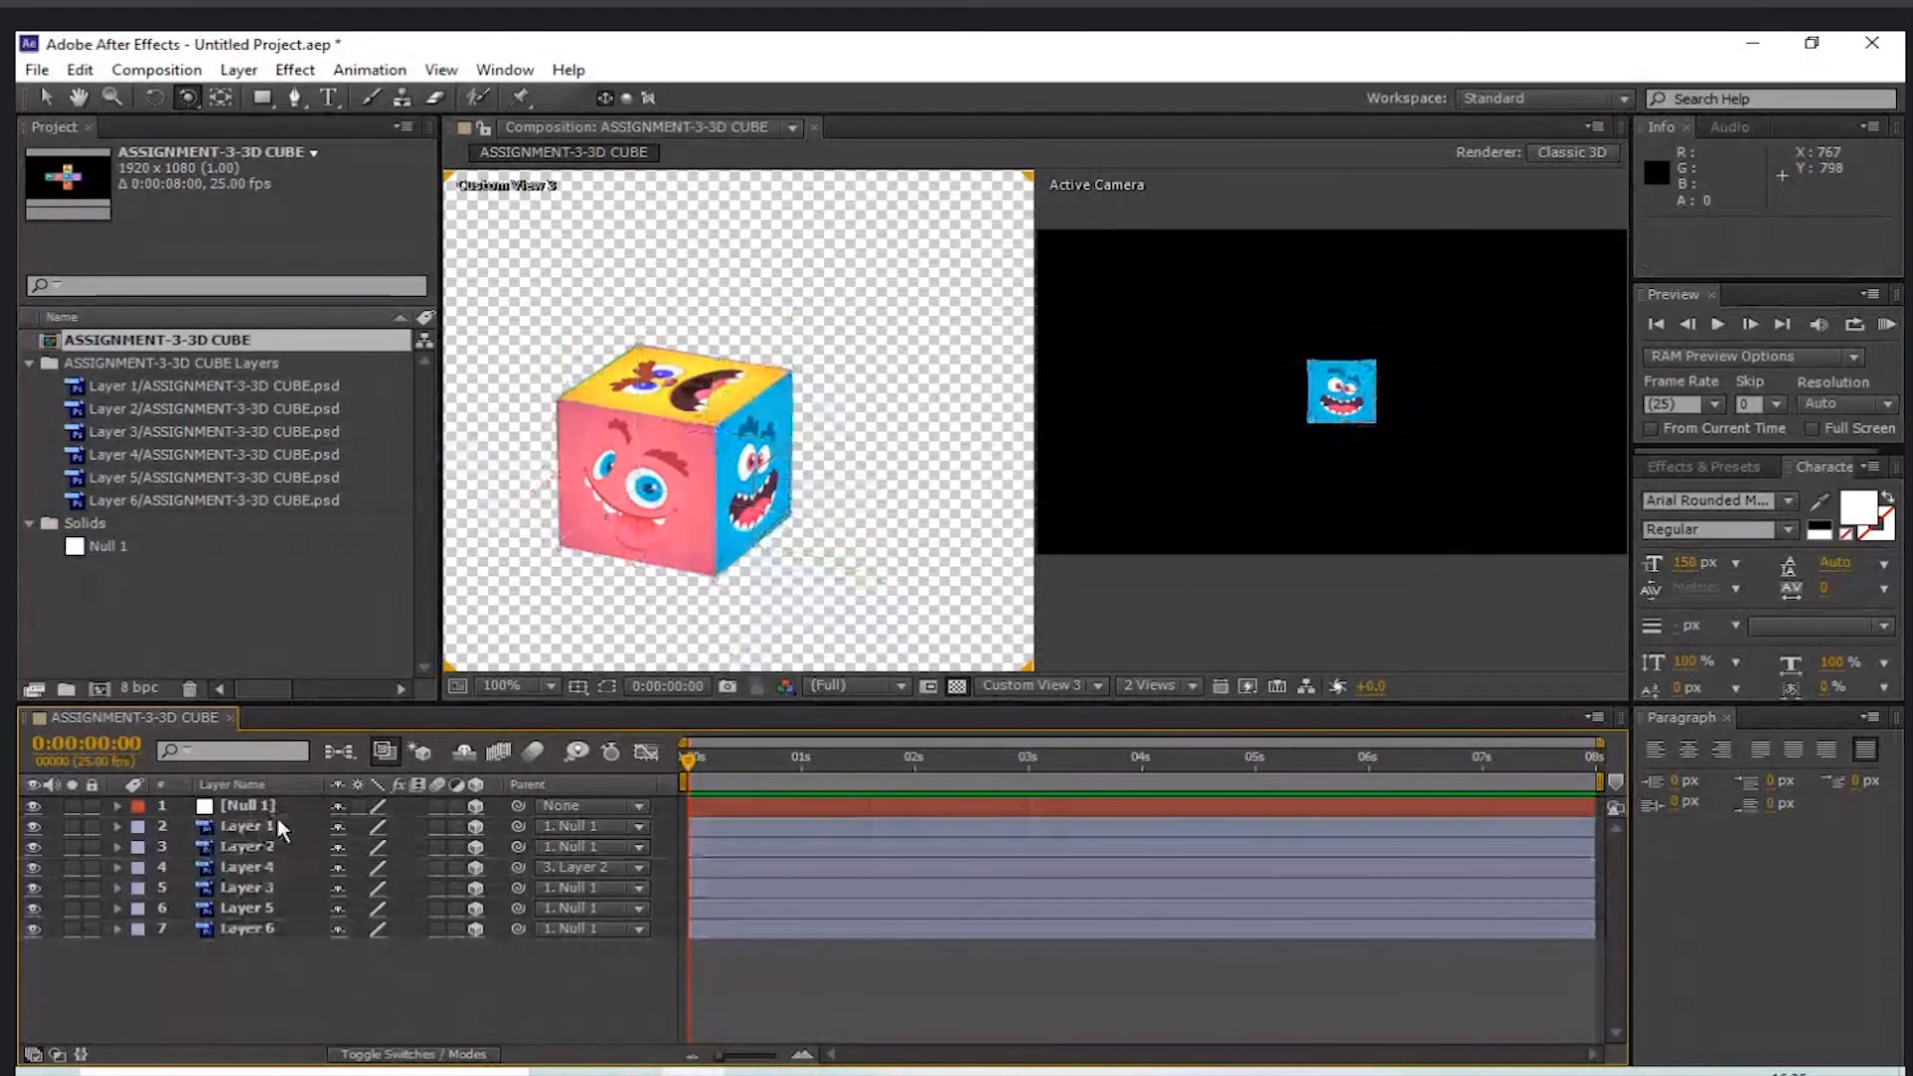
- Test Null 1's control of the cube with 92% scale, -16° X rotation and -213° Z rotation, and reset its transform
click(244, 805)
click(118, 808)
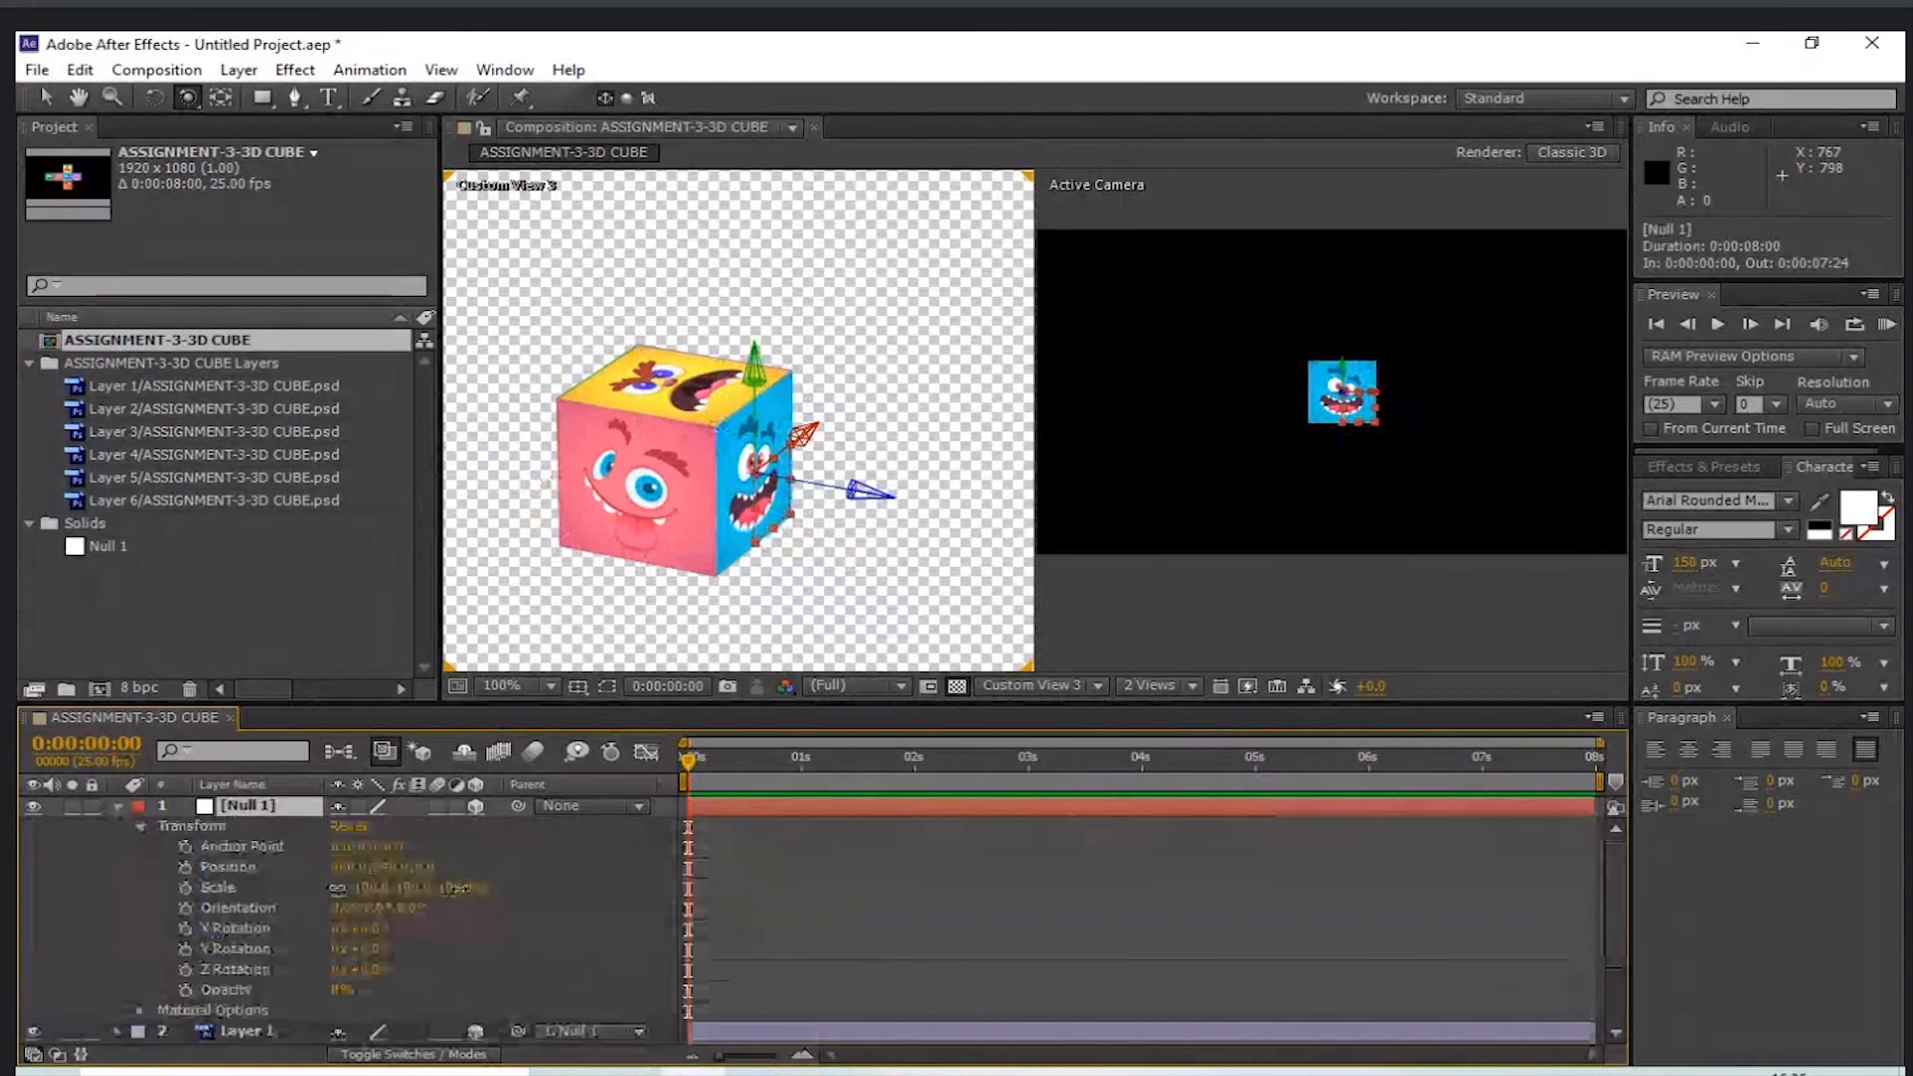
mouse_move(458, 897)
mouse_down()
mouse_move(507, 885)
mouse_move(378, 907)
mouse_move(508, 954)
mouse_move(20, 961)
mouse_up()
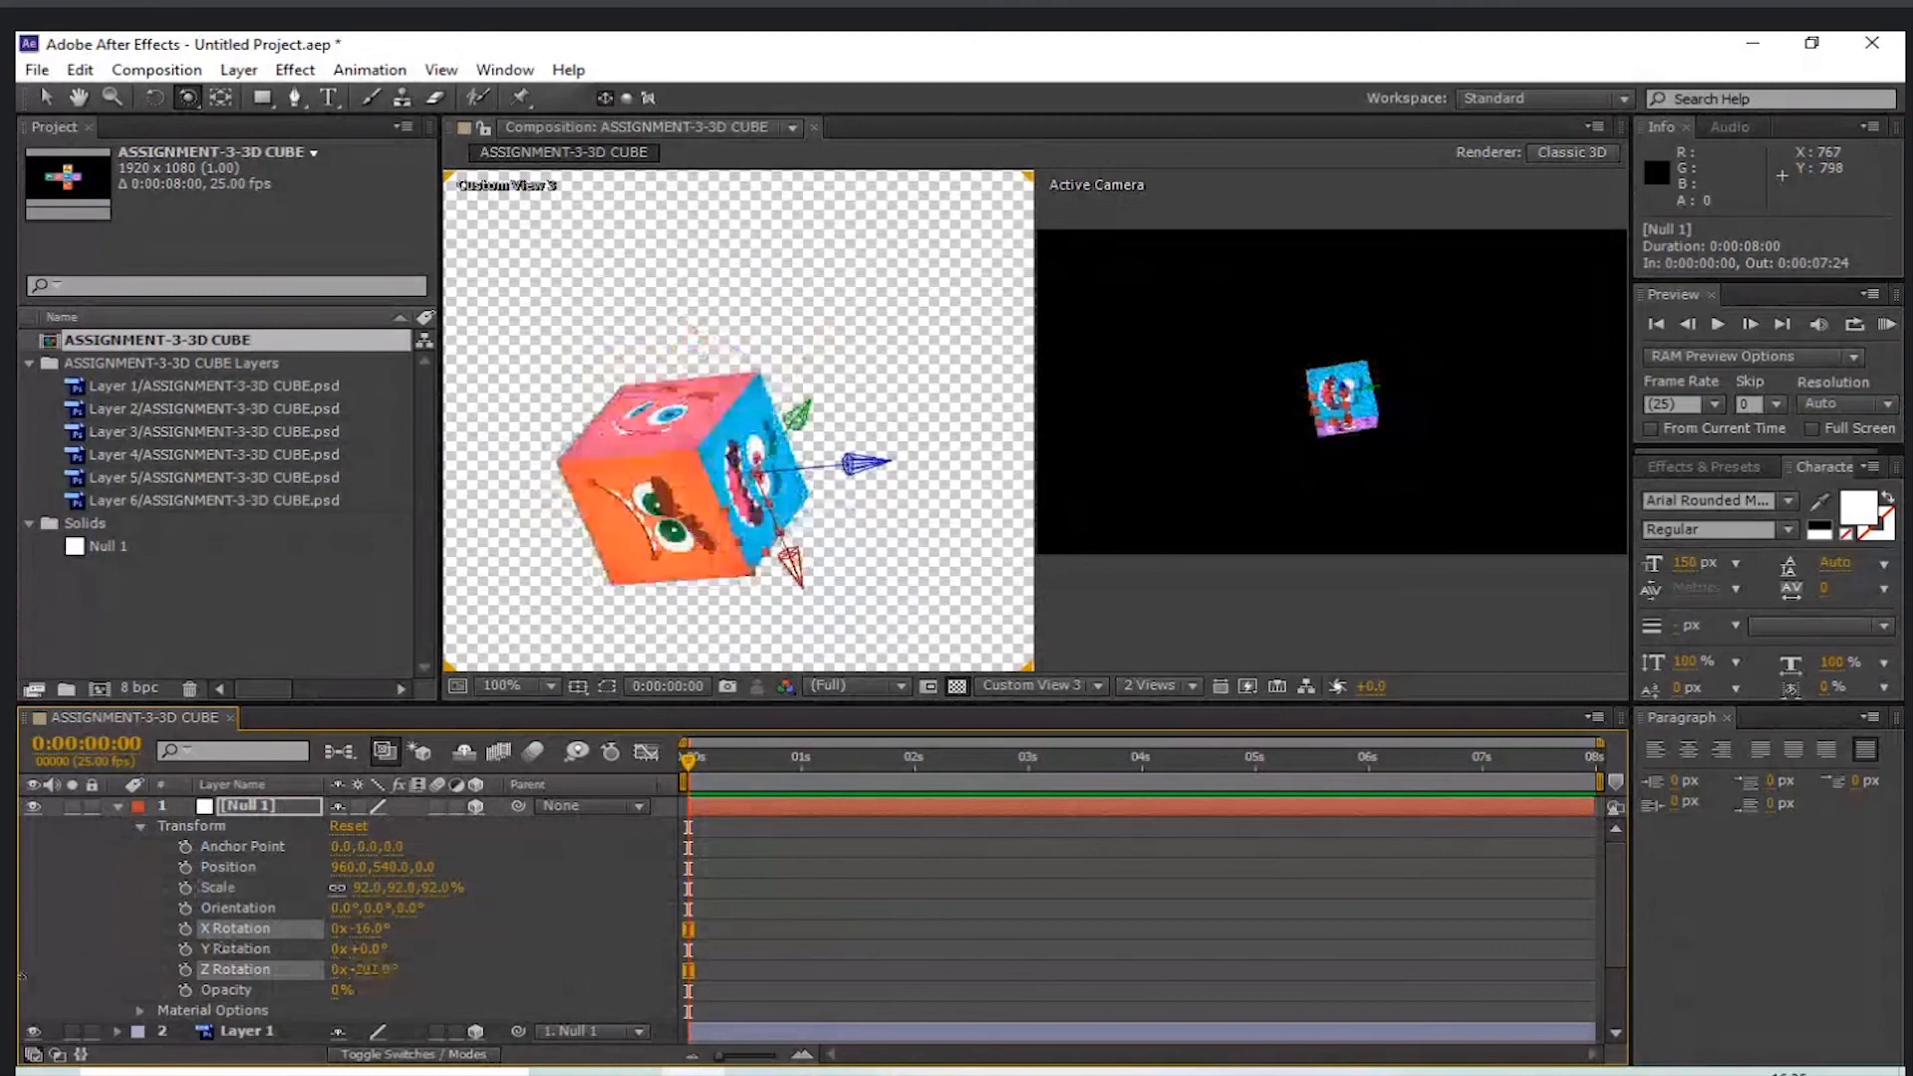
drag(367, 972, 498, 965)
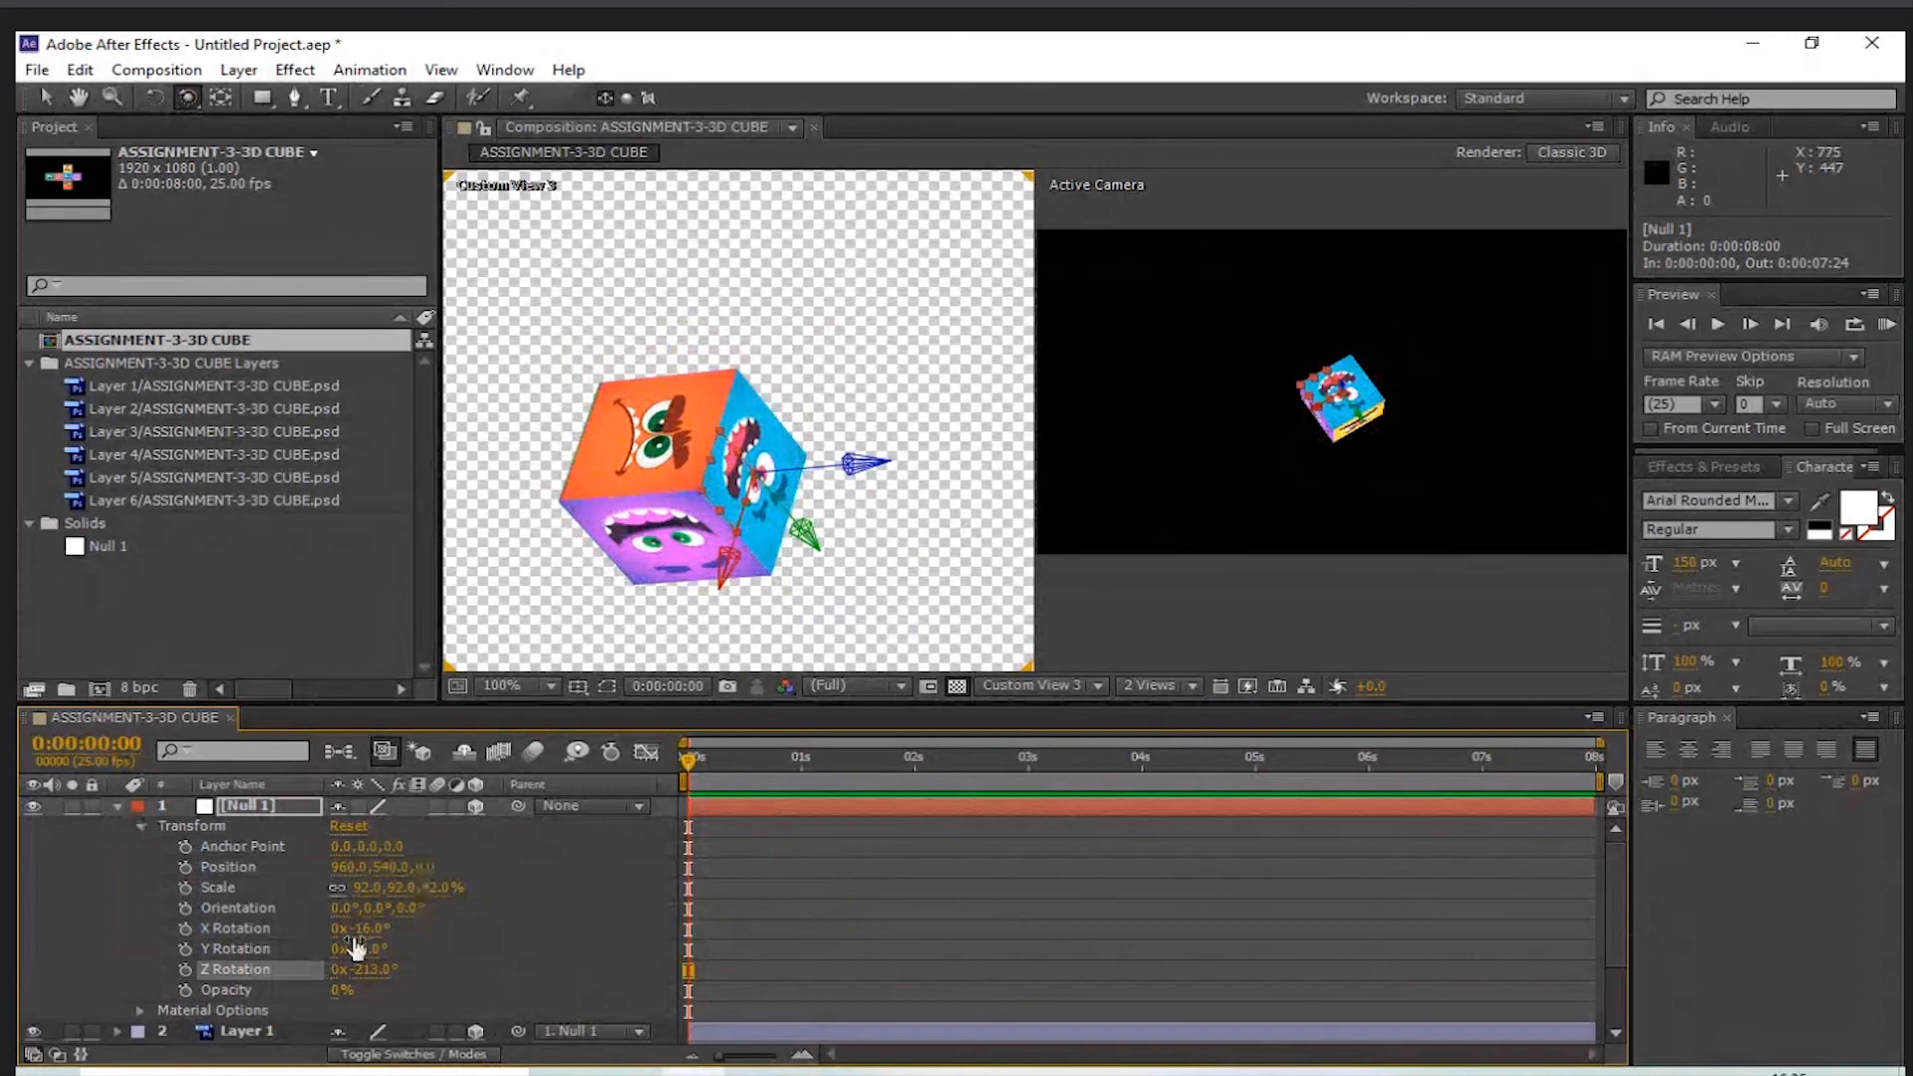
click(348, 826)
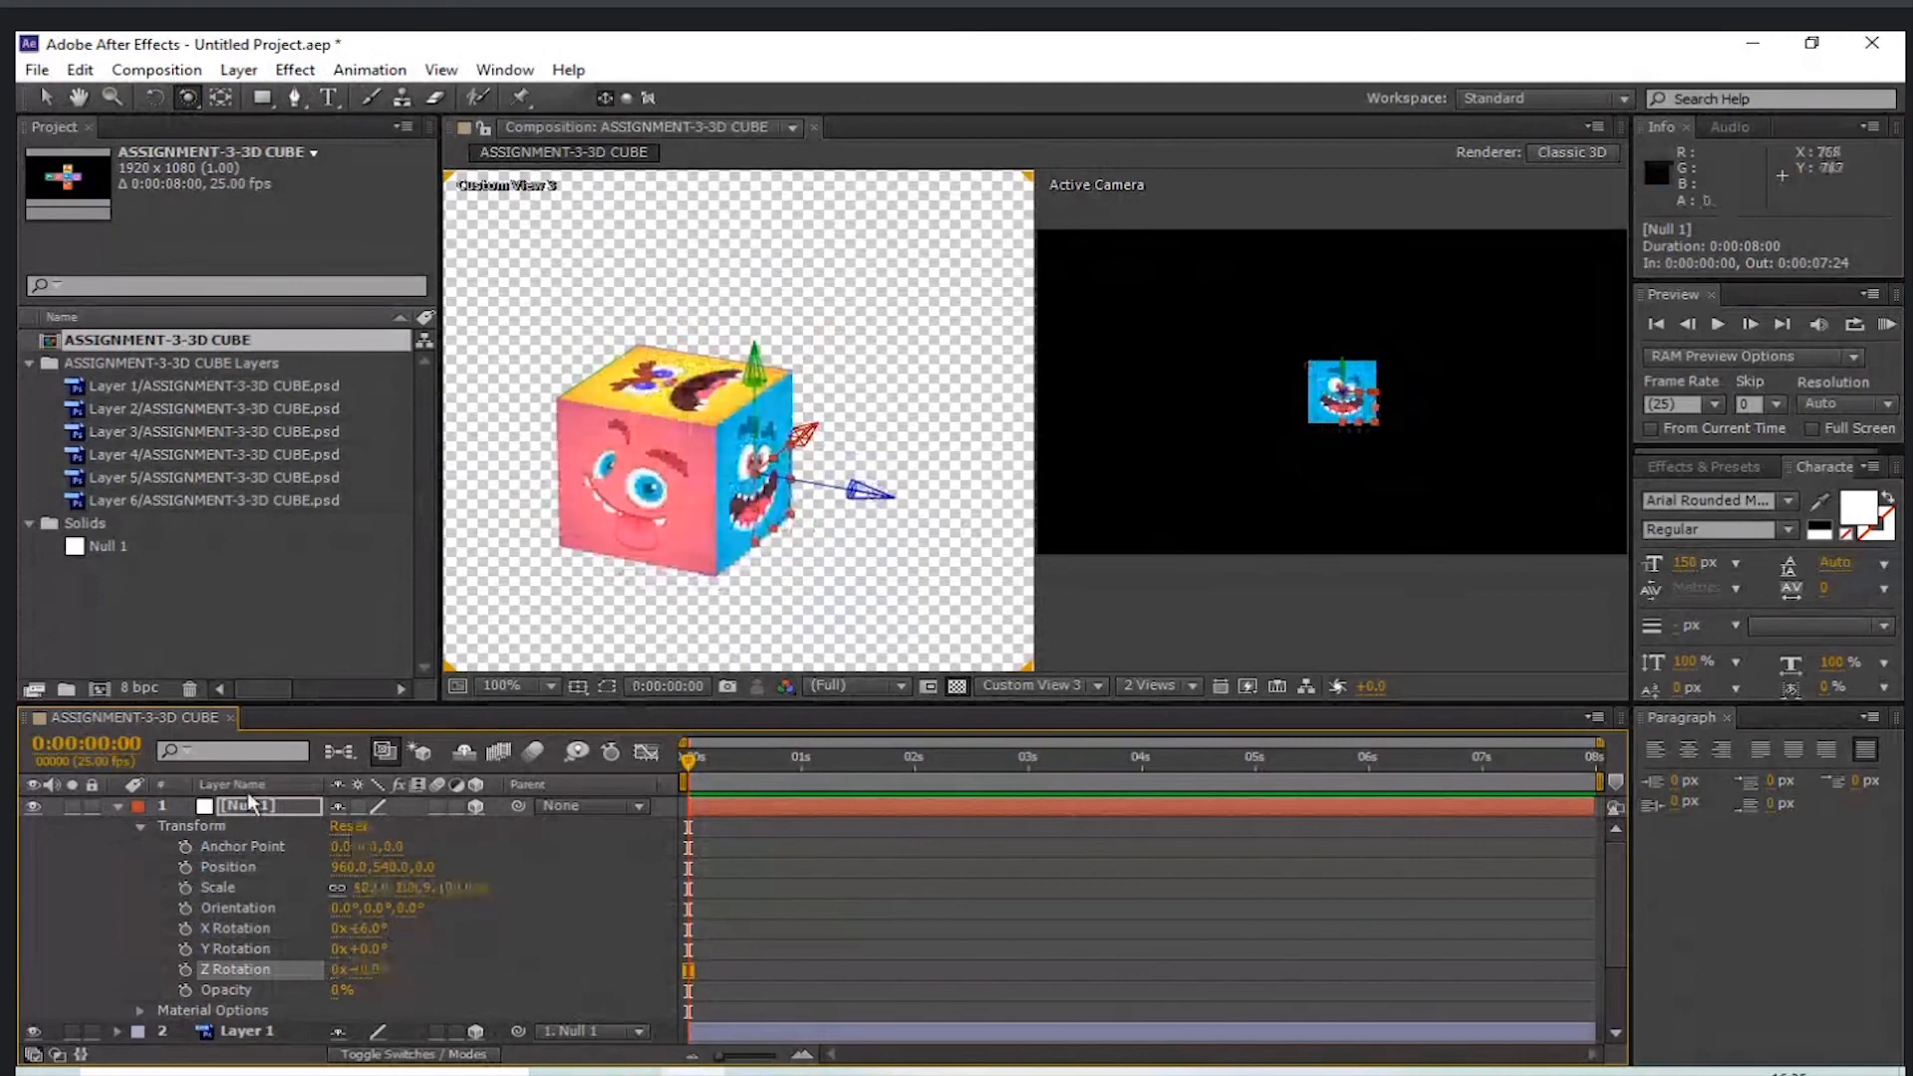
click(120, 807)
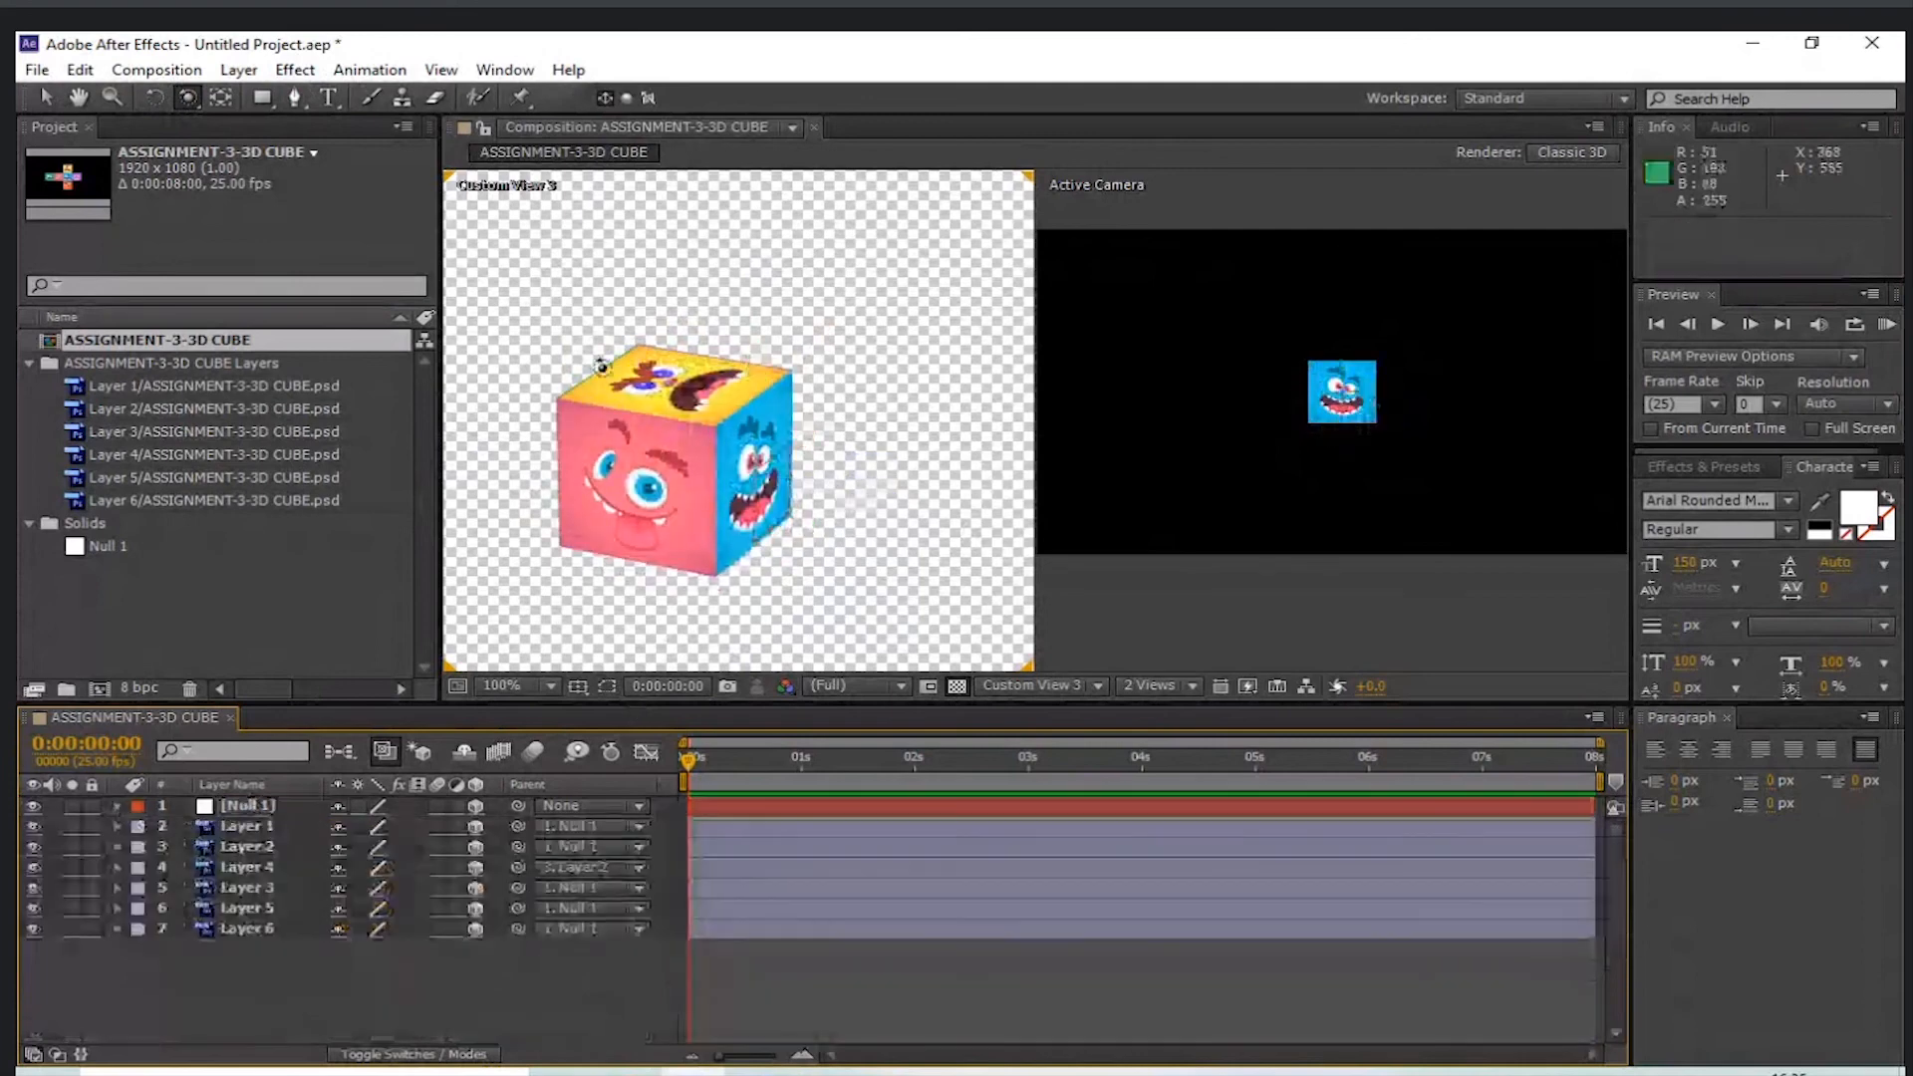
- Select Null 1 and show its transform properties
key(comma)
key(comma)
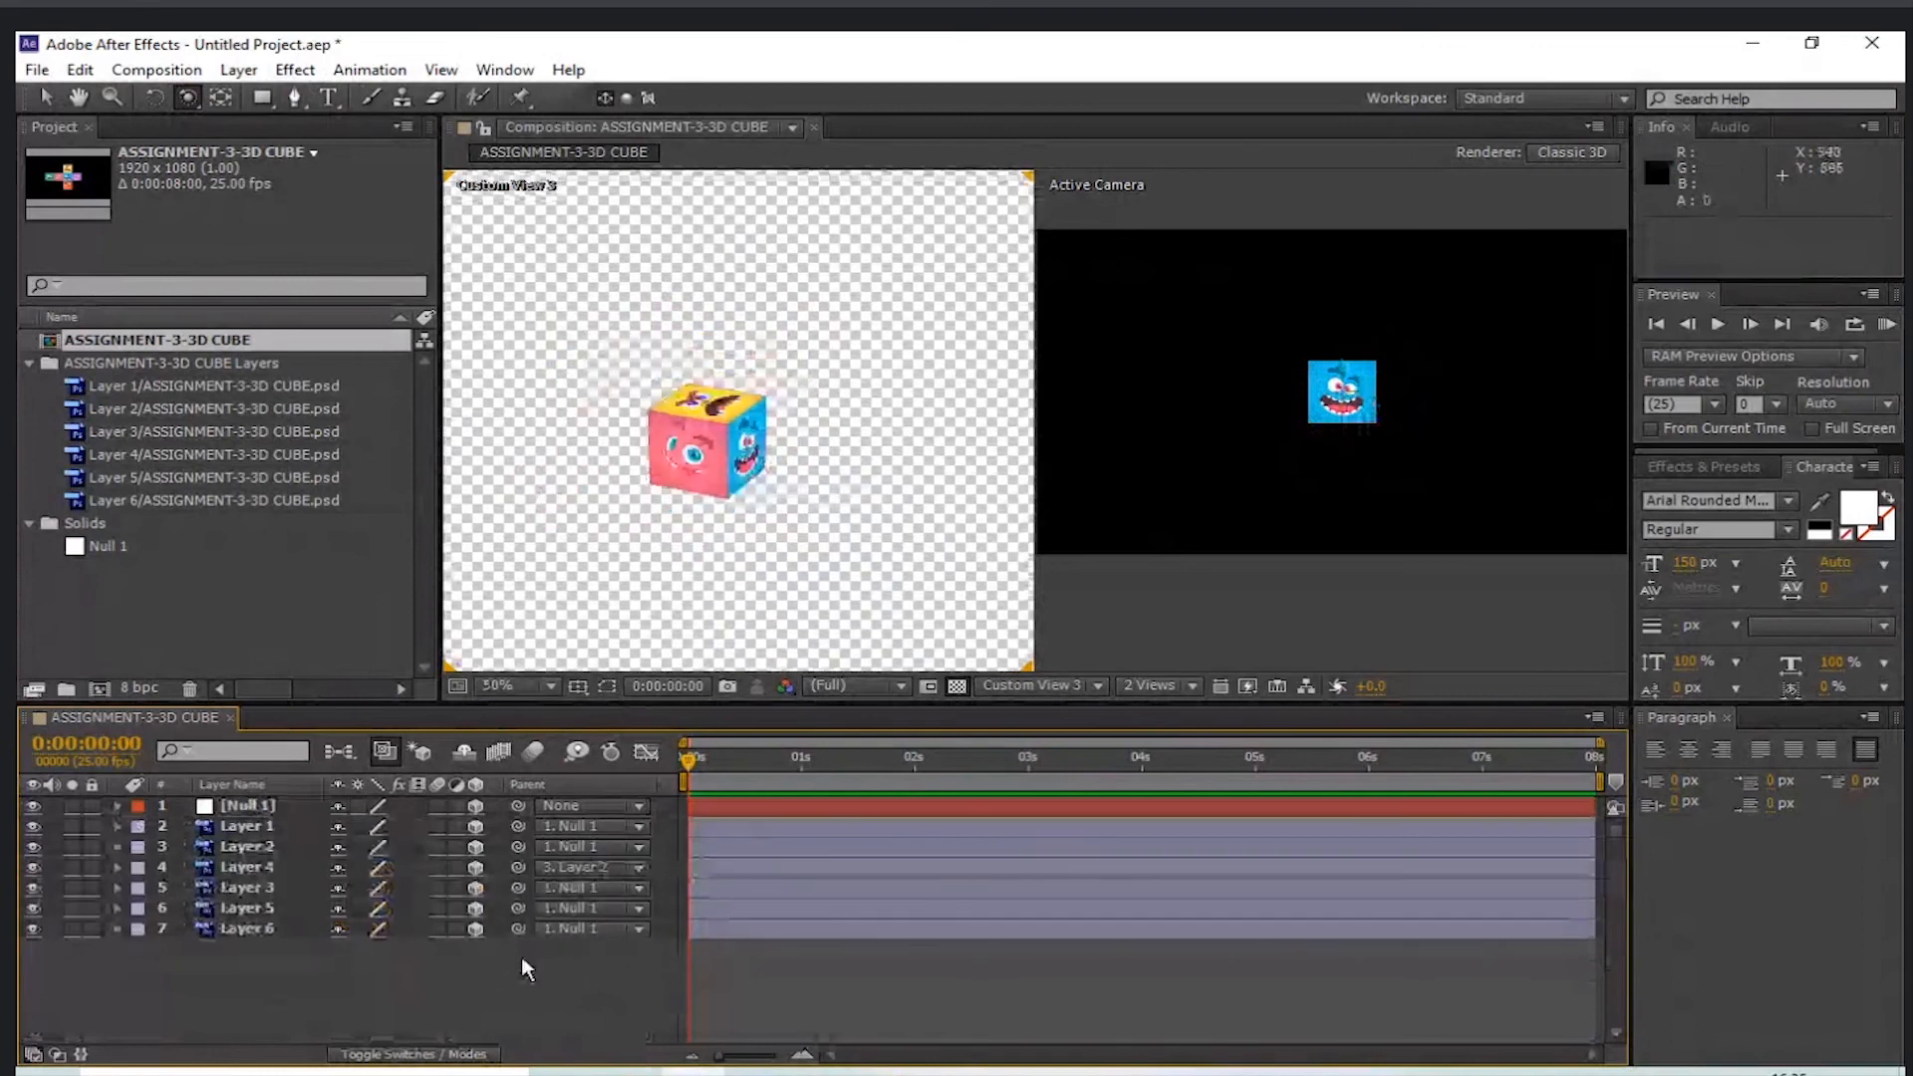
click(255, 807)
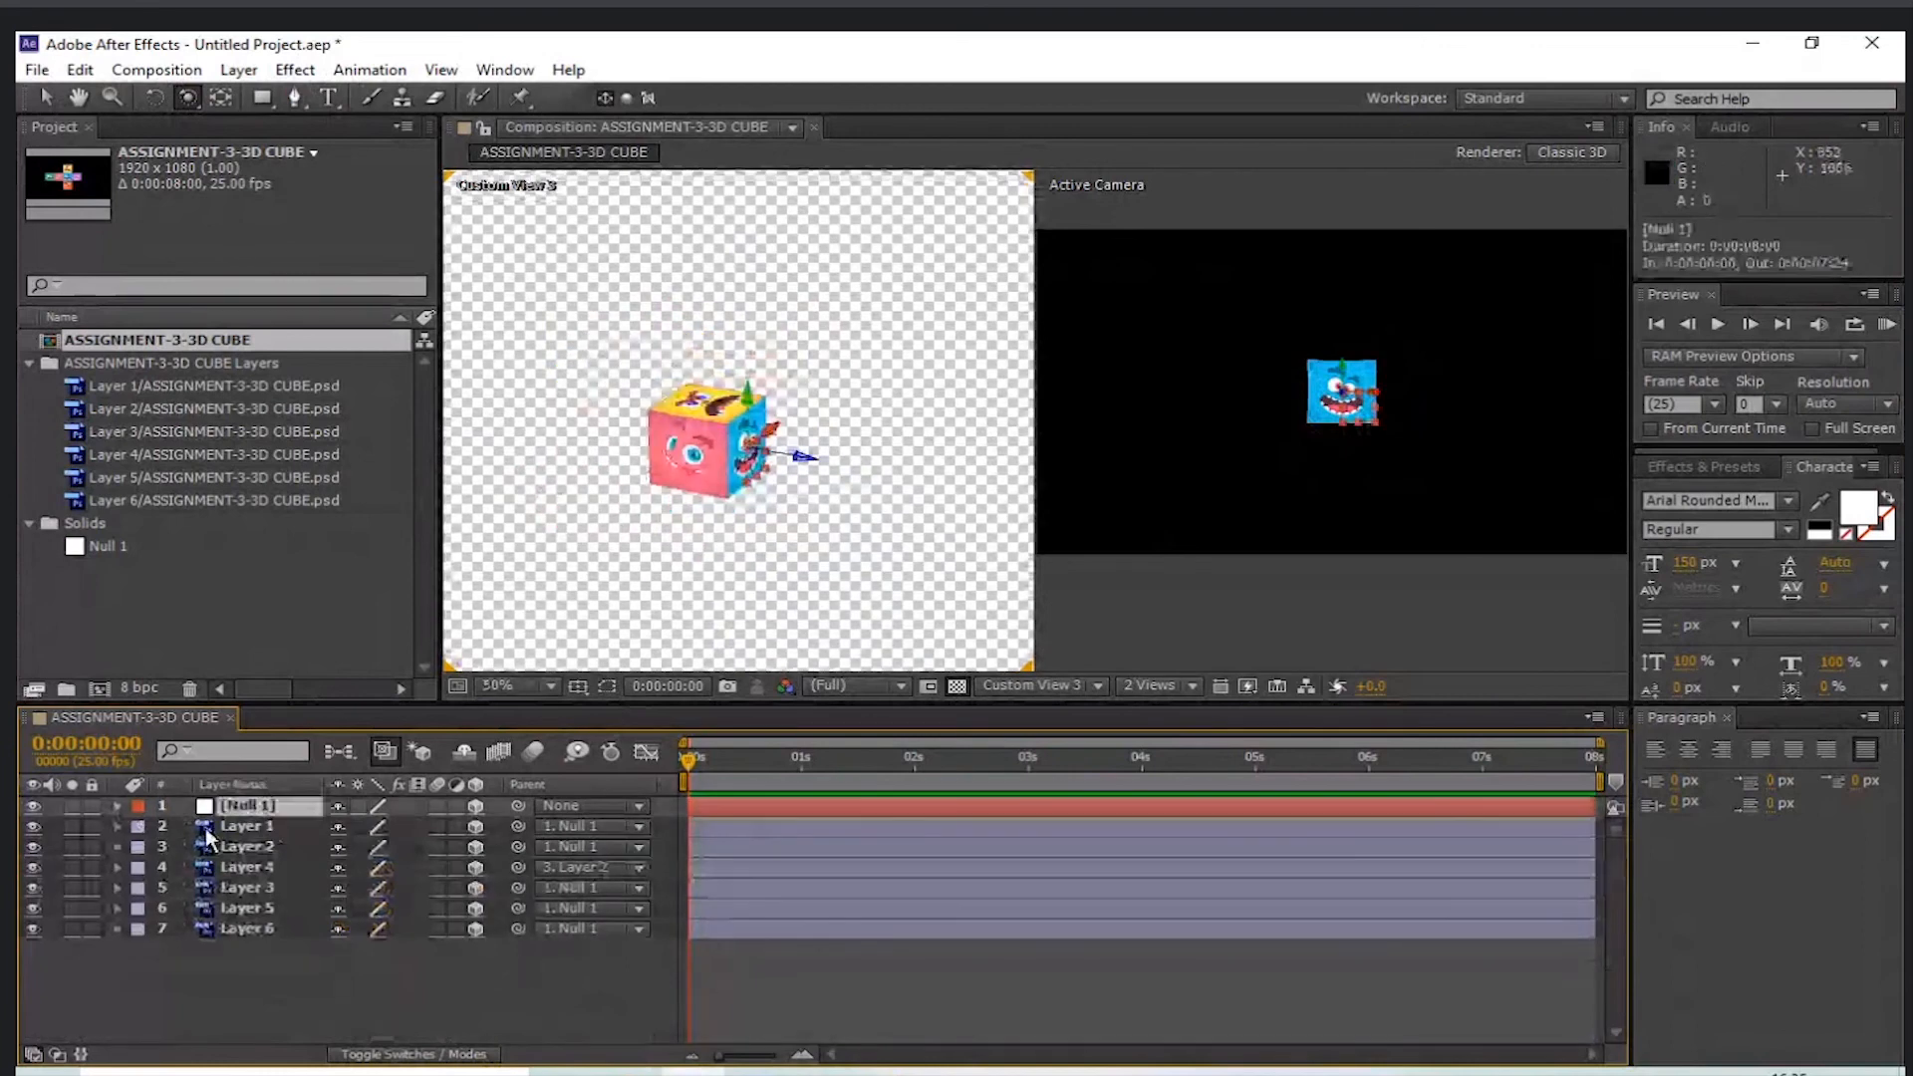
click(119, 806)
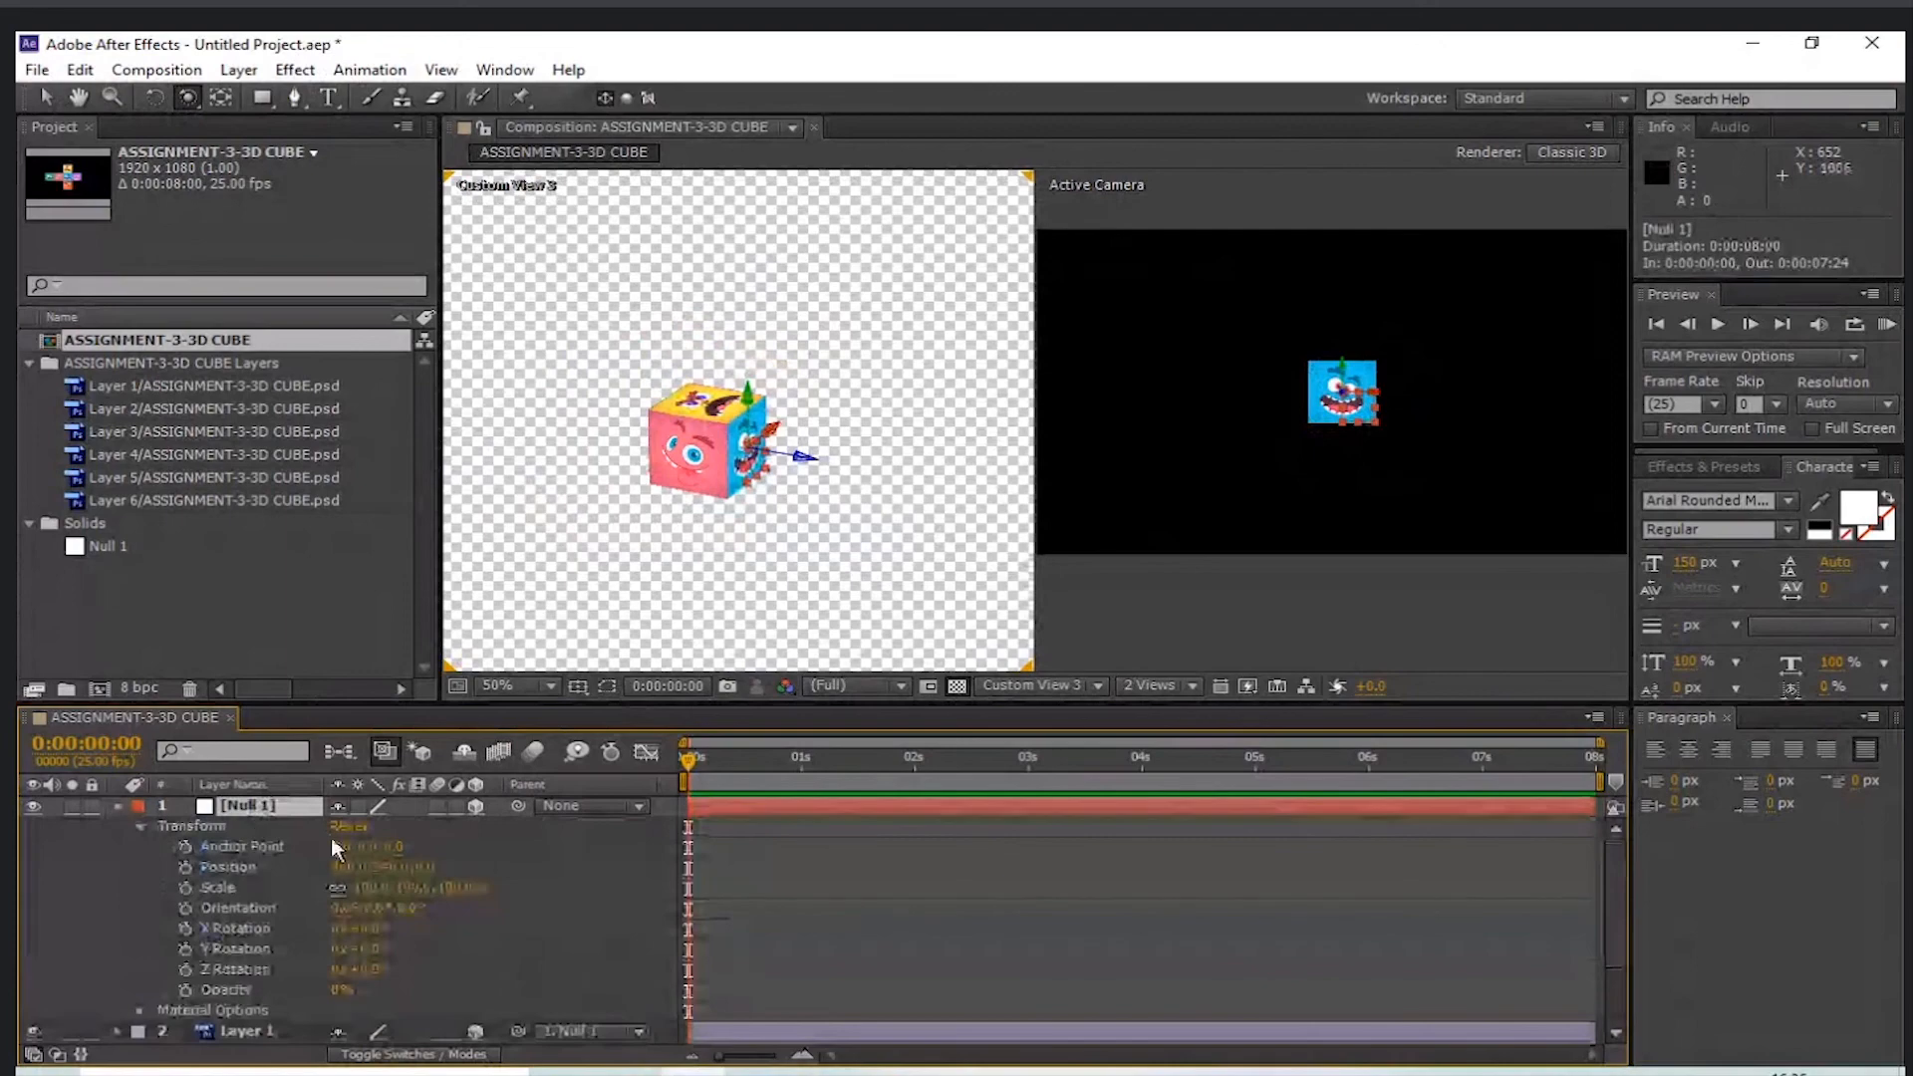